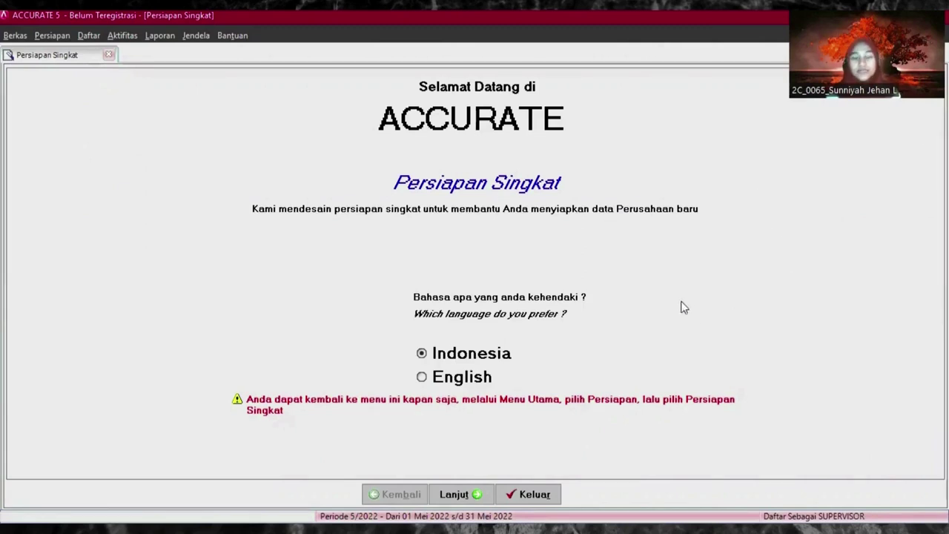
- Proceed through the quick setup with Indonesia as the language and Persiapan Mahir as the setup type
click(461, 496)
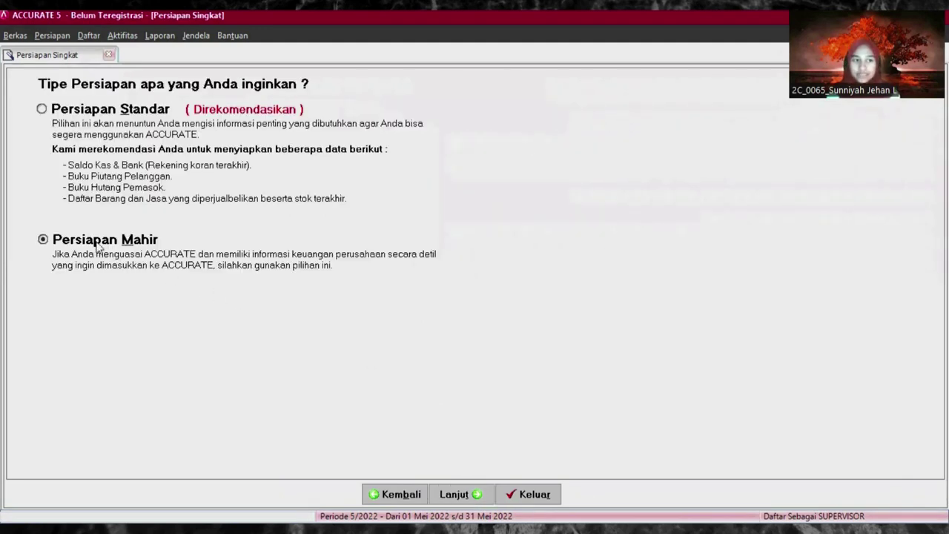
click(459, 496)
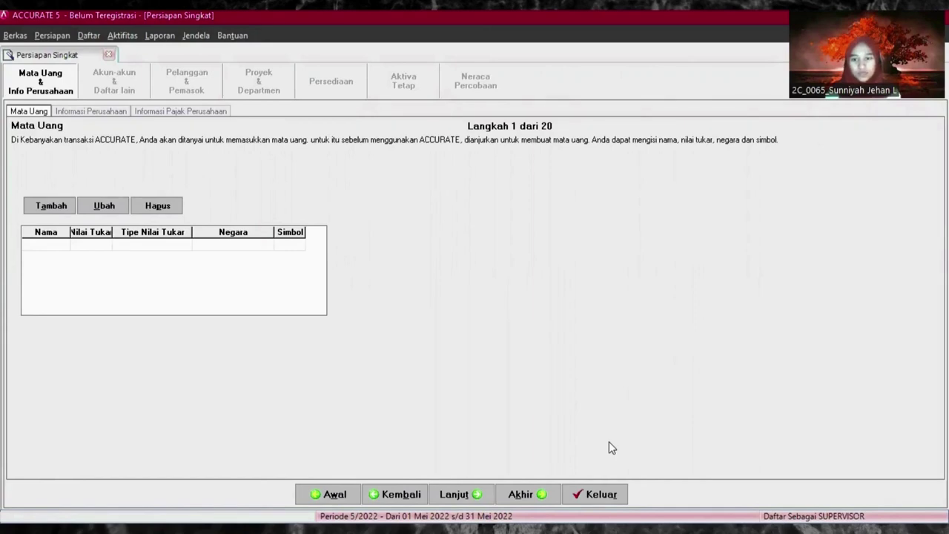
- Consult the currency list in UTS_Input Database.pdf in the browser, and enter IDR with exchange rate 1 in ACCURATE's currency table
key(alt+Tab)
scroll(663, 341, up, 3)
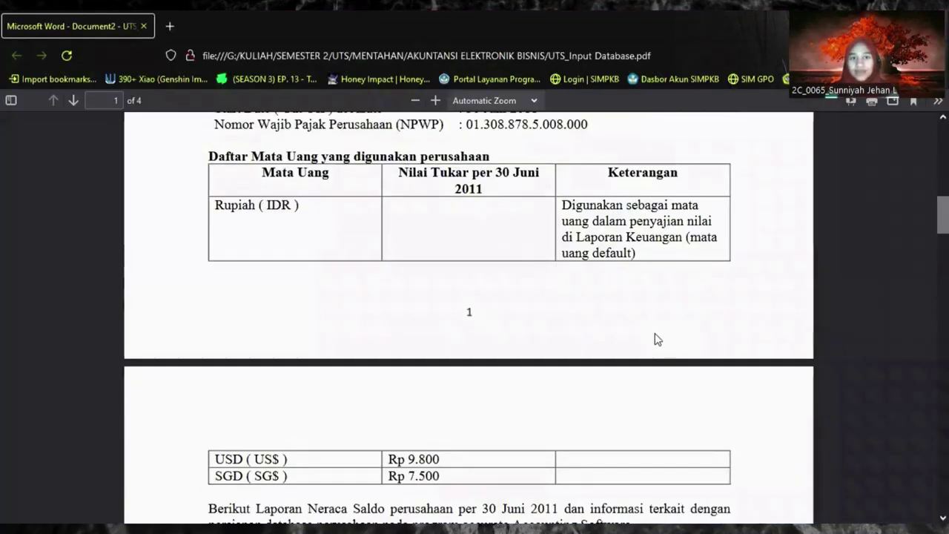
scroll(655, 339, down, 3)
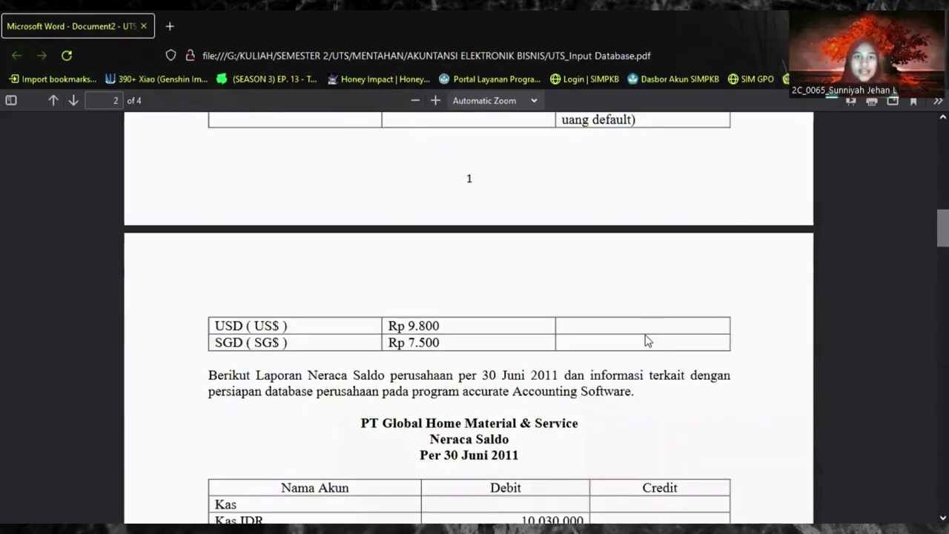
key(alt+Tab)
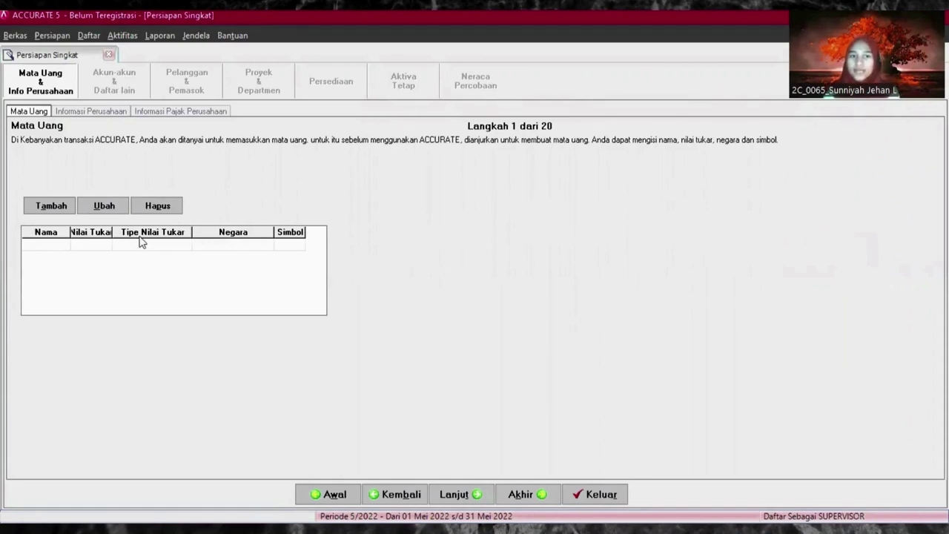
click(53, 247)
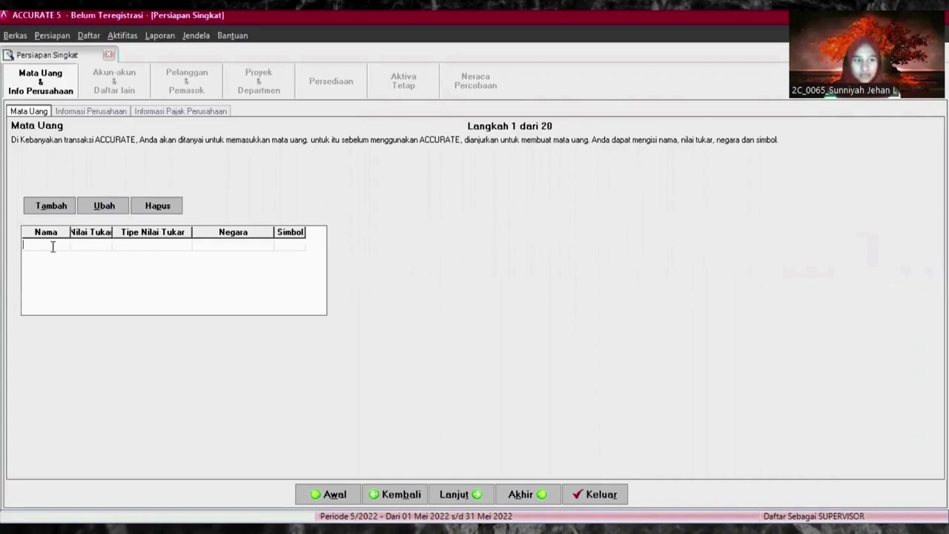
text(IDR)
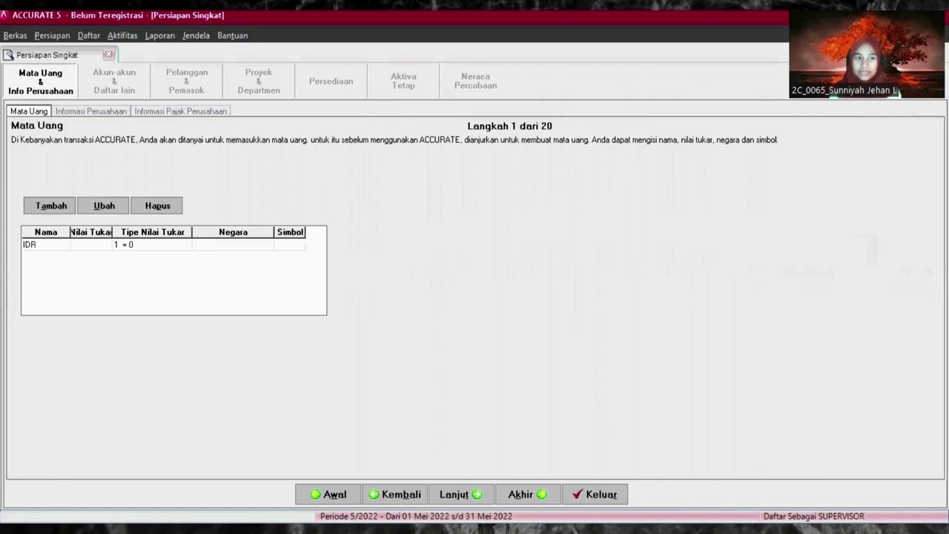
click(87, 248)
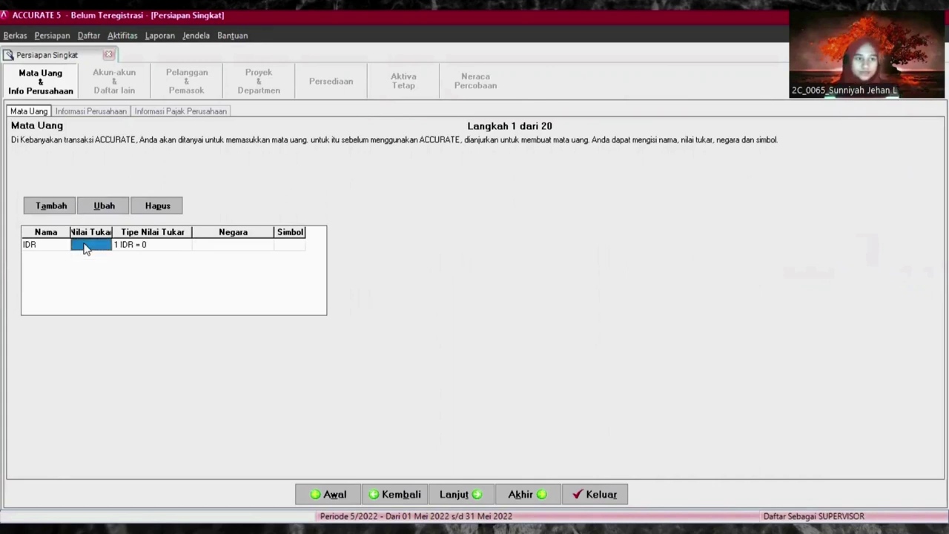
text(1)
click(152, 247)
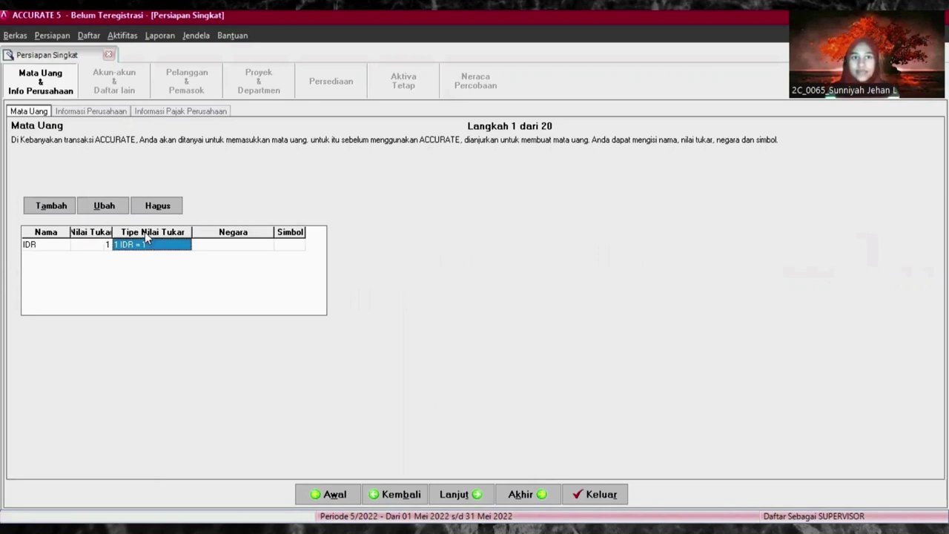
- Complete the IDR currency row with INDONESIA as the country and Rp as the symbol
click(208, 244)
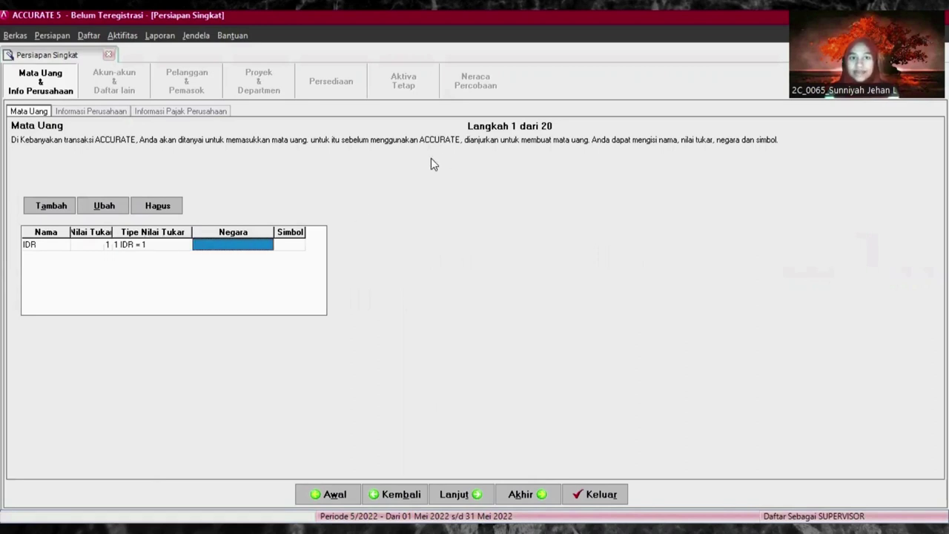
text(INDONESIA)
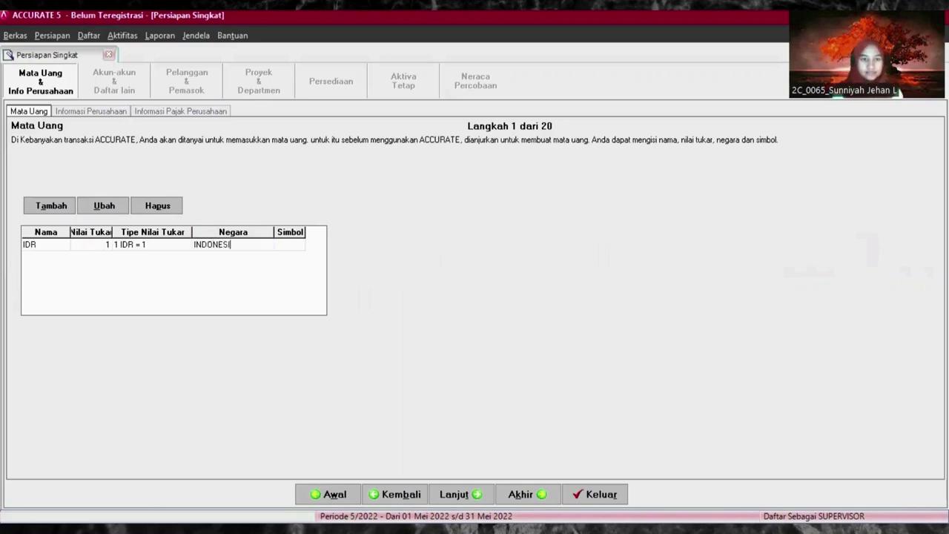
click(290, 250)
click(290, 249)
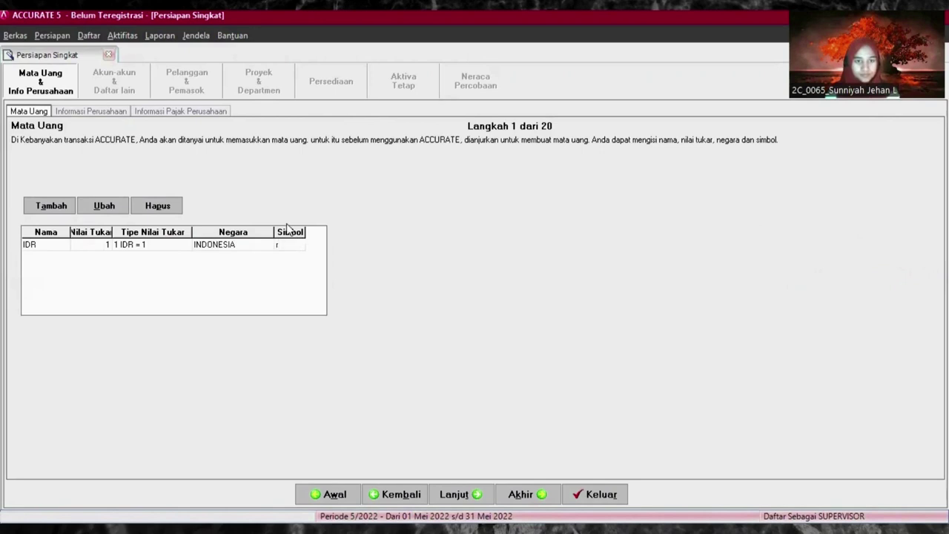
text(Rp)
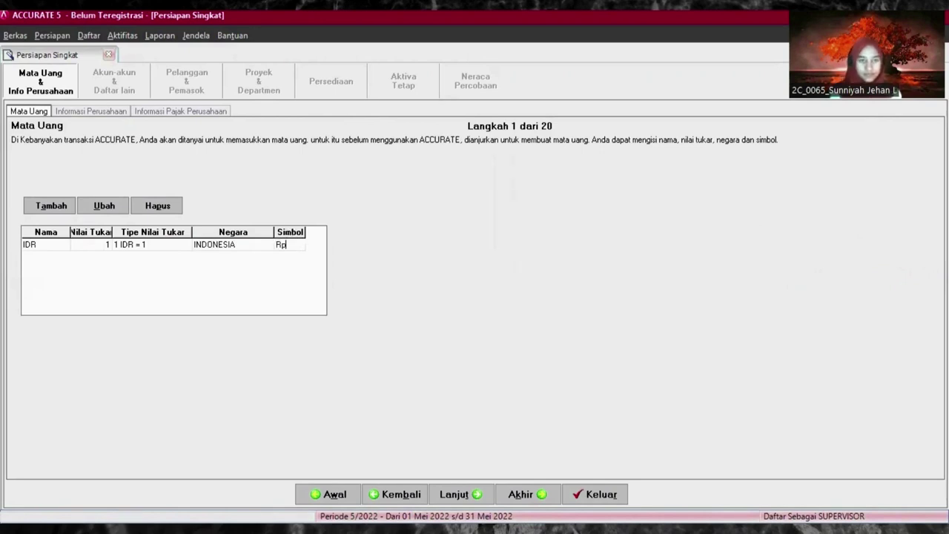
key(Return)
key(Return)
- Add a second currency row named USD with an exchange rate of 9800
key(Down)
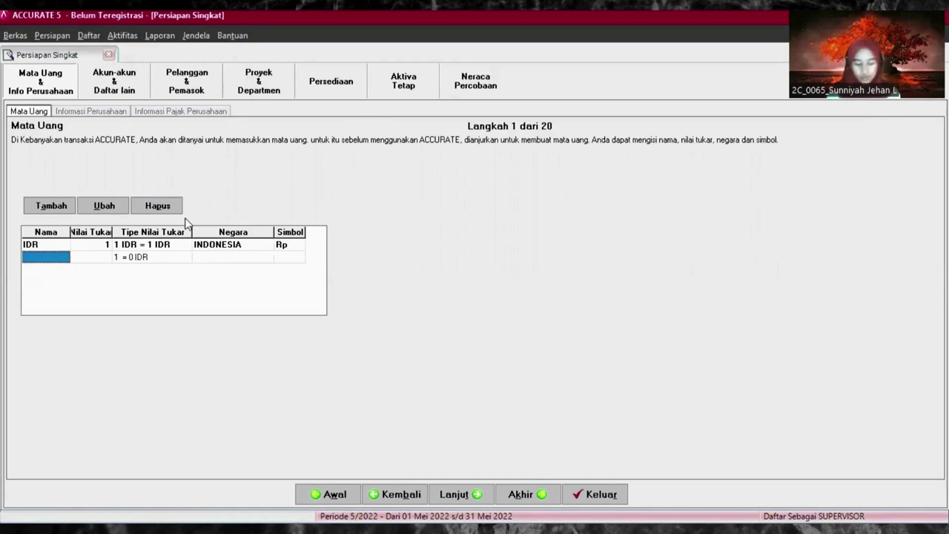
text(USD)
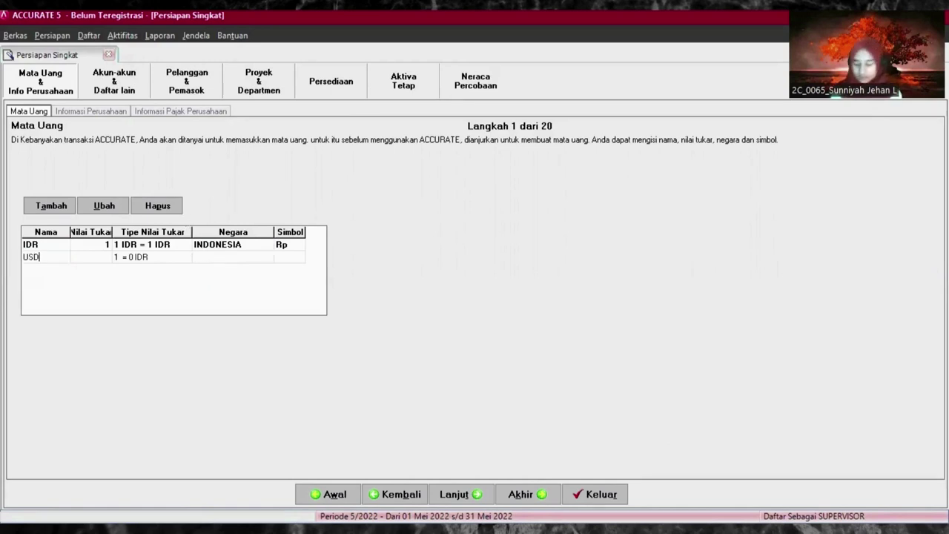
click(87, 259)
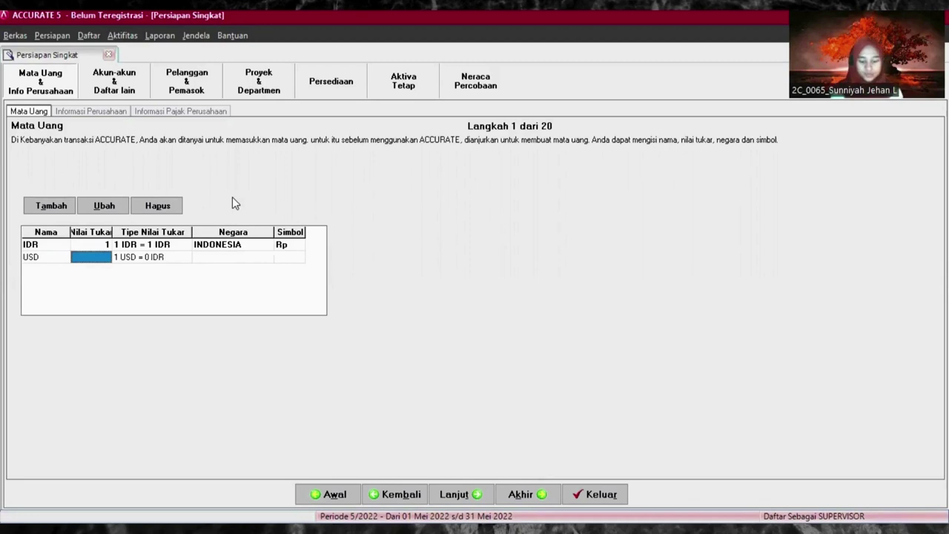
text(9800)
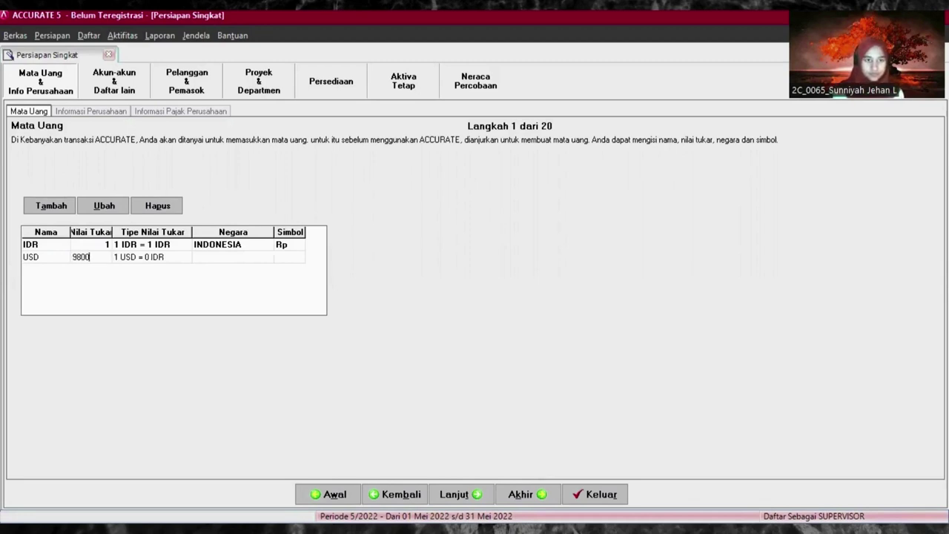
click(157, 259)
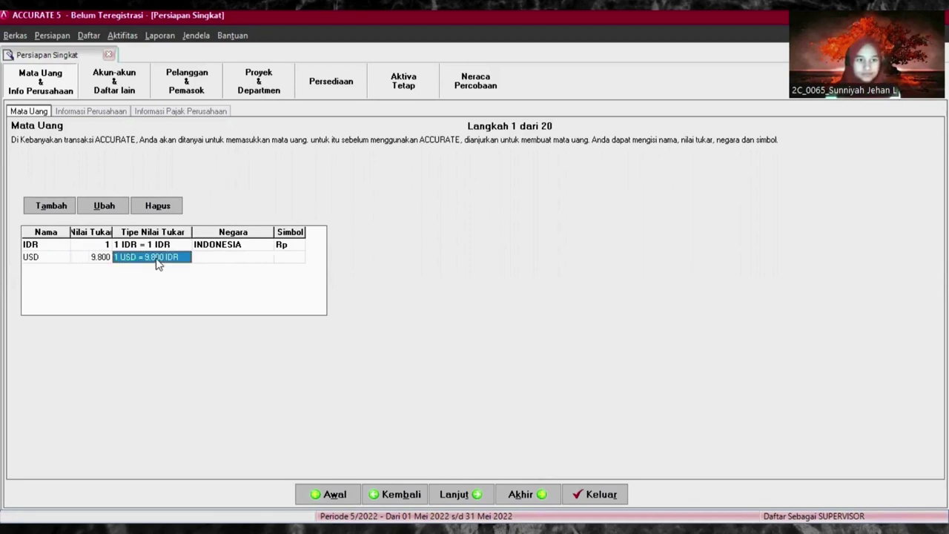
- Set the country of the USD currency to USA in capital letters
click(221, 258)
text(a)
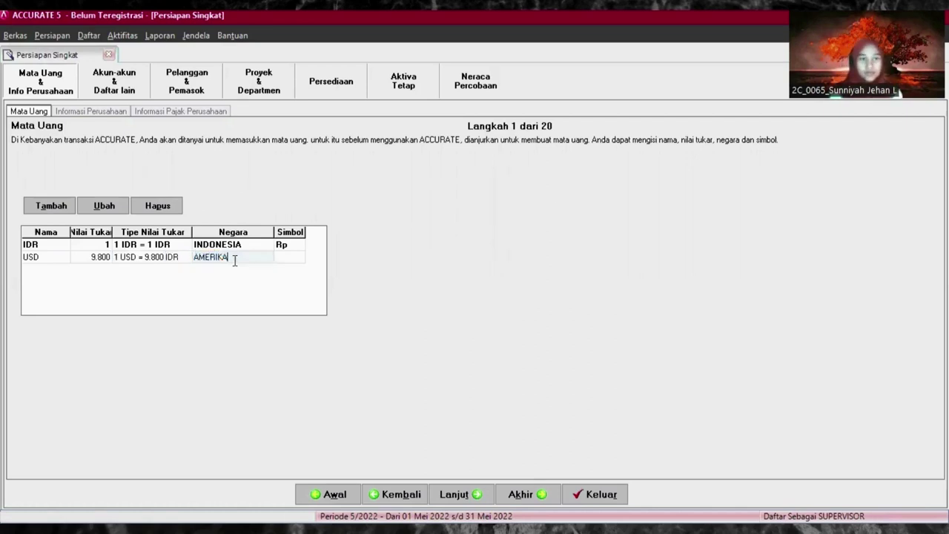
key(BackSpace)
text(usa)
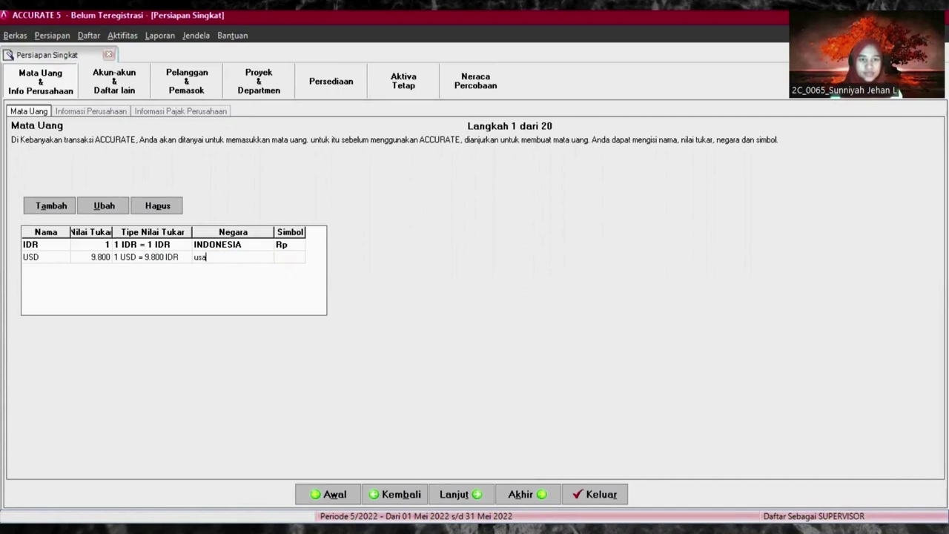
key(BackSpace)
key(BackSpace)
key(BackSpace)
text(usa)
key(BackSpace)
key(BackSpace)
key(BackSpace)
text(U)
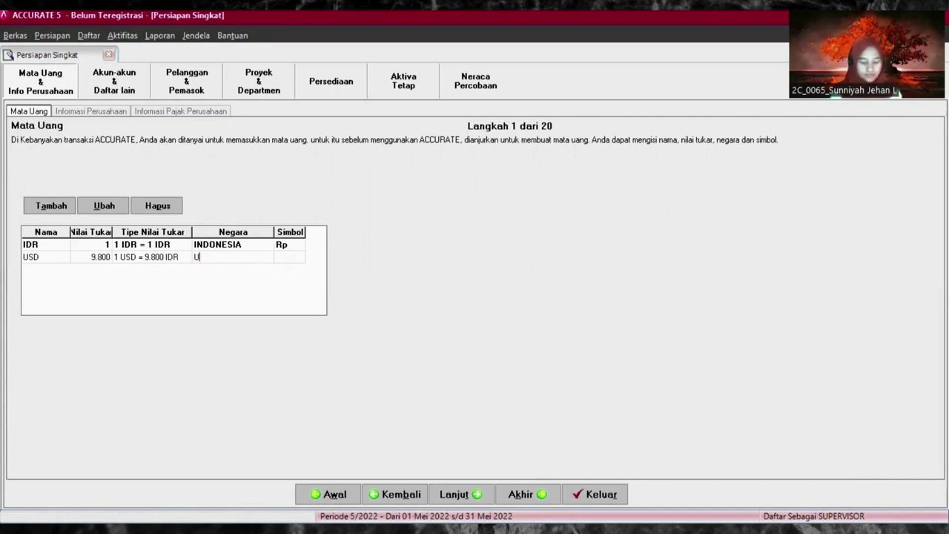
text(SA)
- Set the USD currency's symbol to US$ and commit the row
click(295, 257)
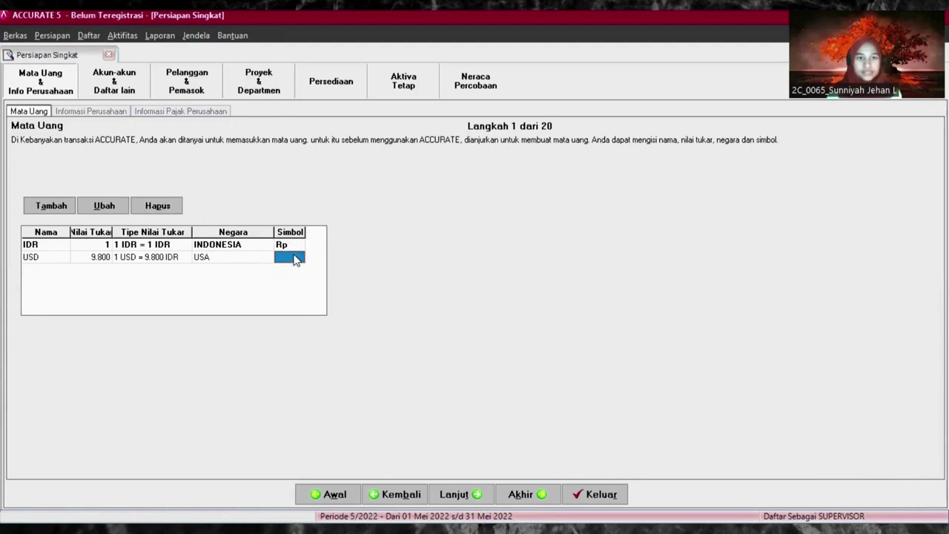
click(295, 257)
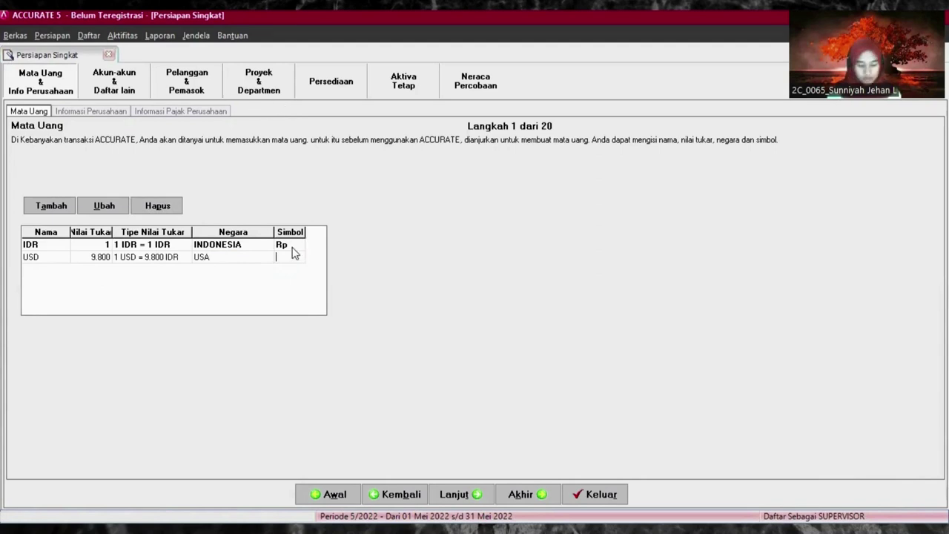
text(us)
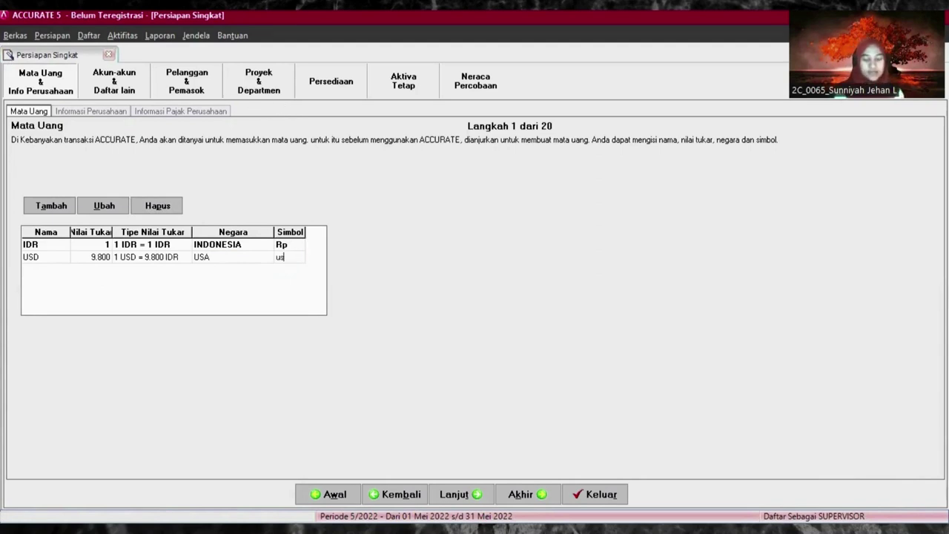
key(BackSpace)
key(BackSpace)
text(U)
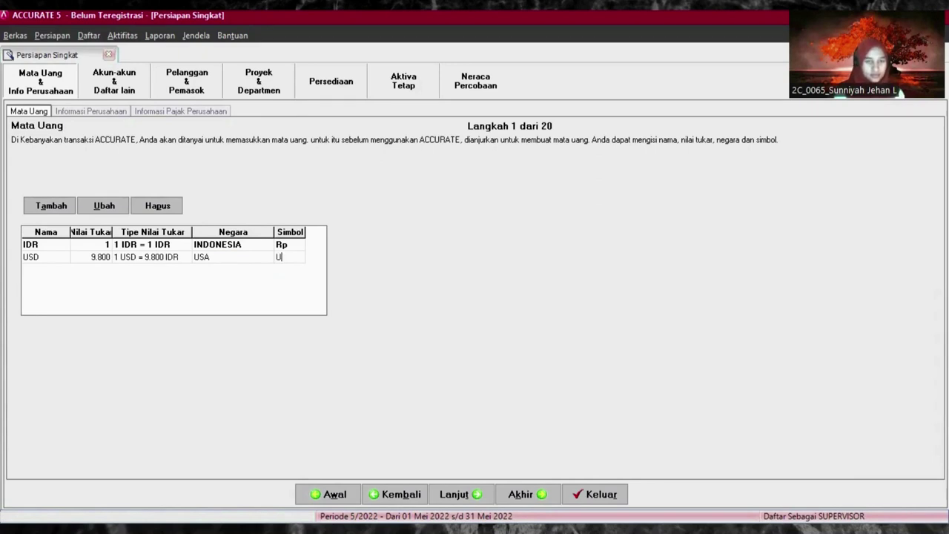
text(S$)
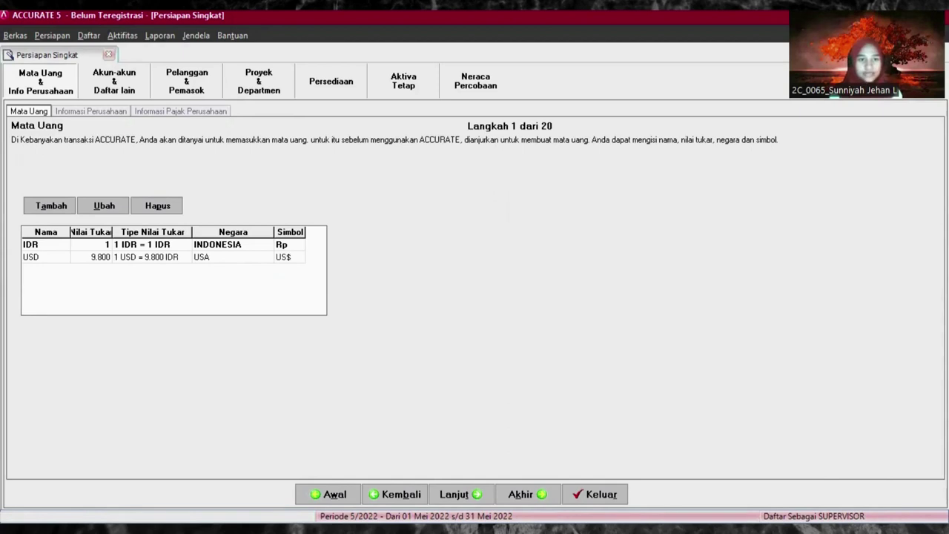
key(Return)
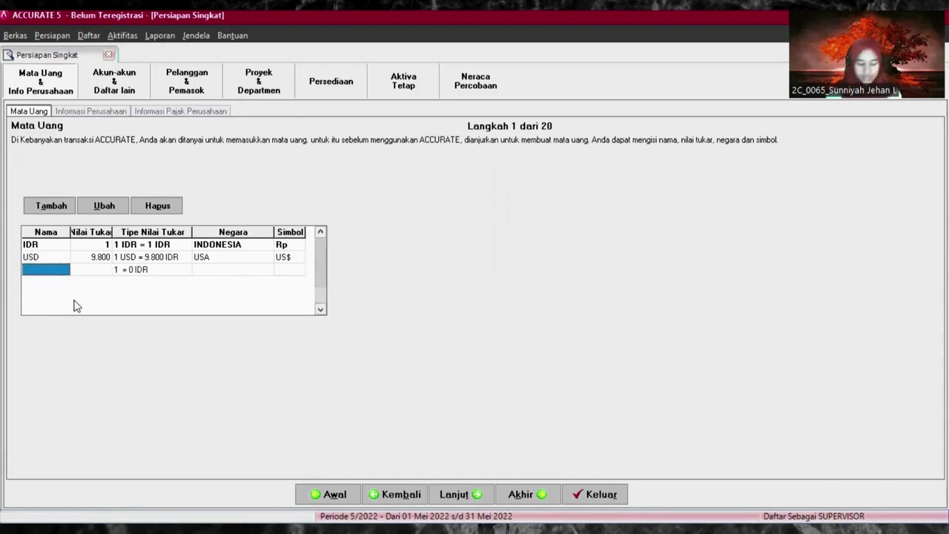
- Add a third currency row named SGD with an exchange rate of 7500
text(SGD)
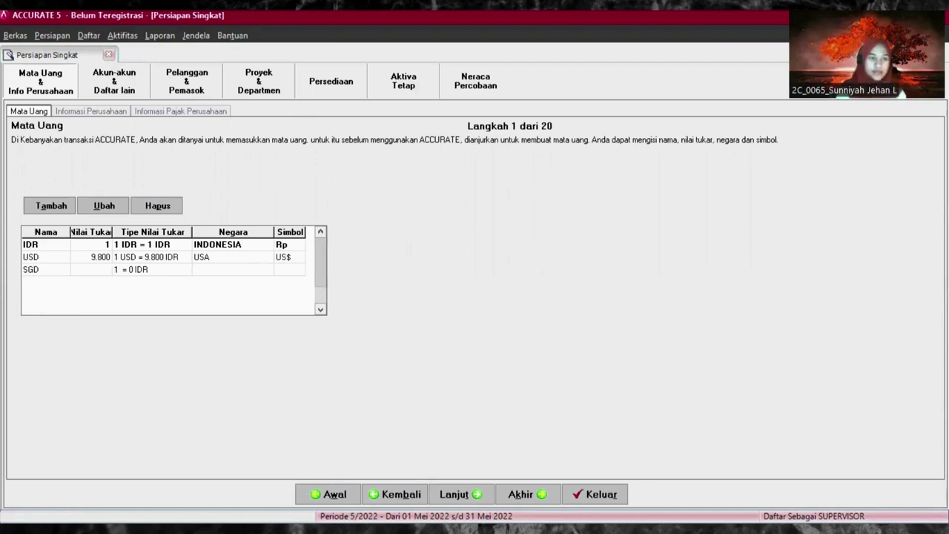
click(84, 274)
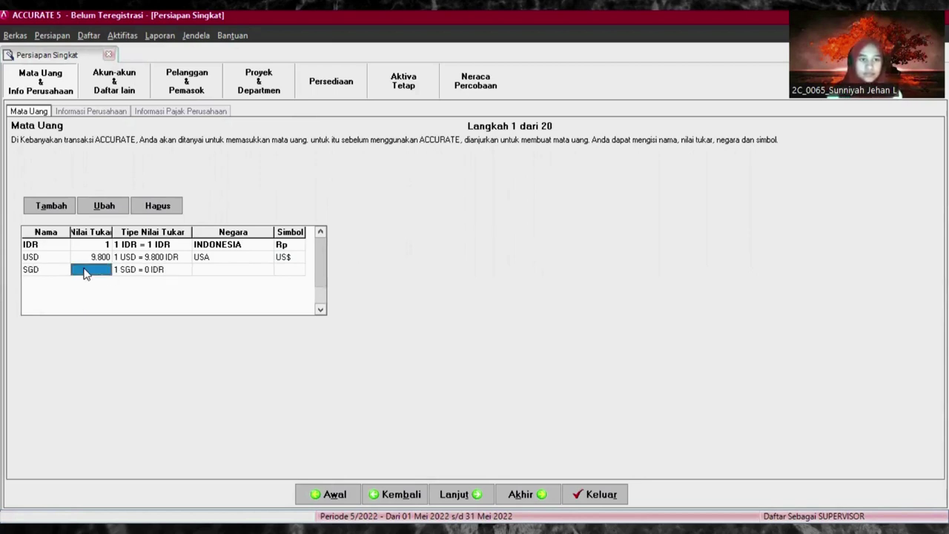
text(7)
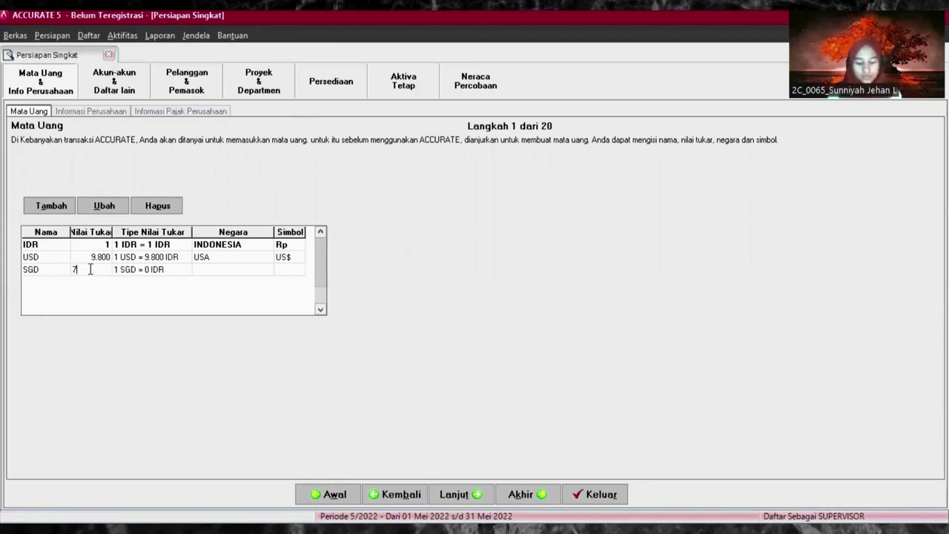
text(500)
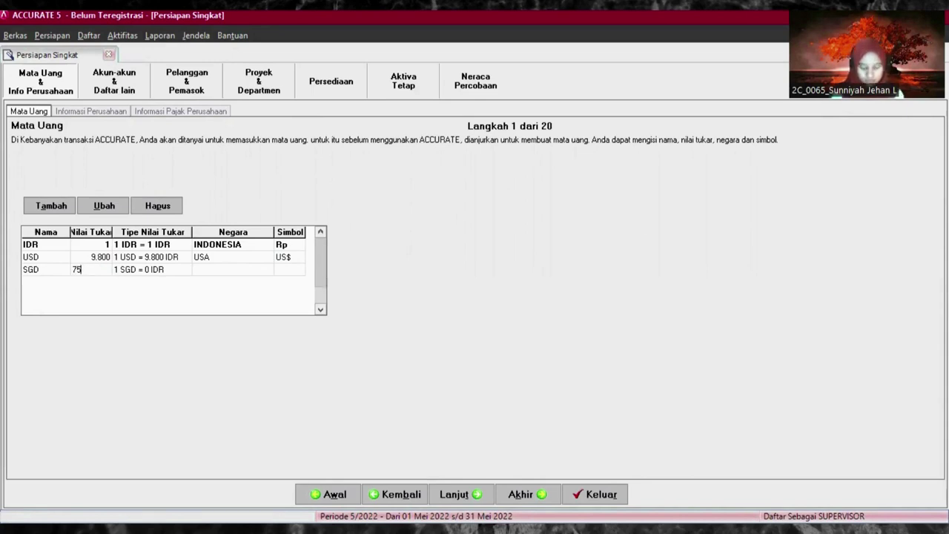
click(135, 271)
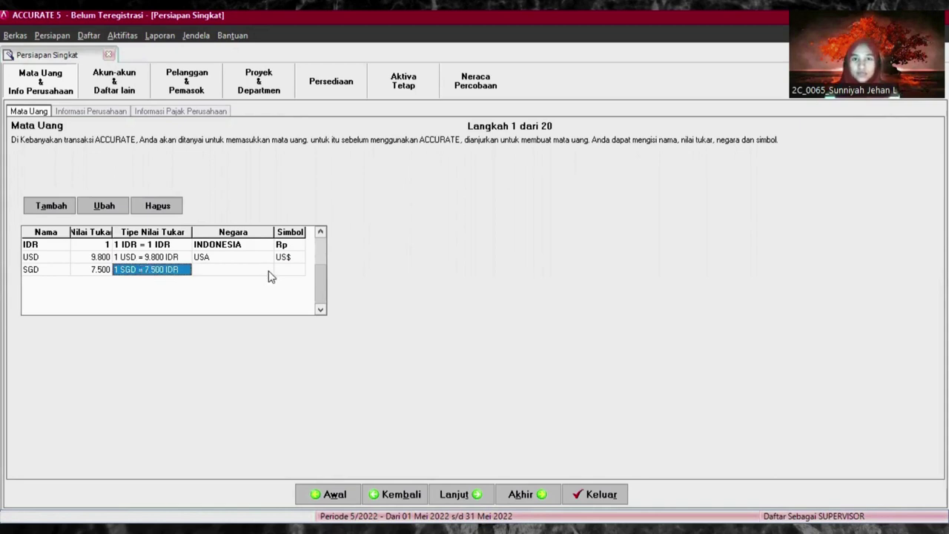
- Set the country of the SGD currency to SINGAPURA in capital letters
click(235, 274)
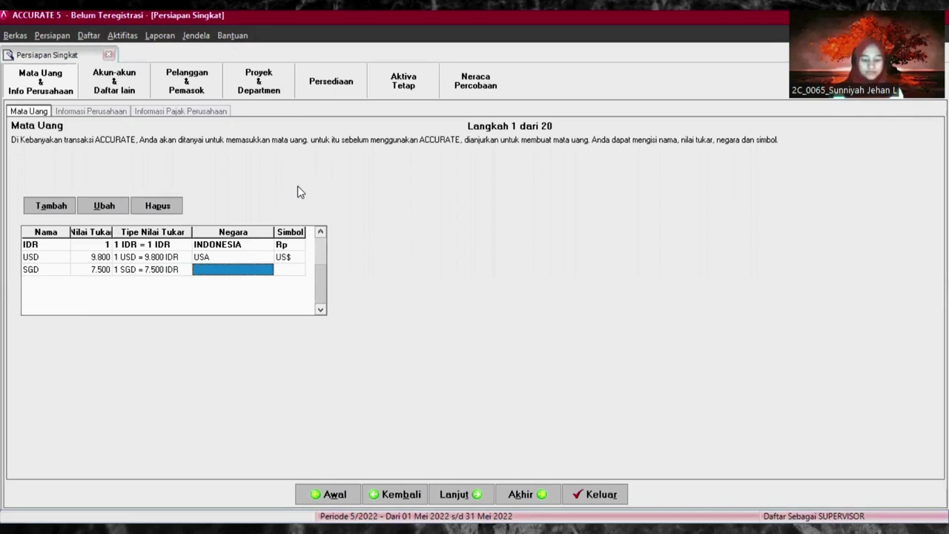
text(SINGAPUR)
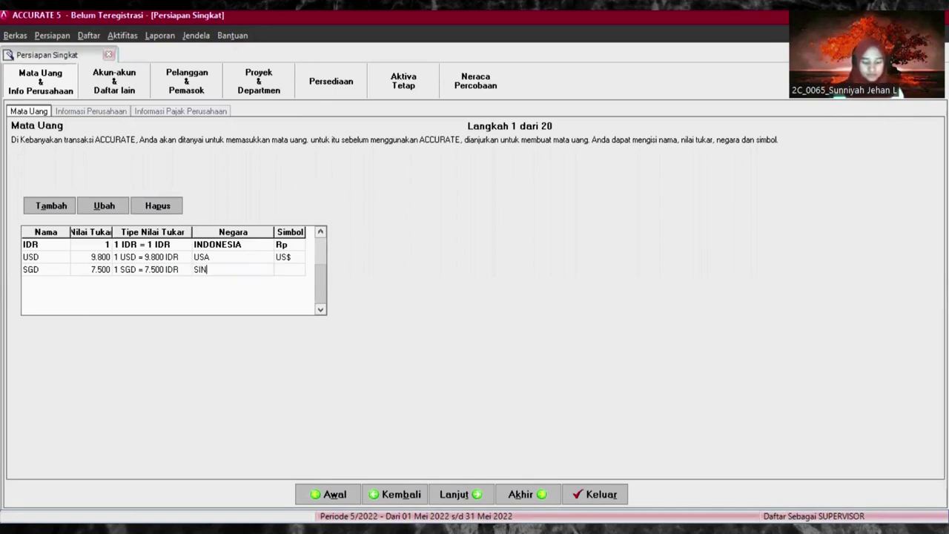
key(BackSpace)
key(BackSpace)
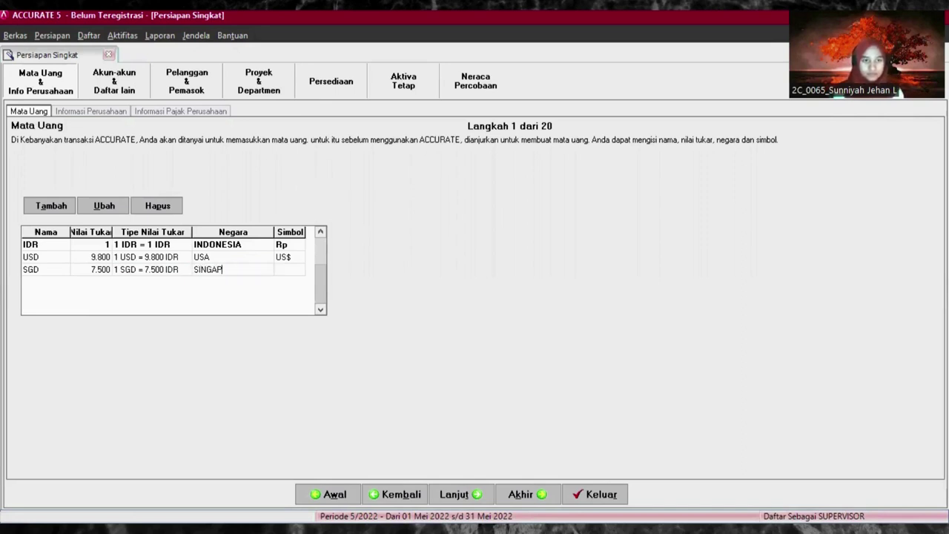
text(URA)
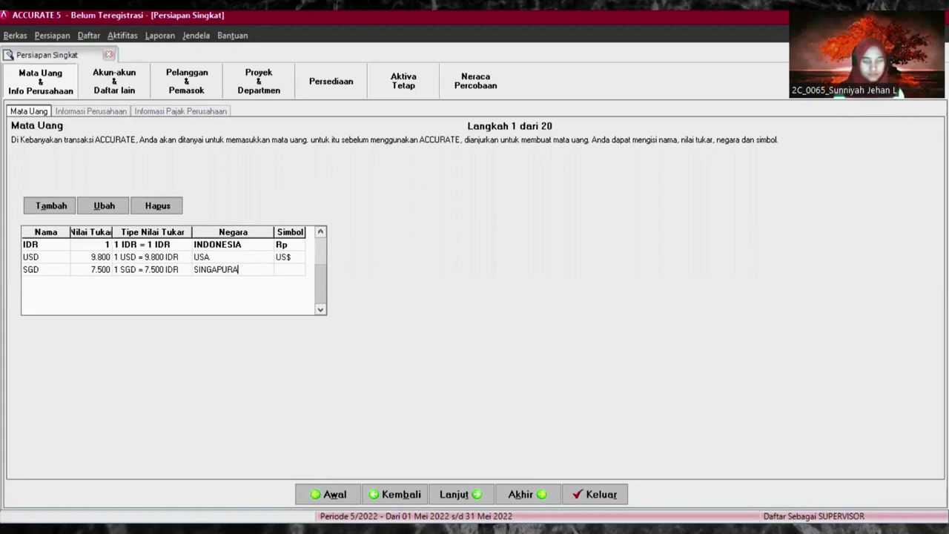
- Set the SGD currency's symbol to SG$
click(287, 269)
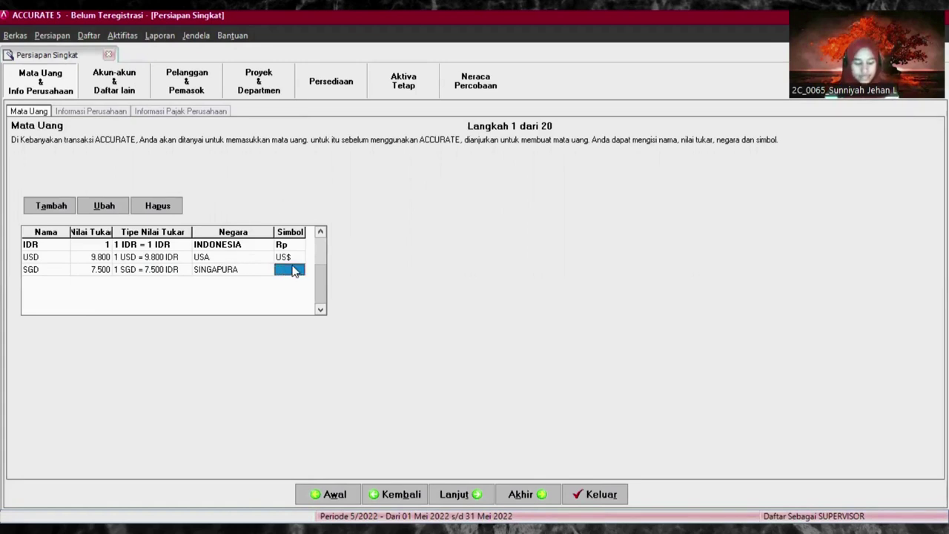
text(sG$)
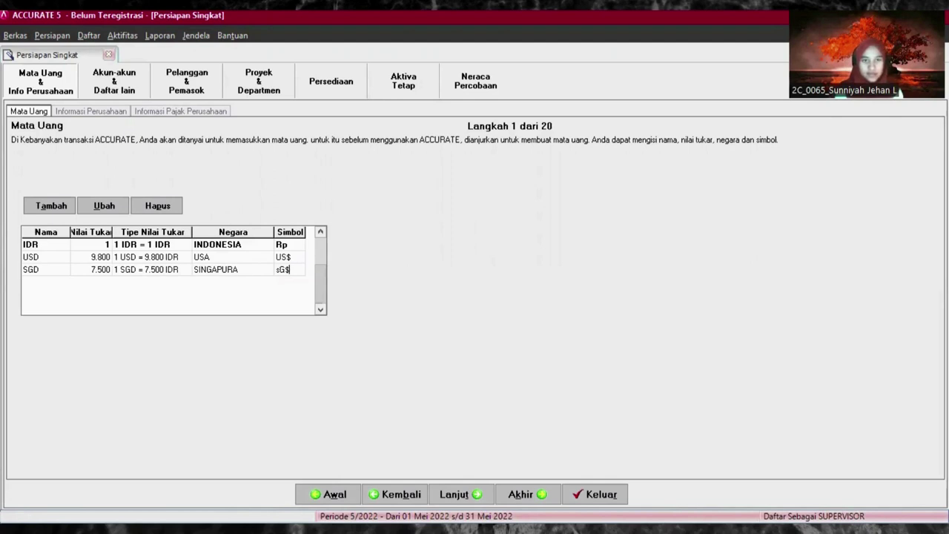
key(BackSpace)
key(BackSpace)
key(BackSpace)
text(S)
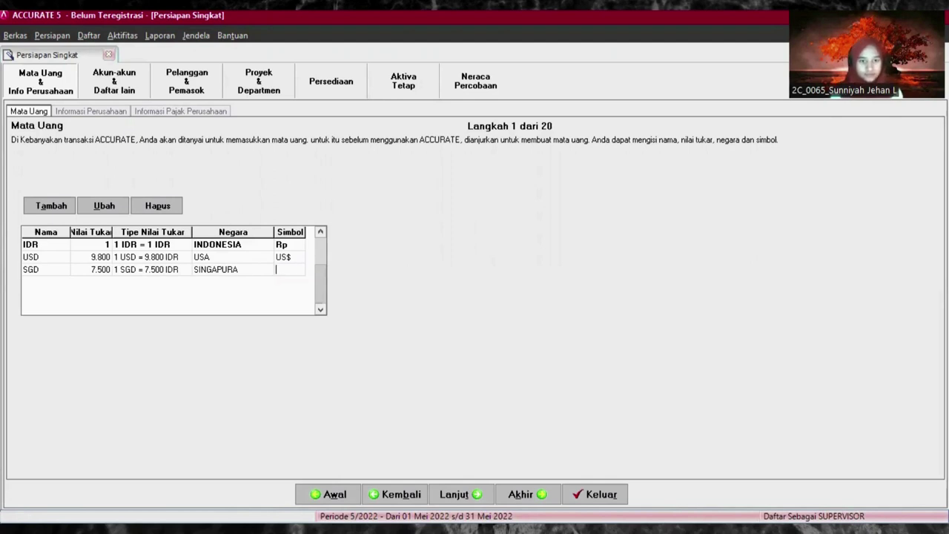
text(G$)
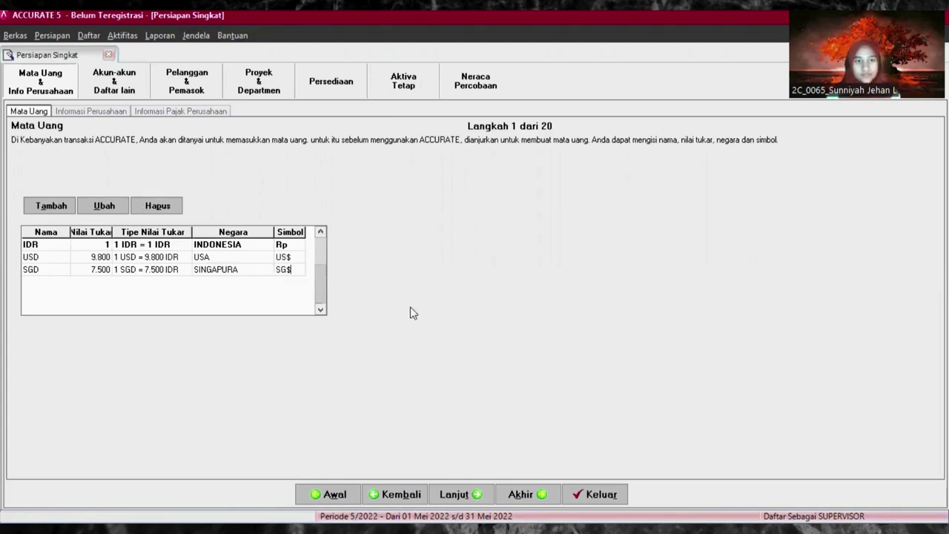
- Advance to the company information page, consult the PDF assignment, and enter the company name PT. Global Home Material & Service
click(475, 493)
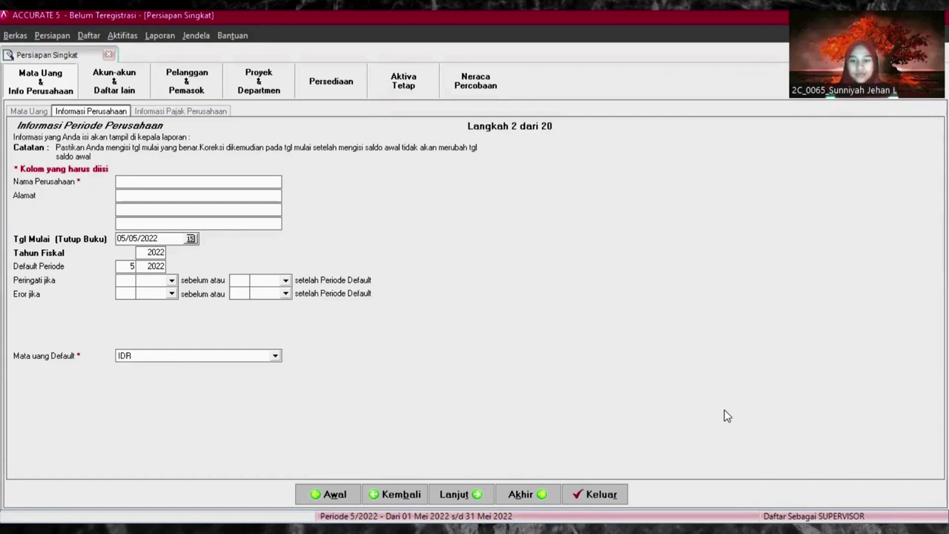
key(alt+Tab)
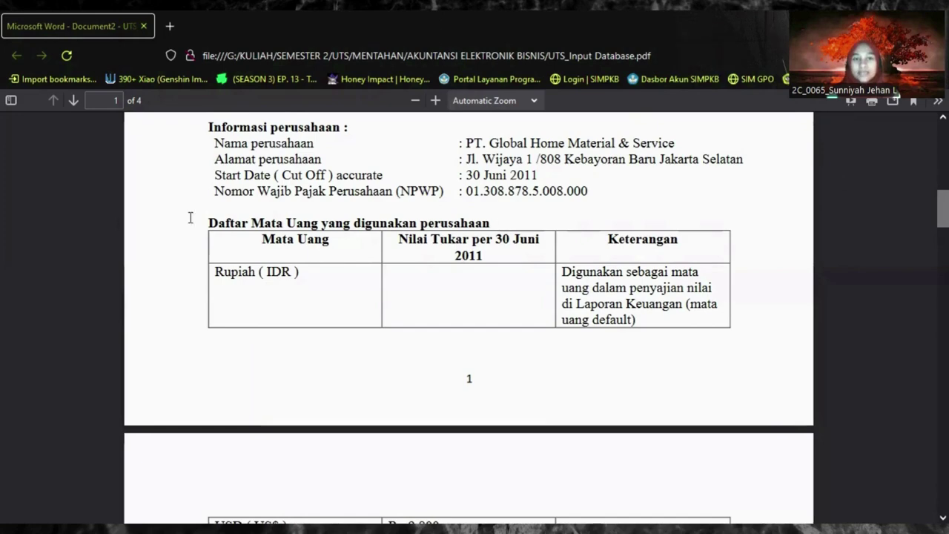
key(alt+Tab)
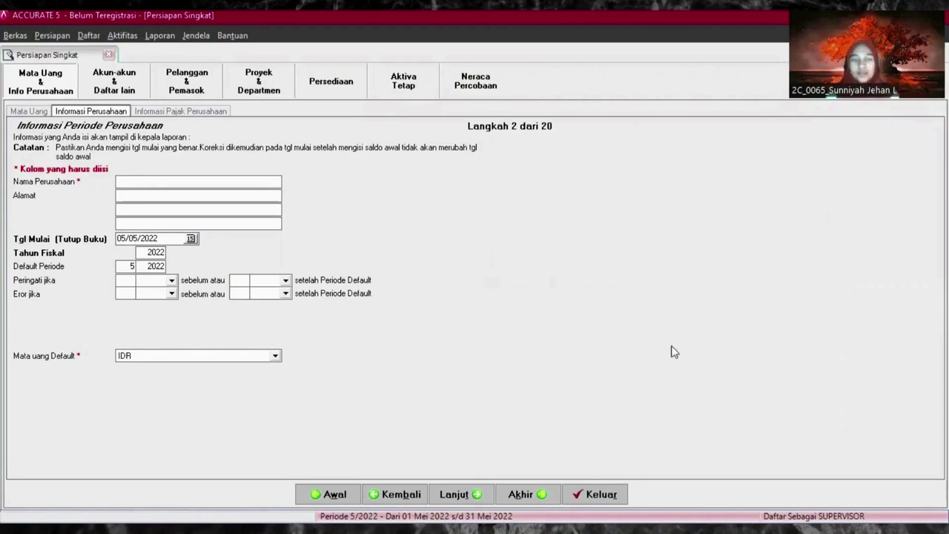
text(PT. Global Home Material & Service)
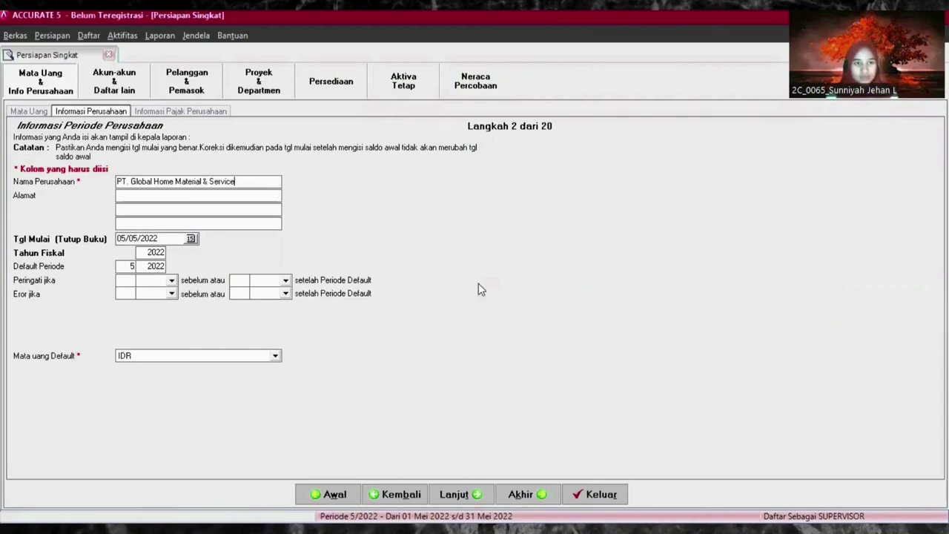
- Enter the company's street and building number from the assignment on the first address line
click(251, 194)
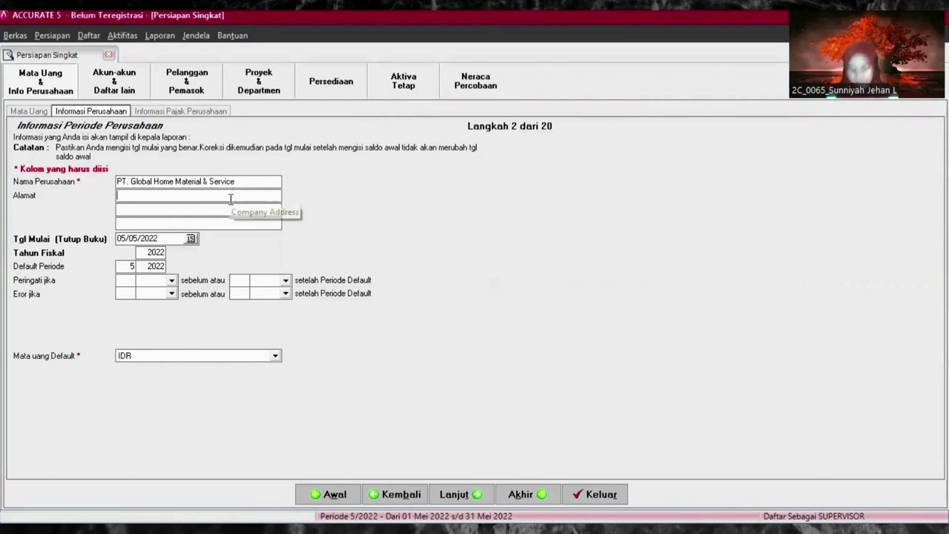
text(Jl. W)
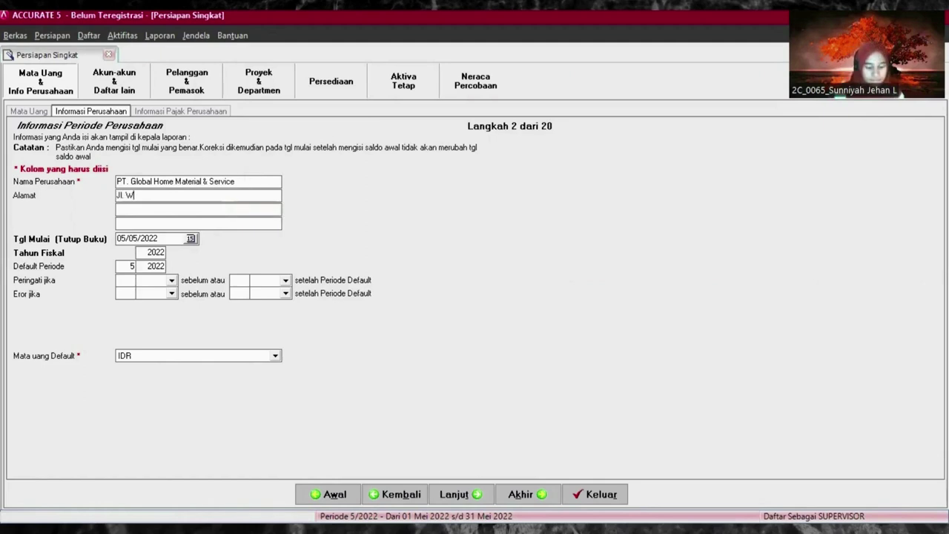
text(ijaya )
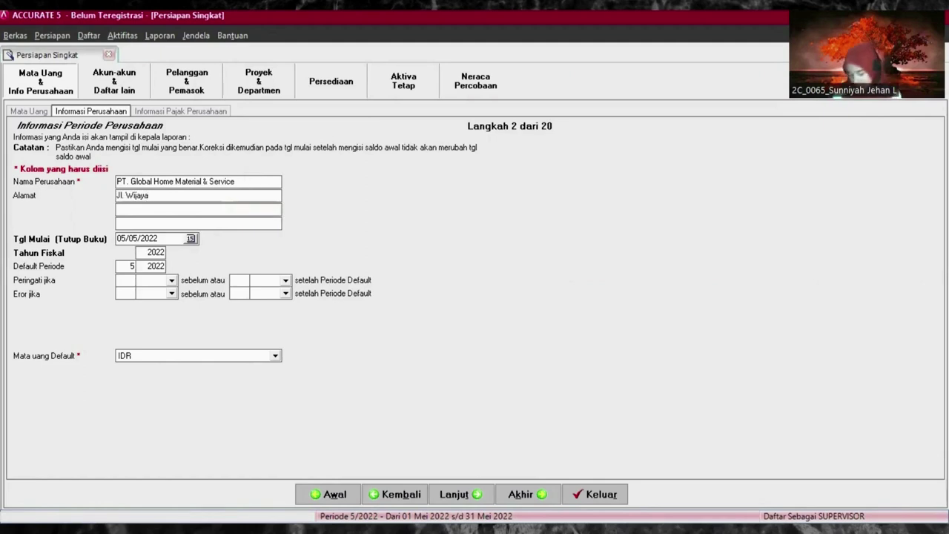
text(1 )
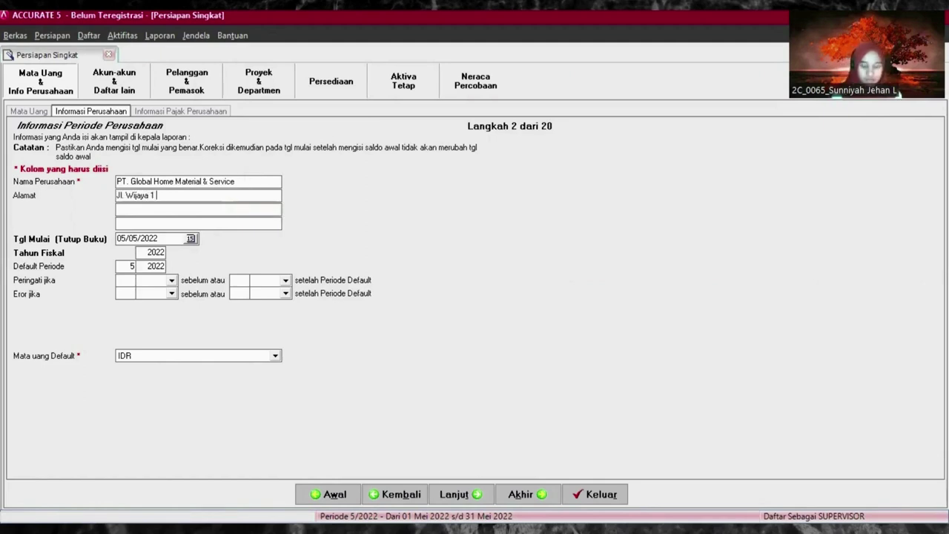
text(/ 808)
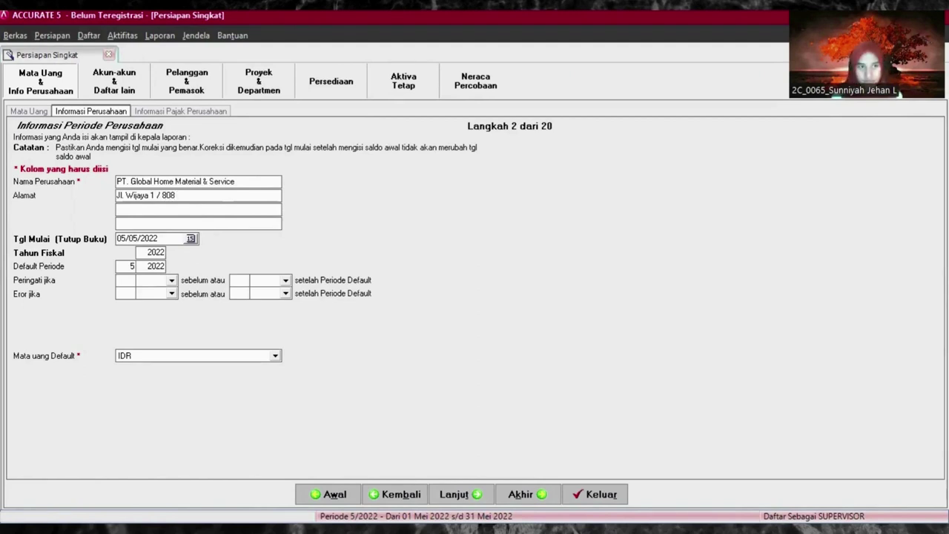
- Enter the company's district and city from the assignment on the second address line
click(118, 209)
text(Keb)
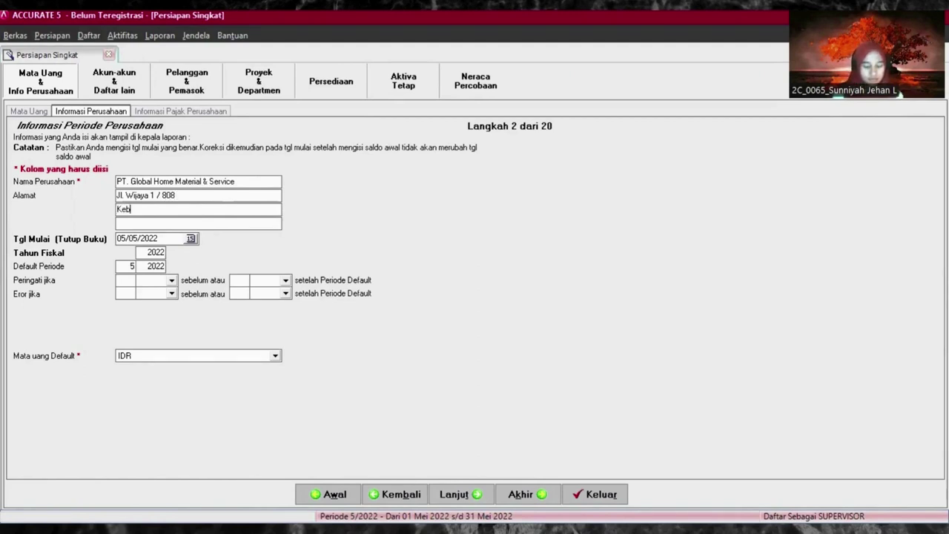
text(ayoran Jaka)
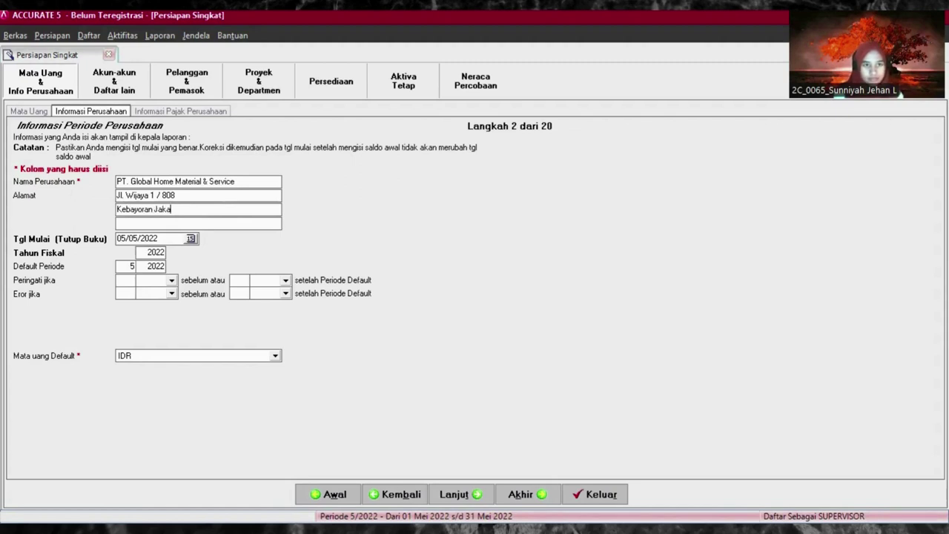
key(BackSpace)
key(BackSpace)
key(BackSpace)
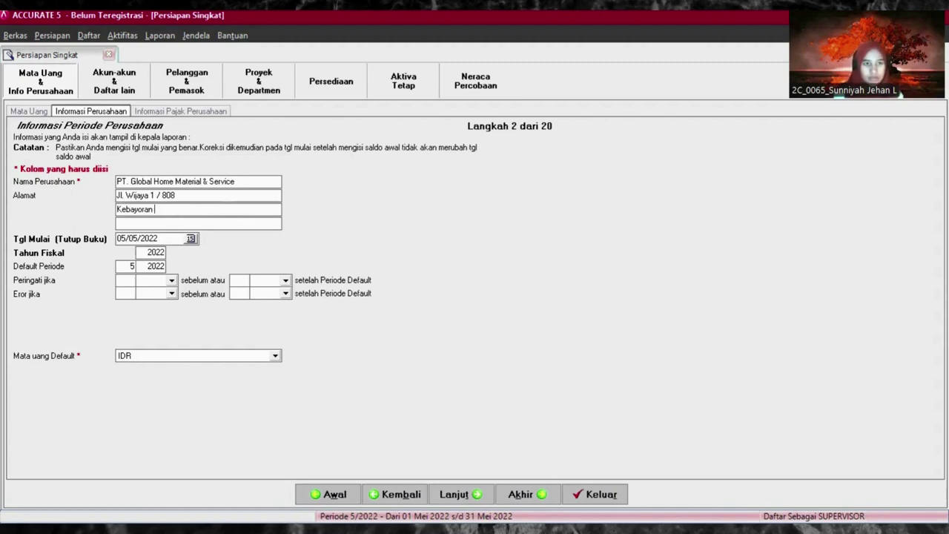
text(Baru Jakar)
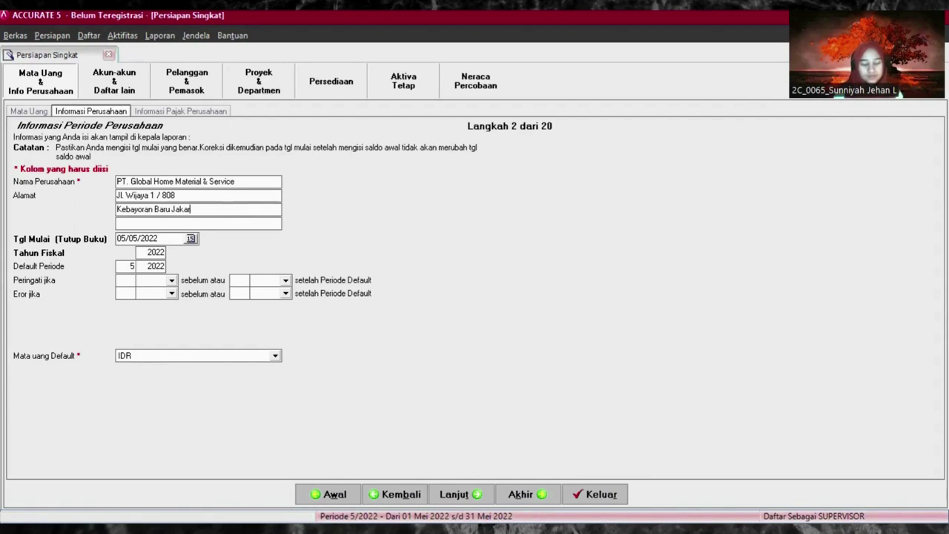
text(ta Selatan)
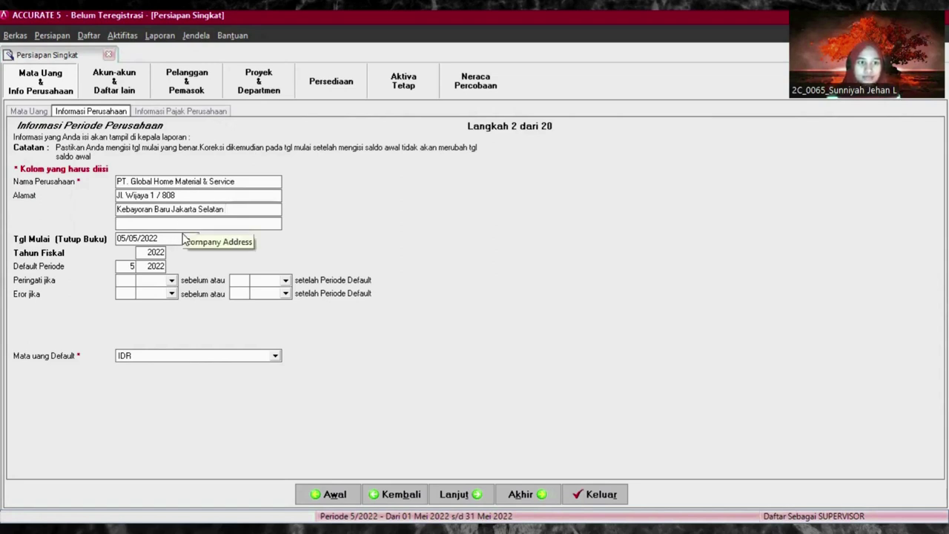
- Set the company's start date (closing of books) to 30/06/2011
key(Tab)
key(Tab)
key(BackSpace)
key(BackSpace)
key(BackSpace)
key(BackSpace)
key(BackSpace)
key(BackSpace)
key(BackSpace)
key(BackSpace)
key(BackSpace)
key(BackSpace)
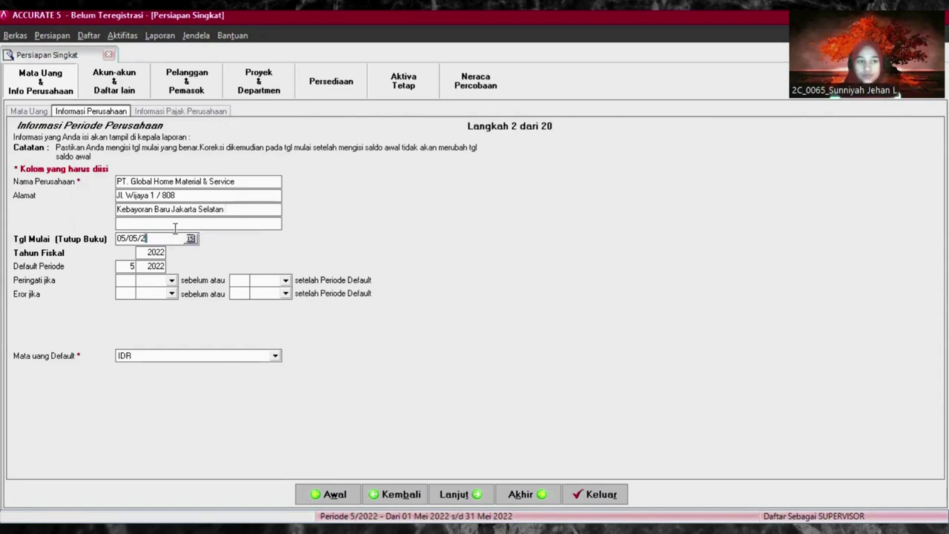
text(3)
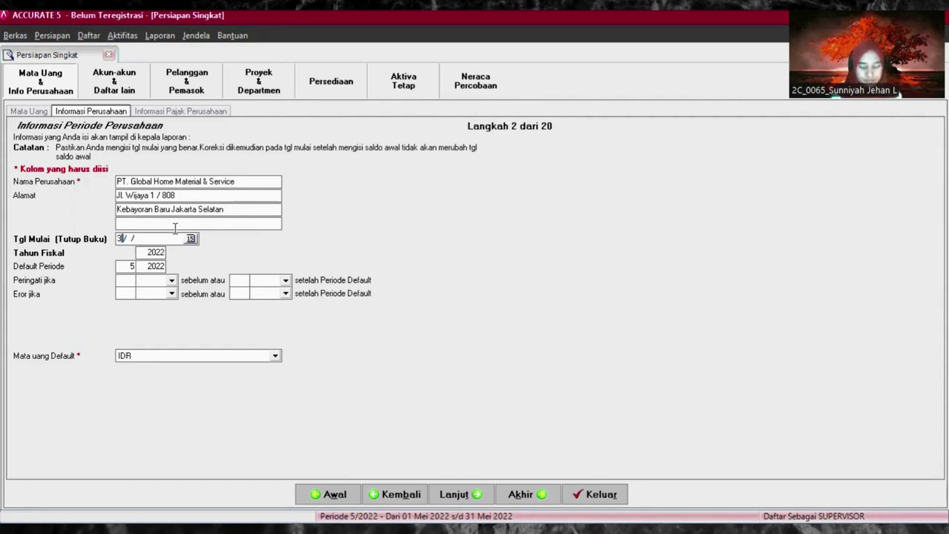
text(0/)
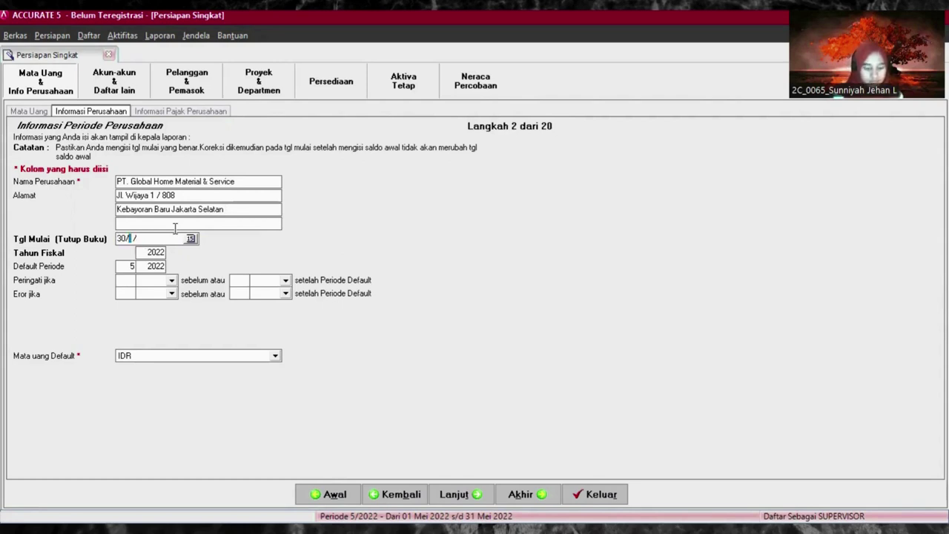
text(06/20)
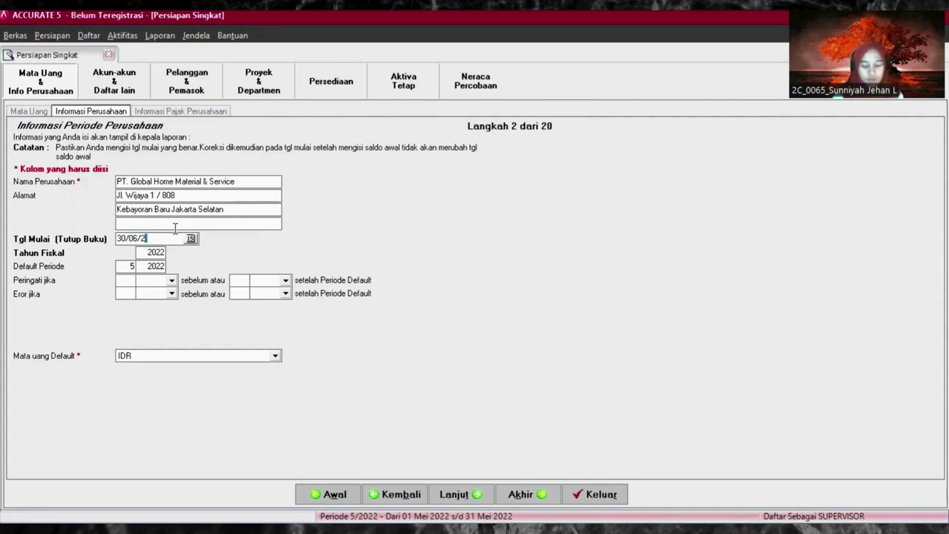
text(11)
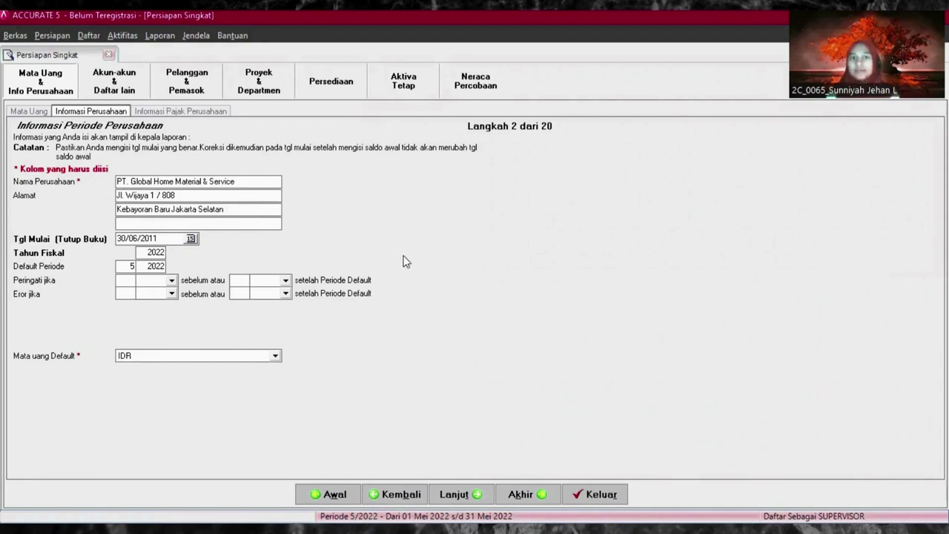
- Set the company's fiscal year to 2011
double_click(149, 252)
key(BackSpace)
text(2011)
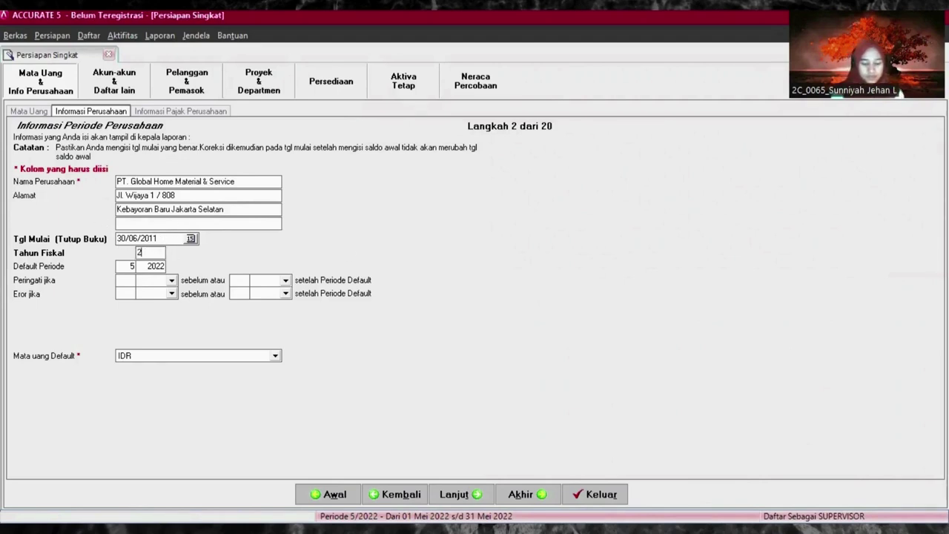
key(shift+Home)
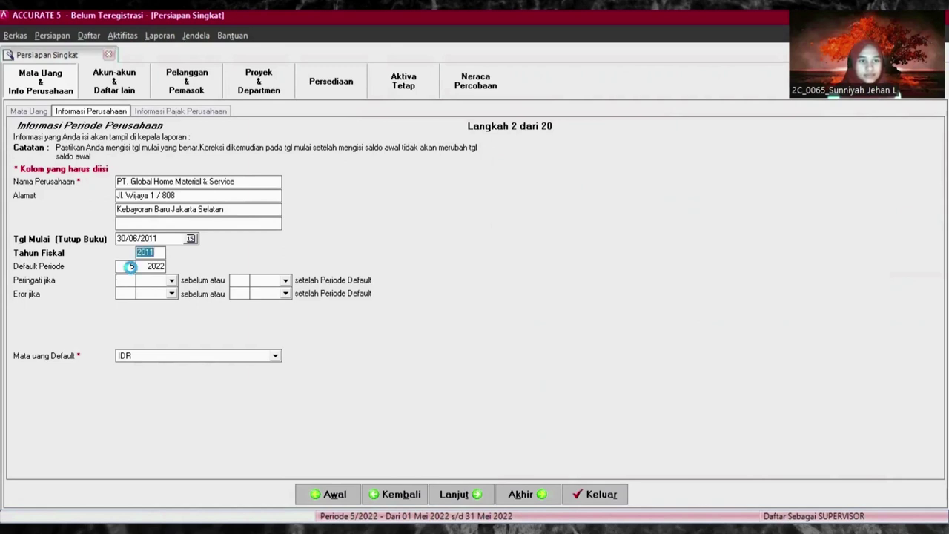
key(Tab)
click(511, 323)
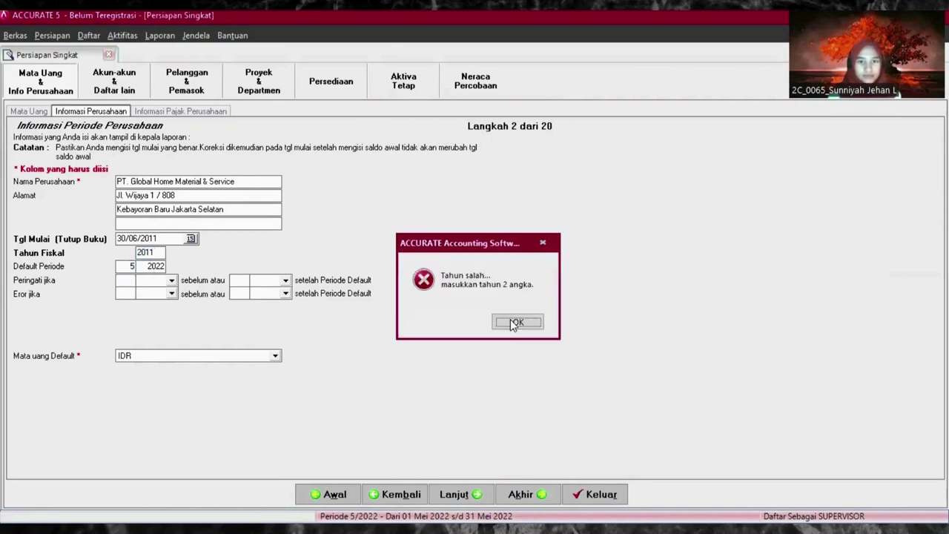
click(148, 254)
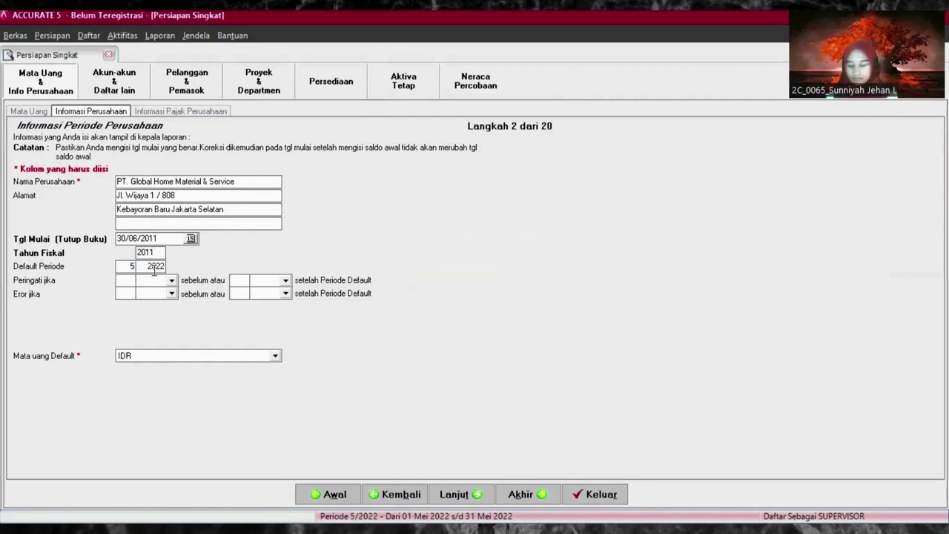
key(BackSpace)
key(BackSpace)
- Set the default period to month 6 of the year 2011
click(134, 270)
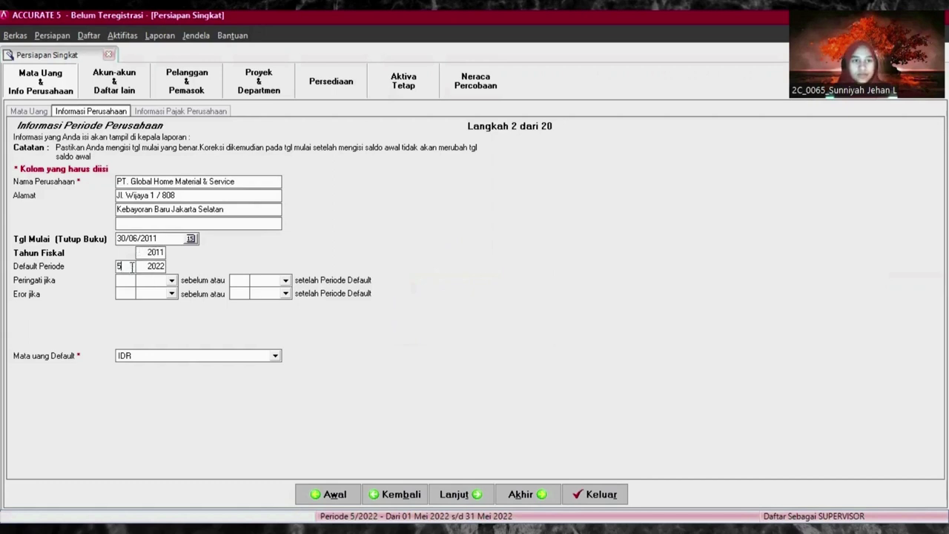
key(BackSpace)
text(0)
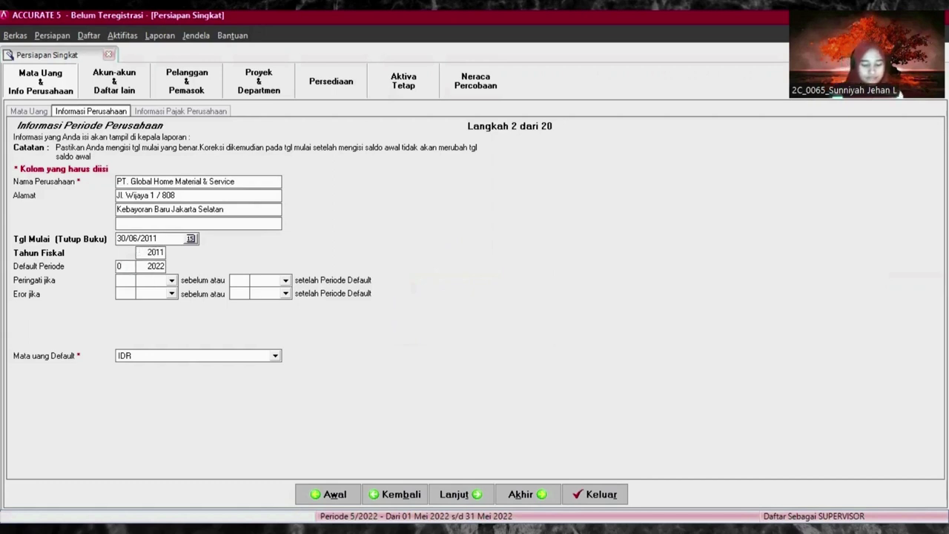
text(6)
text(11)
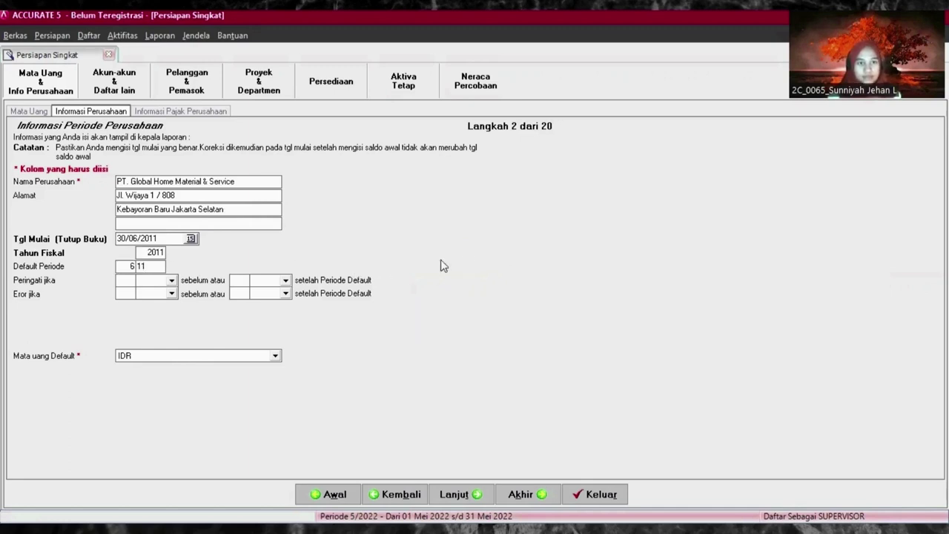
key(Tab)
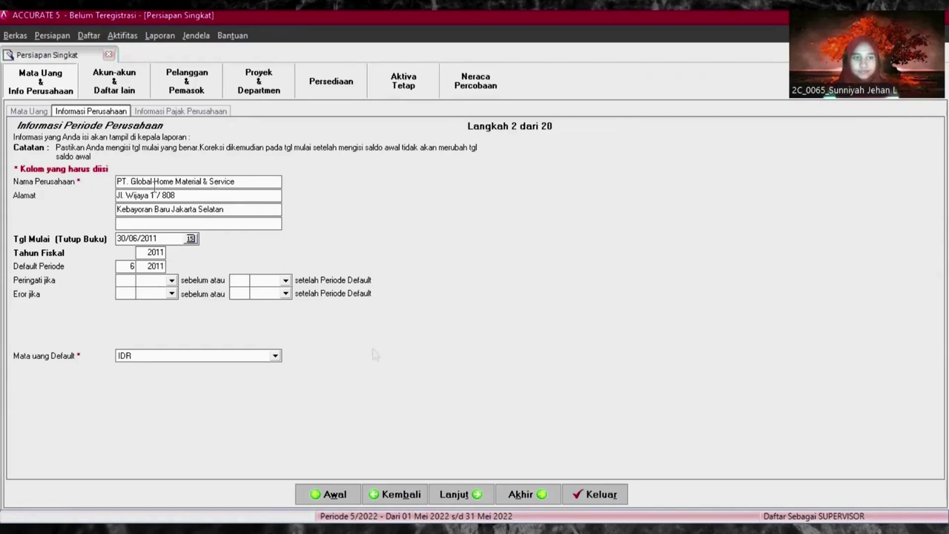
- Continue to the company tax information and set the tax invoice serial number (No Seri Faktur Pajak) to 010.00
click(474, 495)
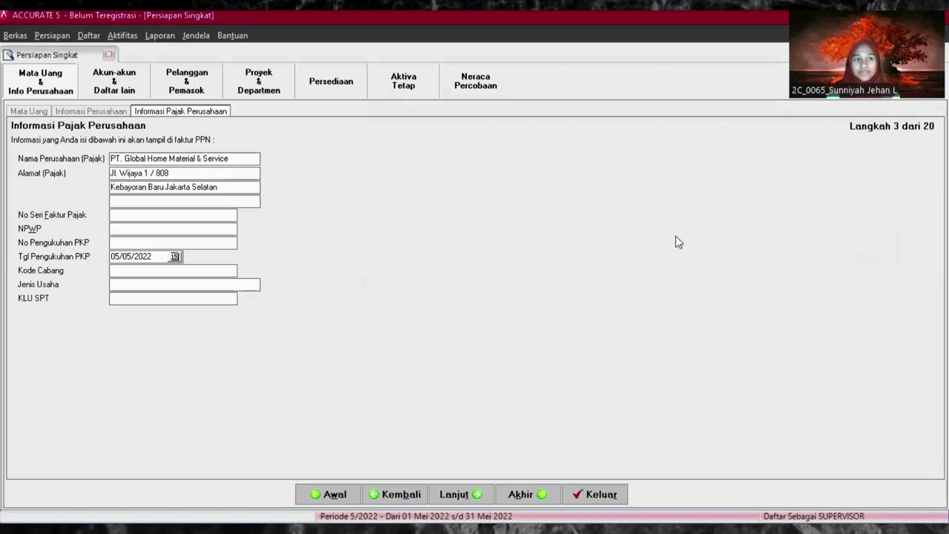
click(142, 215)
text(0)
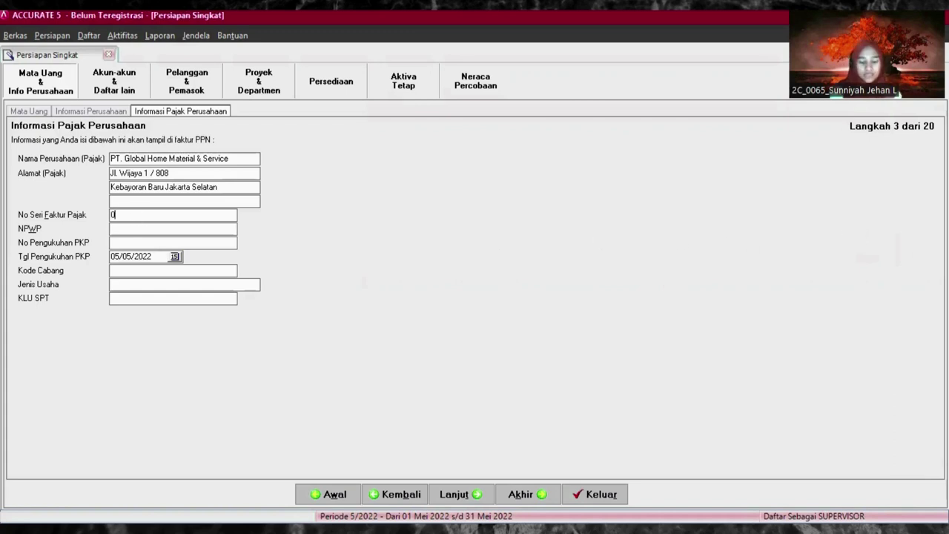
text(10.00)
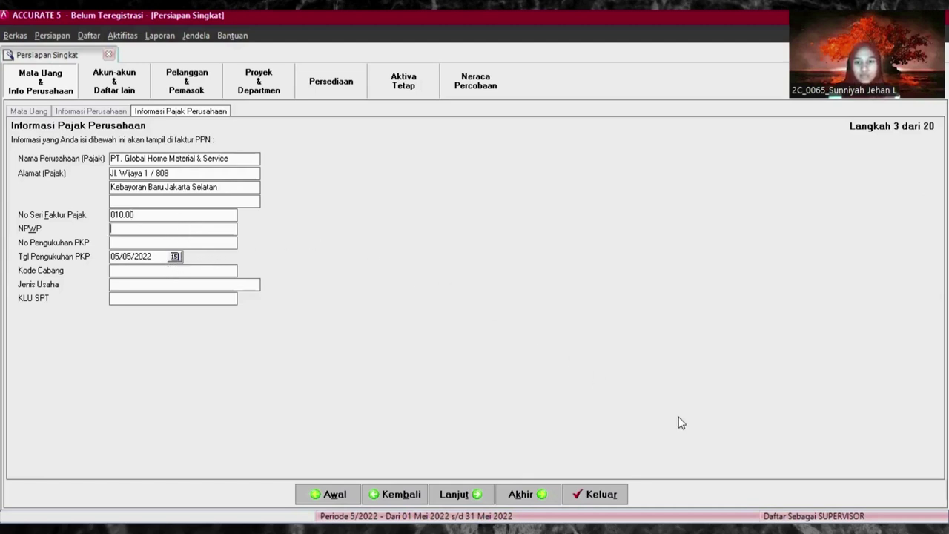
- Copy the company's tax number from the PDF assignment into both the NPWP and No Pengukuhan PKP fields
key(alt+Tab)
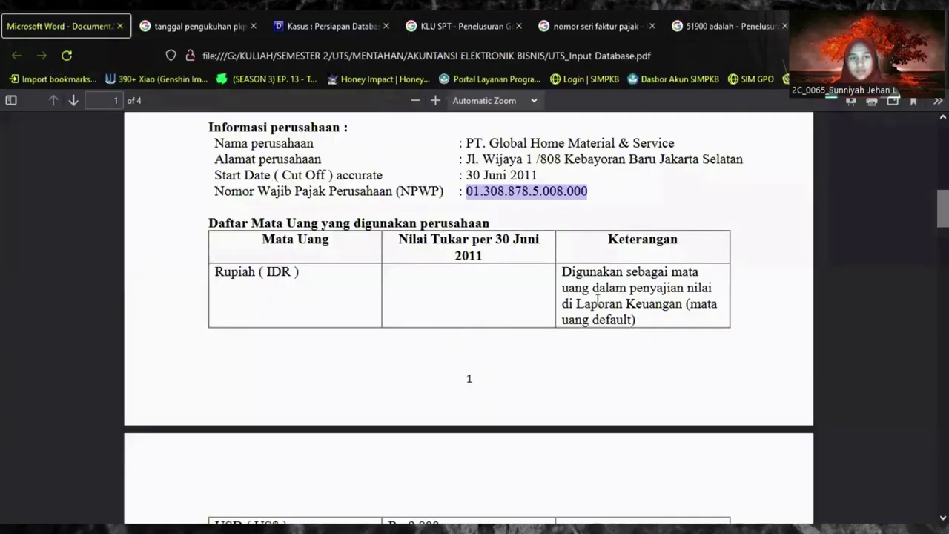
click(542, 198)
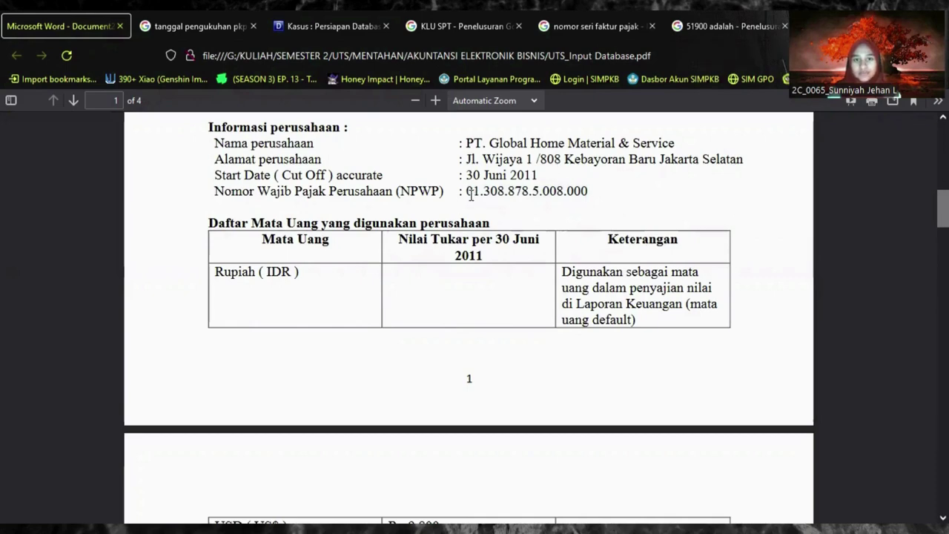
drag(467, 193, 596, 193)
key(ctrl+c)
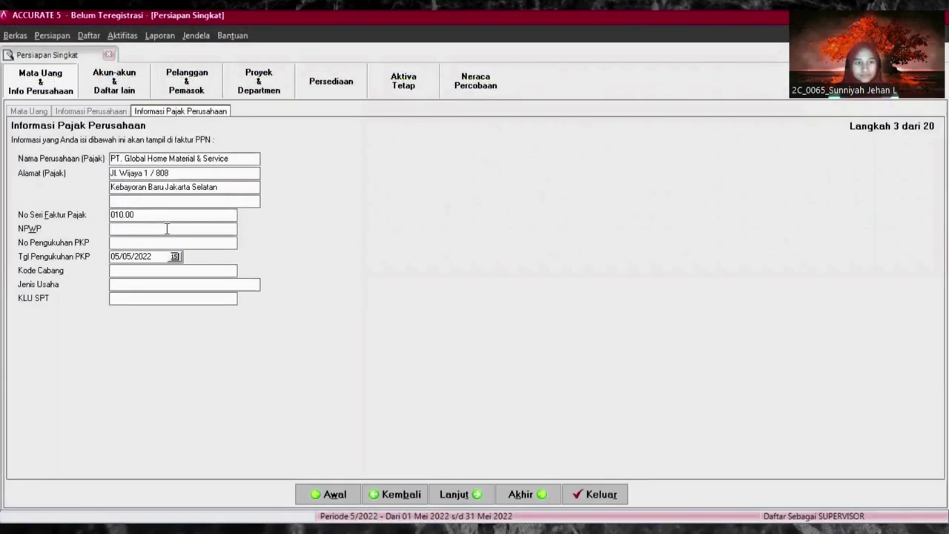
click(167, 228)
key(ctrl+v)
click(170, 240)
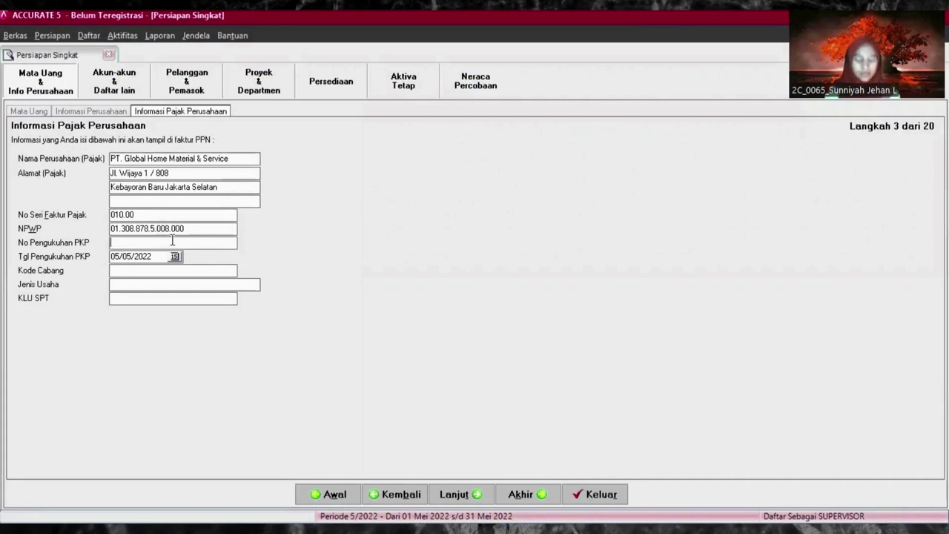
key(ctrl+v)
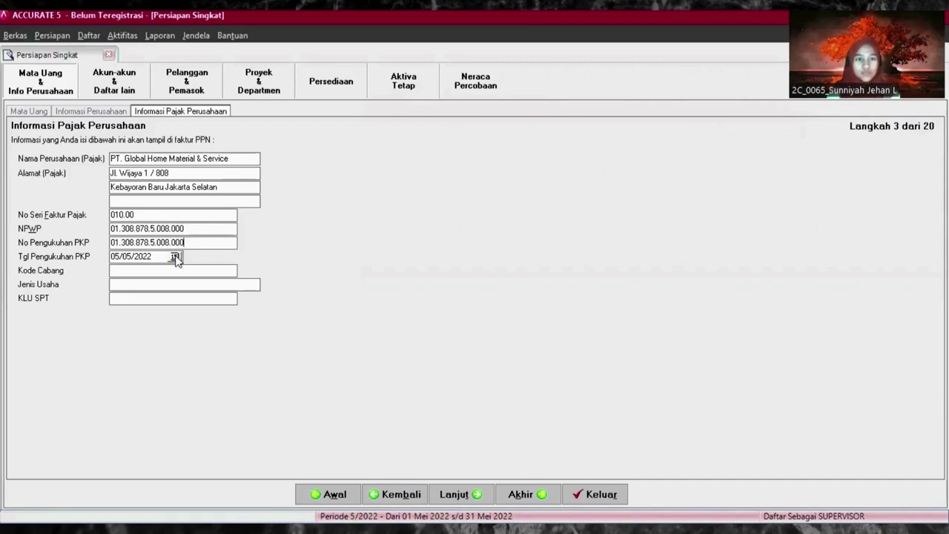
- Set the PKP confirmation date (Tgl Pengukuhan PKP) to 10/09/2007
key(Tab)
click(174, 257)
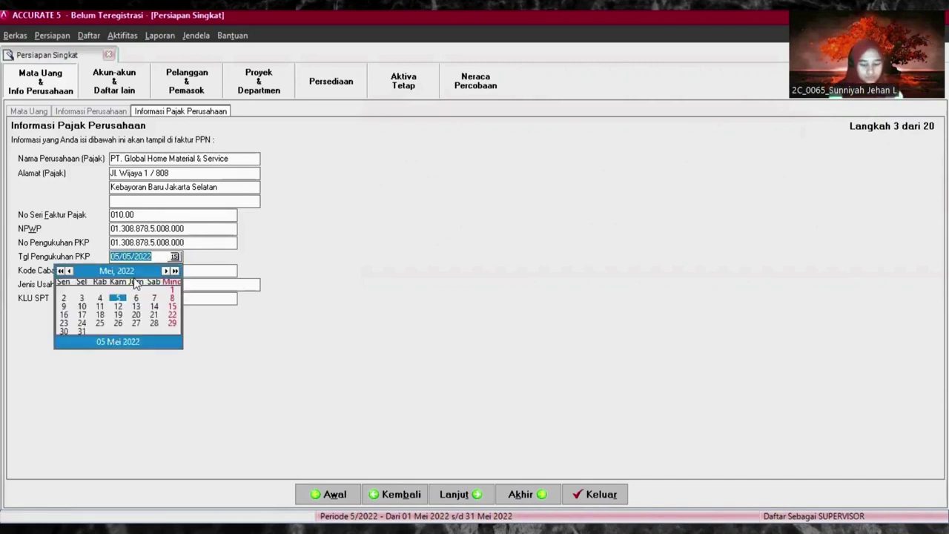
key(Return)
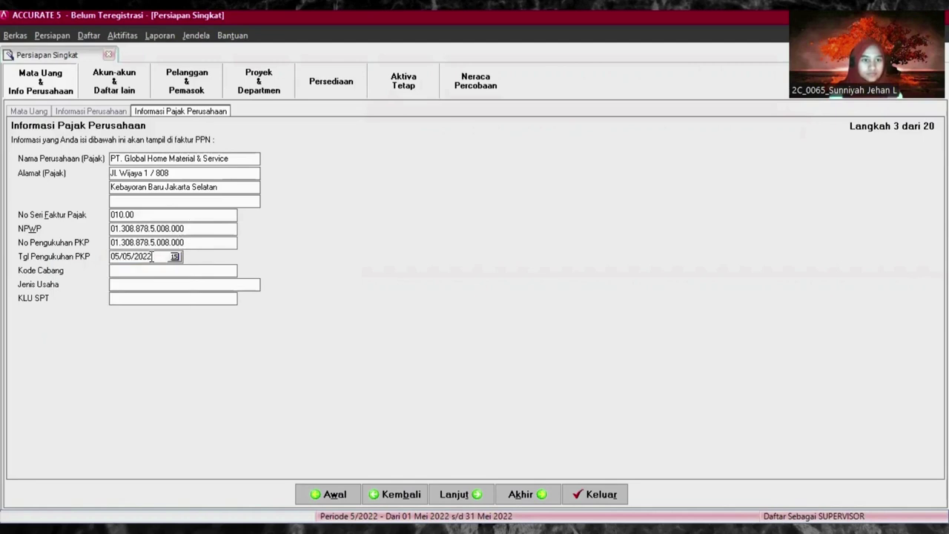
key(BackSpace)
key(BackSpace)
key(BackSpace)
key(BackSpace)
key(BackSpace)
key(BackSpace)
key(BackSpace)
key(BackSpace)
text(1)
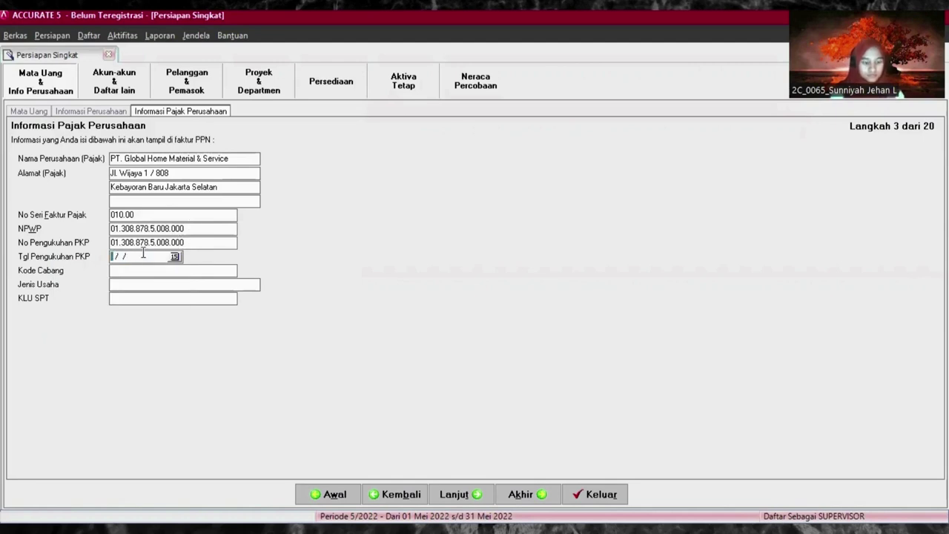
text(009208)
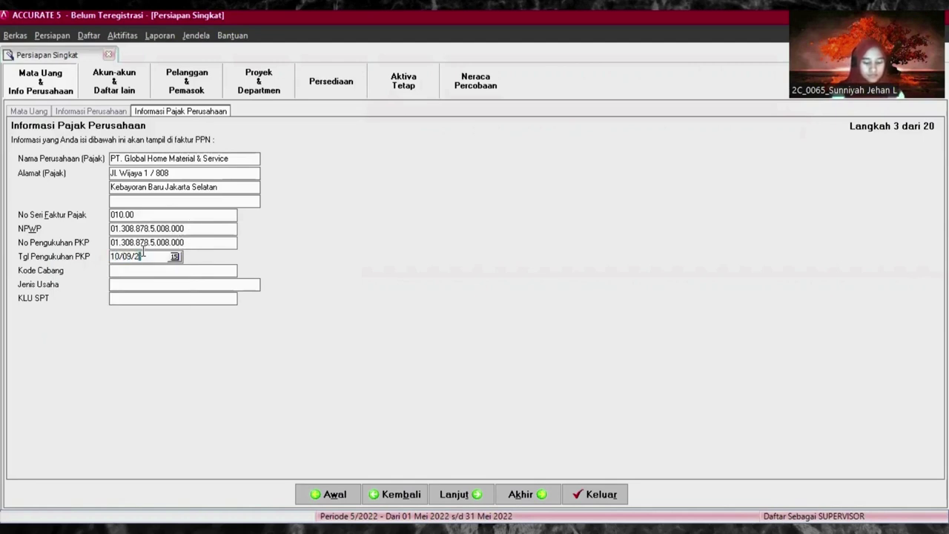
text(7)
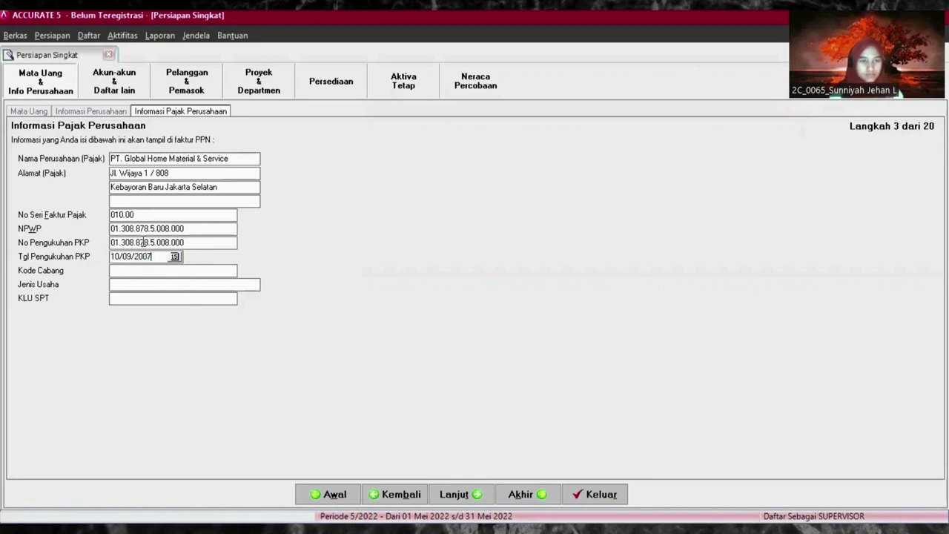
- Set the branch code (Kode Cabang) to 000 and the business type (Jenis Usaha) to Perdagangan
click(152, 268)
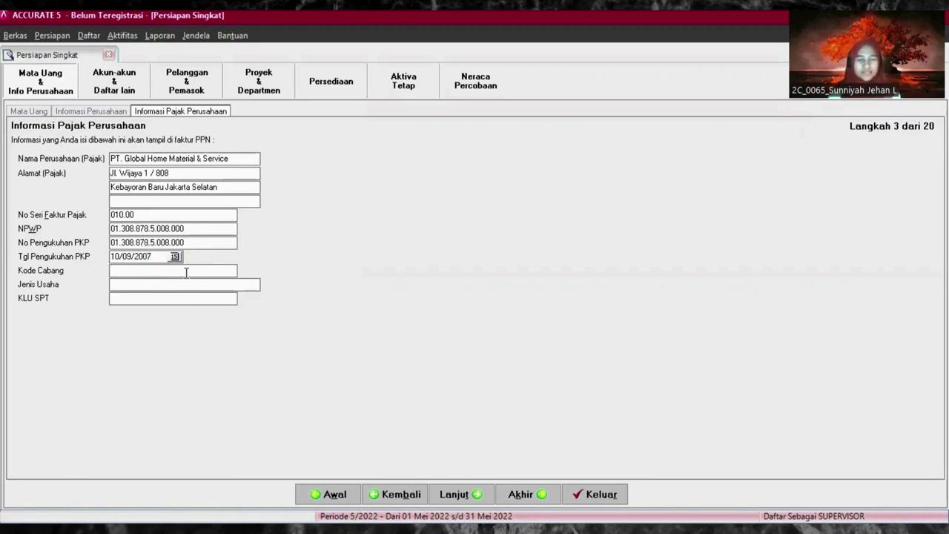
text(000)
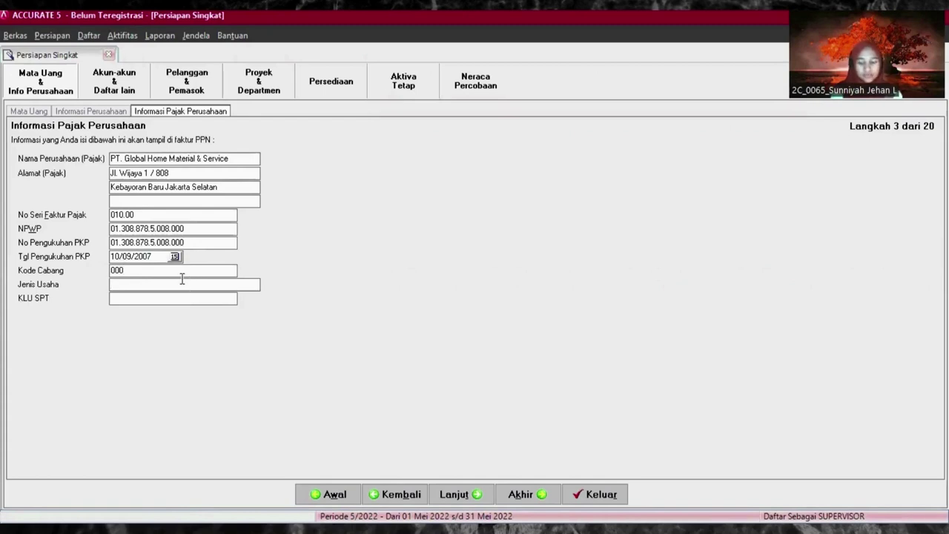
text(Perdag)
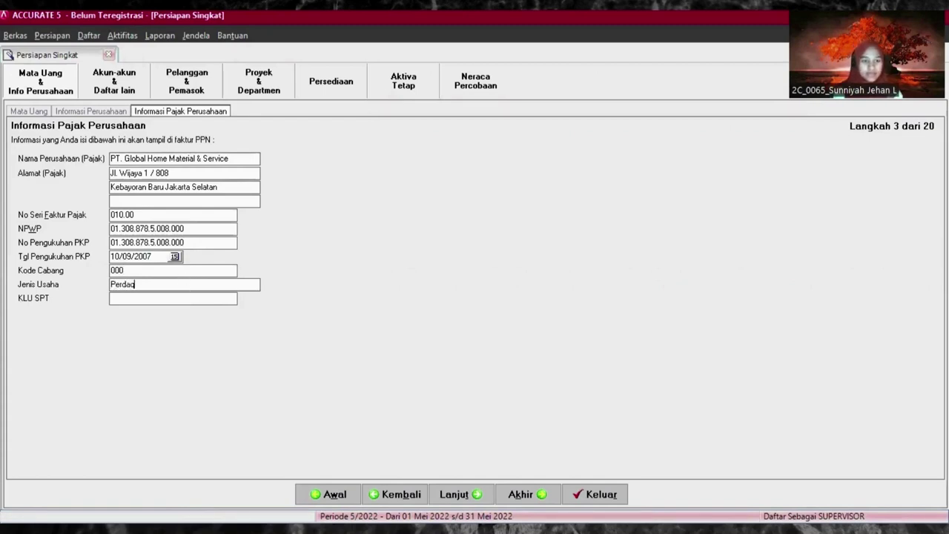
text(angan)
key(BackSpace)
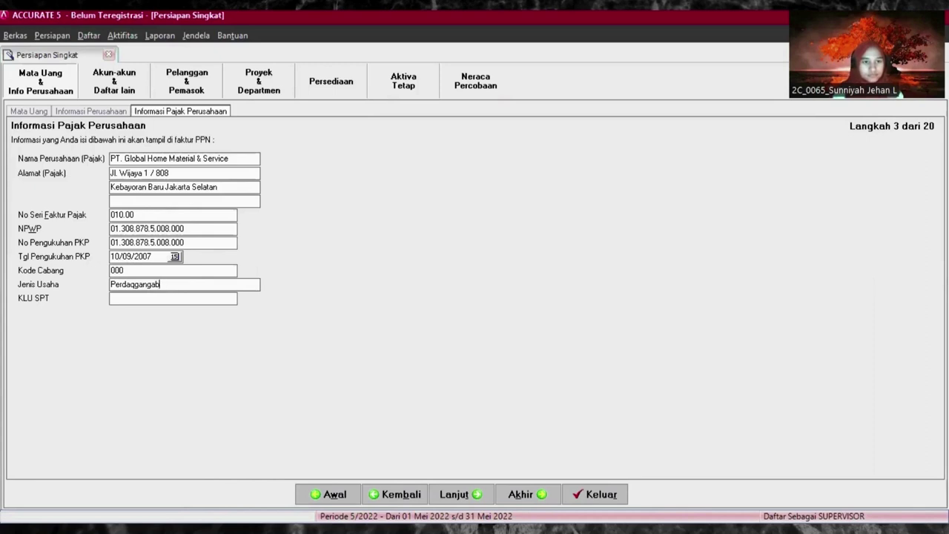
text(n)
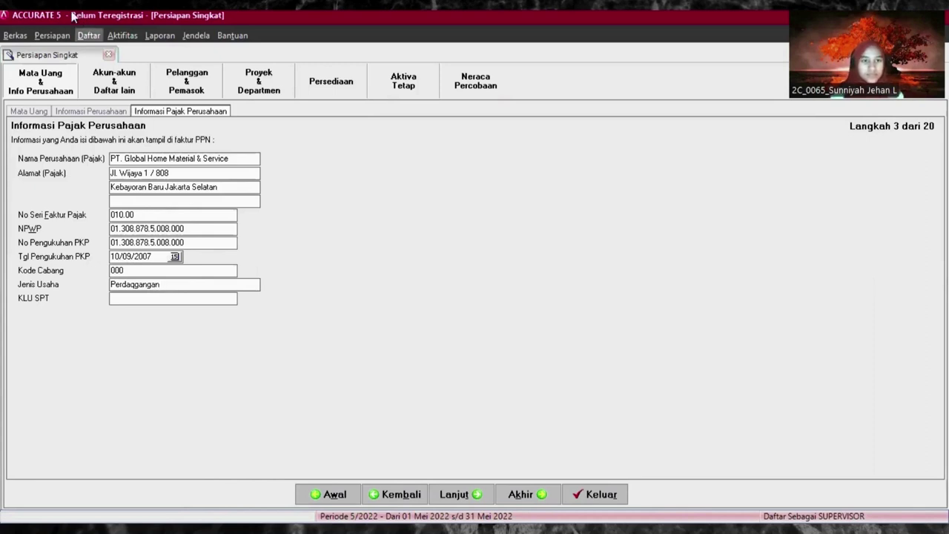
click(137, 283)
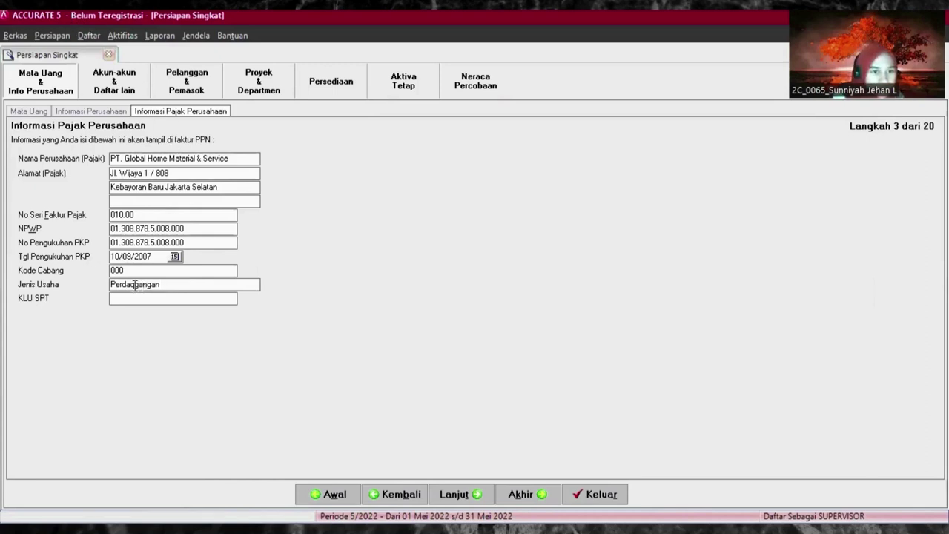
key(BackSpace)
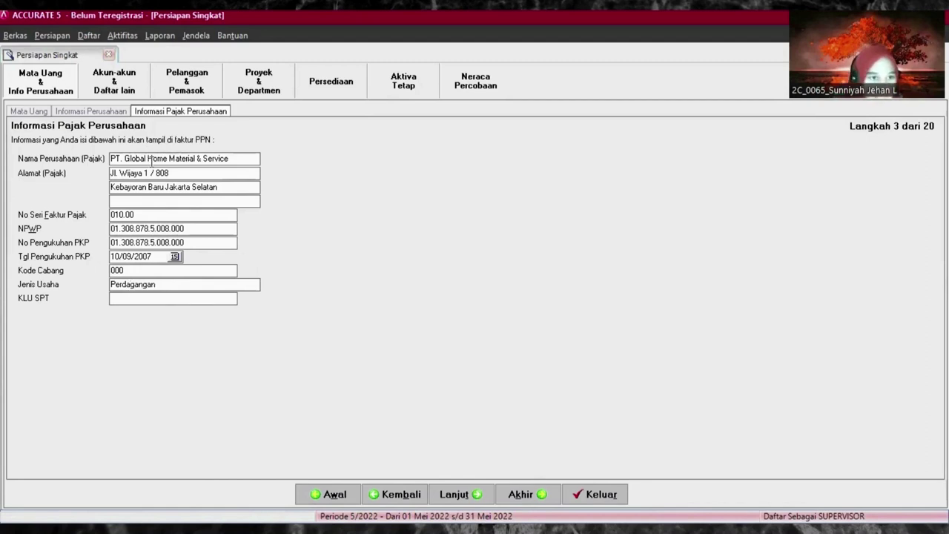
- Set the KLU SPT code to 51900 and continue to the account list setup
click(170, 297)
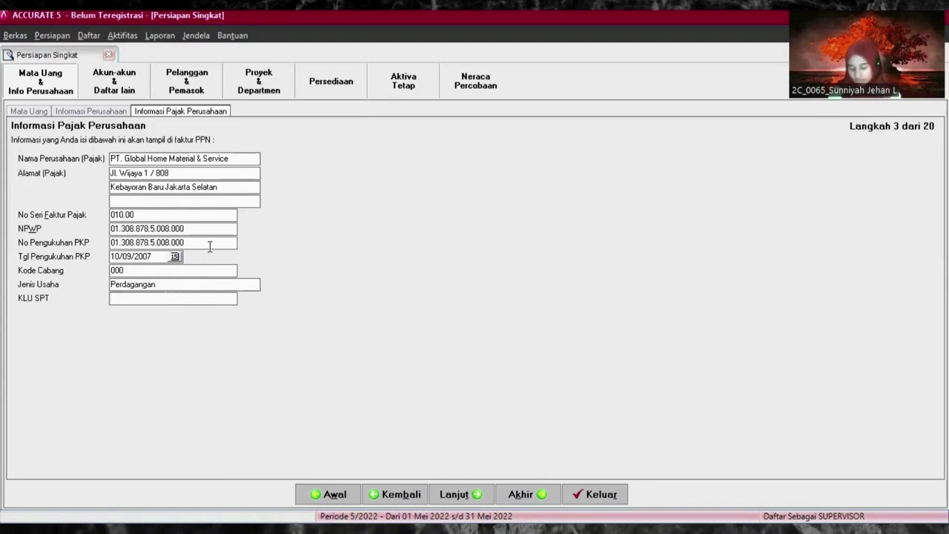
text(51900)
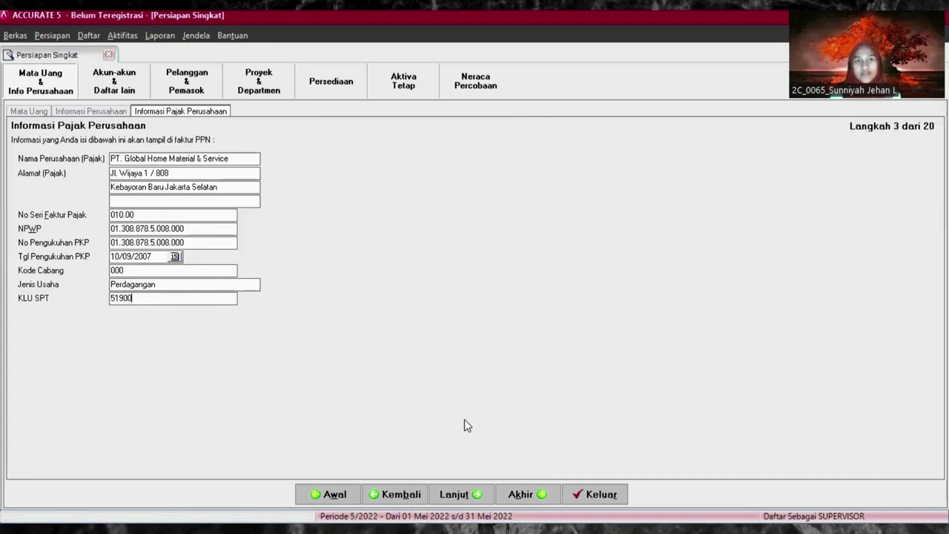
click(469, 495)
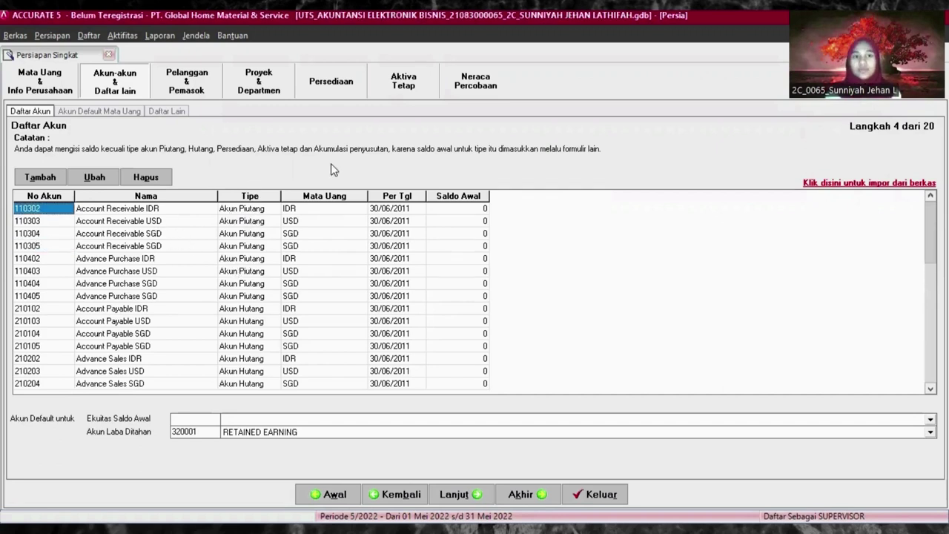
- Delete the default account 110302, Account Receivable IDR, from the account list
click(116, 210)
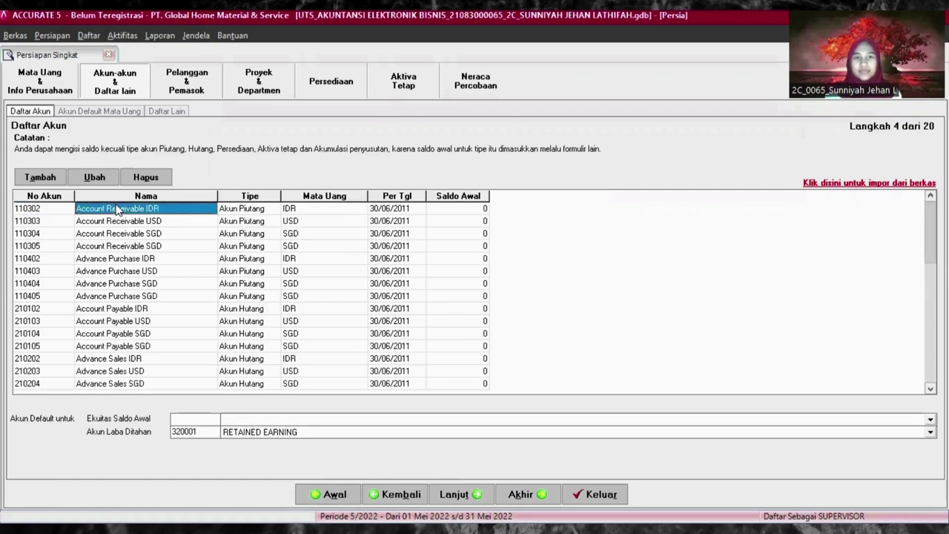
click(136, 178)
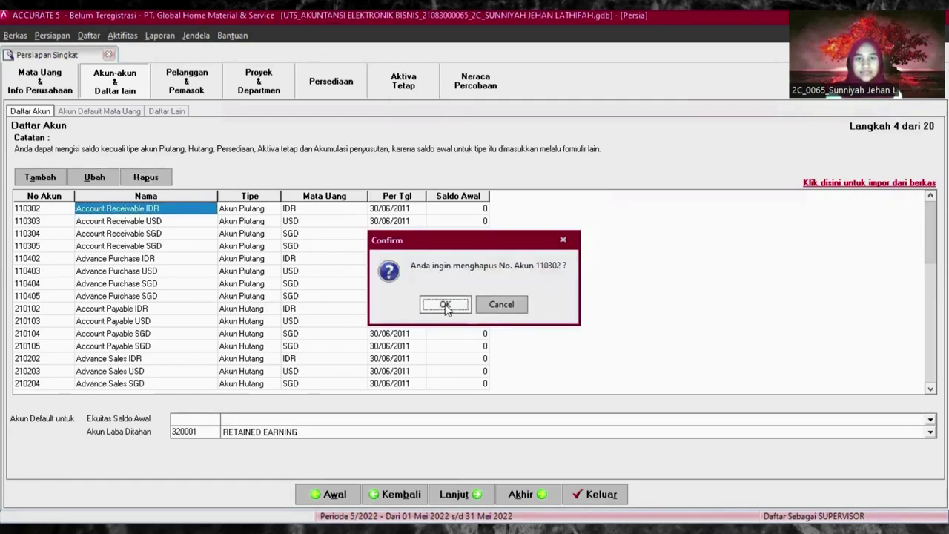
click(444, 305)
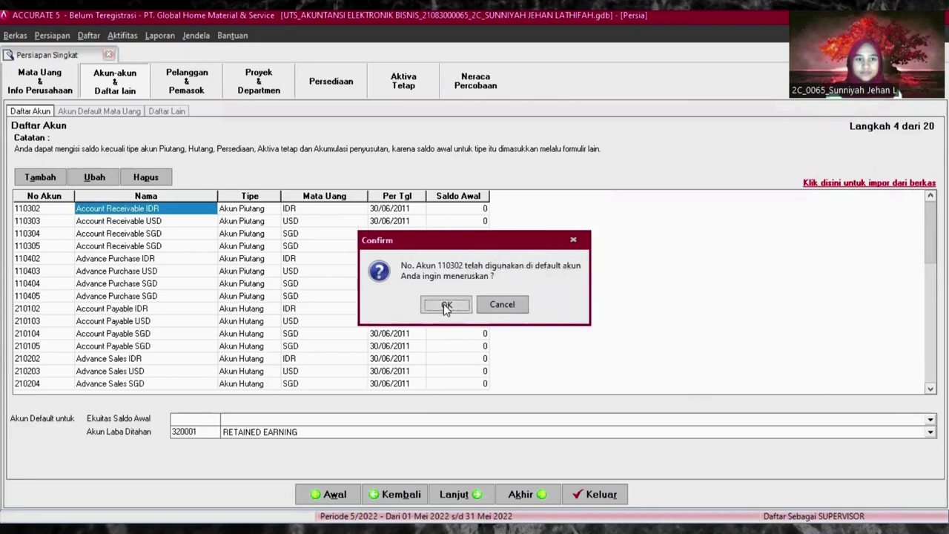
click(444, 304)
- Delete all remaining default receivable and payable accounts, from 110303 Account Receivable USD through 210205 Advance Sales SGD
click(148, 209)
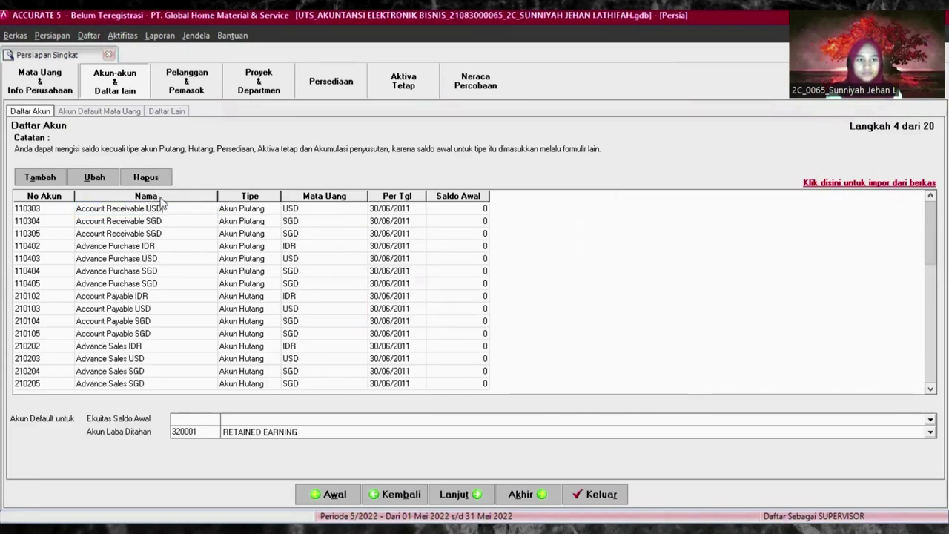
key(Down)
key(Down)
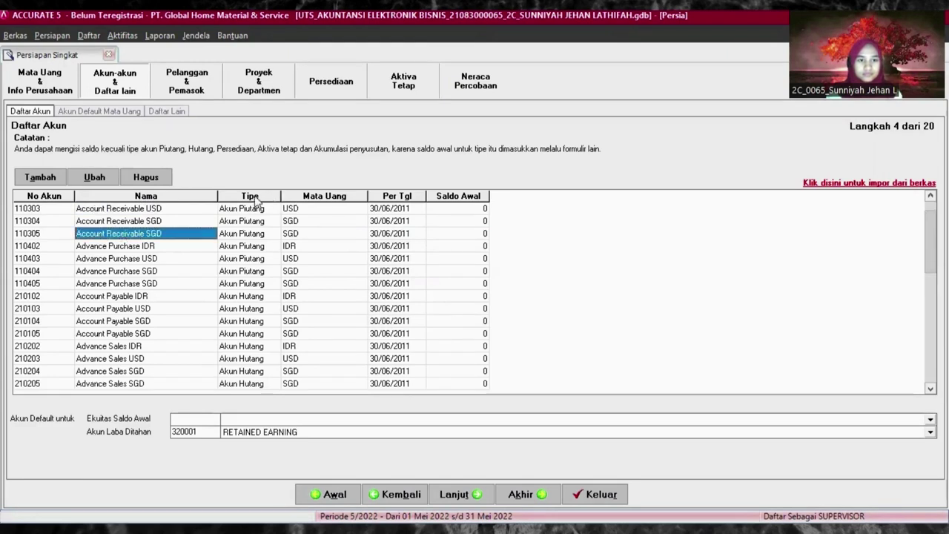
click(254, 208)
key(Left)
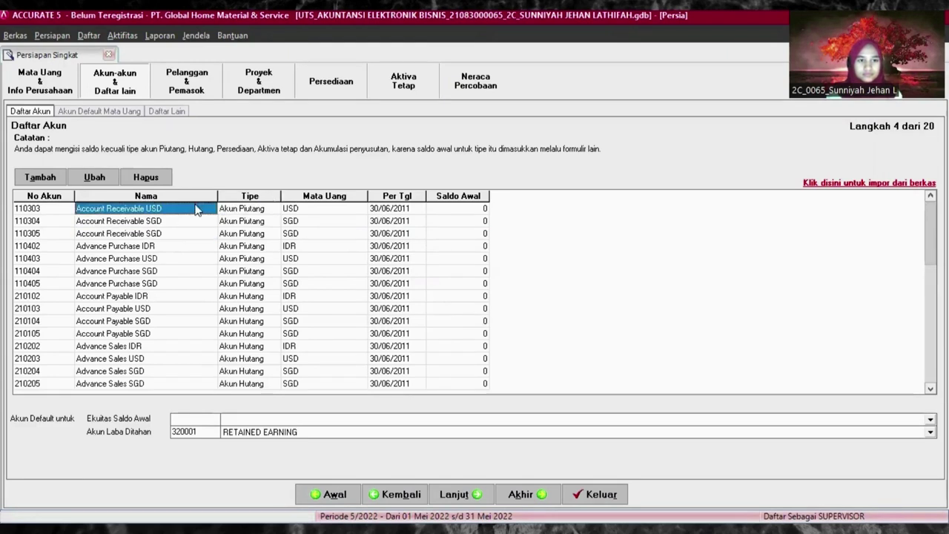
click(148, 178)
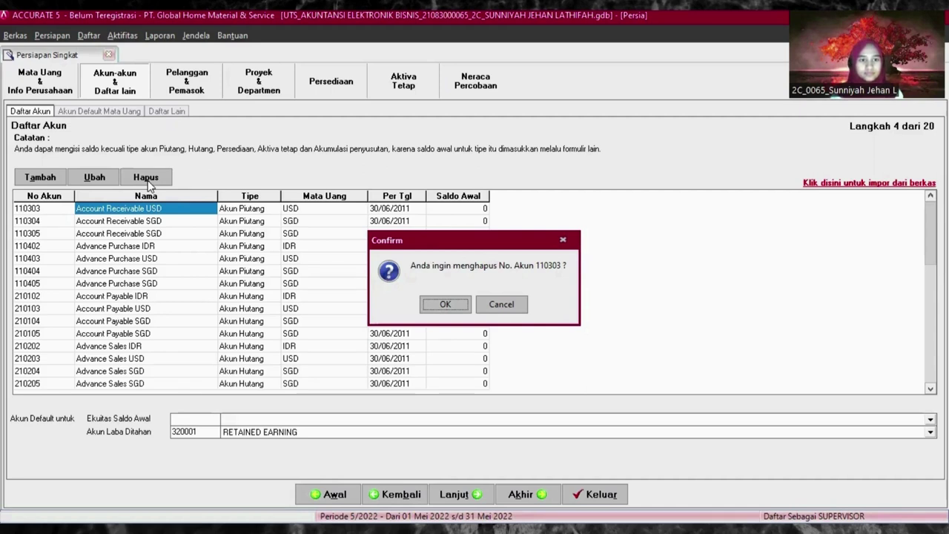
key(Return)
key(Return)
key(Return)
key(Return)
key(Return)
key(Return)
key(Return)
key(Return)
key(Return)
key(Return)
key(Return)
key(Return)
key(Return)
key(Return)
key(Return)
key(Return)
key(Return)
key(Return)
key(Return)
key(Return)
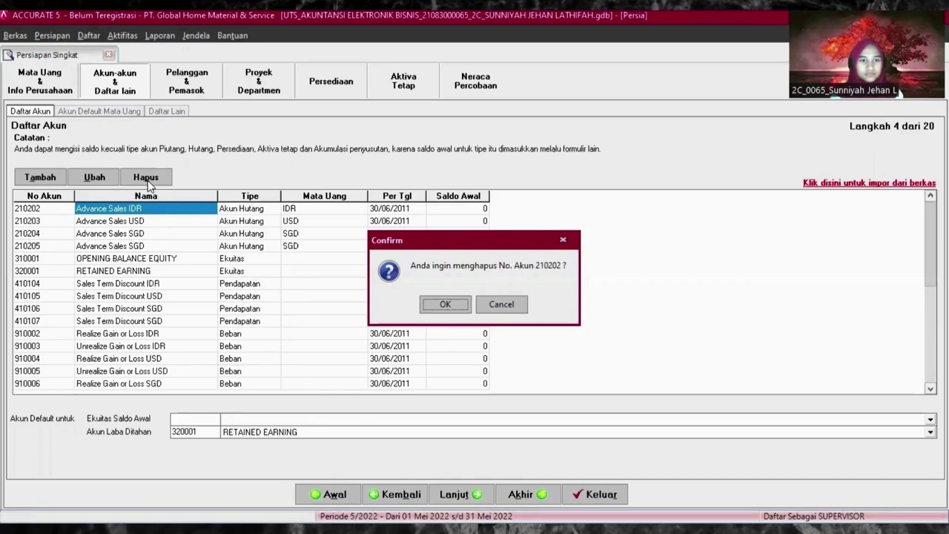
key(Return)
key(Return)
key(Return)
key(Return)
key(Return)
key(Return)
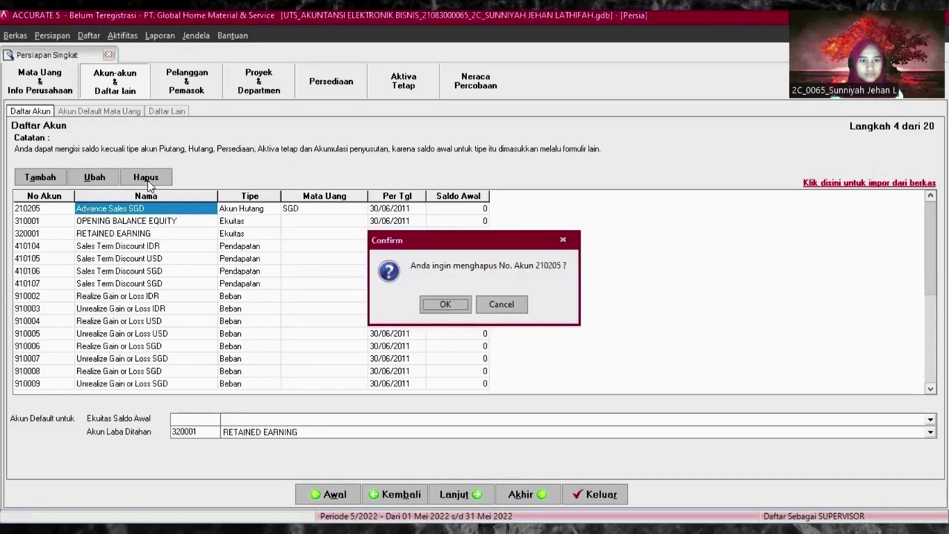
key(Return)
click(447, 305)
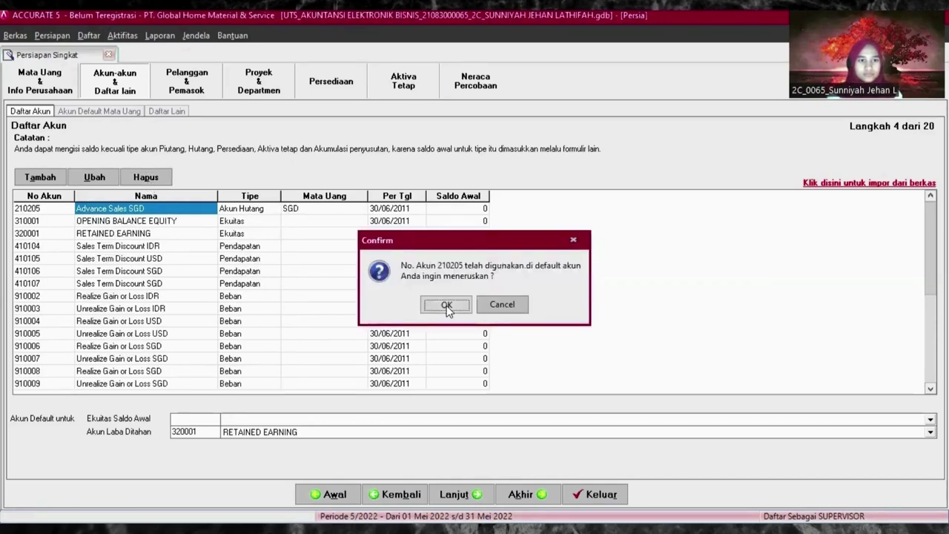
- Delete the default sales discount and gain or loss accounts, from 410104 Sales Term Discount IDR through 910009 Unrealize Gain or Loss SGD
click(165, 233)
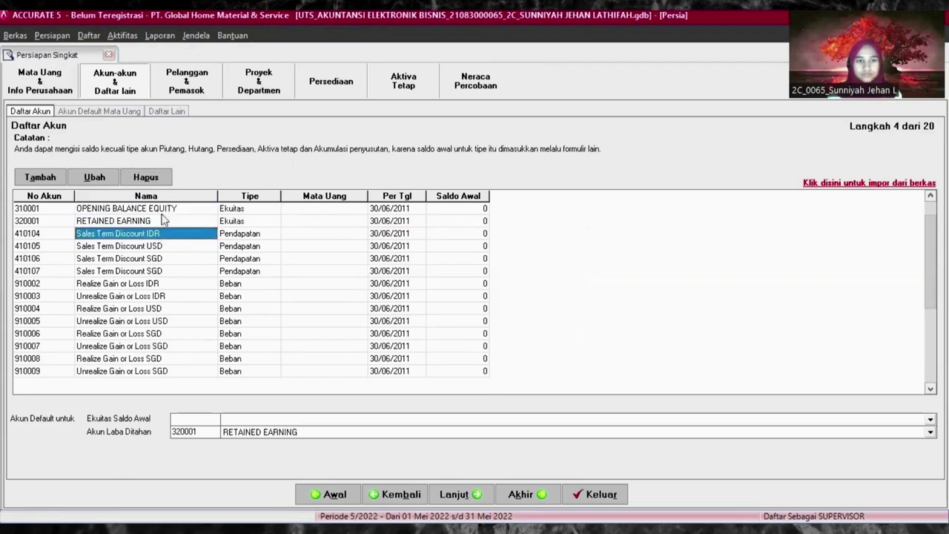
click(146, 177)
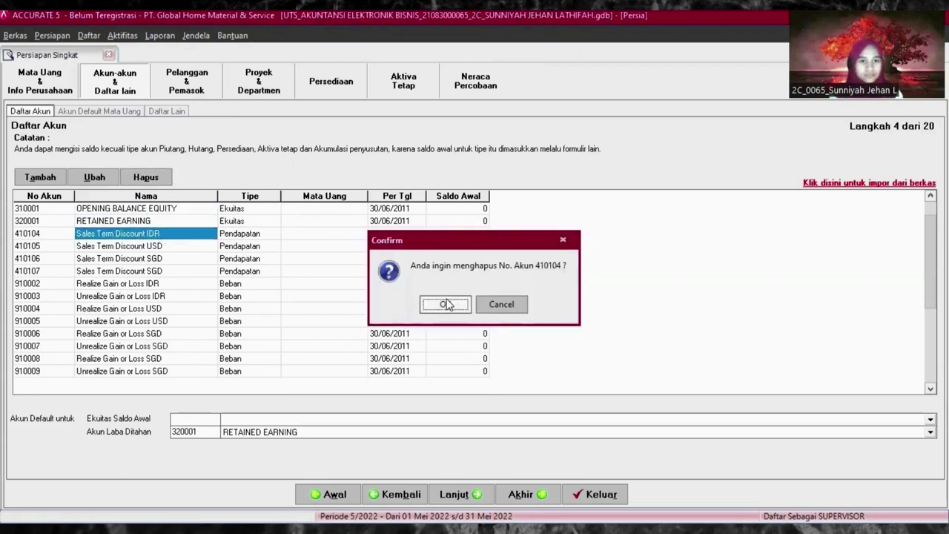
click(445, 304)
click(445, 305)
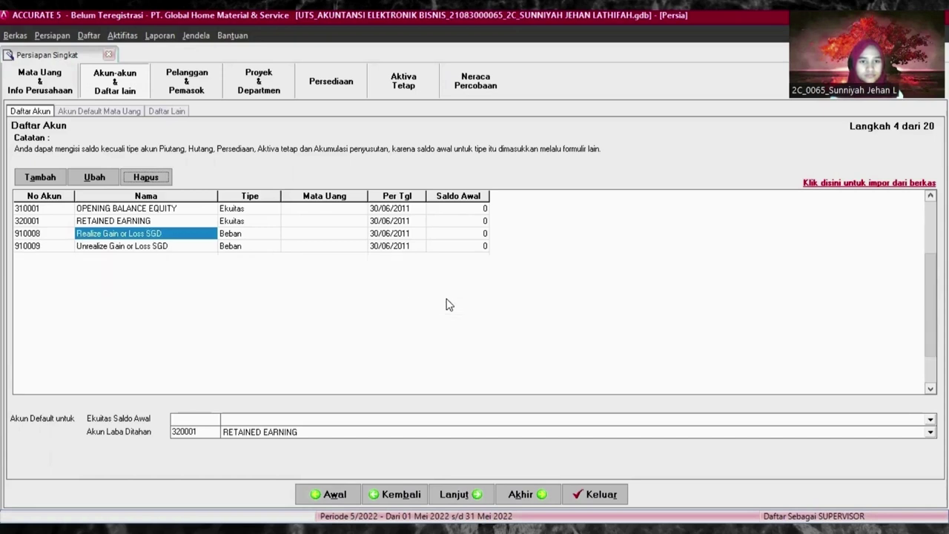
key(Return)
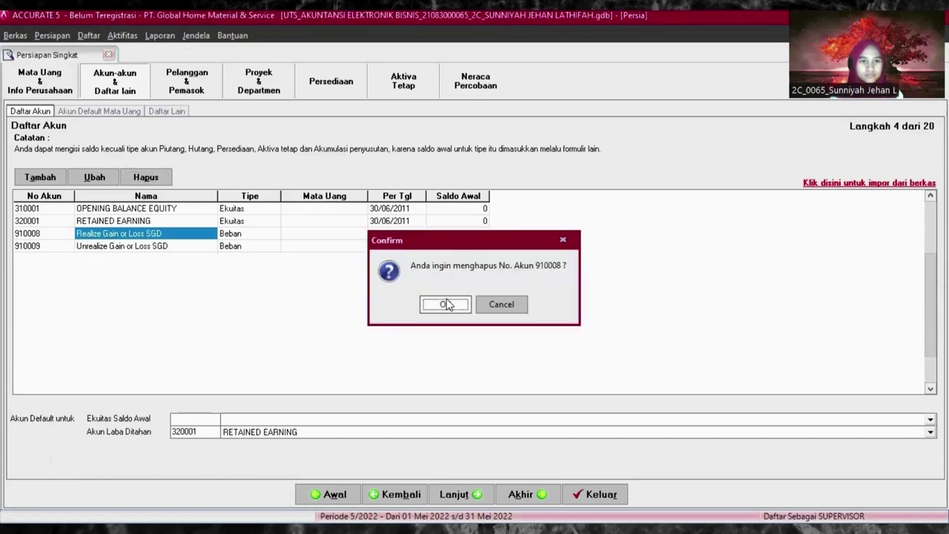
click(445, 304)
click(447, 304)
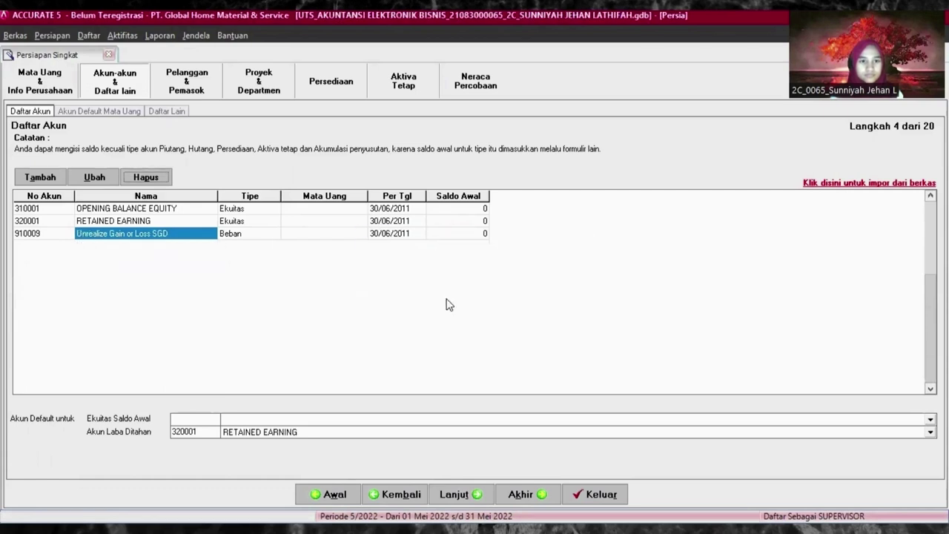
key(Return)
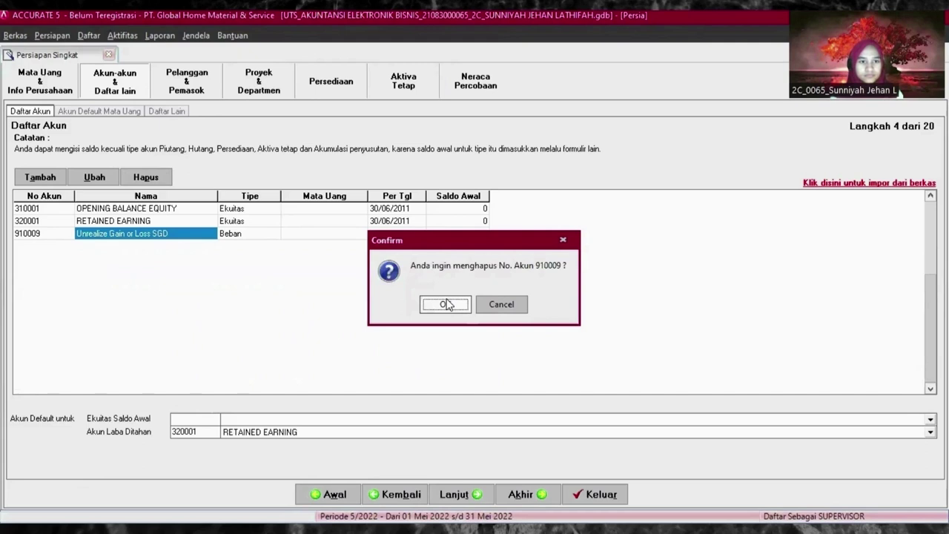
click(446, 304)
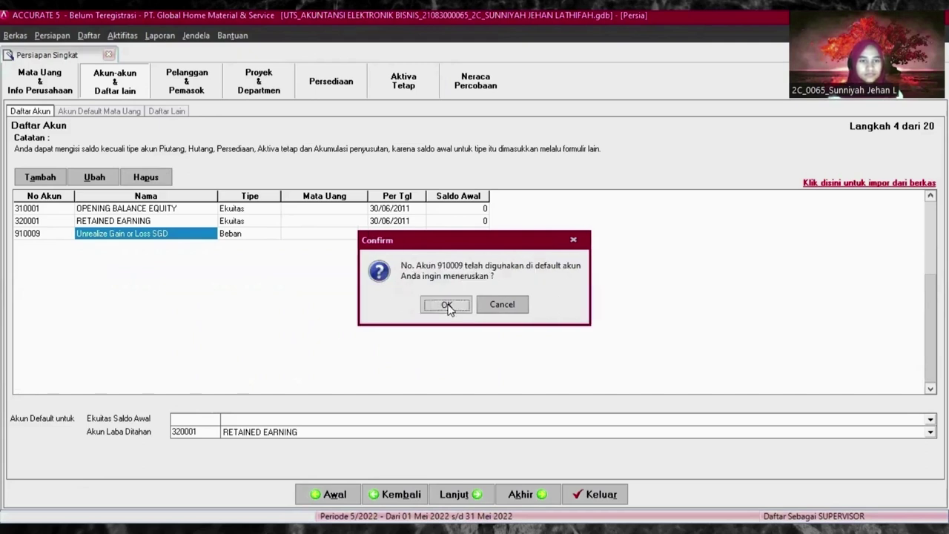
click(446, 305)
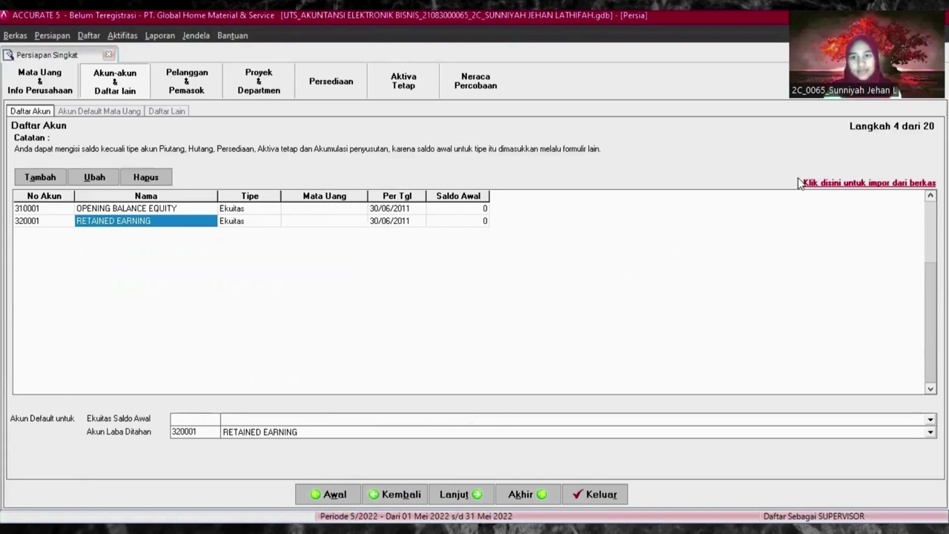
- Start importing accounts from a file and browse to the Data Excel folder under AKUNTANSI ELEKTRONIK BISNIS on Local Disk (G:)
click(847, 185)
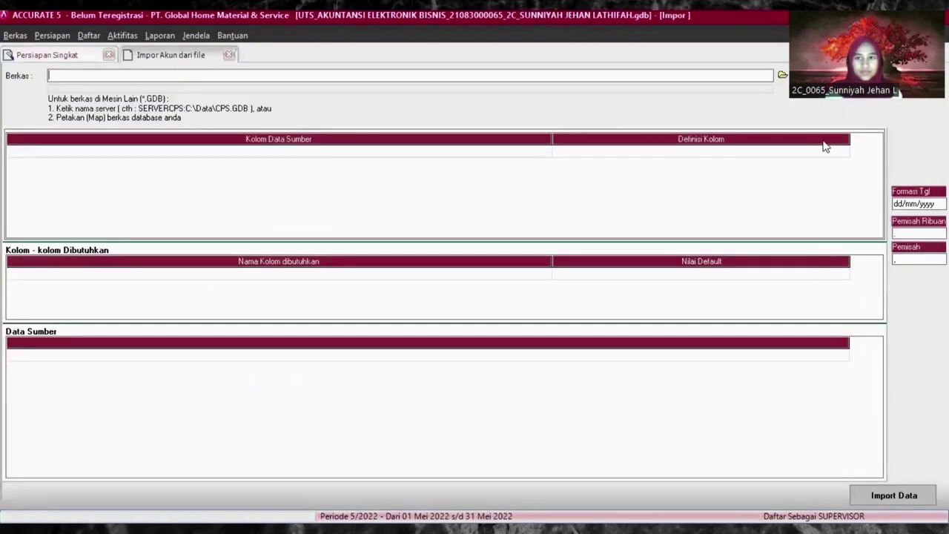
click(524, 124)
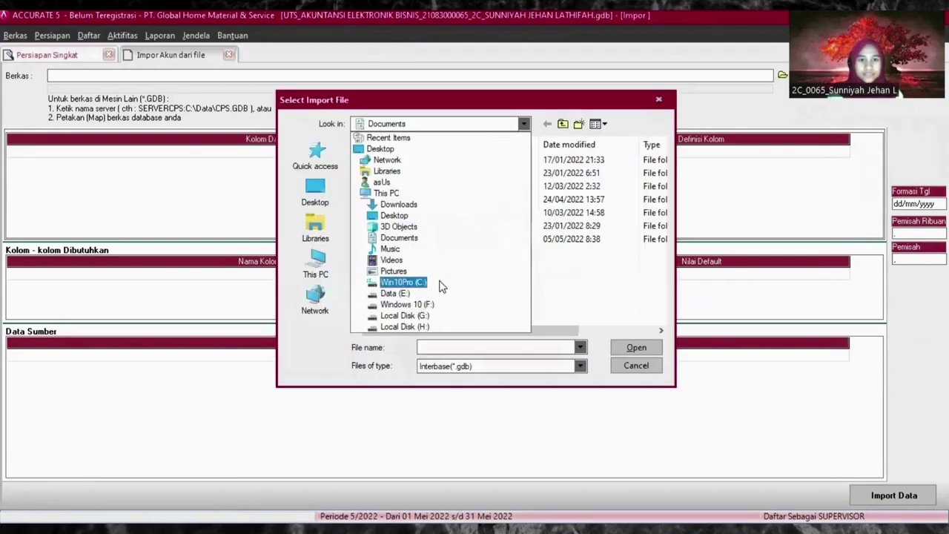
click(415, 316)
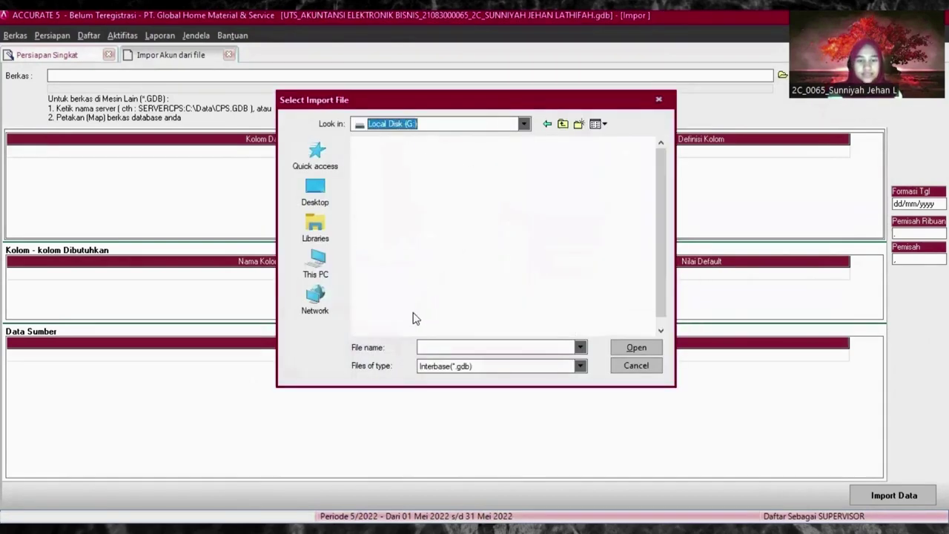
double_click(463, 182)
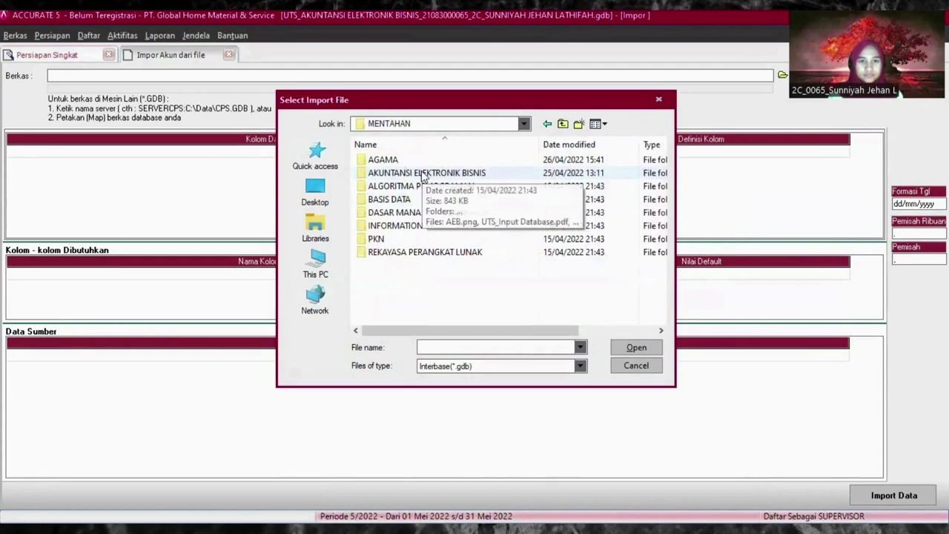
double_click(419, 173)
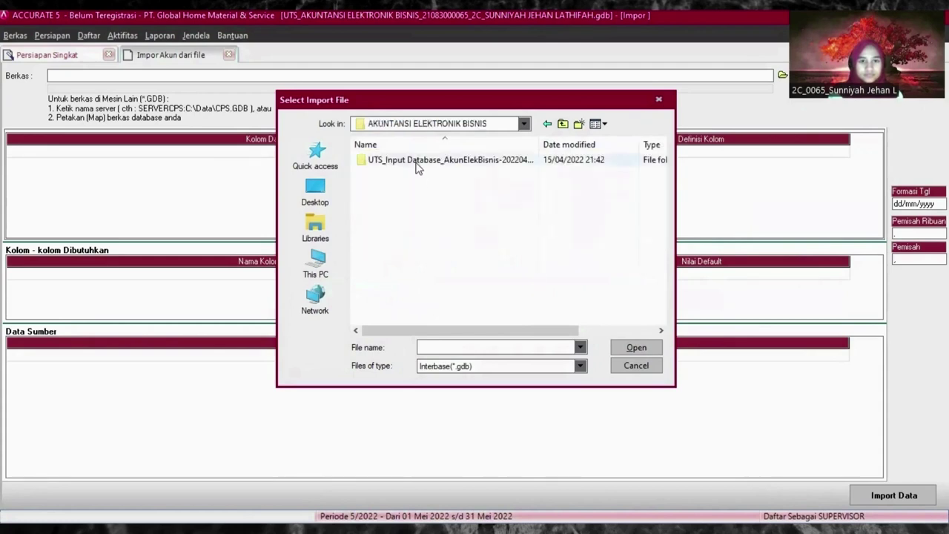
double_click(416, 163)
double_click(417, 165)
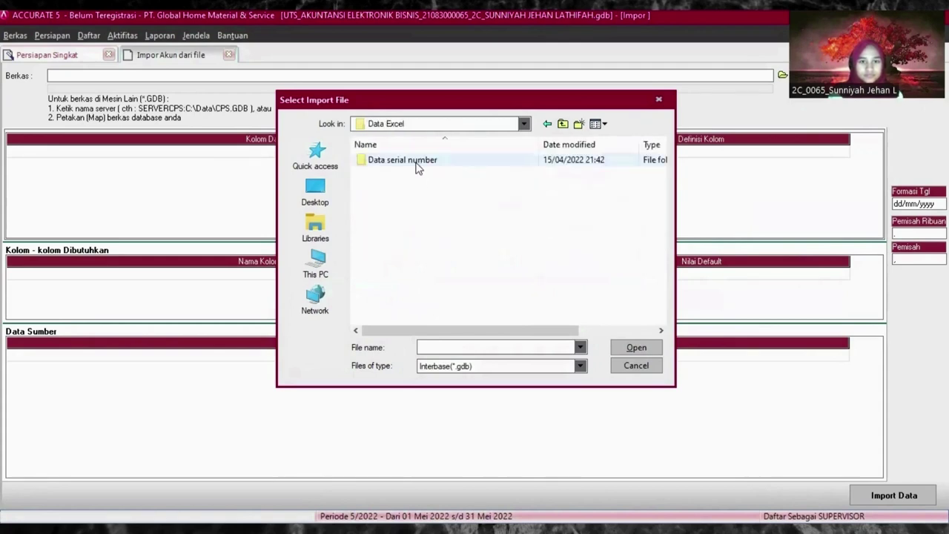
- Filter the import files to Excel (*.xls) and load Chart Of Account.xls from the Data Excel folder
double_click(417, 163)
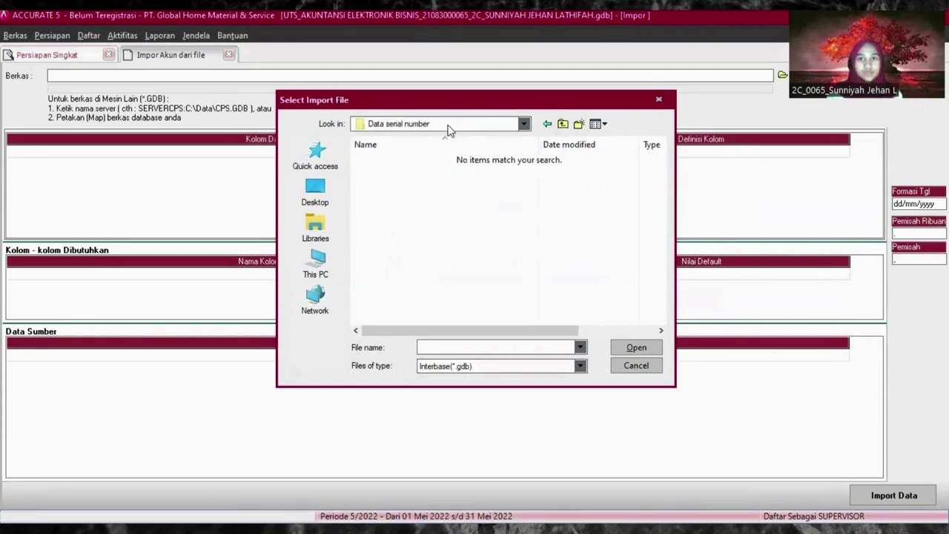
click(581, 367)
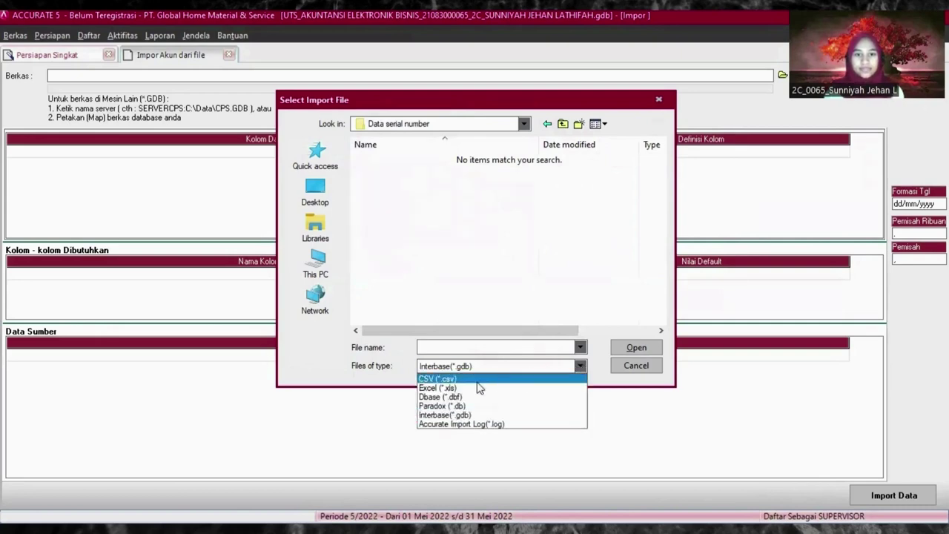
click(449, 387)
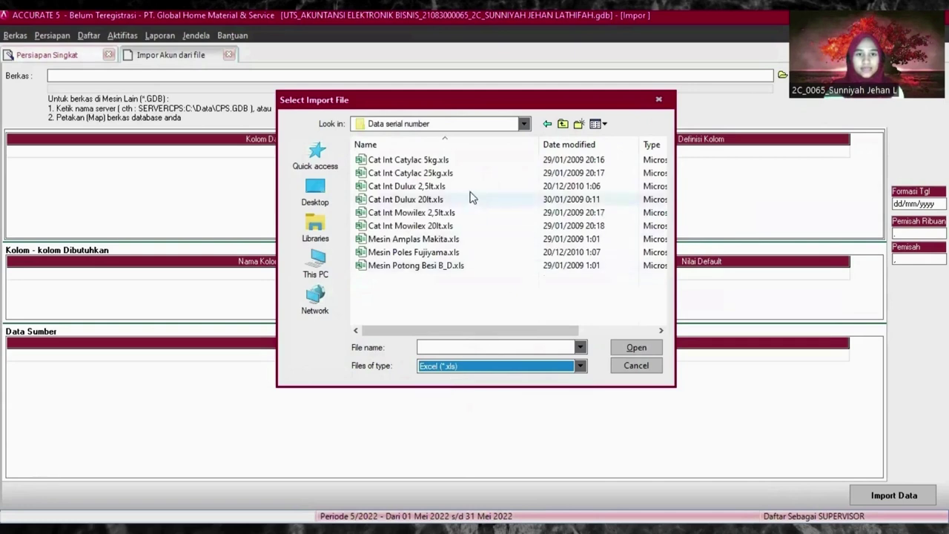
click(508, 314)
key(BackSpace)
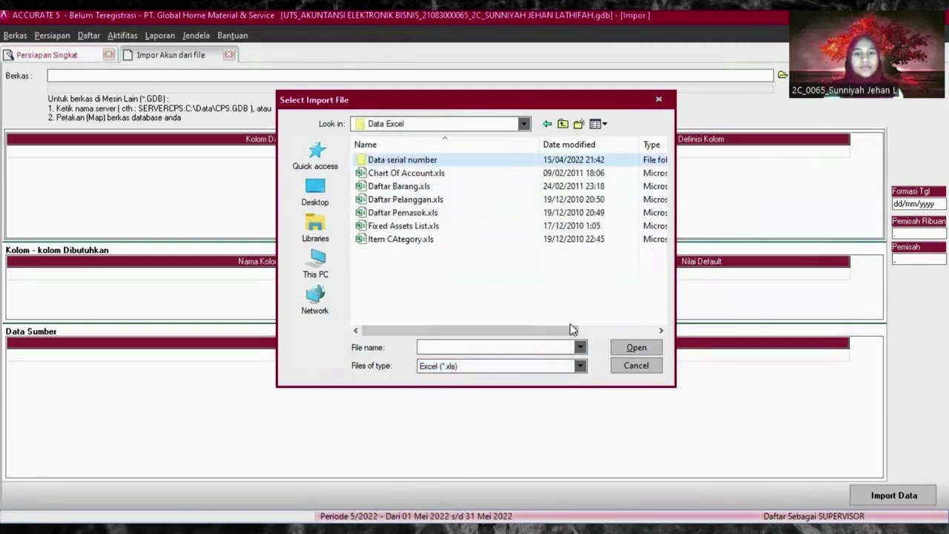
click(425, 175)
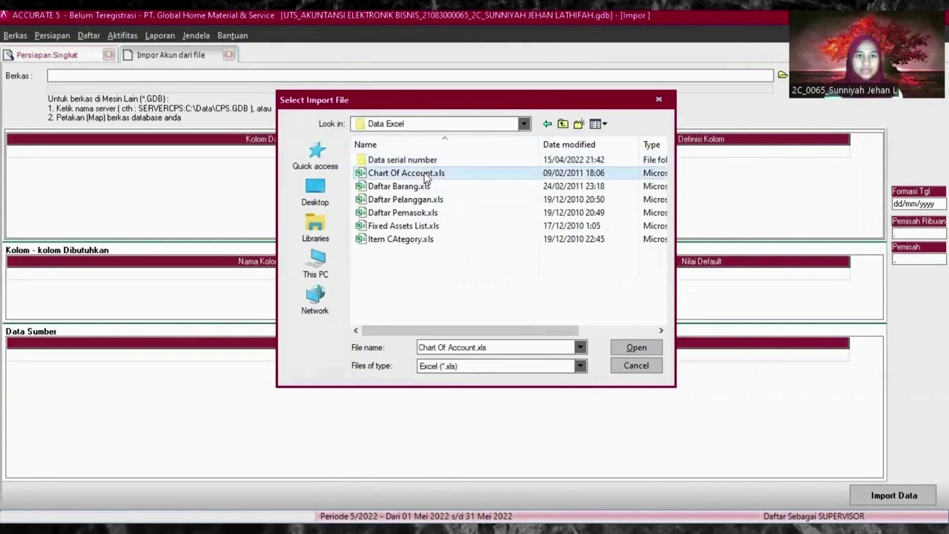
click(625, 354)
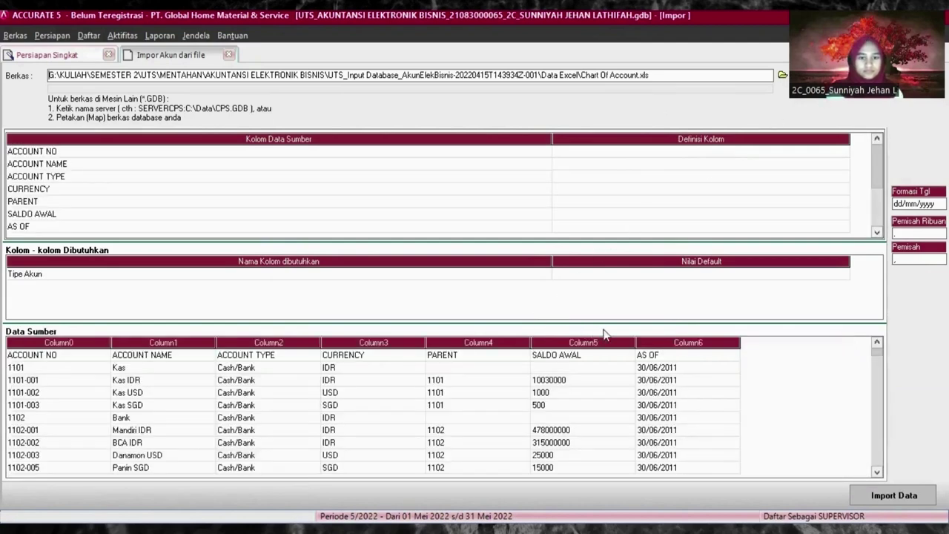
- Delete the header row starting with ACCOUNT NO from the source data
click(49, 355)
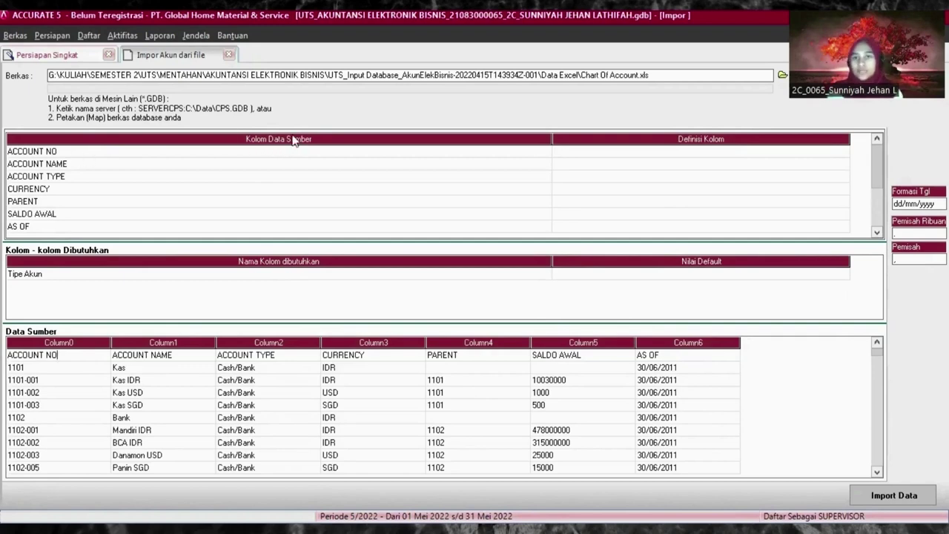
click(86, 312)
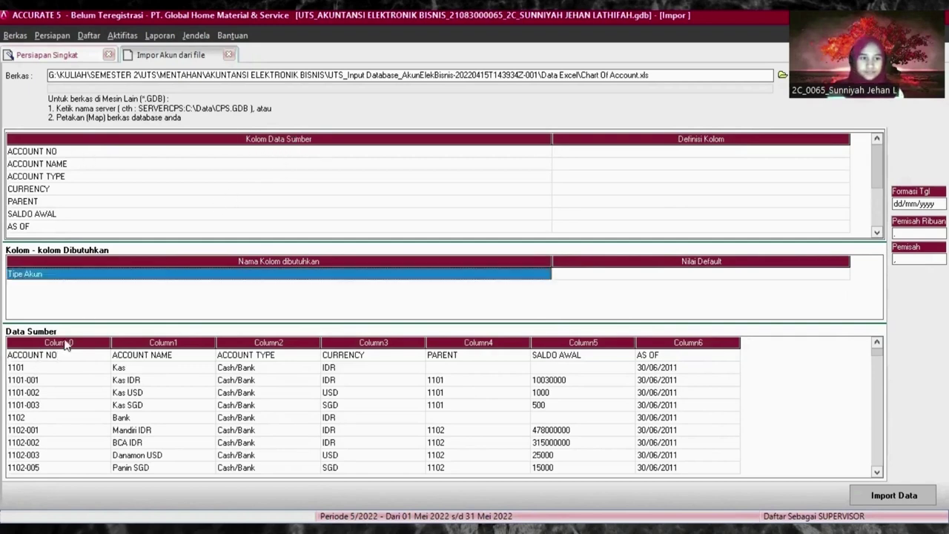
click(57, 354)
drag(58, 354, 7, 347)
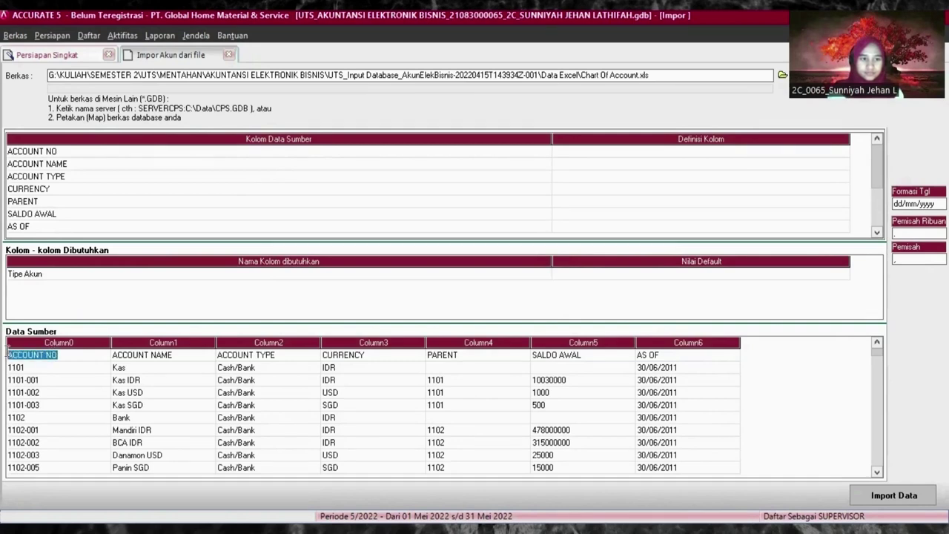
right_click(24, 357)
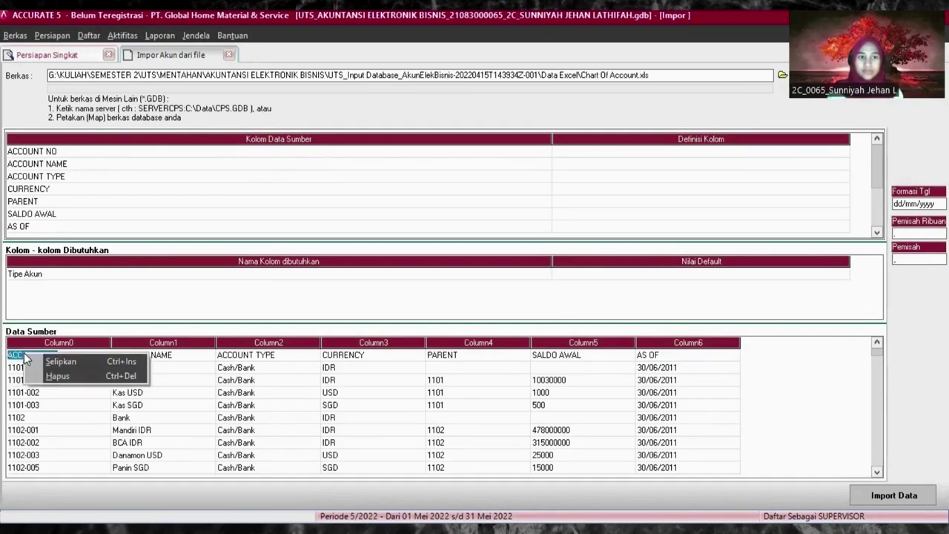
click(76, 379)
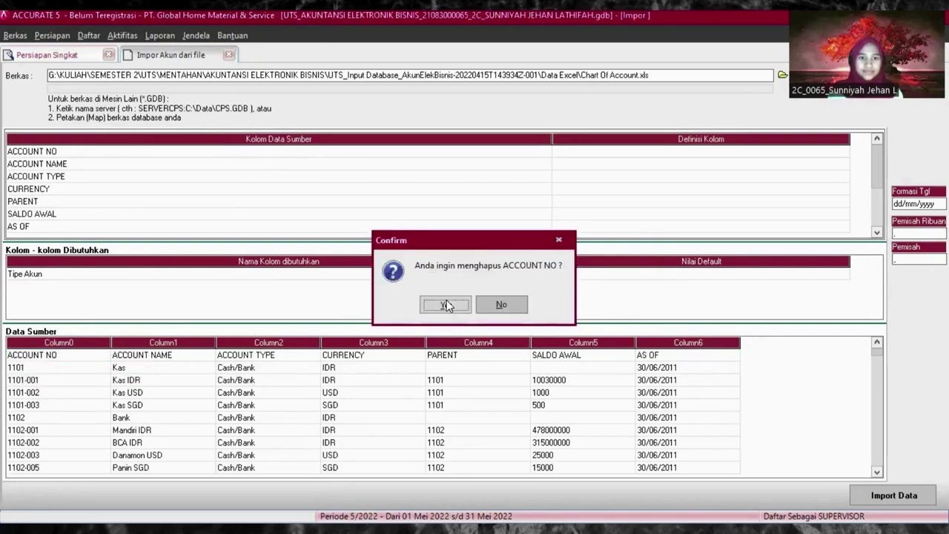
click(445, 305)
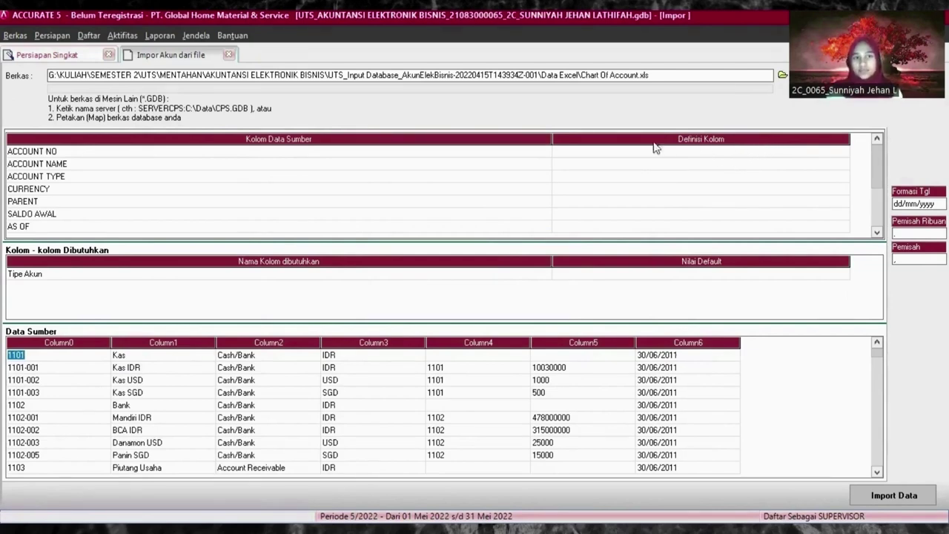
- Map the source column ACCOUNT NO to No. Akun and ACCOUNT NAME to Nama Akun
click(565, 155)
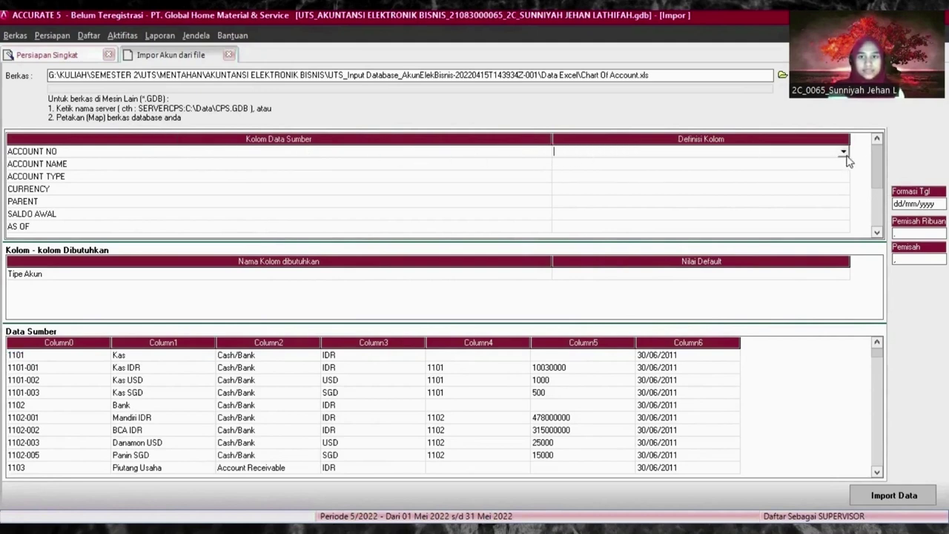
click(844, 154)
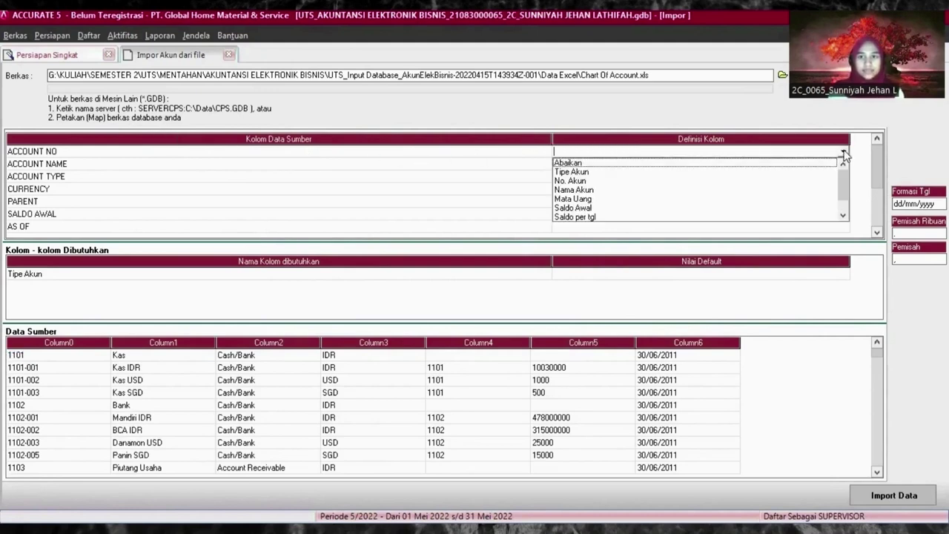
click(577, 181)
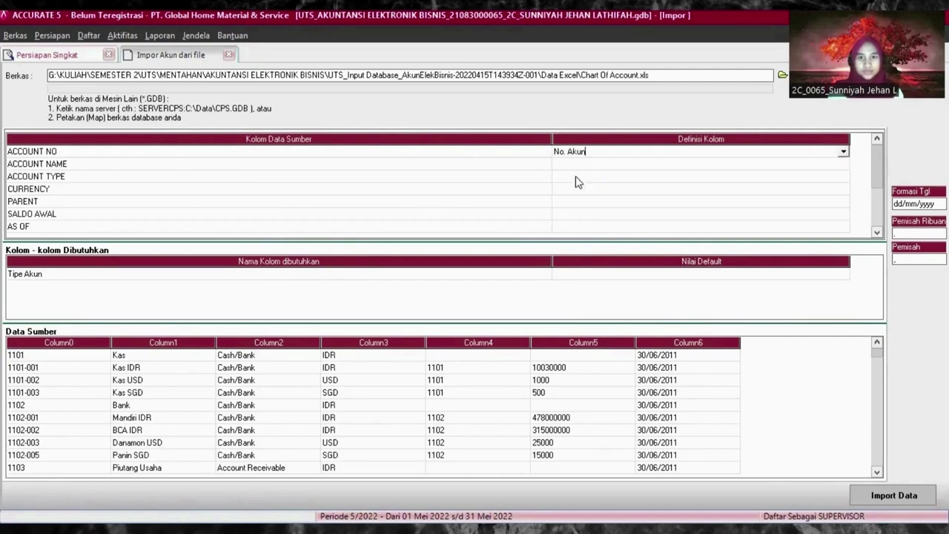
click(585, 165)
click(830, 165)
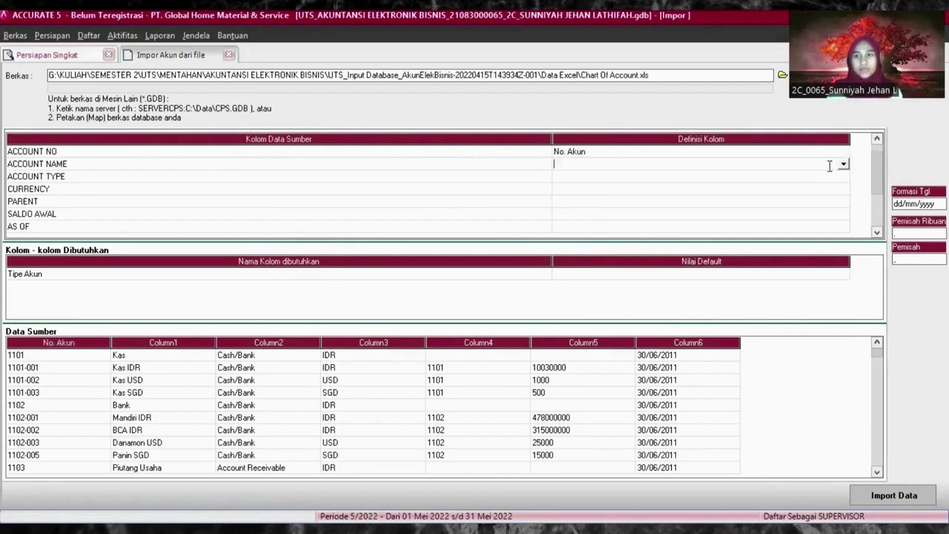
click(843, 165)
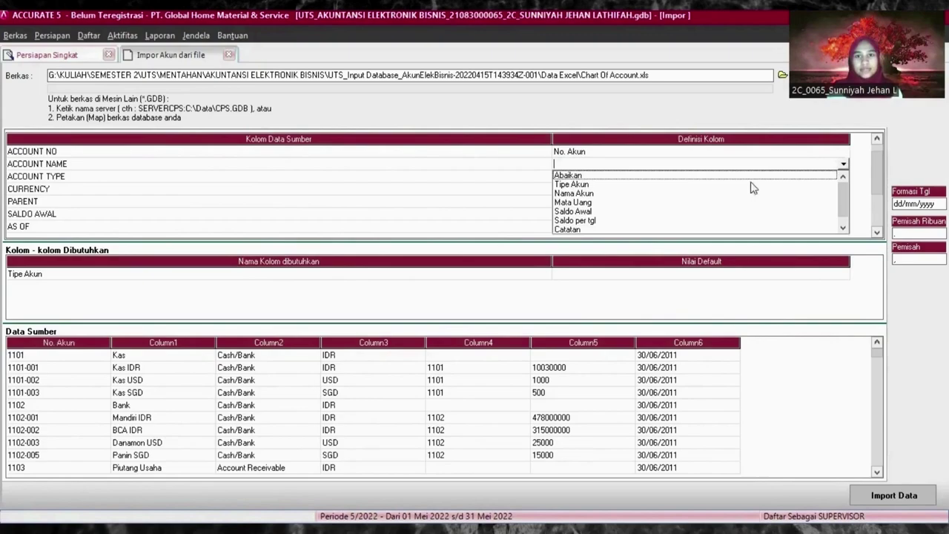
click(675, 194)
- Map the source column ACCOUNT TYPE to Tipe Akun, opening the account type definitions
click(641, 178)
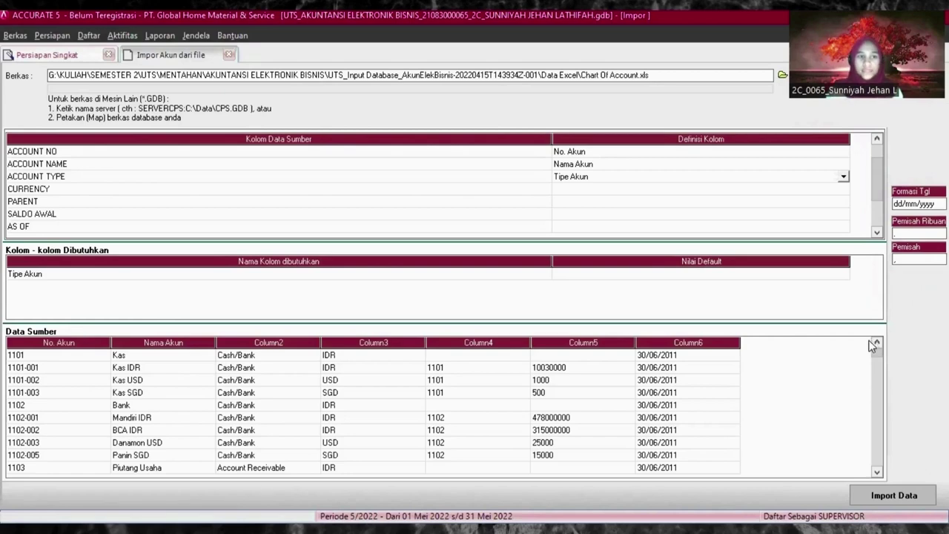
click(846, 180)
click(788, 198)
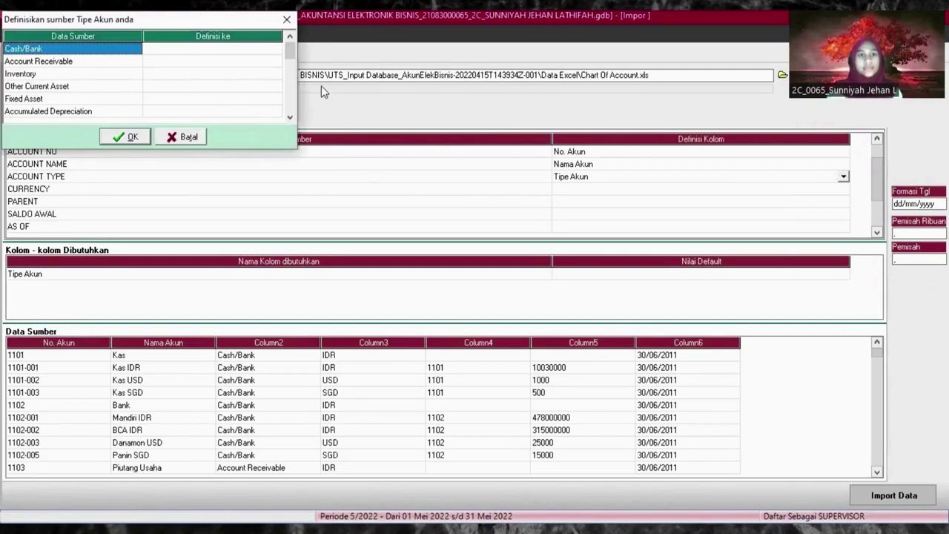
drag(226, 27, 332, 99)
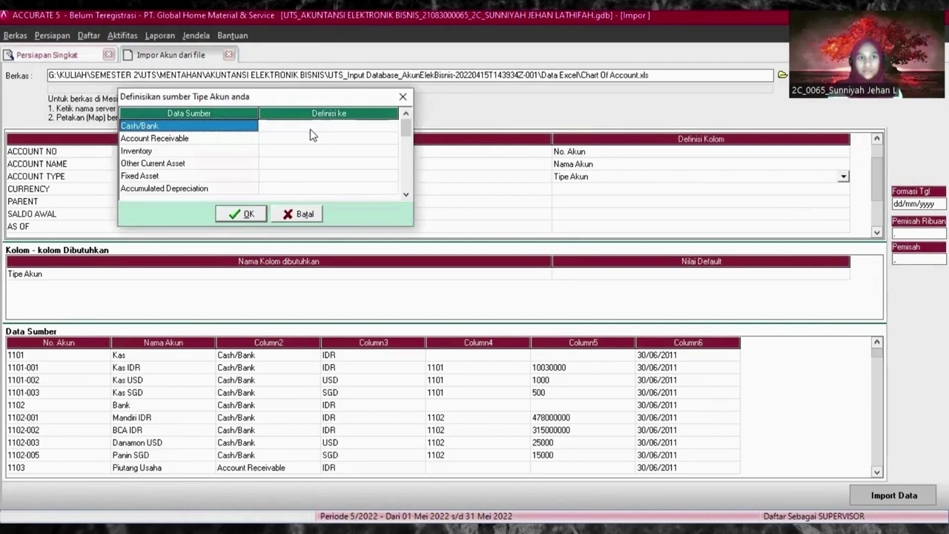
- Define the source account type Cash/Bank as Kas/Bank and Account Receivable as Akun Piutang
click(308, 128)
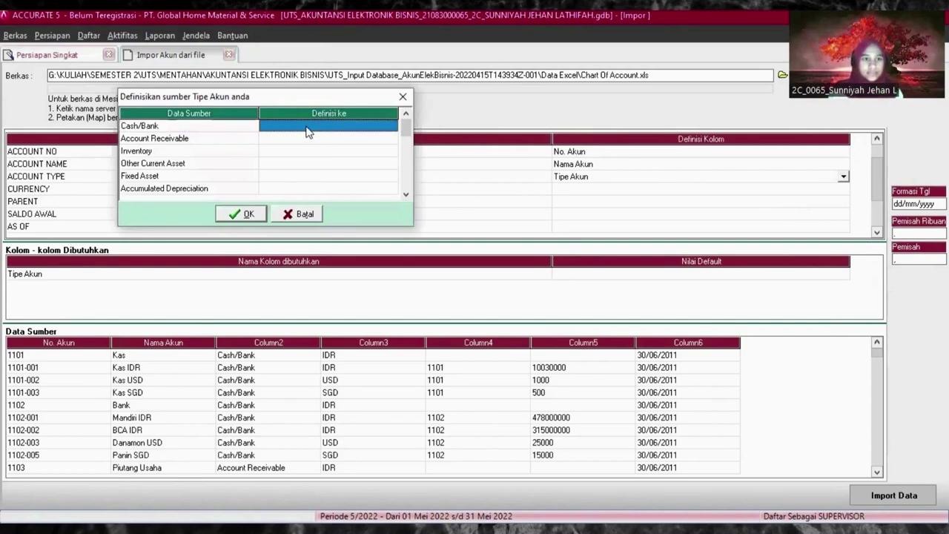
click(353, 132)
click(390, 125)
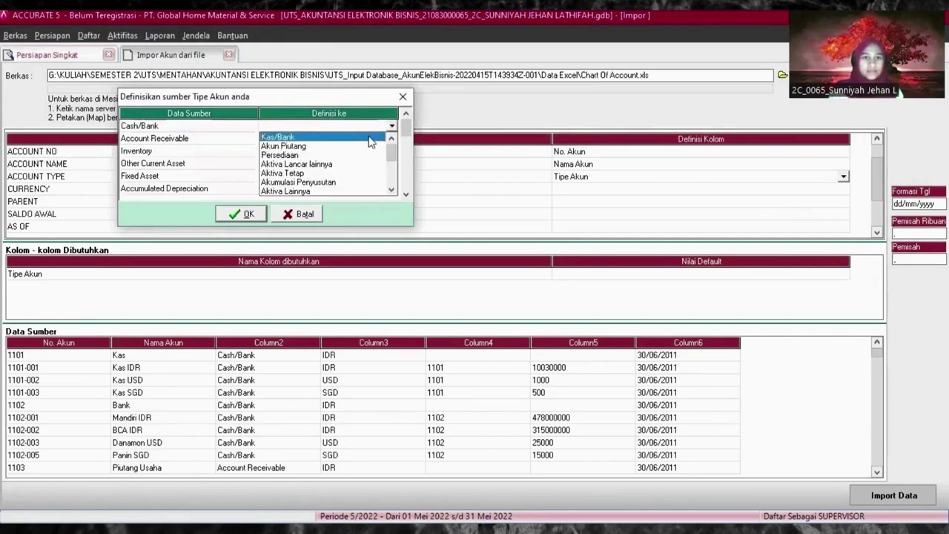
click(368, 138)
click(382, 138)
click(385, 143)
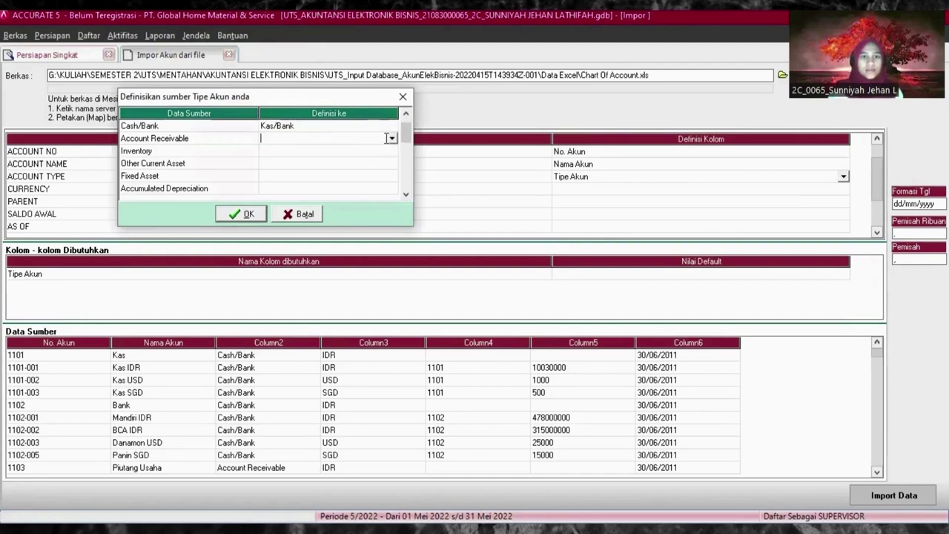
click(391, 140)
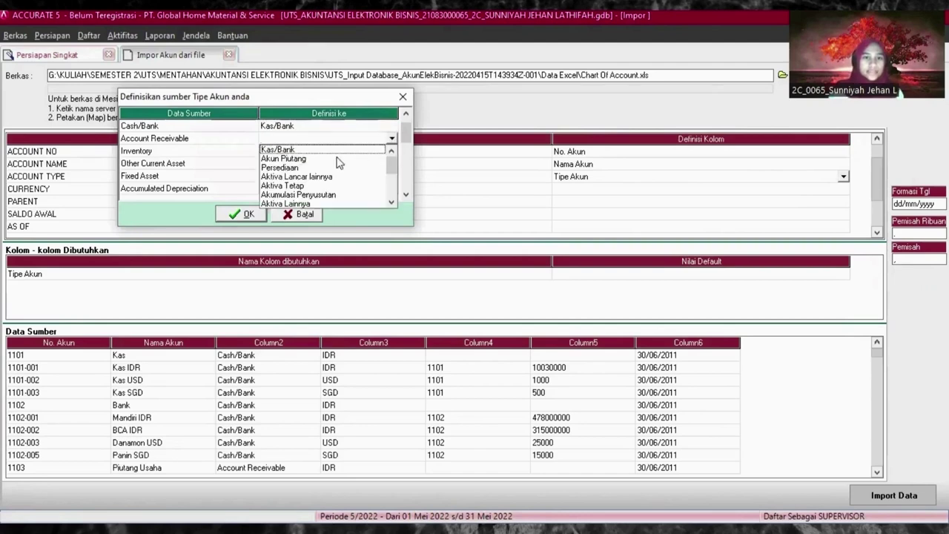
click(302, 159)
- Define the source account type Inventory as Persediaan and Other Current Asset as Aktiva Lancar lainnya
click(271, 152)
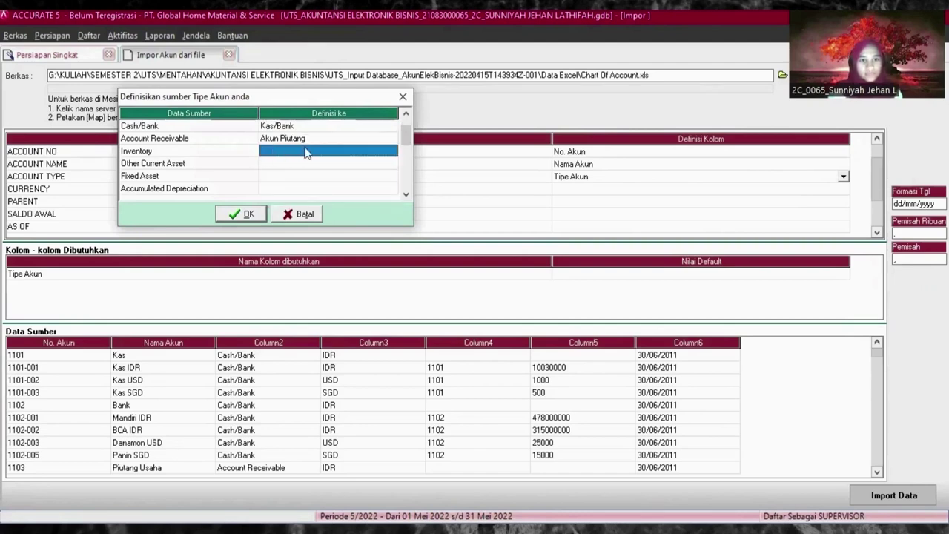
click(363, 151)
click(391, 151)
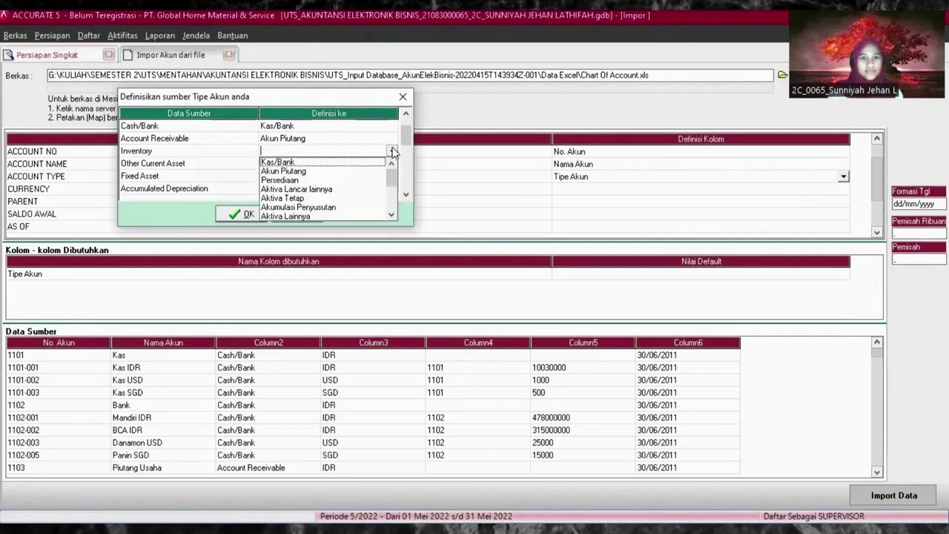
click(297, 180)
click(287, 164)
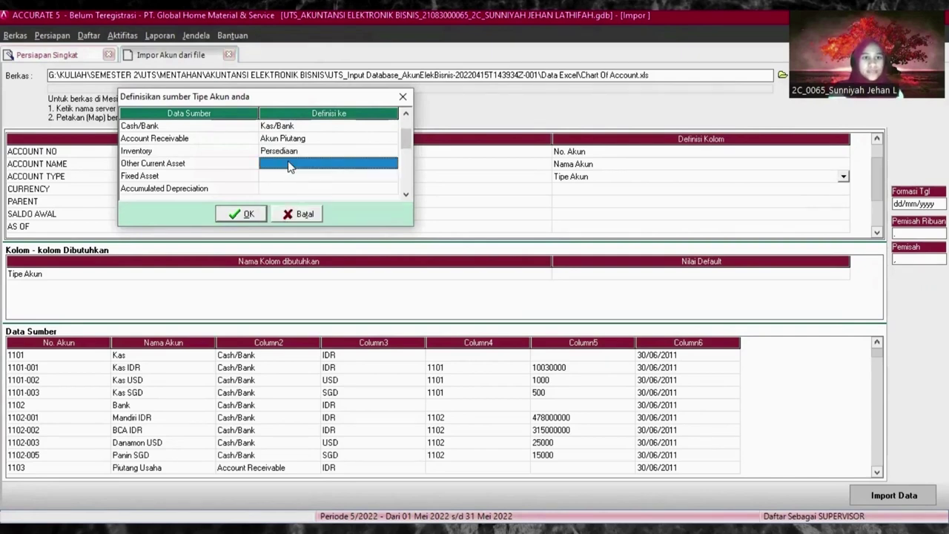
click(378, 165)
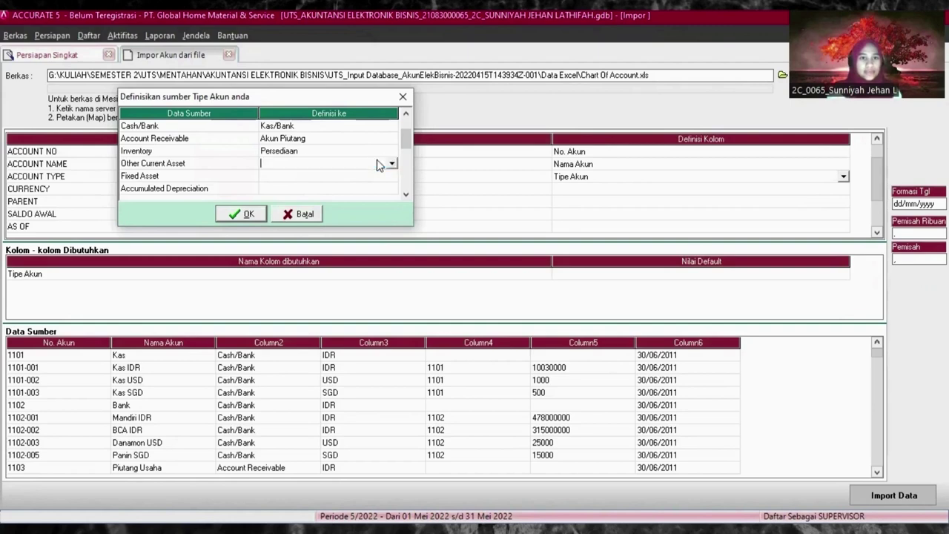
click(391, 163)
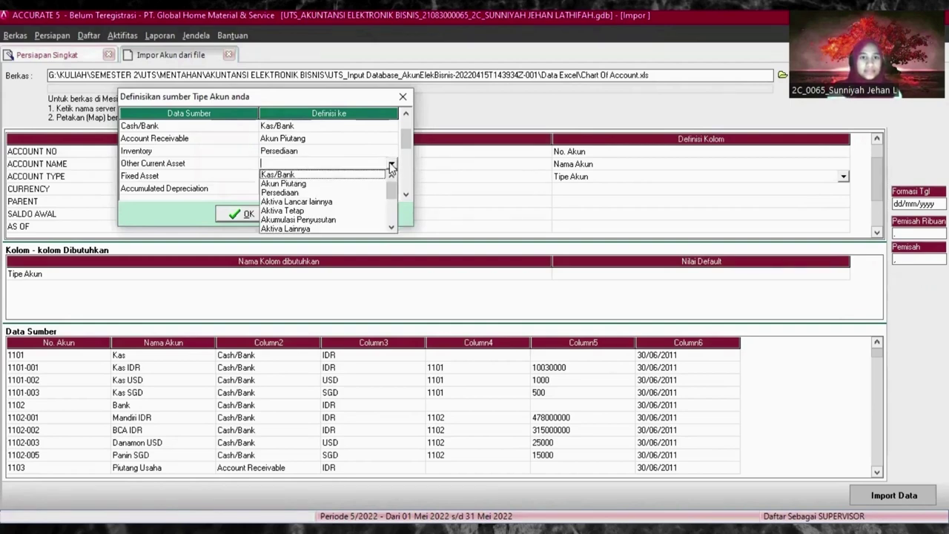
click(321, 202)
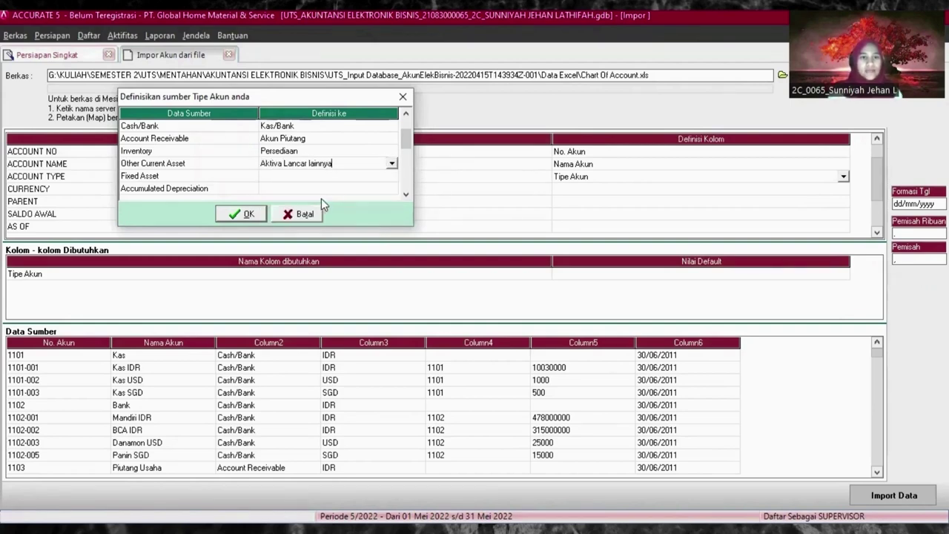
- Try to define the source account type Fixed Asset as Aktiva Tetap
click(382, 179)
click(392, 179)
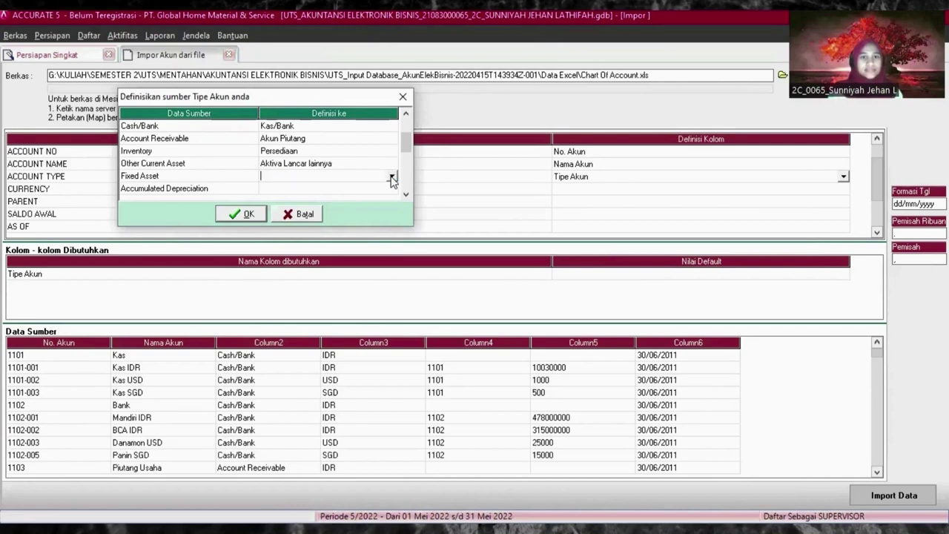
click(392, 177)
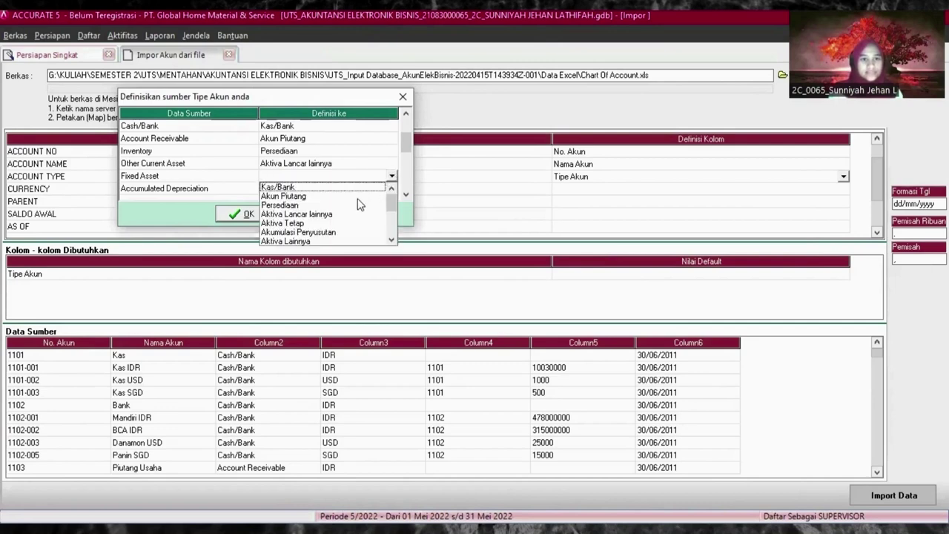
click(285, 223)
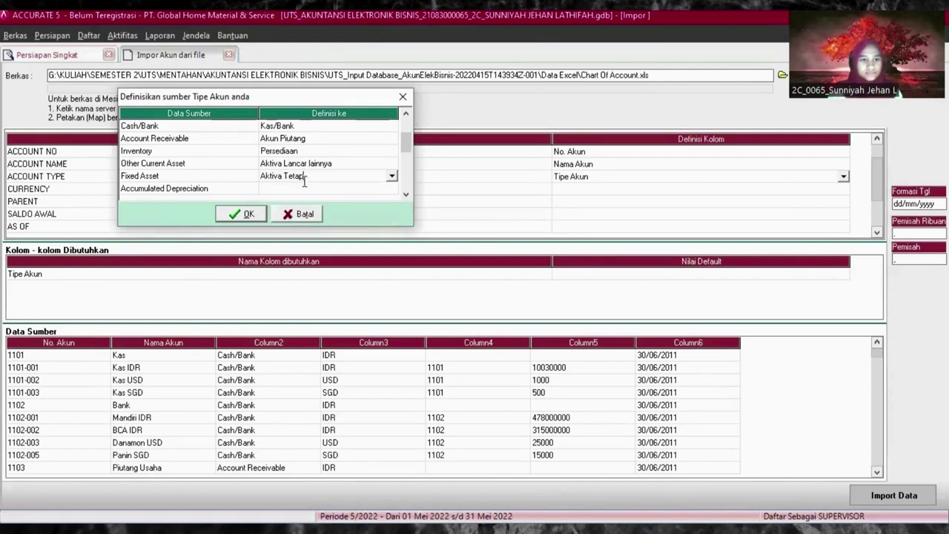
click(280, 189)
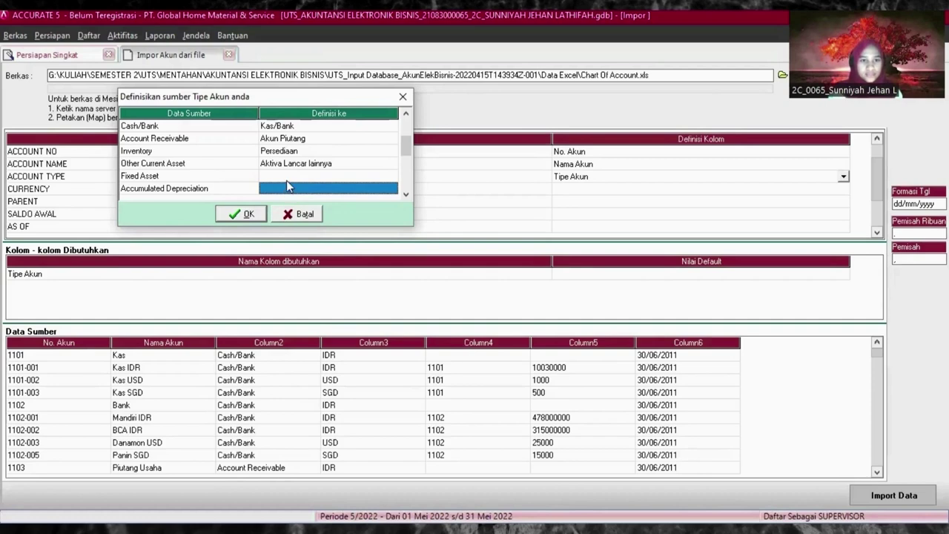
- Define the source account type Fixed Asset as Aktiva Tetap
click(287, 176)
click(331, 176)
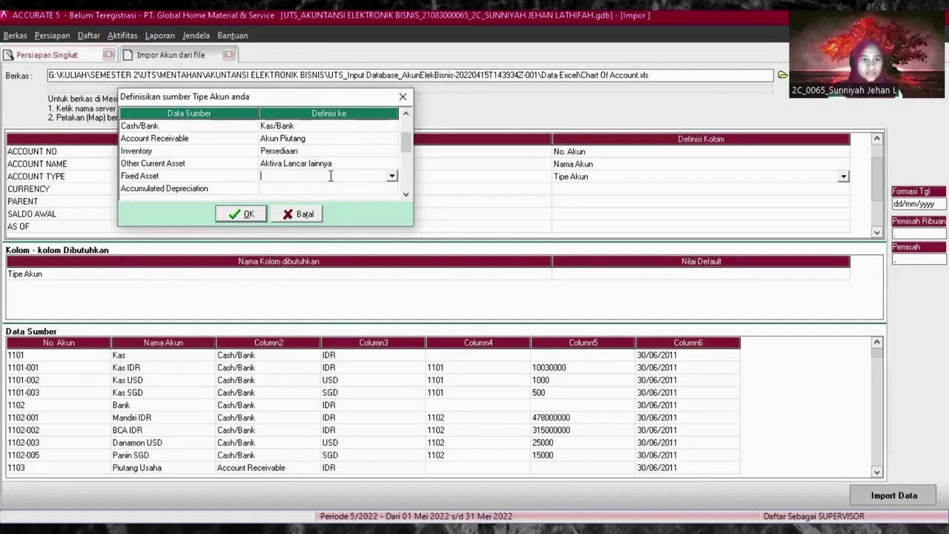
click(391, 177)
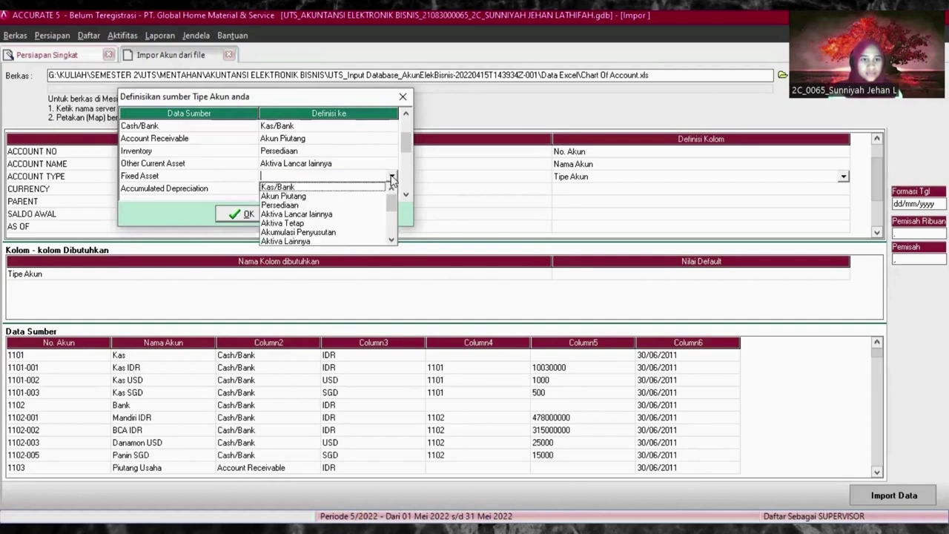
click(288, 221)
- Try to define the source account type Accumulated Depreciation as Akumulasi Penyusutan
click(301, 190)
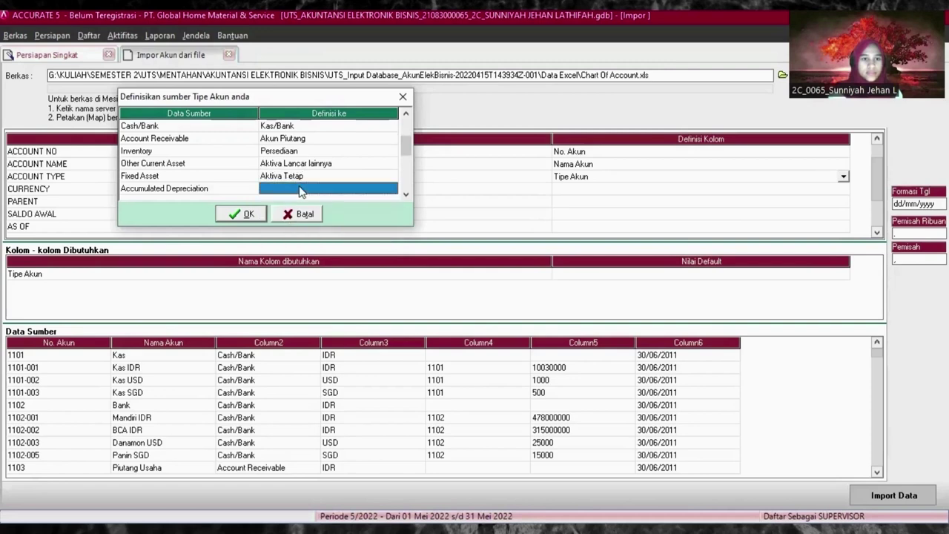
click(391, 189)
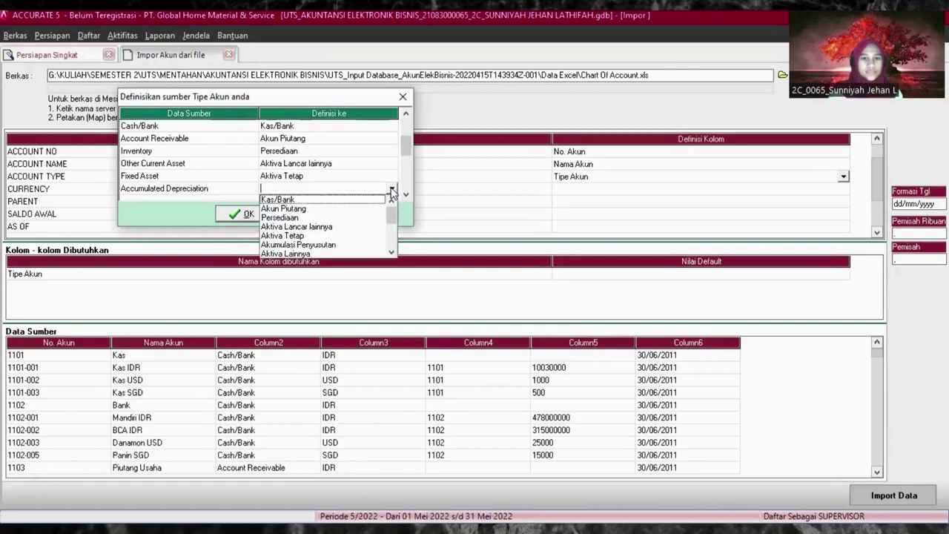
click(326, 250)
click(334, 150)
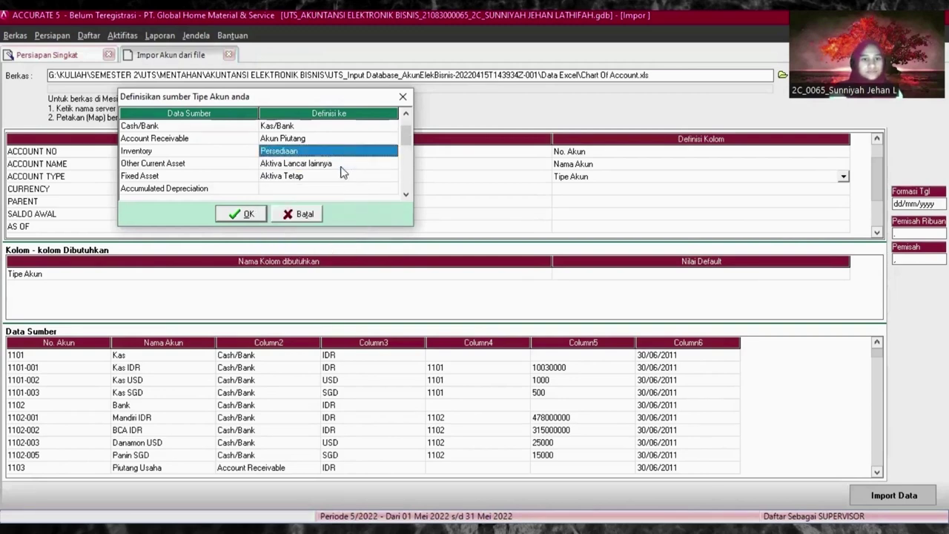
key(Up)
key(Up)
key(Down)
key(Down)
key(Down)
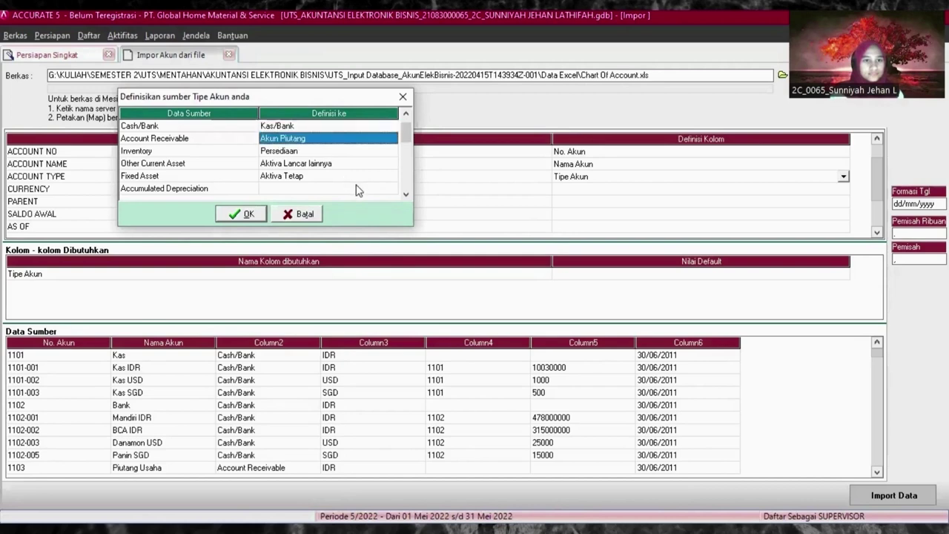
click(376, 190)
click(382, 192)
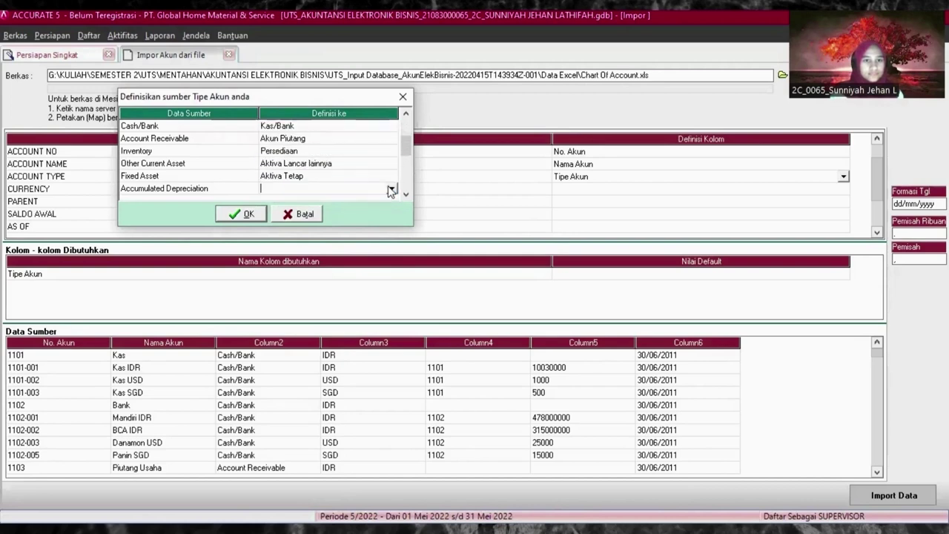
click(393, 190)
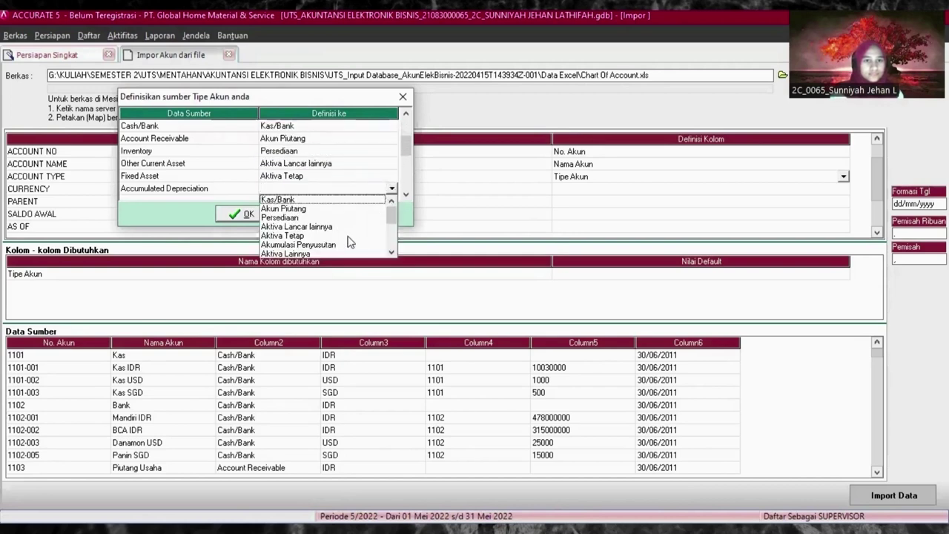
click(321, 245)
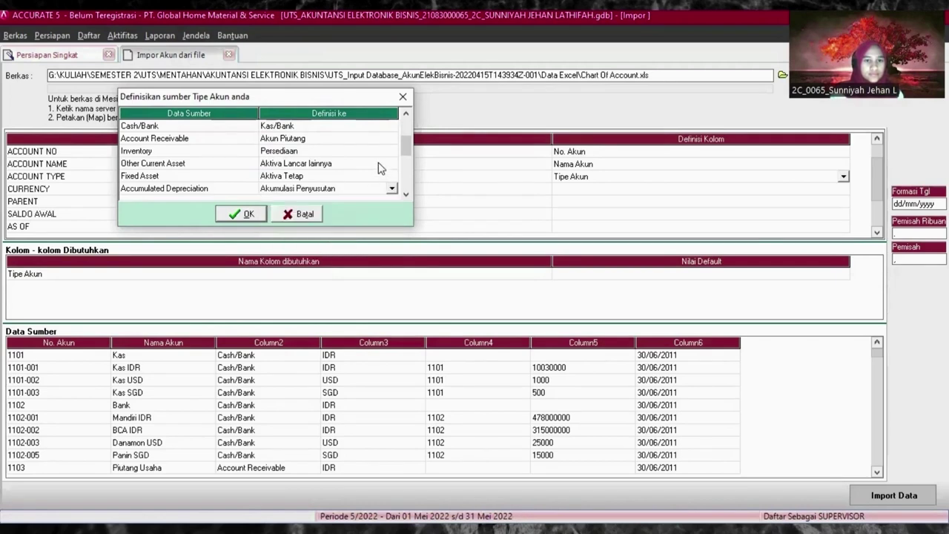
scroll(374, 164, up, 3)
scroll(368, 163, down, 4)
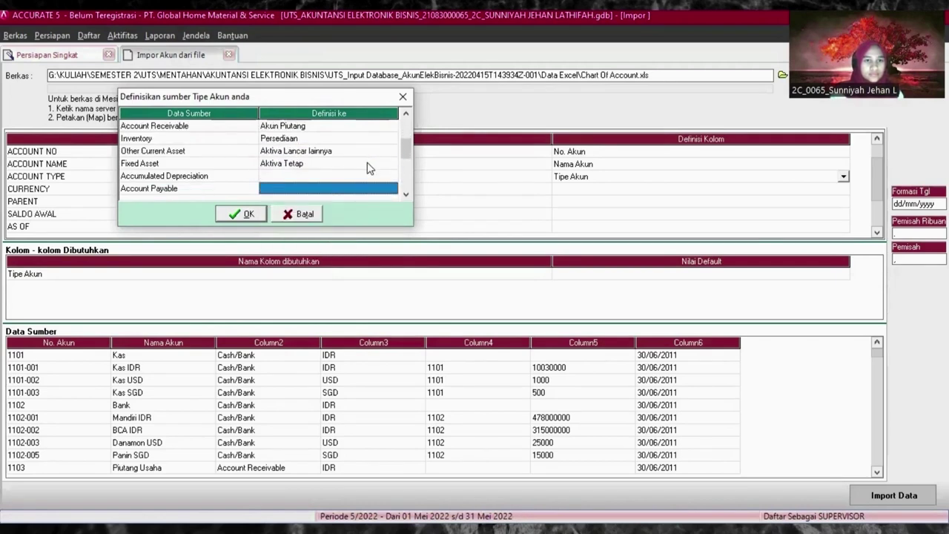
scroll(368, 170, down, 8)
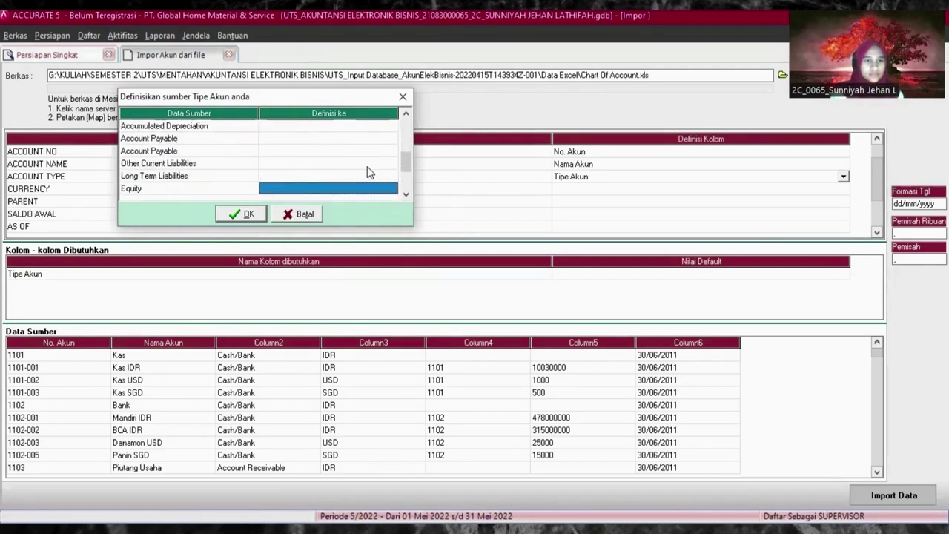
scroll(369, 170, up, 8)
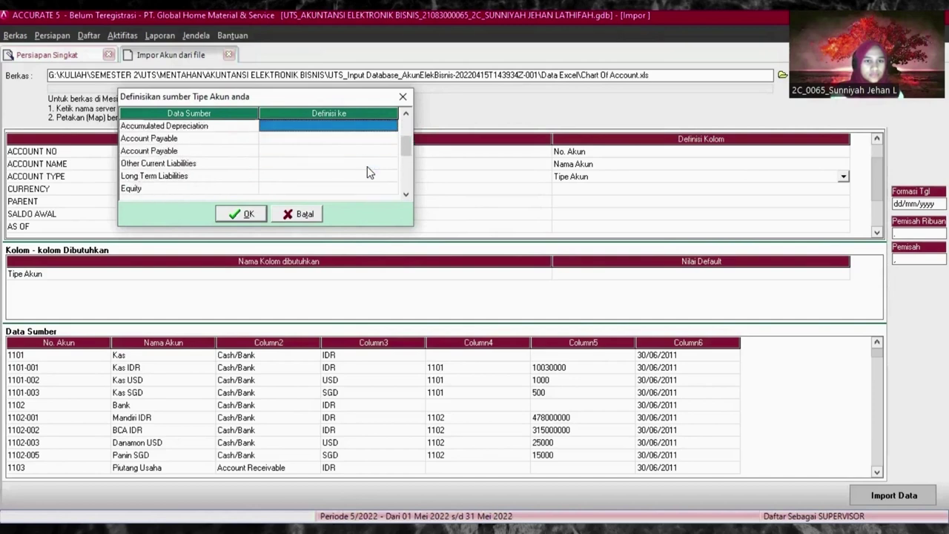
- Define the source account type Accumulated Depreciation as Akumulasi Penyusutan
click(332, 164)
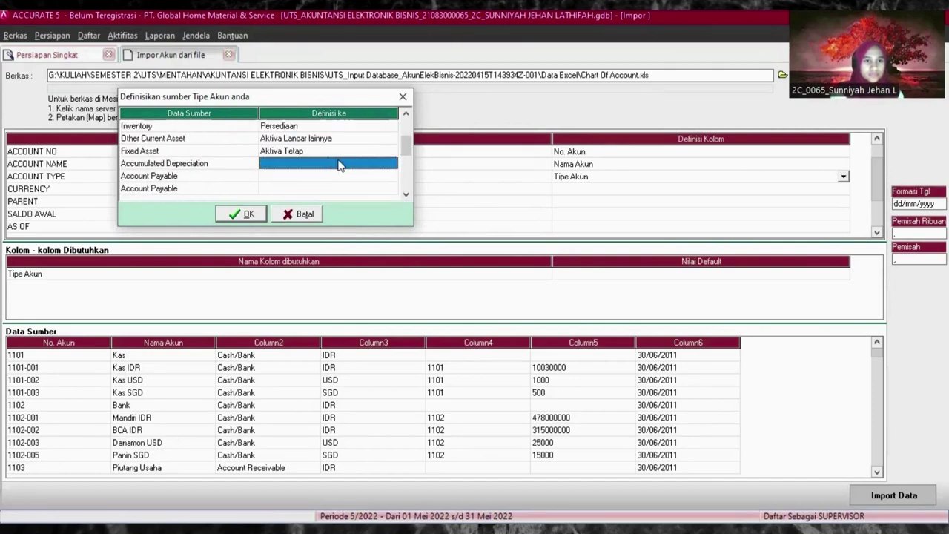
click(373, 164)
click(391, 165)
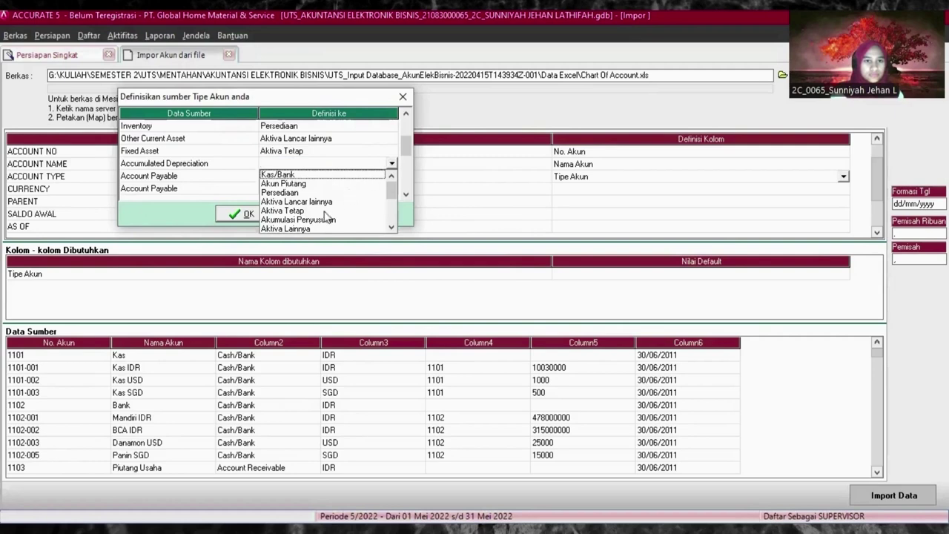
click(311, 219)
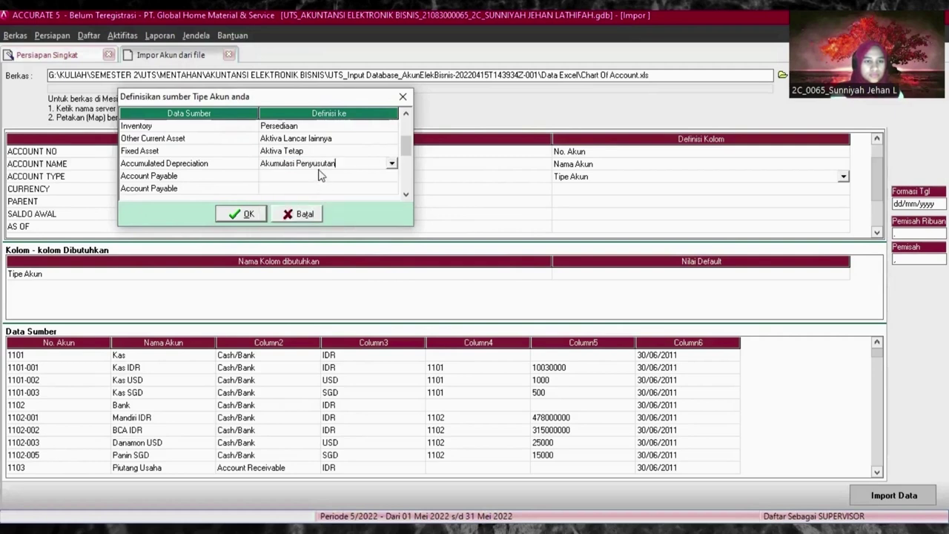
- Define the first Account Payable source account type as Aktiva Lainnya
click(327, 177)
click(369, 176)
click(391, 176)
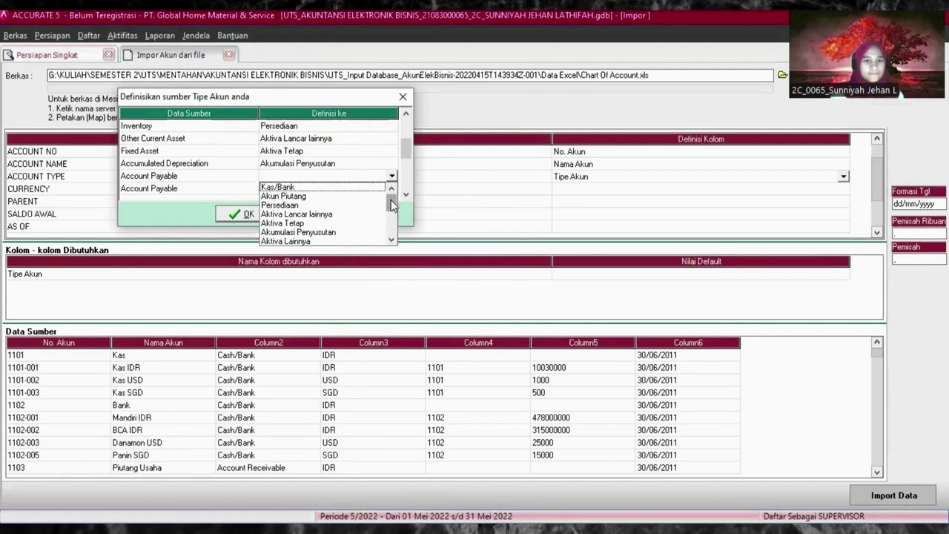
scroll(390, 199, down, 1)
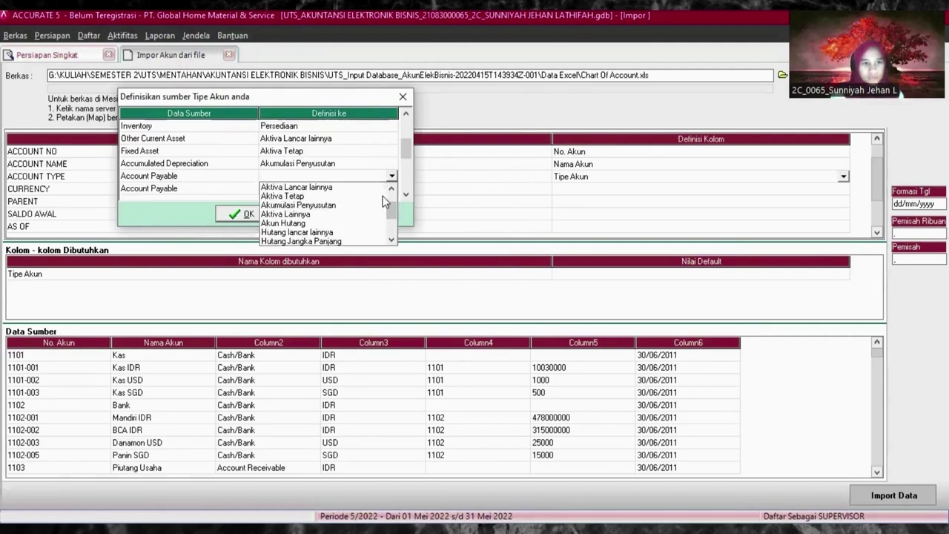
click(297, 214)
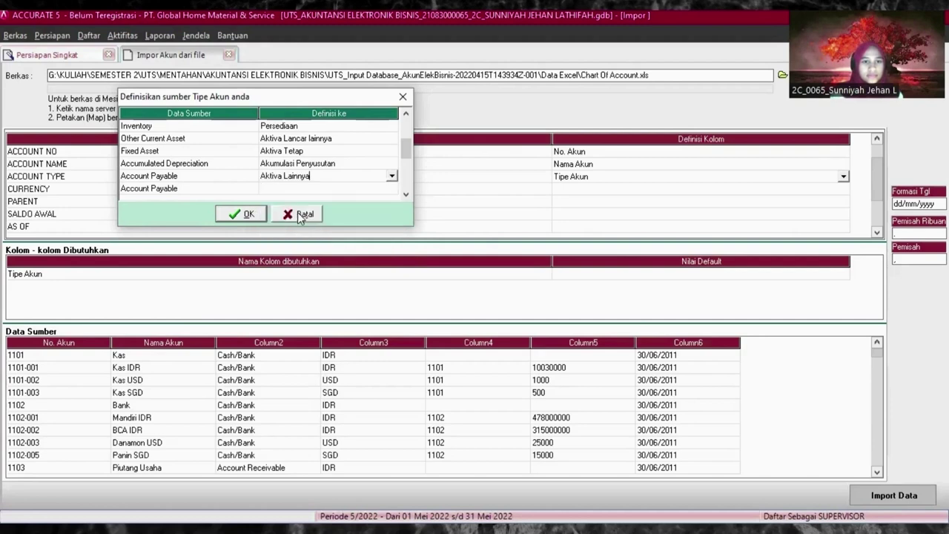
click(301, 190)
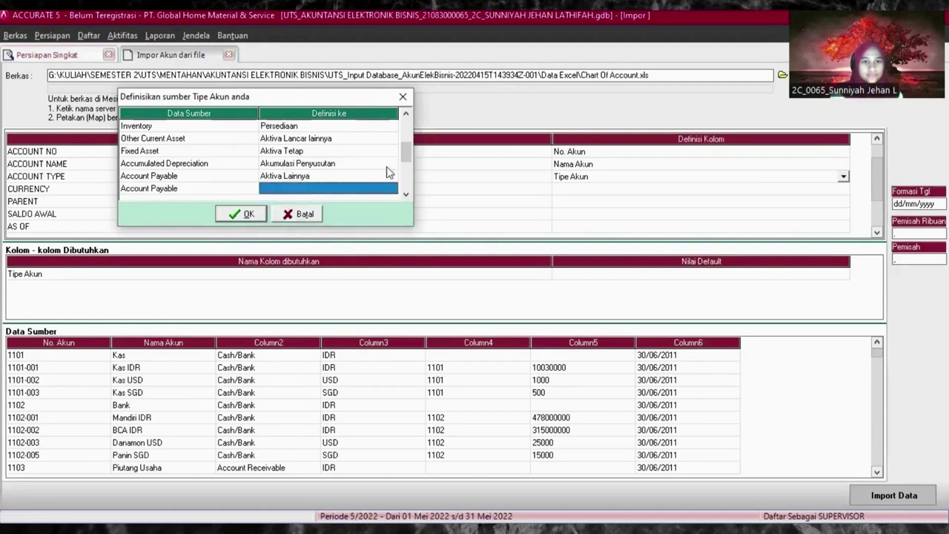
scroll(409, 171, down, 5)
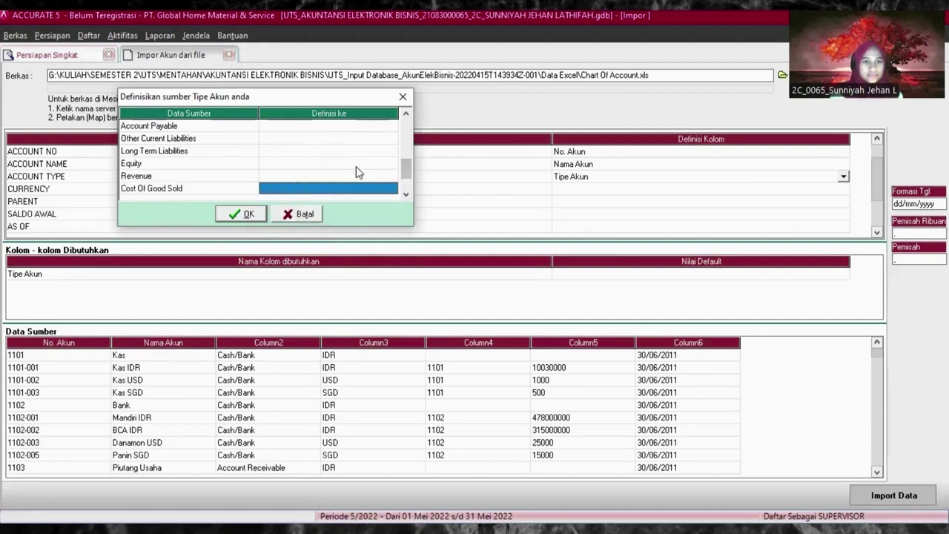
scroll(363, 174, up, 5)
scroll(376, 172, up, 3)
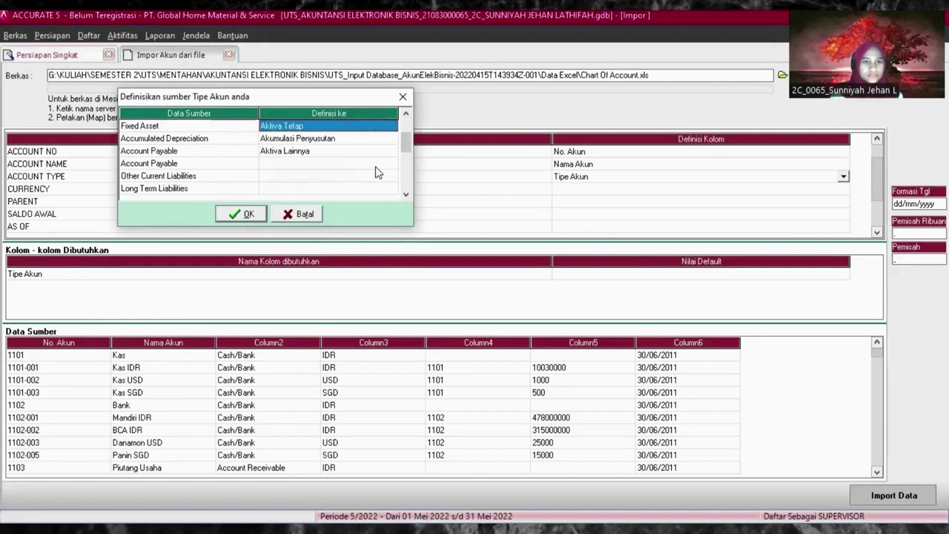
click(331, 163)
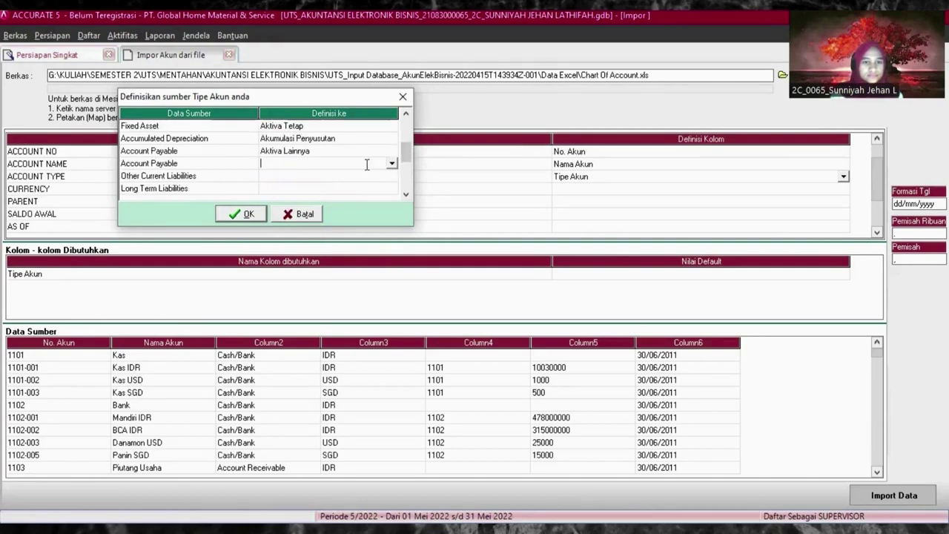
click(391, 164)
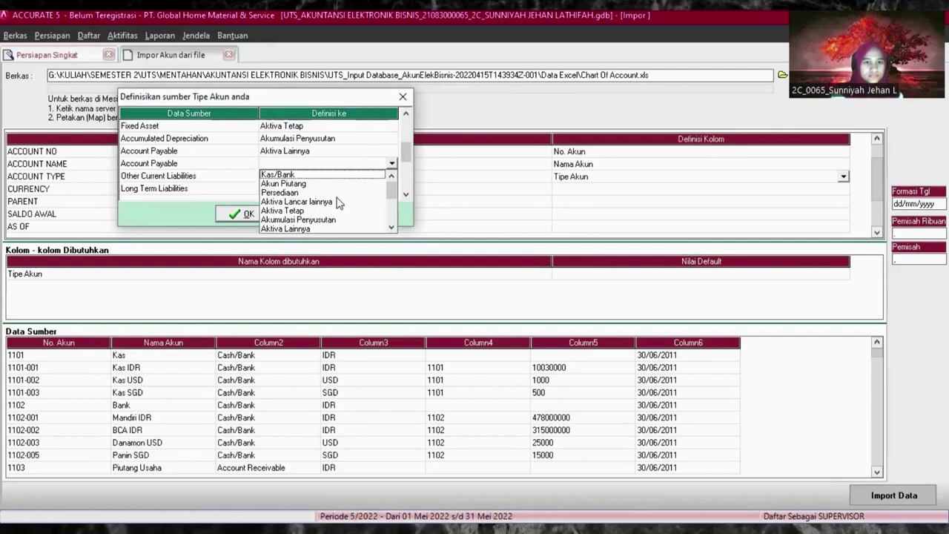
click(368, 197)
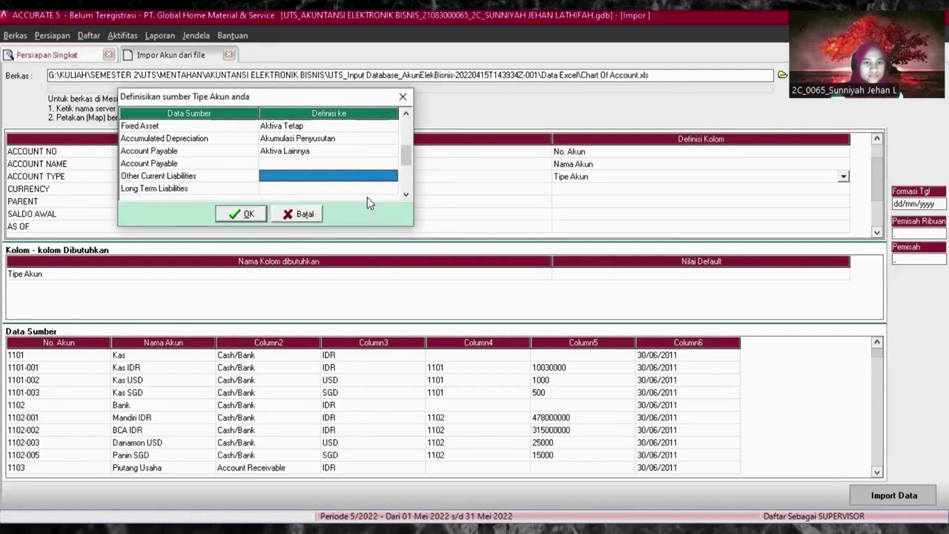
- Define the second Account Payable source account type as Akun Hutang
click(366, 167)
click(384, 171)
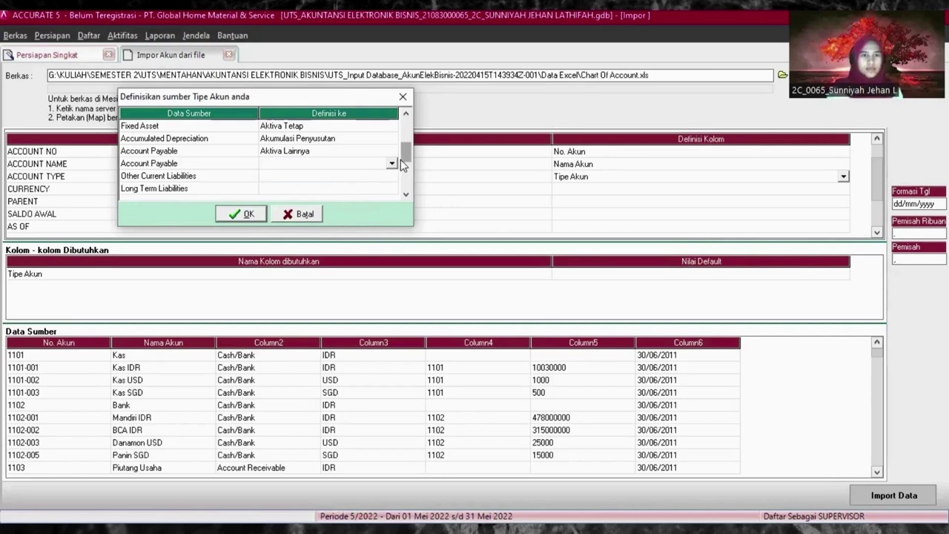
click(391, 163)
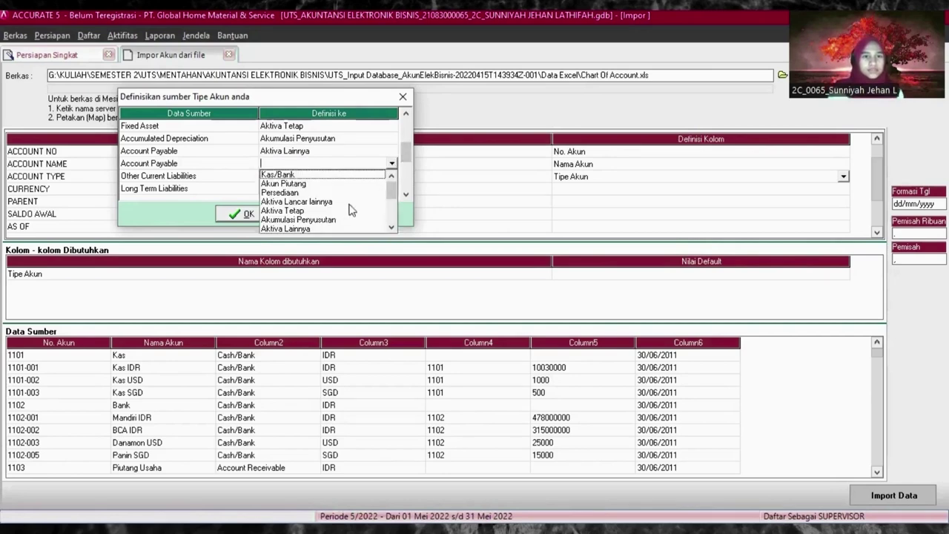
mouse_move(392, 187)
mouse_down()
mouse_move(393, 199)
mouse_move(395, 191)
mouse_up()
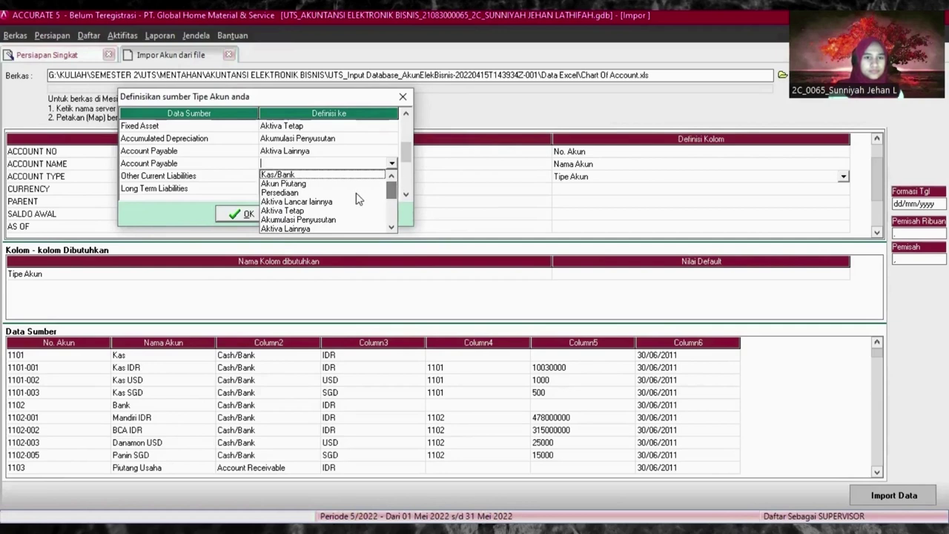
click(392, 229)
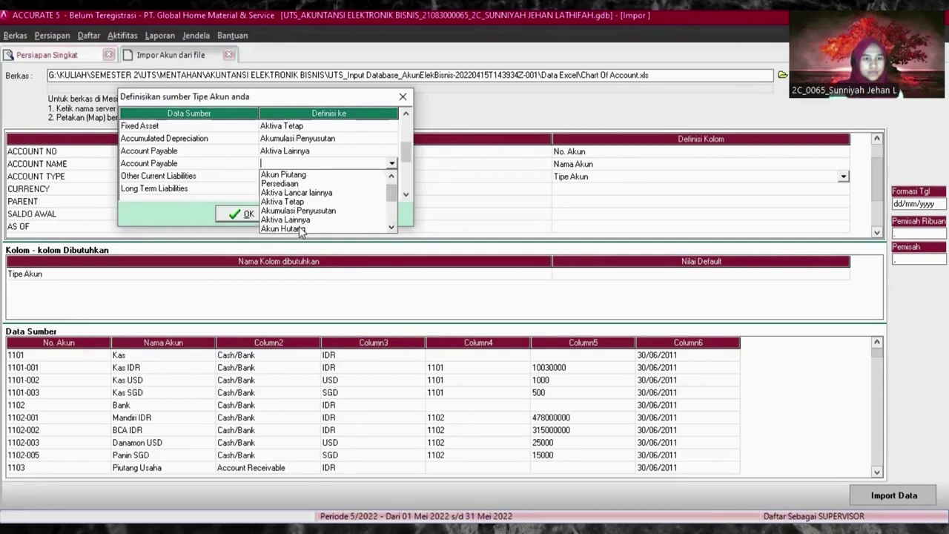
click(283, 229)
- Define the source account type Other Current Liabilities as Hutang lancar lainnya
click(304, 178)
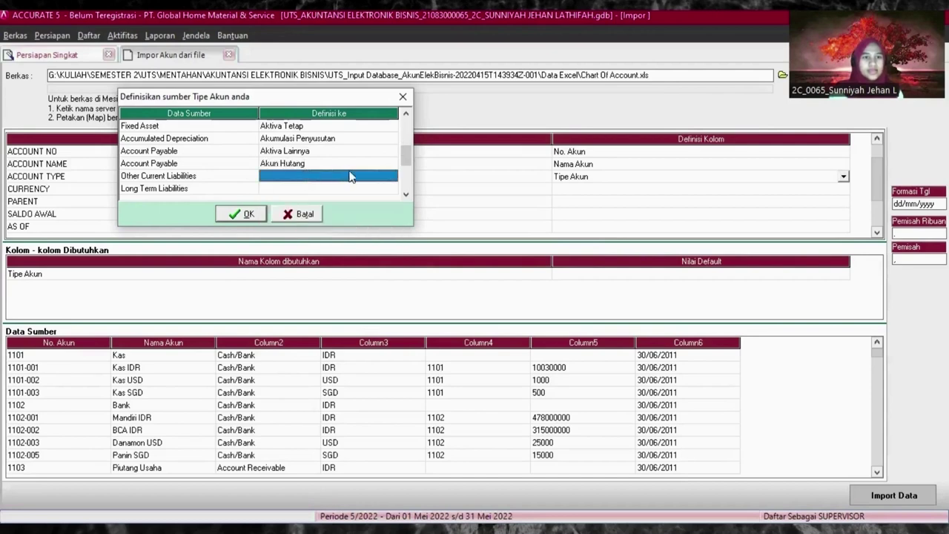
click(394, 178)
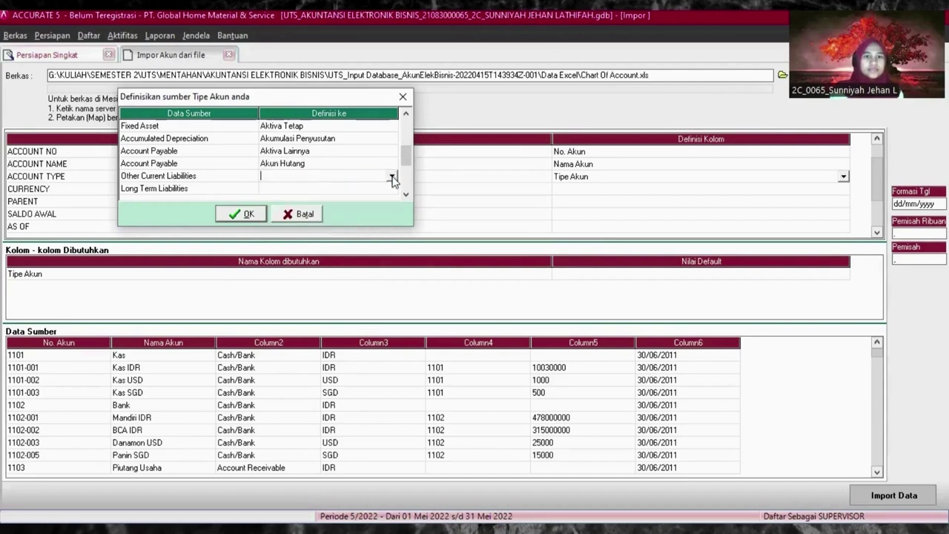
click(392, 178)
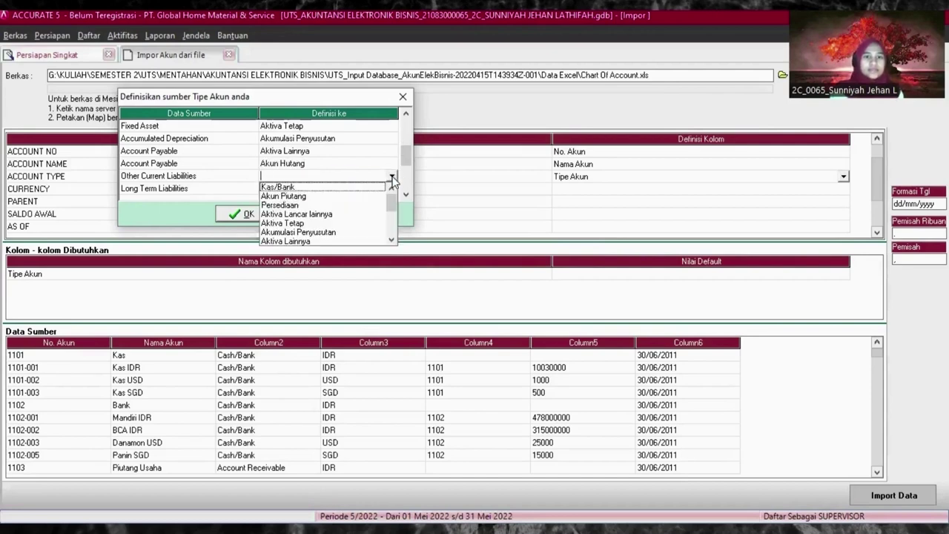
click(392, 238)
click(393, 239)
click(392, 239)
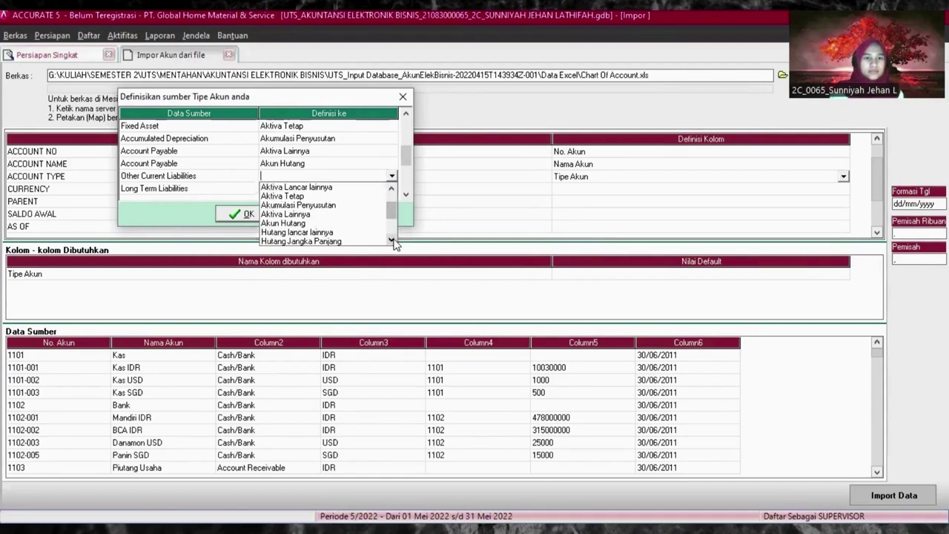
click(326, 232)
- Define the source account type Long Term Liabilities as Hutang Jangka Panjang
click(319, 188)
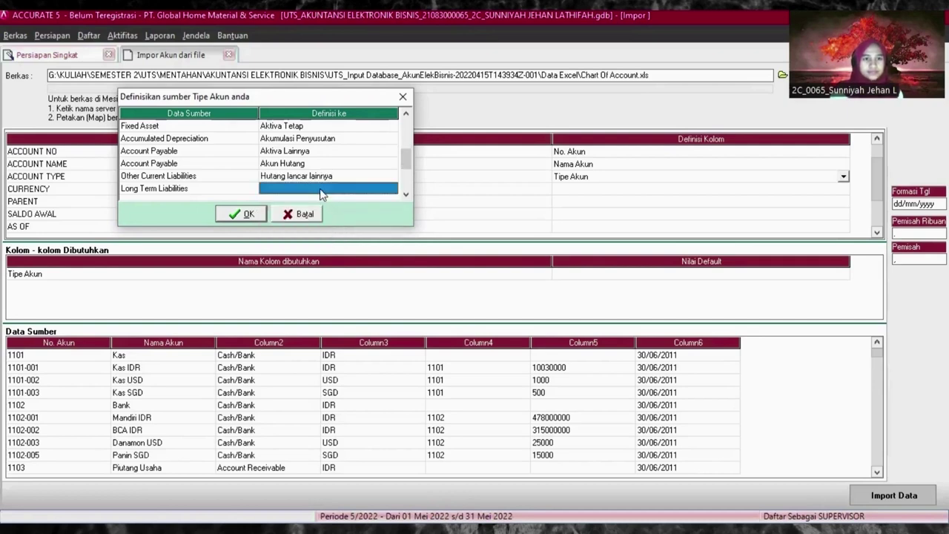
click(392, 191)
click(392, 190)
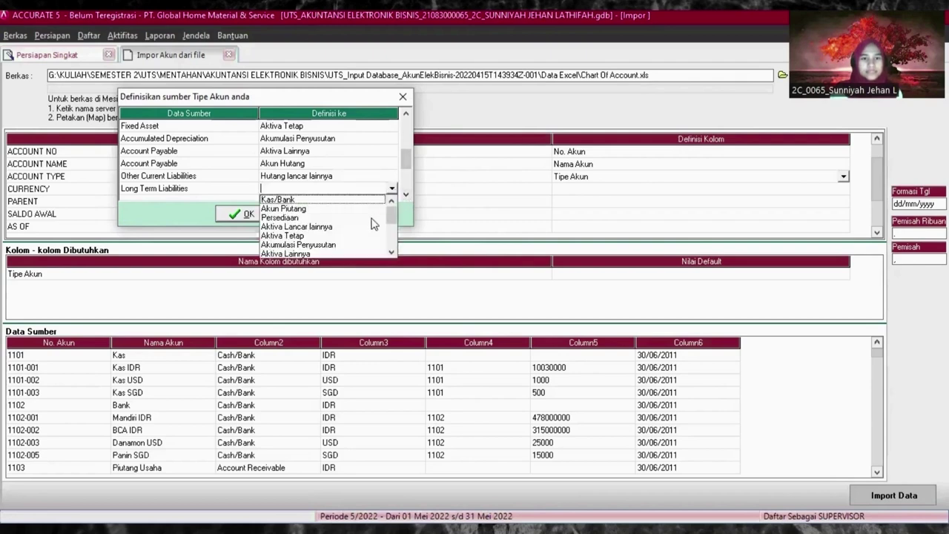
click(391, 254)
click(391, 253)
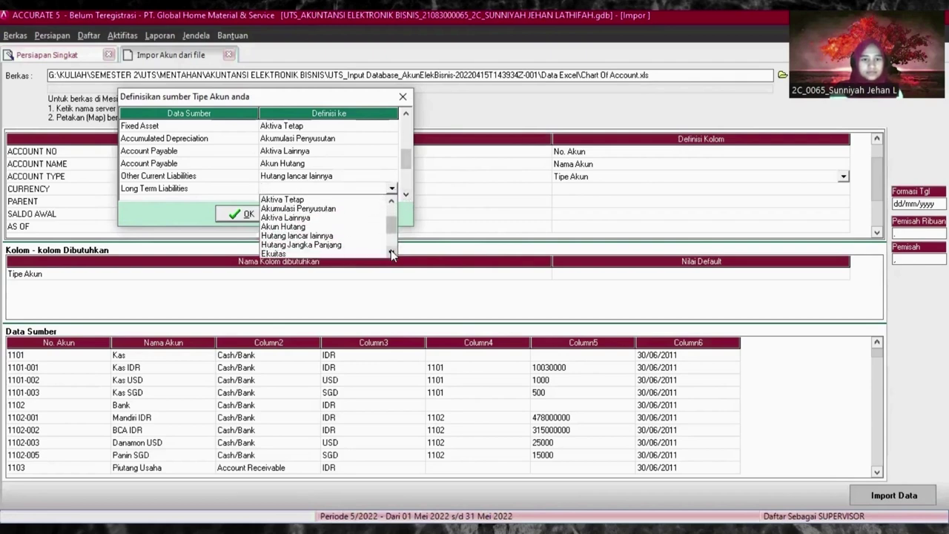
click(335, 247)
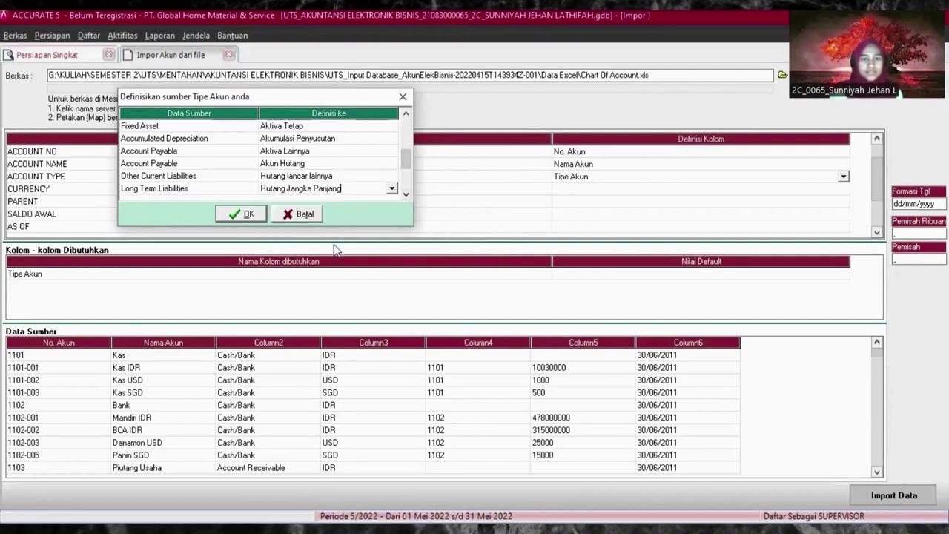
- Define the source account type Equity as Ekuitas
click(405, 194)
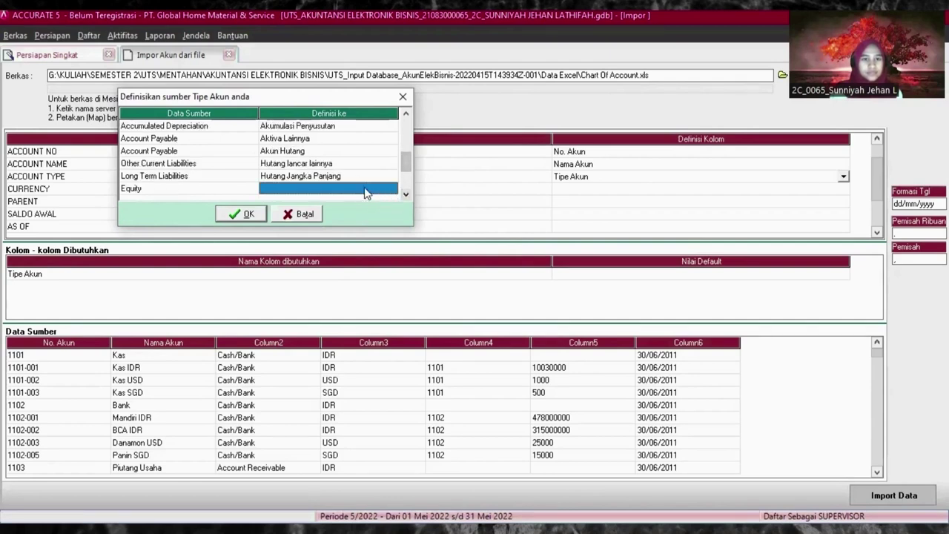
click(365, 191)
click(391, 189)
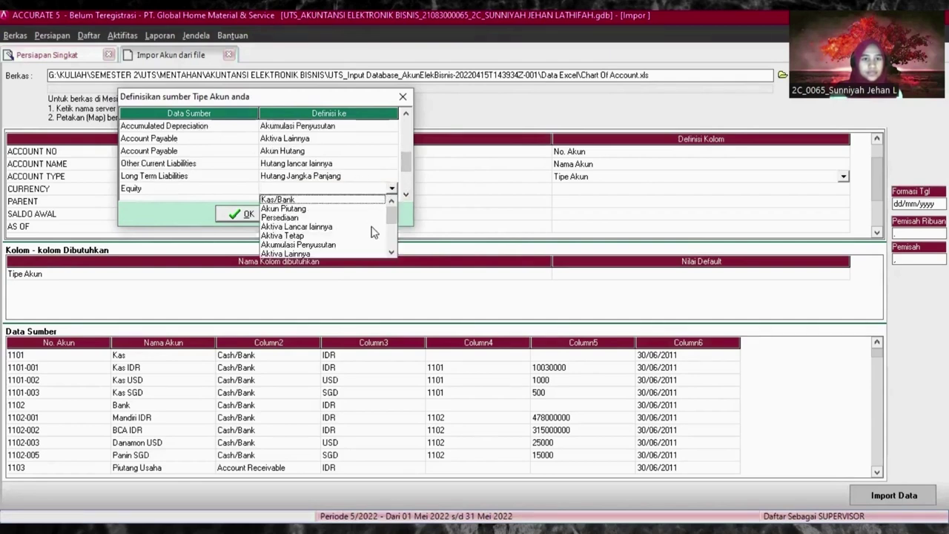
scroll(388, 246, down, 1)
scroll(388, 245, down, 3)
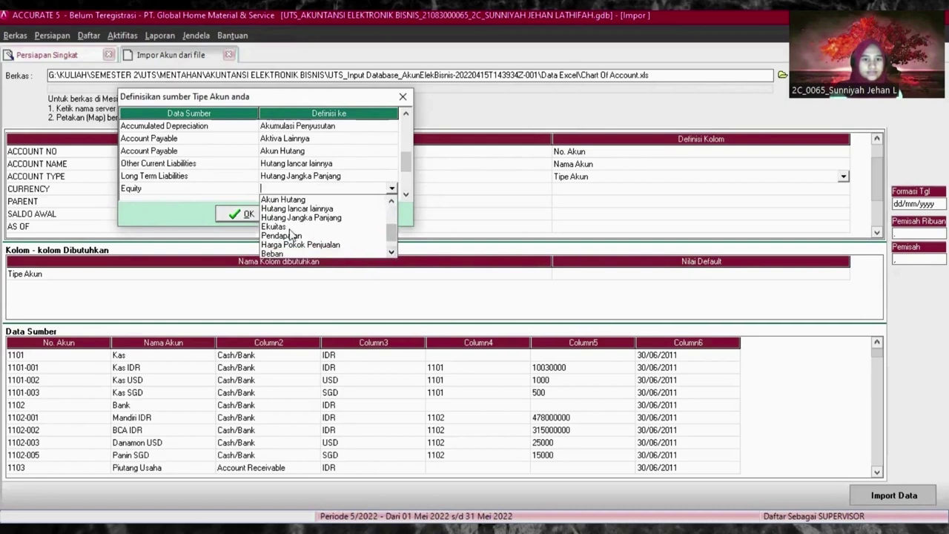
click(274, 226)
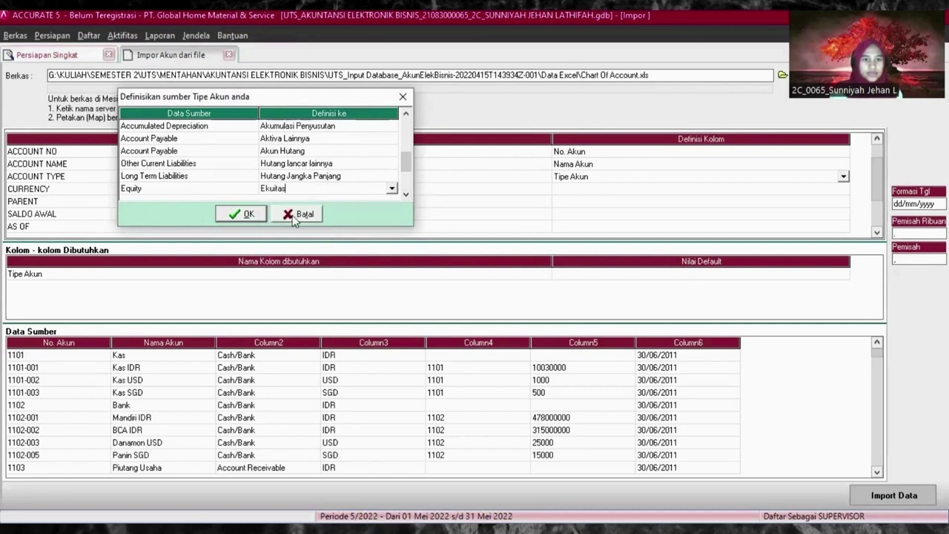
click(393, 190)
click(393, 190)
- Define the source account type Revenue as Pendapatan
click(406, 194)
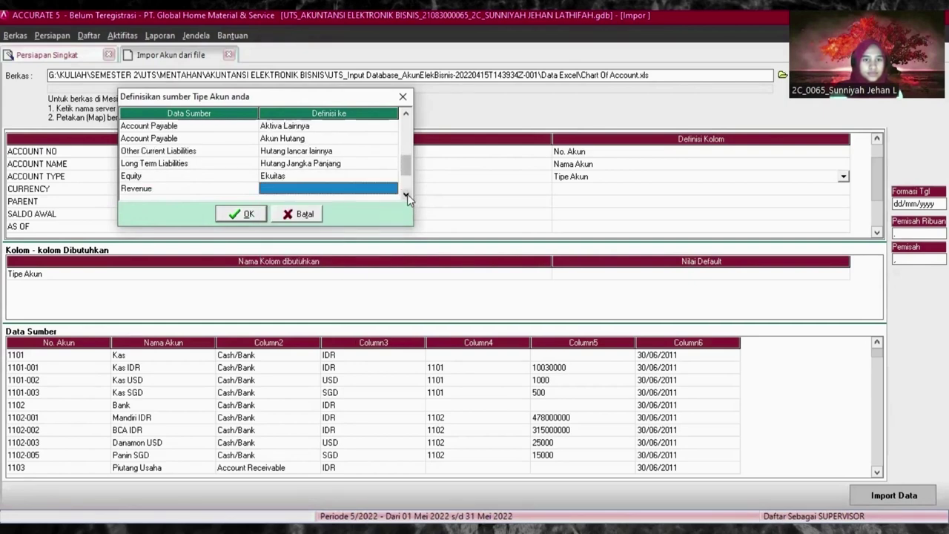
click(382, 192)
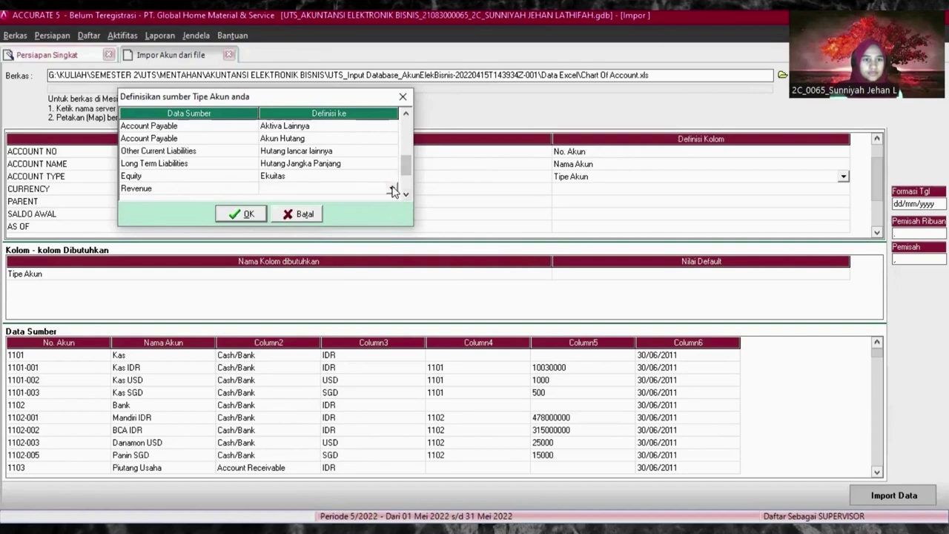
click(393, 191)
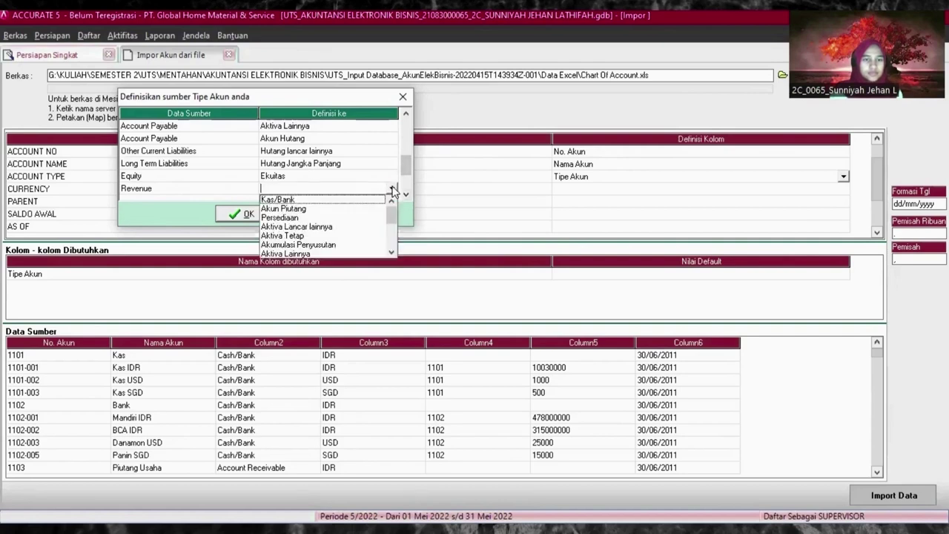
click(391, 252)
click(390, 252)
click(391, 252)
click(391, 252)
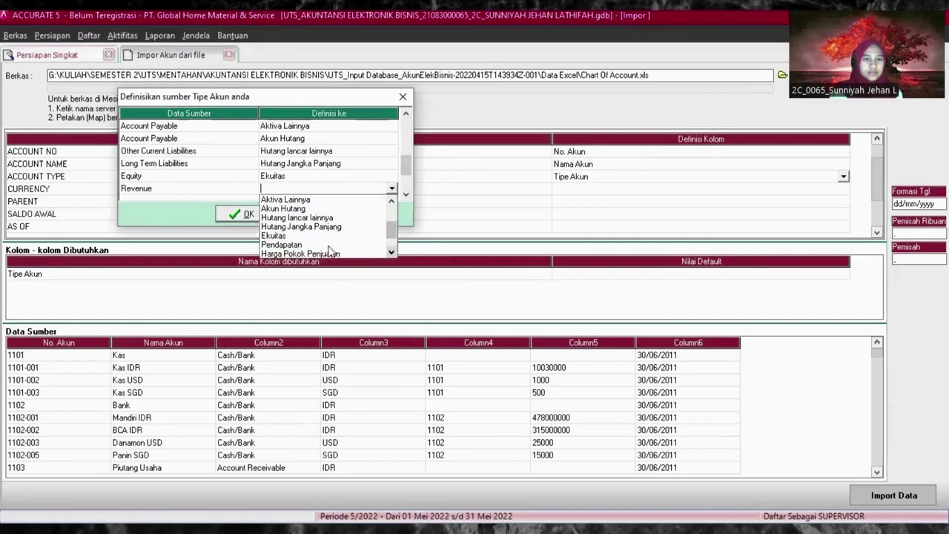
click(292, 244)
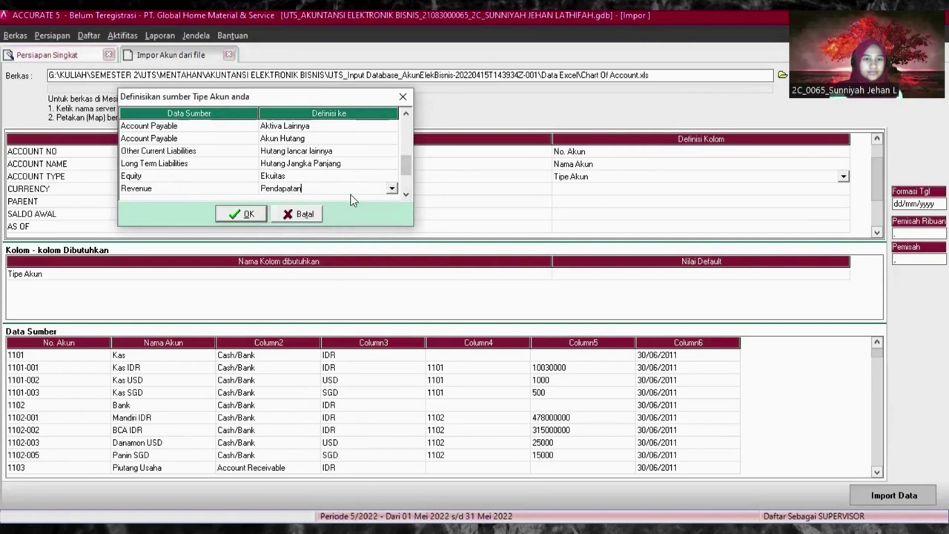
- Define the source account type Cost Of Good Sold as Harga Pokok Penjualan
click(406, 195)
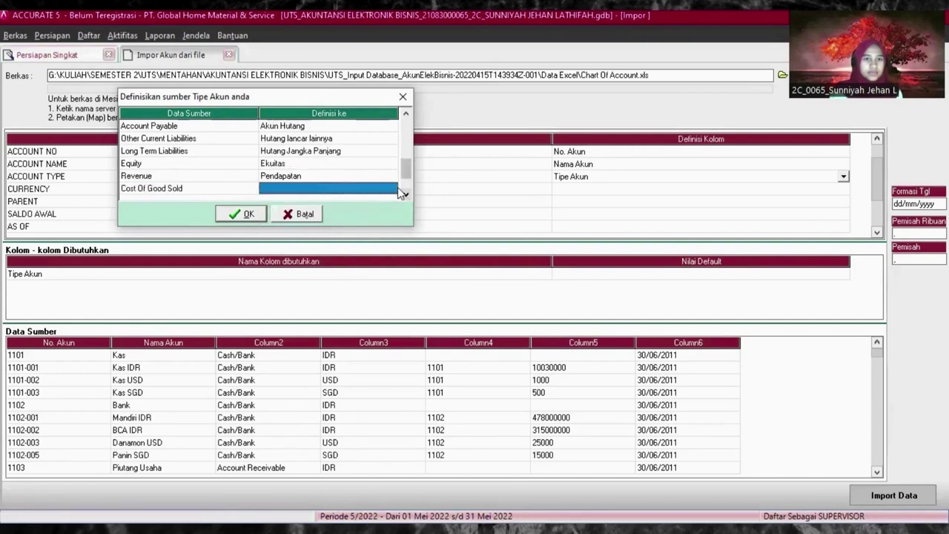
click(392, 189)
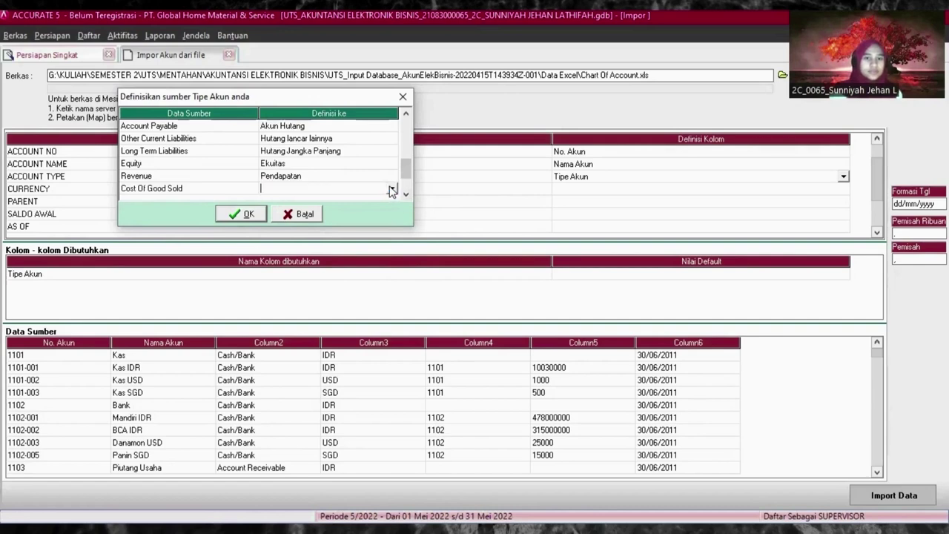
click(392, 190)
click(392, 254)
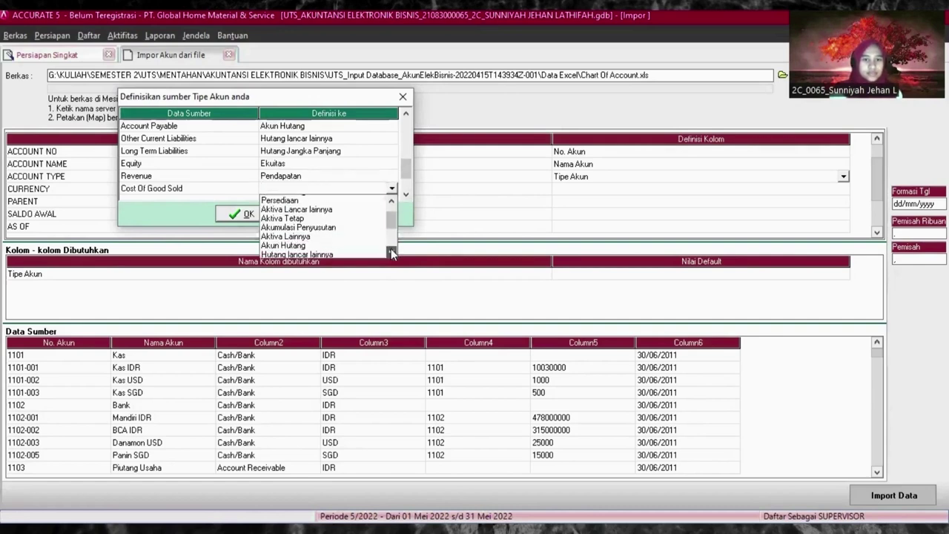
click(391, 253)
click(391, 254)
click(391, 253)
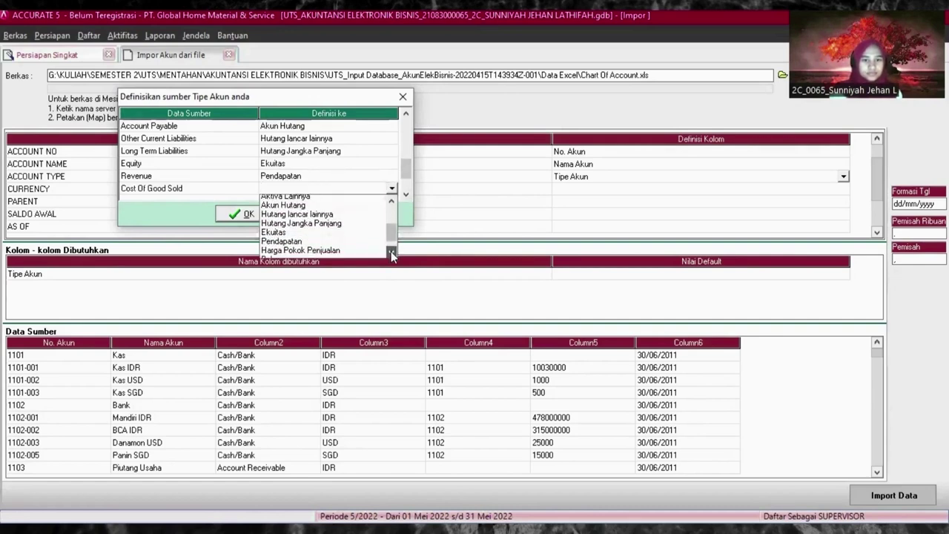
click(328, 245)
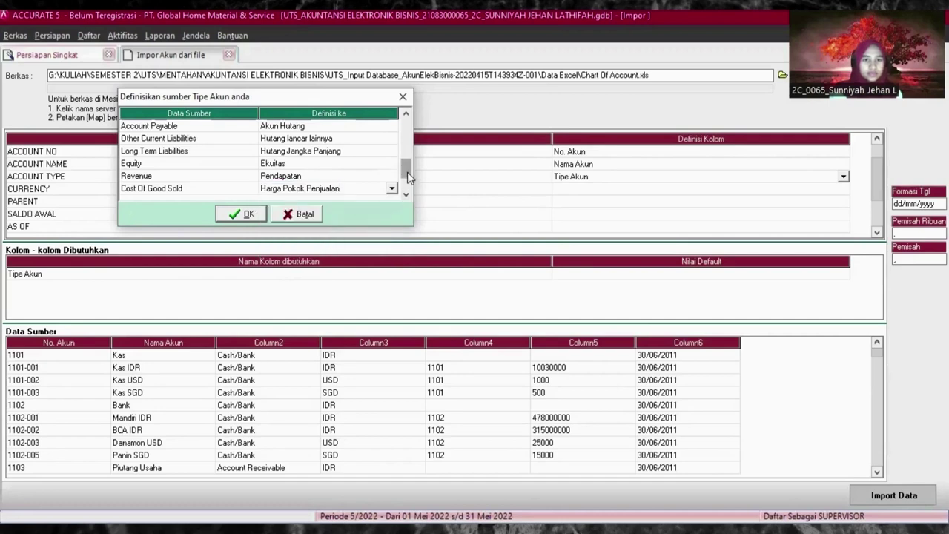
- Define the source account type Expense as Beban
click(405, 194)
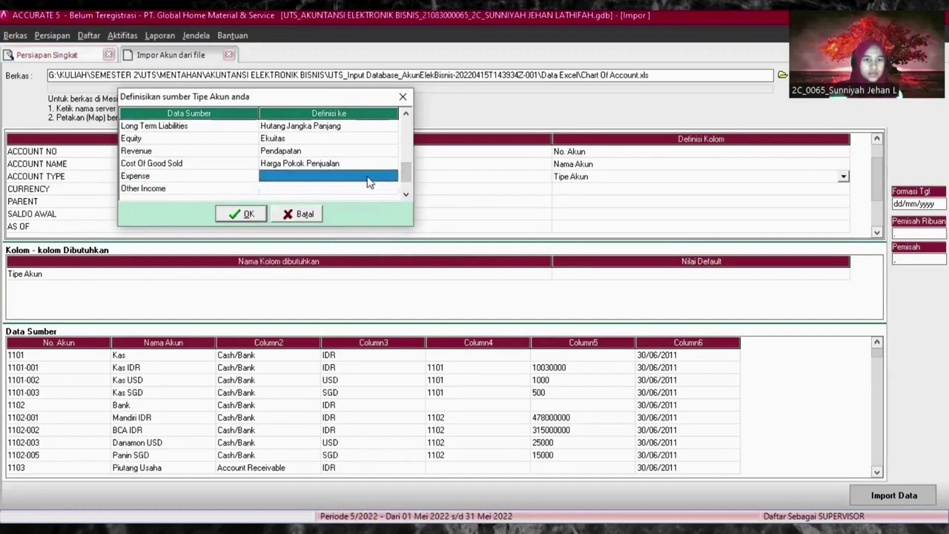
click(387, 182)
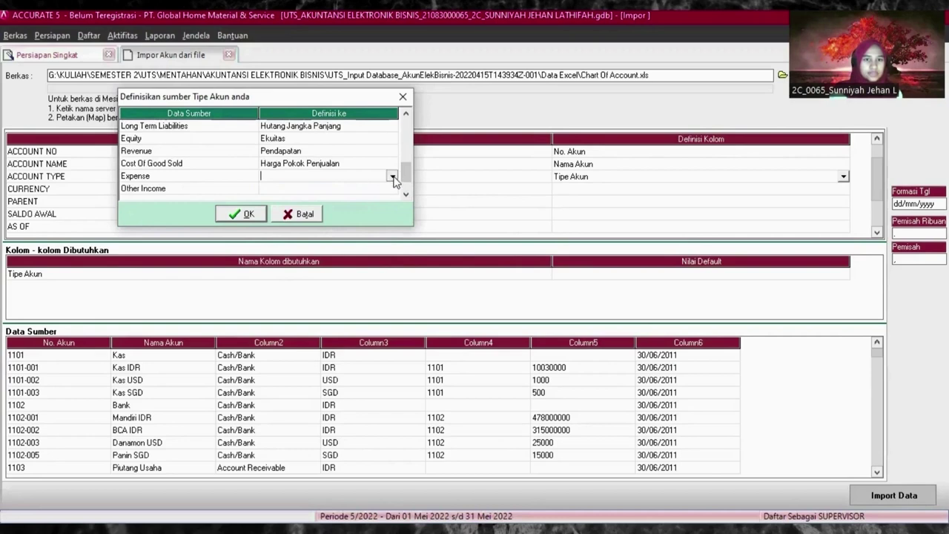
click(392, 177)
click(391, 240)
click(391, 241)
click(392, 241)
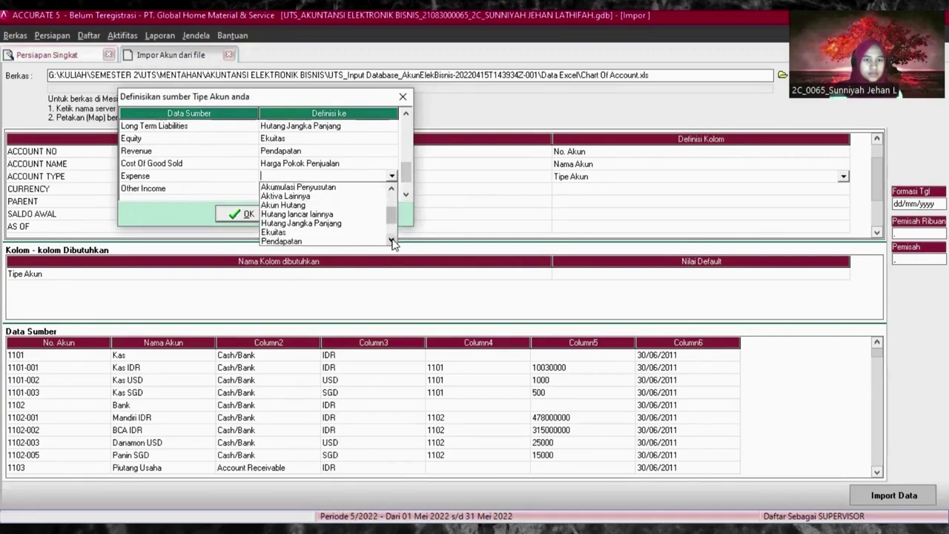
click(391, 241)
click(392, 241)
click(392, 241)
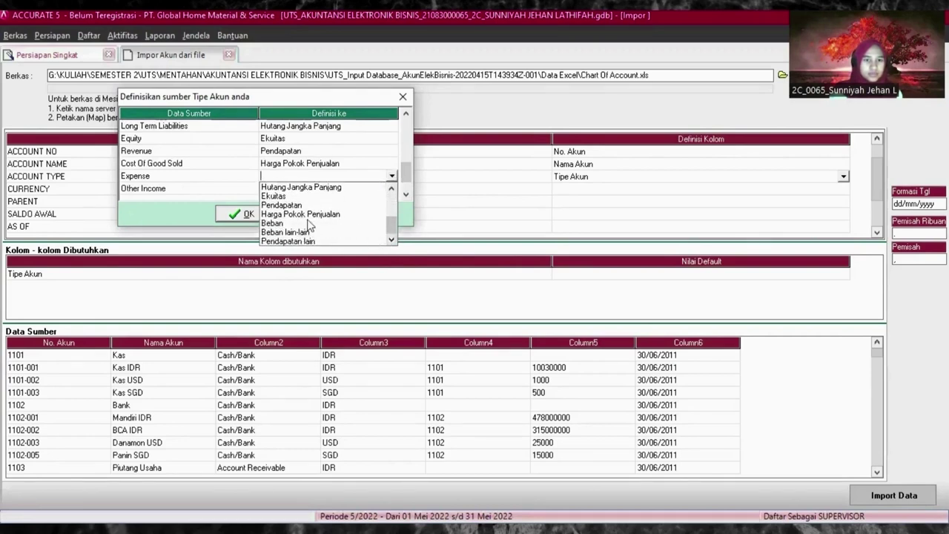
click(280, 224)
- Define the source account type Other Income as Beban lain-lain
click(383, 189)
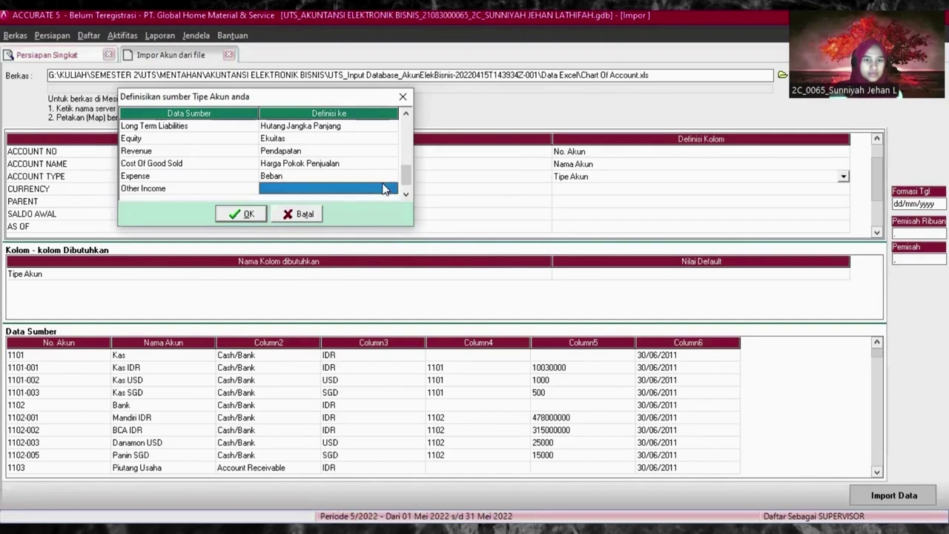
click(395, 191)
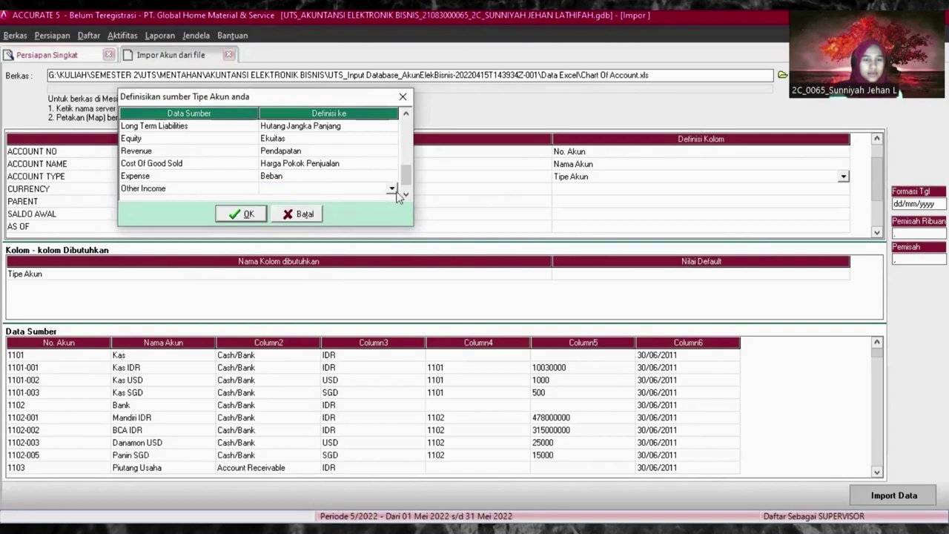
click(391, 189)
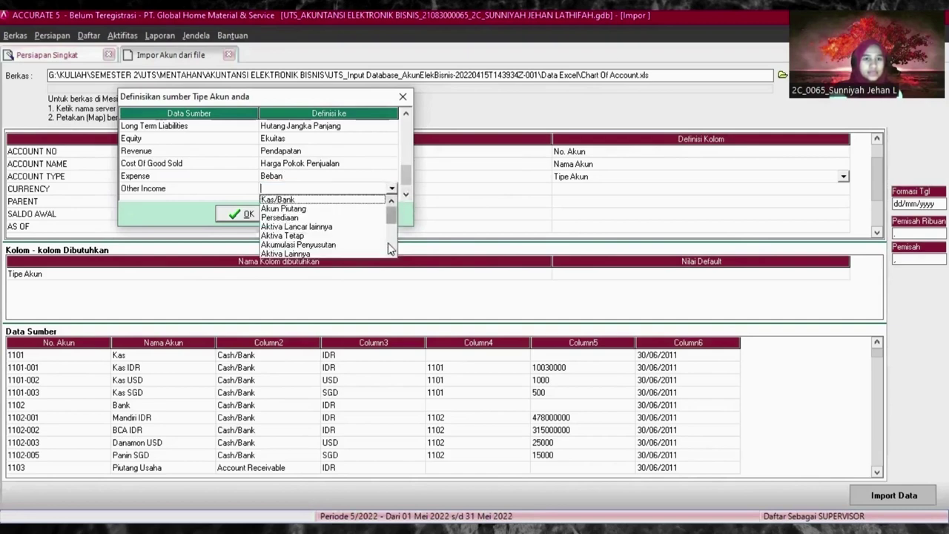
scroll(388, 242, down, 3)
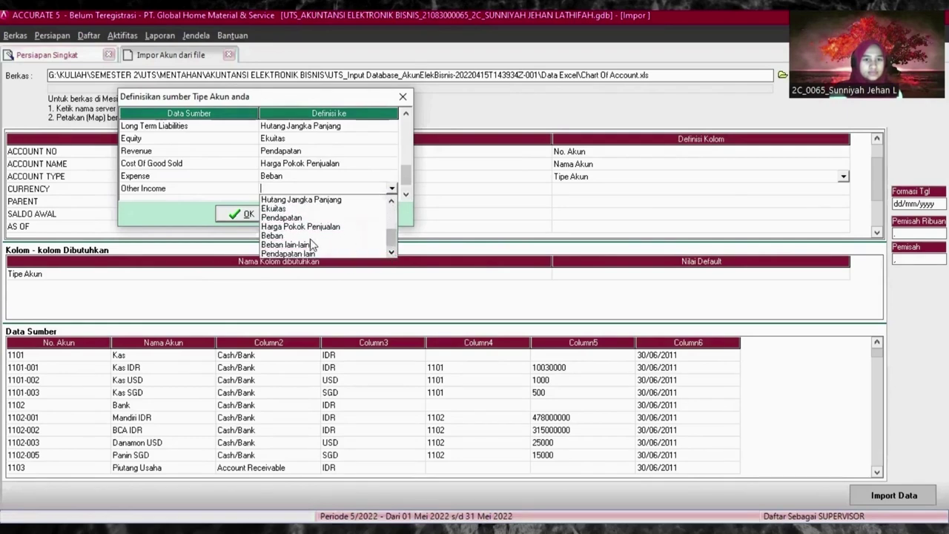
click(305, 245)
- Define the source account type Other Expense as Pendapatan lain
click(405, 194)
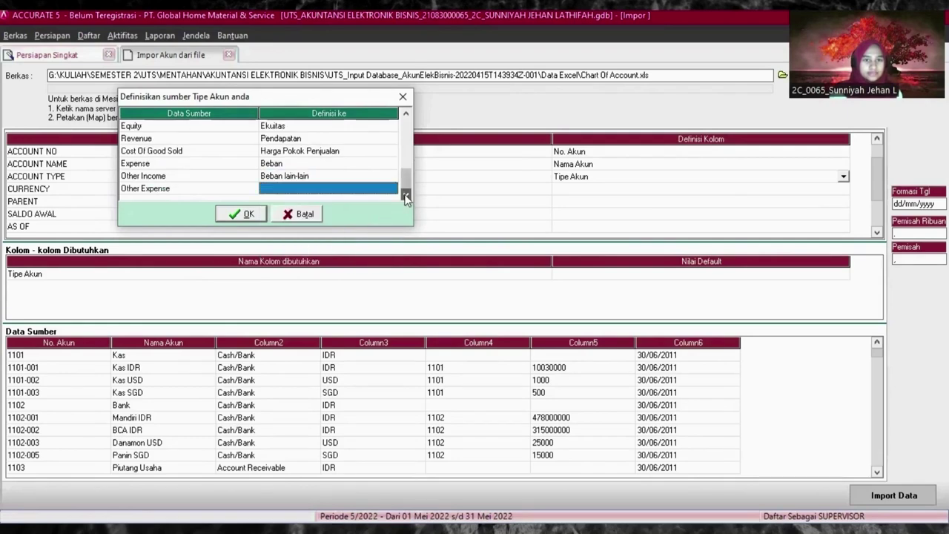
click(362, 190)
click(392, 191)
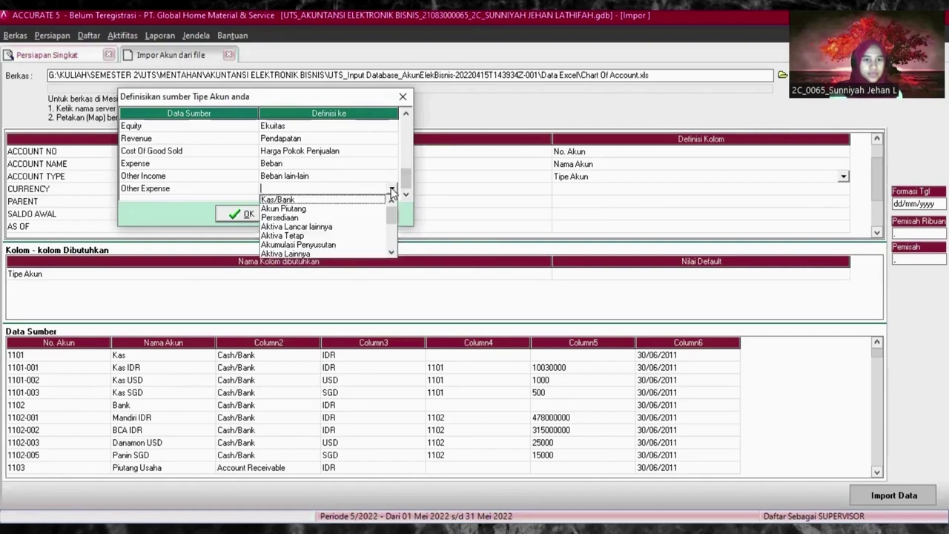
click(392, 251)
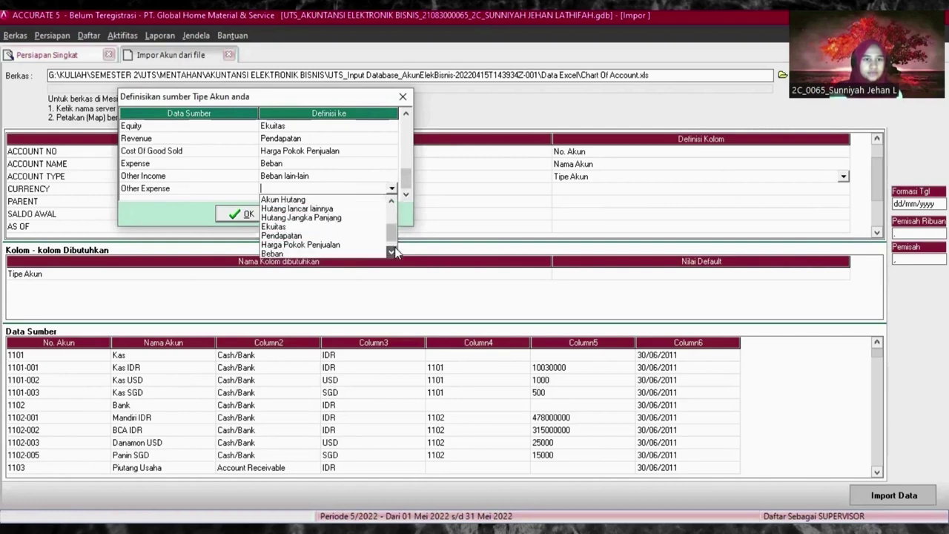
click(392, 251)
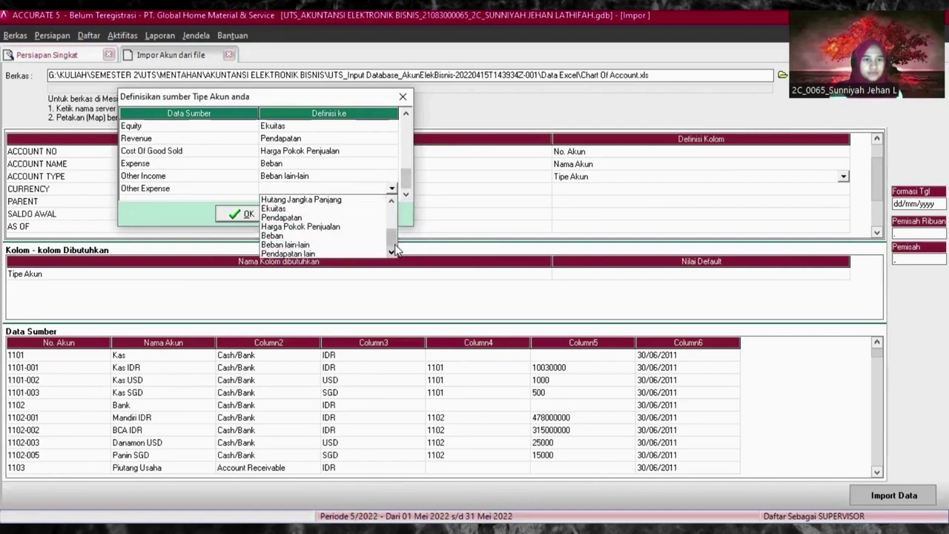
click(300, 254)
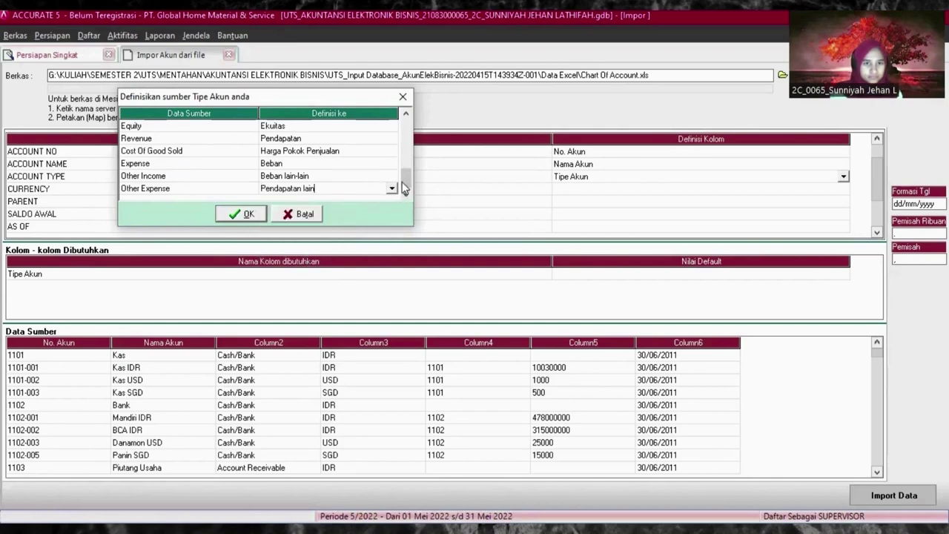
- Review the account type definitions from Cash/Bank through Other Expense and accept them
drag(406, 184, 406, 128)
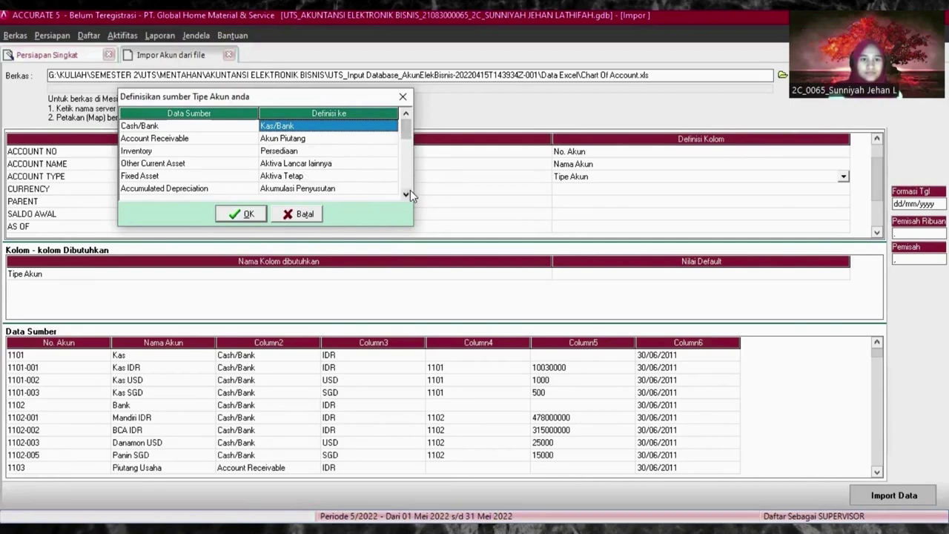
key(Down)
key(Down)
key(Down)
key(Down)
key(Down)
key(Down)
key(Down)
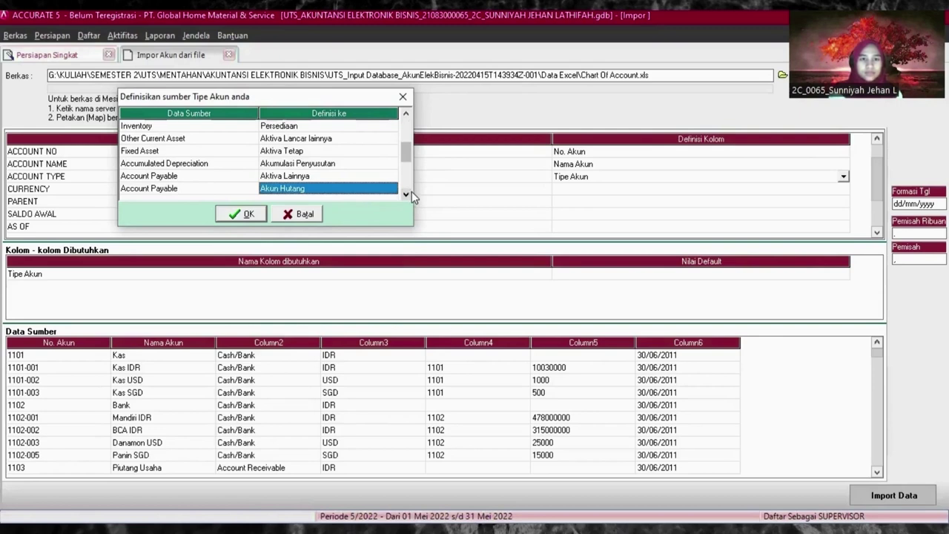
click(406, 194)
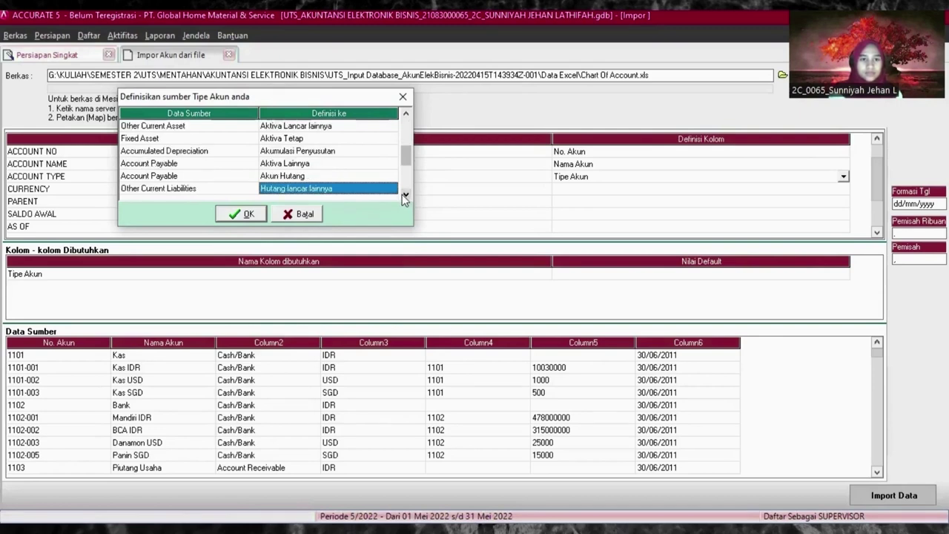
click(405, 195)
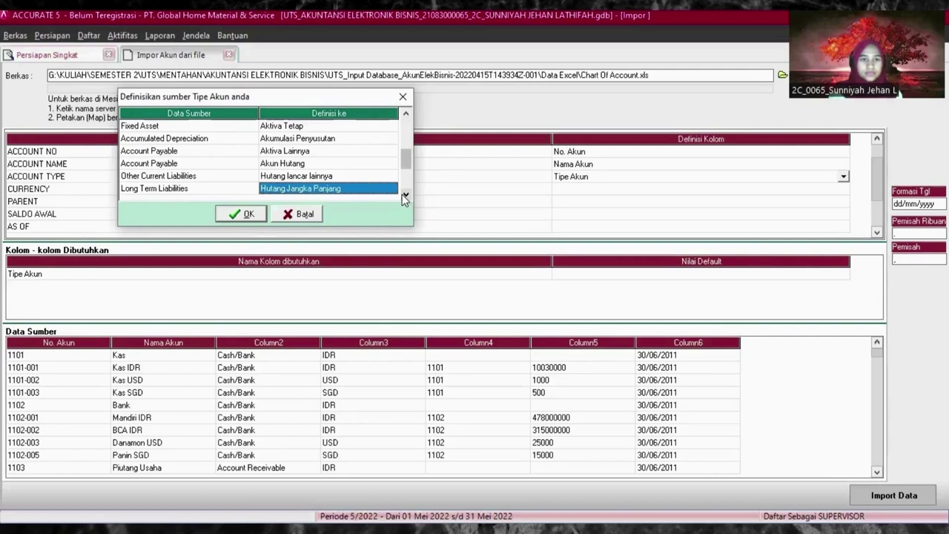
click(404, 195)
click(405, 196)
click(405, 196)
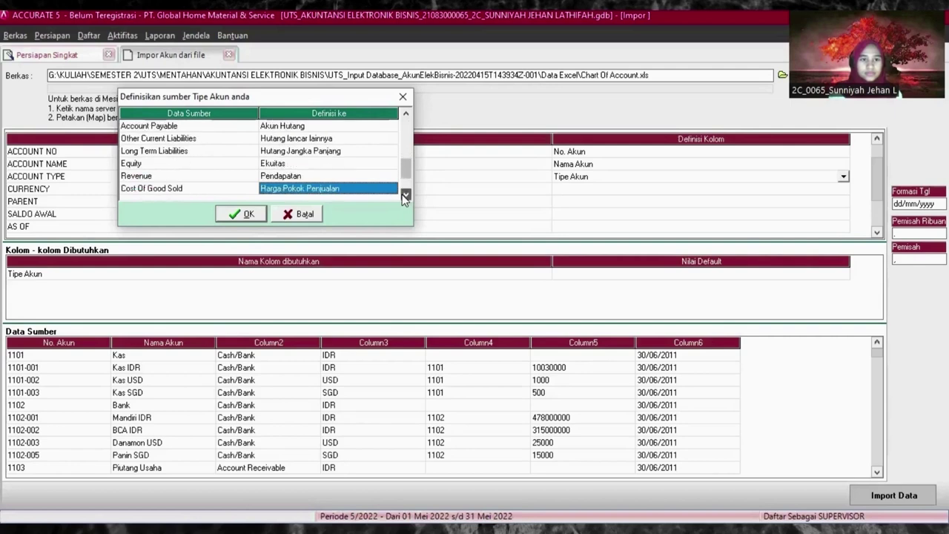
click(405, 195)
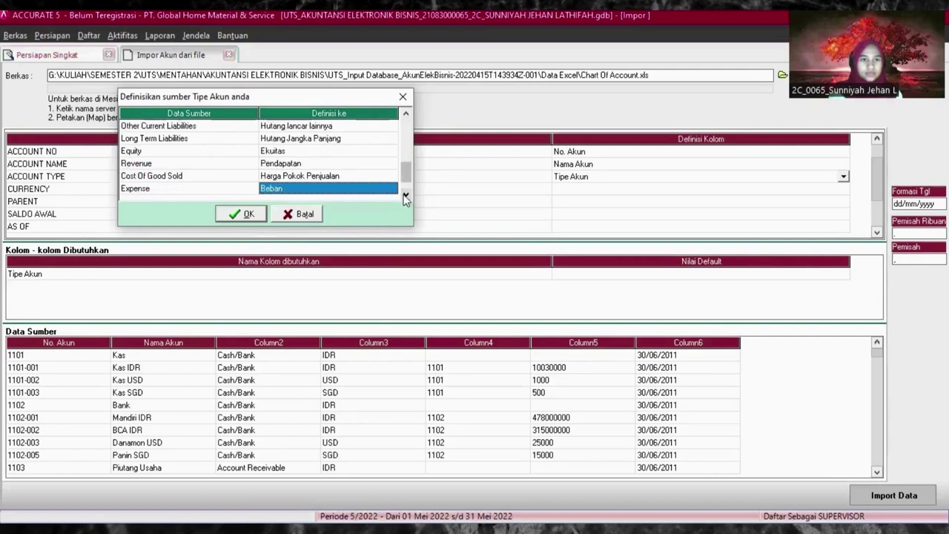
click(405, 195)
click(404, 196)
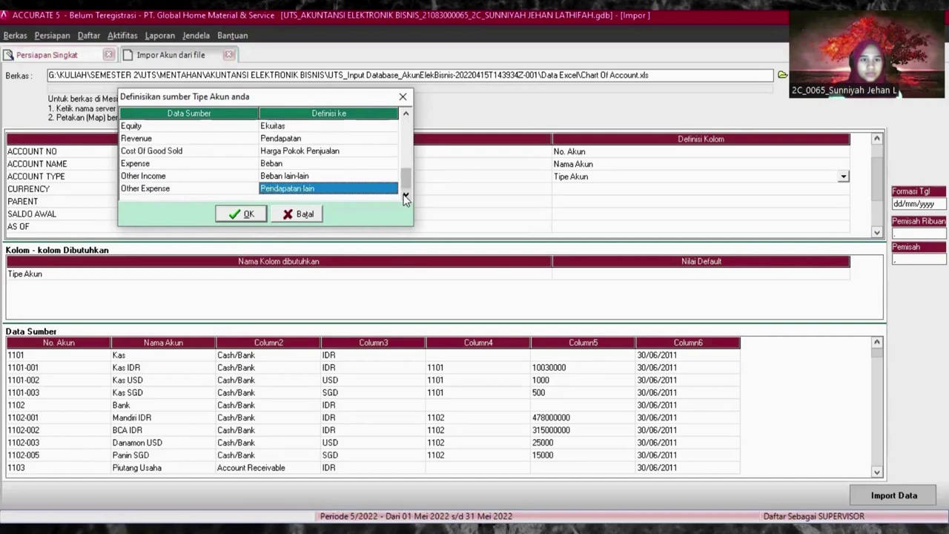
click(243, 215)
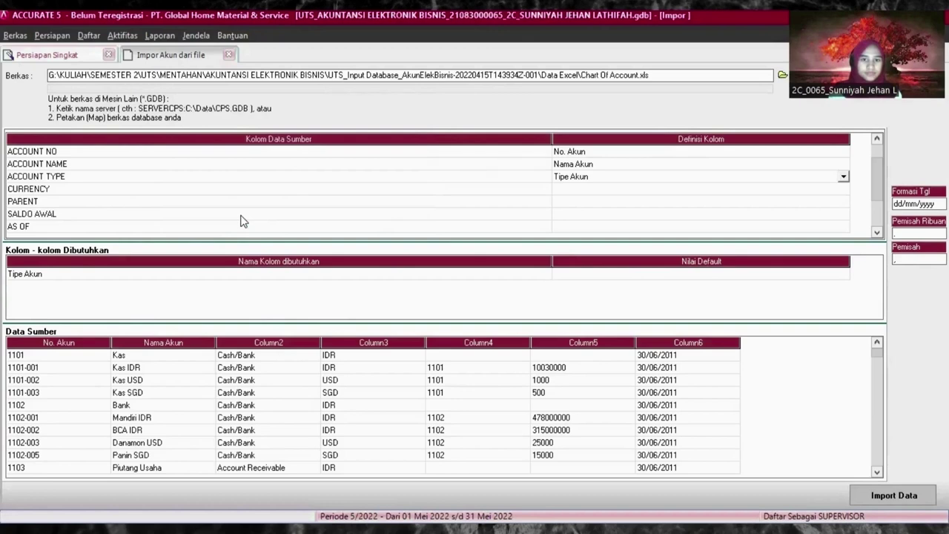
click(555, 191)
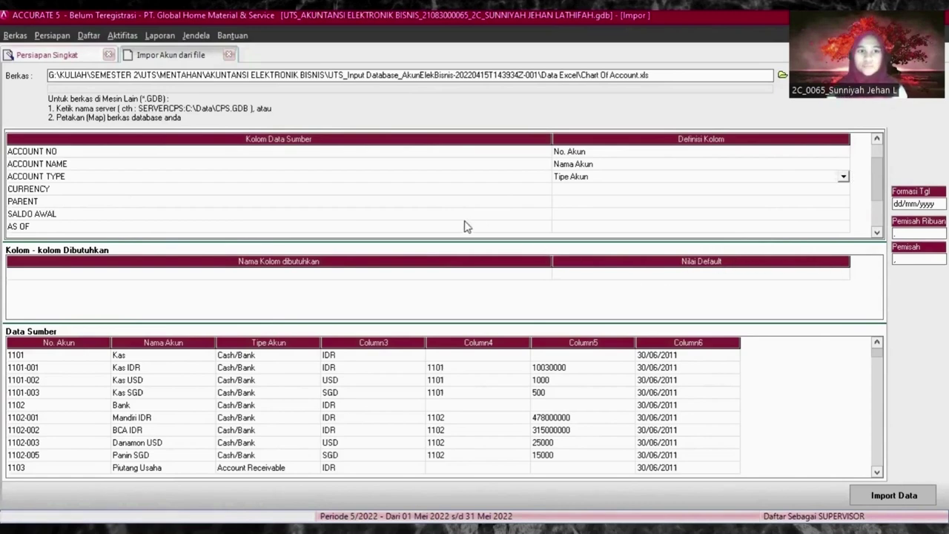
- Reopen the account type definitions by reassigning ACCOUNT TYPE to Tipe Akun, and redefine Other Income as Pendapatan lain
click(843, 177)
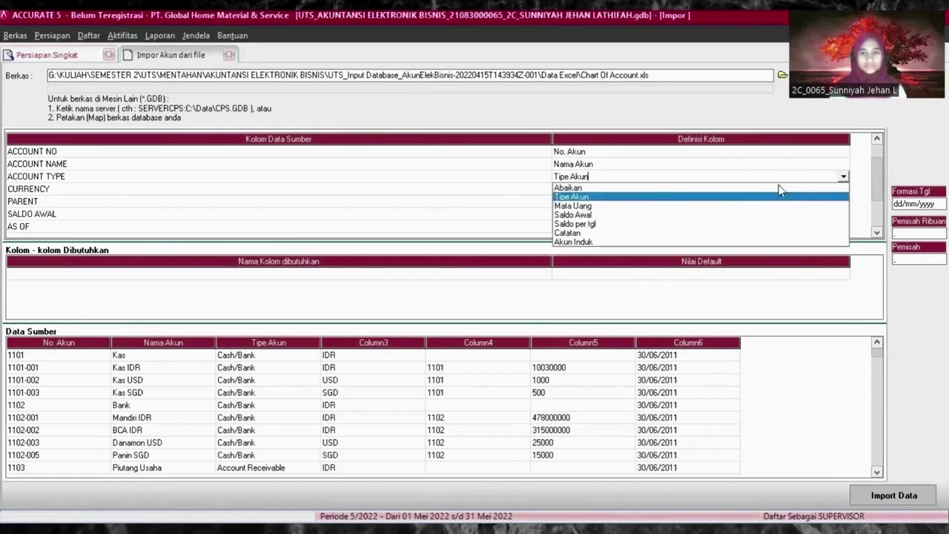
click(666, 197)
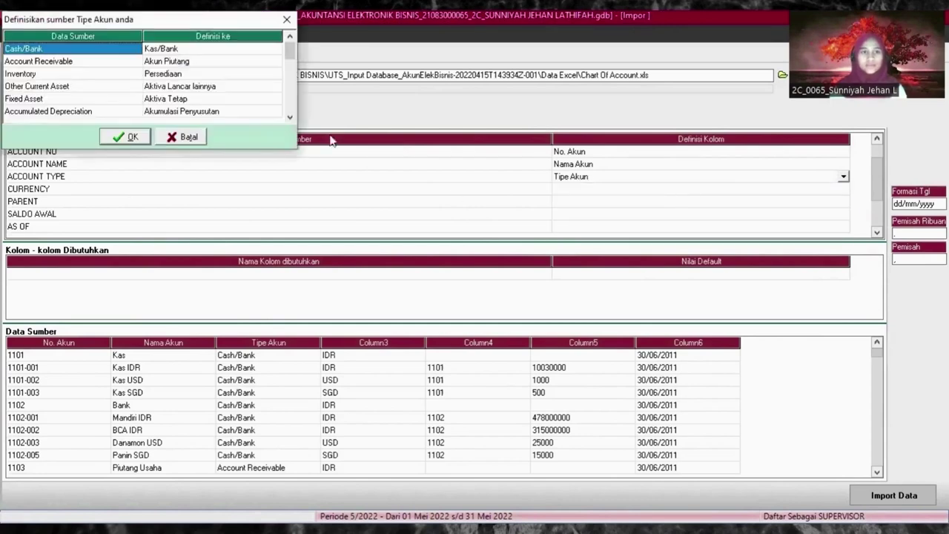
scroll(295, 106, down, 14)
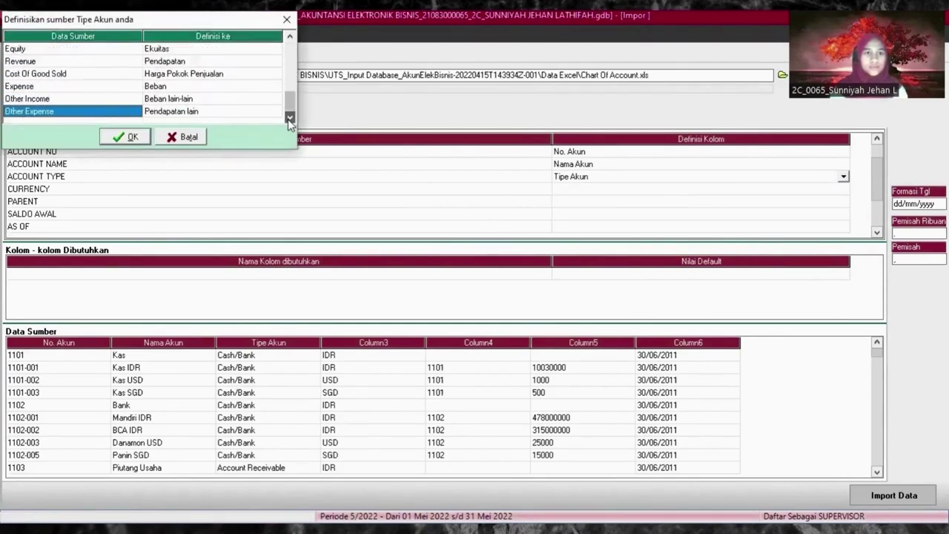
click(245, 100)
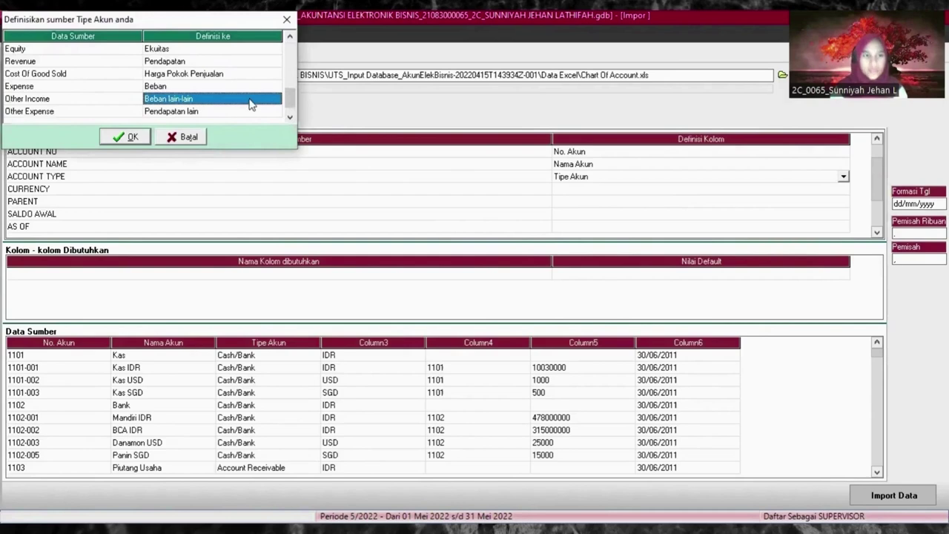
click(264, 97)
click(275, 99)
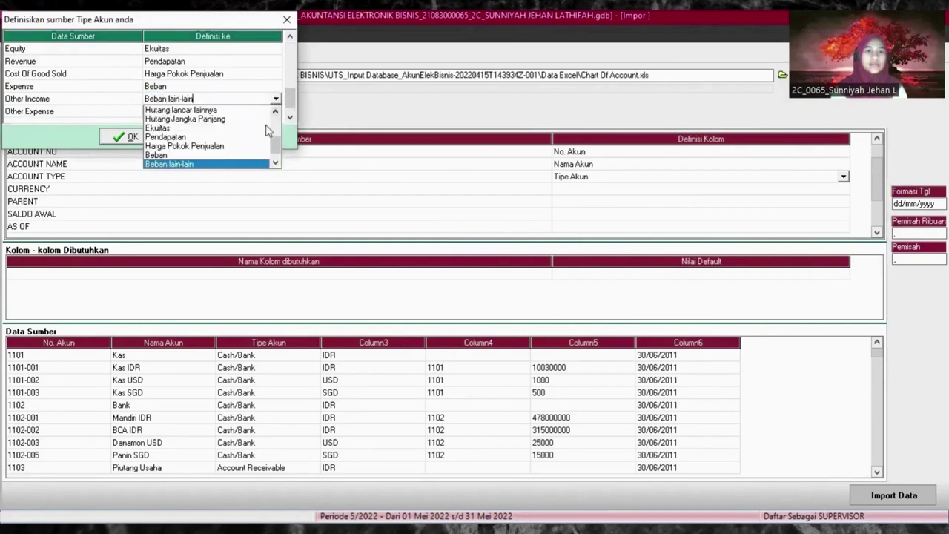
click(274, 163)
click(274, 164)
click(218, 164)
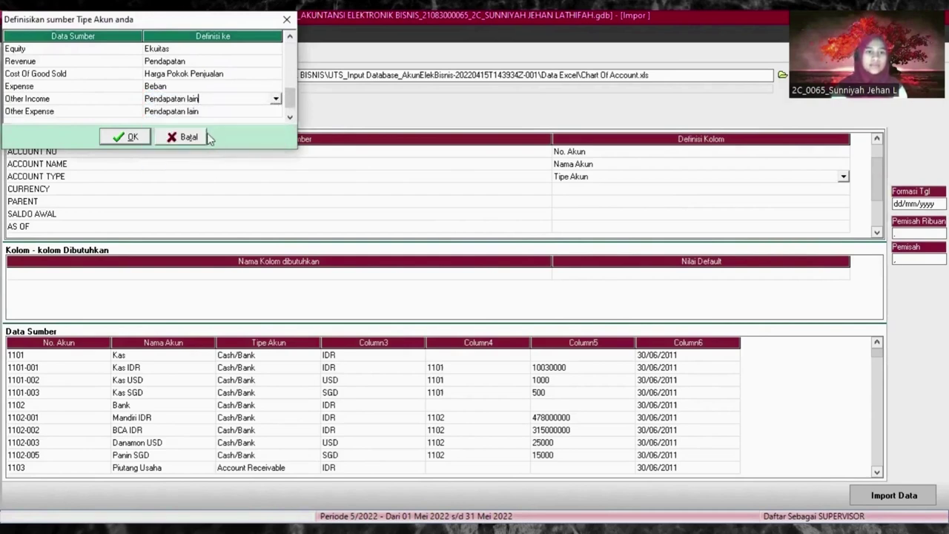
- Redefine the source account type Other Expense as Beban lain-lain and accept the account type definitions
click(239, 111)
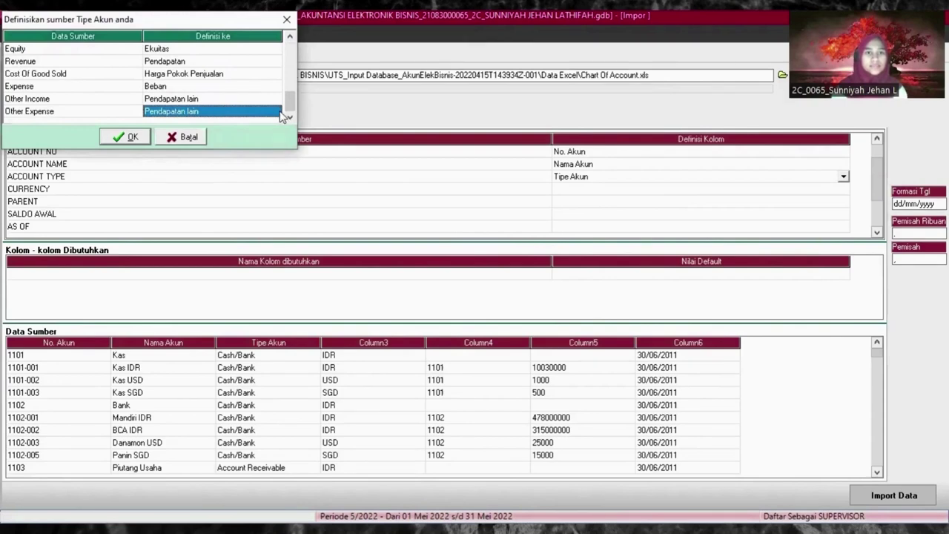
click(279, 112)
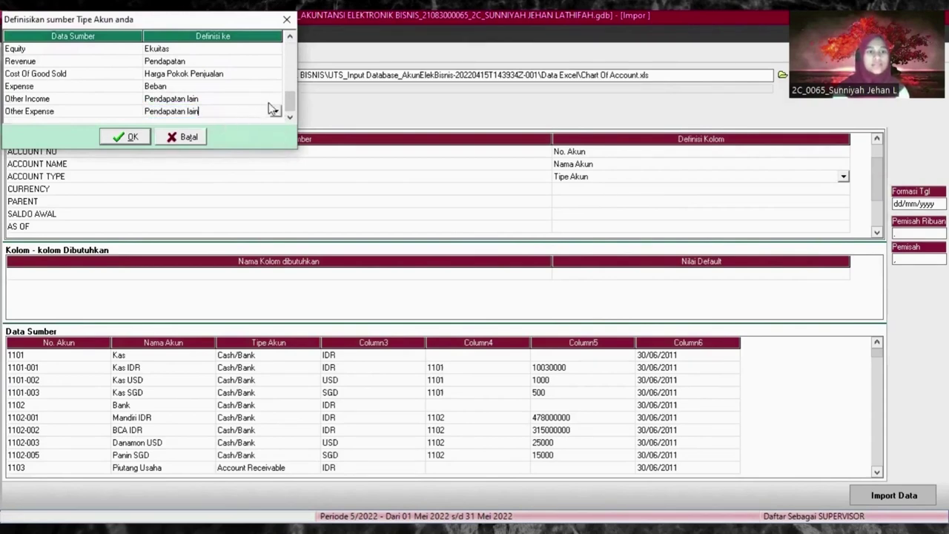
click(275, 111)
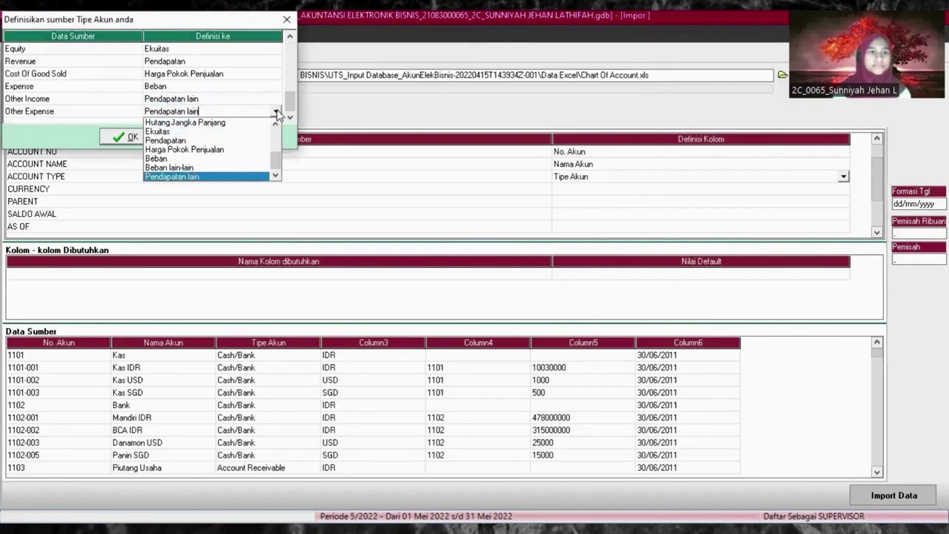
click(189, 168)
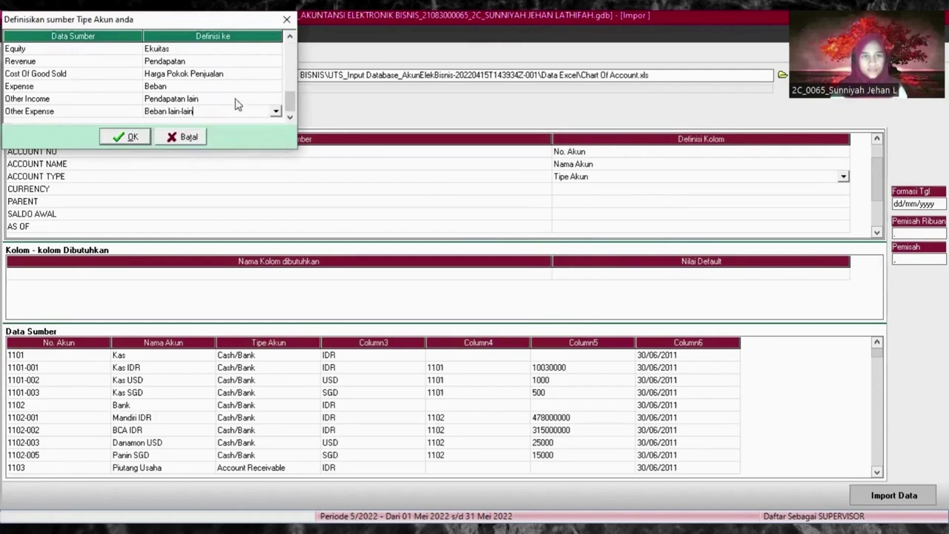
click(122, 135)
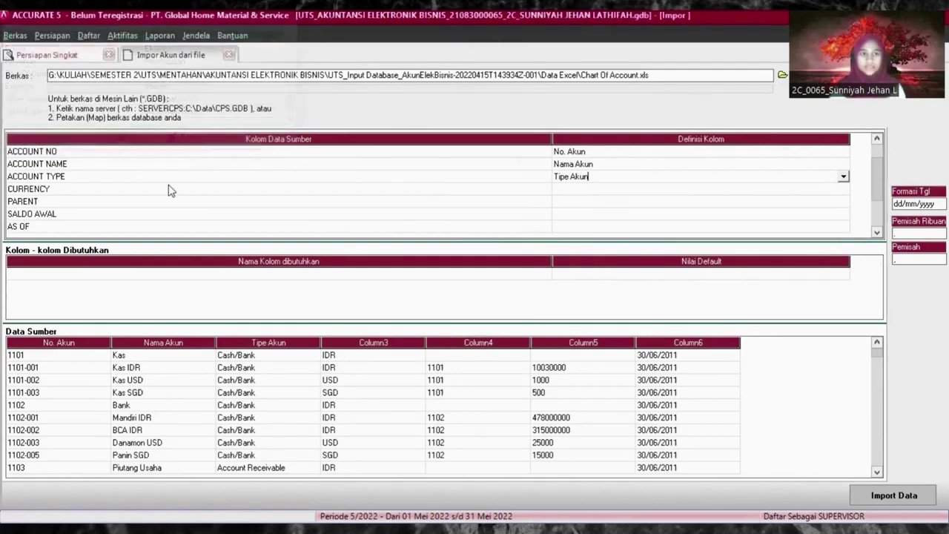
- Map the source column CURRENCY to Mata Uang
click(567, 194)
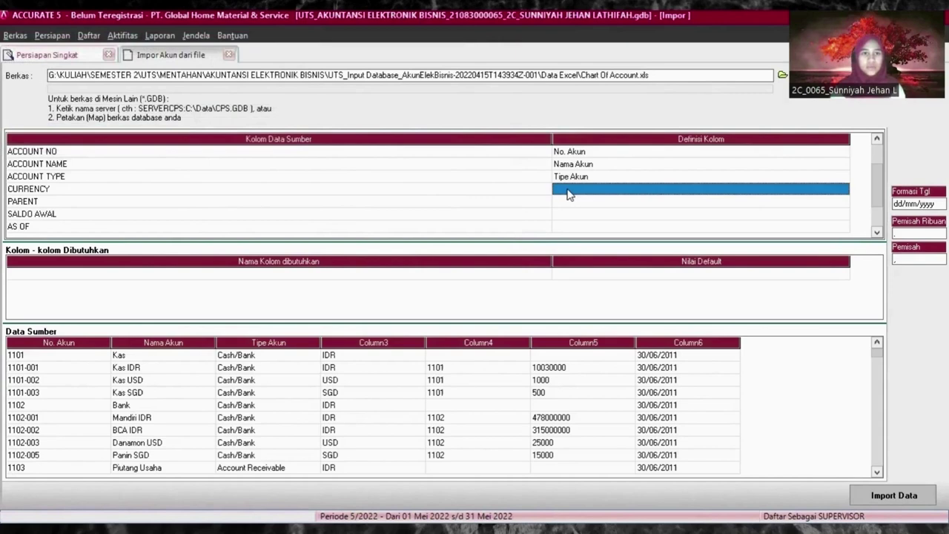
click(838, 193)
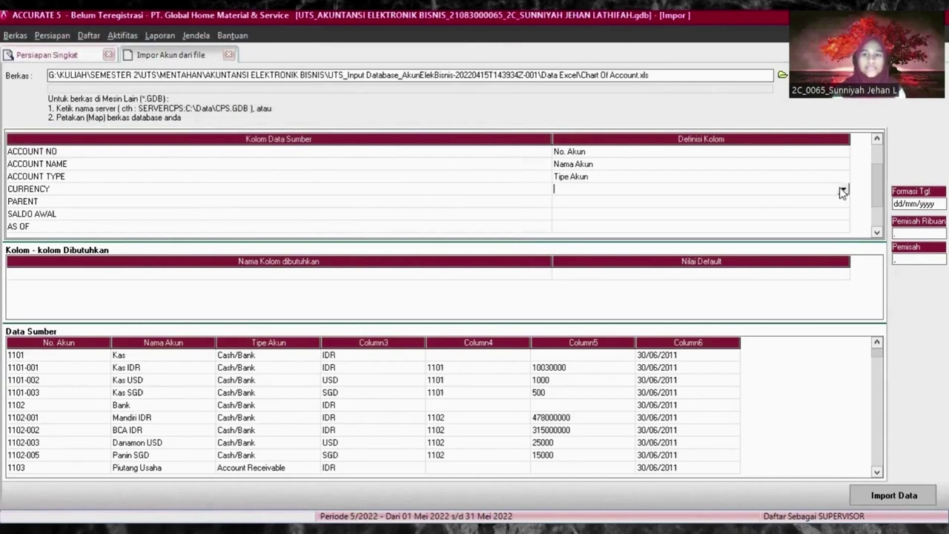
click(842, 189)
click(591, 213)
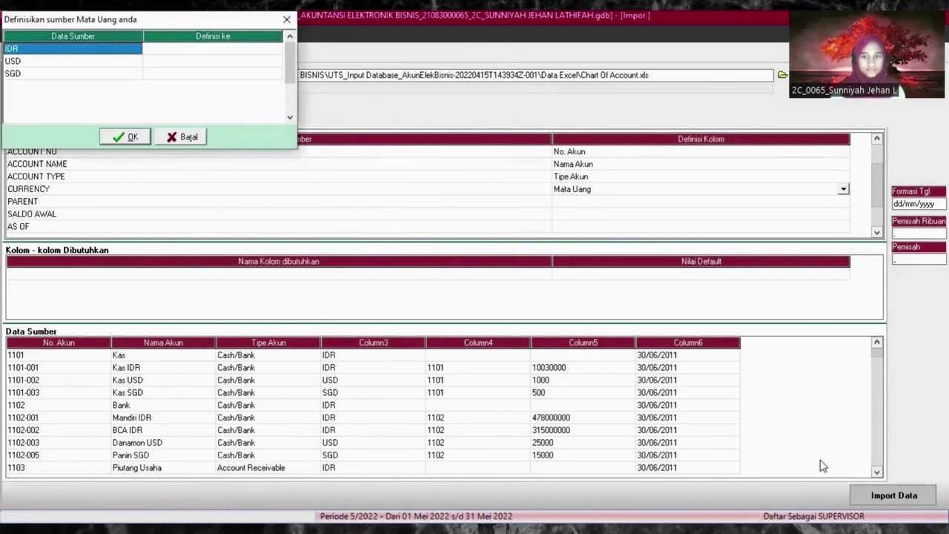
click(531, 281)
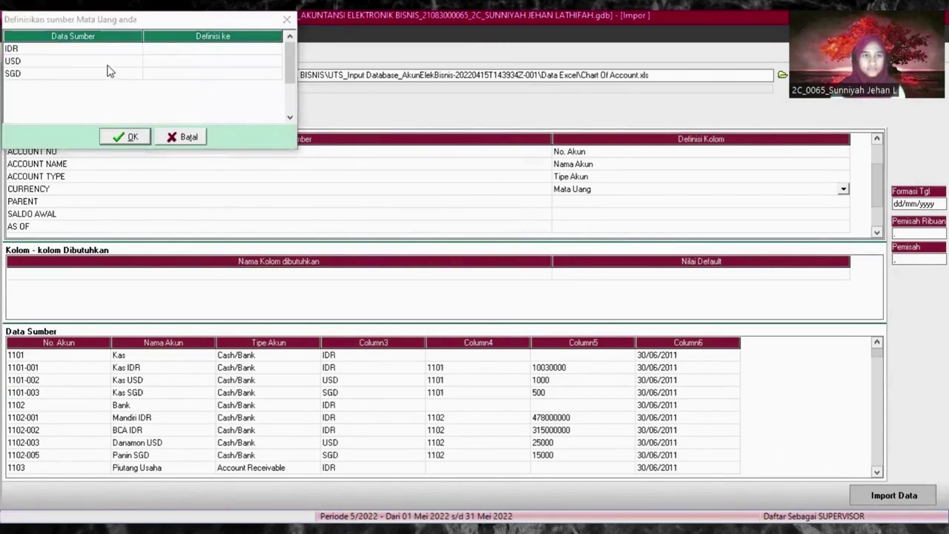
- Define the source currencies IDR, USD and SGD as IDR, USD and SGD respectively, and accept the currency definitions
click(177, 47)
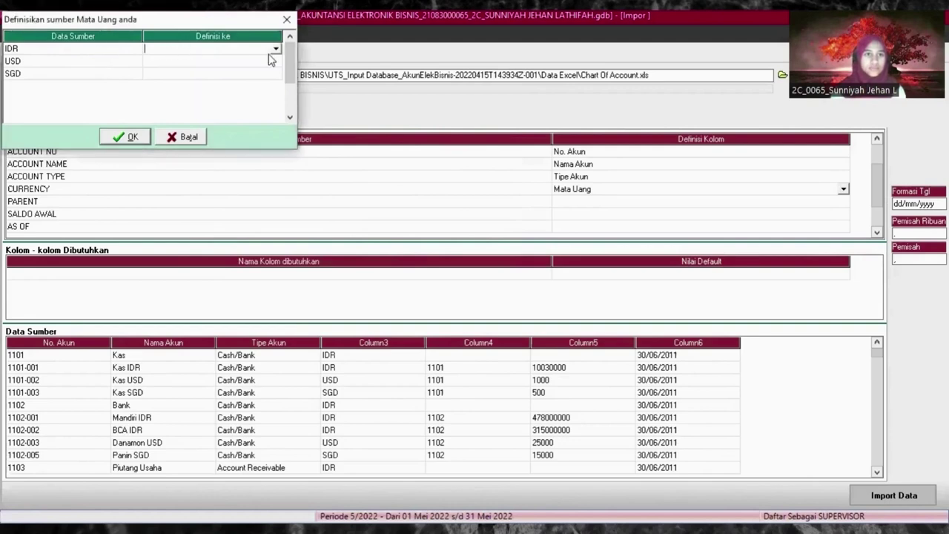
click(275, 52)
click(198, 60)
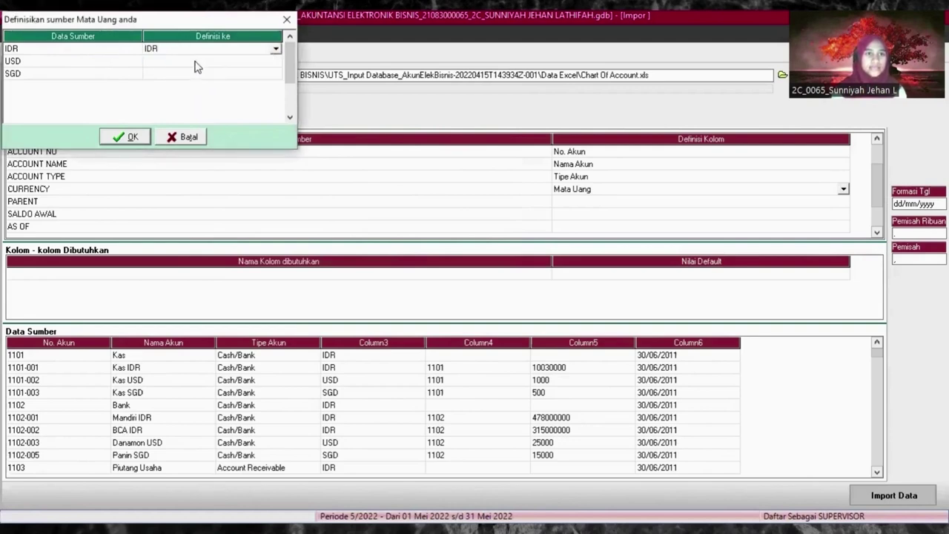
click(187, 63)
click(266, 64)
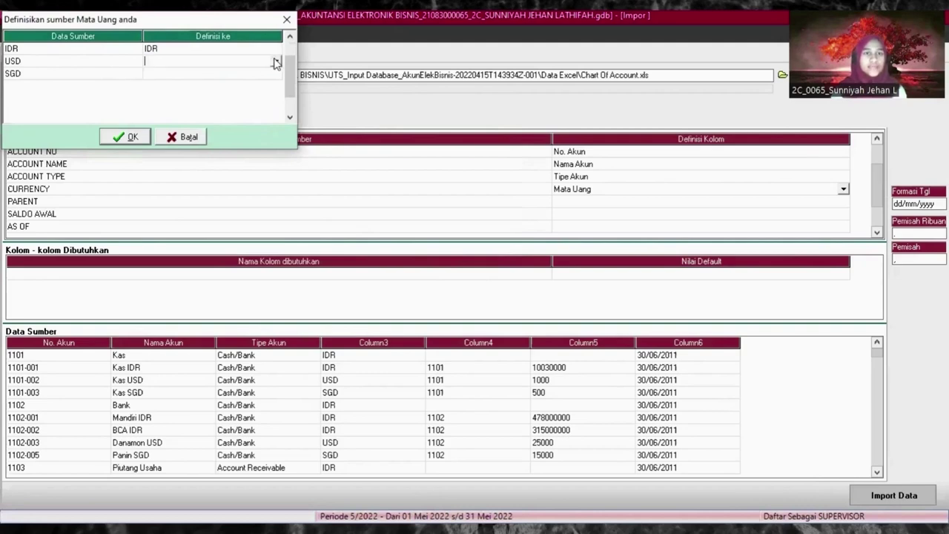
click(274, 64)
click(186, 79)
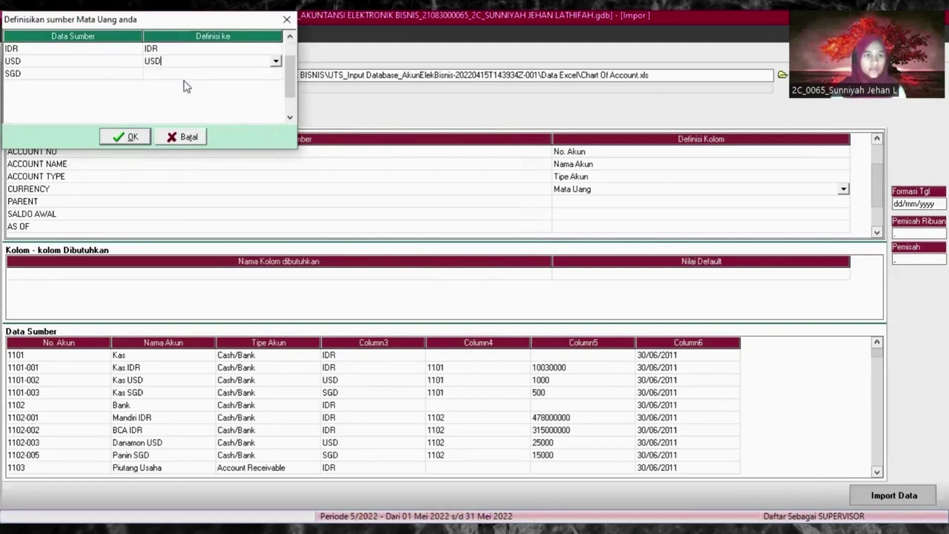
click(181, 77)
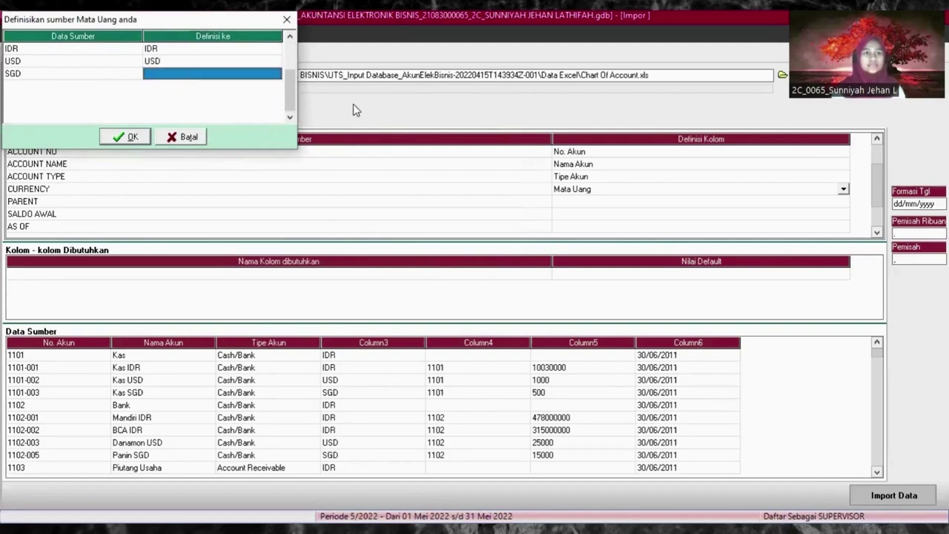
click(352, 124)
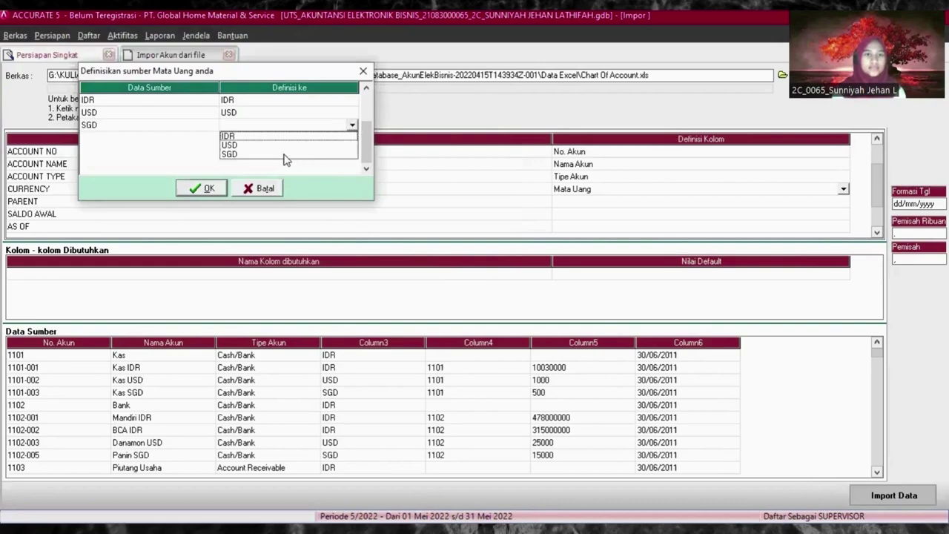
click(285, 154)
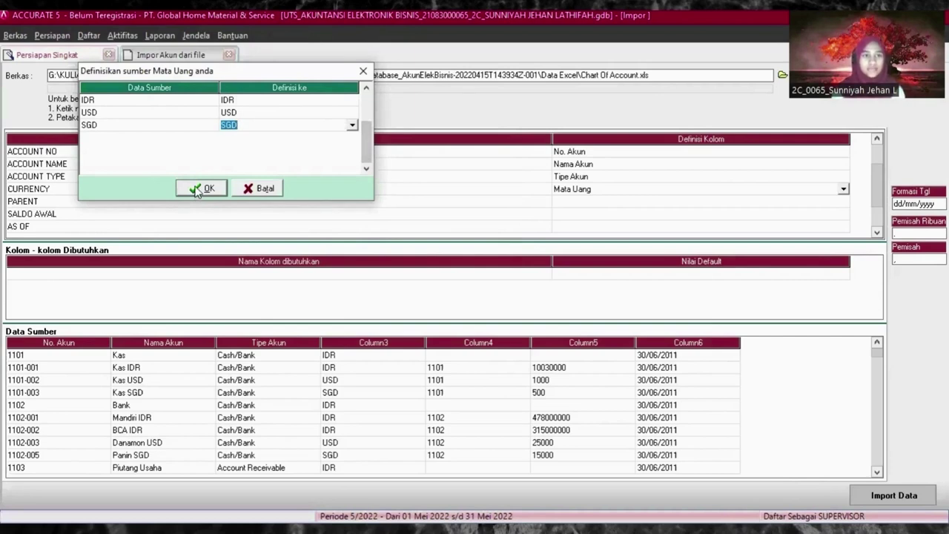
click(197, 190)
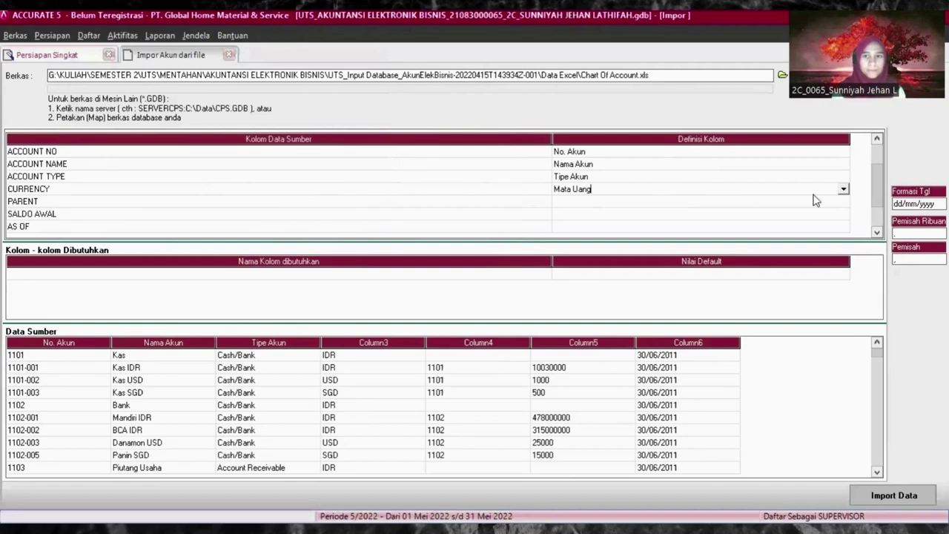
- Map PARENT to Akun Induk, SALDO AWAL to Saldo Awal and AS OF to Abaikan, and import the chart of accounts
click(842, 189)
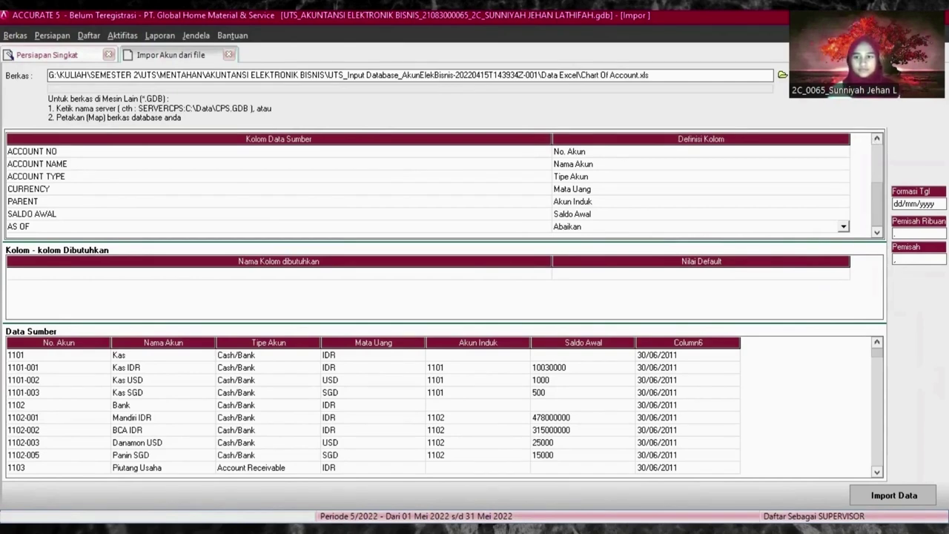
key(Return)
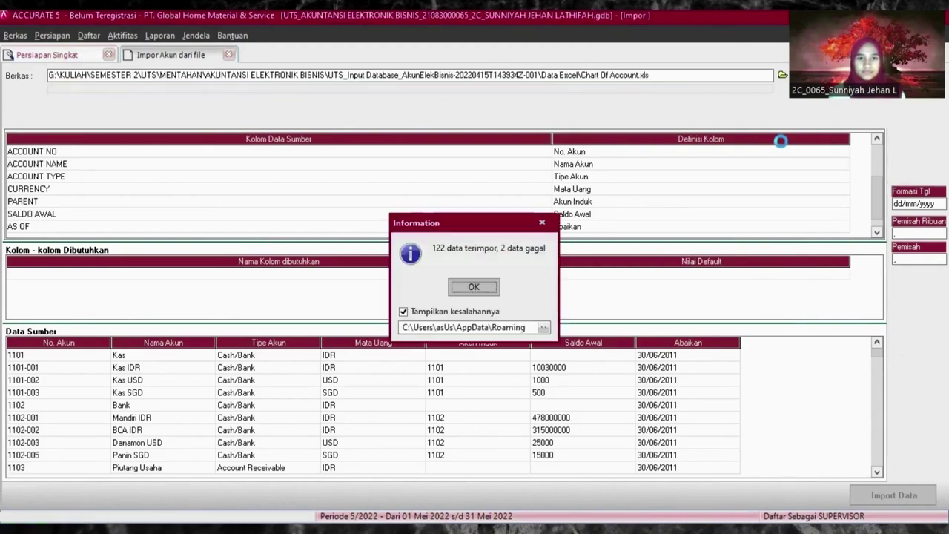
click(488, 288)
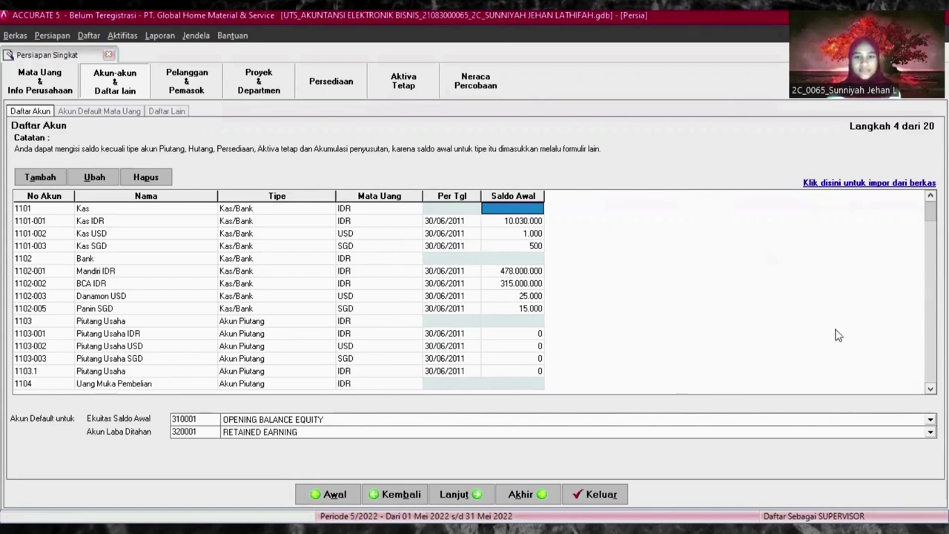
- Advance the quick setup past the account list and IDR default accounts to Daftar Lain, and check the payment terms in the PDF assignment
click(458, 494)
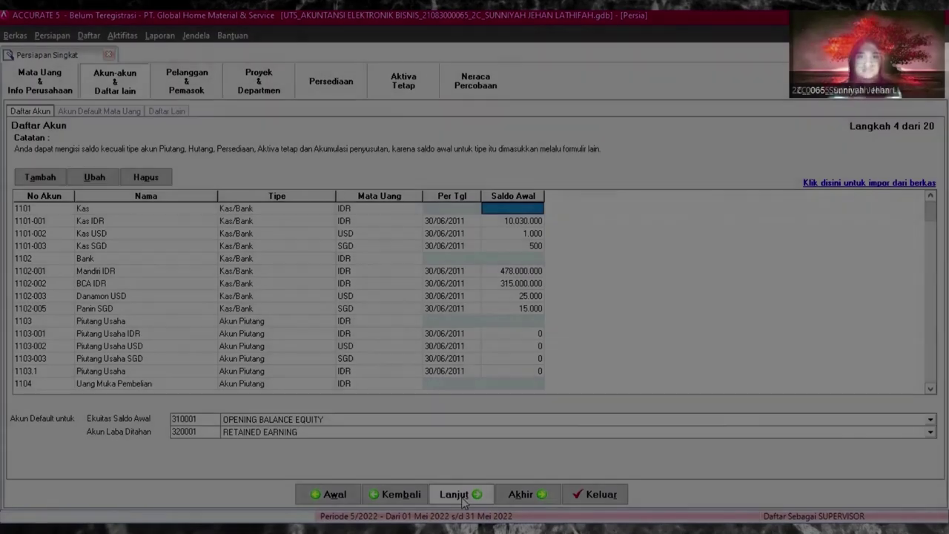
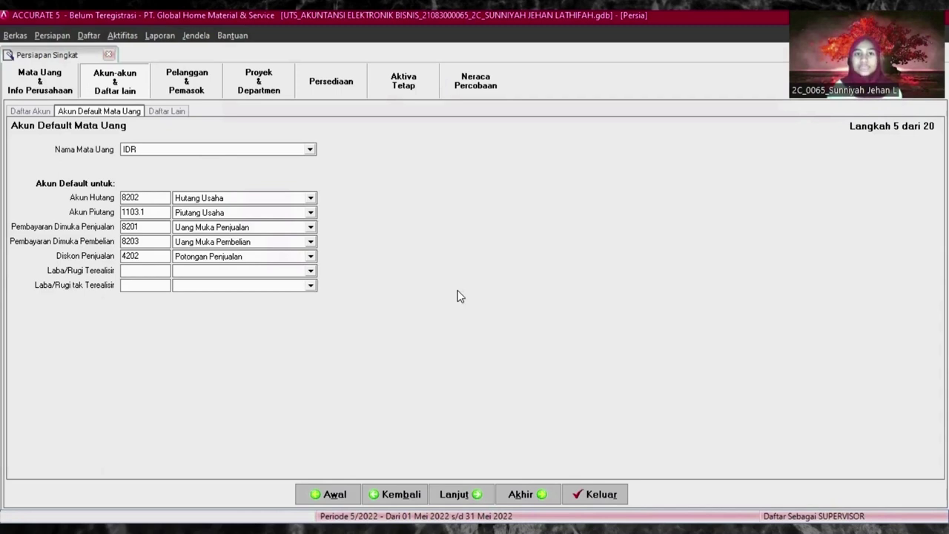
click(459, 495)
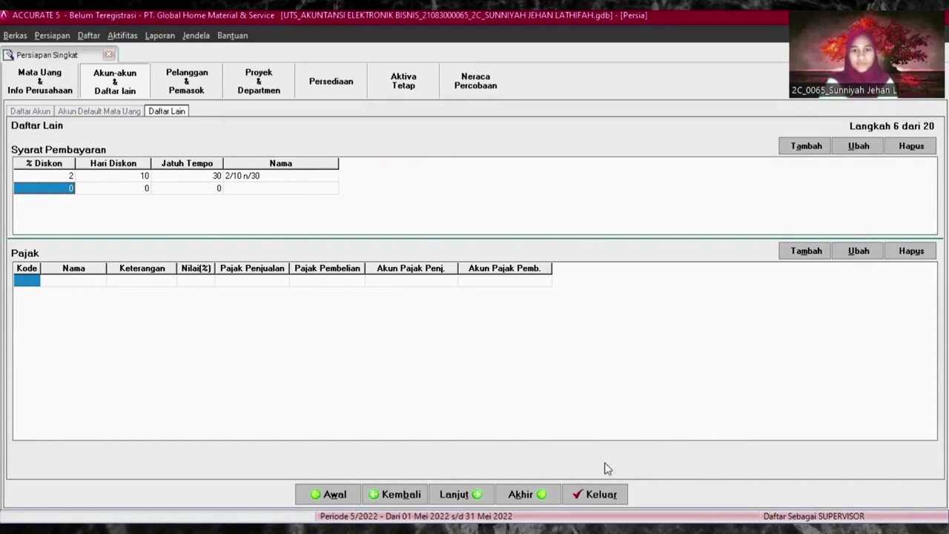
key(alt+Tab)
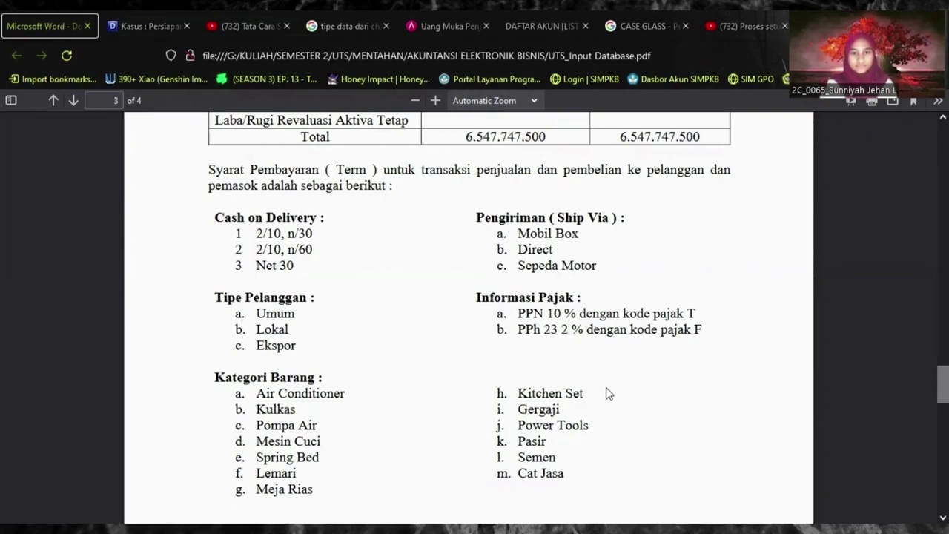
key(alt+Tab)
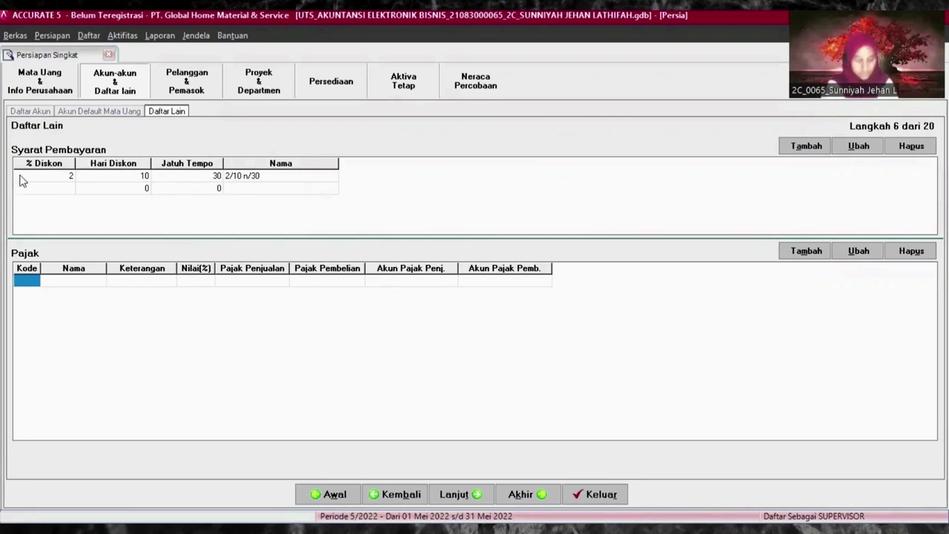
- Add a payment term named 2/10 n/60 with a 2% discount, 10 discount days and a due period of 60 days
text(2)
click(143, 190)
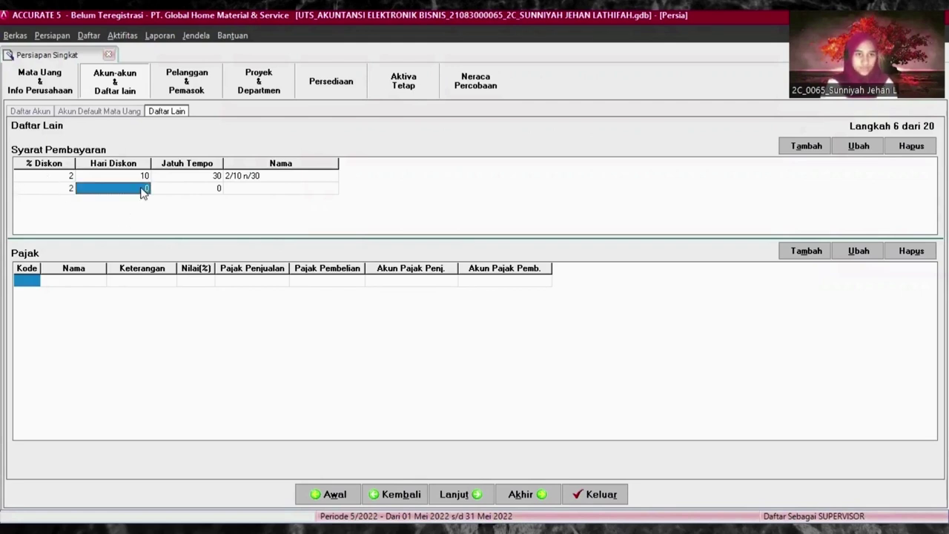
text(10)
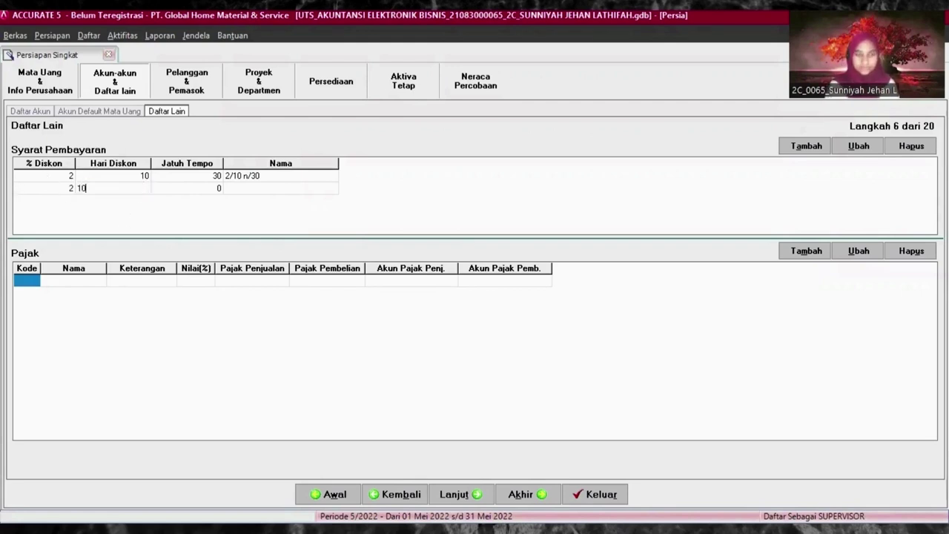
click(211, 190)
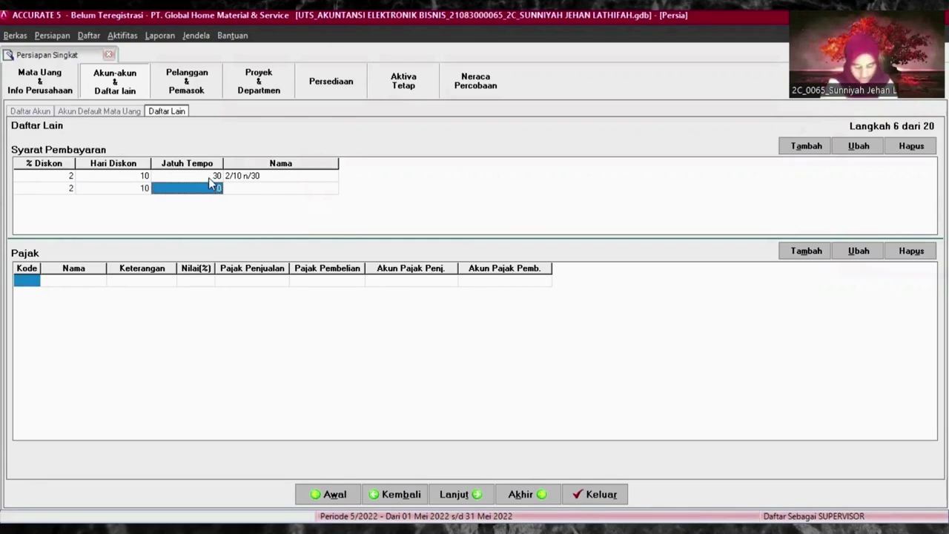
text(60)
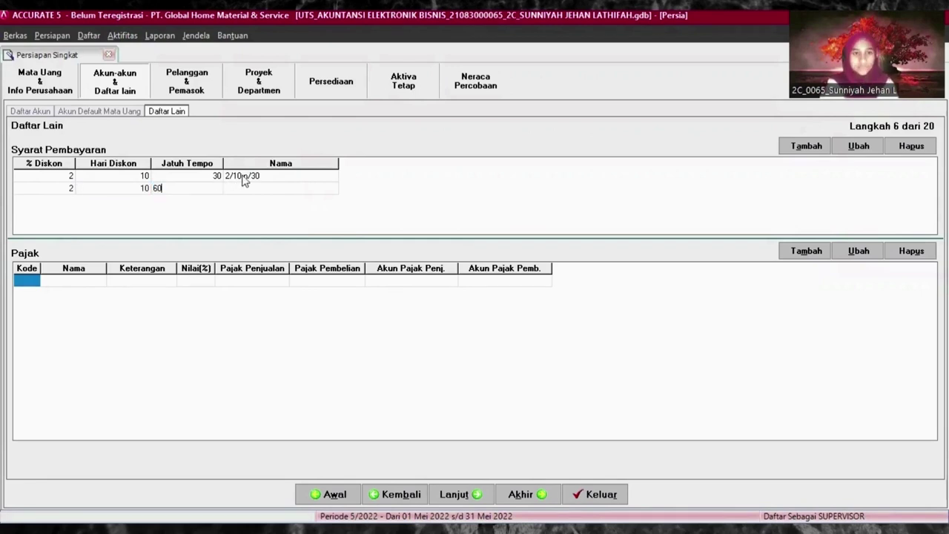
click(250, 189)
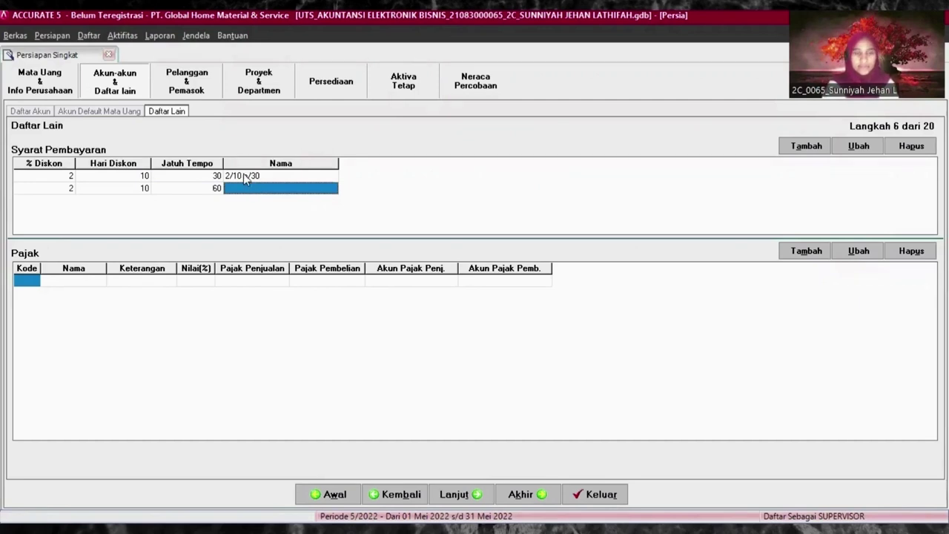
key(Down)
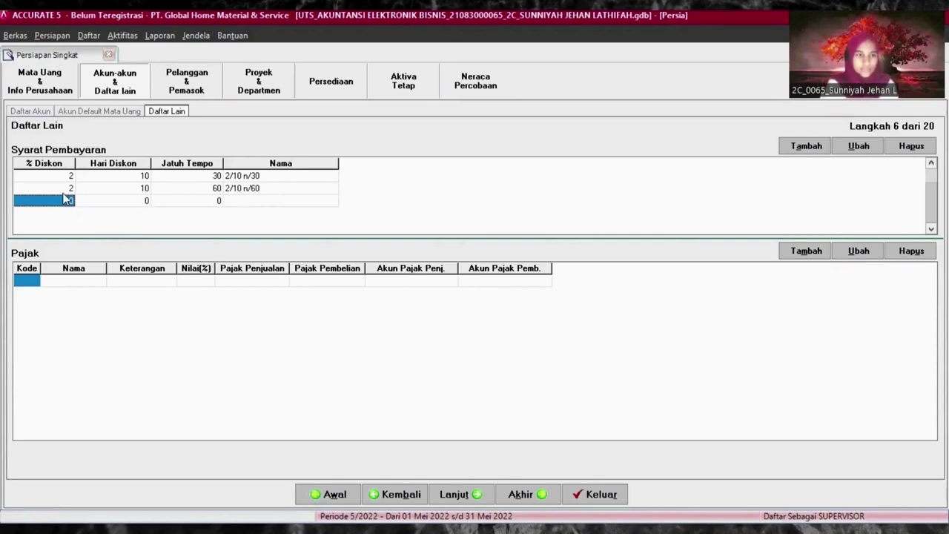
- Add a payment term named Net 30 with no discount and a due period of 30 days
click(130, 204)
click(194, 201)
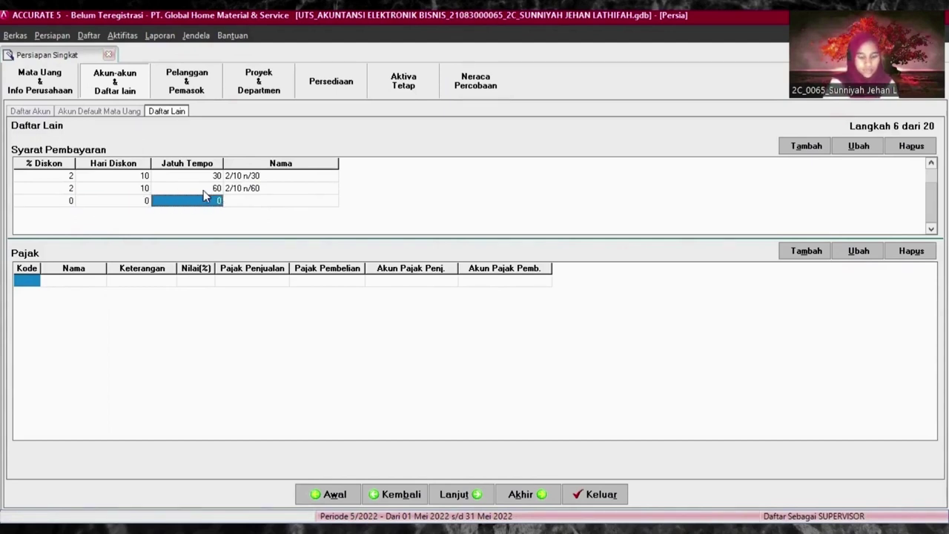
text(30)
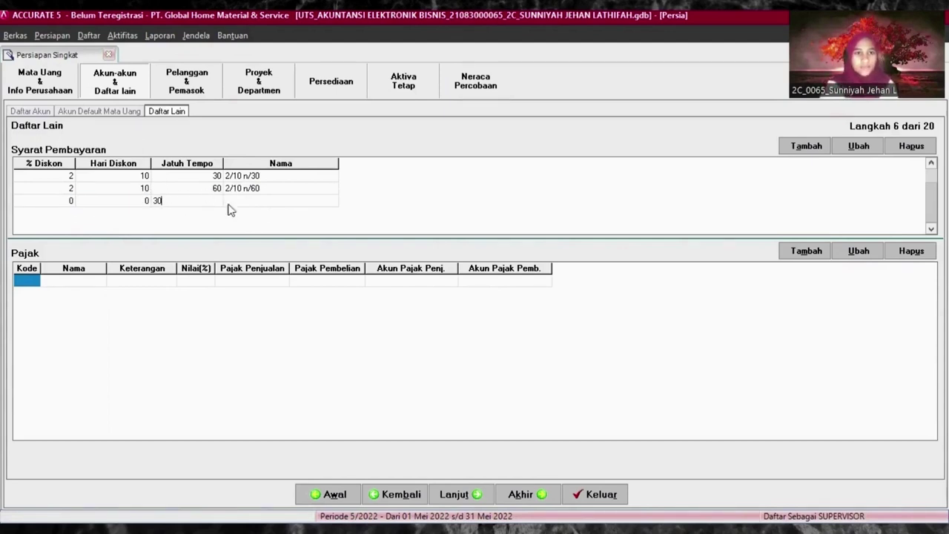
click(239, 204)
text(Net 30)
key(Return)
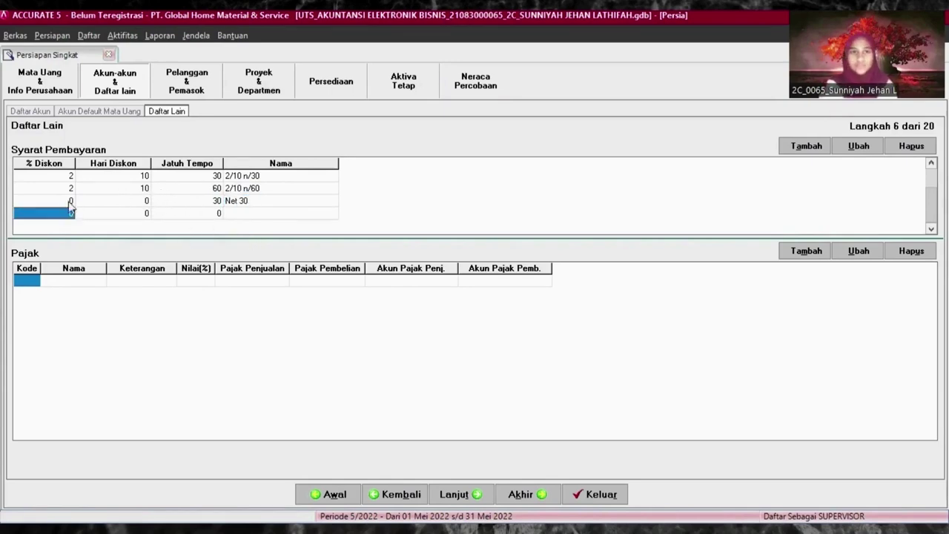
key(Escape)
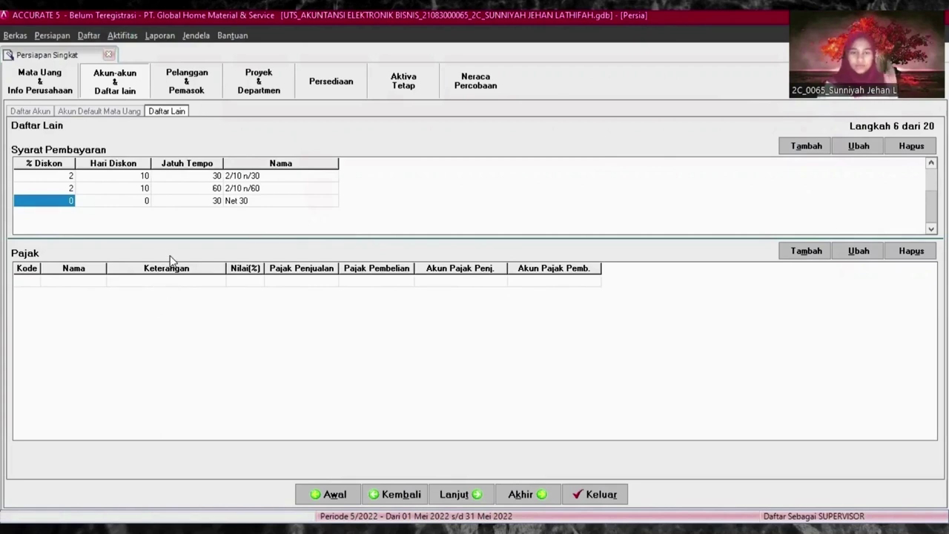
- Start the first tax entry in the Pajak list with code T and name PPN
click(40, 279)
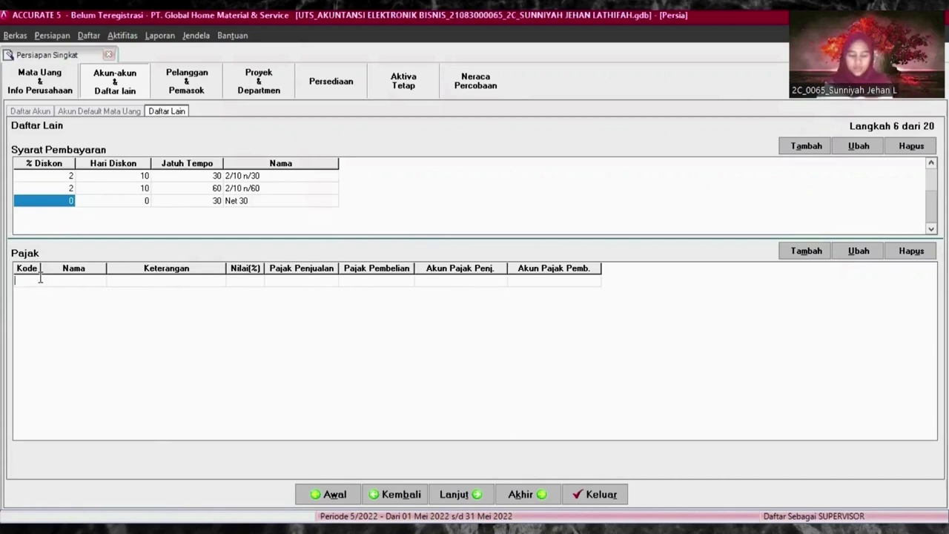
text(T)
click(68, 281)
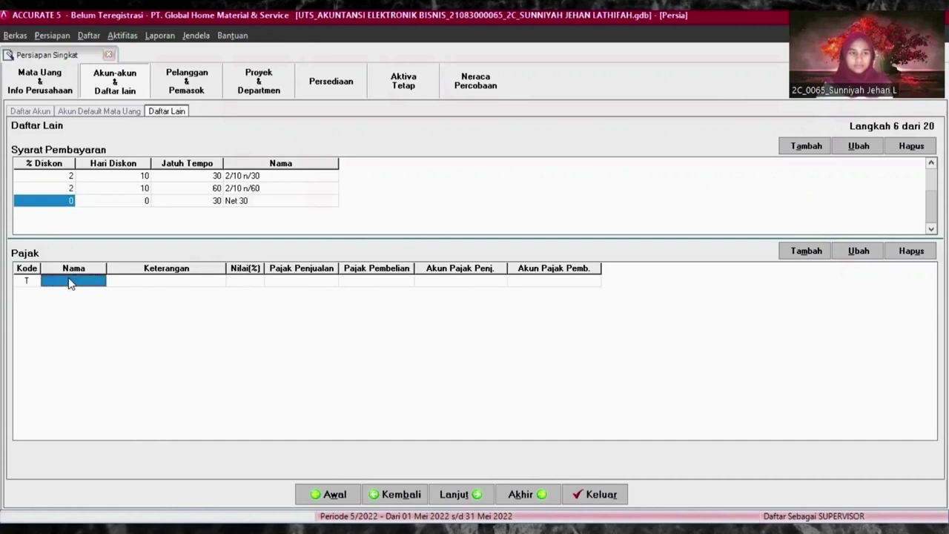
text(PPV)
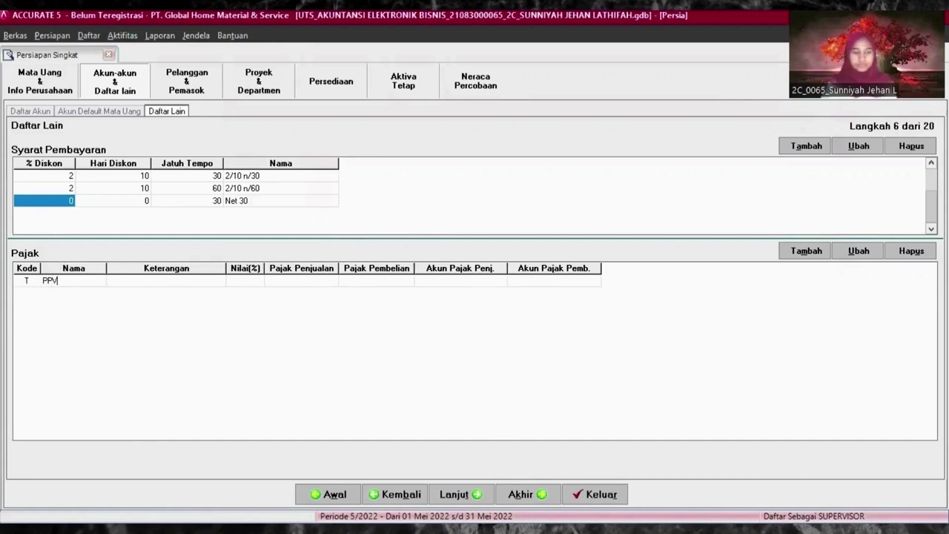
key(BackSpace)
text(N)
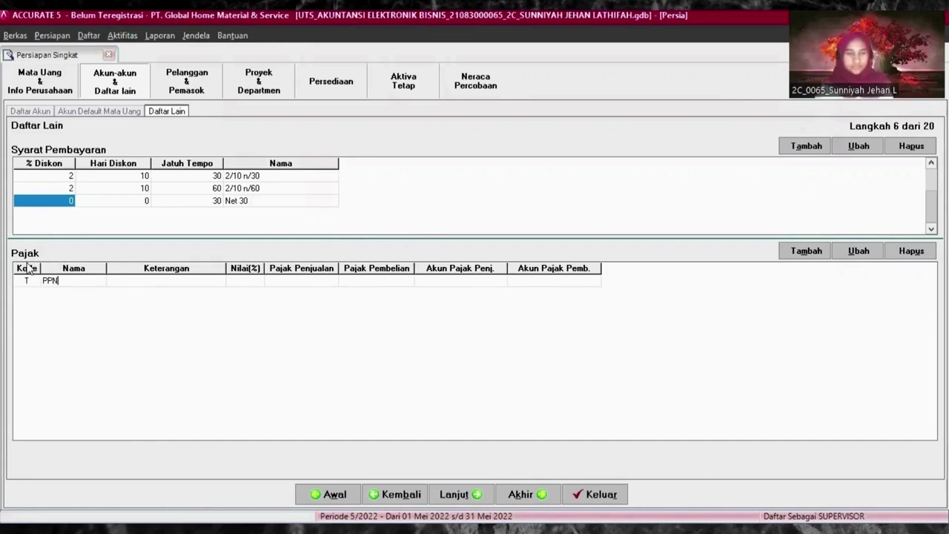
- Describe the PPN tax as PAJAK PERTAMBAHAN NILAI and set its rate to 10%
click(117, 281)
text(PAJAK)
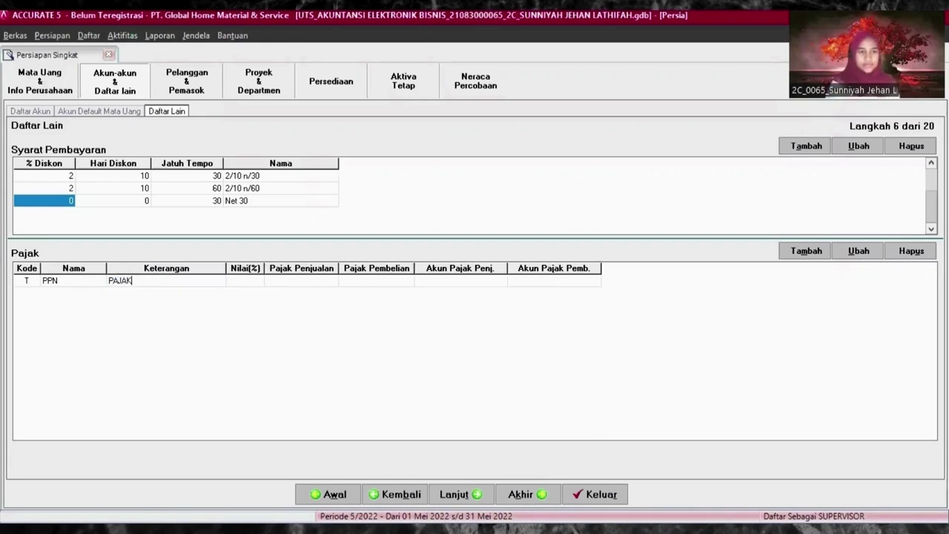
text( (E)
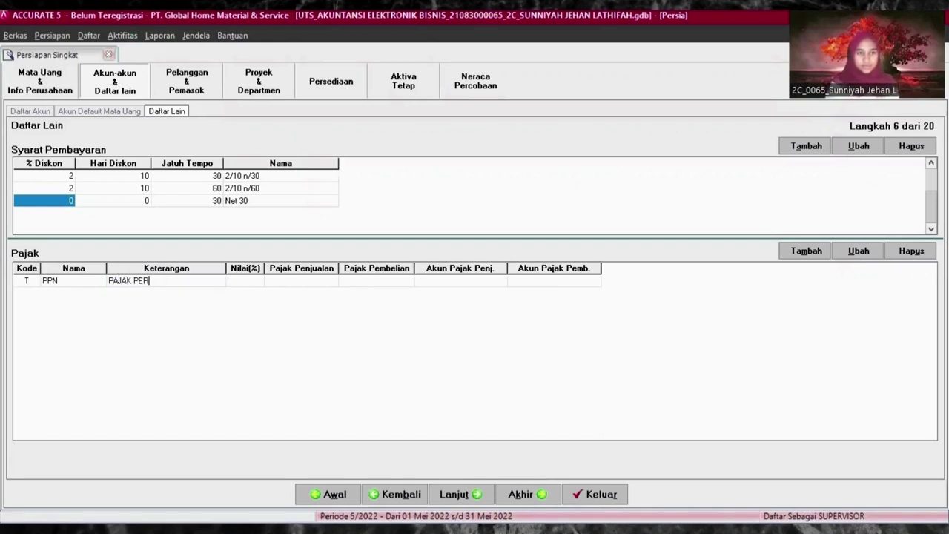
text(RTAMBAHAN )
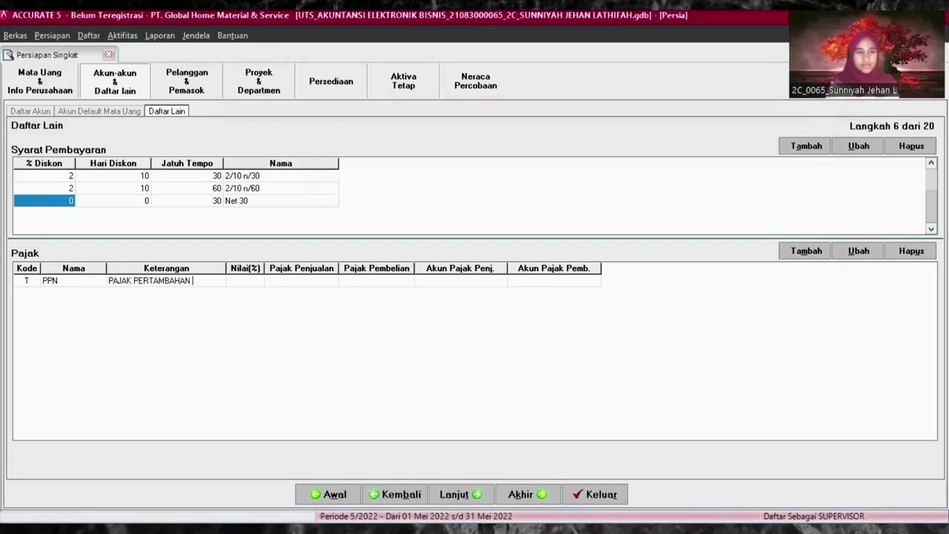
text(NILAI)
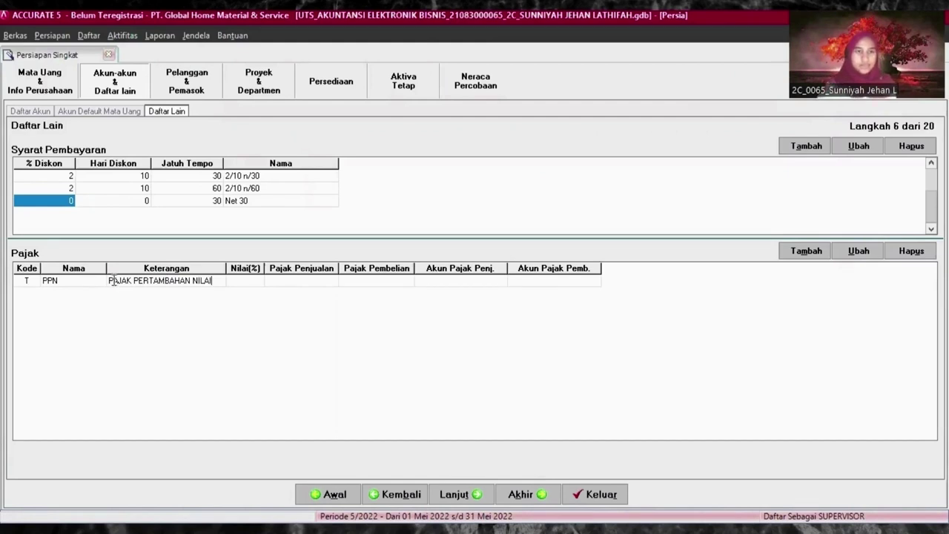
click(235, 285)
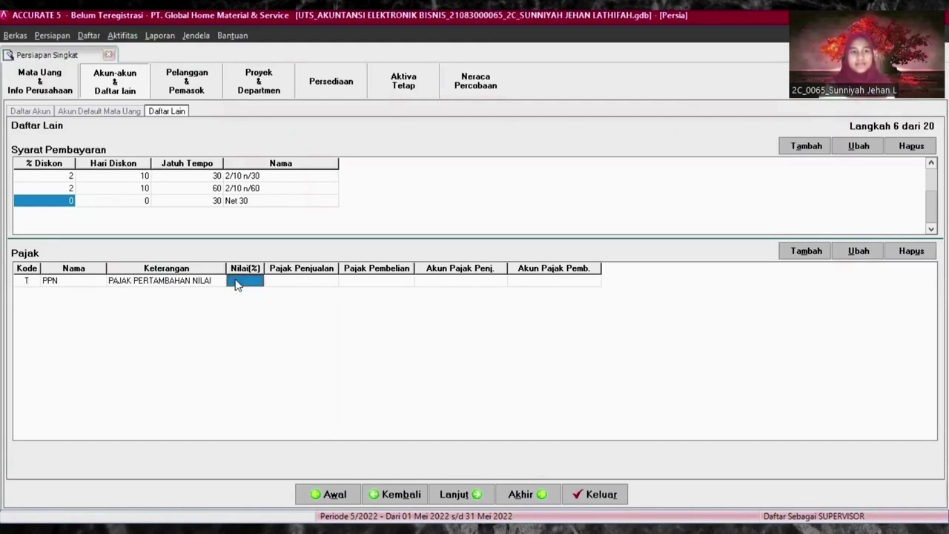
text(10)
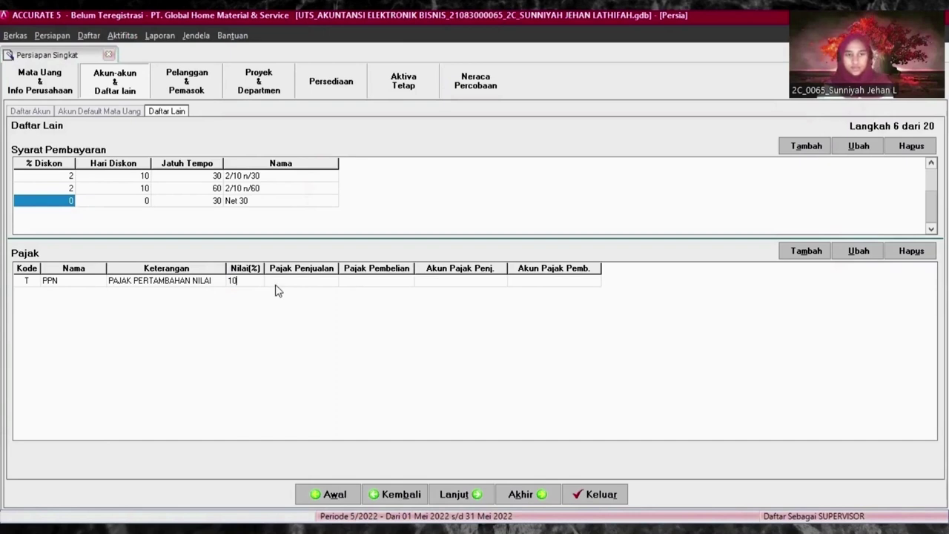
- Assign ledger account 2103 as the sales tax and 1107 as the purchase tax for PPN, and complete the row
click(282, 287)
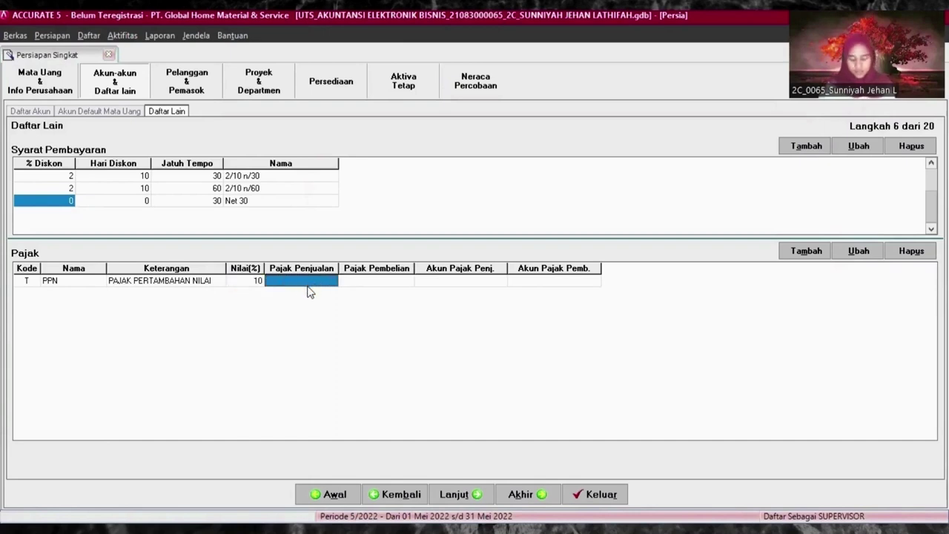
click(308, 289)
text(2103)
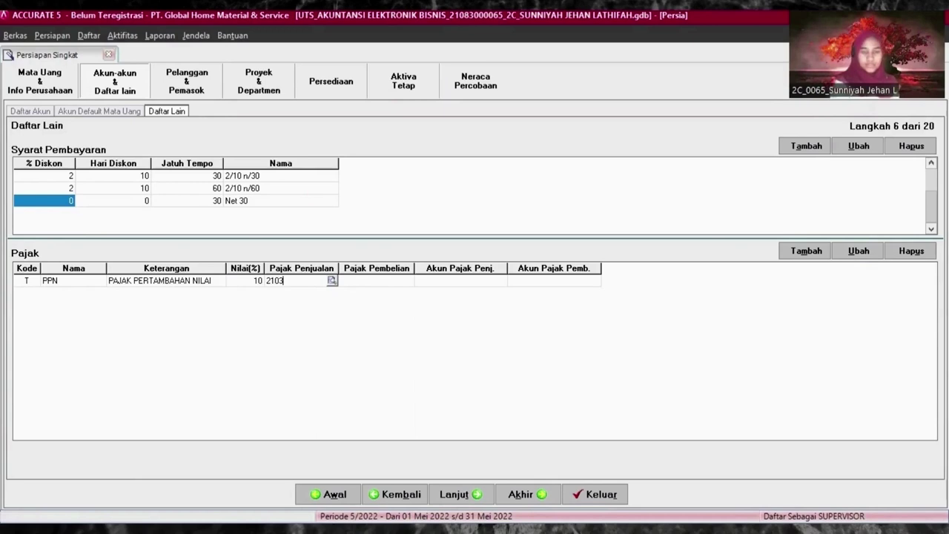
key(Tab)
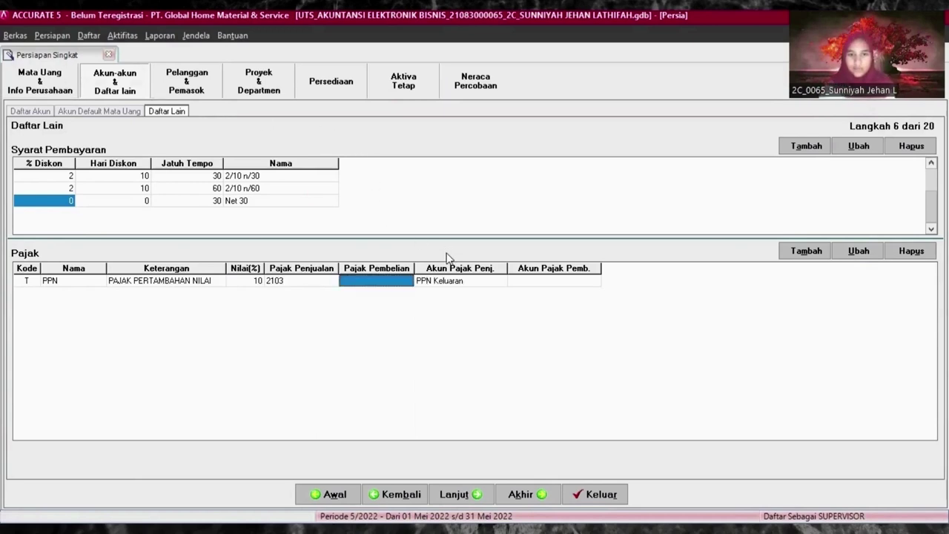
click(362, 281)
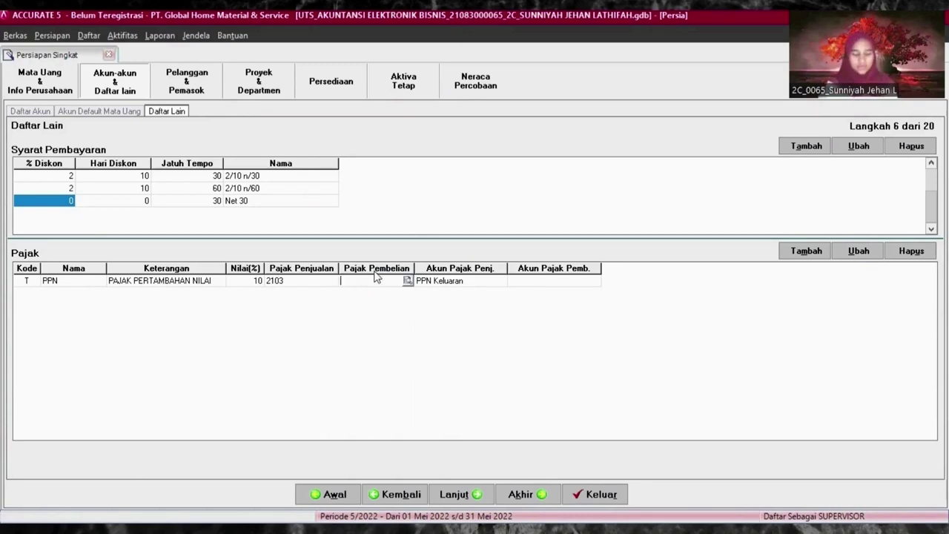
text(1107)
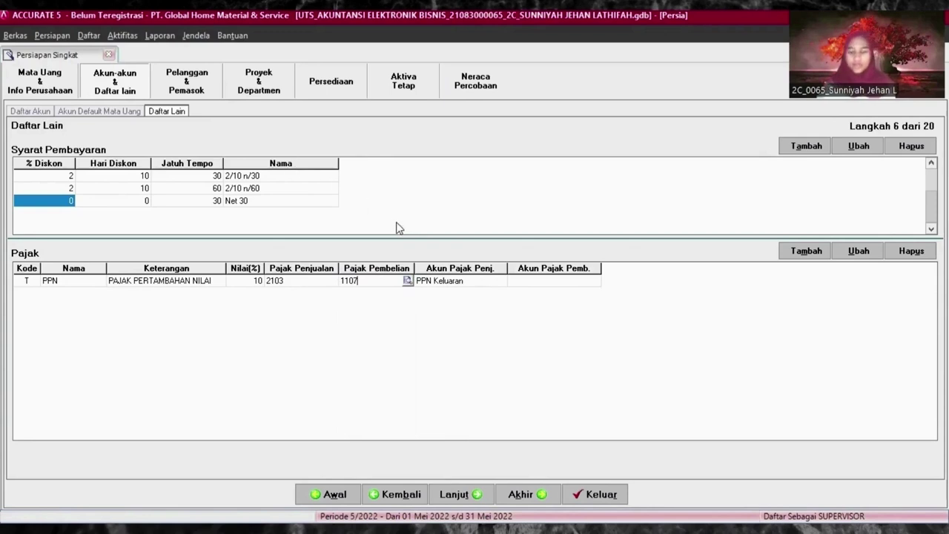
key(Return)
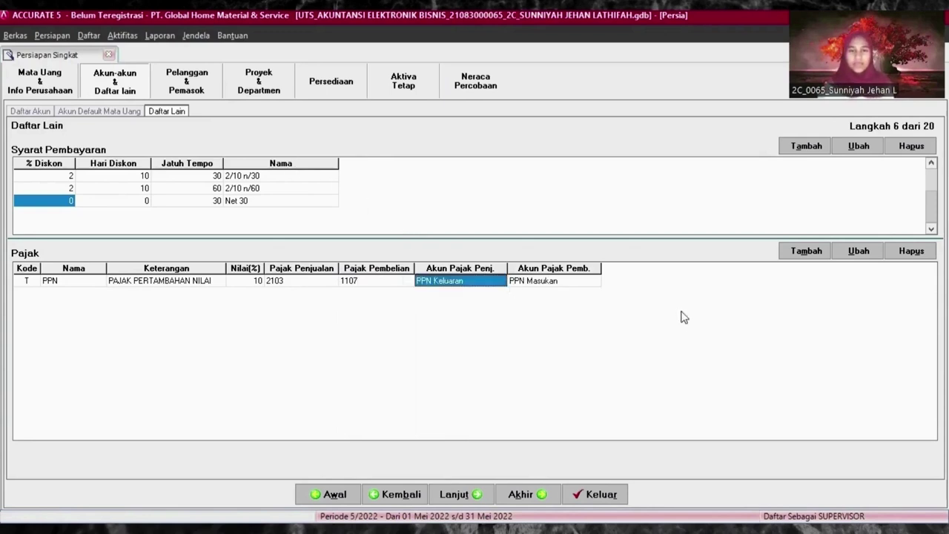
click(576, 284)
key(Return)
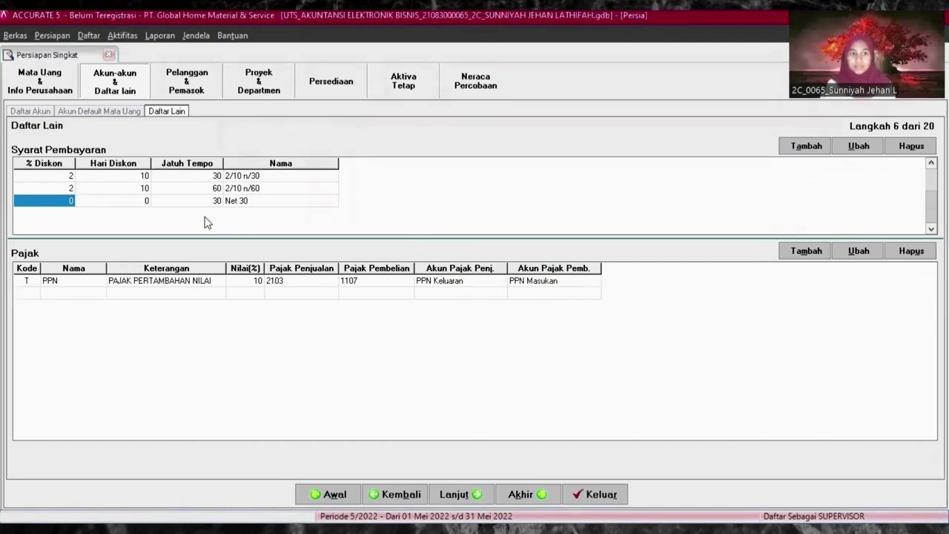
- Start a second tax entry in the Pajak list with code F and name PPh 23
click(32, 290)
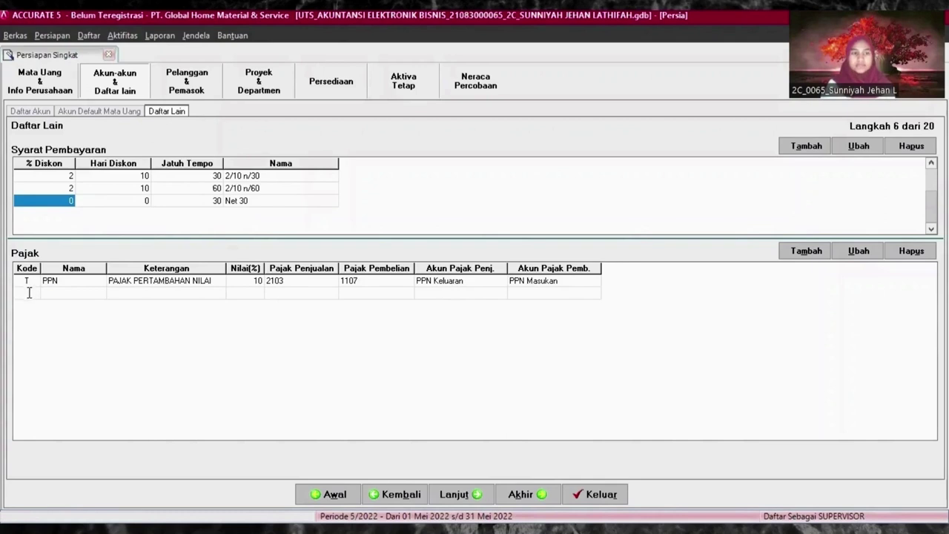
text(F)
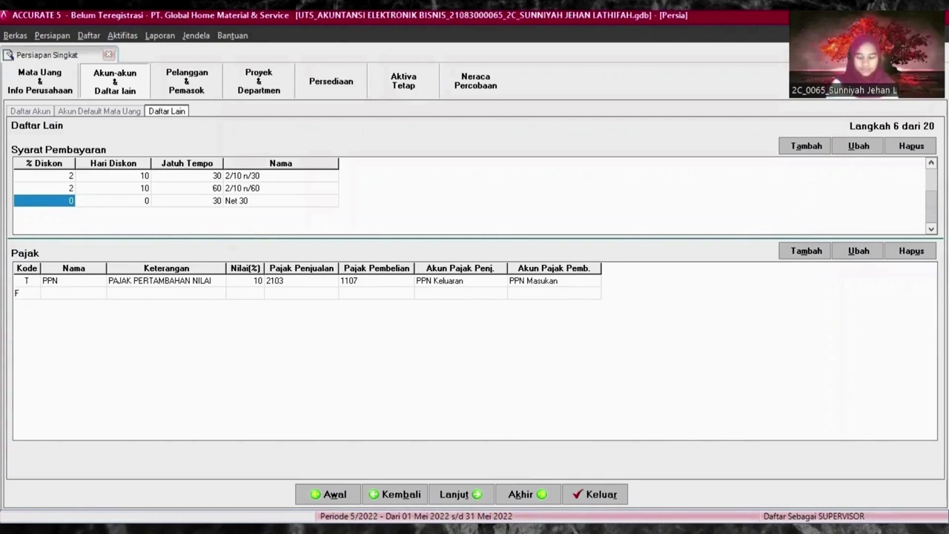
click(75, 292)
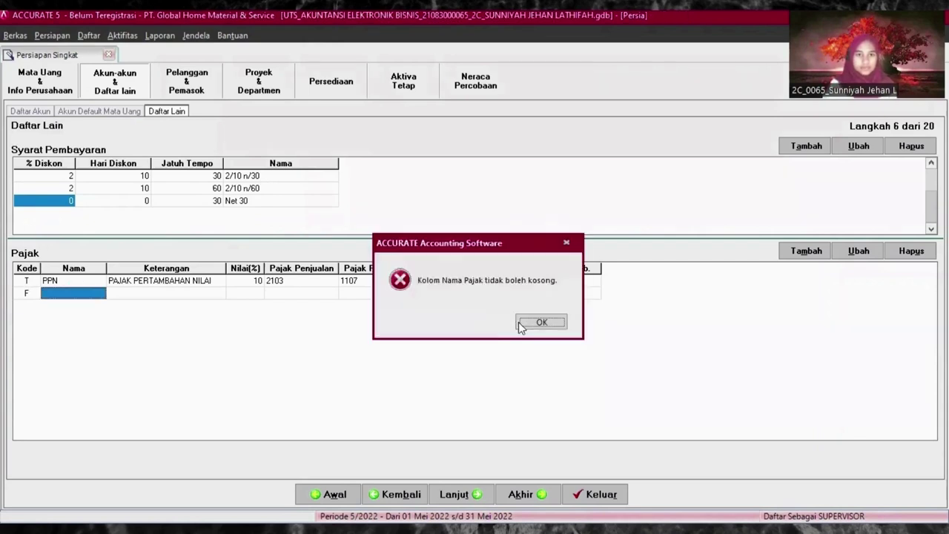
click(541, 321)
click(60, 294)
text(PP)
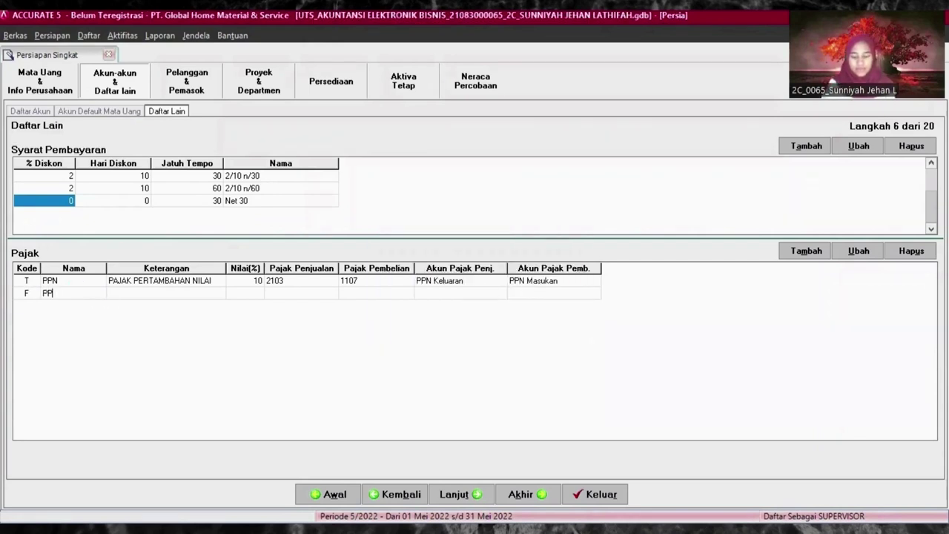
text(h 23)
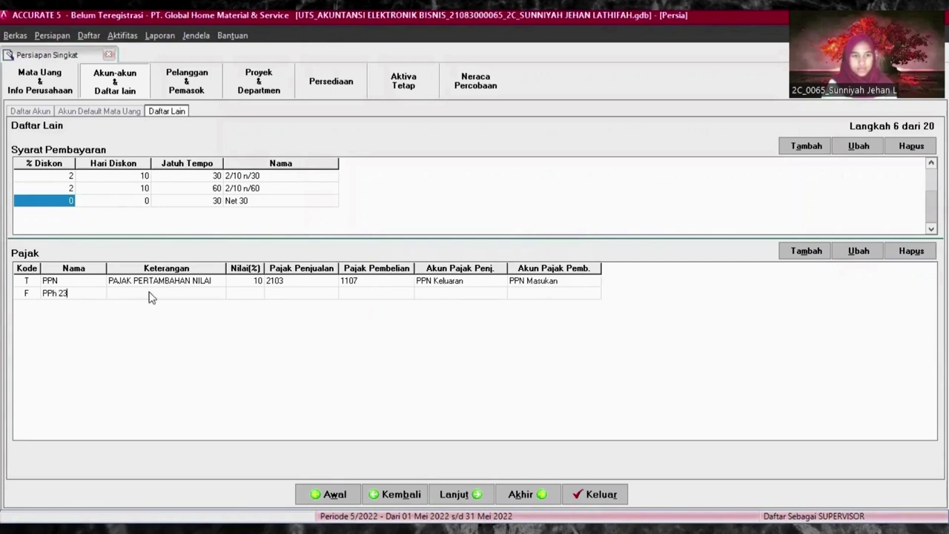
- Describe the PPh 23 tax as PAJAK PENGHASILAN Ps.23
click(150, 293)
click(149, 293)
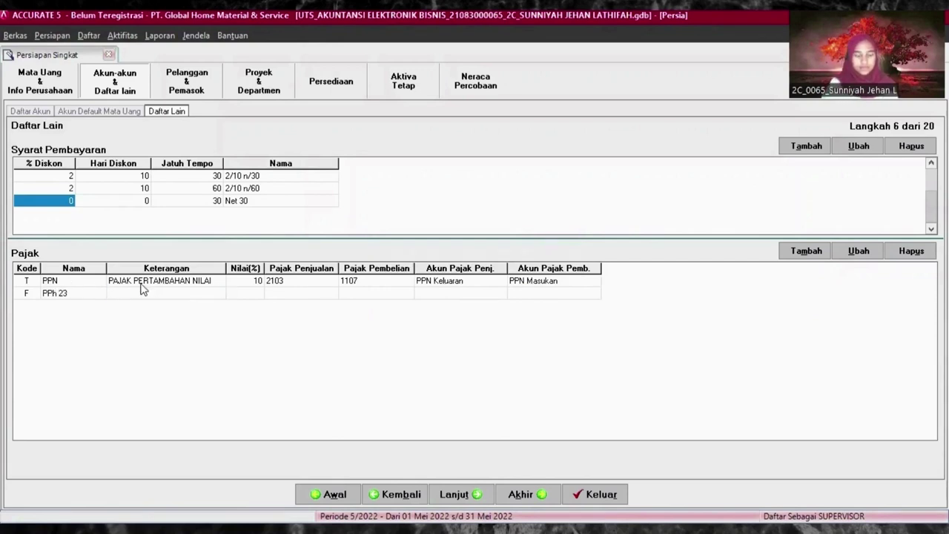
text(PAJAK)
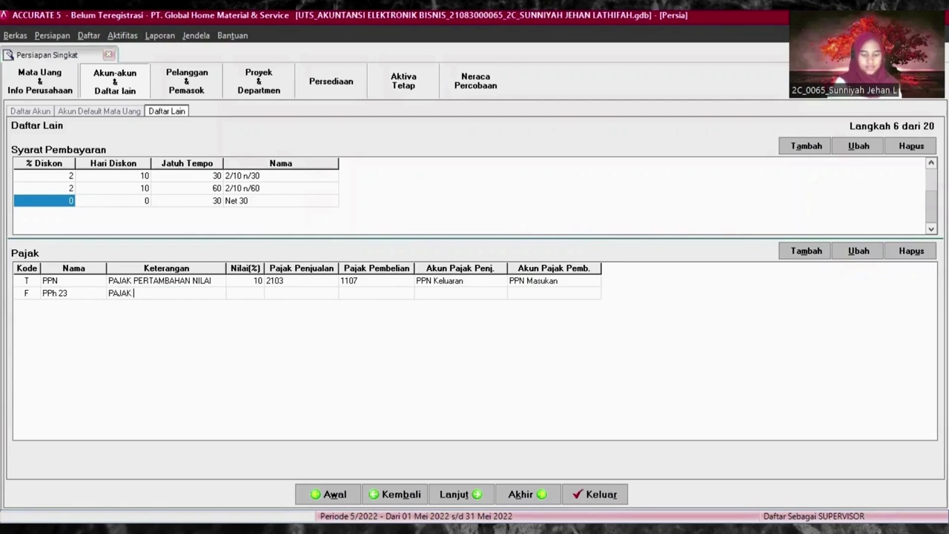
text( PENGHASILAN Ps)
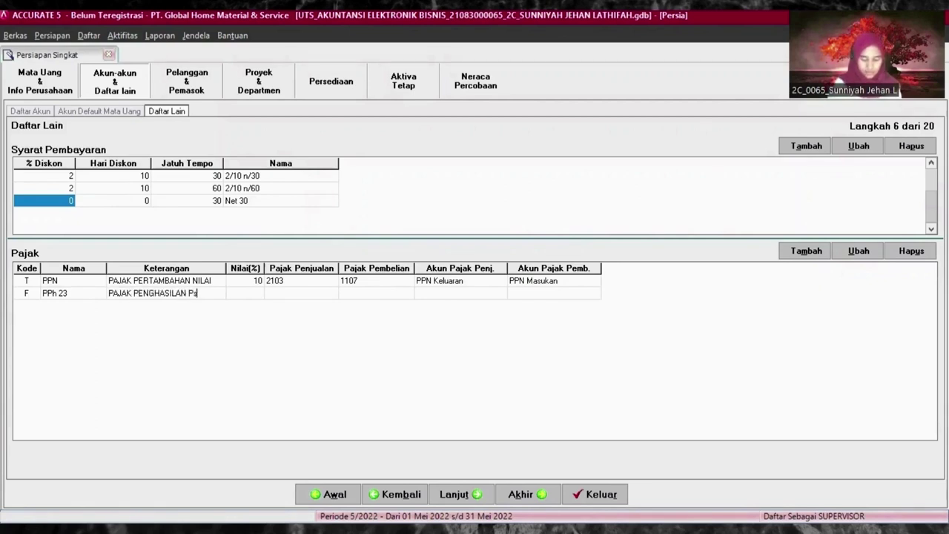
text(.23)
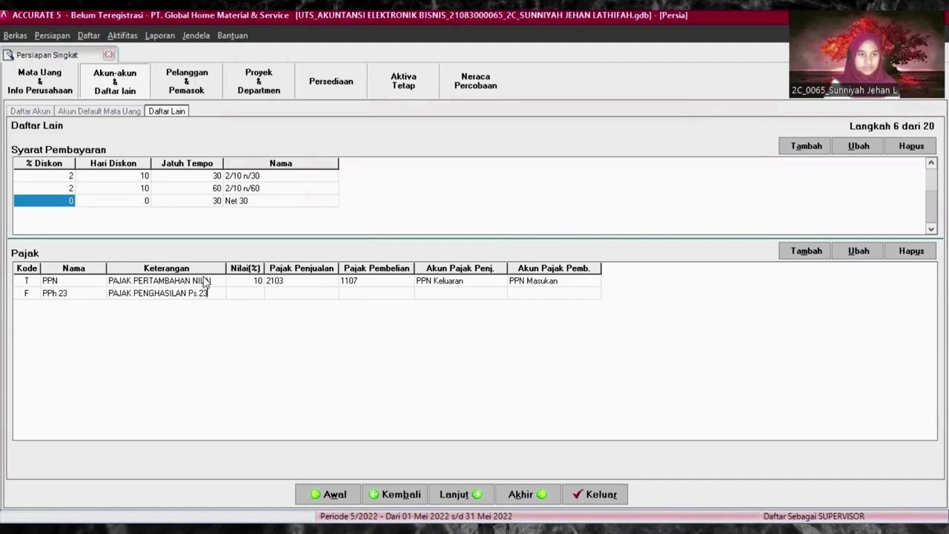
key(Return)
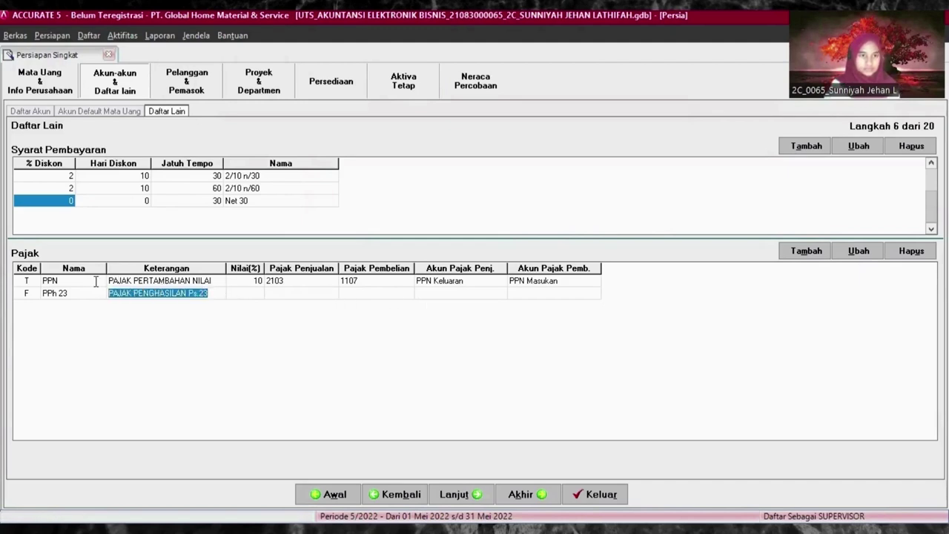
- Rewrite the PPh 23 description as Pajak Penghasilan Ps.23 in mixed case and set its rate to 2%
text(Pa)
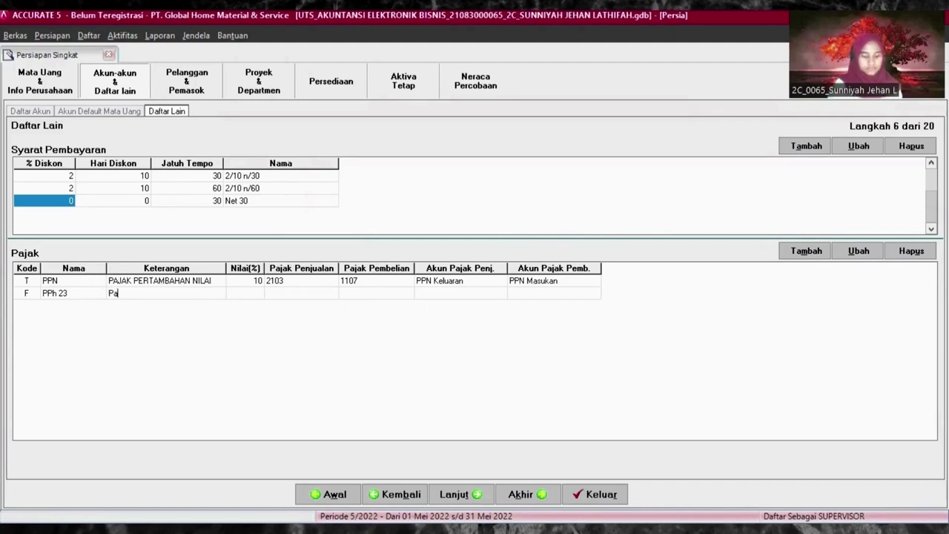
text(jak Penghasilan Ps.)
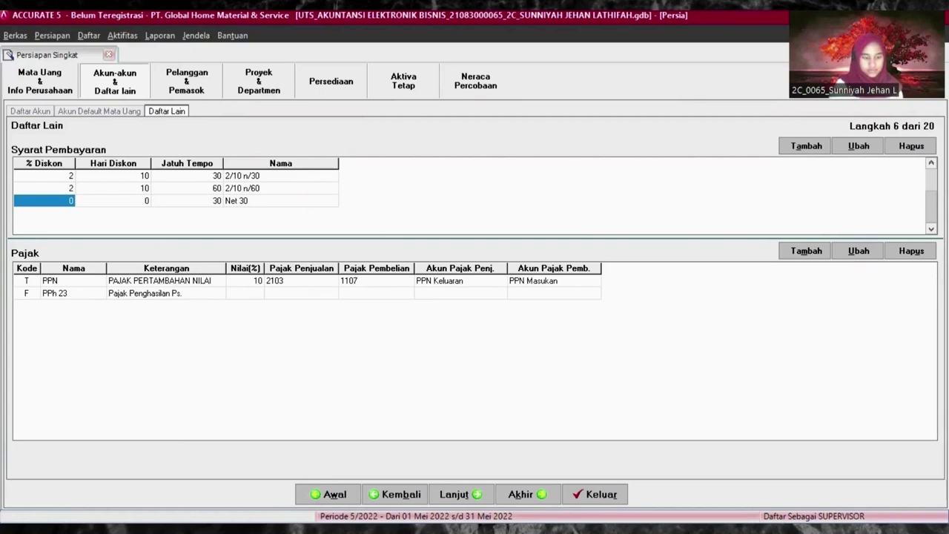
text(23)
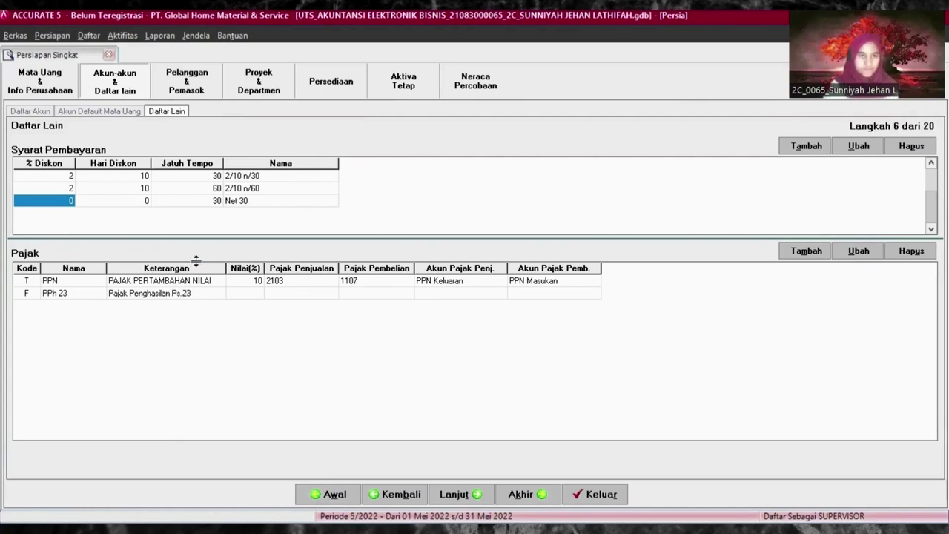
click(241, 295)
click(242, 296)
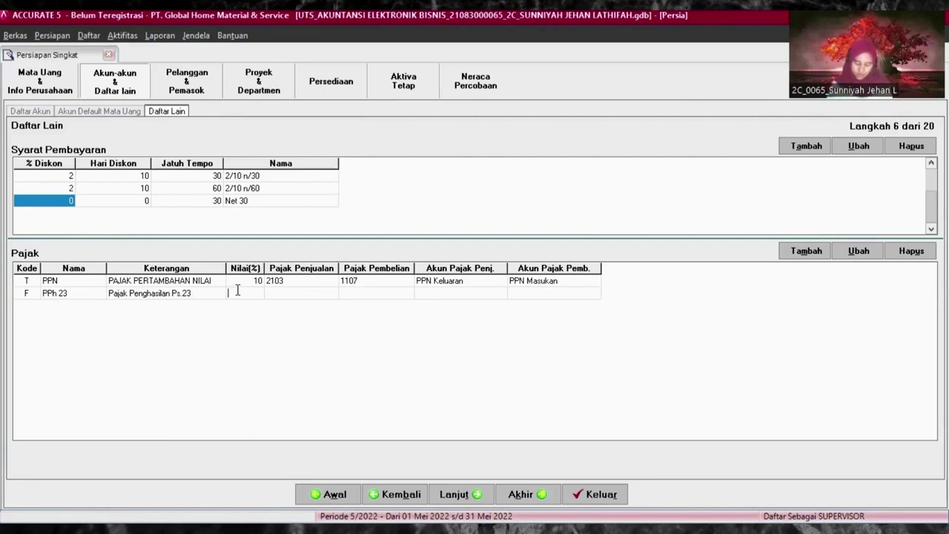
text(2)
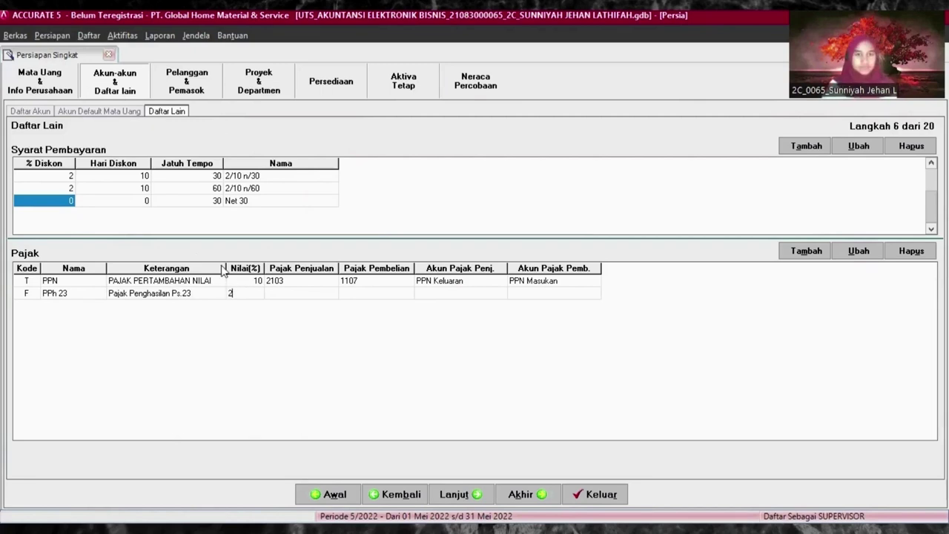
- Assign ledger account 1108 as the sales tax account for PPh 23
click(310, 294)
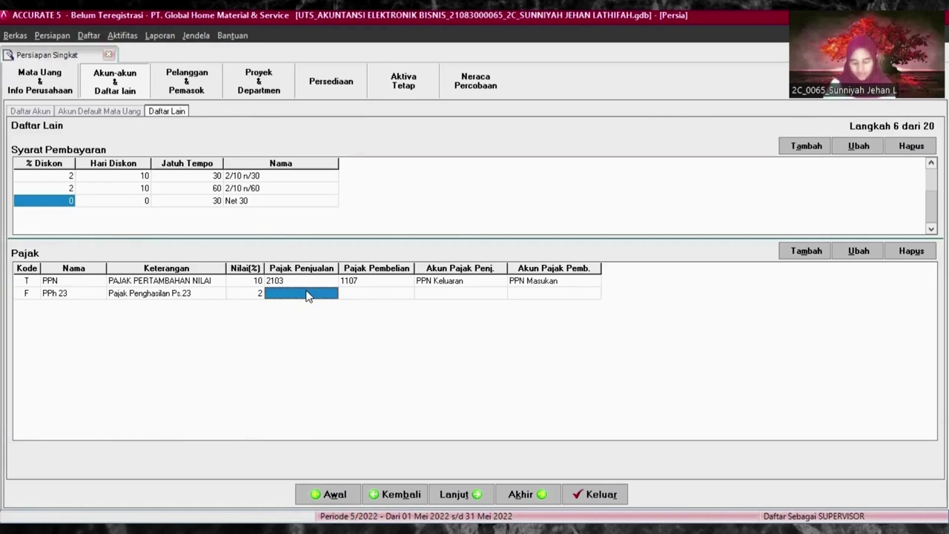
text(1108)
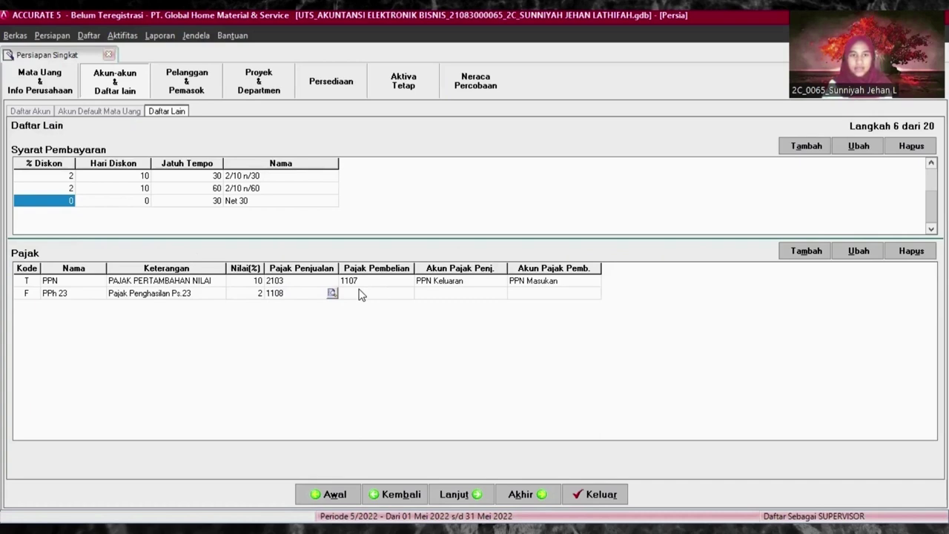
click(361, 294)
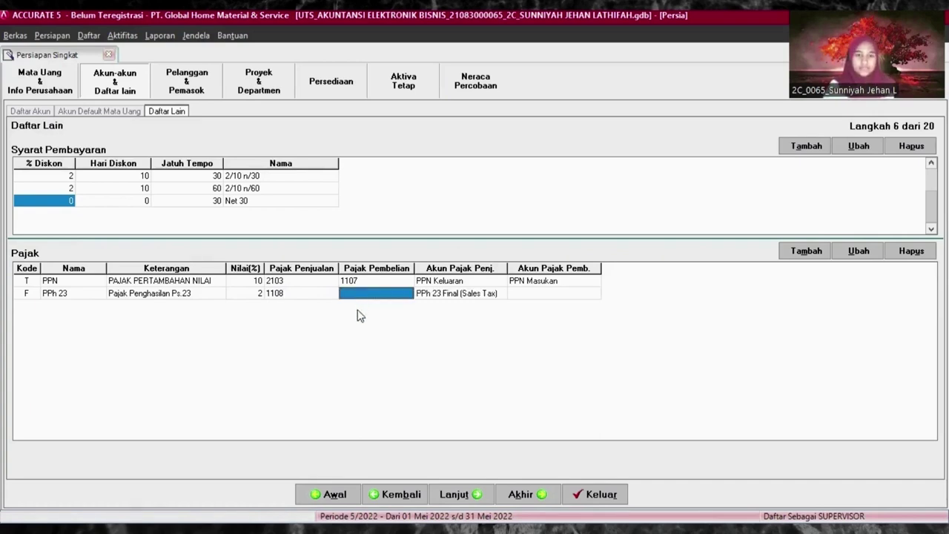
- Assign ledger account 2104 as the purchase tax account for PPh 23 and widen the Akun Pajak Pemb. column
click(344, 292)
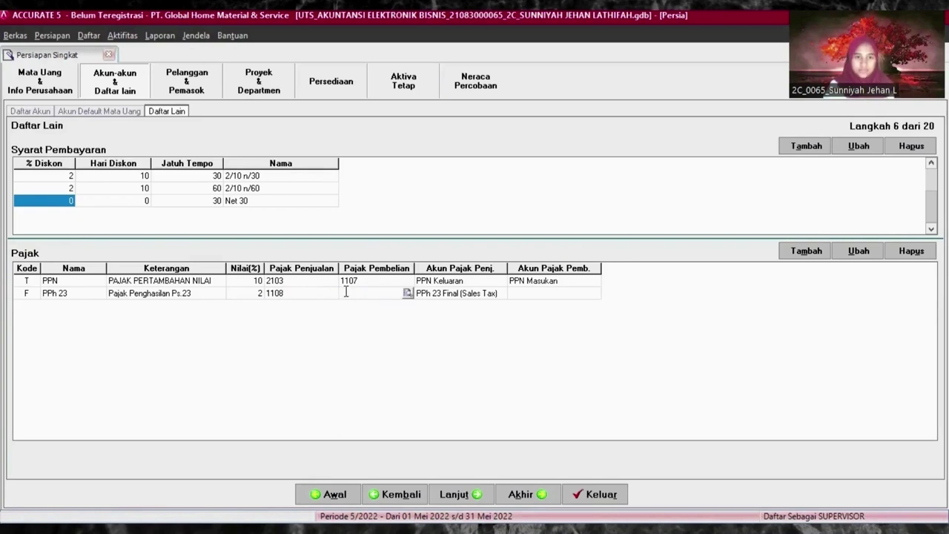
text(2104)
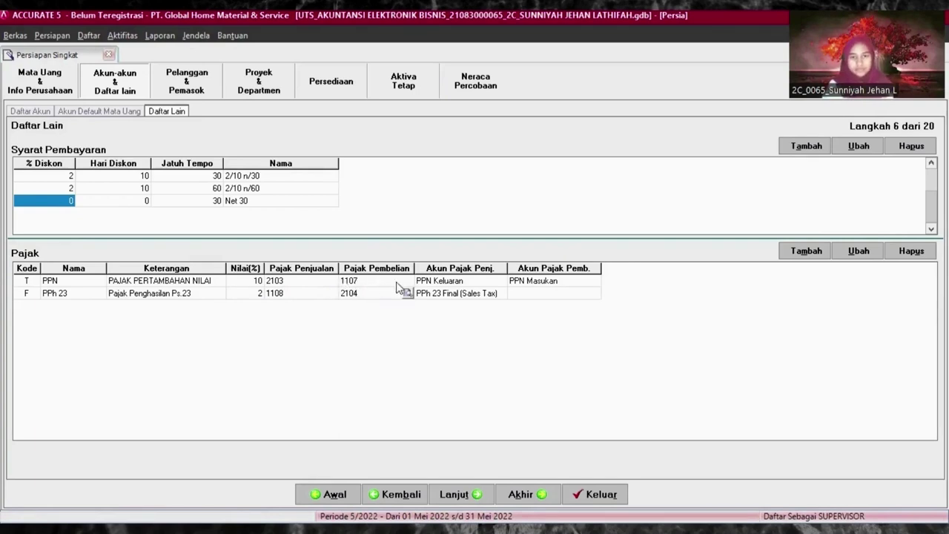
click(447, 295)
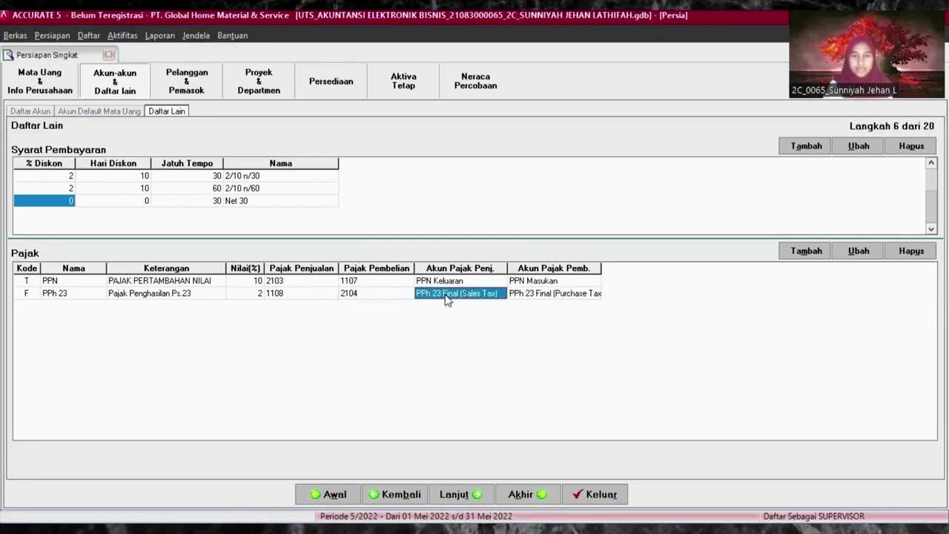
drag(602, 267, 623, 267)
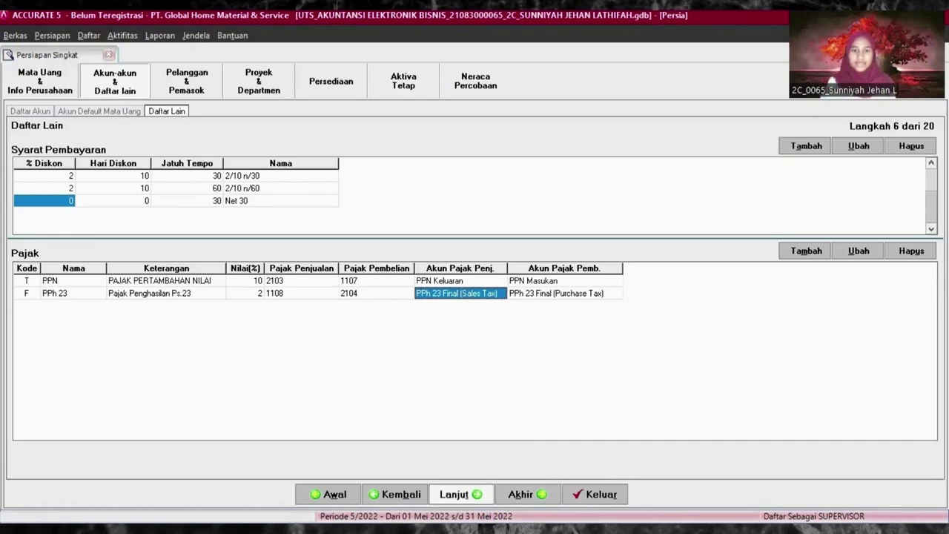
- Advance to setup stage 7 and add the customer types Umum, Lokal and Ekspor from the PDF assignment
click(467, 497)
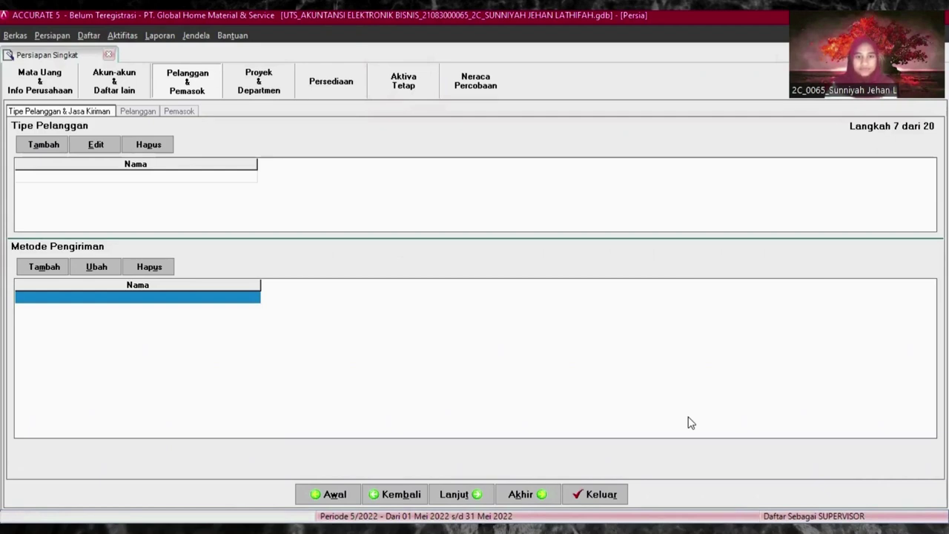
key(alt+Tab)
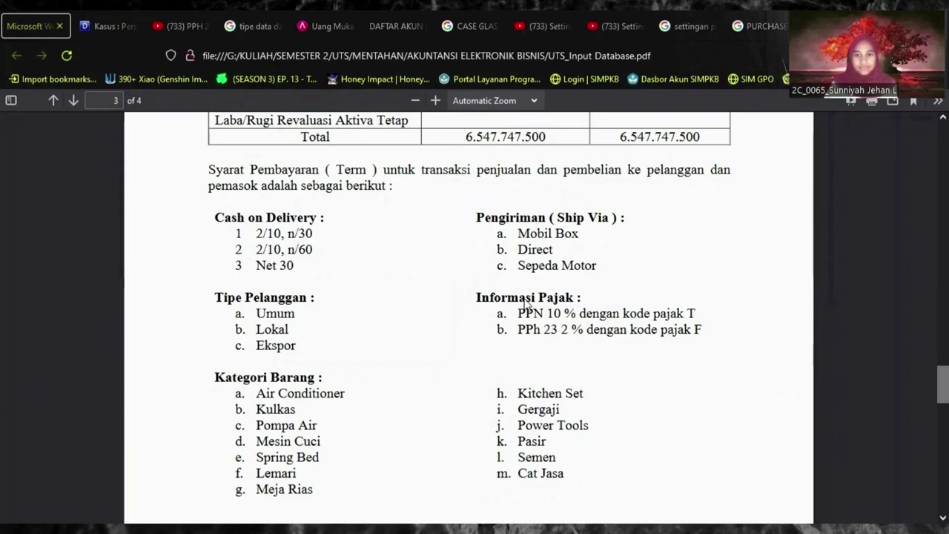
key(alt+Tab)
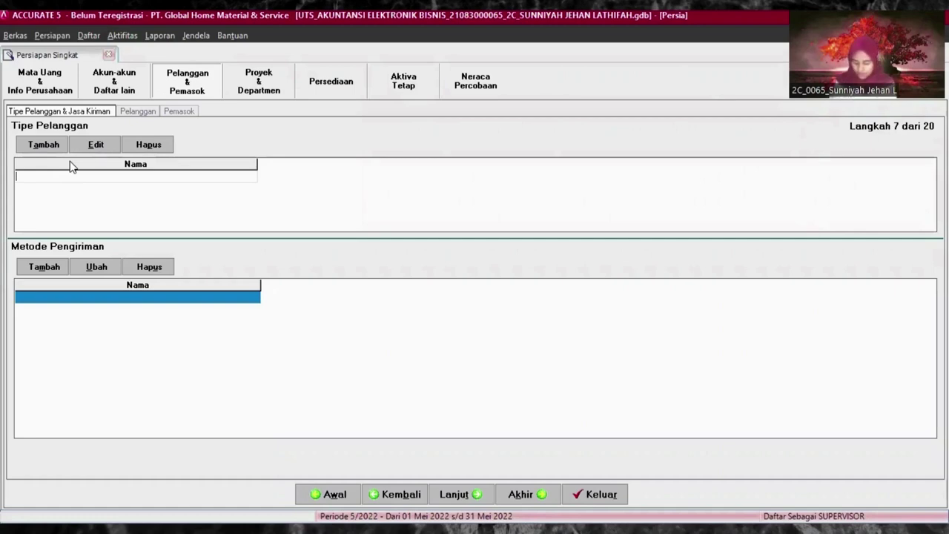
text(Umu)
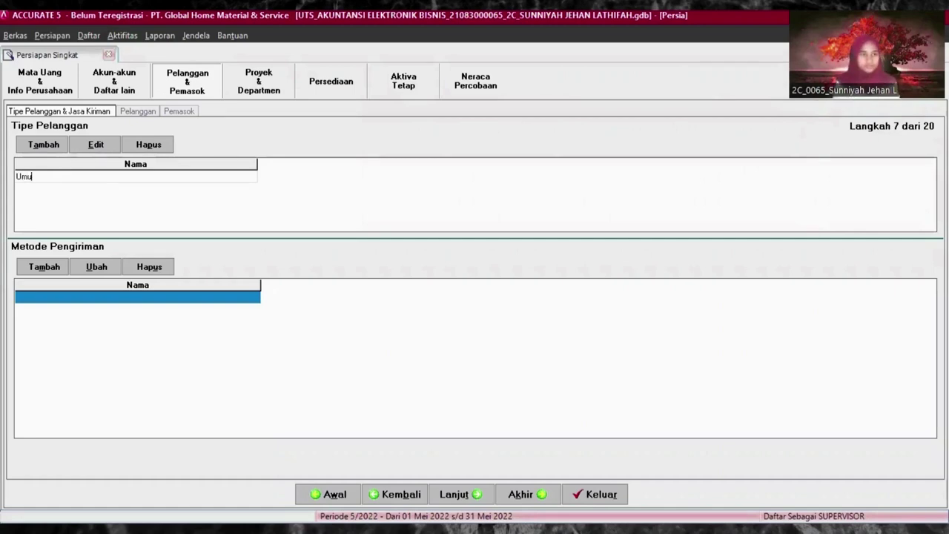
text(m)
key(Return)
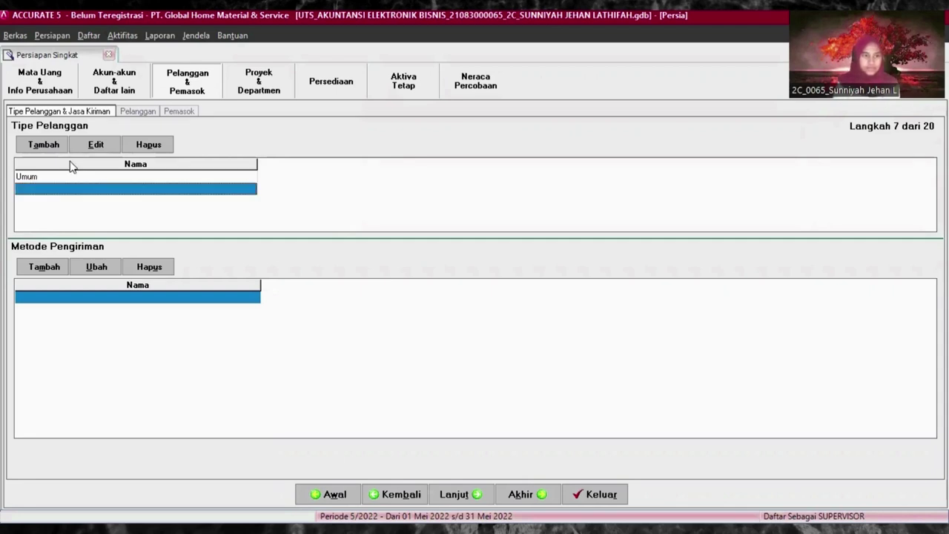
text(Lokal)
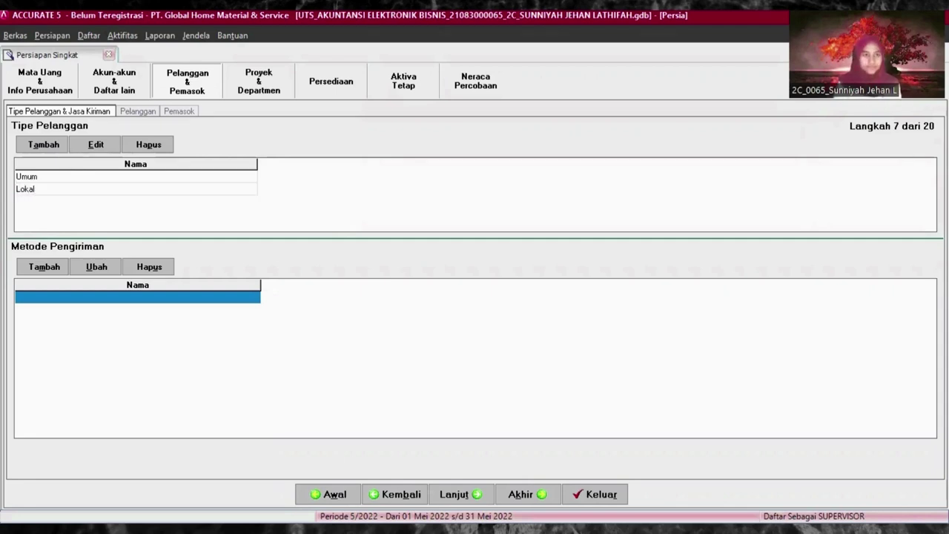
key(Return)
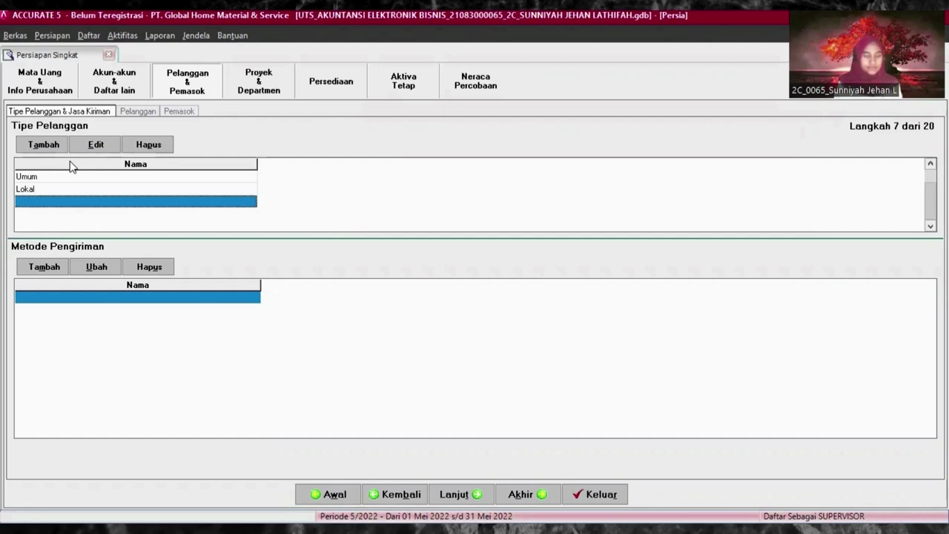
text(Ekspor)
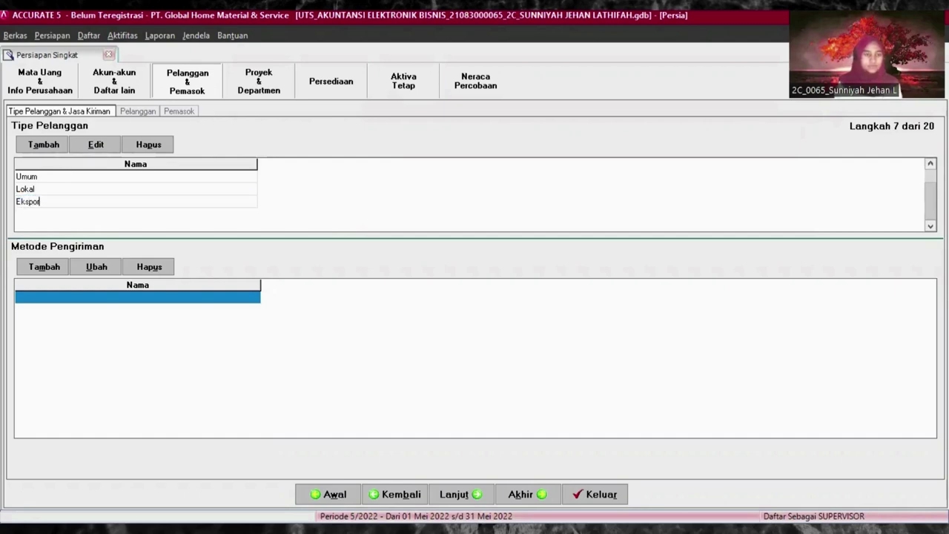
- Add the shipping methods Mobil Box, Direct and Sepeda Motor to the Metode Pengiriman list
click(101, 298)
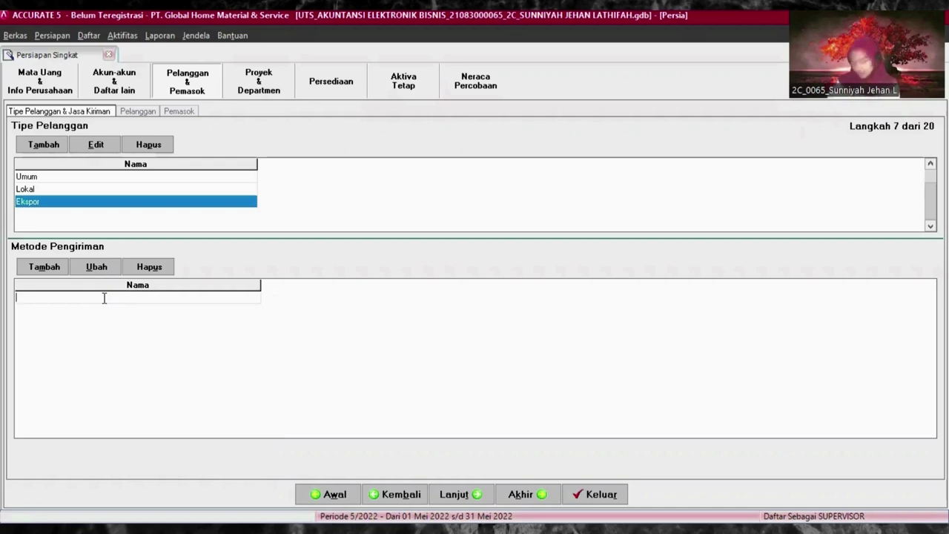
text(Mobil Box)
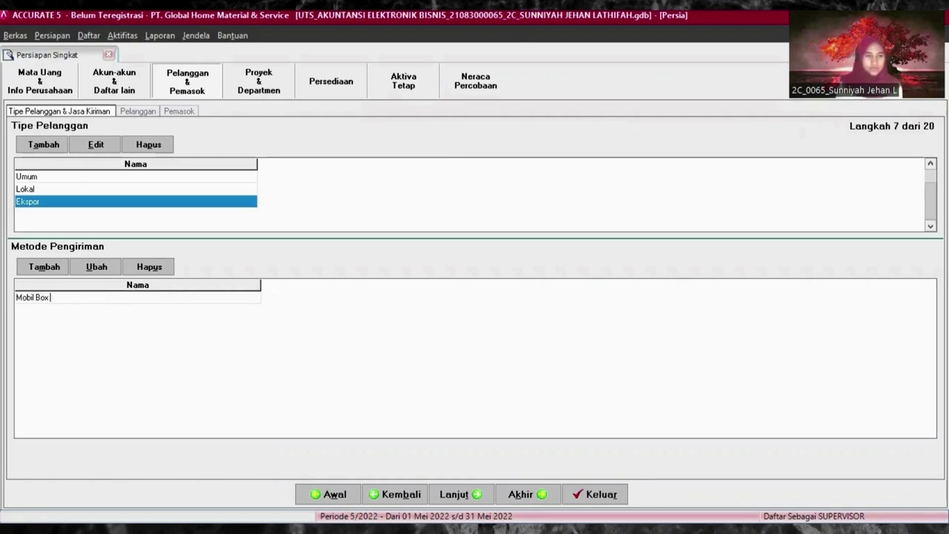
key(Return)
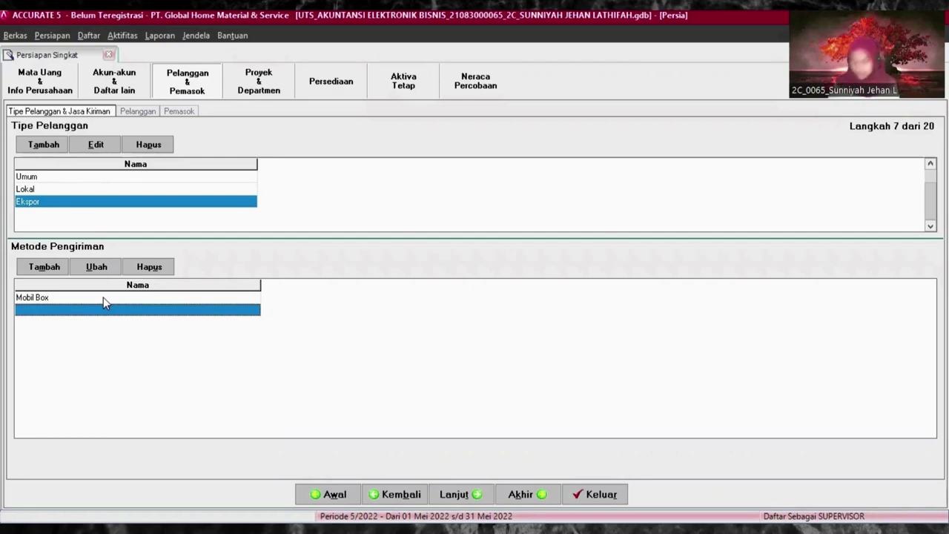
text(Direct)
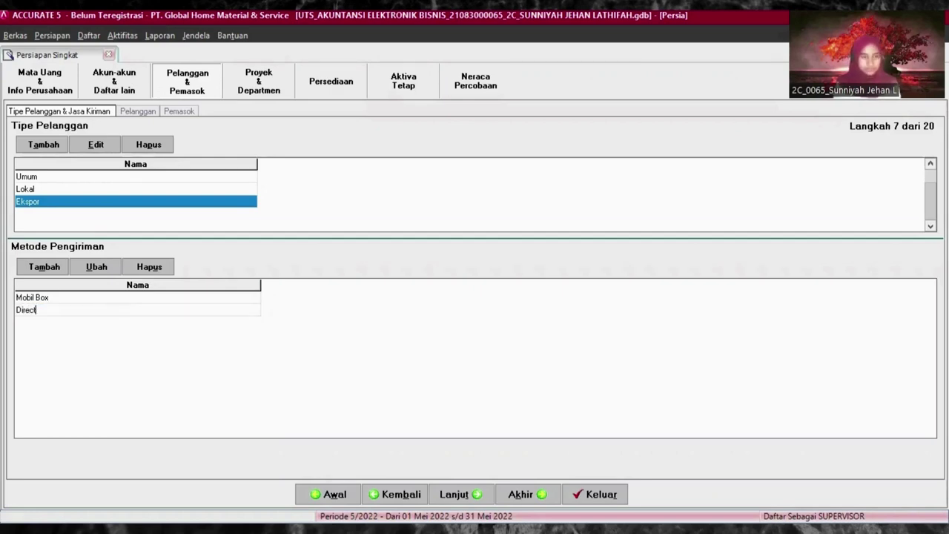
key(Return)
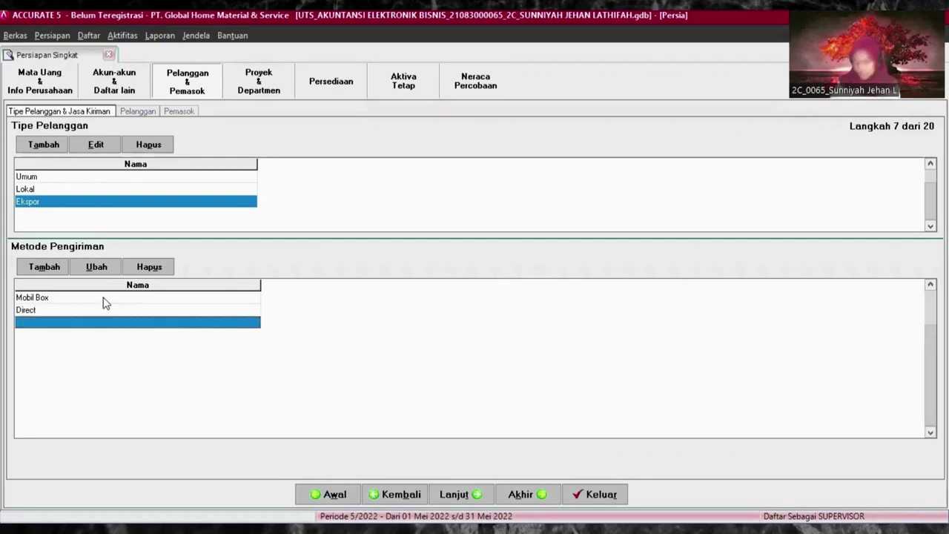
text(Sepeda Motor)
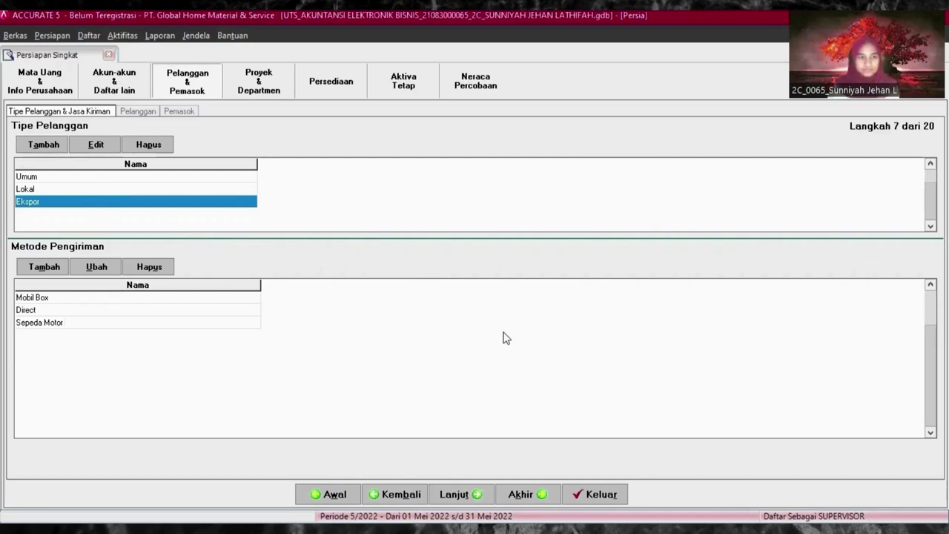
- Advance to the Pelanggan stage and load the Excel file Daftar Pelanggan.xls for the customer import
click(466, 495)
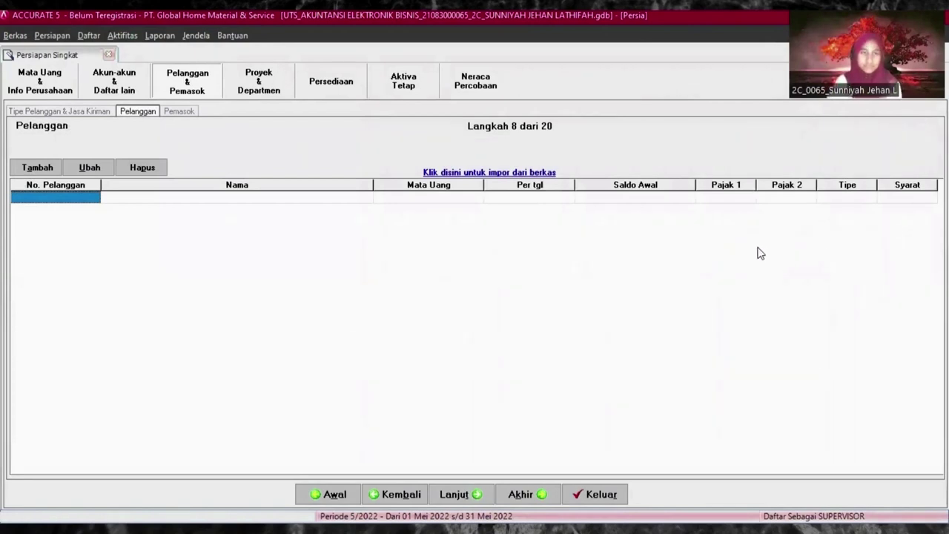
click(506, 173)
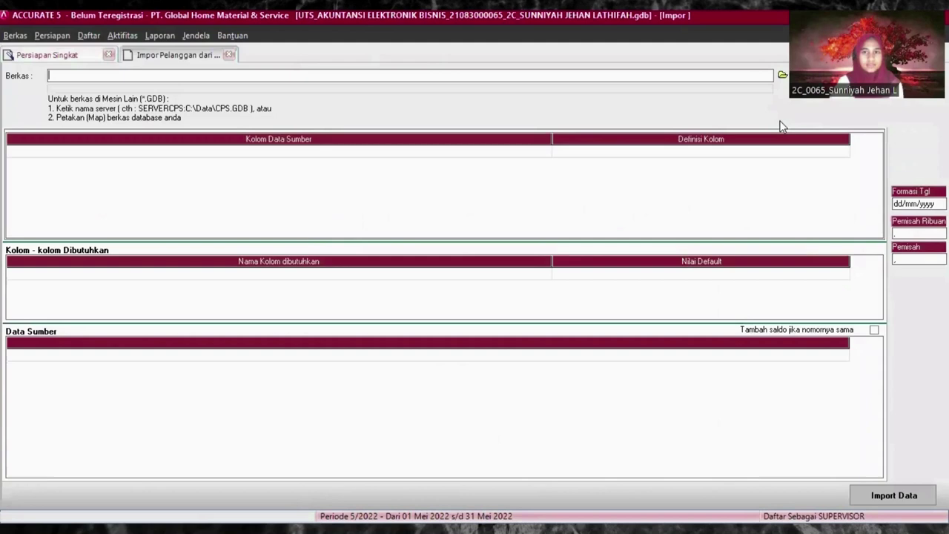
click(782, 76)
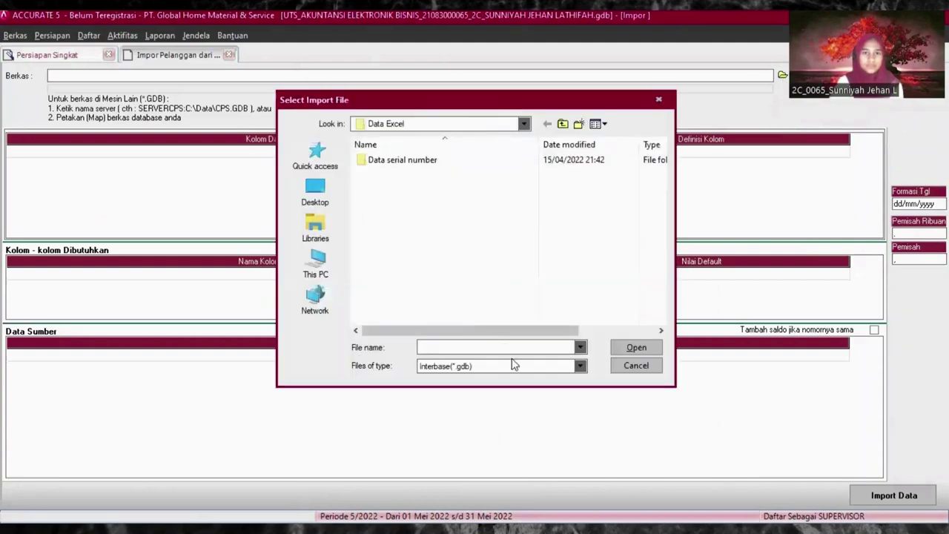
click(579, 366)
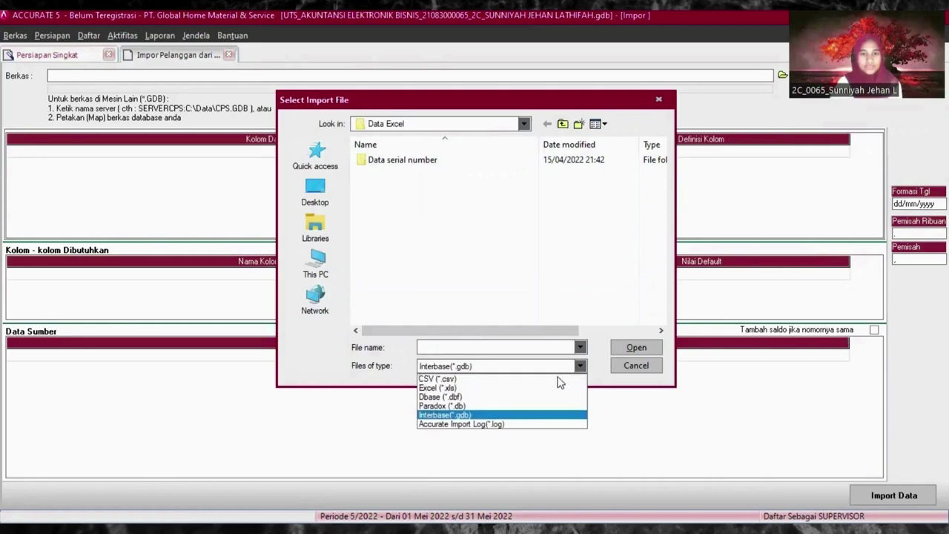
click(474, 387)
click(453, 198)
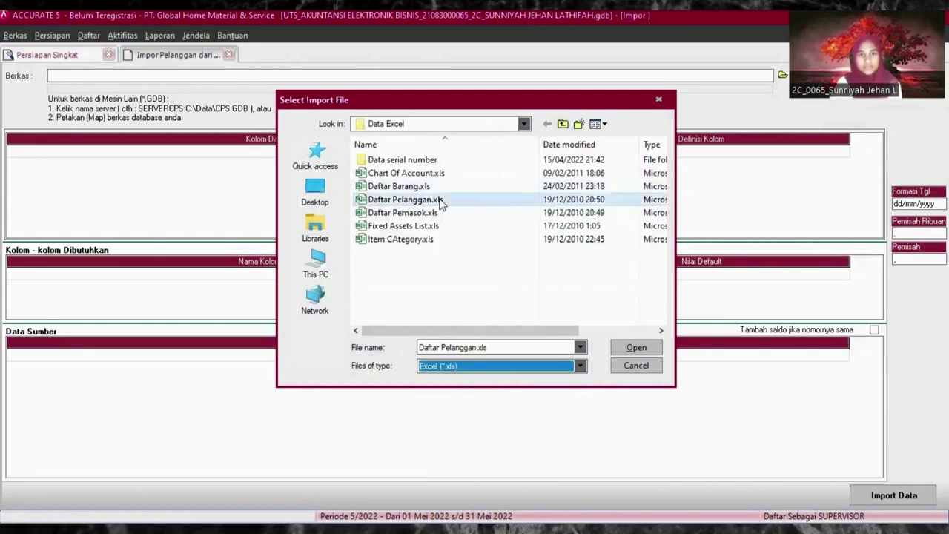
click(637, 351)
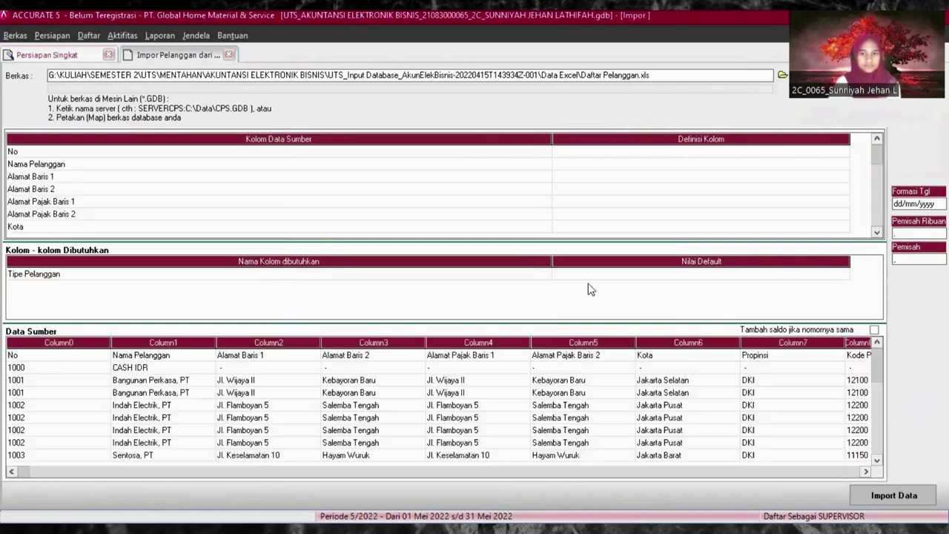
- Delete the header row starting with No from the source data of the customer import
click(153, 357)
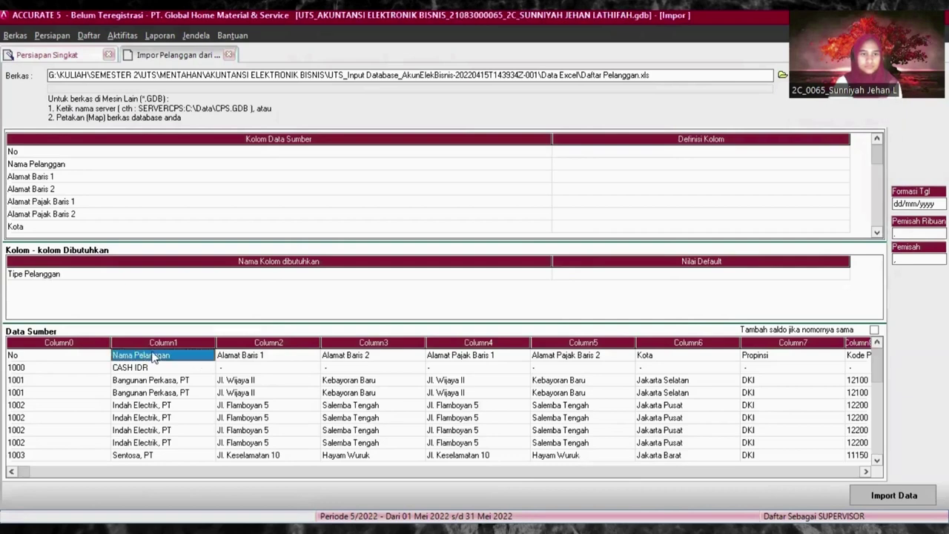
click(65, 356)
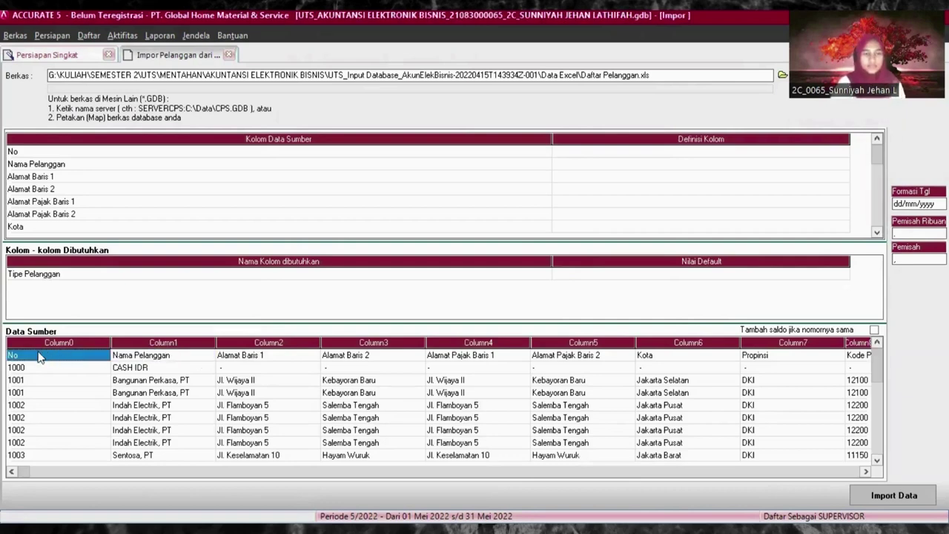
click(39, 357)
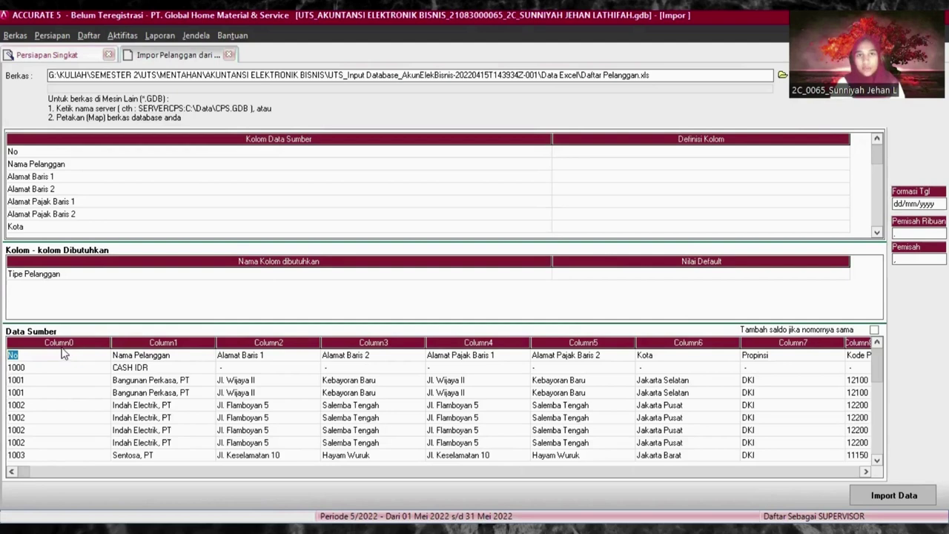
right_click(22, 359)
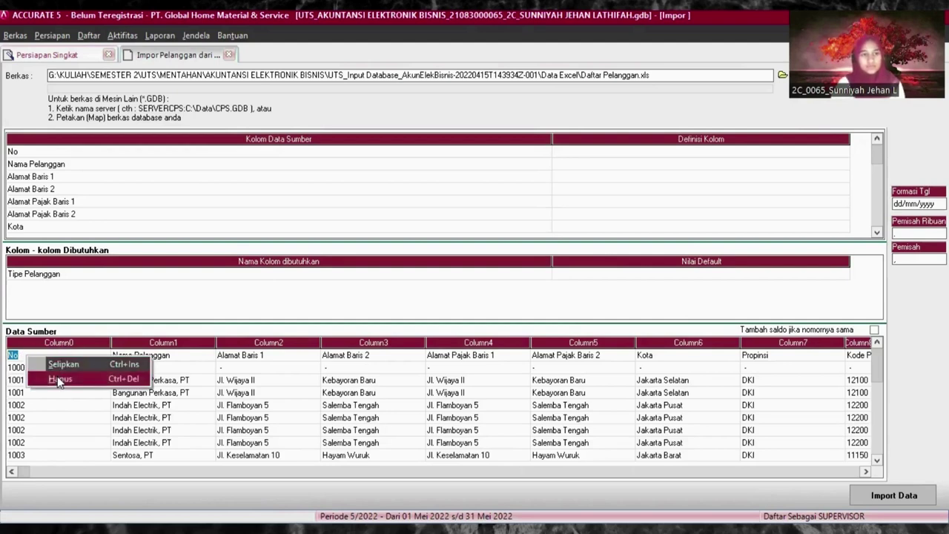
click(58, 378)
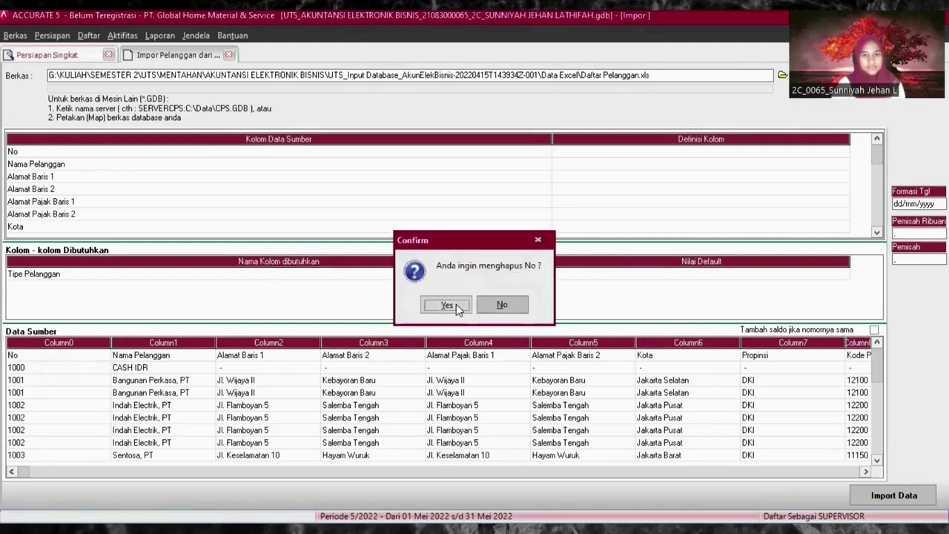
click(446, 305)
- Map source column No to No. Pelanggan and source column Nama Pelanggan to the Nama Pelanggan definition
click(615, 153)
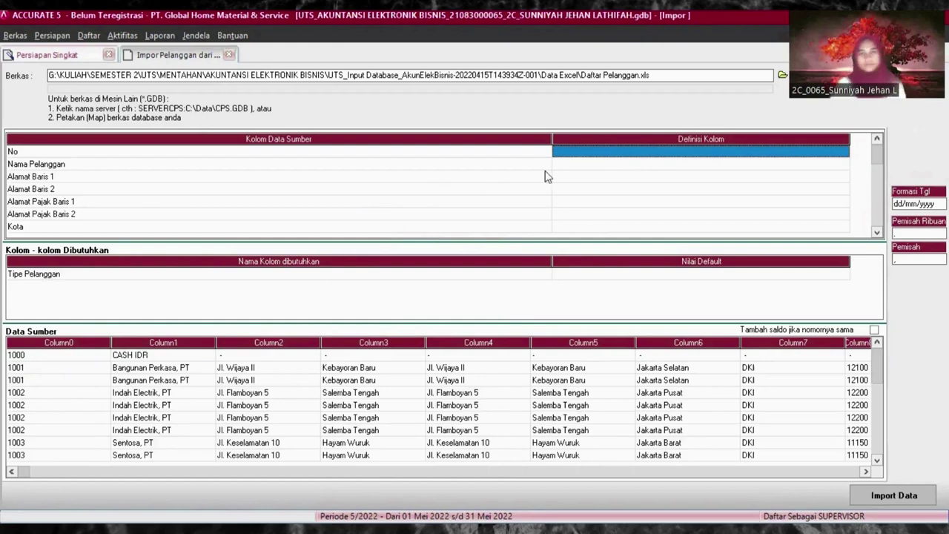
click(724, 152)
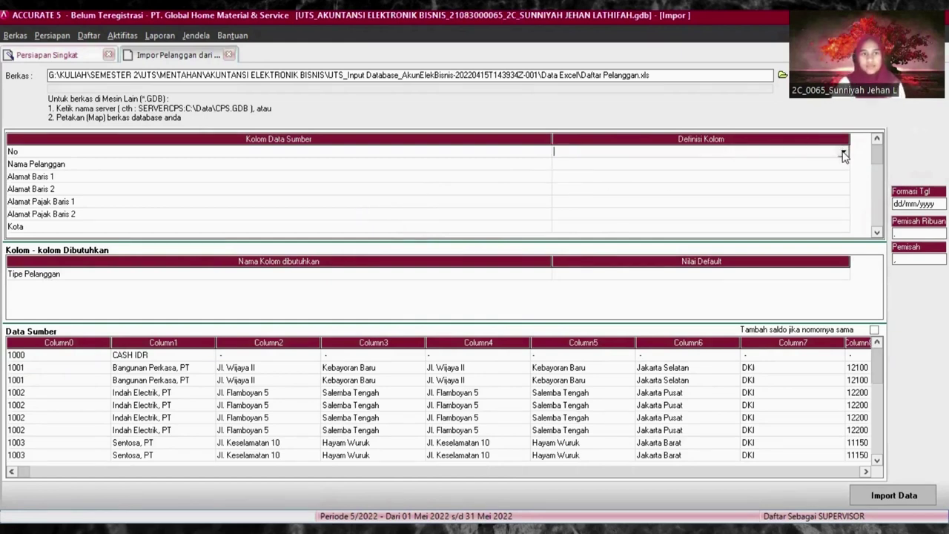
click(843, 151)
click(566, 167)
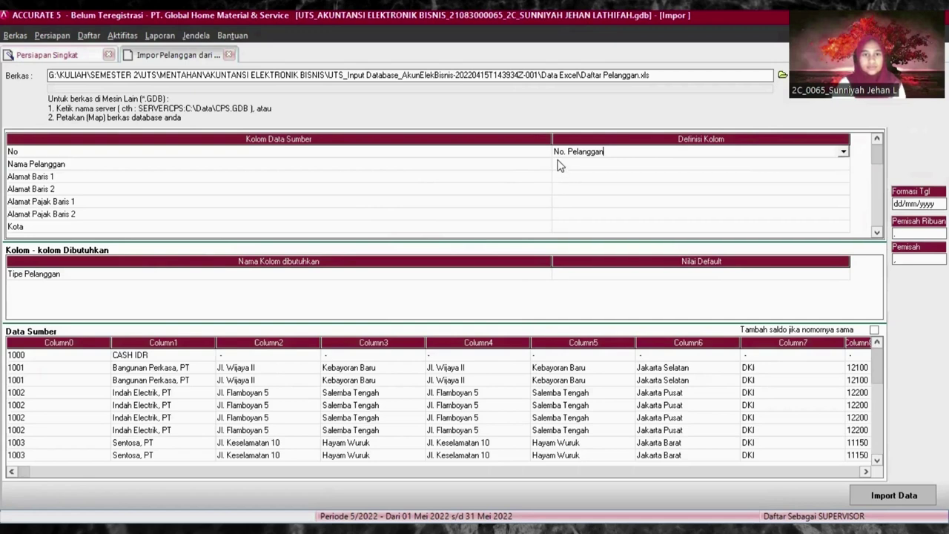
click(574, 164)
click(775, 162)
click(844, 164)
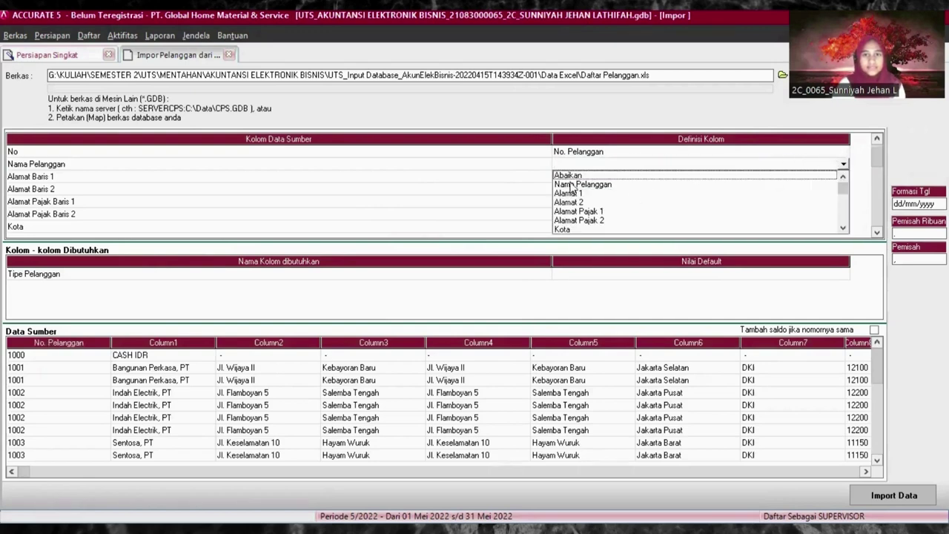
click(575, 184)
- Map source columns Alamat Baris 1 and Alamat Baris 2 to the definitions Alamat 1 and Alamat 2
click(575, 178)
click(843, 178)
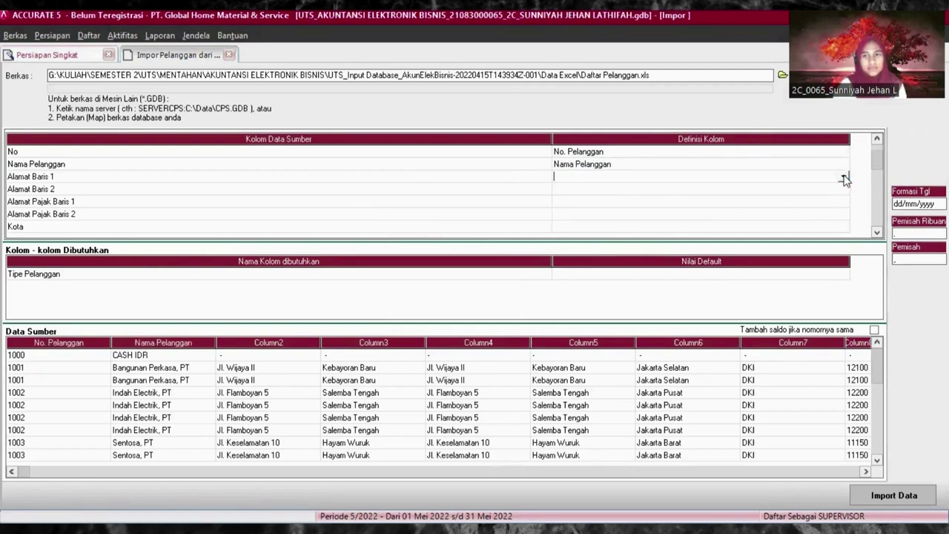
click(843, 178)
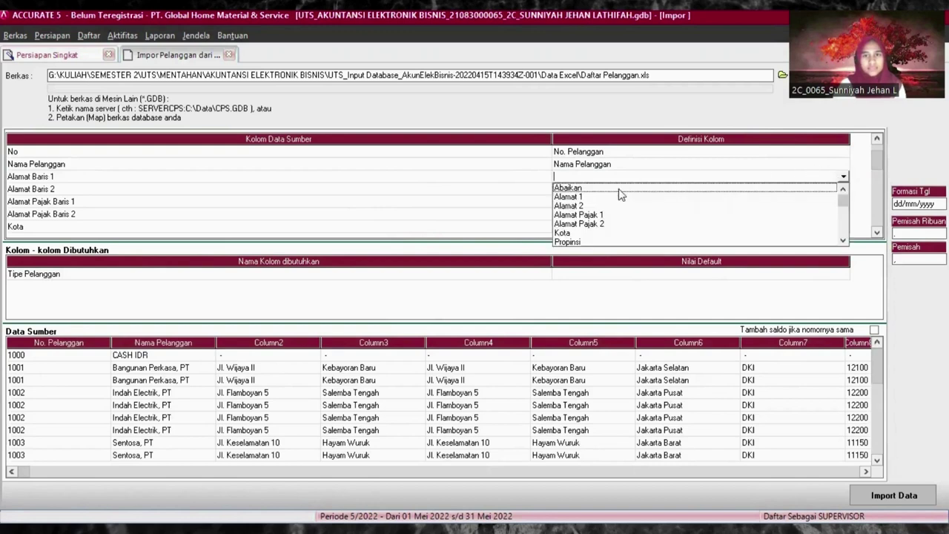
click(581, 197)
click(619, 189)
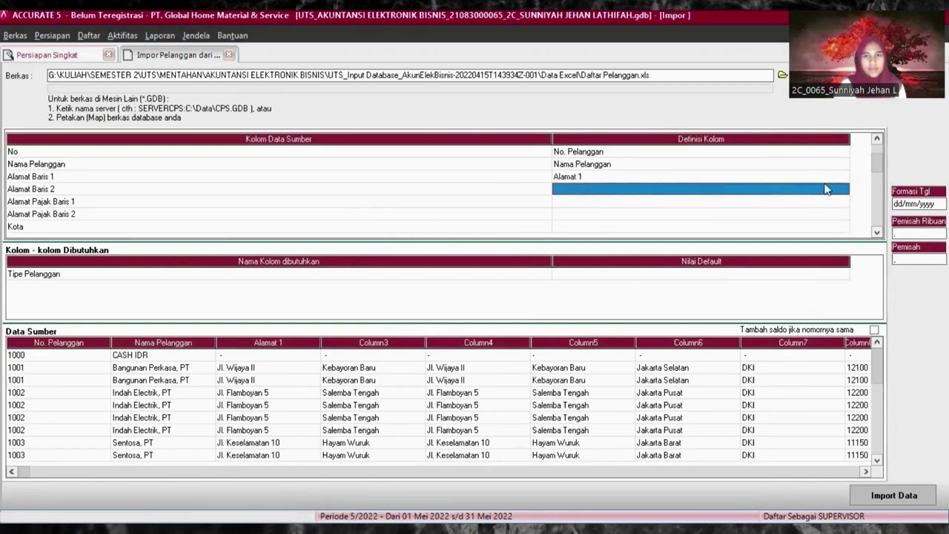
click(829, 190)
click(842, 190)
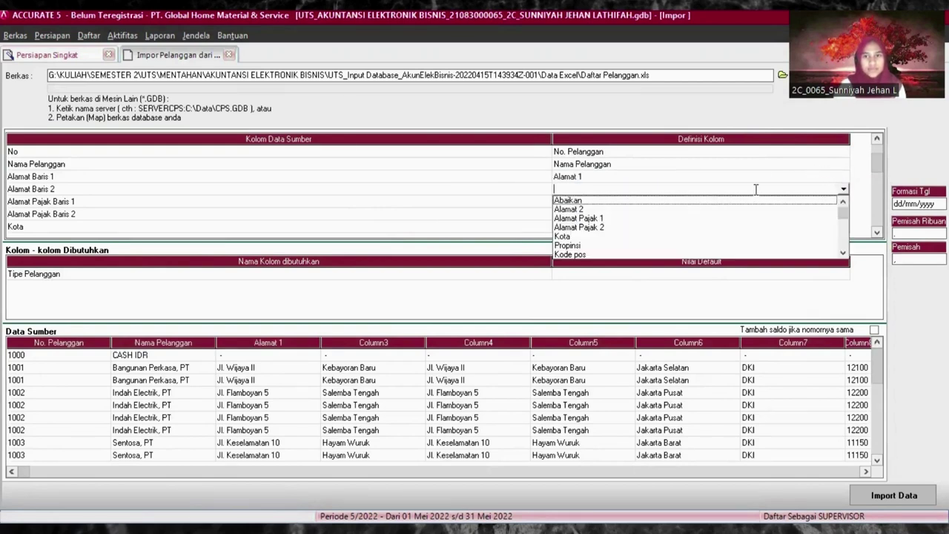
click(579, 210)
- Map source columns Alamat Pajak Baris 1 and Alamat Pajak Baris 2 to Alamat Pajak 1 and Alamat Pajak 2
click(577, 202)
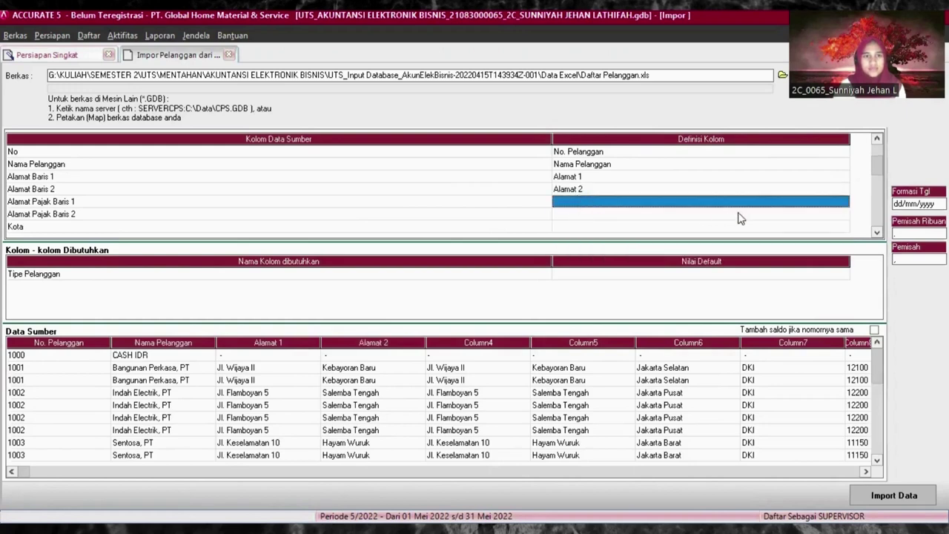
click(844, 204)
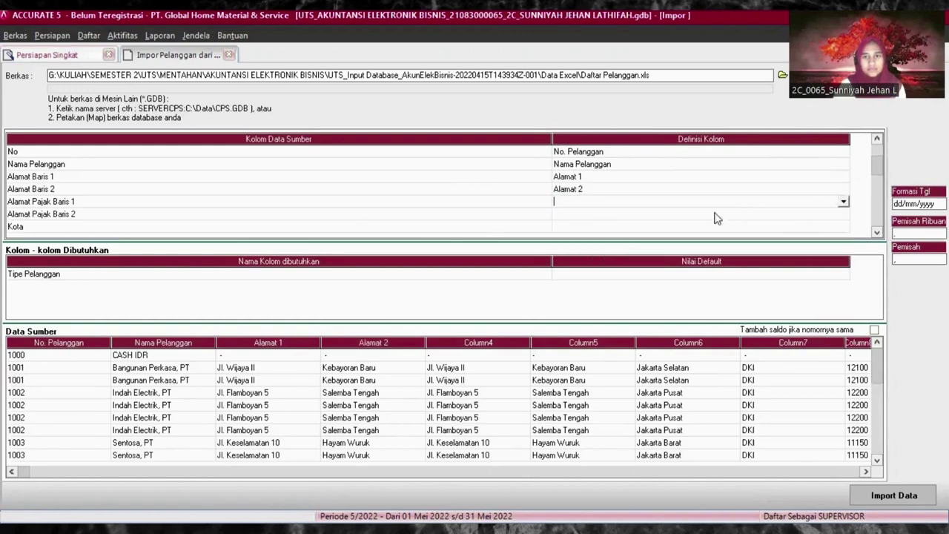
click(843, 202)
click(580, 222)
click(583, 213)
click(588, 213)
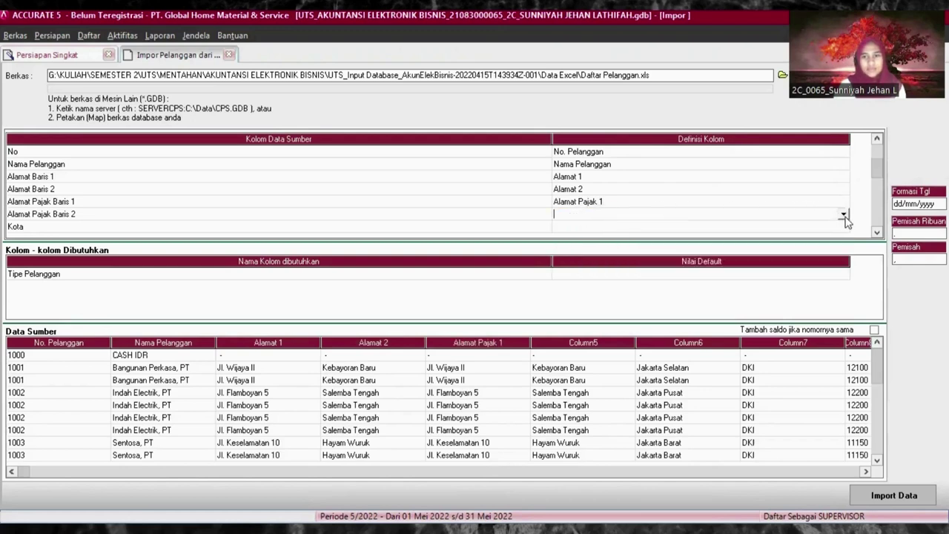
click(843, 215)
click(591, 233)
- Map source column Kota to the Kota definition and source column Propinsi to the Propinsi definition
click(587, 226)
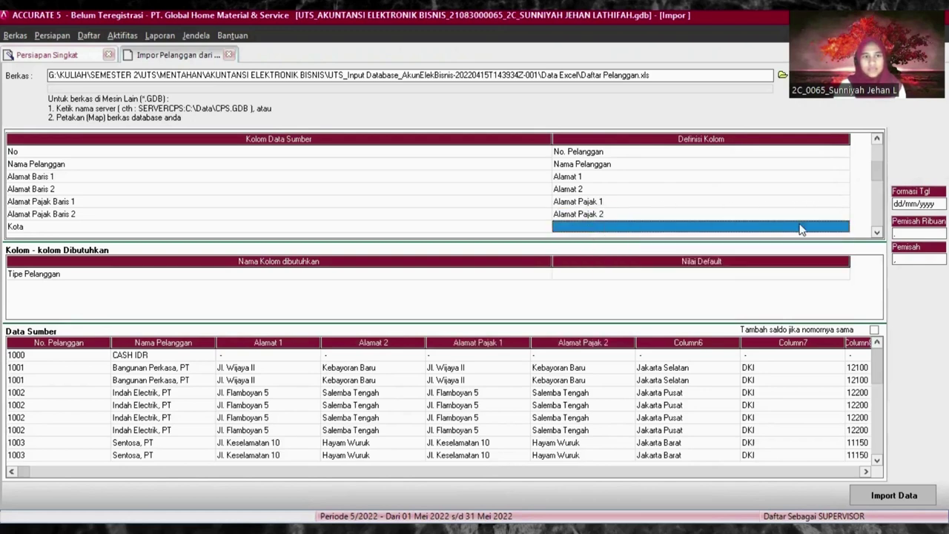
click(833, 226)
click(842, 227)
click(565, 247)
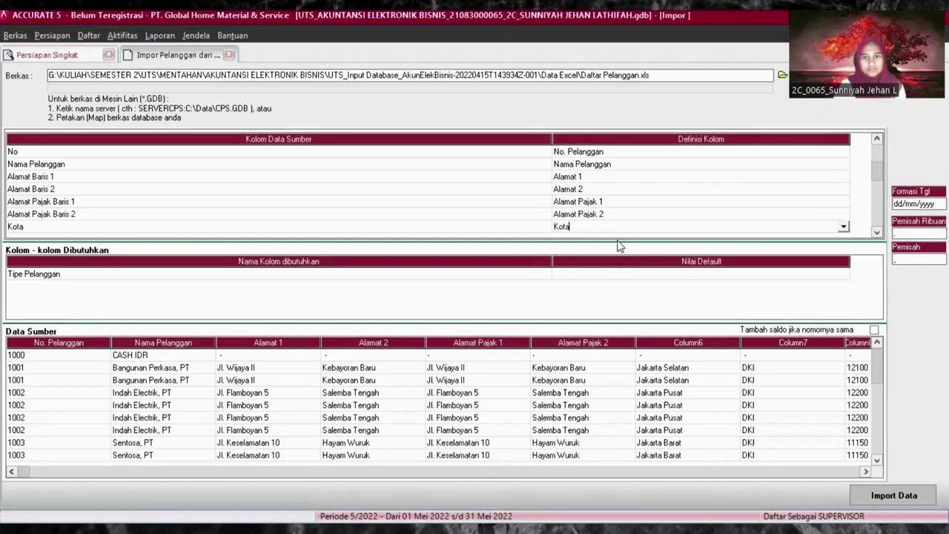
click(876, 233)
click(876, 232)
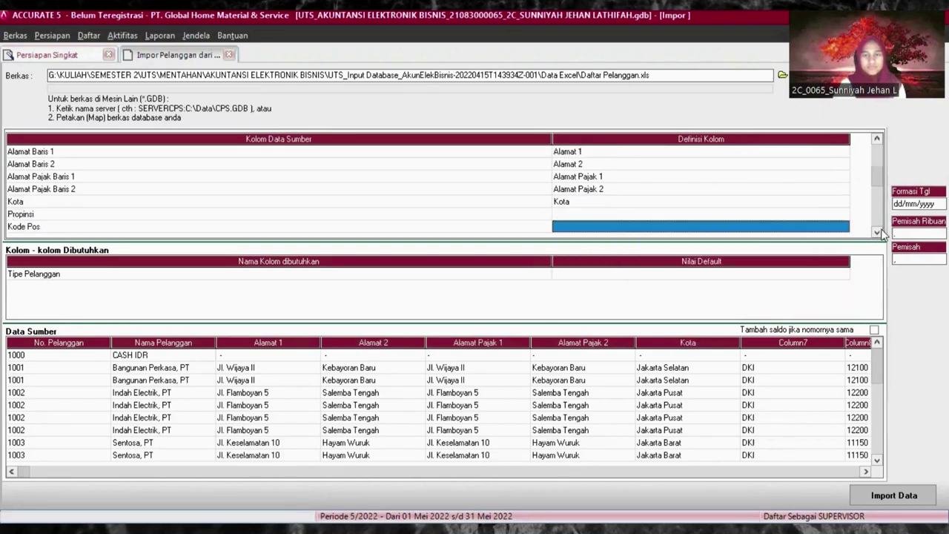
click(737, 212)
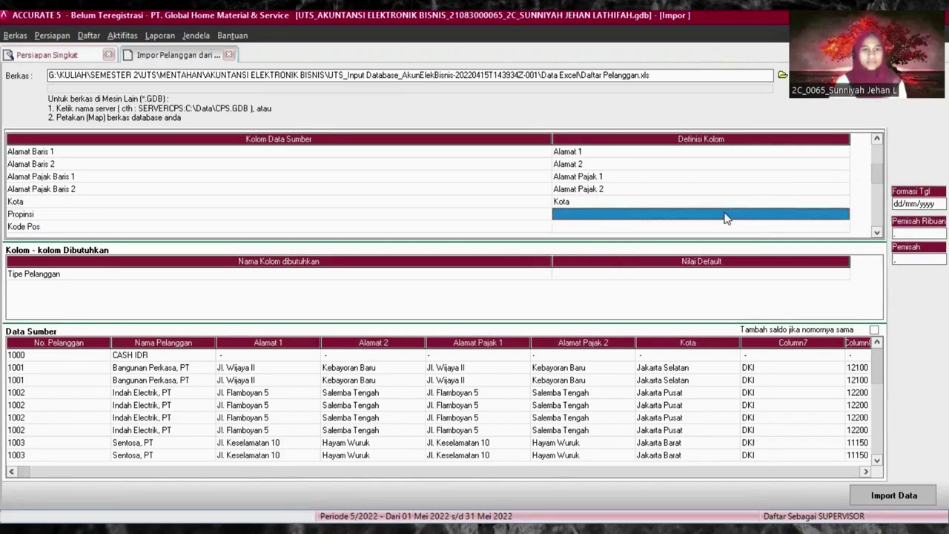
click(840, 216)
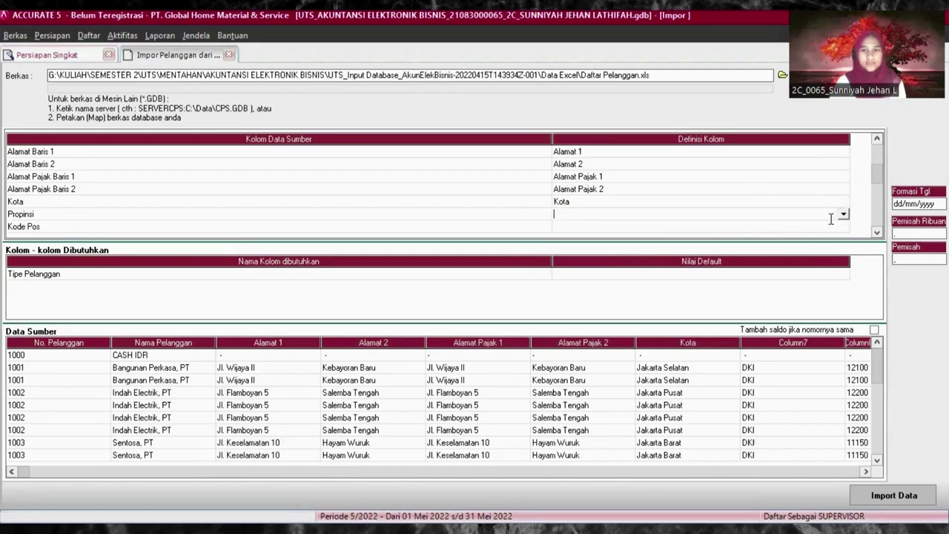
click(842, 214)
click(584, 236)
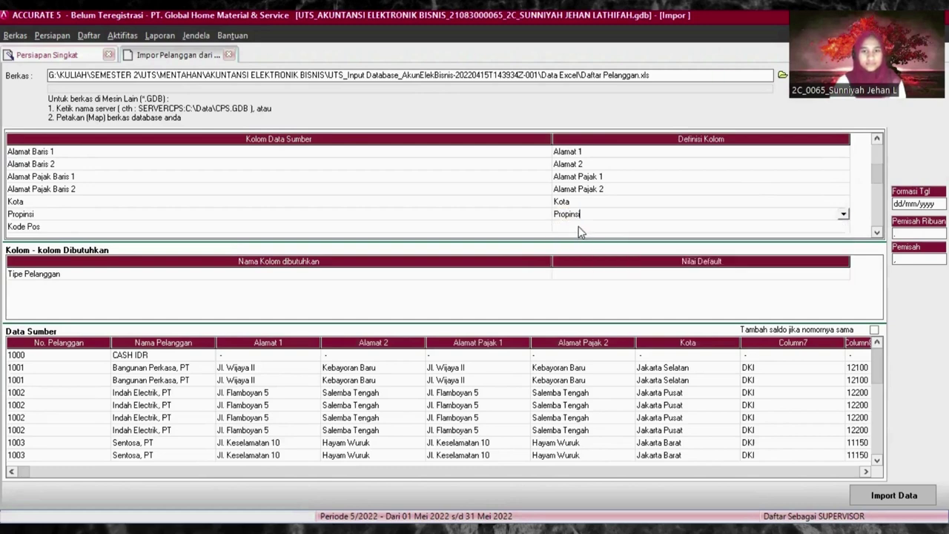
- Map source column Kode Pos to the Kode pos definition and source column Negara to the Negara definition
click(577, 226)
click(842, 226)
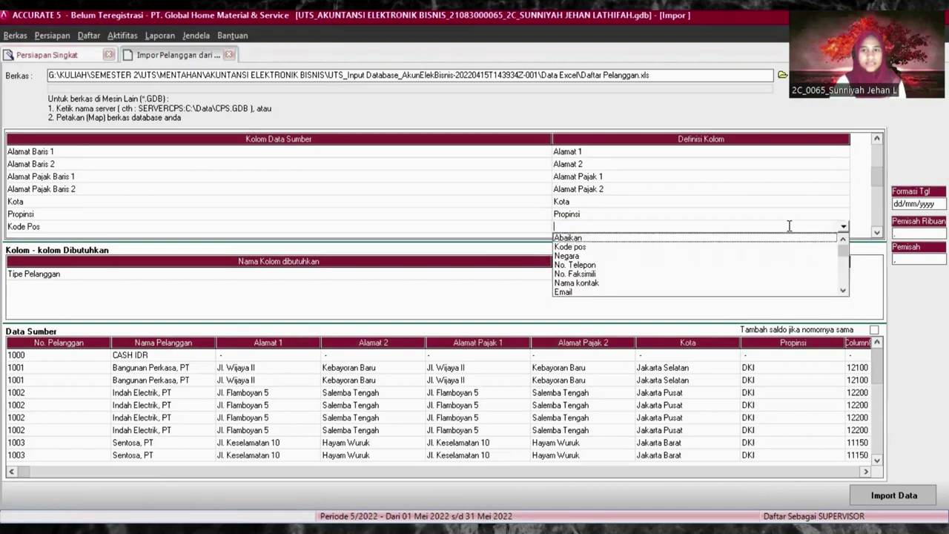
click(589, 248)
click(876, 232)
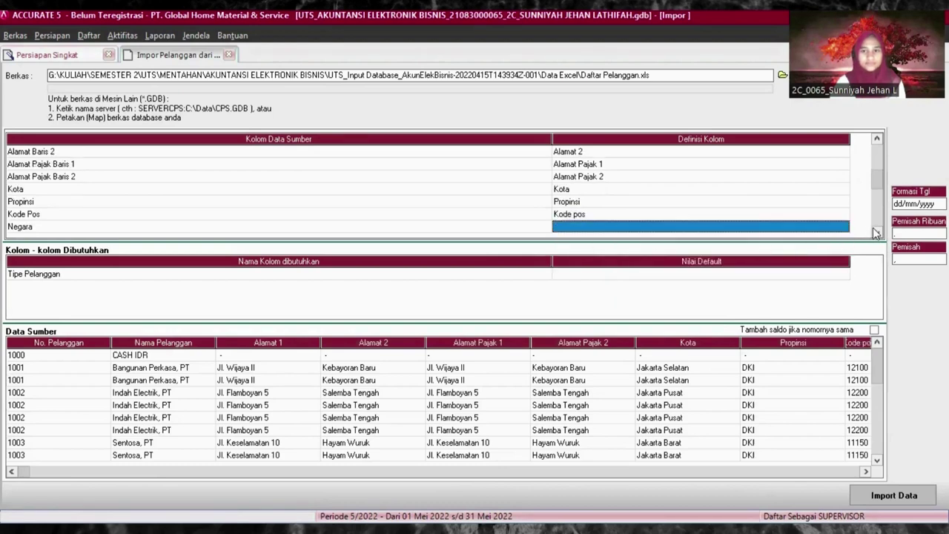
click(876, 232)
click(726, 215)
click(785, 218)
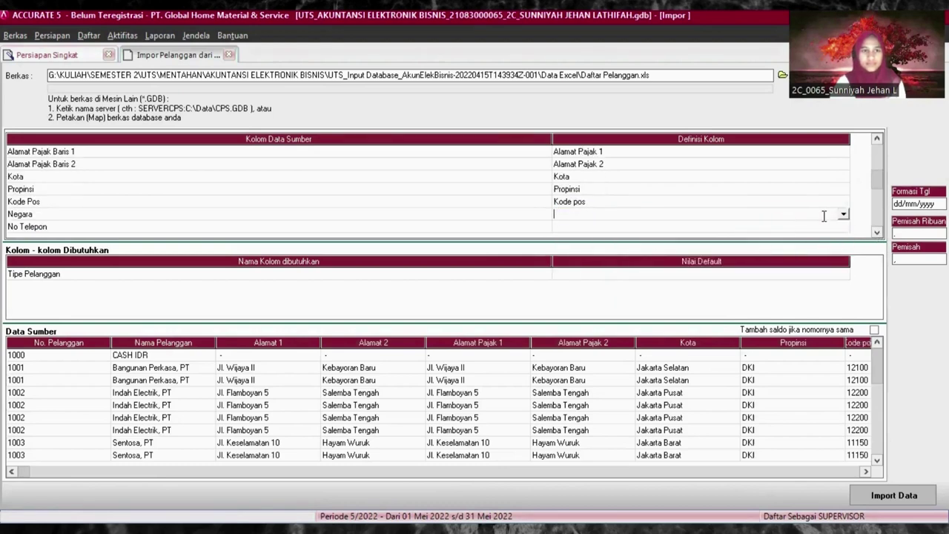
click(843, 215)
click(595, 230)
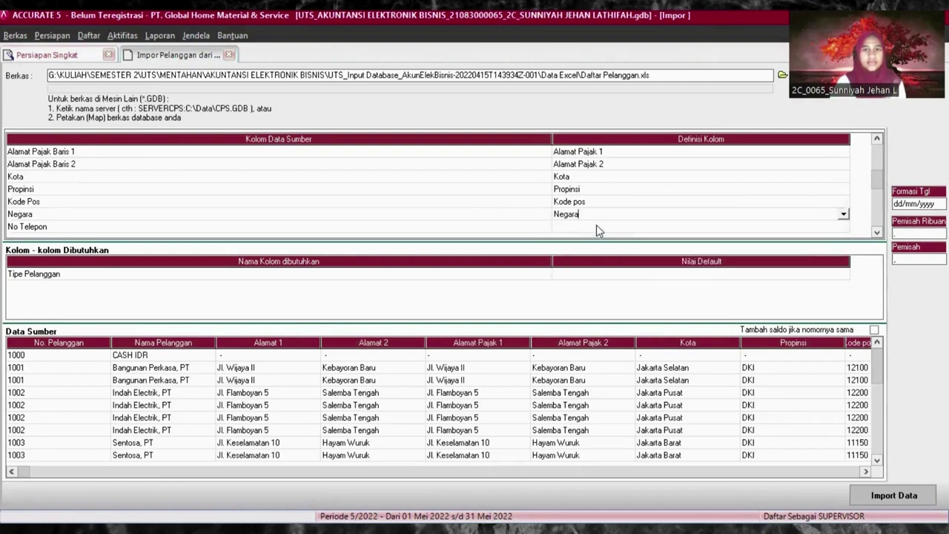
- Map source column No Telepon to the No. Telepon definition in the customer import
click(596, 224)
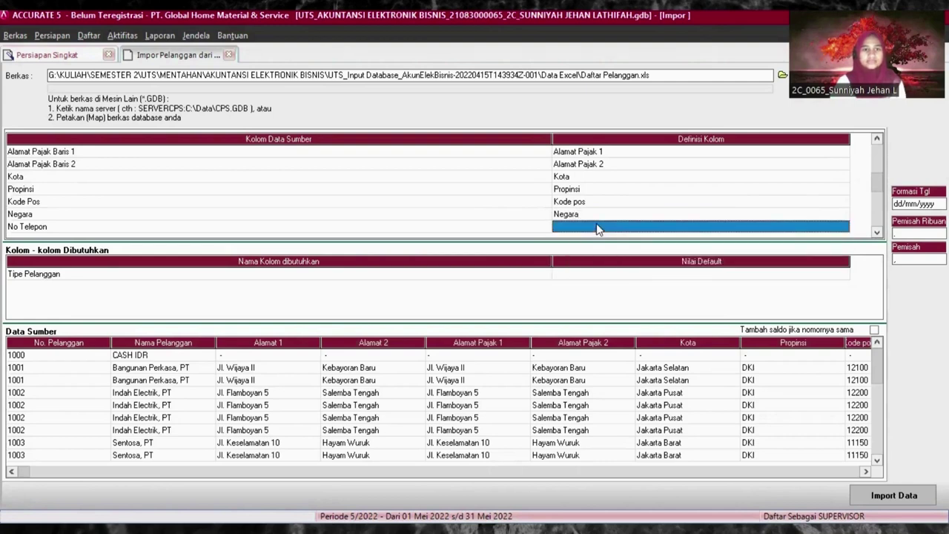
click(842, 228)
click(843, 226)
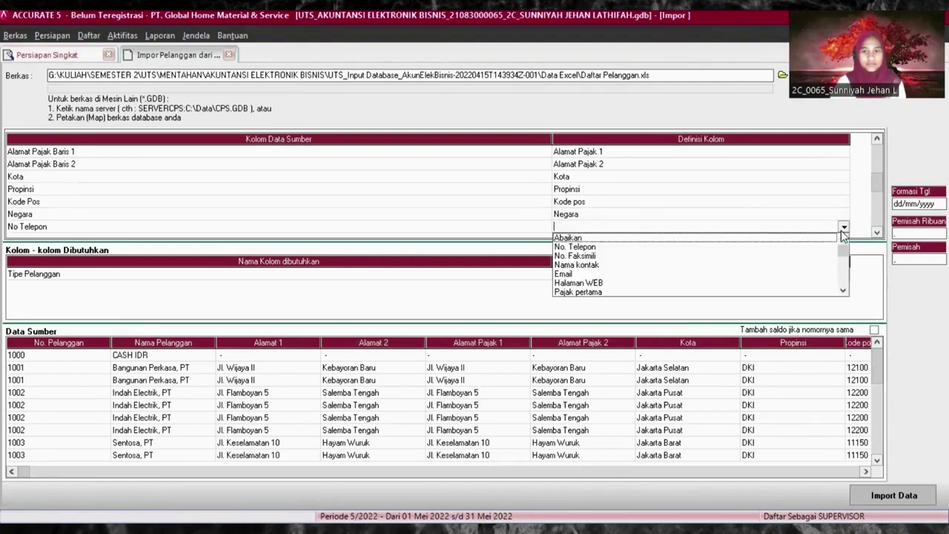
click(578, 248)
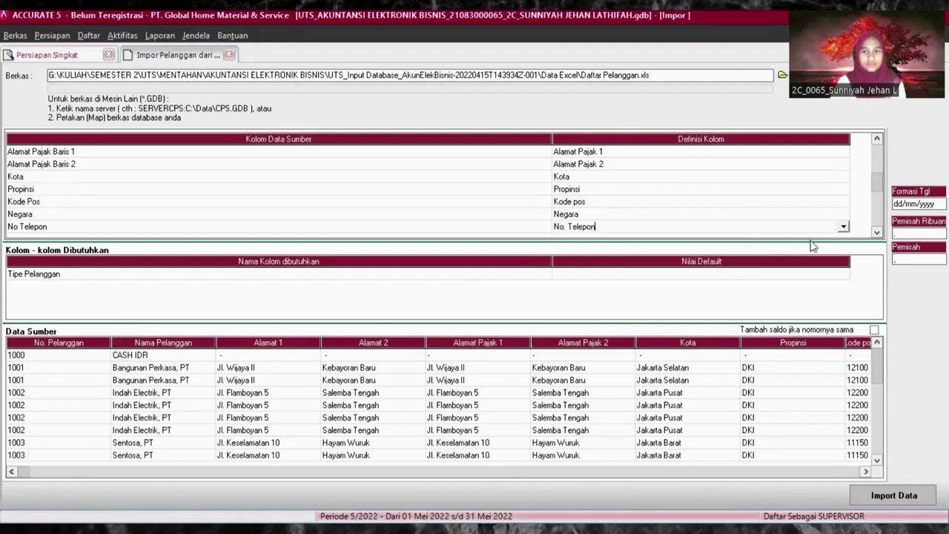
- Select the column definition of source column No Fax for mapping
click(876, 233)
click(876, 233)
click(633, 195)
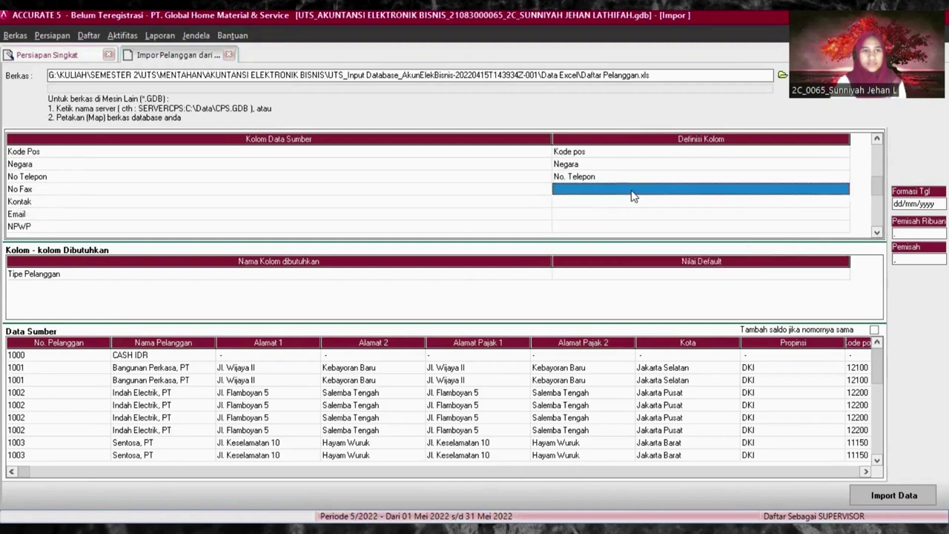
- Map the No Fax source column to No. Faksimili and the Kontak column to Nama kontak
click(659, 195)
click(843, 190)
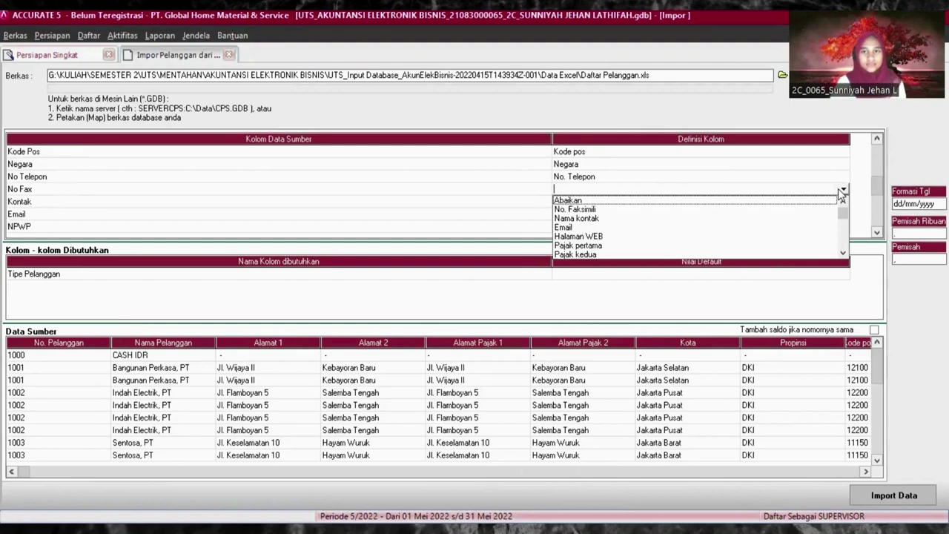
click(572, 211)
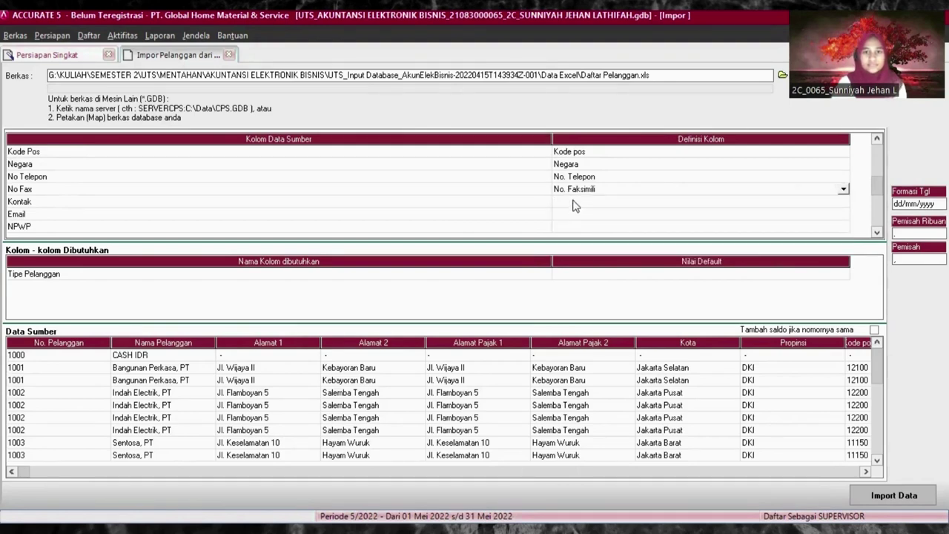
click(574, 203)
click(665, 205)
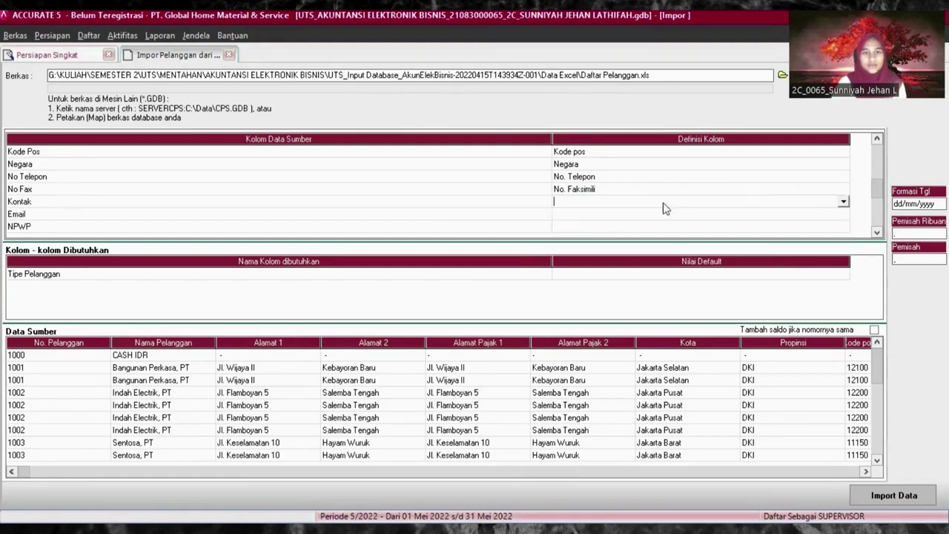
click(843, 201)
click(582, 222)
- Map the Email source column to the Email definition in the customer import
click(575, 214)
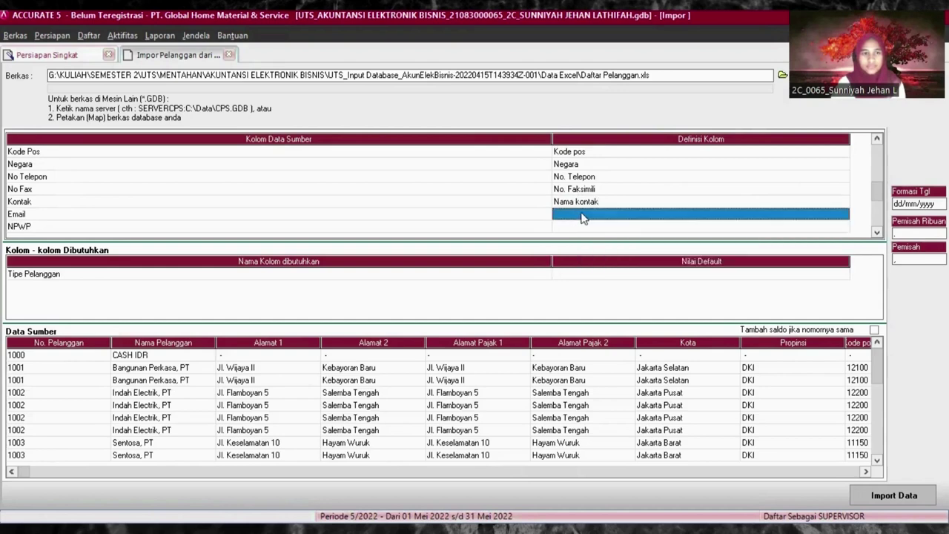
click(848, 215)
click(844, 215)
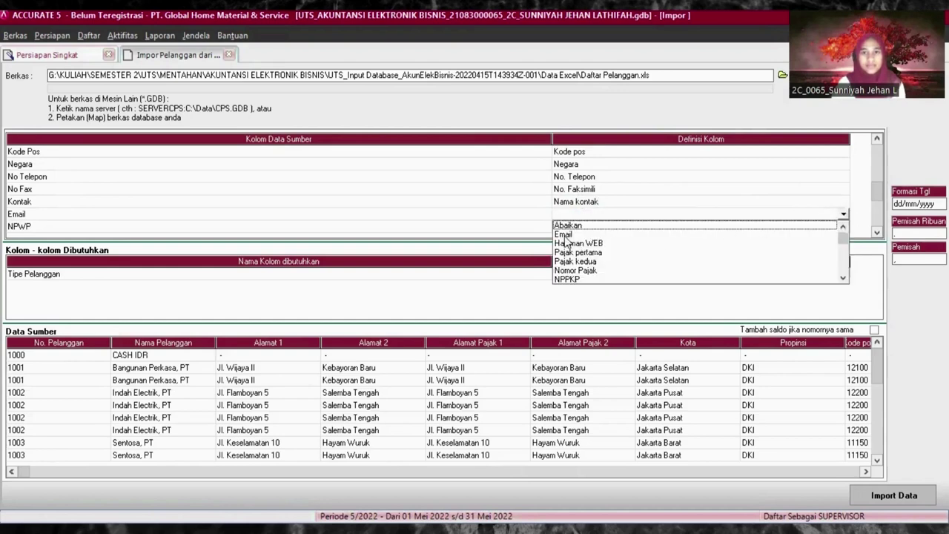
click(563, 235)
- Map the NPWP source column to the Nomor Pajak definition
click(565, 225)
click(843, 227)
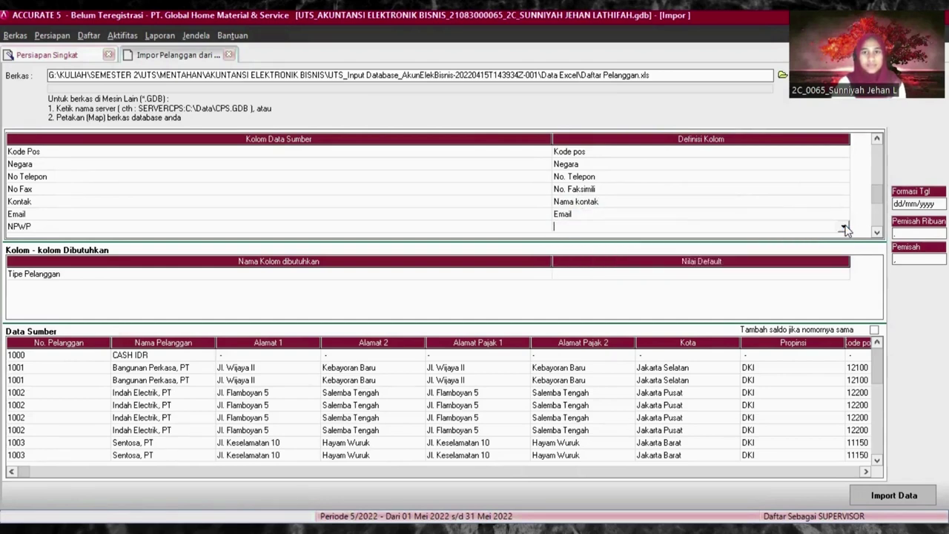
click(844, 227)
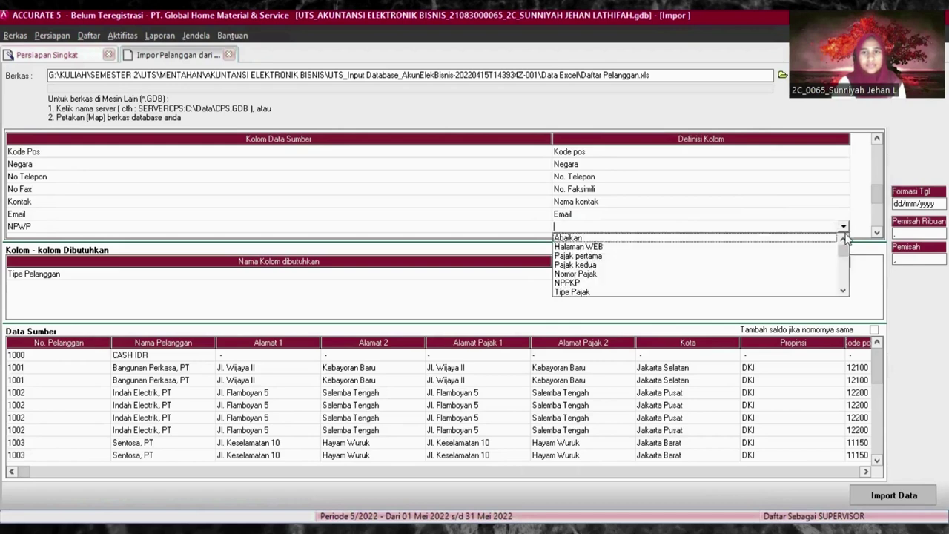
click(843, 290)
click(843, 291)
click(843, 291)
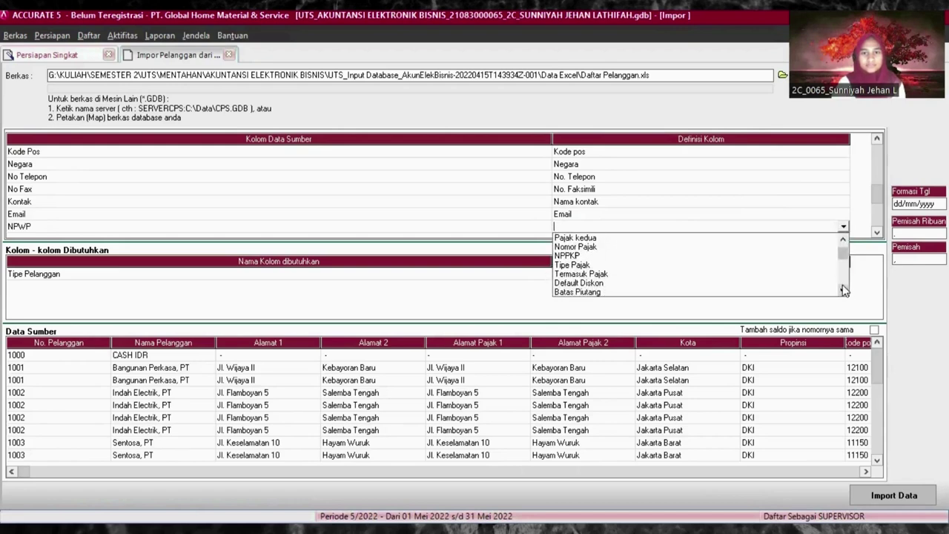
click(597, 249)
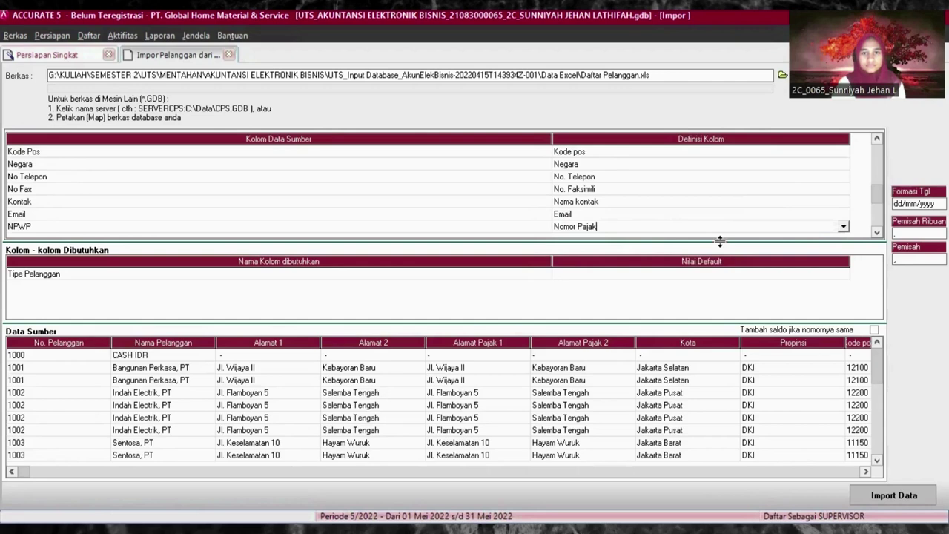
- Map the Batas Hutang source column to the Limit Days definition
click(876, 232)
click(876, 232)
click(606, 214)
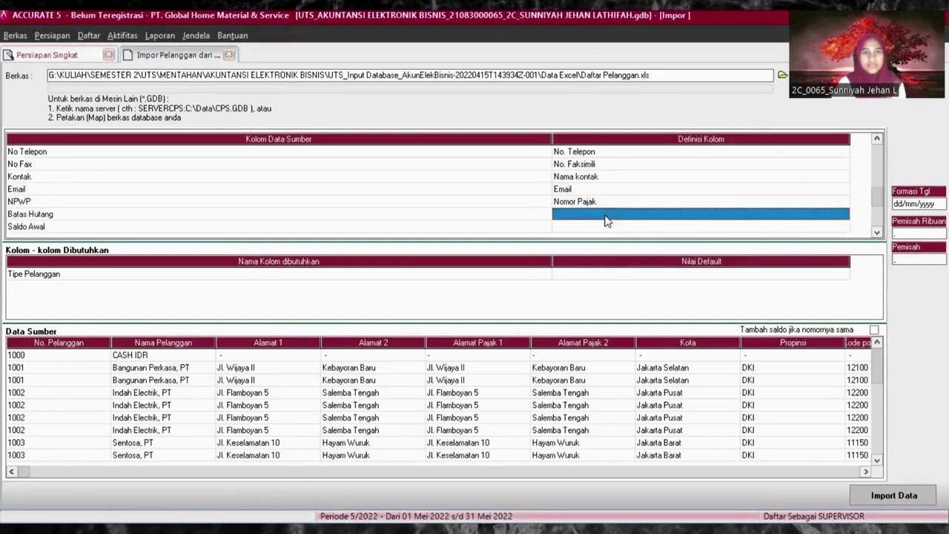
click(606, 214)
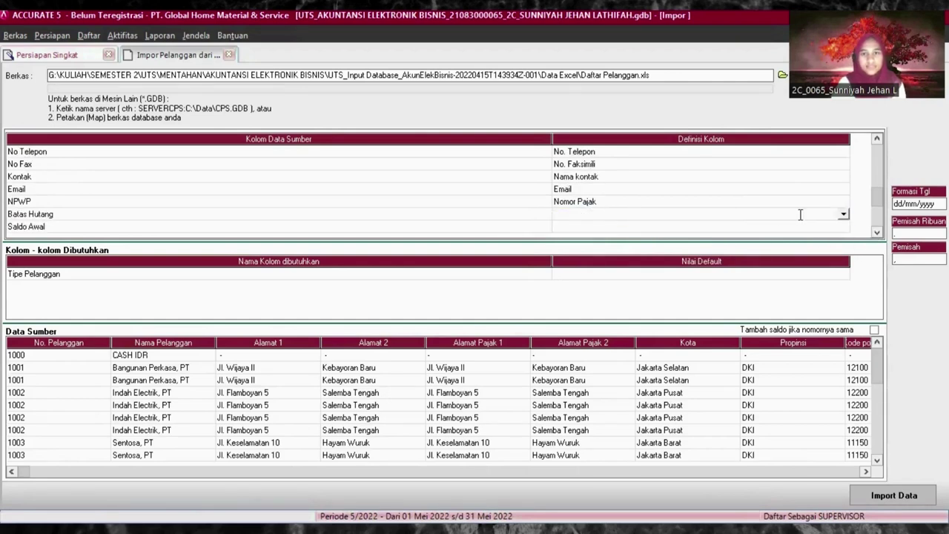
click(843, 215)
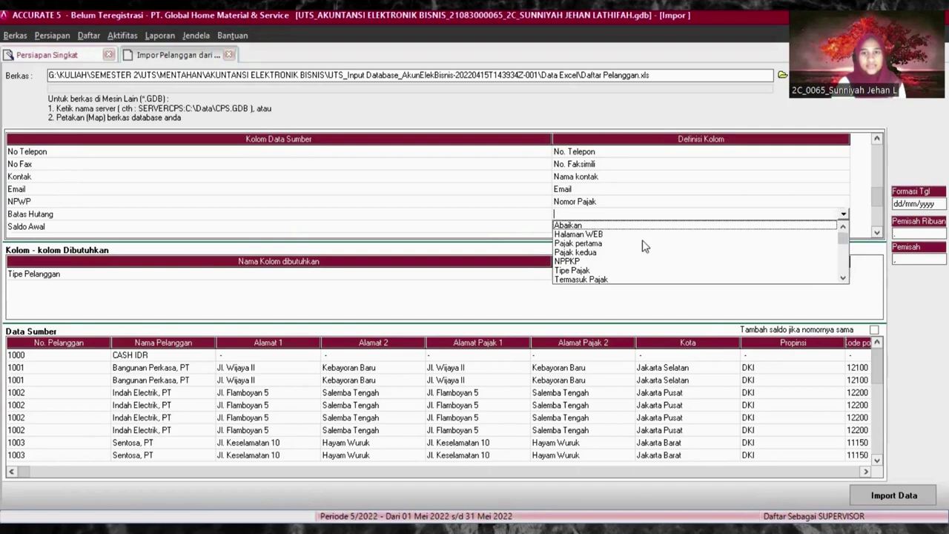
click(843, 277)
click(843, 277)
click(843, 277)
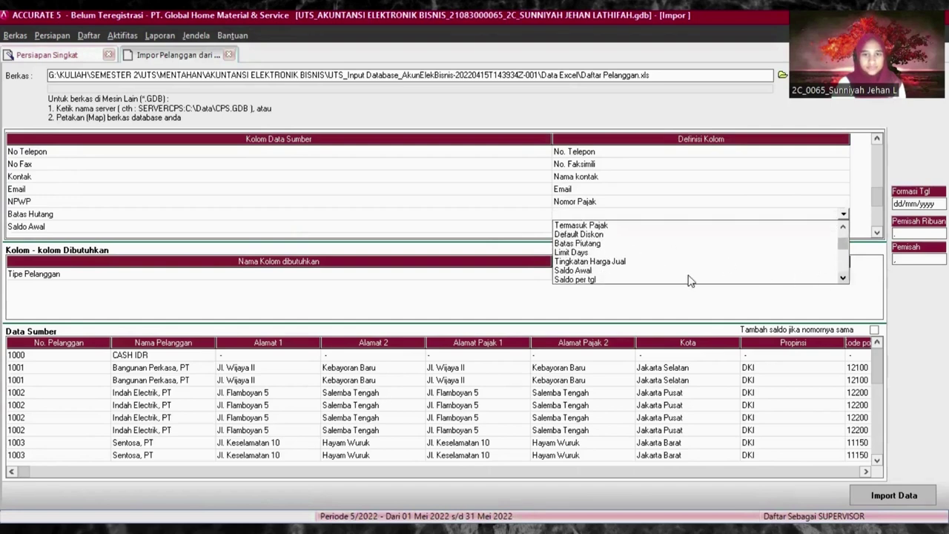
click(569, 252)
- Map the Saldo Awal source column to the Saldo Awal definition
click(564, 226)
click(843, 228)
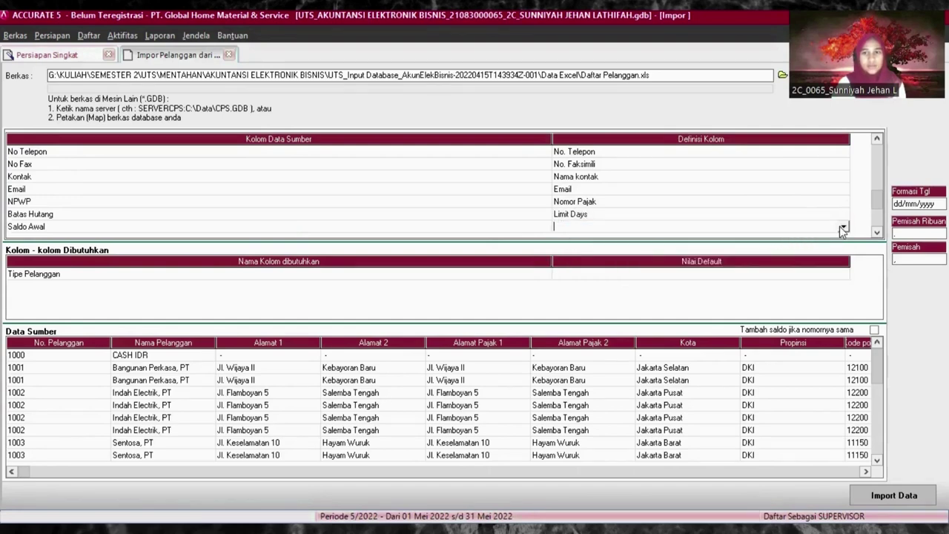
click(843, 227)
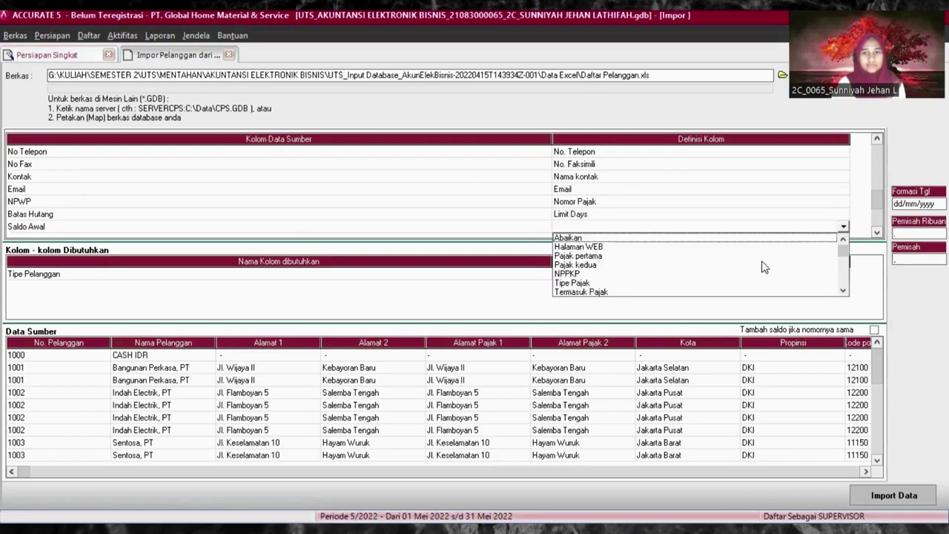
click(843, 292)
click(842, 291)
click(843, 291)
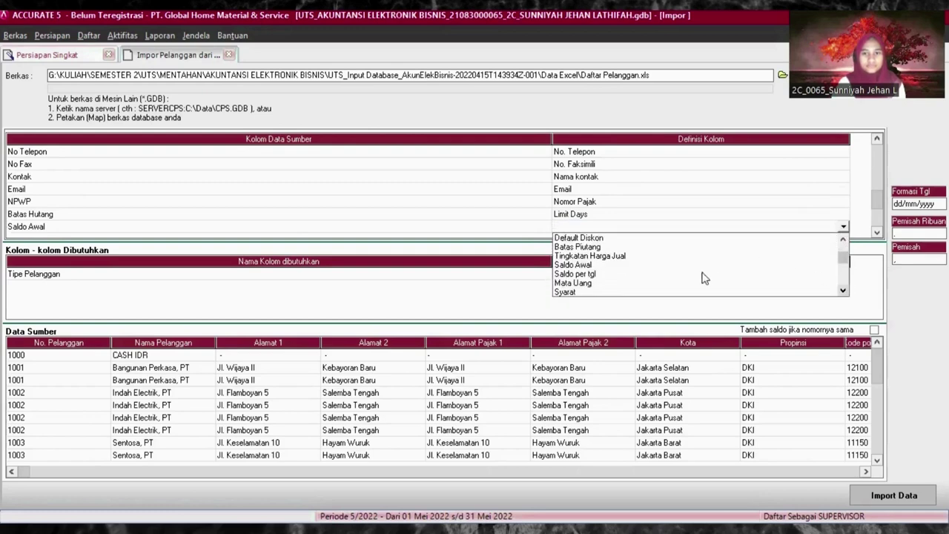
click(601, 265)
- Map the No. Faktur source column to the NPPKP definition
click(876, 232)
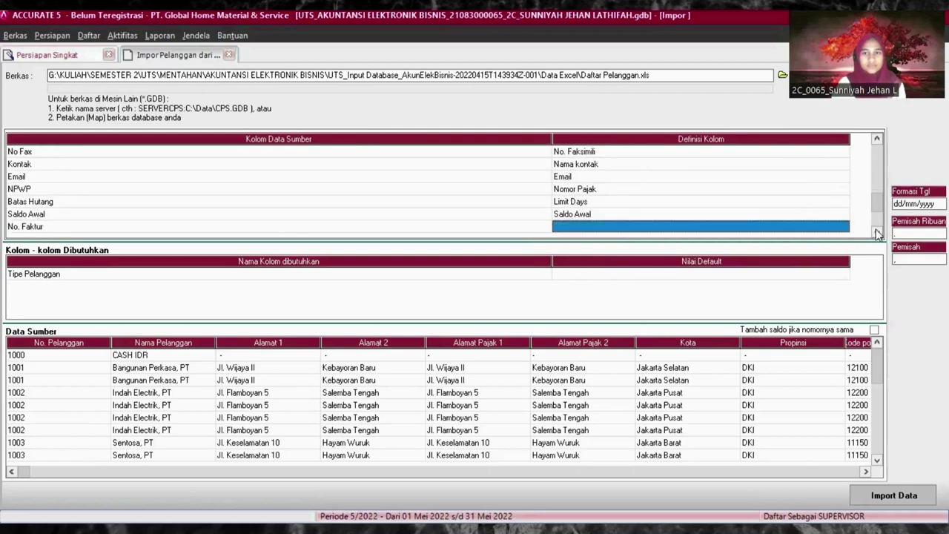
click(876, 232)
click(785, 215)
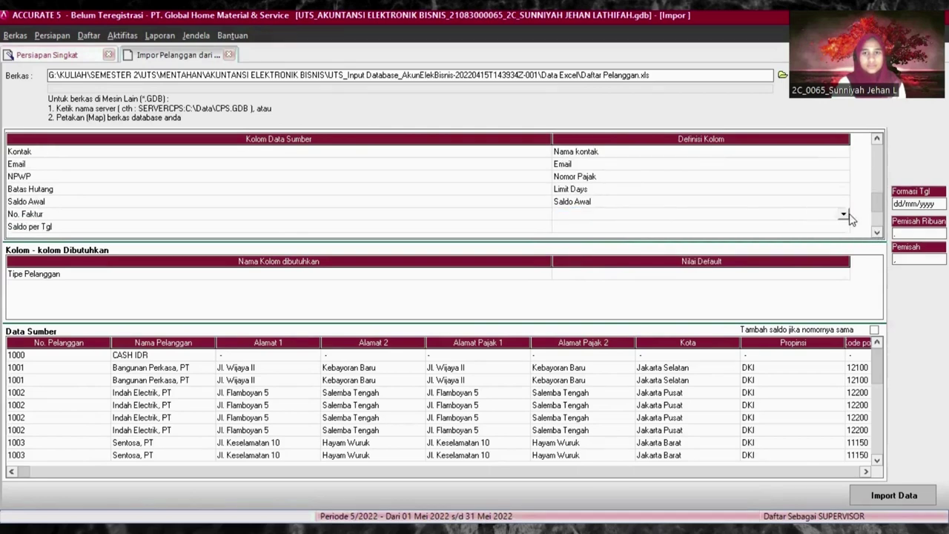
click(844, 214)
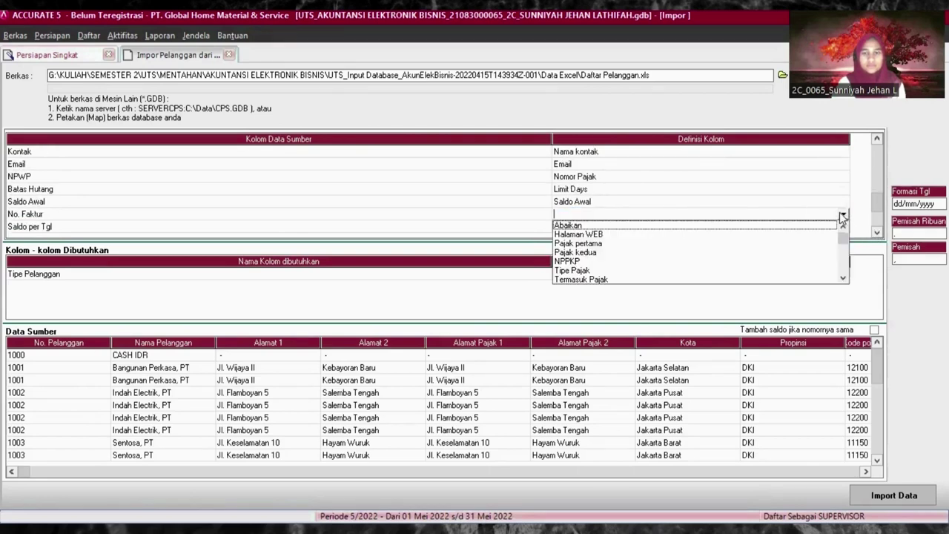
click(575, 259)
- Map the Saldo per Tgl source column to the Saldo per tgl definition
click(876, 232)
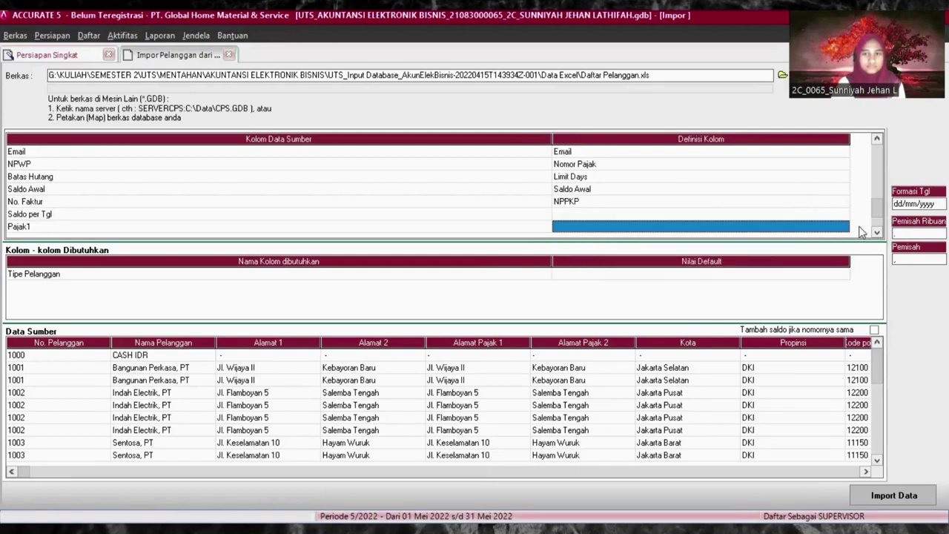
click(773, 214)
click(773, 212)
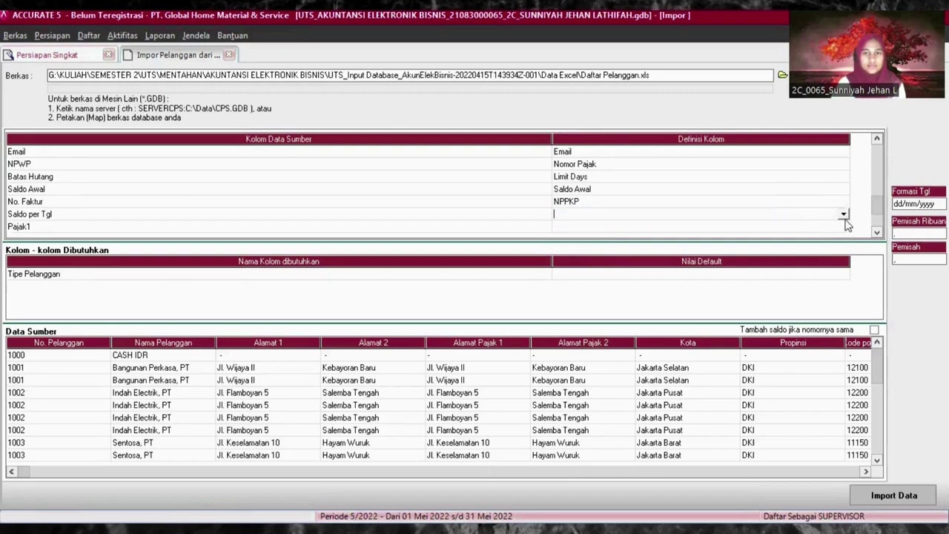
click(843, 214)
click(844, 277)
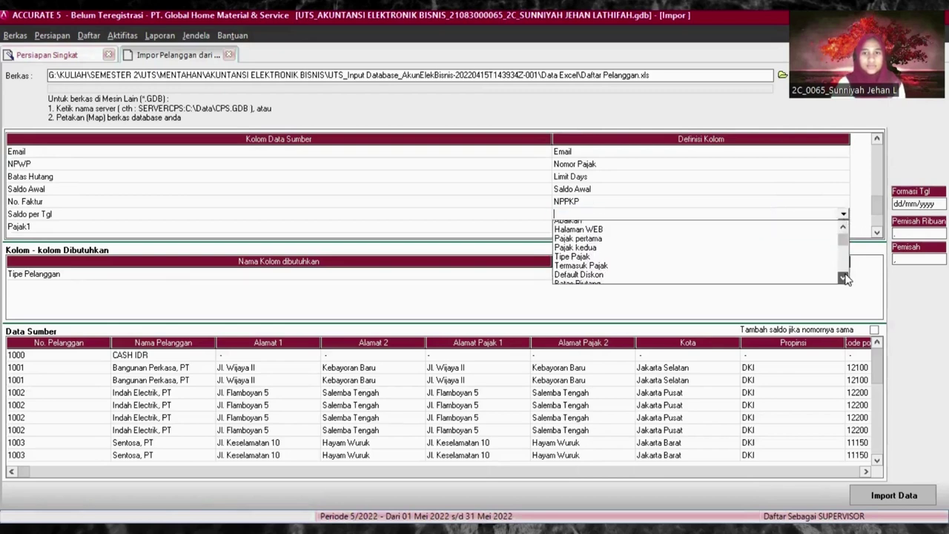
click(843, 277)
click(843, 277)
click(843, 277)
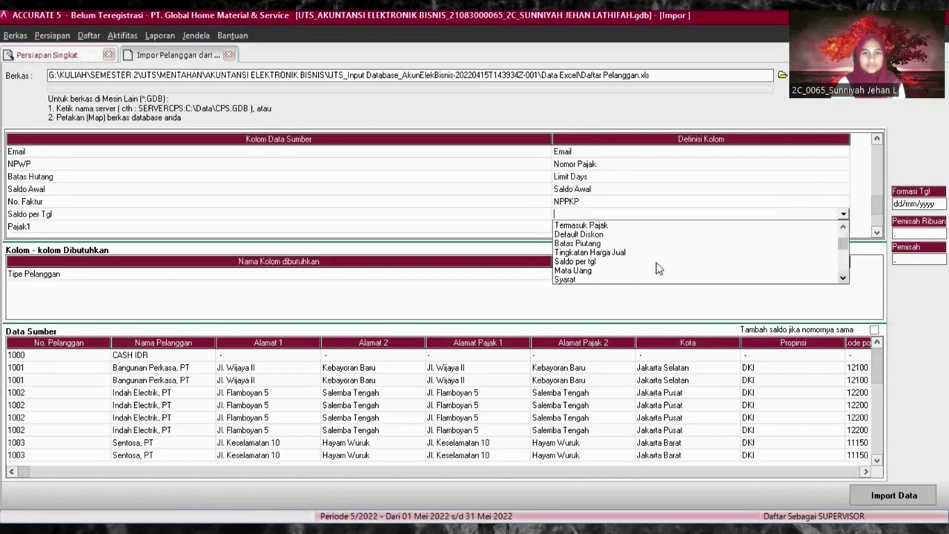
click(596, 261)
- Map the Pajak1 source column to the Pajak pertama definition
click(581, 227)
click(640, 226)
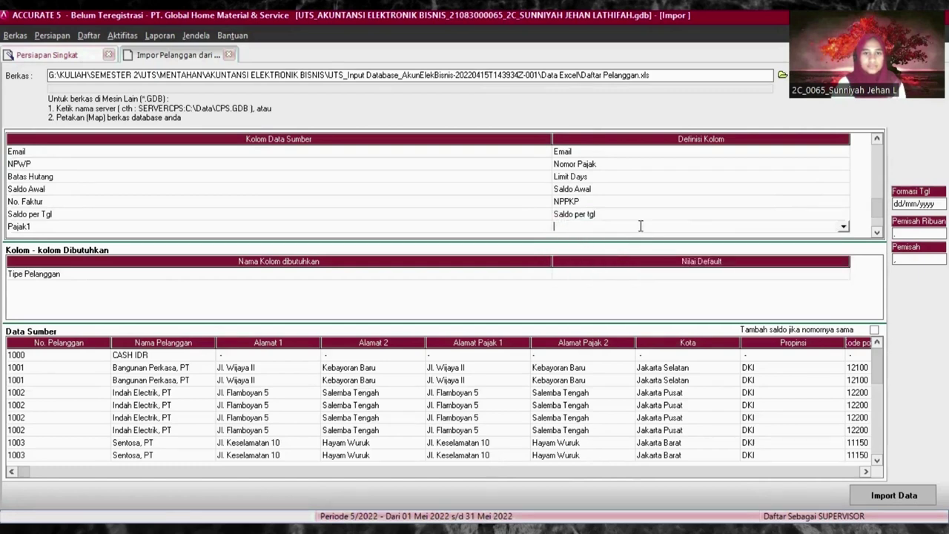
click(844, 226)
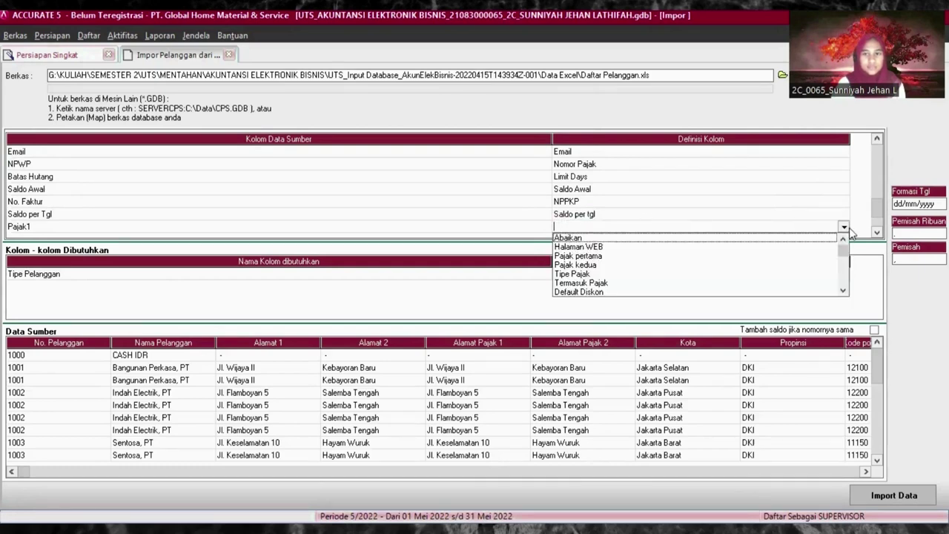
click(575, 256)
- Define the first tax's source value T as PPN and accept the definition
click(216, 58)
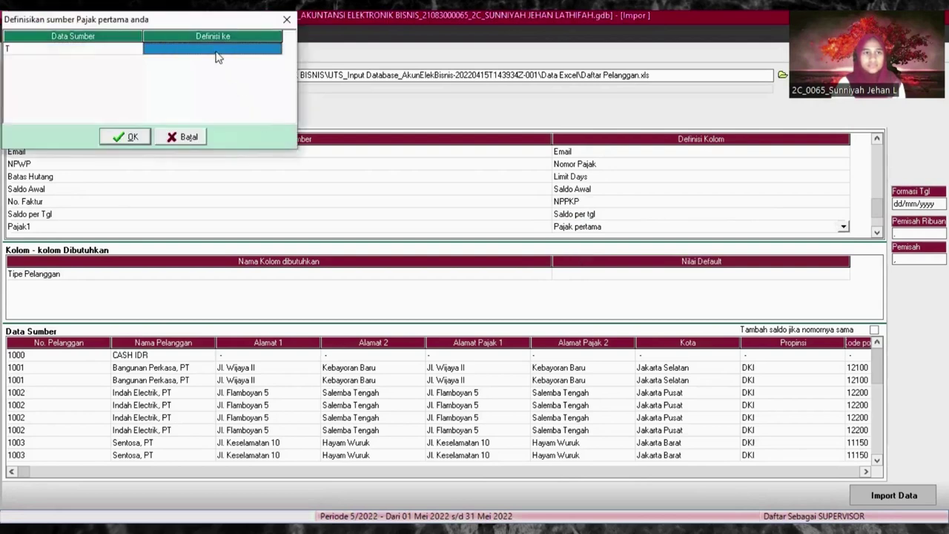
click(249, 52)
click(274, 49)
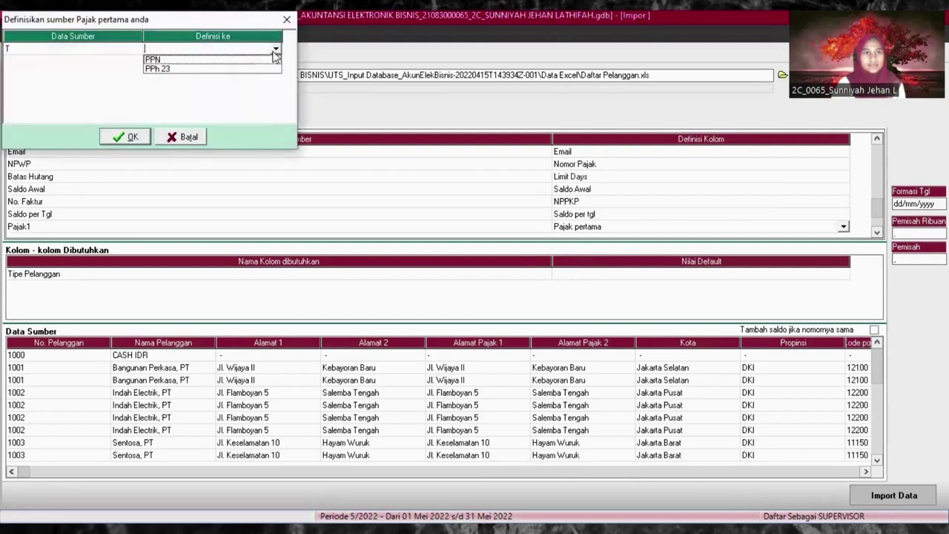
click(190, 60)
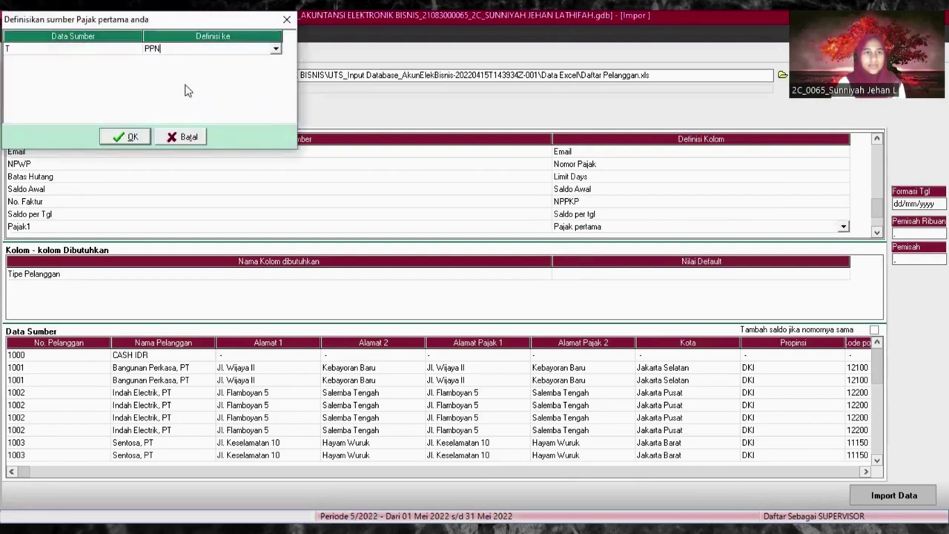
click(130, 139)
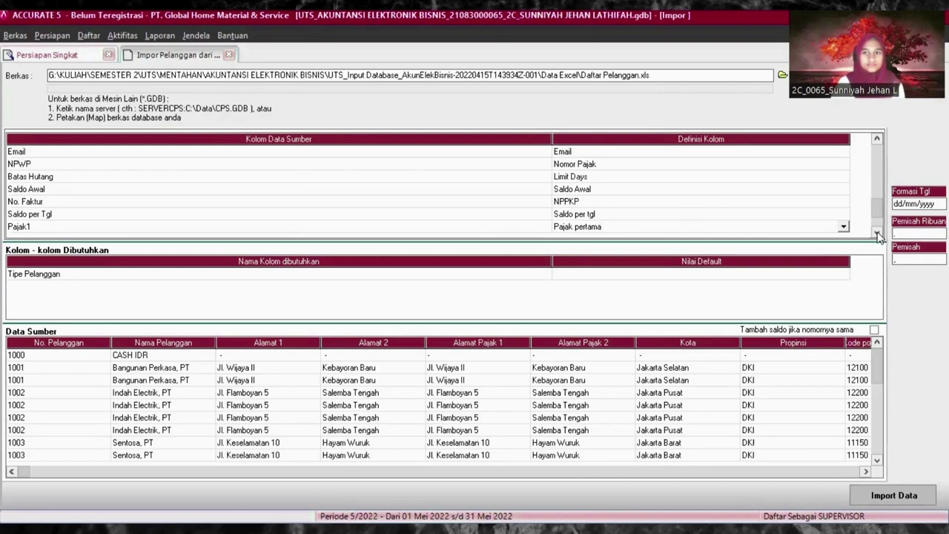
- Map the Mata Uang source column to the Mata Uang definition
click(877, 232)
click(599, 206)
click(645, 215)
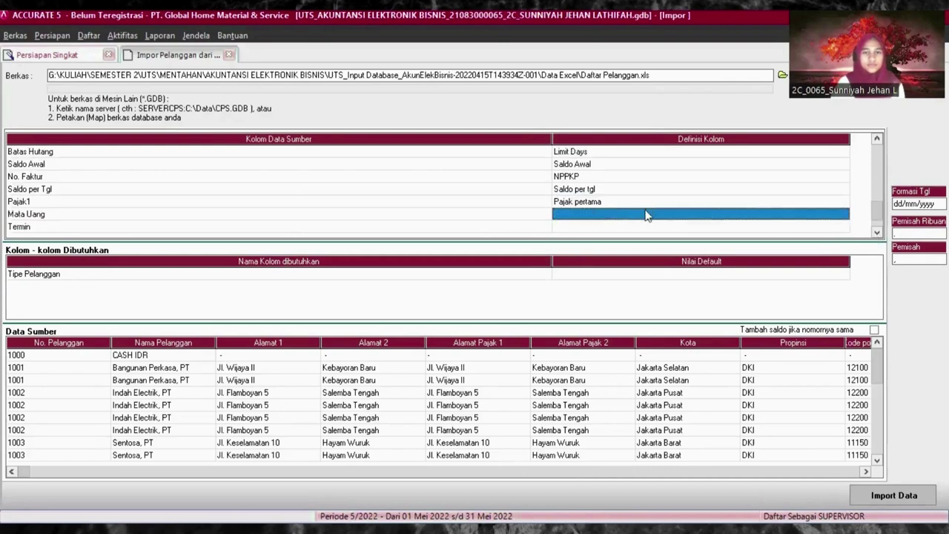
click(769, 212)
click(843, 215)
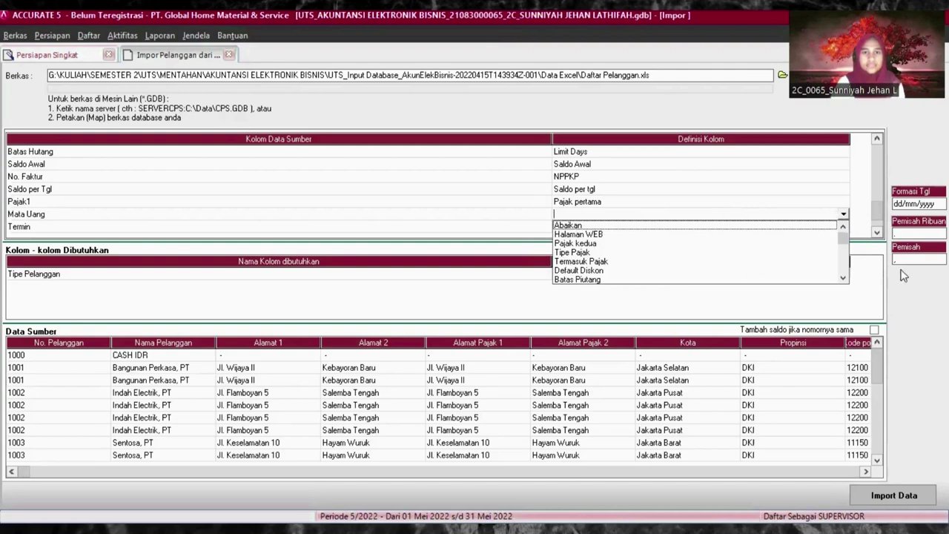
click(842, 278)
click(843, 278)
click(842, 278)
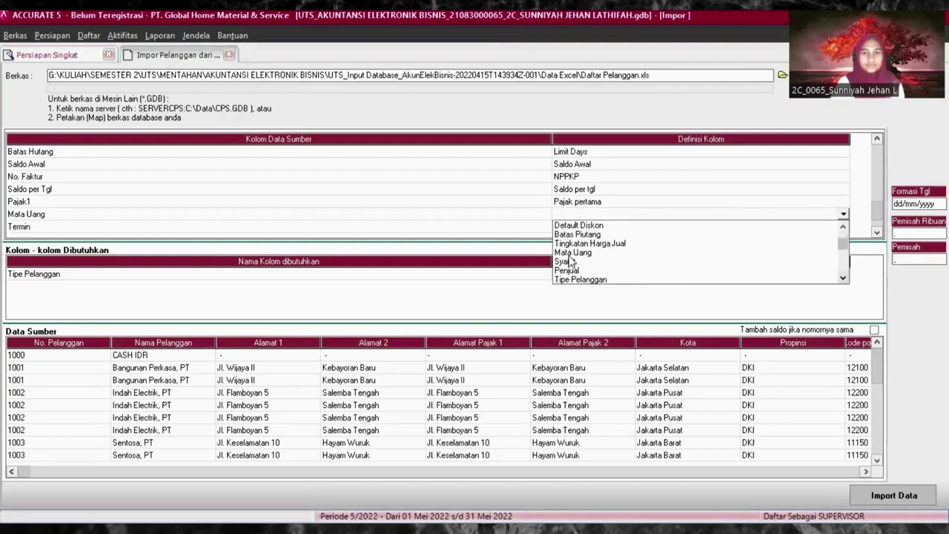
click(573, 257)
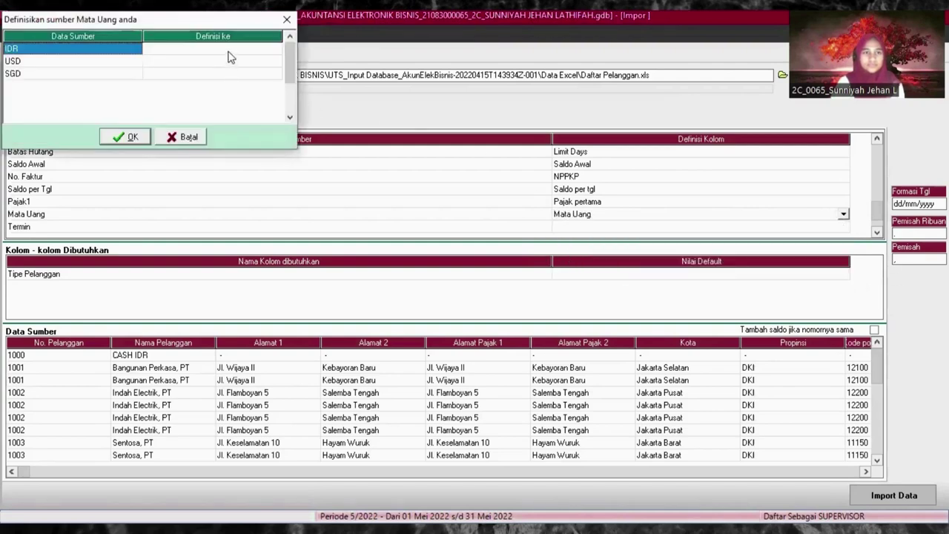
- Define the Mata Uang source values IDR, USD and SGD as the currencies IDR, USD and SGD respectively, and accept the definitions
click(230, 51)
click(255, 51)
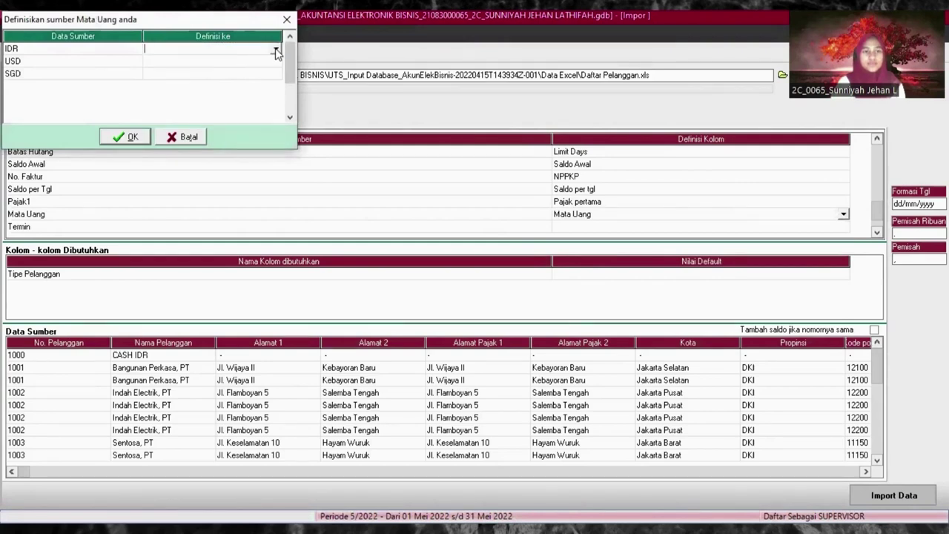
click(275, 49)
click(209, 60)
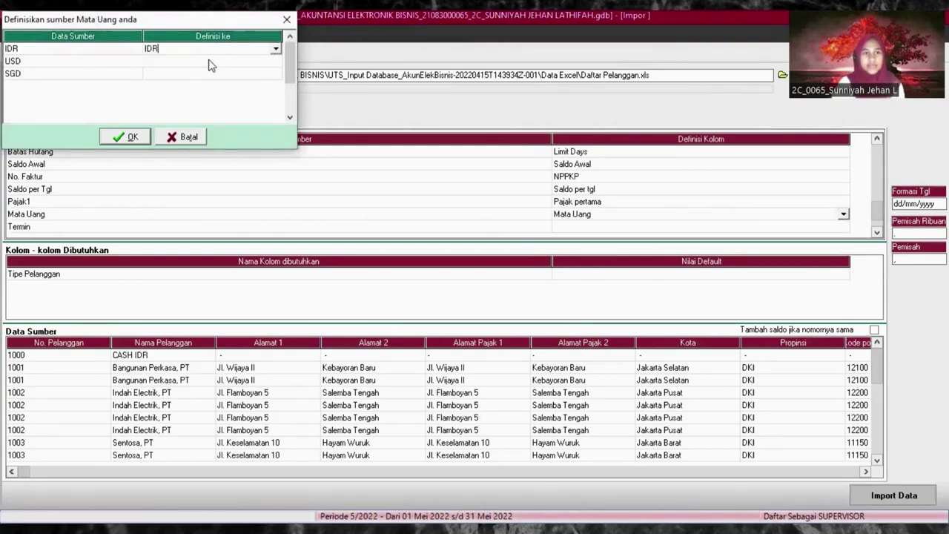
click(212, 62)
click(236, 62)
click(276, 62)
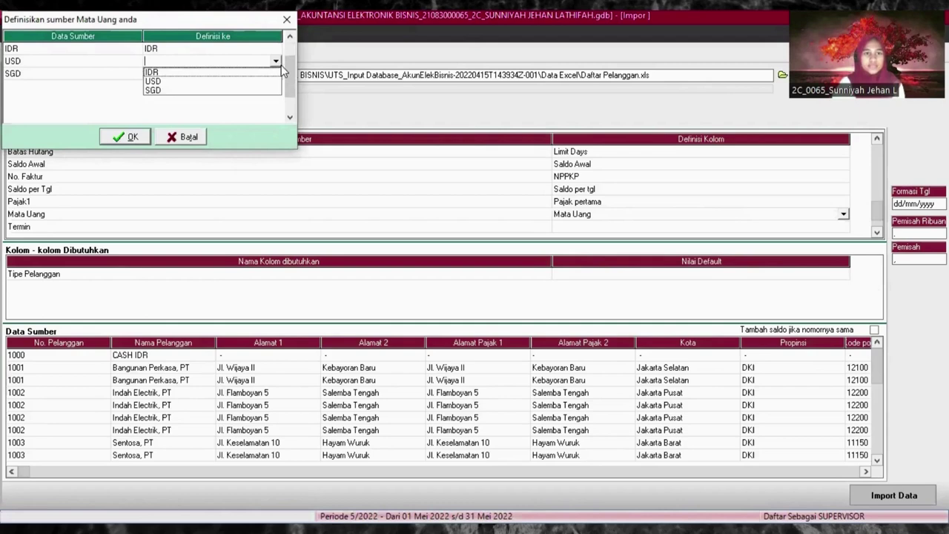
click(184, 79)
click(202, 75)
click(265, 77)
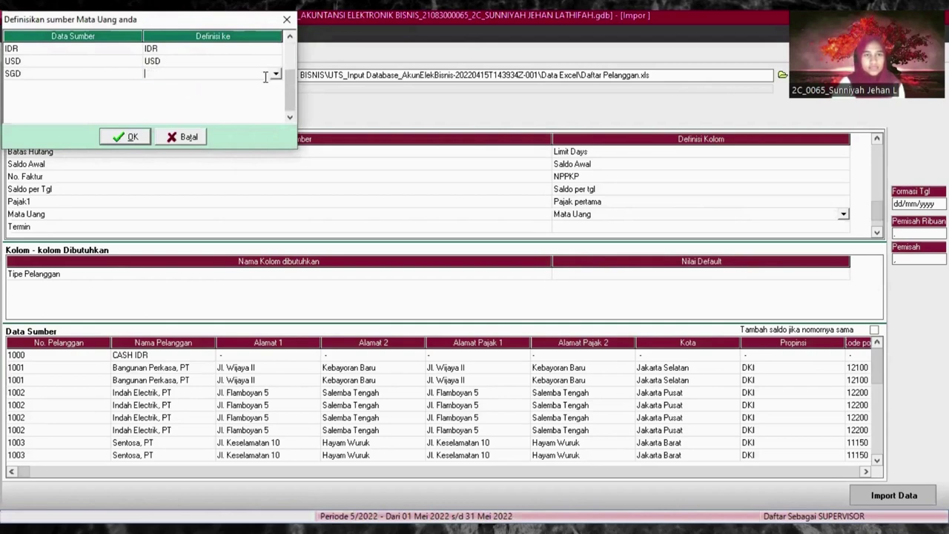
click(275, 75)
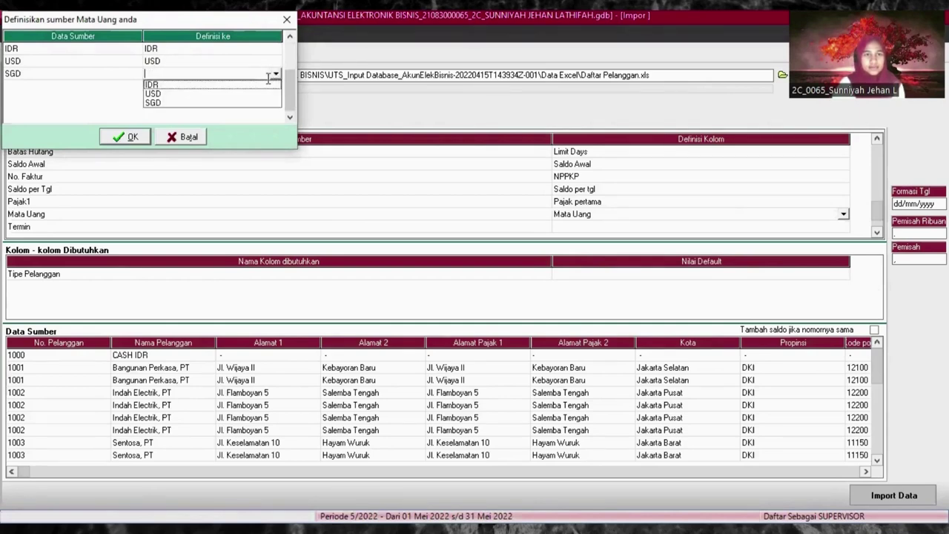
click(170, 104)
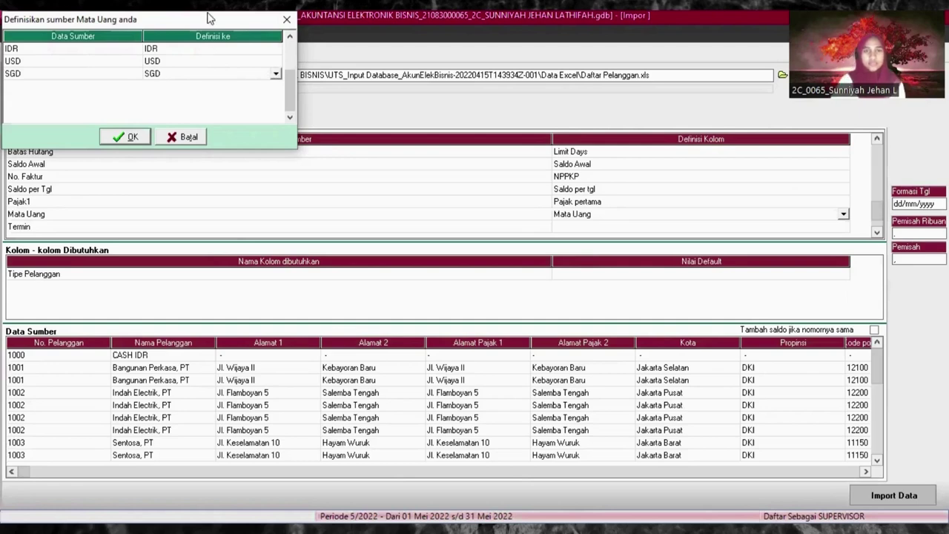
click(133, 138)
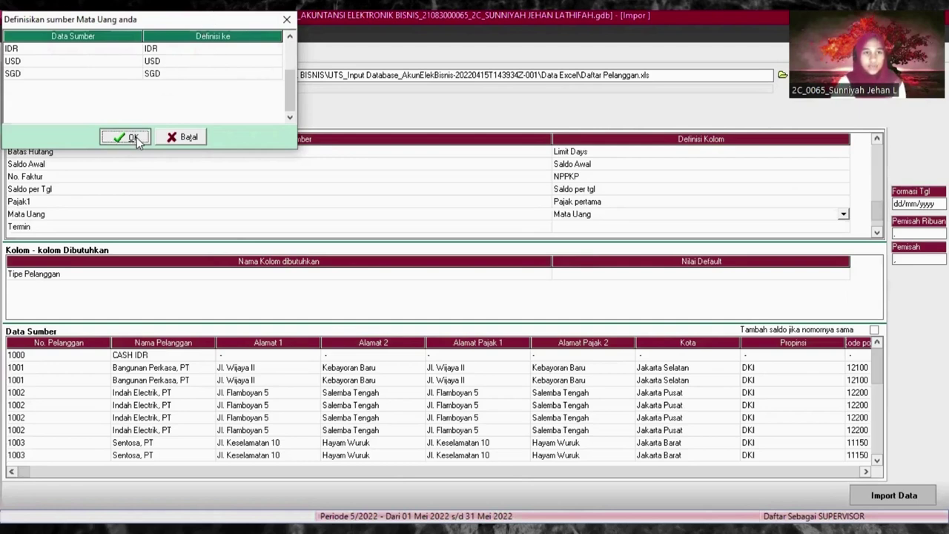
- Review the source value definitions of the Mata Uang column once more and accept them
click(844, 214)
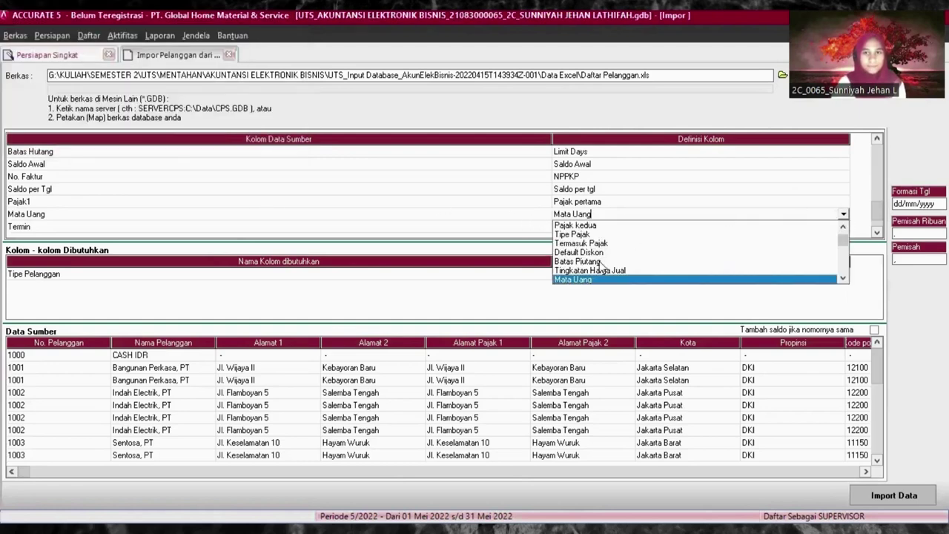
click(585, 280)
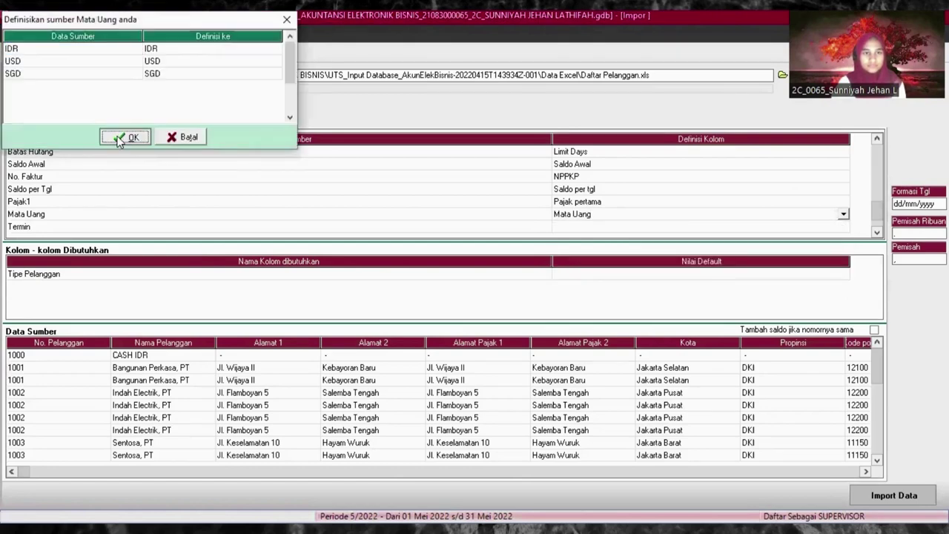
click(123, 137)
- Map the Termin source column to the Syarat definition
click(749, 226)
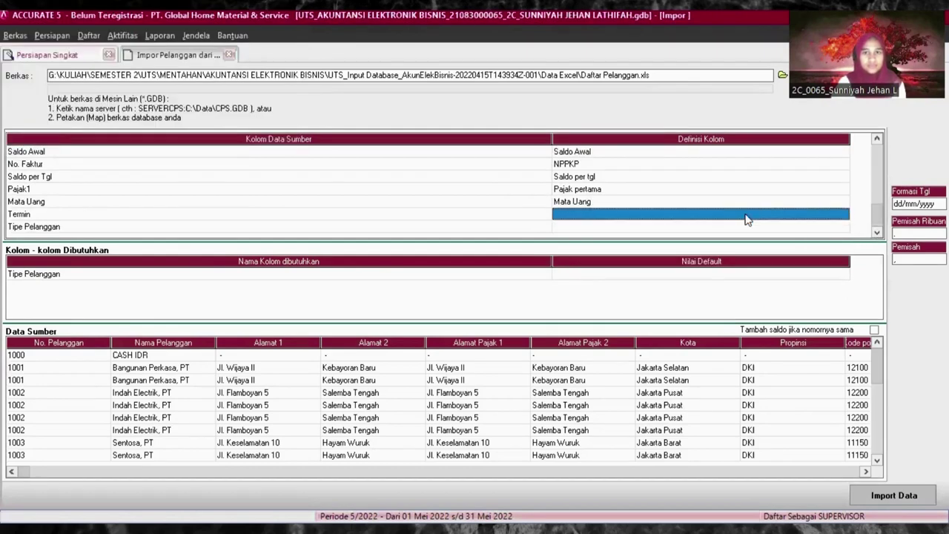
click(749, 221)
click(844, 215)
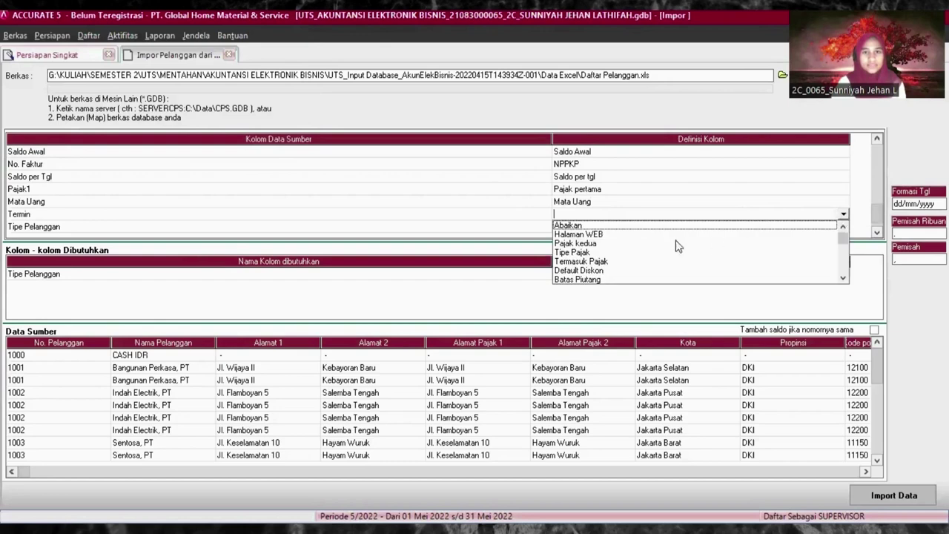
click(843, 279)
click(843, 279)
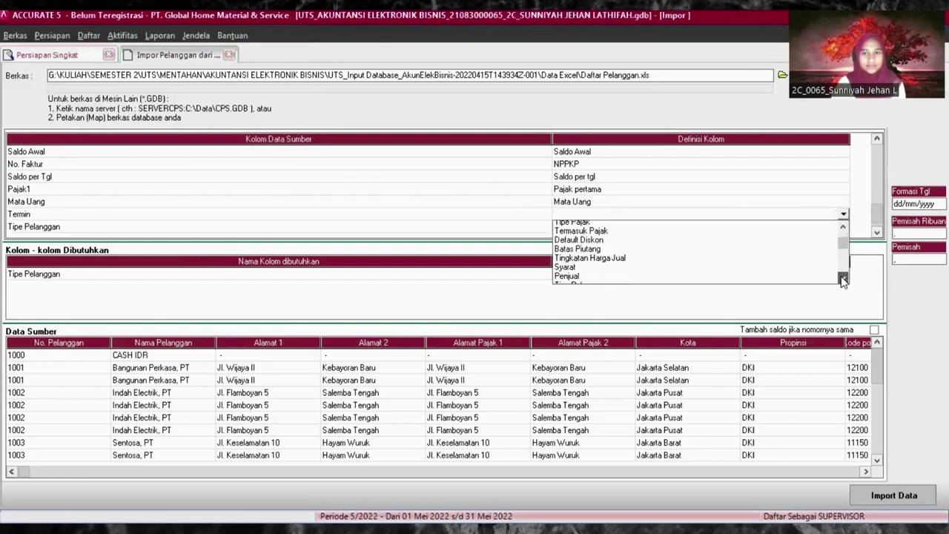
click(843, 279)
click(567, 267)
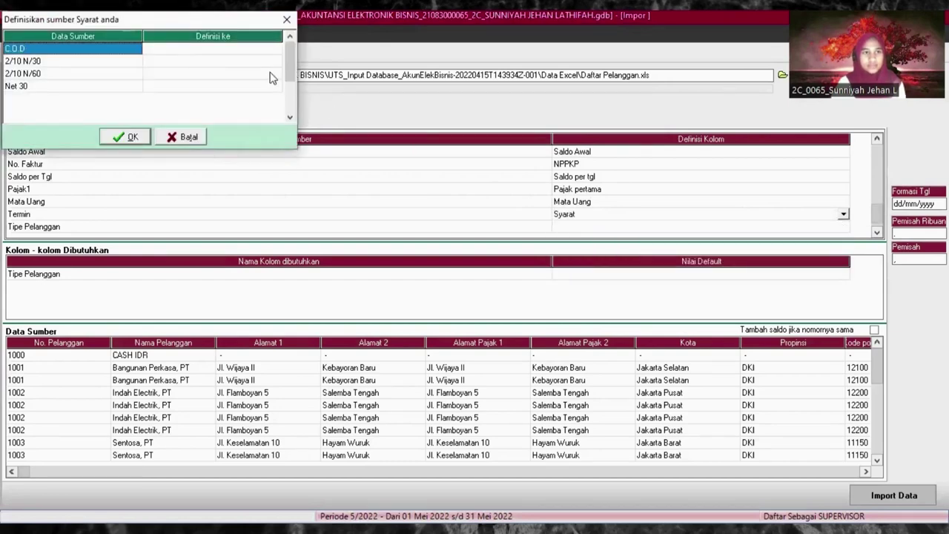
- Define the Syarat source values C.O.D as C.O.D and 2/10 N/30 as 2/10 n/30
click(236, 50)
click(275, 49)
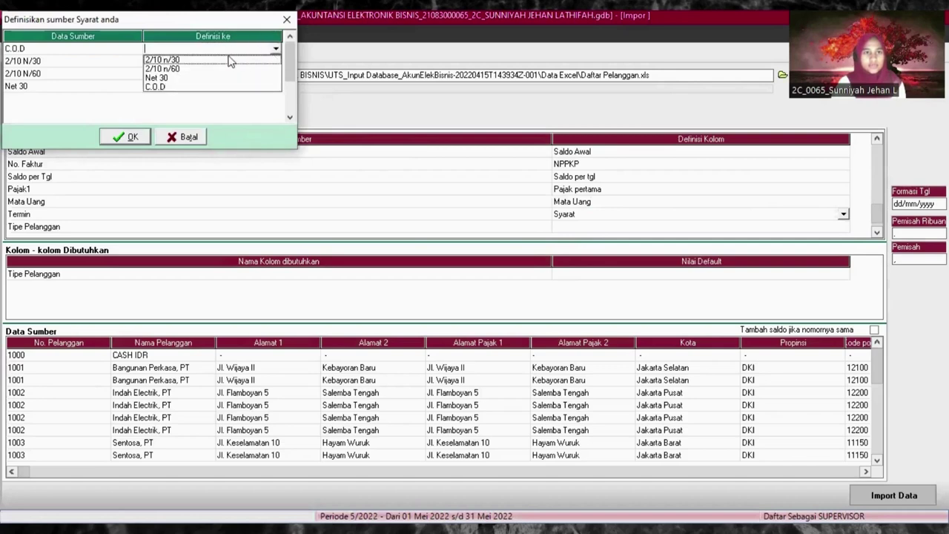
click(166, 87)
click(159, 62)
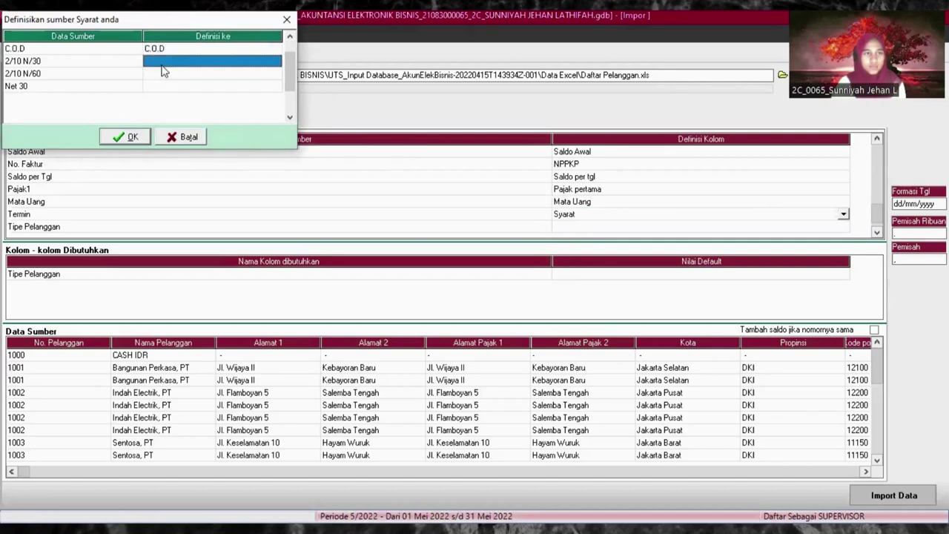
click(222, 64)
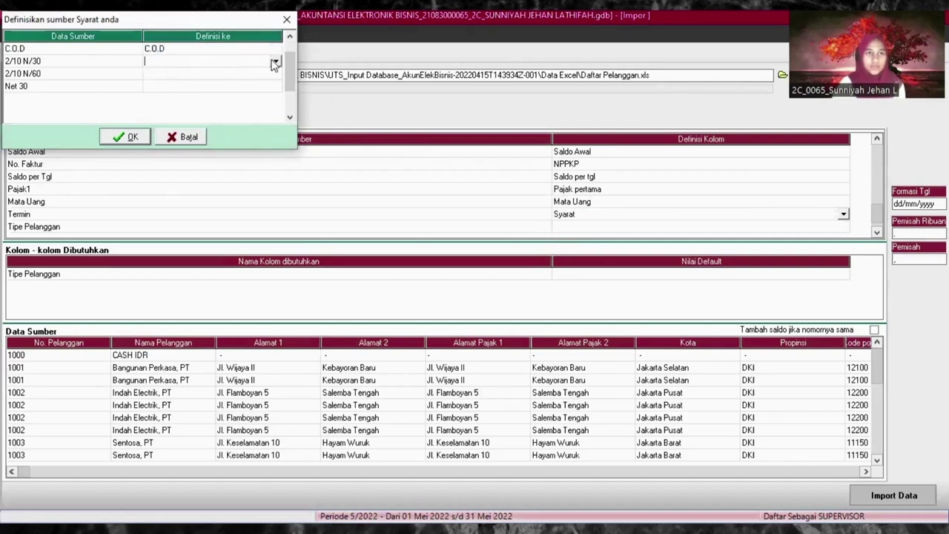
click(275, 62)
click(169, 72)
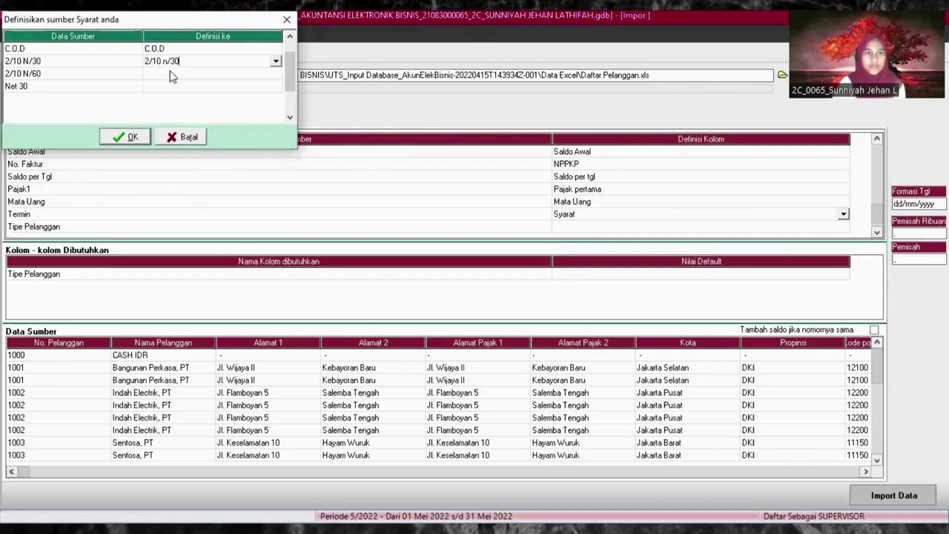
- Define the Syarat source values 2/10 N/60 as 2/10 n/60 and Net 30 as Net 30, and accept the definitions
click(173, 75)
click(220, 69)
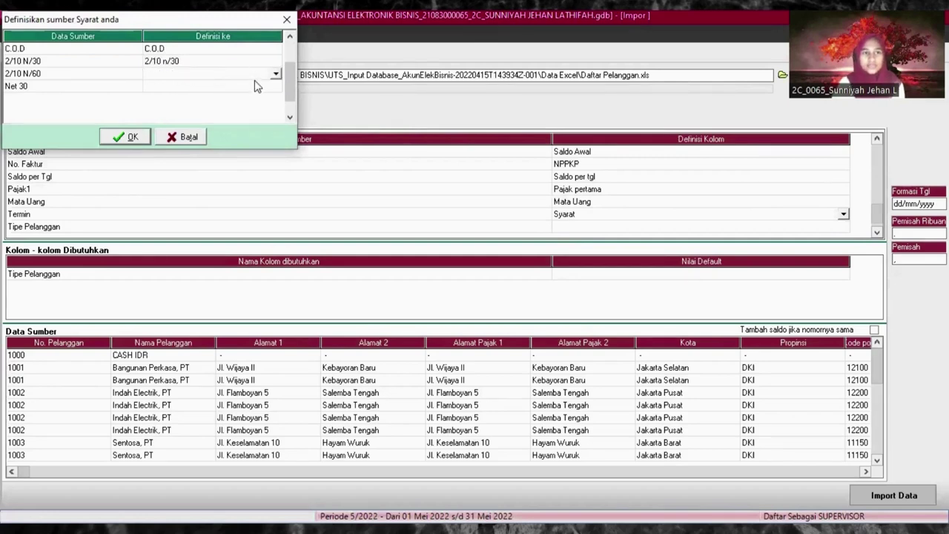
click(275, 74)
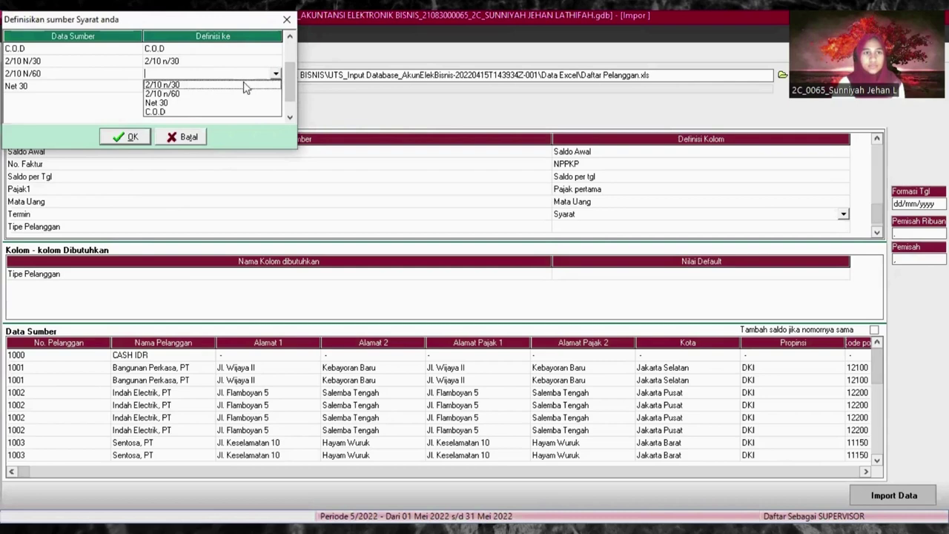
click(175, 95)
click(176, 87)
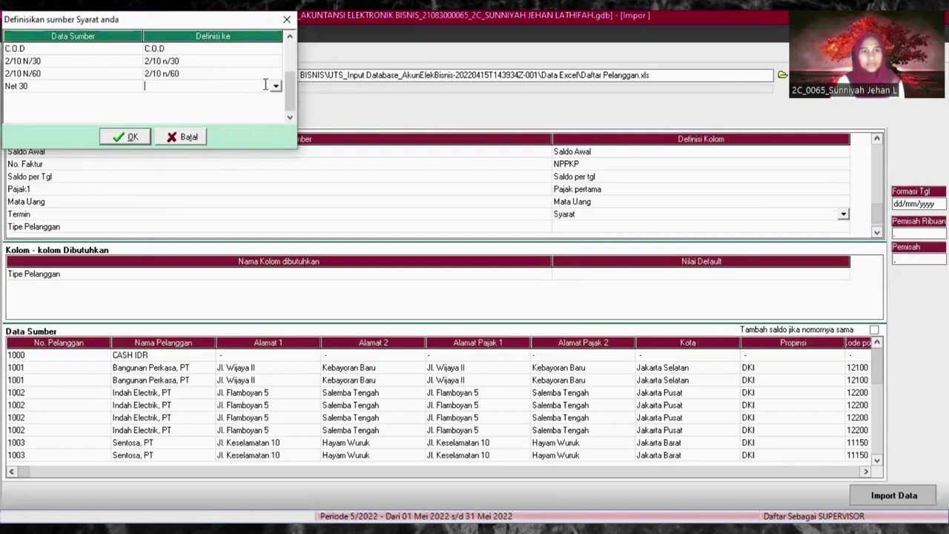
click(275, 88)
click(157, 116)
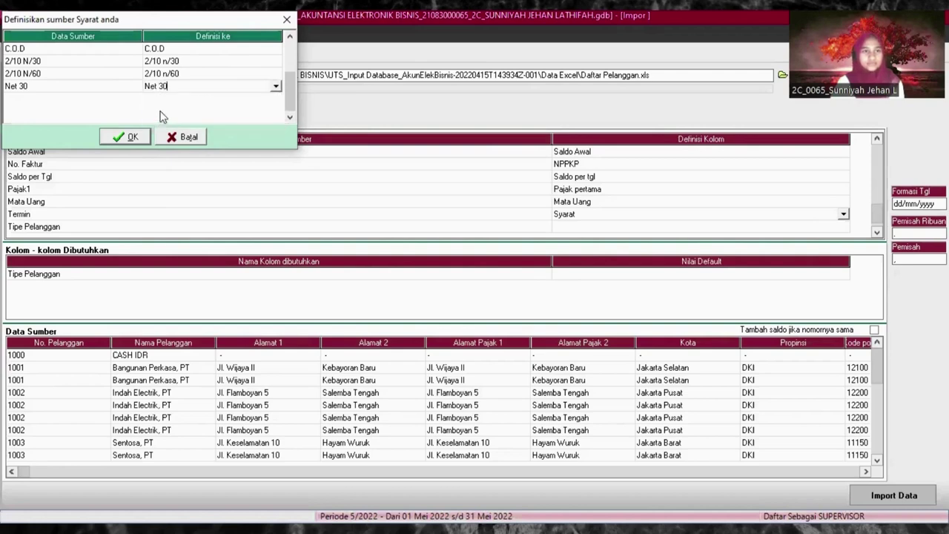
click(134, 137)
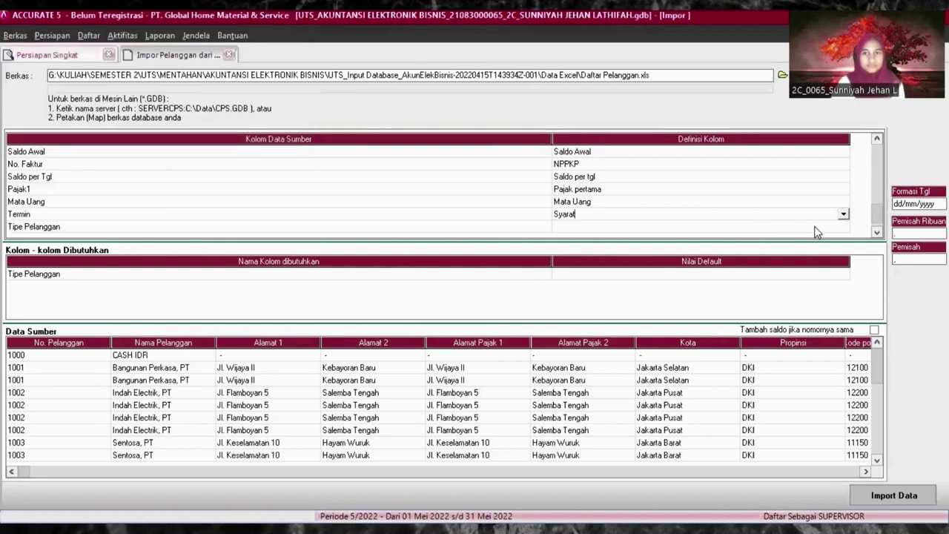
- Map the Tipe Pelanggan source column to the Tipe Pelanggan definition
click(843, 229)
click(842, 229)
click(843, 227)
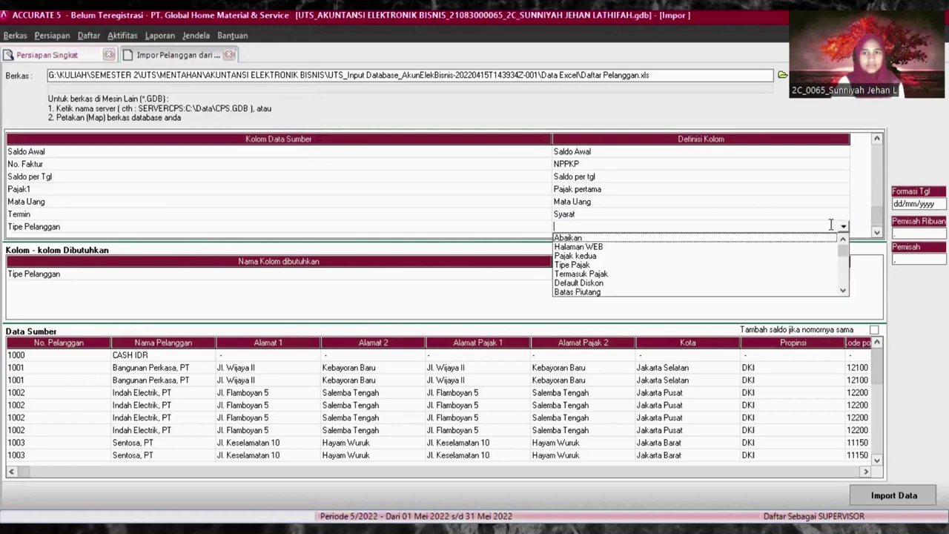
click(843, 291)
click(843, 291)
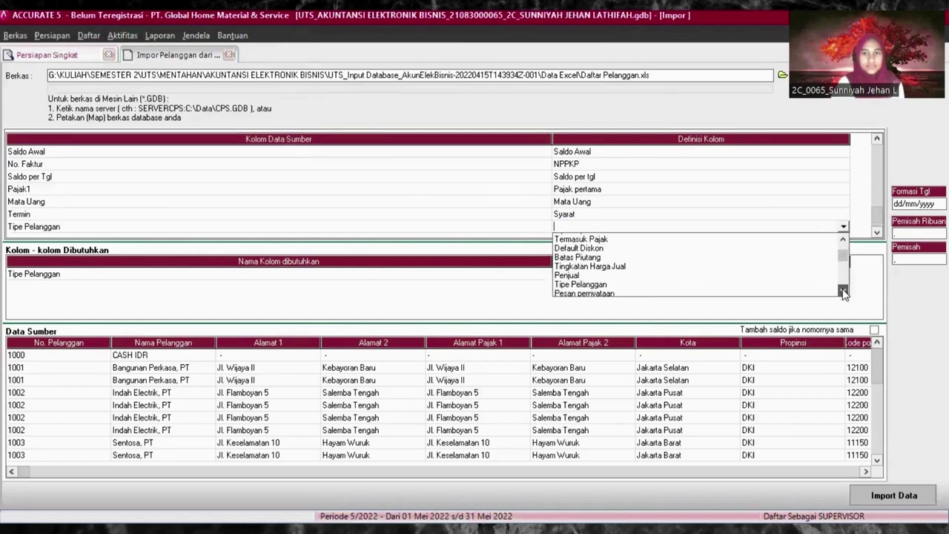
scroll(652, 275, down, 1)
click(591, 267)
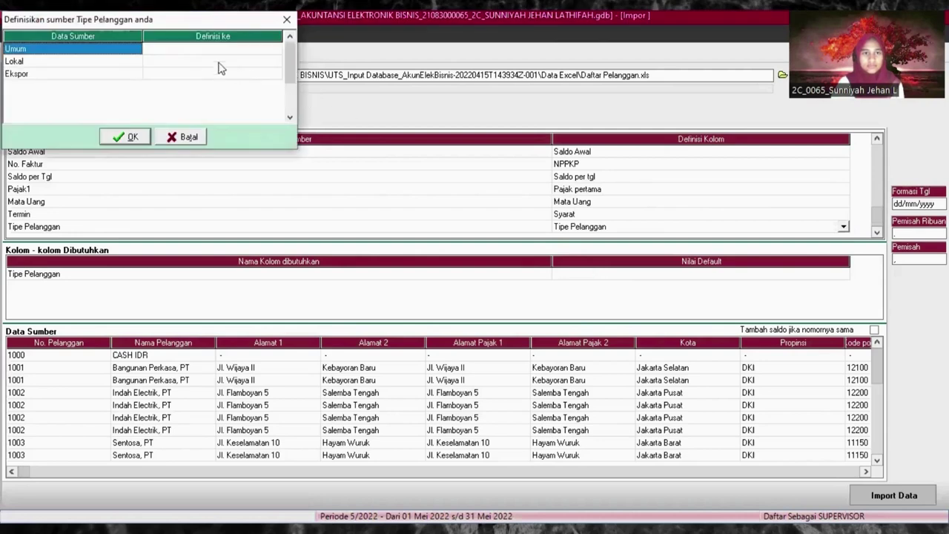
- Define the customer type source values Umum, Lokal and Ekspor as Umum, Lokal and Ekspor respectively, and accept the definitions
click(235, 48)
click(252, 48)
click(274, 50)
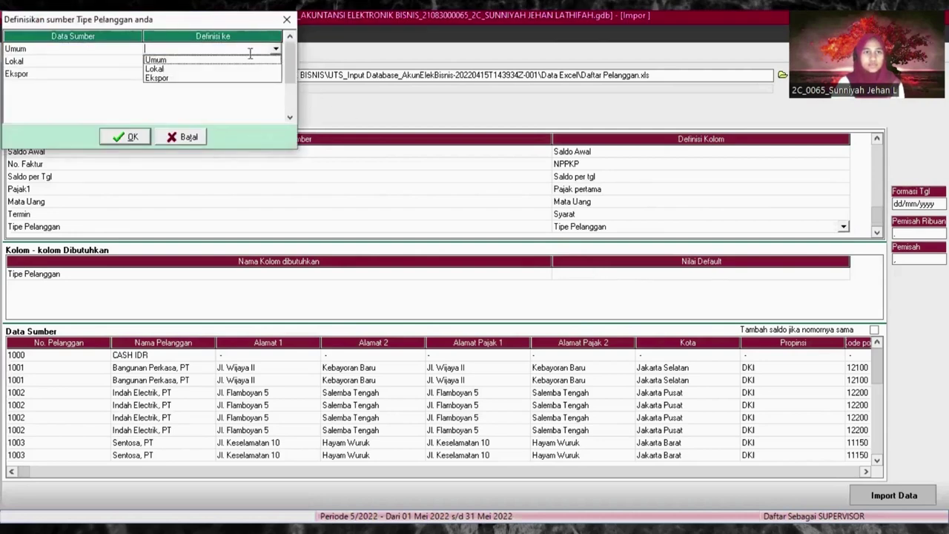
click(197, 60)
click(254, 61)
click(254, 60)
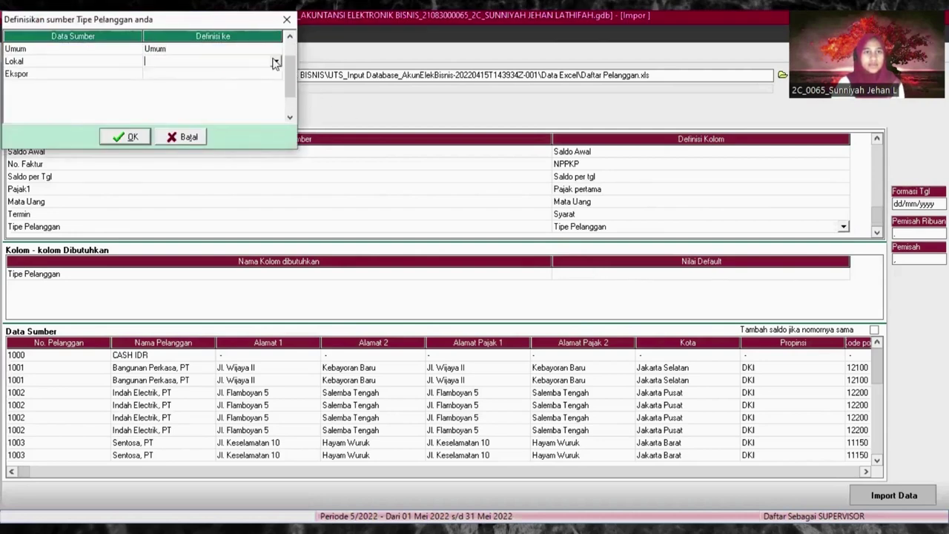
click(276, 62)
click(201, 81)
click(233, 73)
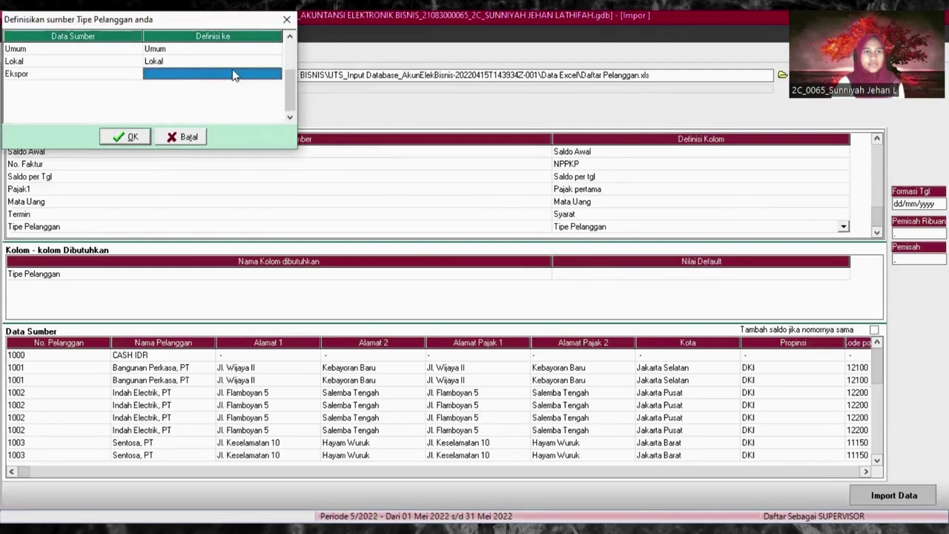
click(236, 74)
click(274, 74)
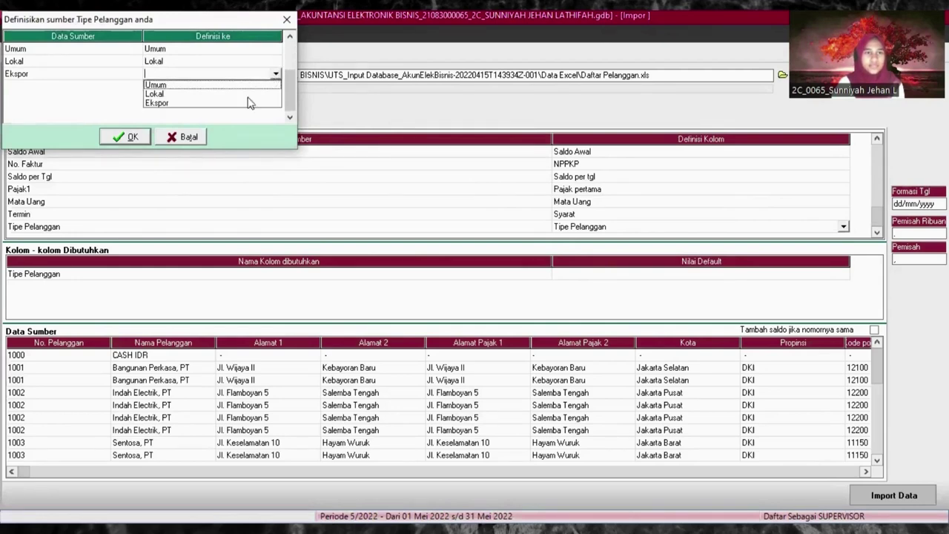
click(219, 104)
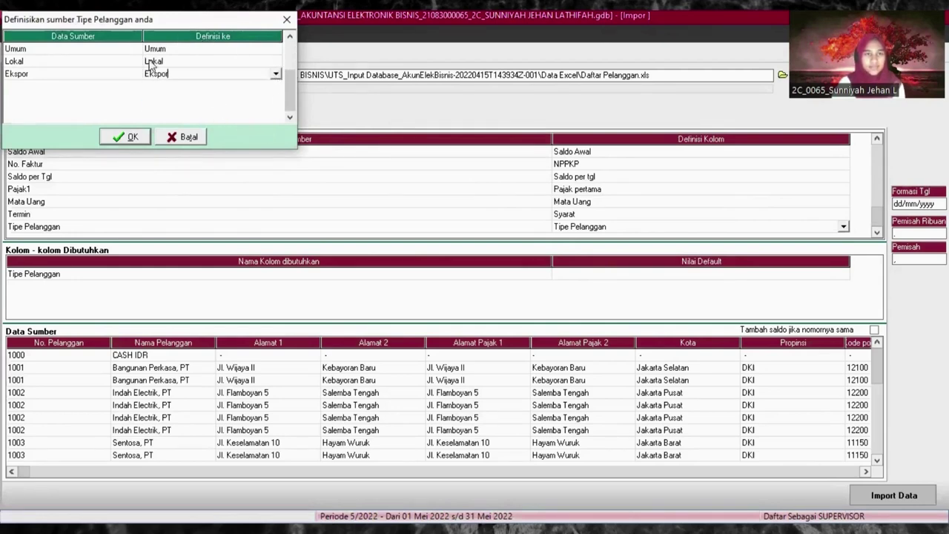
click(125, 137)
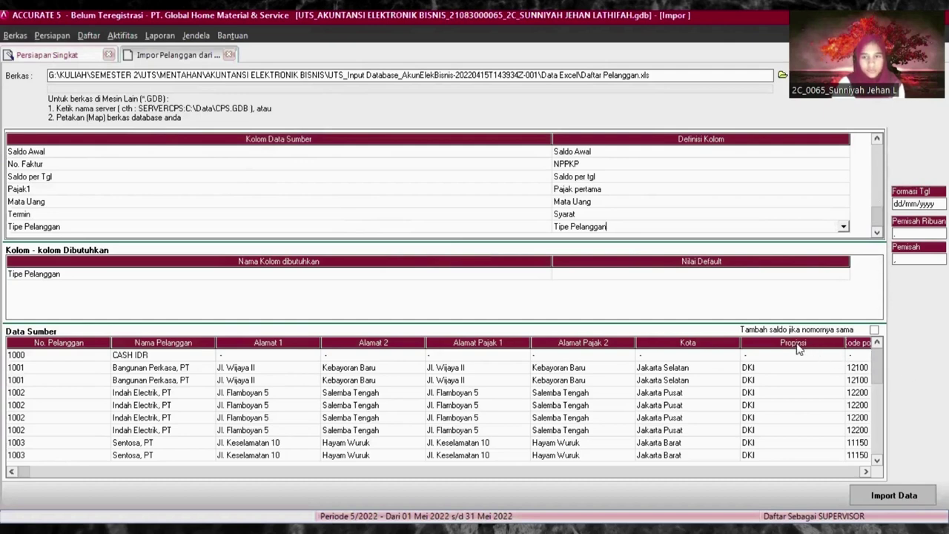
- Enable adding balances for identical customer numbers (Tambah saldo jika nomornya sama) and import the customer data
click(874, 331)
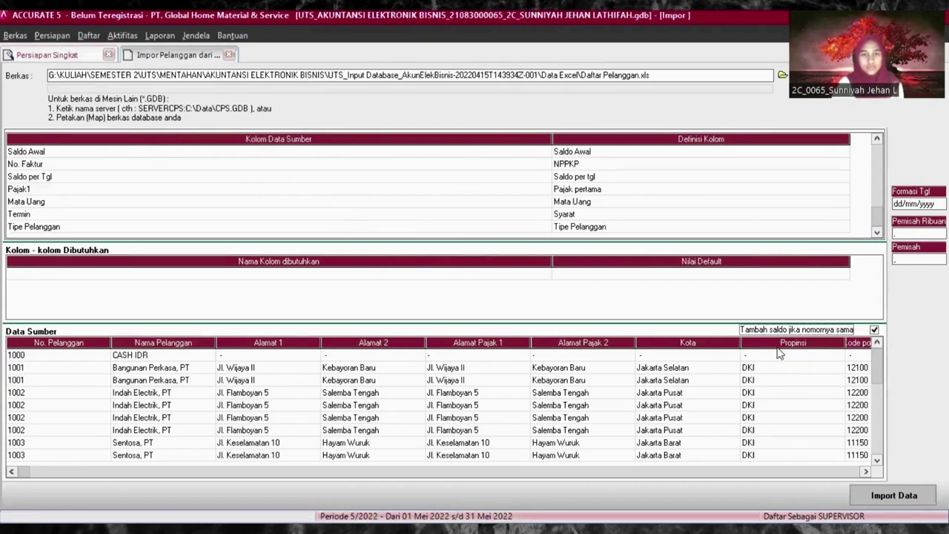
click(891, 495)
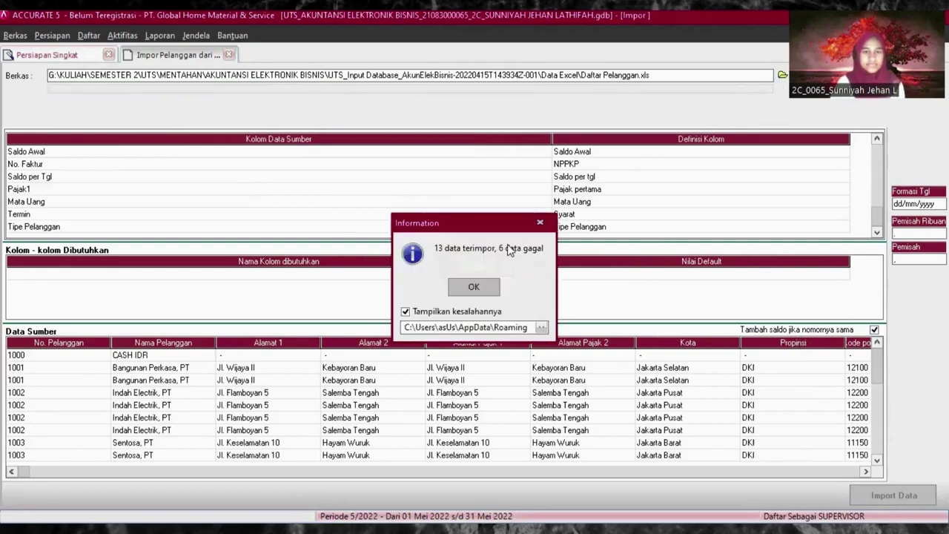
click(475, 286)
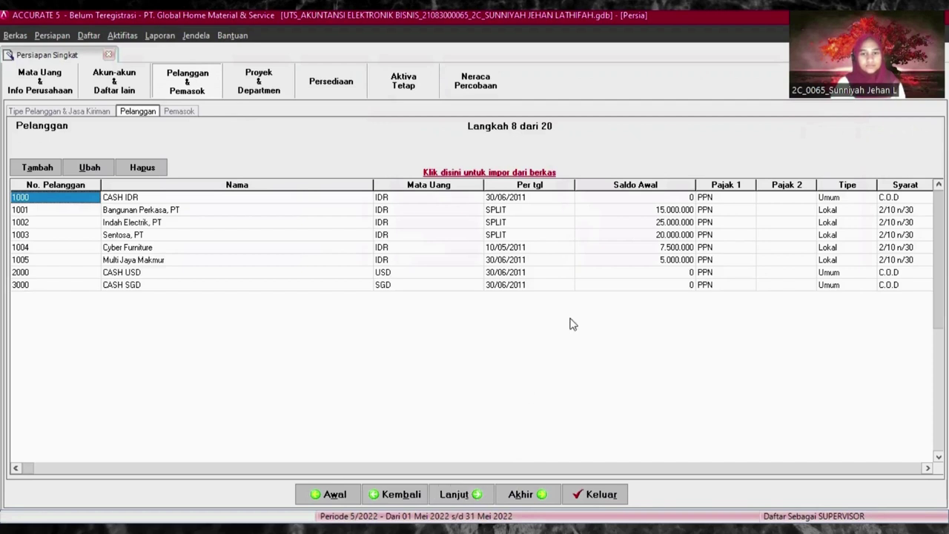
- Advance the Persiapan Singkat setup from Pelanggan to the Pemasok step
click(458, 494)
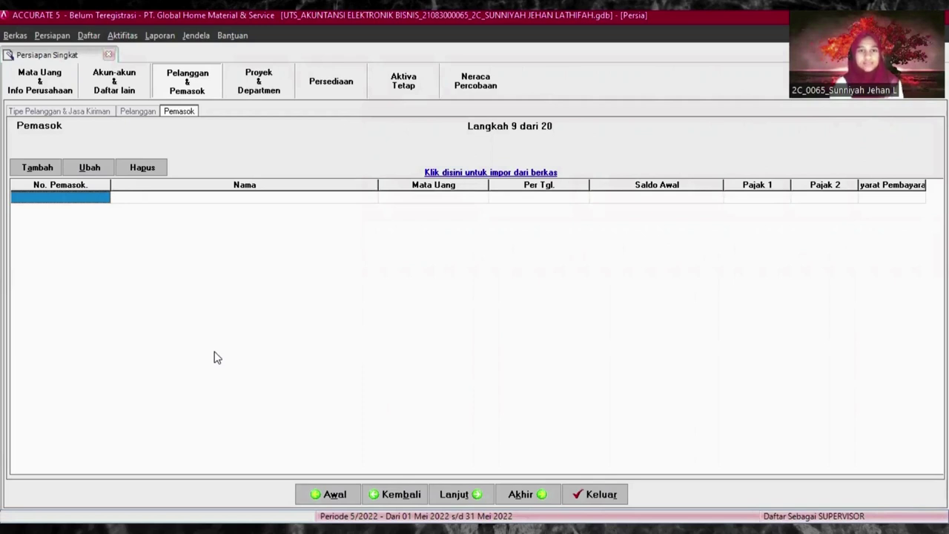
- Start the supplier import from file and load the Excel (*.xls) file Daftar Pemasok.xls from the Data Excel folder
click(447, 176)
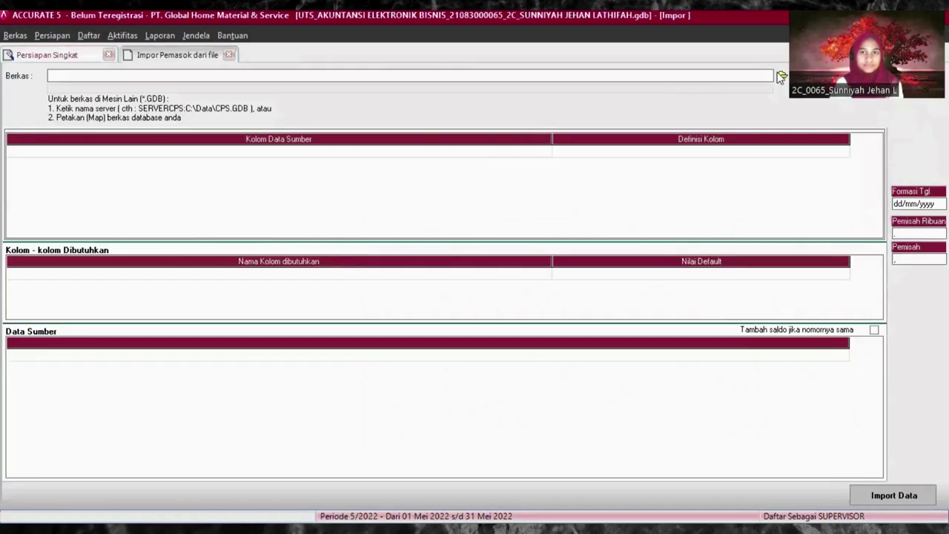
click(781, 75)
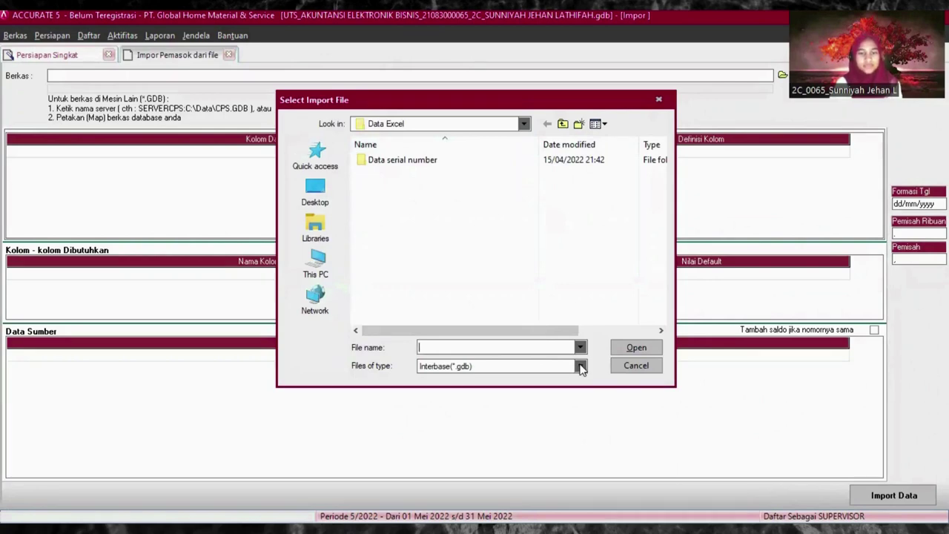
click(581, 367)
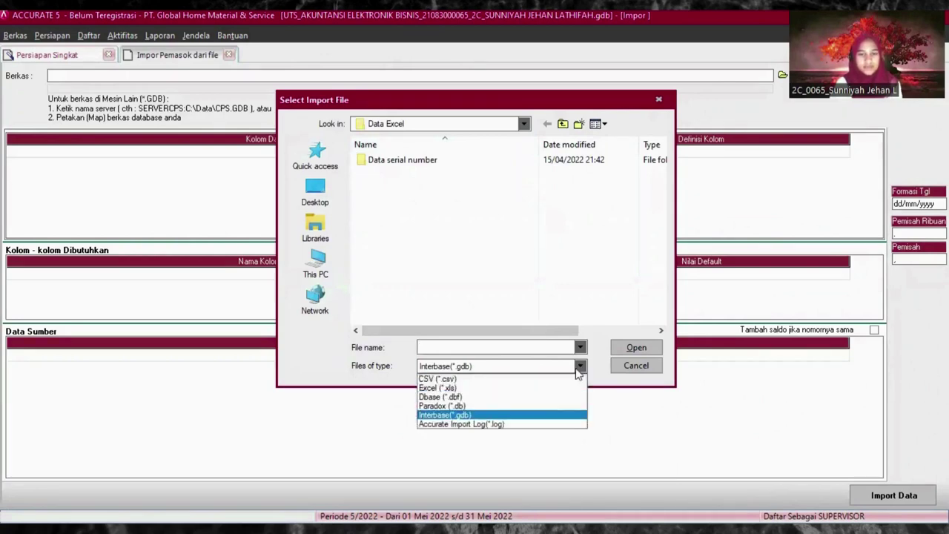
click(487, 389)
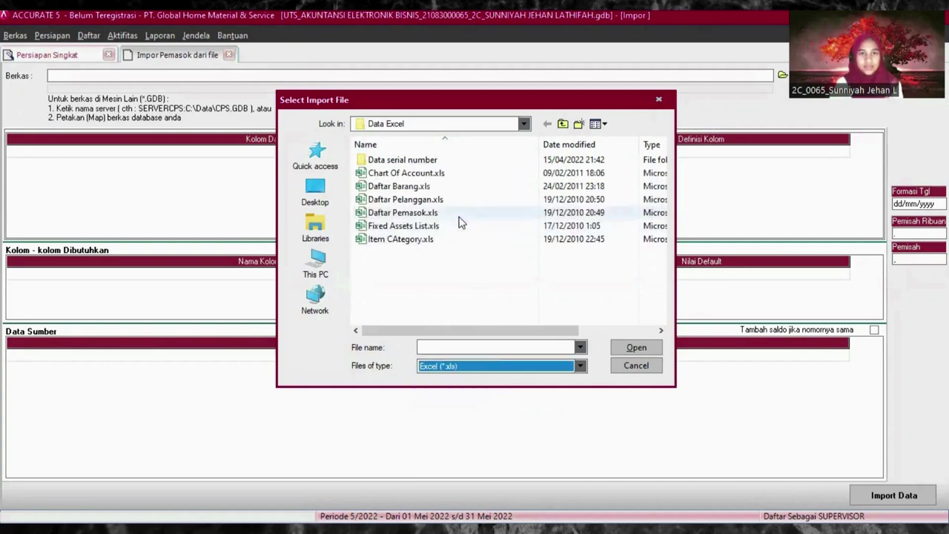
click(434, 213)
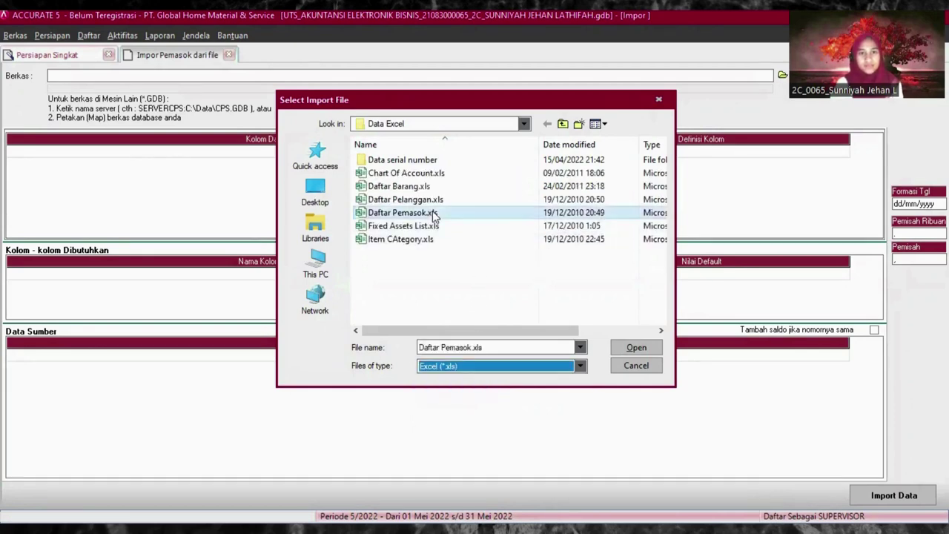
click(635, 349)
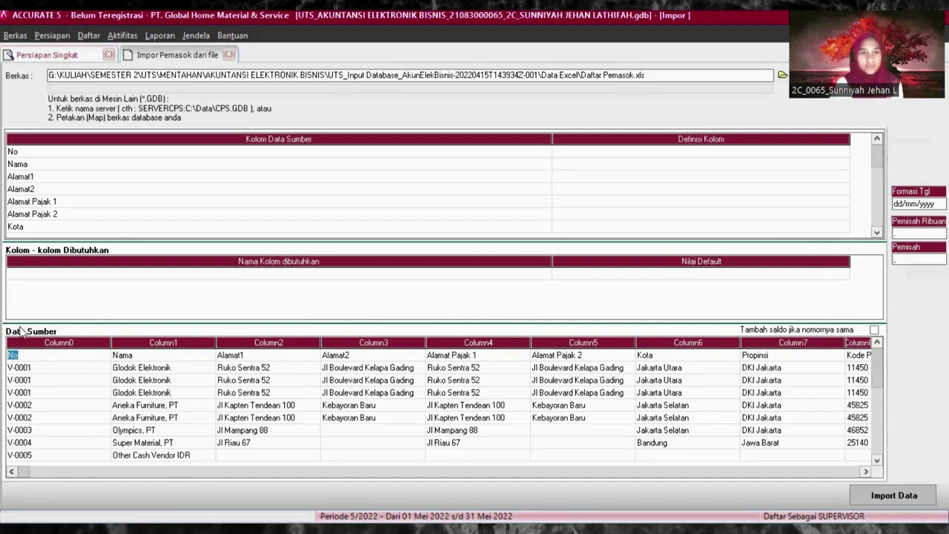
- Delete the header row beginning with No from the supplier source data and confirm the deletion
right_click(23, 355)
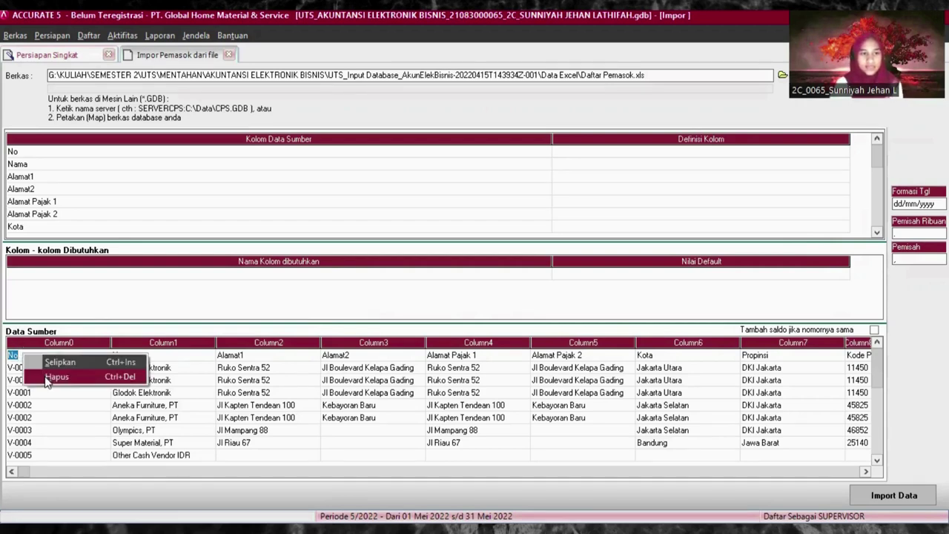
click(47, 378)
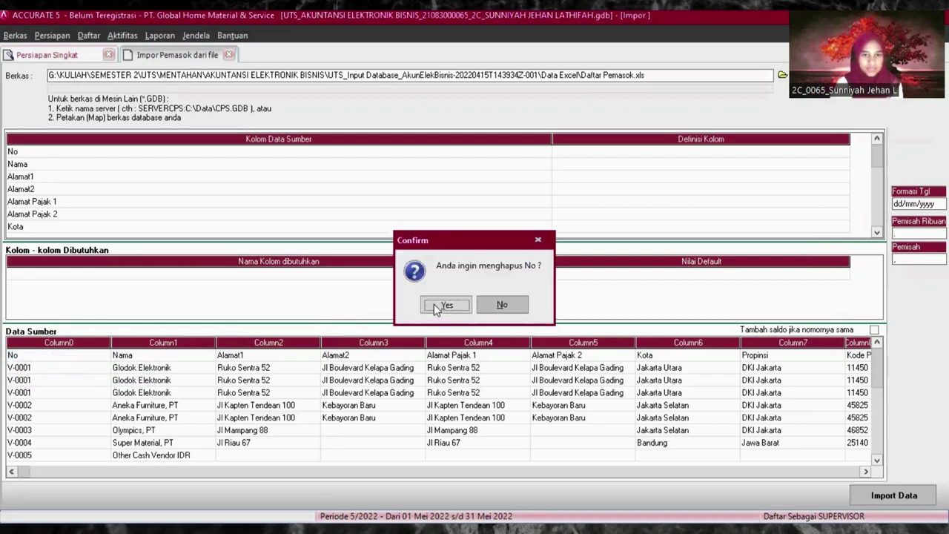
click(444, 305)
- Map the source columns No and Nama to the definitions No Pemasok and Nama Pemasok
click(597, 151)
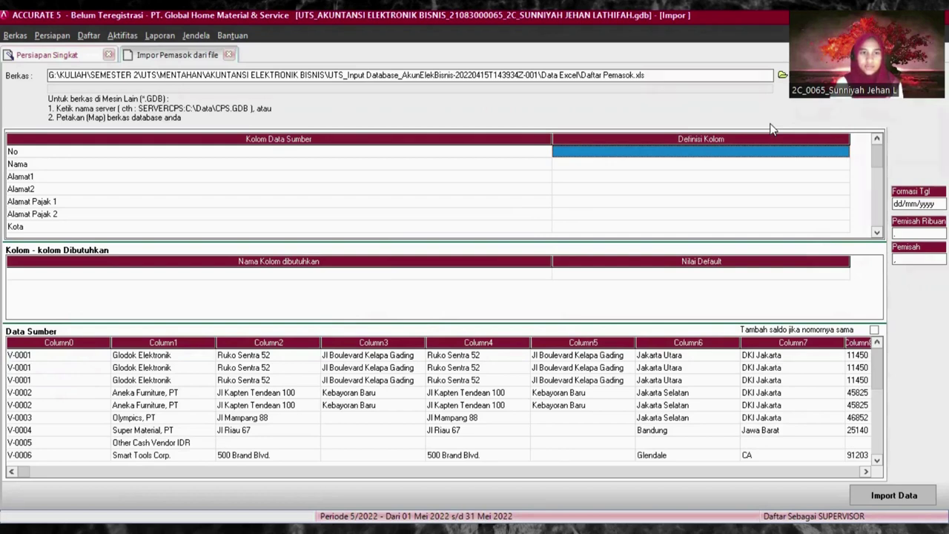
click(594, 150)
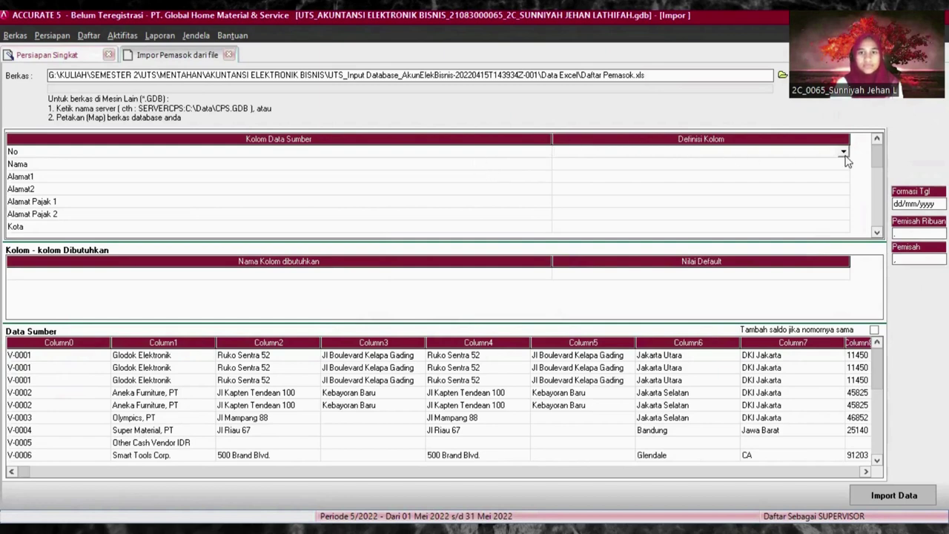
click(844, 152)
click(611, 168)
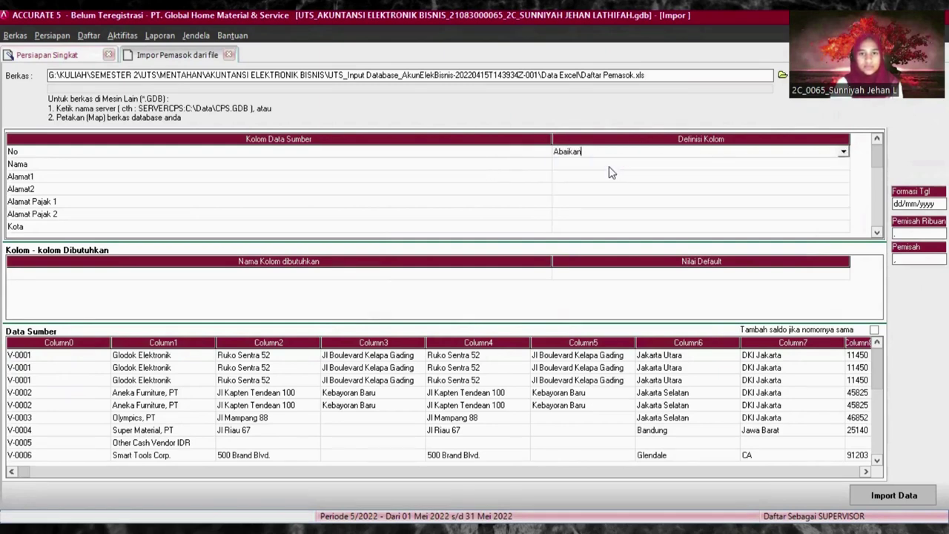
click(844, 152)
click(582, 171)
click(574, 166)
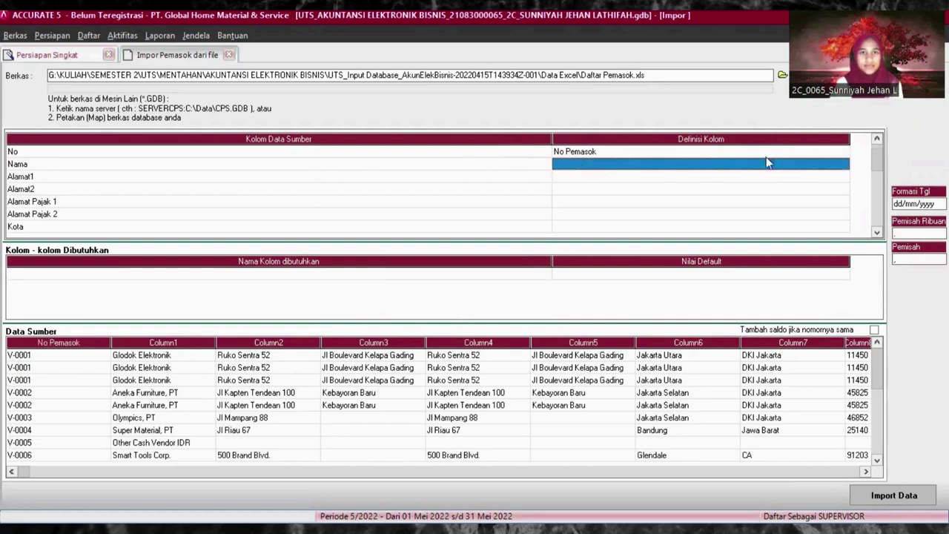
click(843, 164)
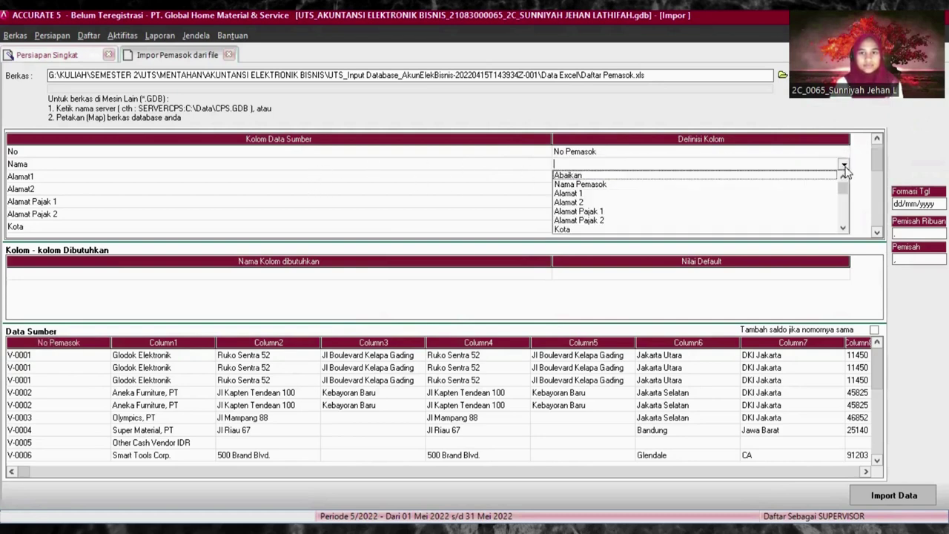
click(622, 185)
- Map the source columns Alamat1 and Alamat2 to the definitions Alamat 1 and Alamat 2
click(593, 177)
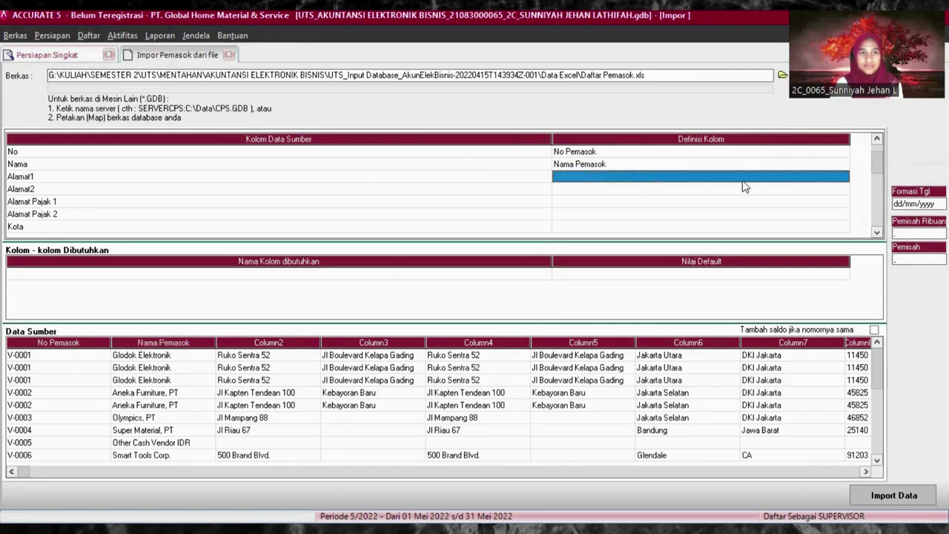
click(842, 175)
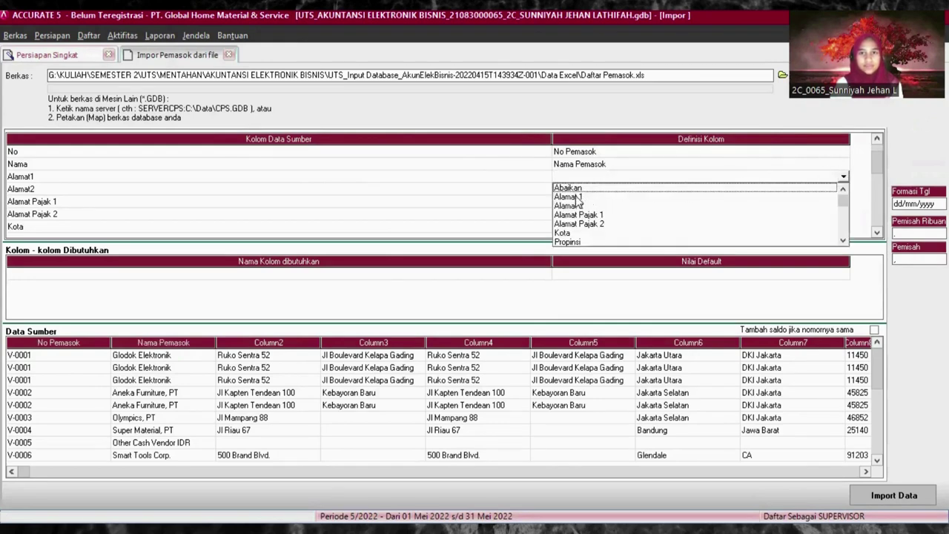
click(577, 198)
click(578, 190)
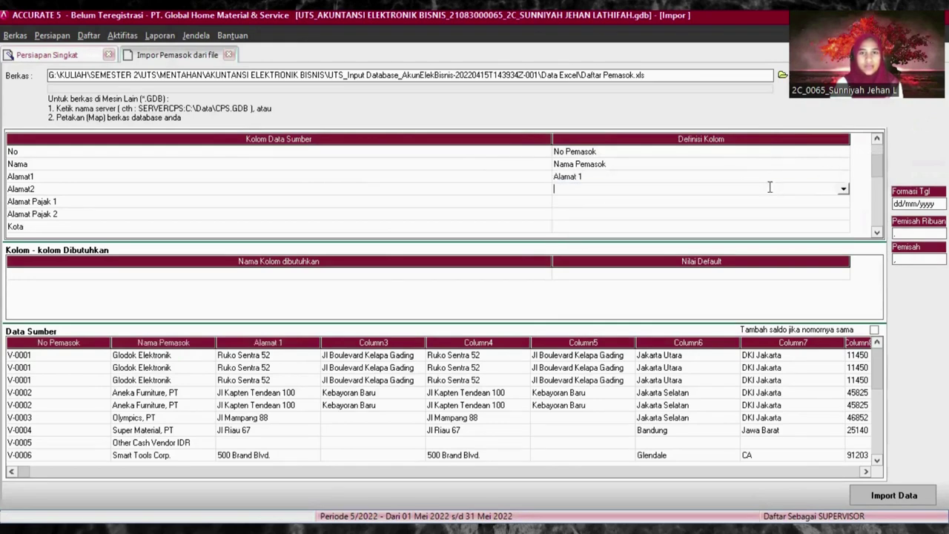
click(845, 190)
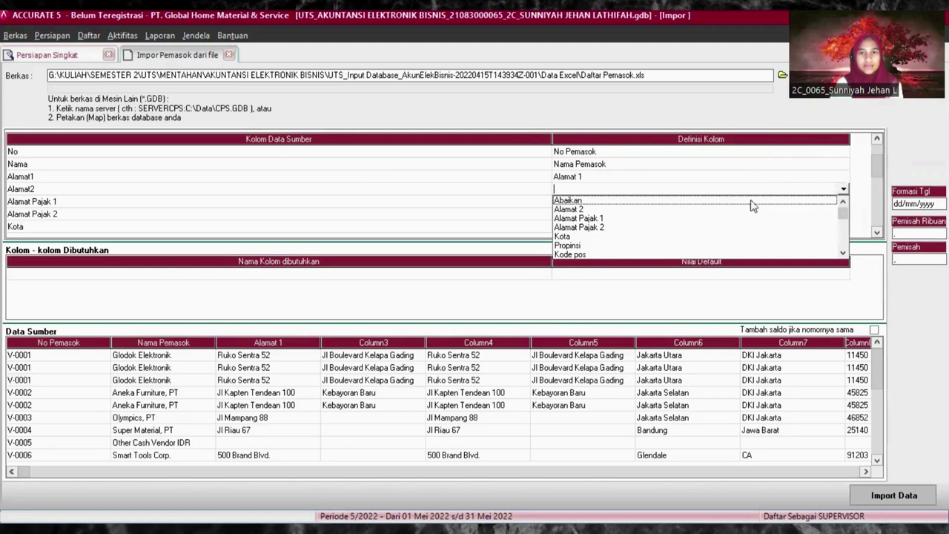
click(577, 211)
- Map the source columns Alamat Pajak 1 and Alamat Pajak 2 to the definitions of the same names
click(576, 201)
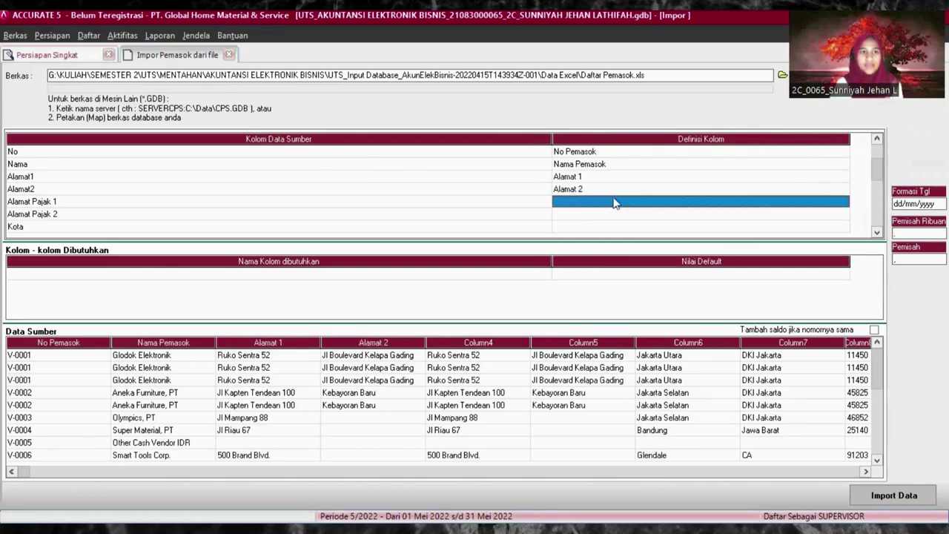
click(784, 201)
click(843, 202)
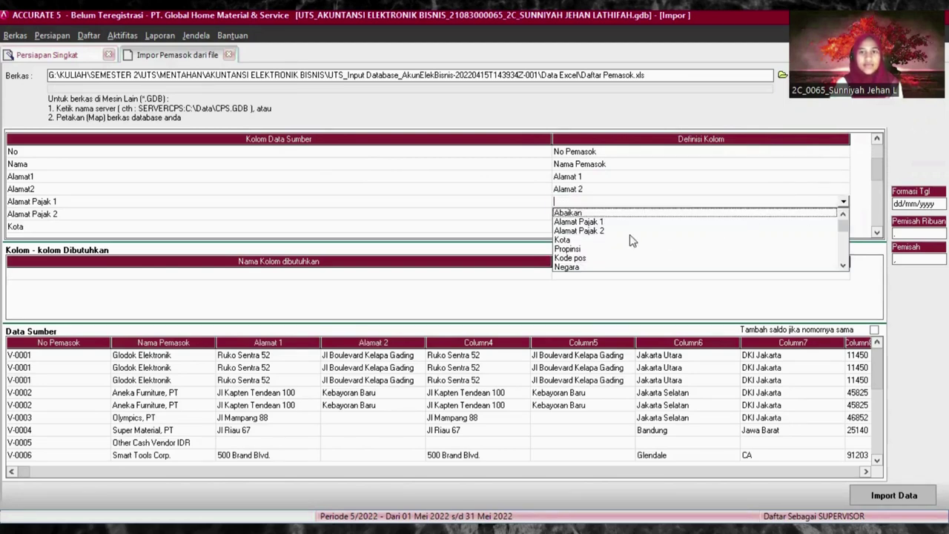
click(577, 222)
click(572, 217)
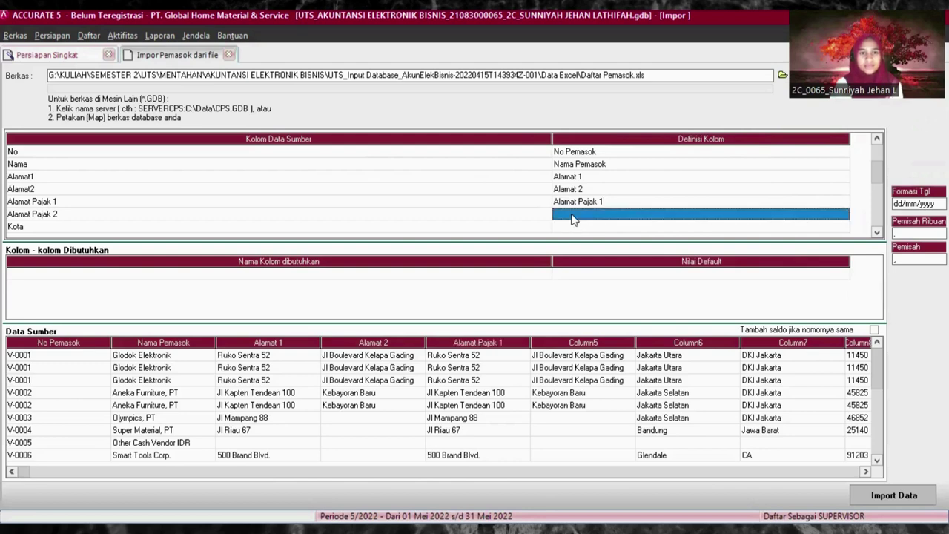
click(844, 215)
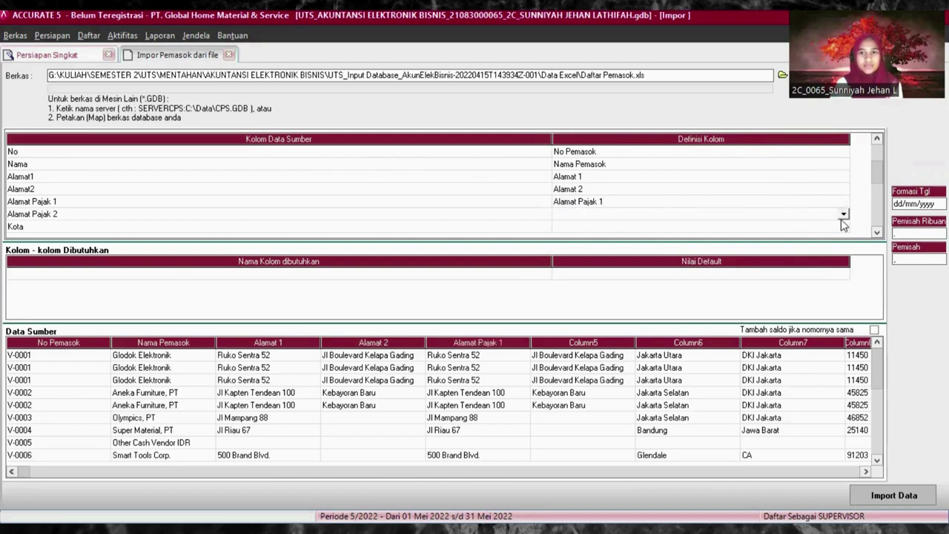
click(843, 214)
click(595, 232)
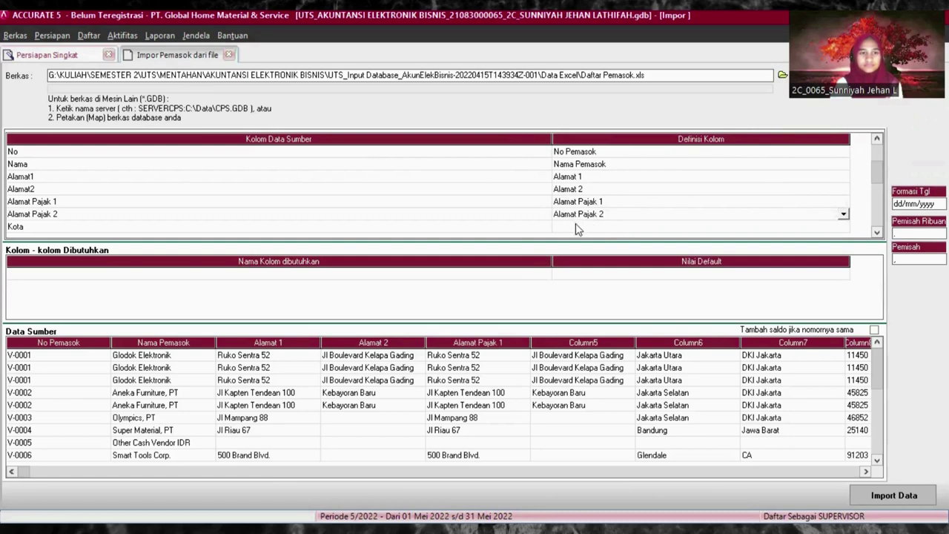
- Map the source columns Kota and Propinsi to the definitions Kota and Propinsi
click(576, 226)
click(820, 226)
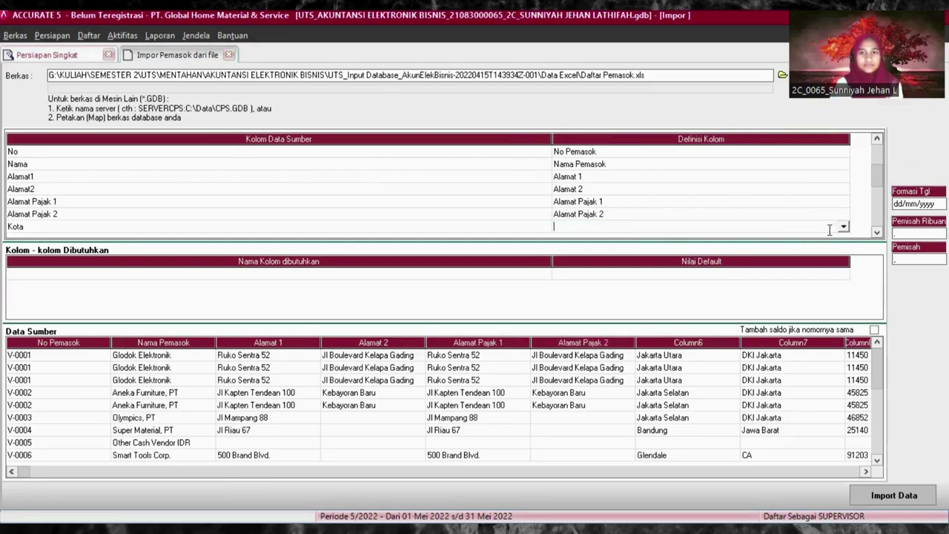
click(844, 229)
click(582, 243)
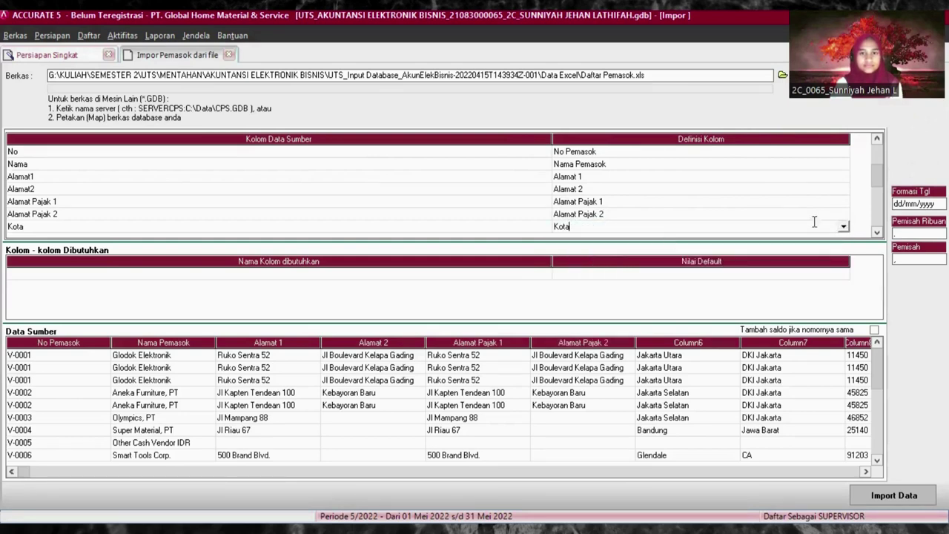
click(877, 232)
click(879, 234)
click(710, 195)
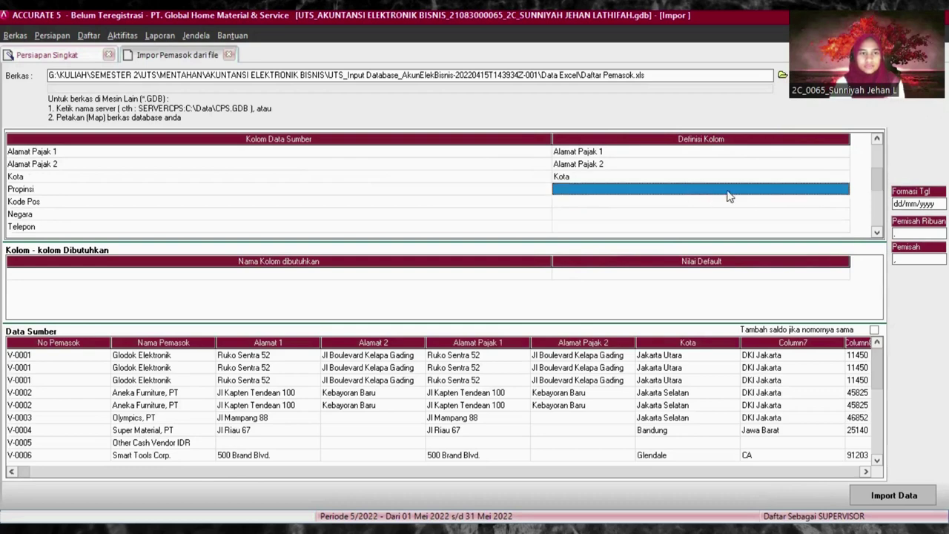
click(796, 194)
click(843, 189)
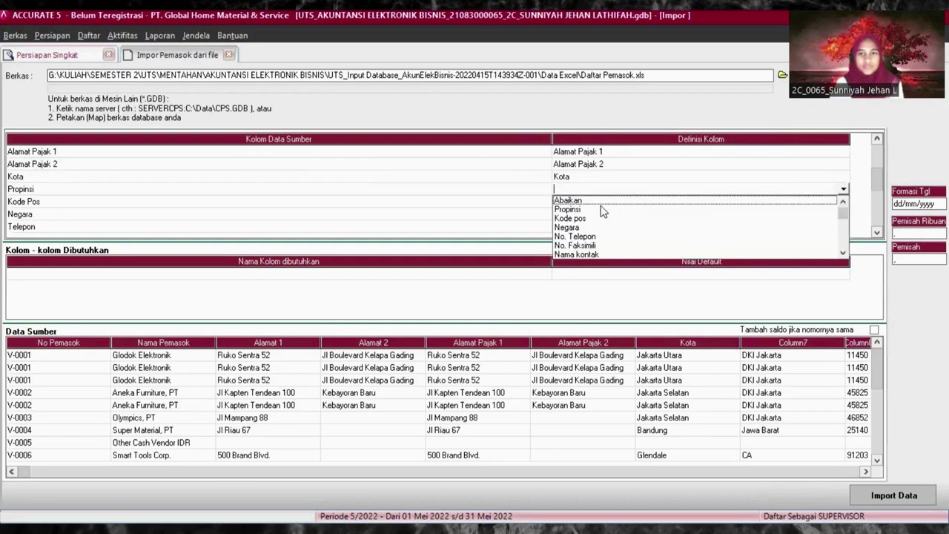
click(588, 214)
- Map the source columns Kode Pos and Negara to the definitions Kode pos and Negara
click(571, 203)
click(577, 201)
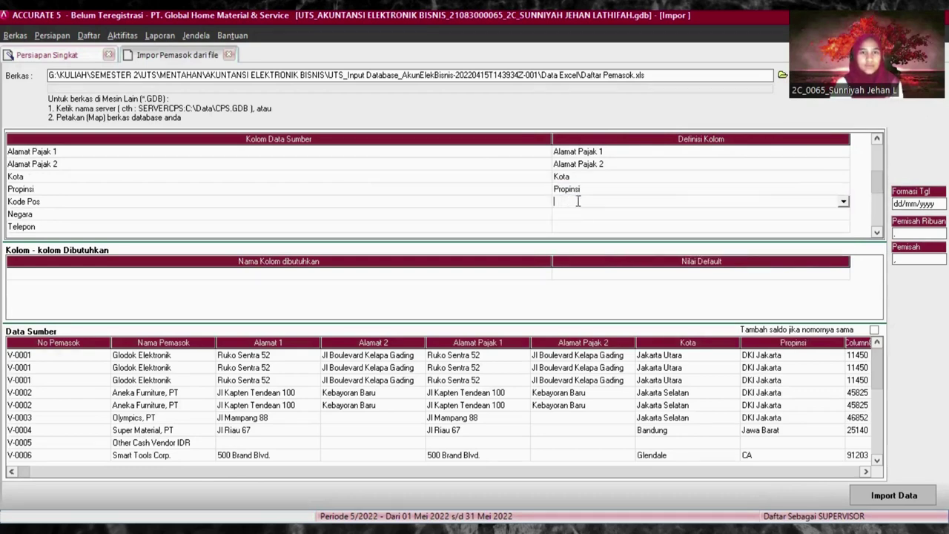
click(843, 202)
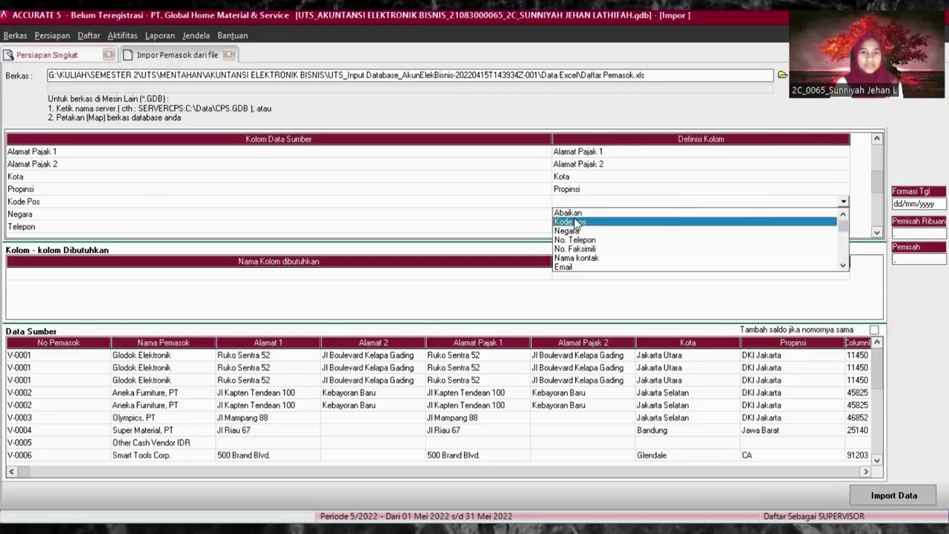
click(569, 216)
click(570, 215)
click(839, 216)
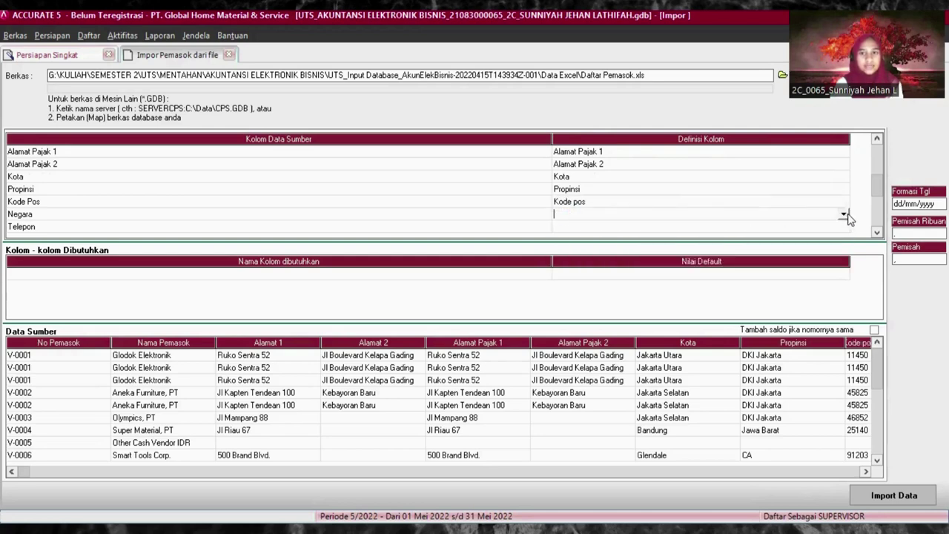
click(844, 215)
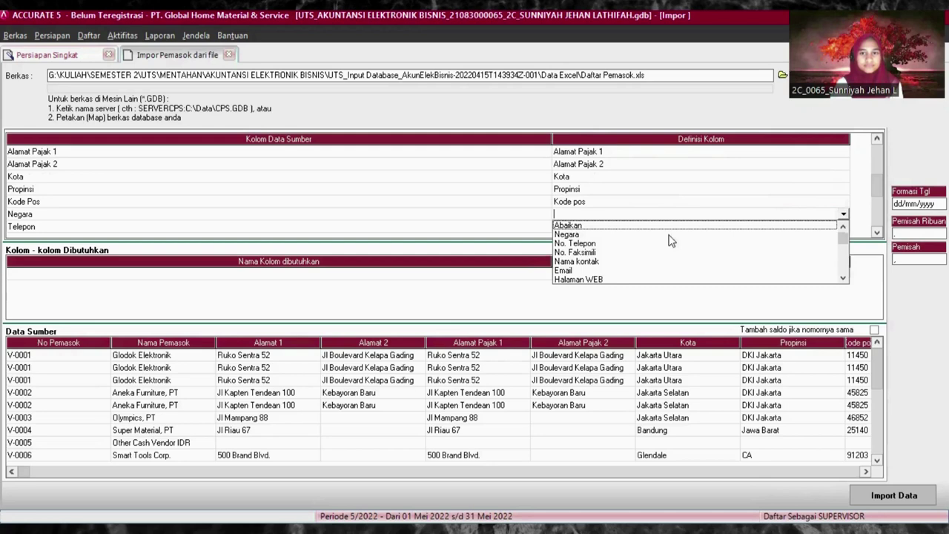
click(582, 225)
- Map the source columns Telepon and Kontak to the definitions No. Telepon and Nama kontak
click(580, 228)
click(802, 227)
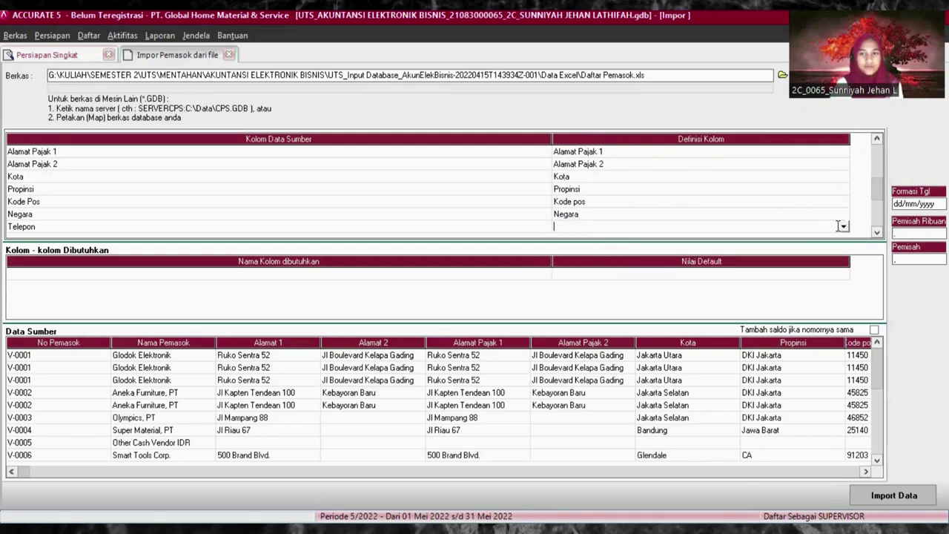
click(843, 226)
click(575, 246)
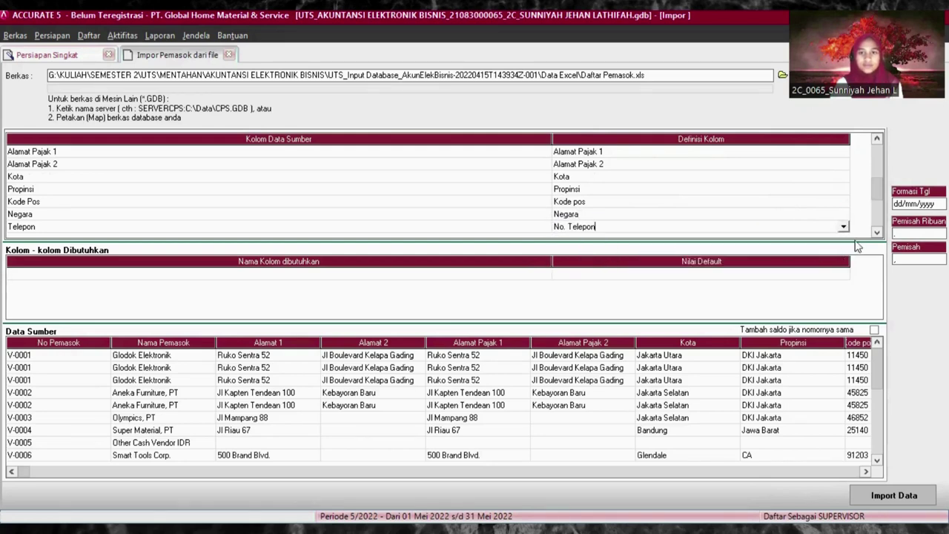
click(875, 233)
click(875, 233)
click(876, 233)
click(875, 233)
click(726, 187)
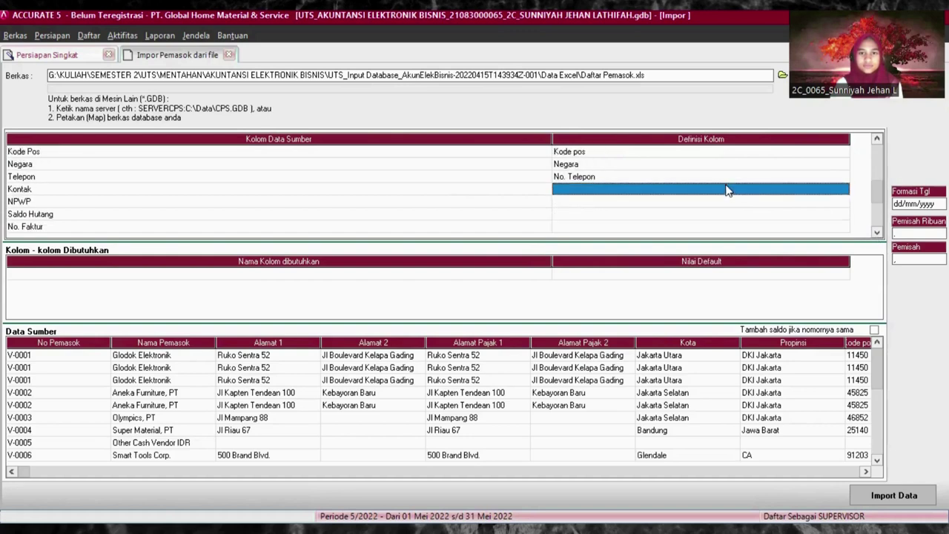
click(727, 186)
click(843, 189)
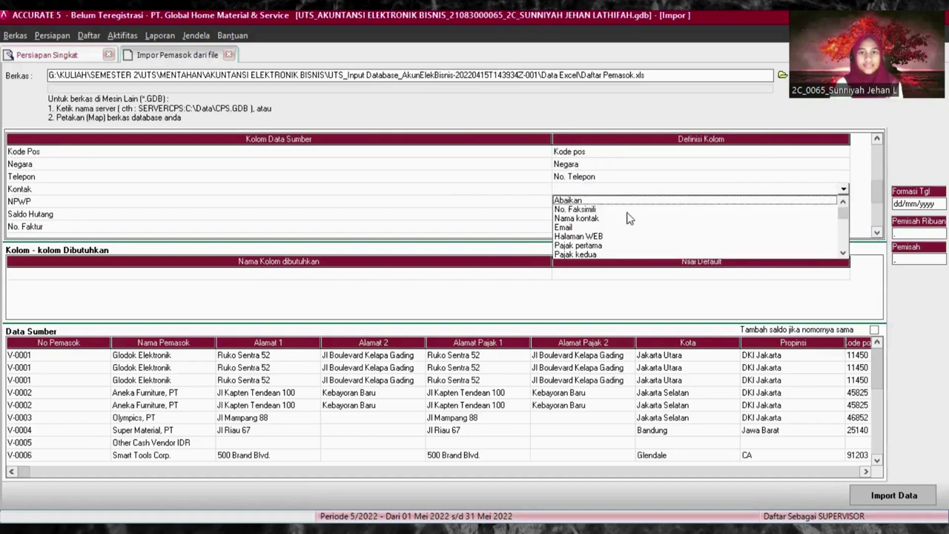
click(578, 219)
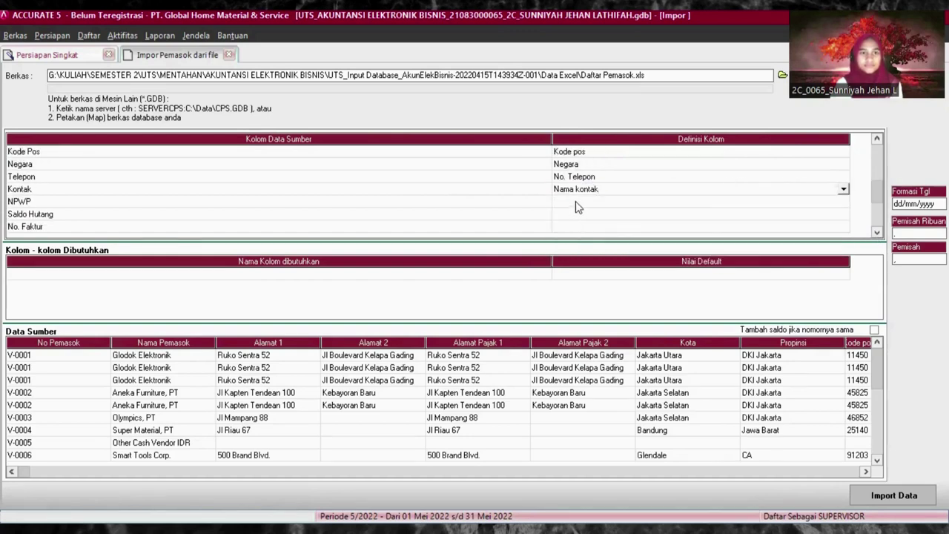
- Map the source column NPWP to the definition Nomor Pajak
click(575, 201)
click(575, 201)
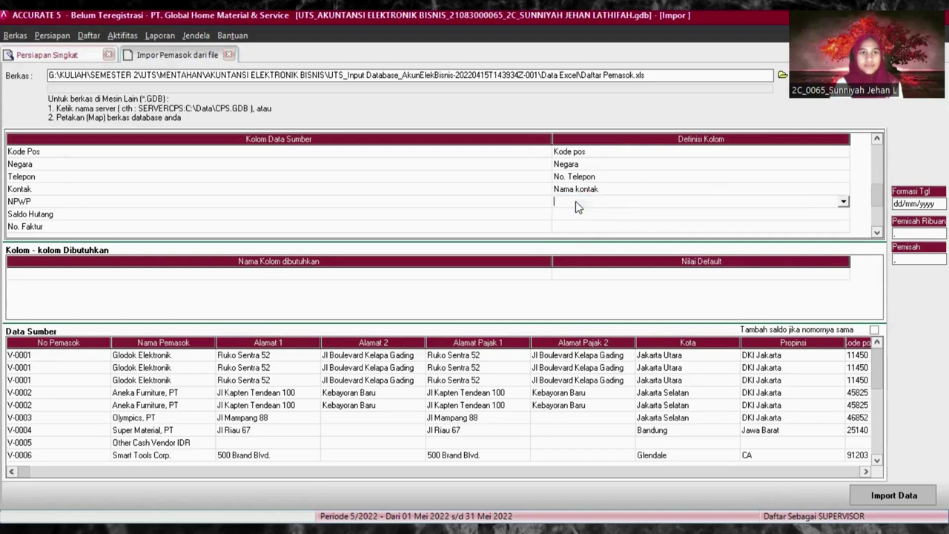
click(842, 202)
click(586, 266)
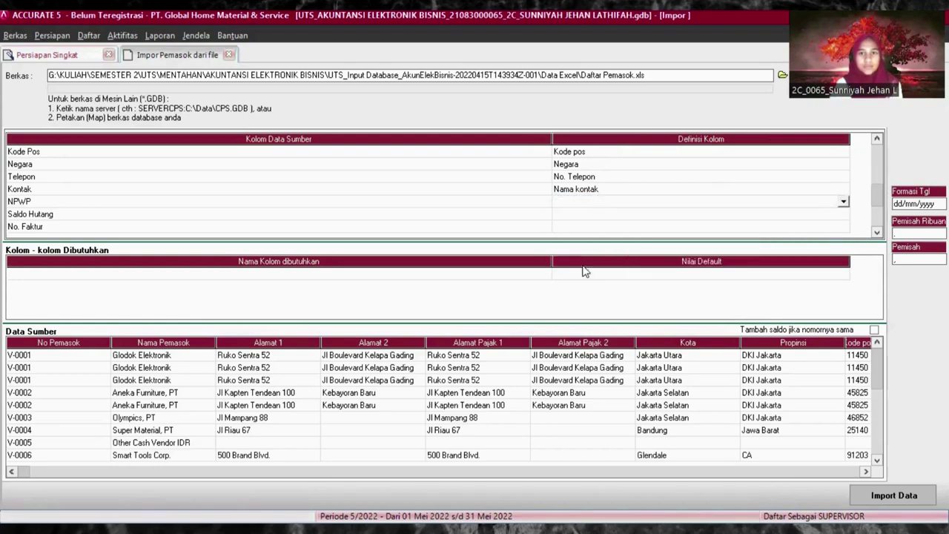
- Set the definition of the source column Saldo Hutang to Abaikan so that it is ignored
click(598, 213)
click(597, 213)
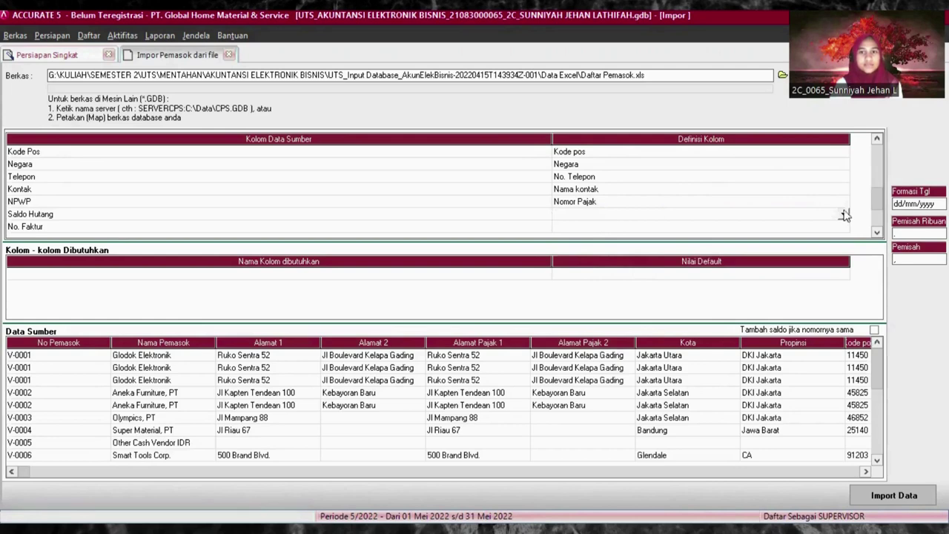
click(843, 214)
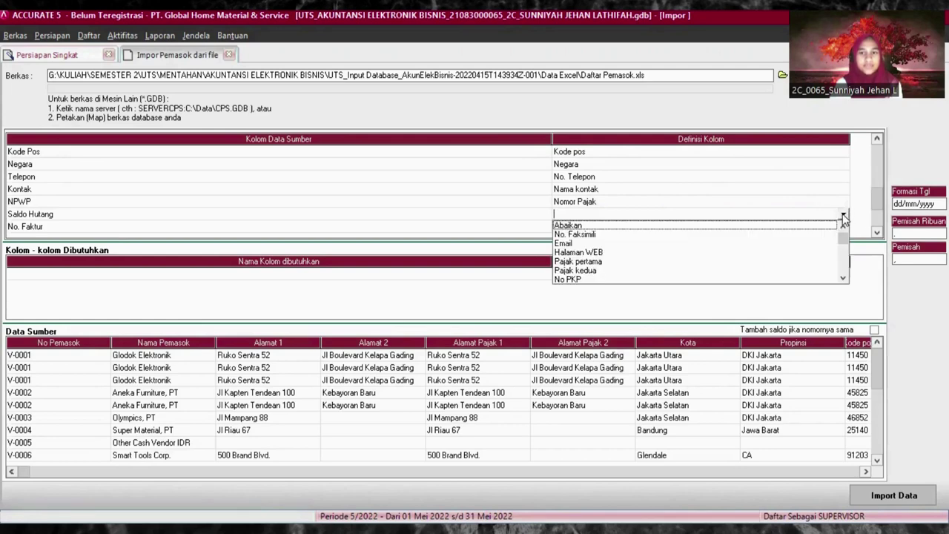
click(842, 278)
click(842, 278)
click(843, 278)
click(843, 277)
click(842, 278)
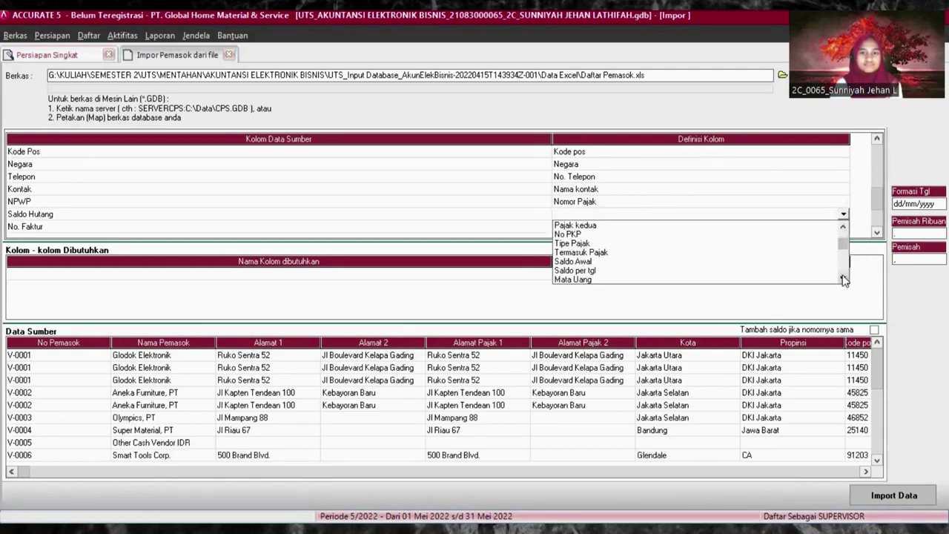
click(843, 278)
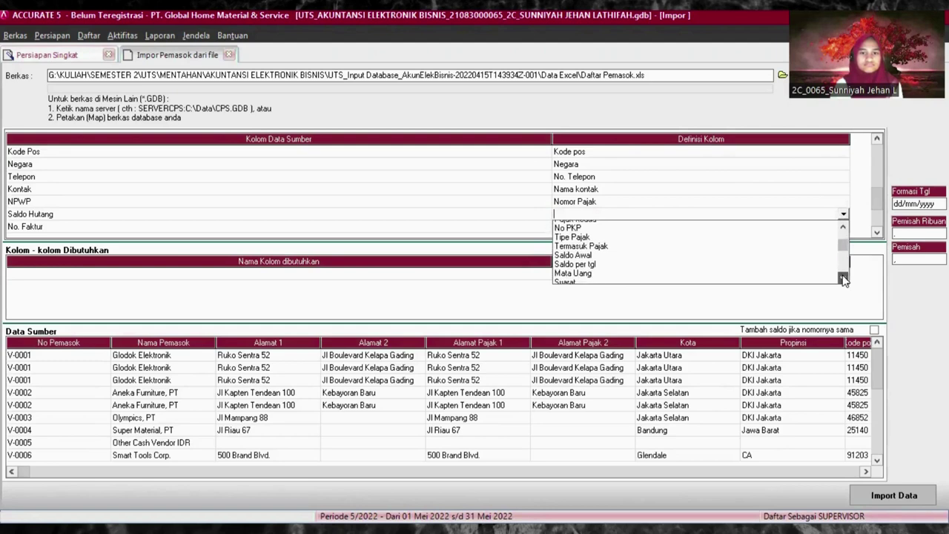
click(842, 278)
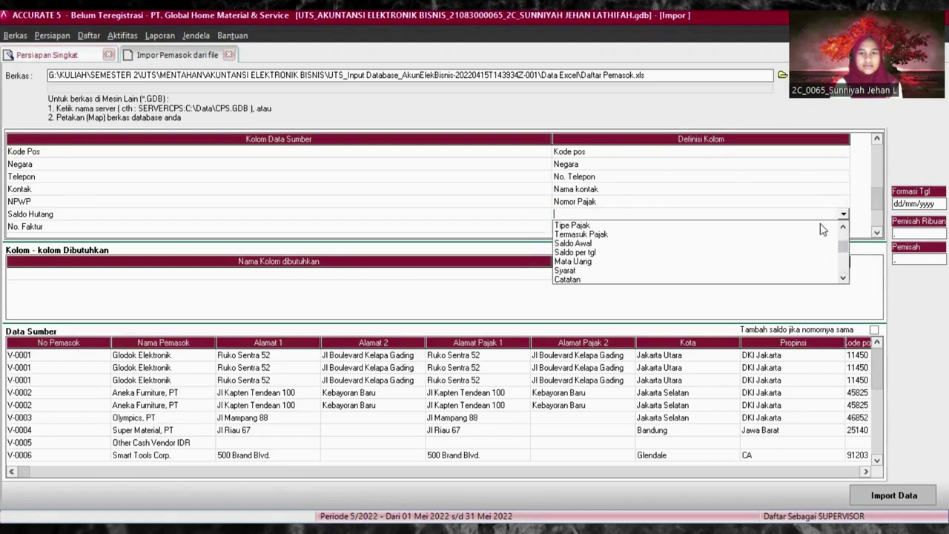
click(843, 226)
click(843, 225)
click(843, 225)
click(842, 226)
click(843, 226)
click(842, 225)
click(842, 225)
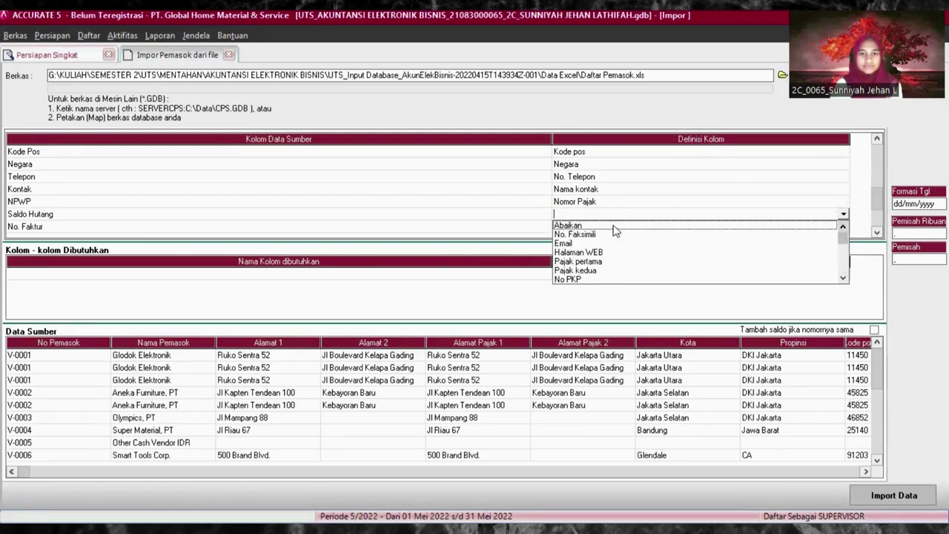
click(567, 226)
- Map the source column No. Faktur to No PKP and set Tgl Saldo Hutang to Abaikan
click(564, 228)
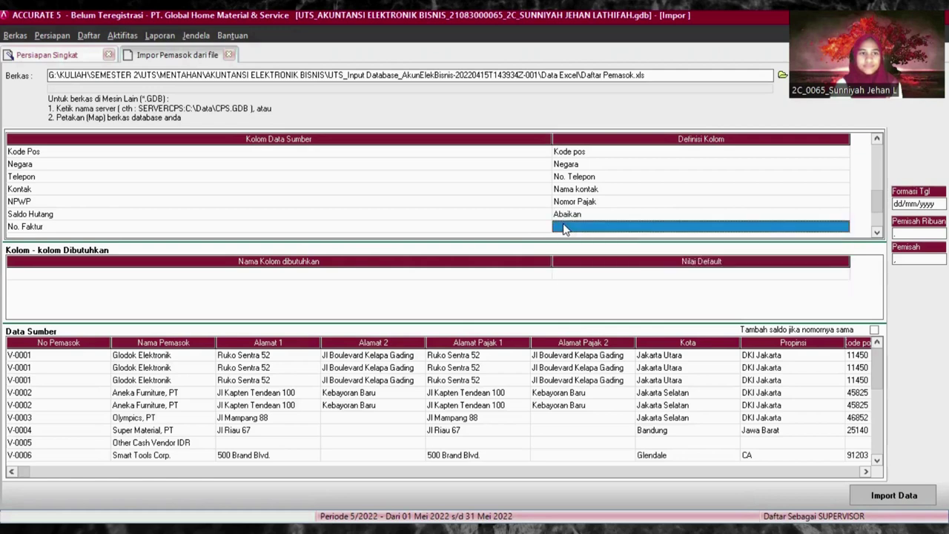
click(634, 223)
click(844, 227)
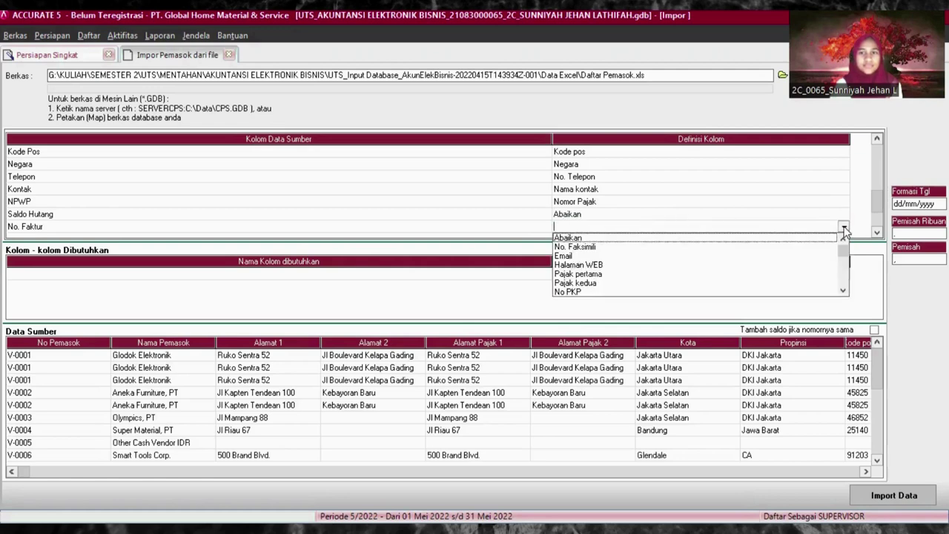
click(591, 296)
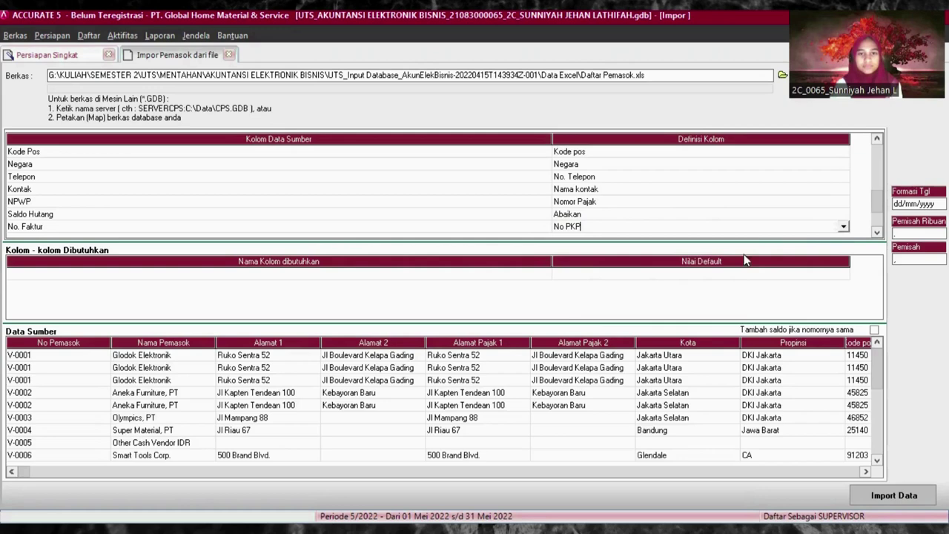
click(878, 232)
click(658, 214)
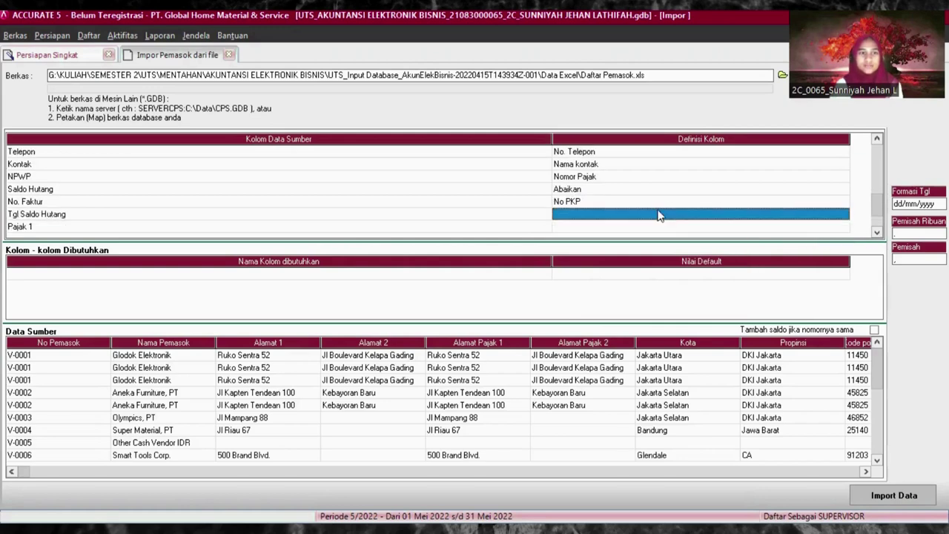
click(713, 215)
click(843, 214)
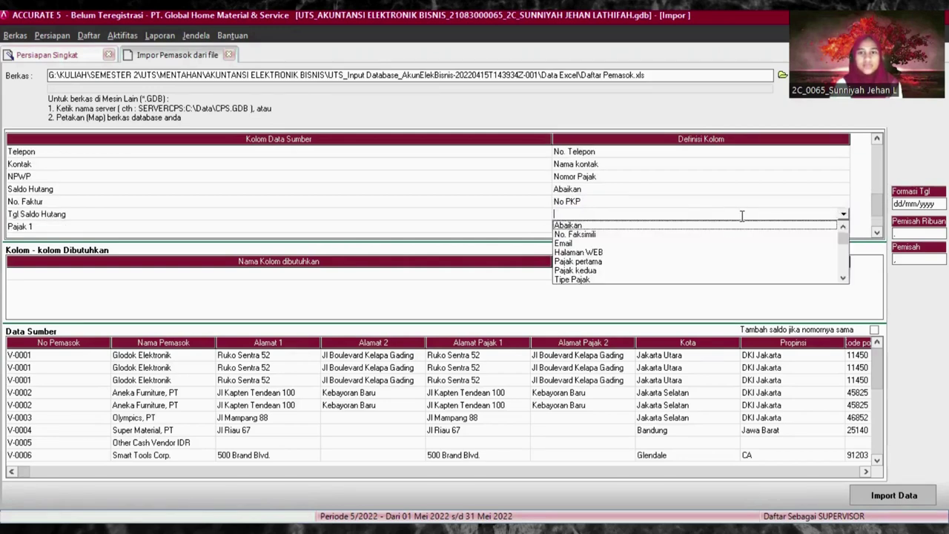
click(619, 224)
- Map the source column Pajak 1 to Pajak pertama and define its source value T as PPN
click(608, 226)
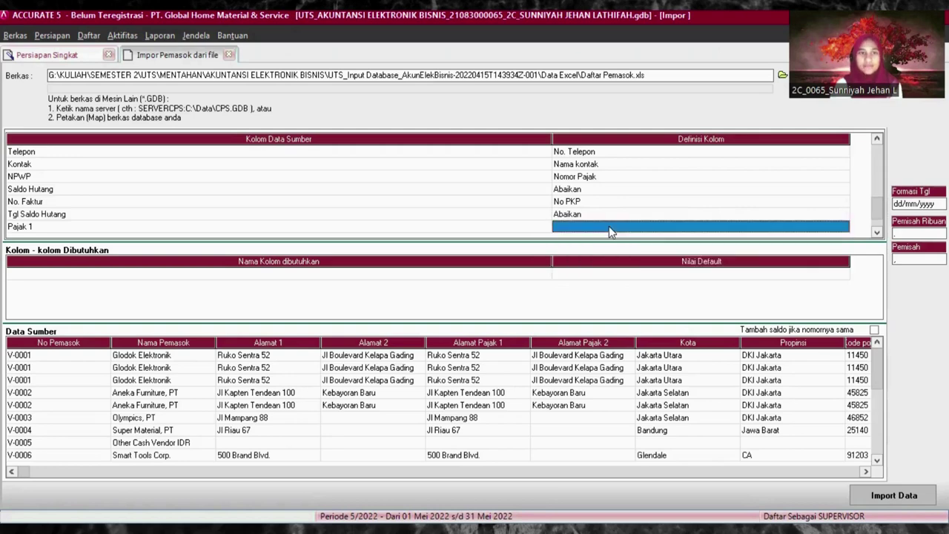
click(642, 225)
click(843, 226)
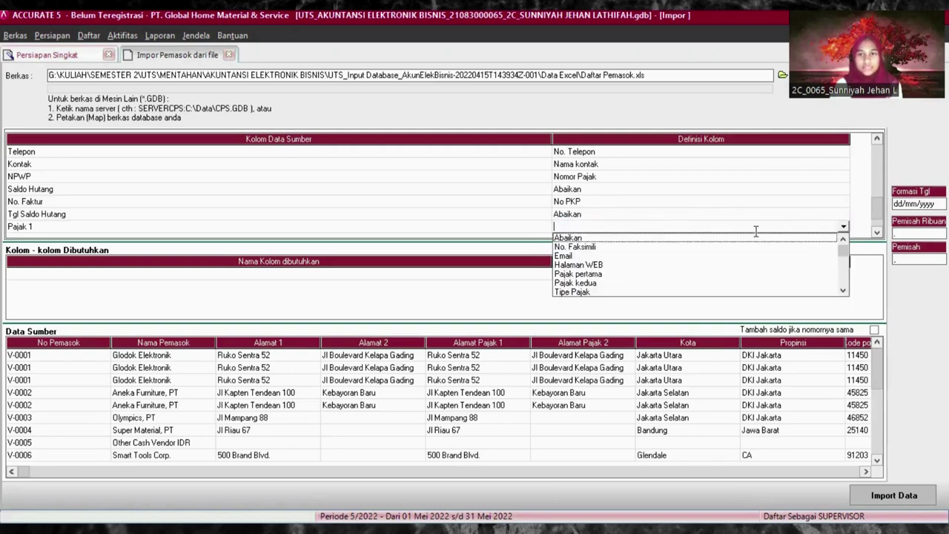
click(603, 273)
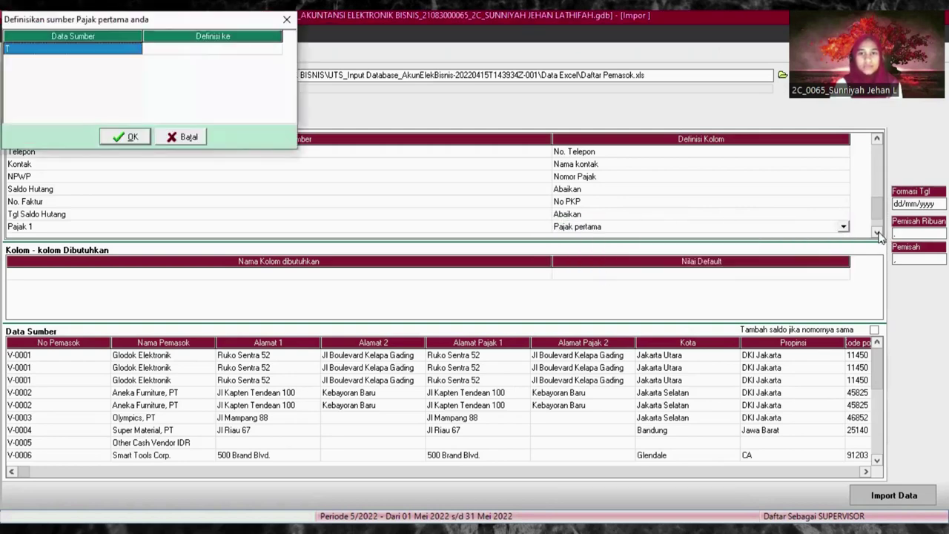
click(247, 49)
click(249, 50)
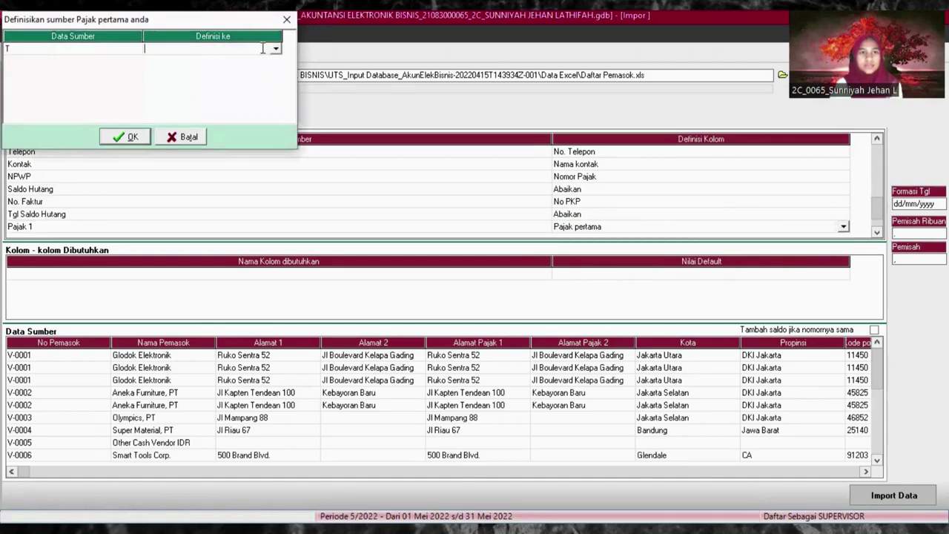
click(275, 50)
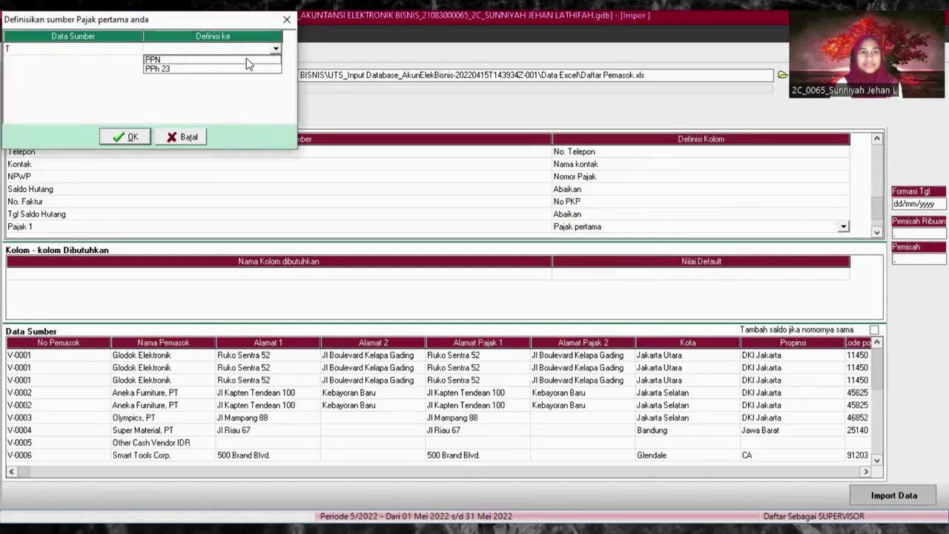
click(246, 59)
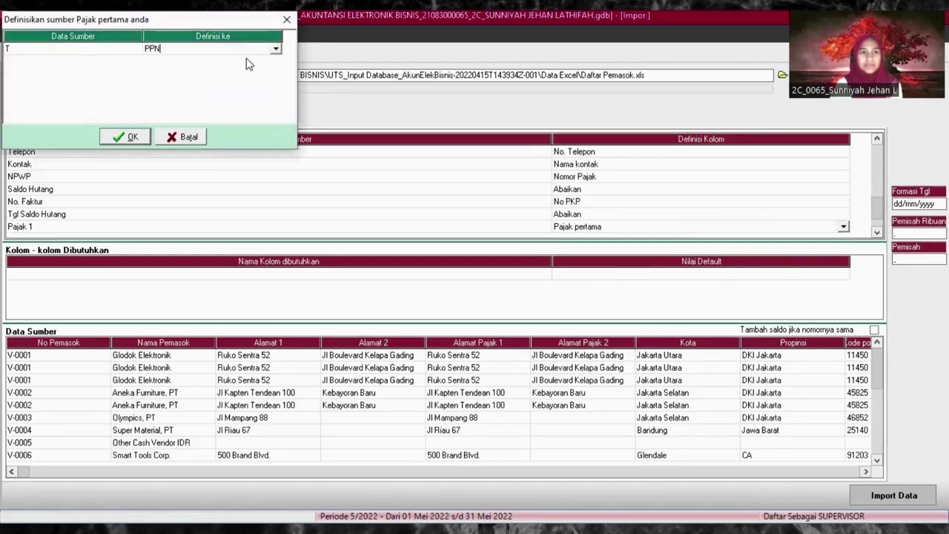
click(120, 139)
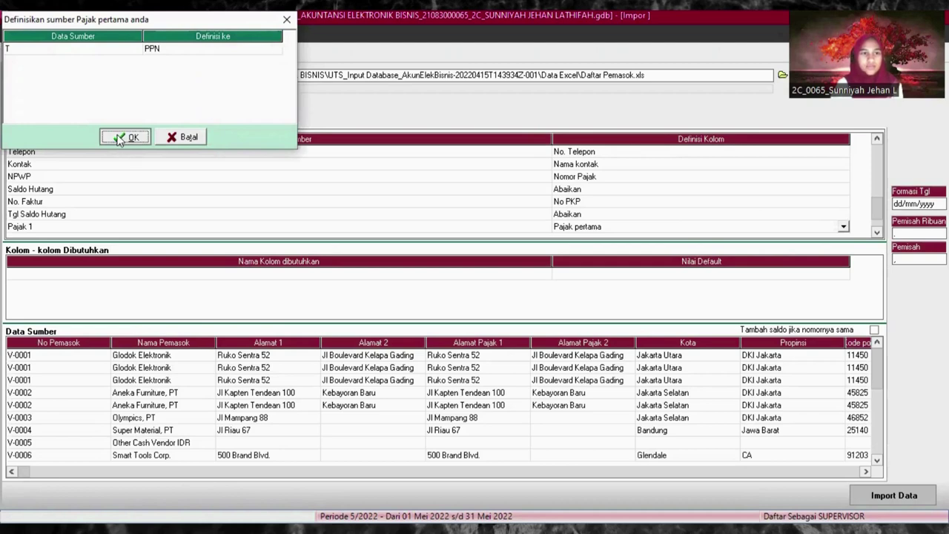
- Map the source column Mata Uang to the definition Mata Uang
click(876, 232)
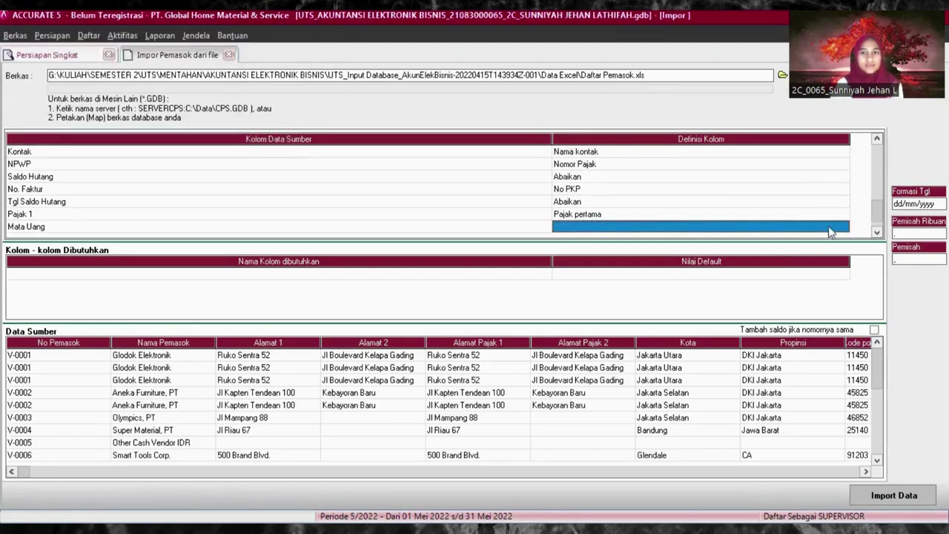
click(586, 226)
click(844, 227)
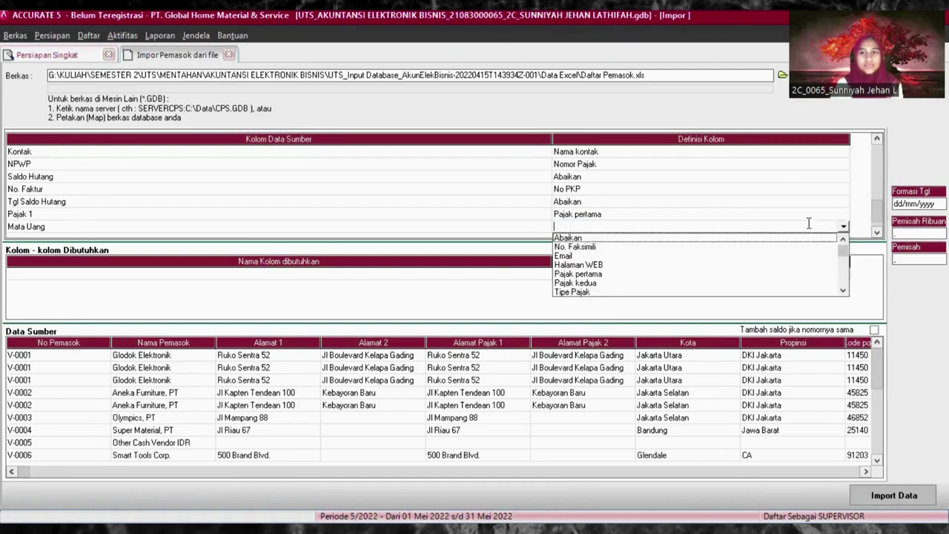
click(842, 291)
click(842, 290)
click(841, 290)
click(842, 290)
click(842, 290)
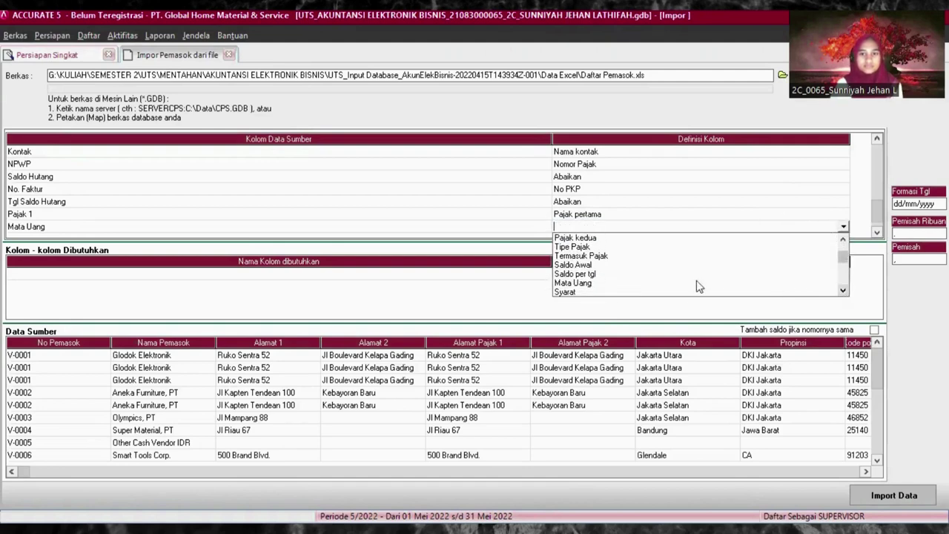
click(573, 283)
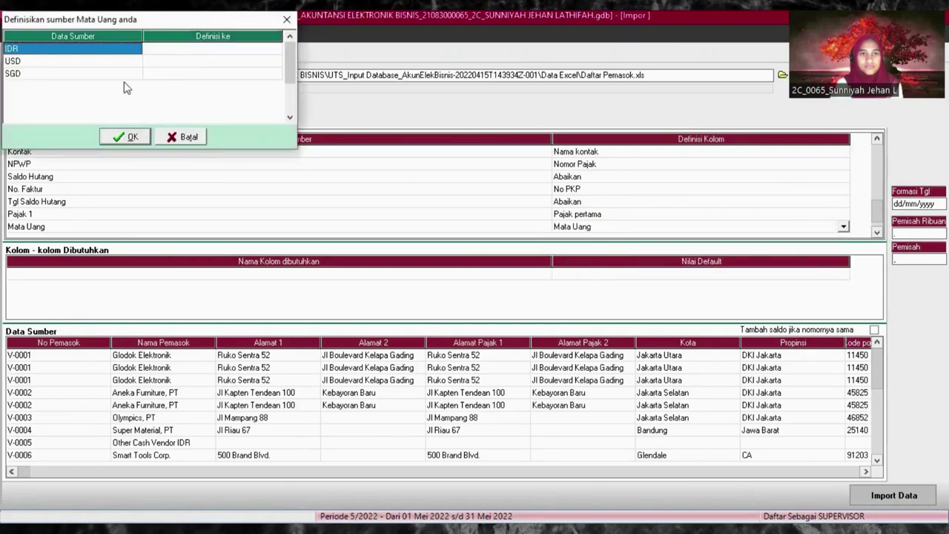
- Define the source currencies IDR, USD and SGD as IDR, USD and SGD, and confirm the currency definitions
click(224, 48)
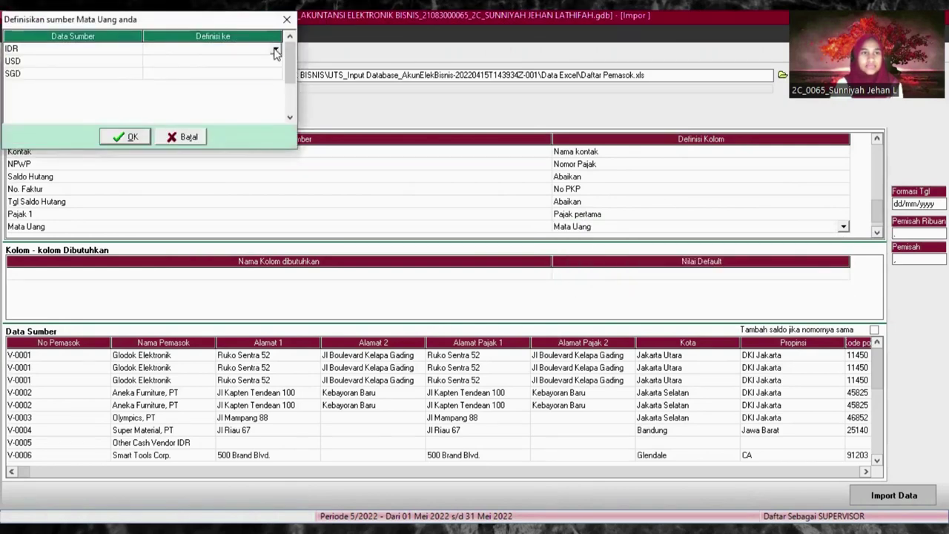
click(274, 51)
click(174, 58)
click(269, 61)
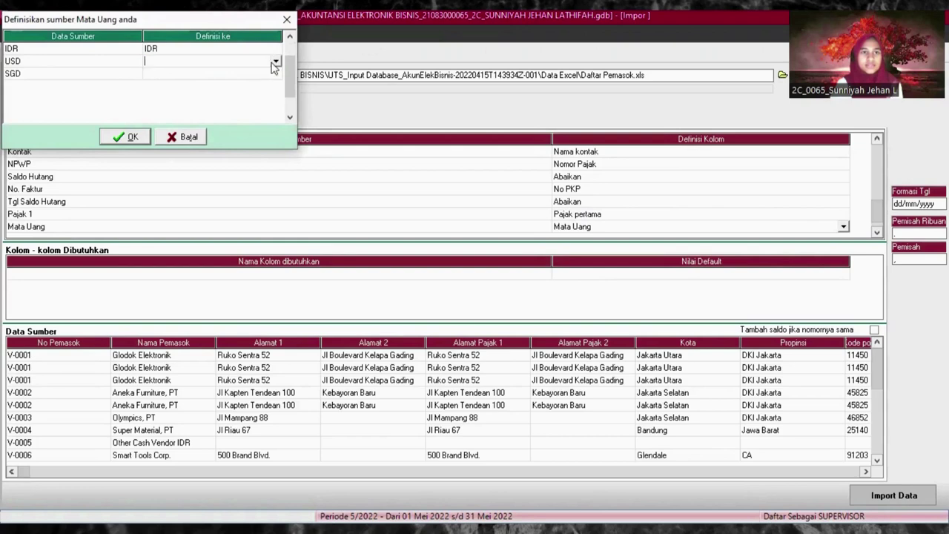
click(274, 64)
click(191, 80)
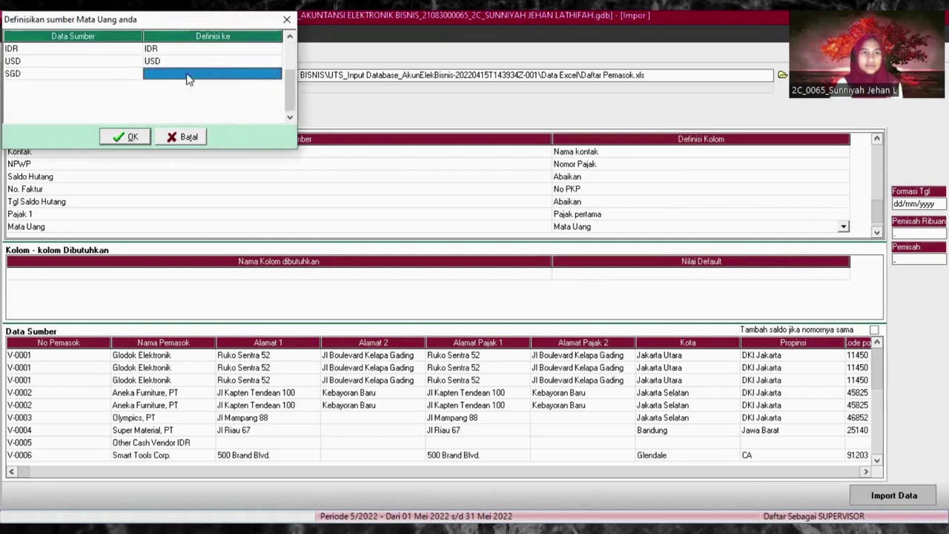
click(237, 76)
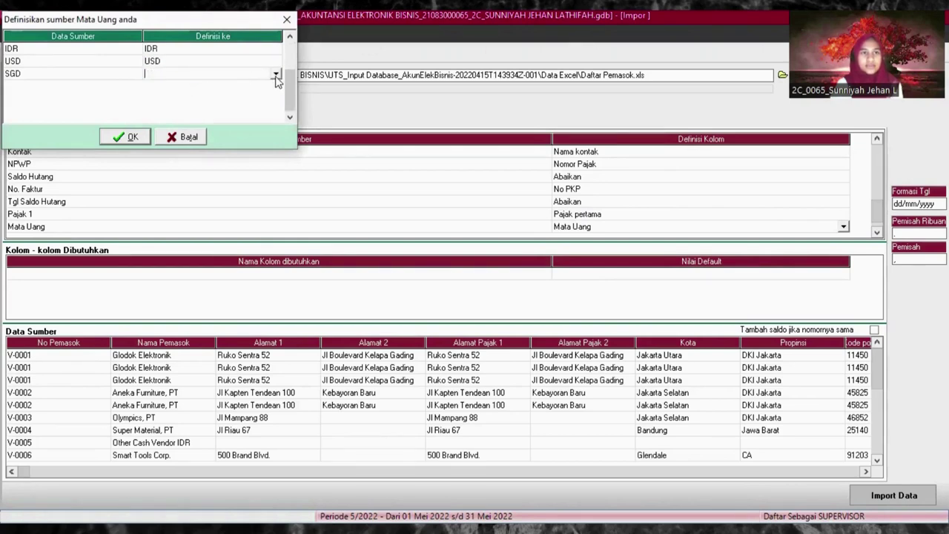
click(275, 75)
click(190, 105)
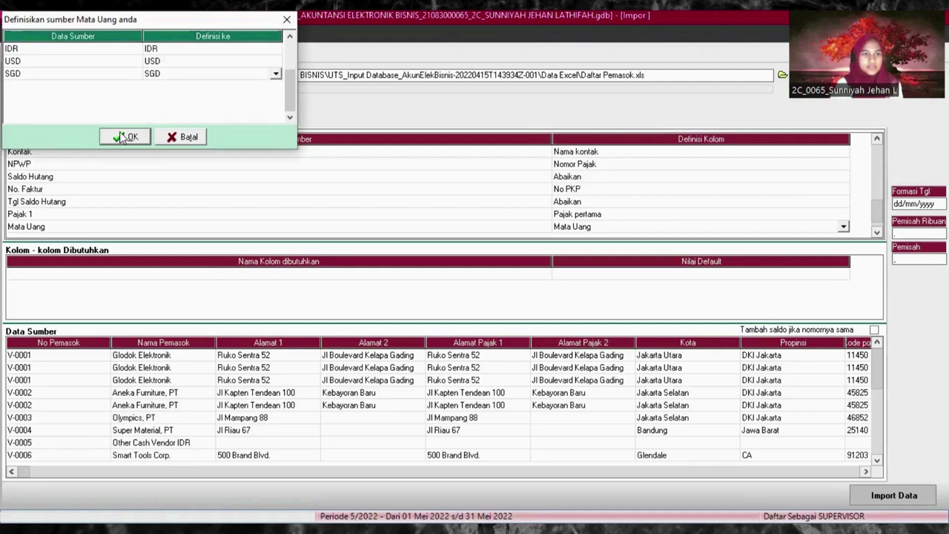
click(123, 138)
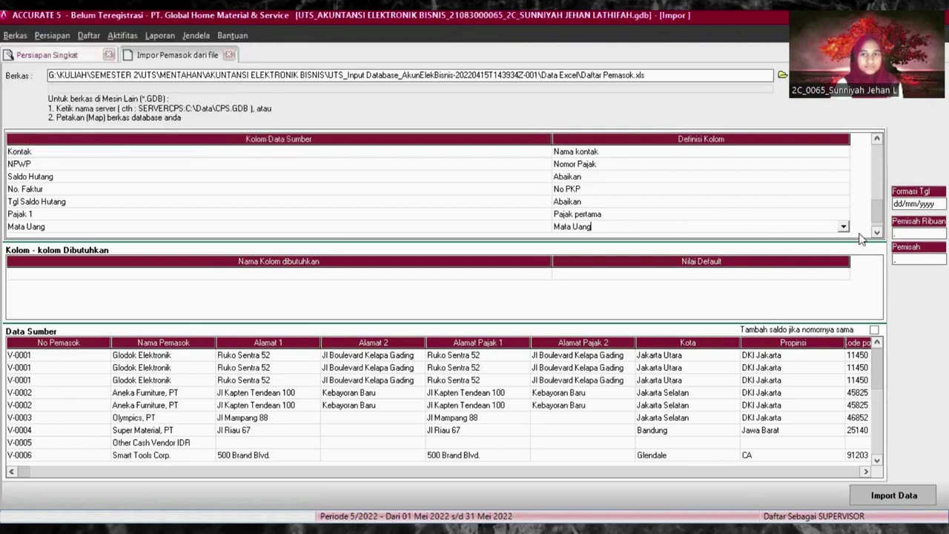
click(876, 232)
click(826, 225)
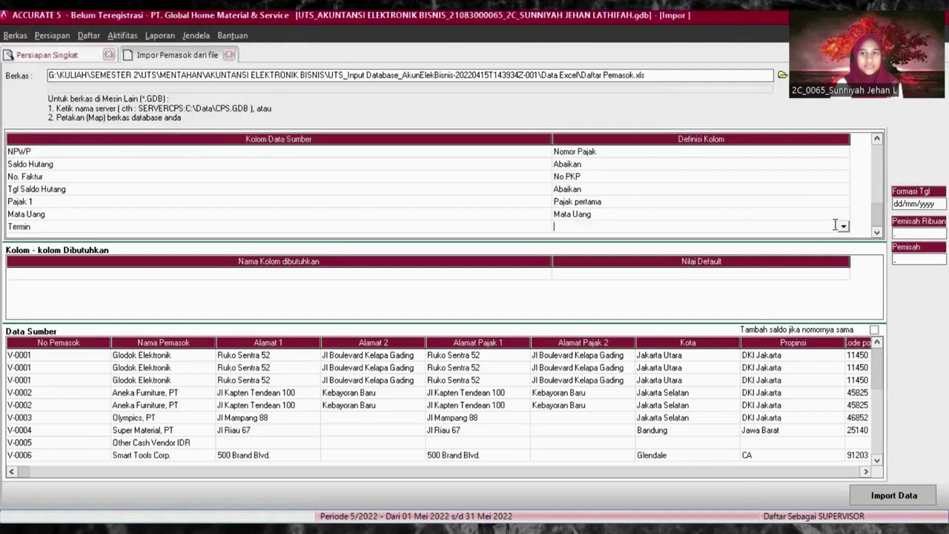
click(843, 226)
click(843, 290)
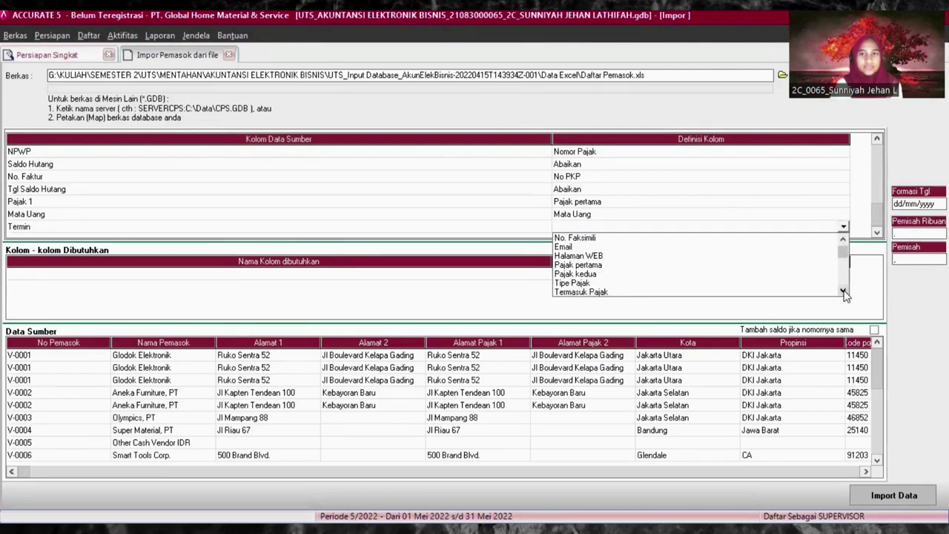
click(843, 290)
click(843, 290)
click(842, 290)
click(843, 291)
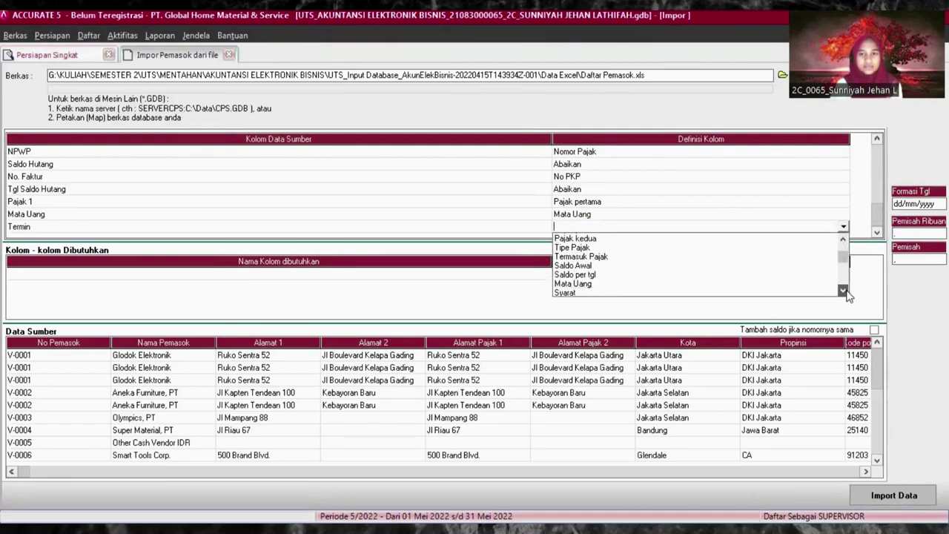
click(842, 291)
click(842, 226)
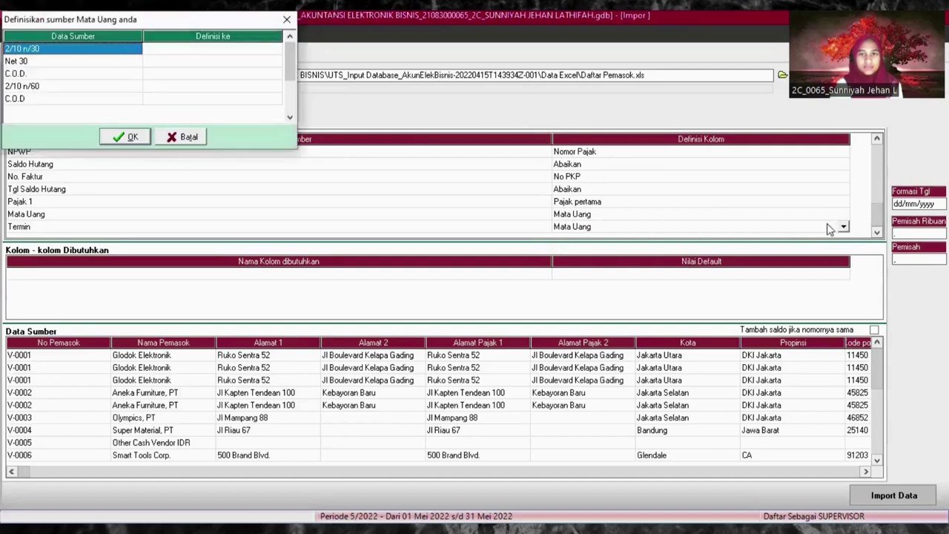
click(186, 138)
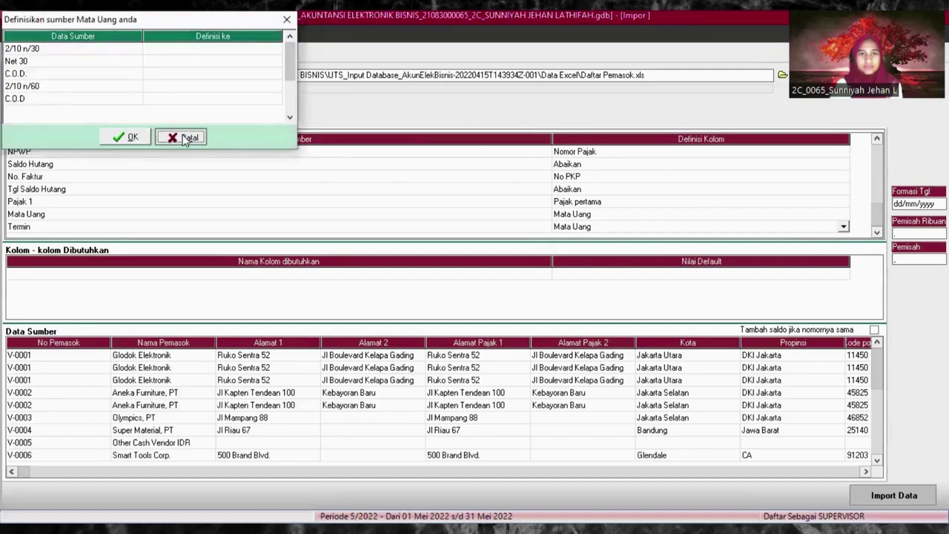
- Map the source column Termin to the definition Syarat
click(843, 226)
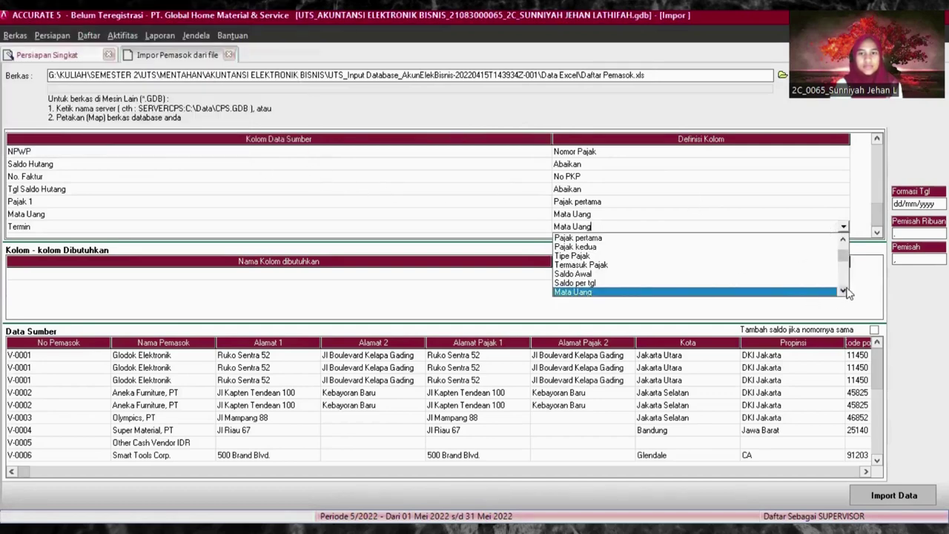
click(842, 291)
click(630, 295)
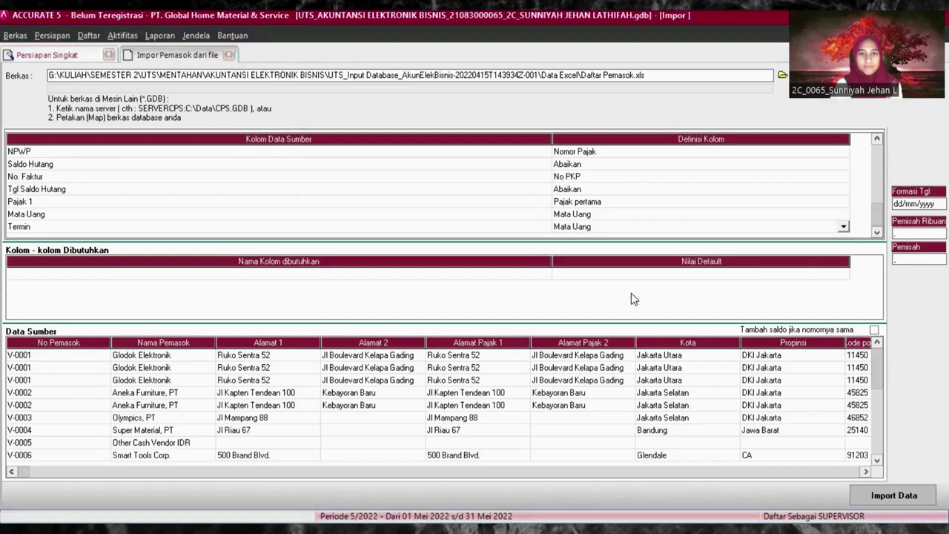
- Define the source payment terms 2/10 n/30 and Net 30 as 2/10 n/30 and Net 30
click(195, 48)
click(179, 46)
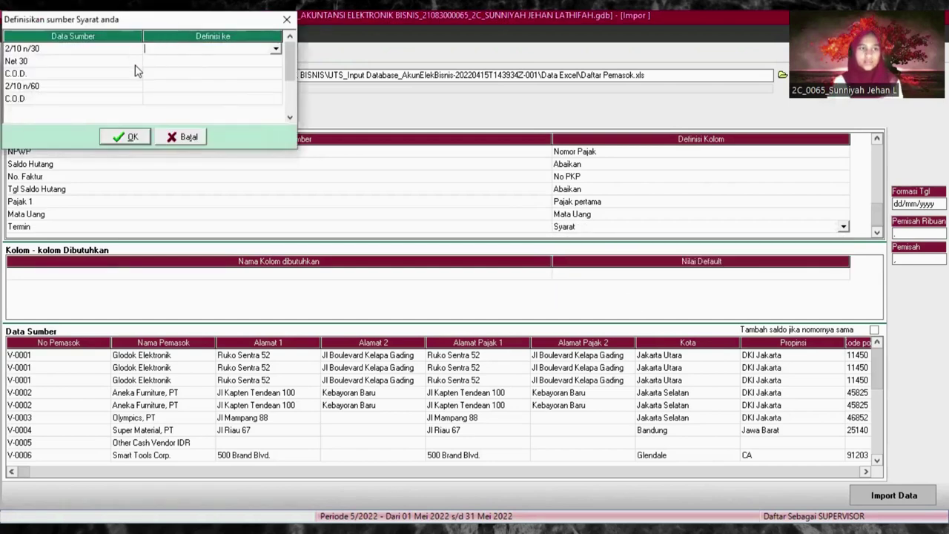
click(273, 51)
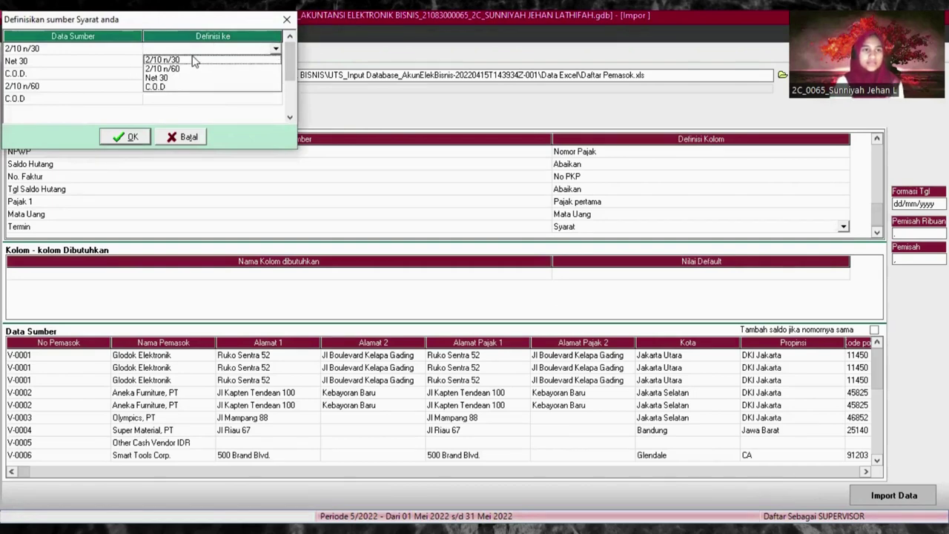
click(192, 60)
click(207, 62)
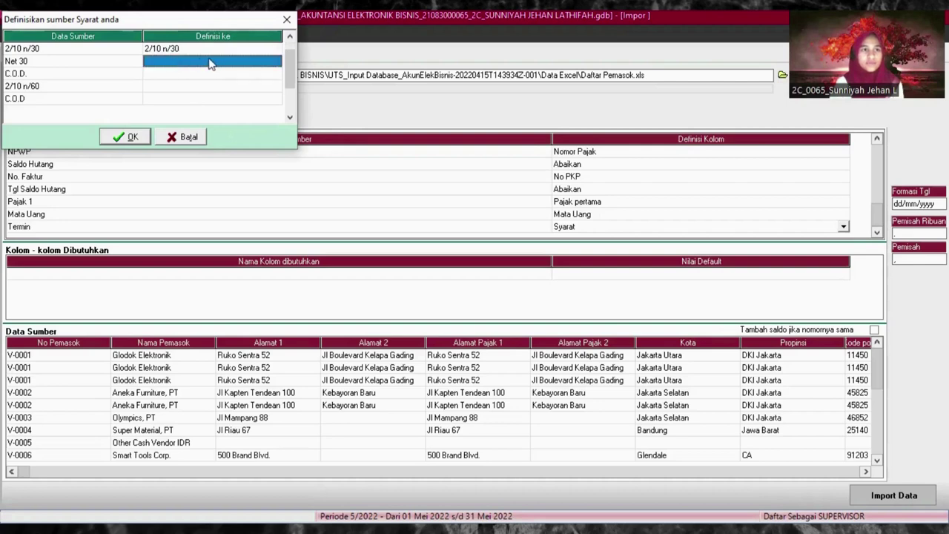
click(274, 62)
click(148, 91)
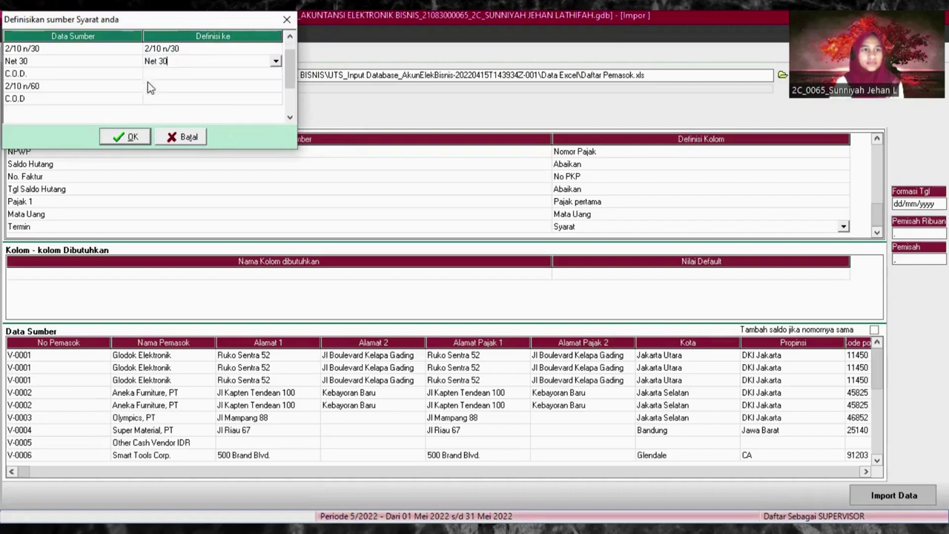
- Define the source term C.O.D. as C.O.D and the source term 2/10 n/60 as 2/10 n/60
click(148, 77)
click(231, 79)
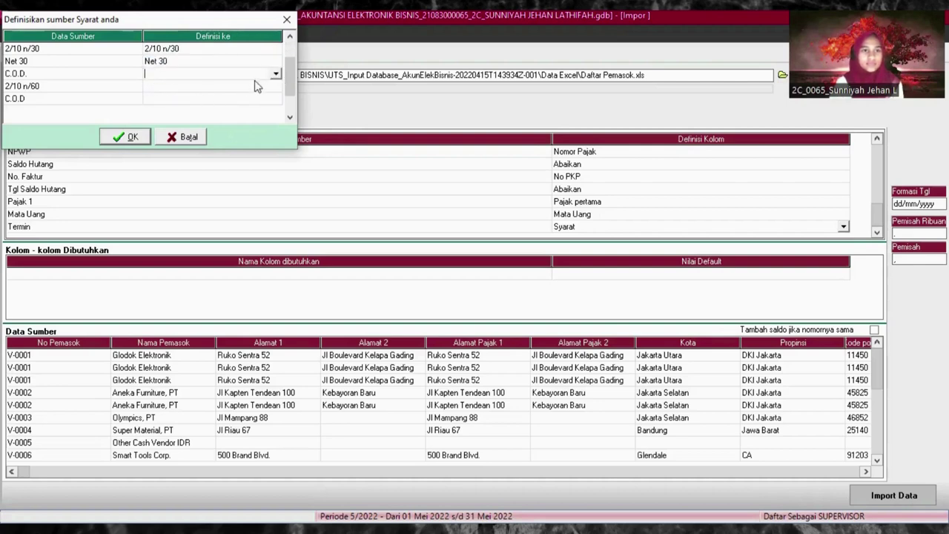
click(275, 75)
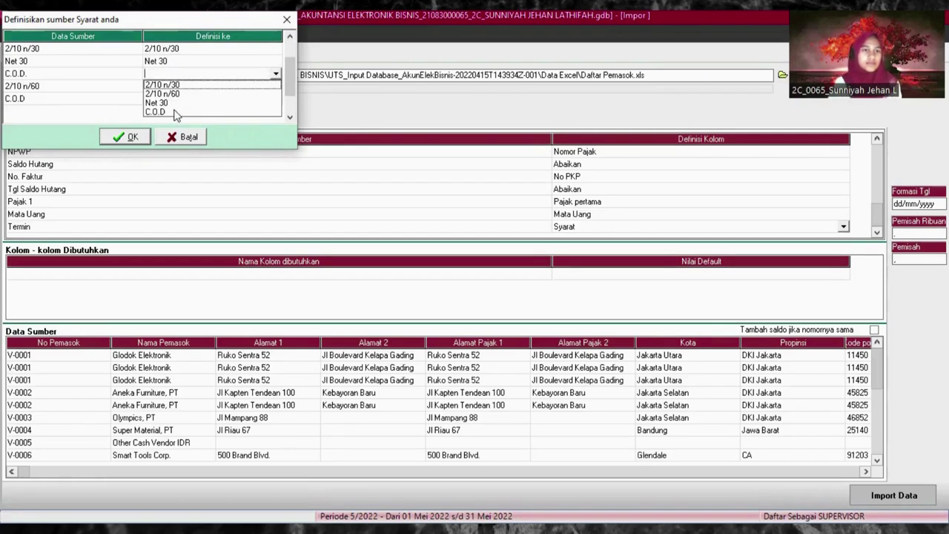
click(176, 112)
click(170, 89)
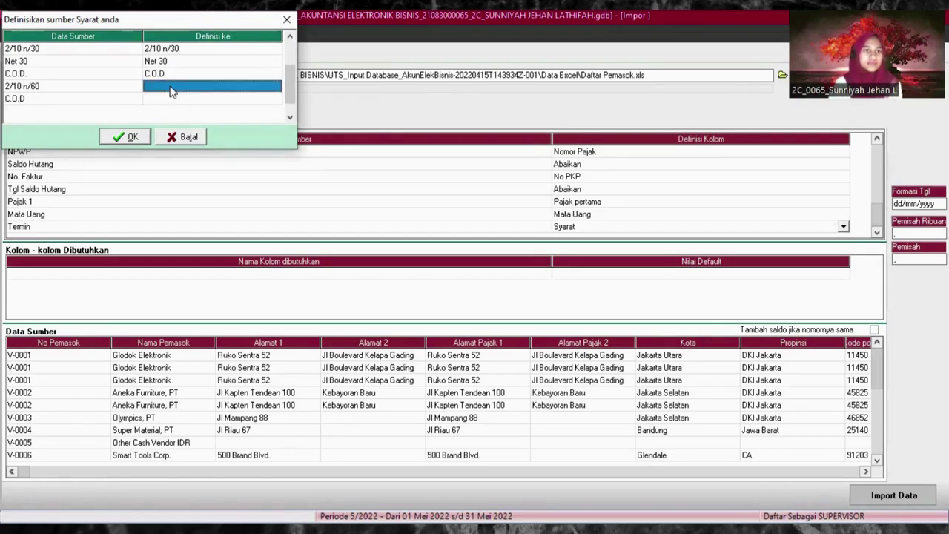
click(170, 89)
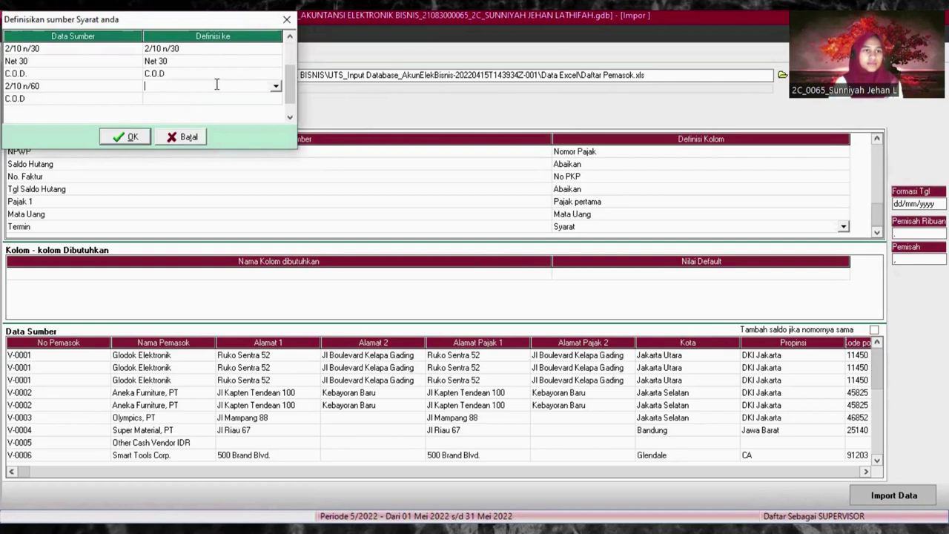
click(275, 87)
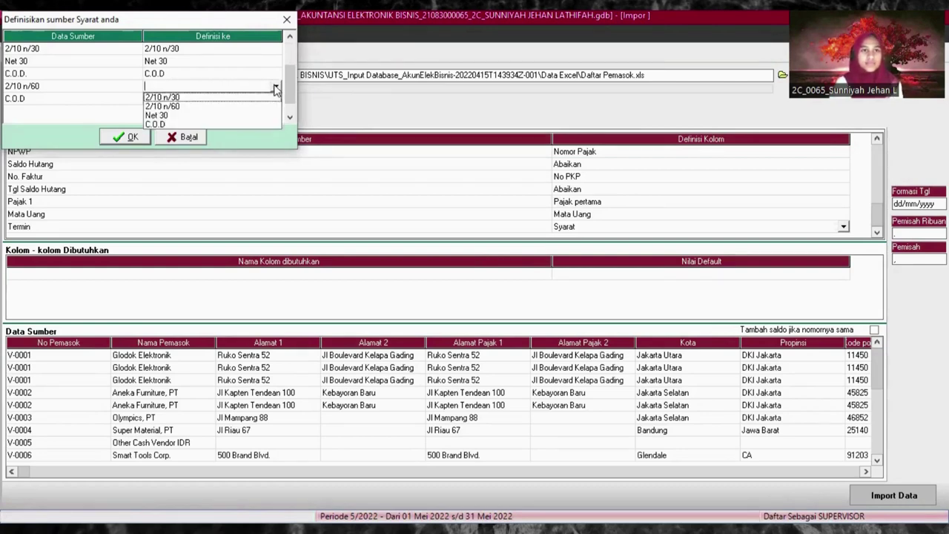
click(172, 106)
- Define the source term C.O.D as C.O.D and confirm the payment term definitions
click(173, 99)
click(275, 102)
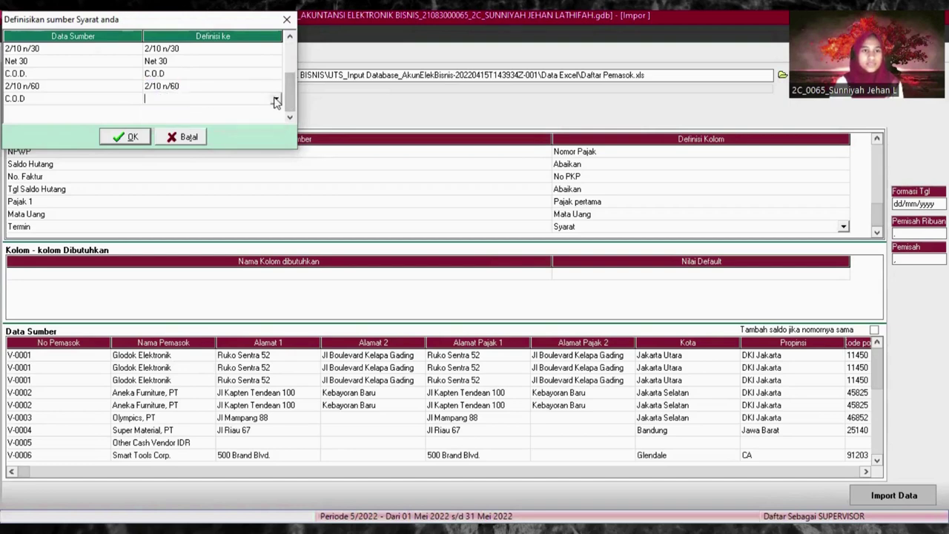
click(275, 98)
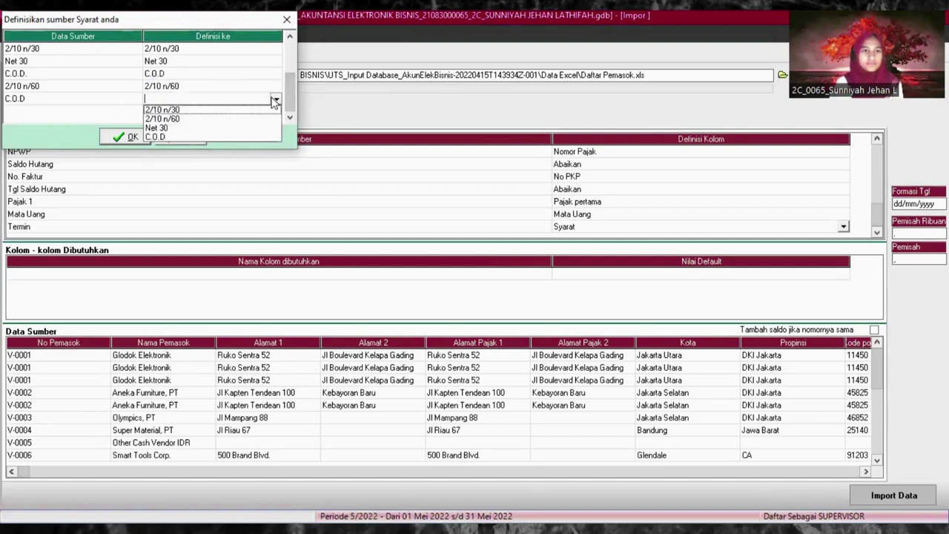
click(173, 135)
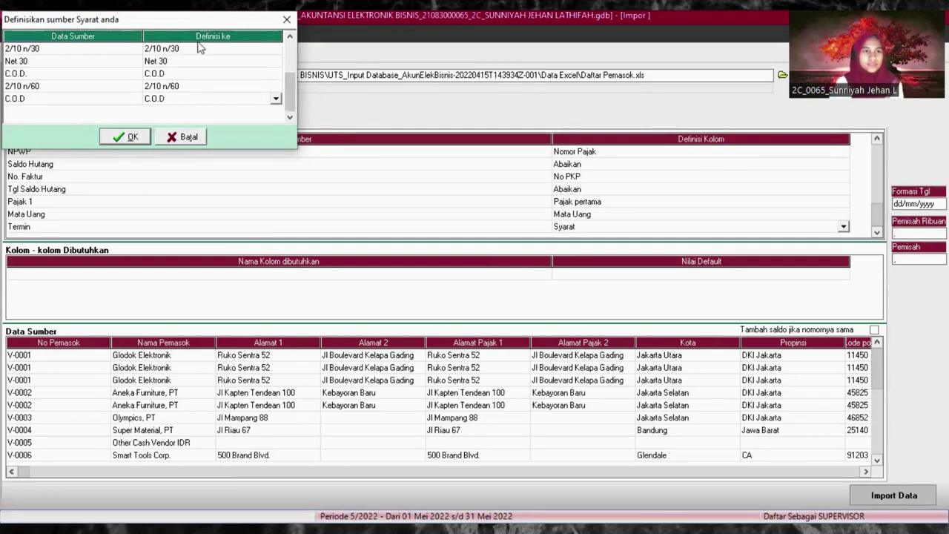
click(136, 139)
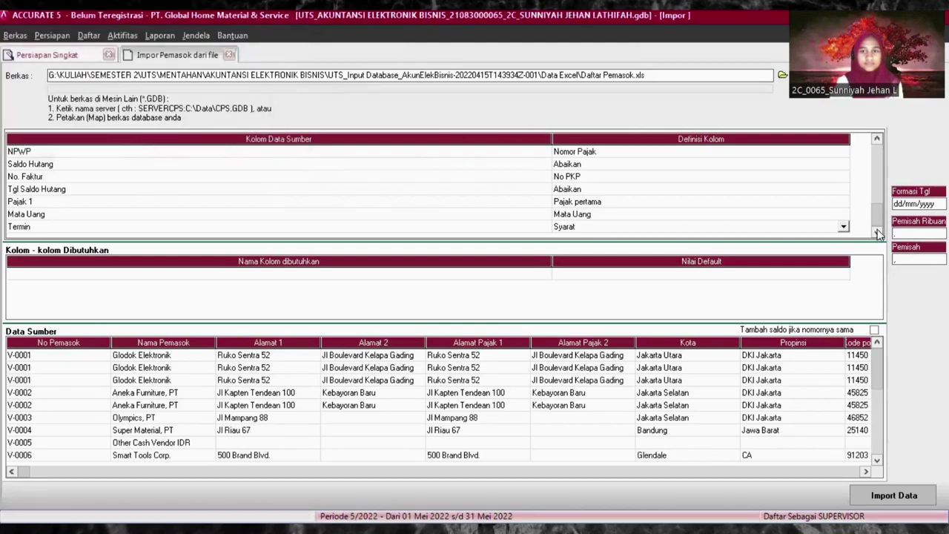
- Clear the column definition of the source column Termin
key(BackSpace)
key(BackSpace)
key(BackSpace)
key(BackSpace)
key(BackSpace)
key(BackSpace)
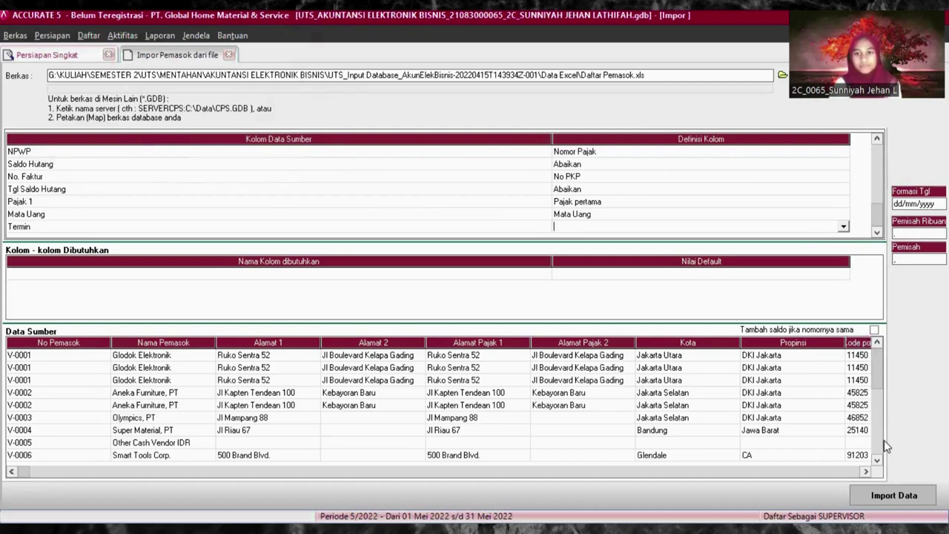
- Enable Tambah saldo jika nomornya sama and map Termin to Syarat again, accepting the existing payment term definitions
click(873, 329)
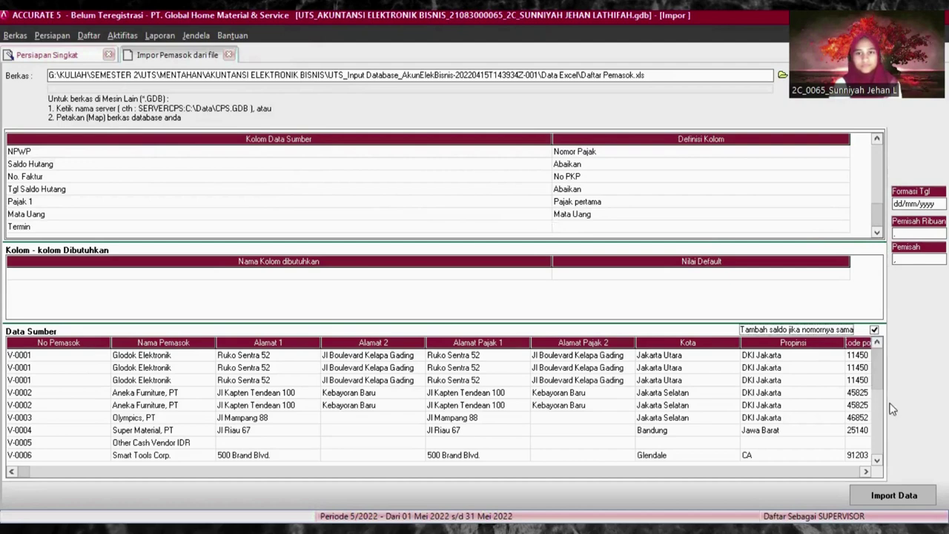
click(816, 225)
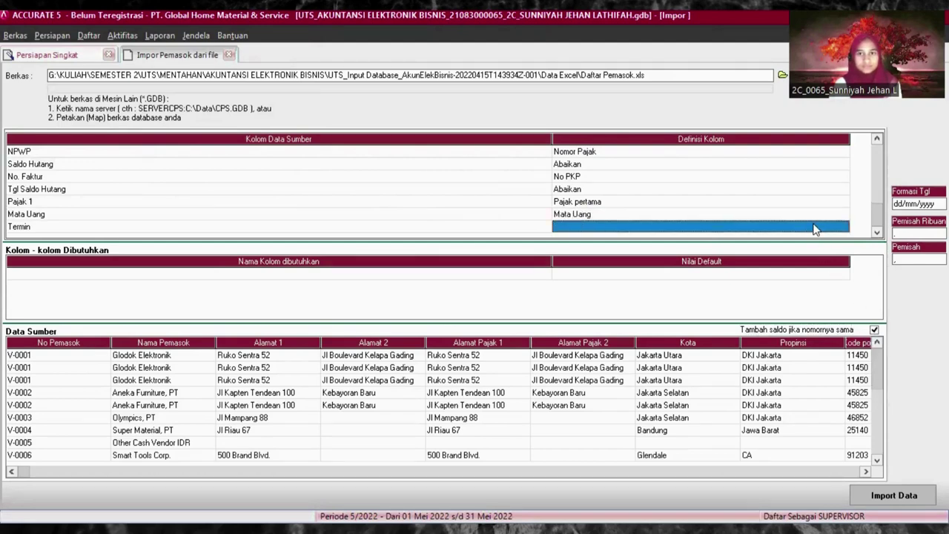
click(843, 226)
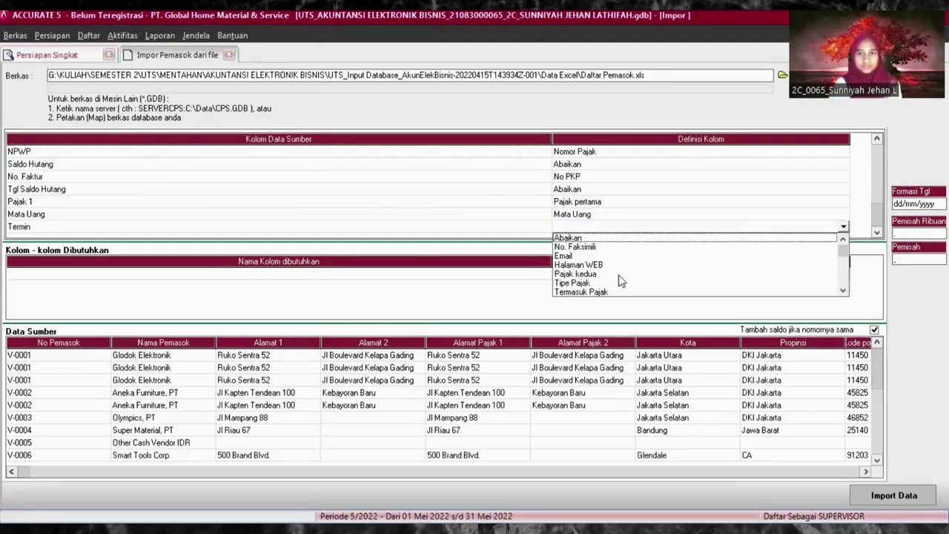
click(843, 290)
click(843, 291)
click(844, 290)
click(843, 290)
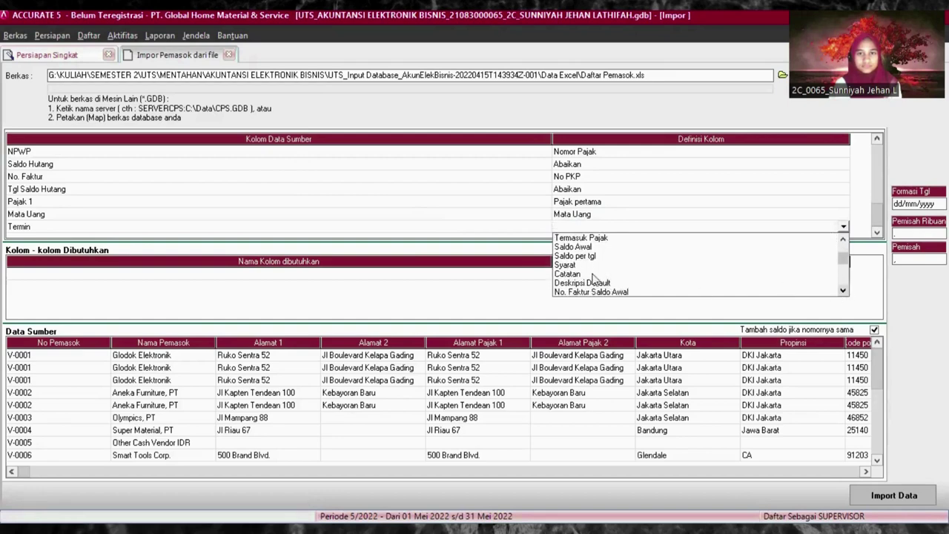
click(566, 267)
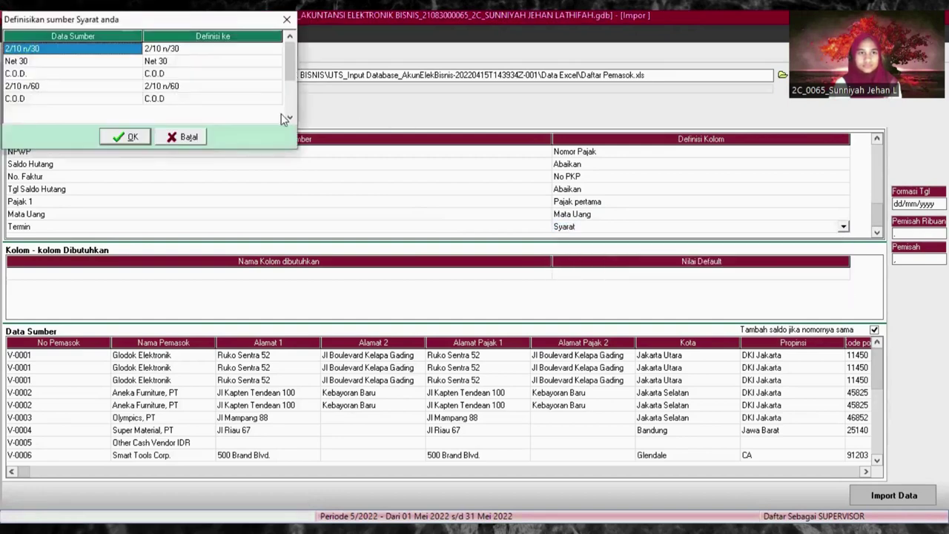
click(130, 138)
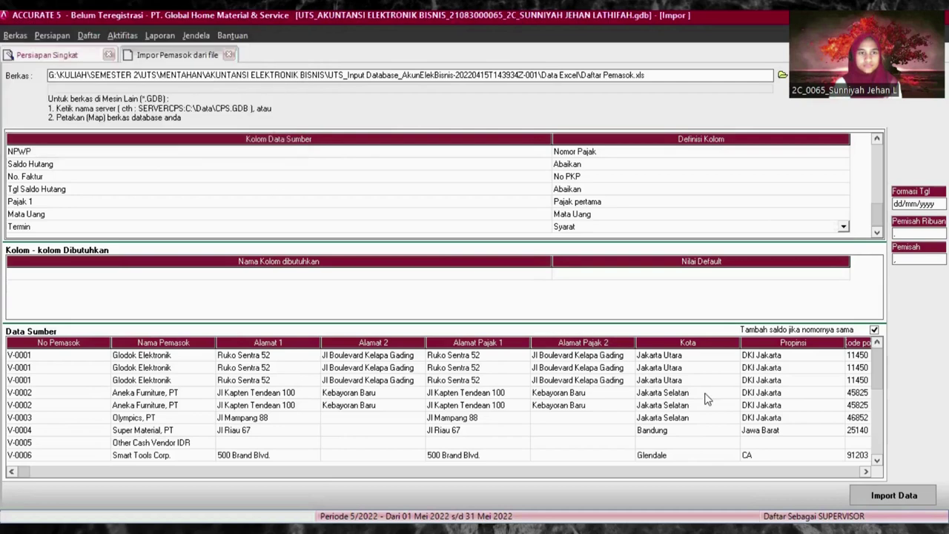
- Try to import the supplier data, and map the source column Mata Uang to Mata Uang again
click(913, 501)
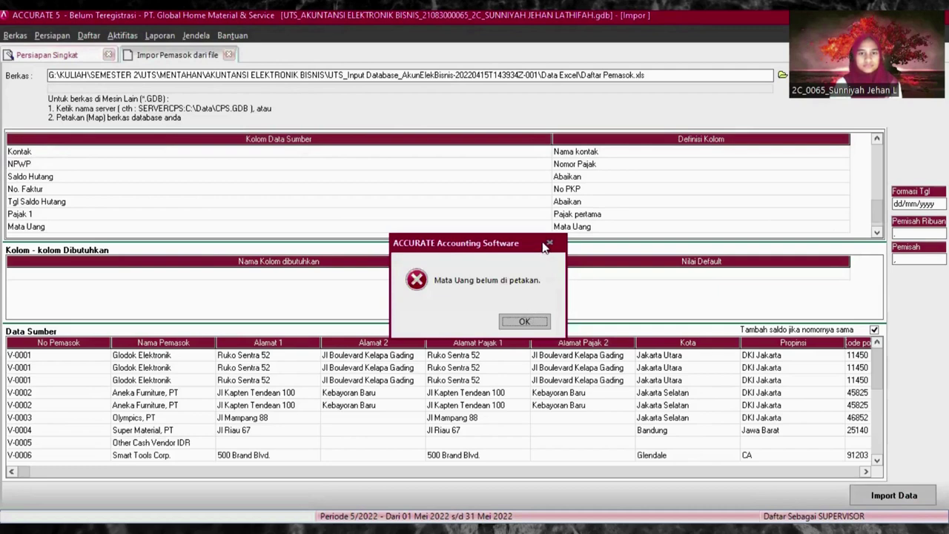
click(549, 243)
click(828, 226)
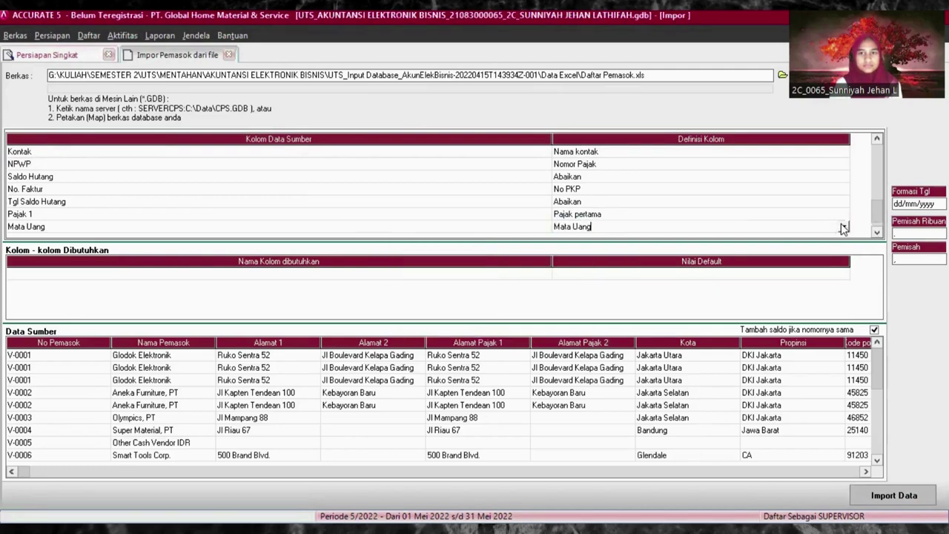
click(843, 226)
click(579, 292)
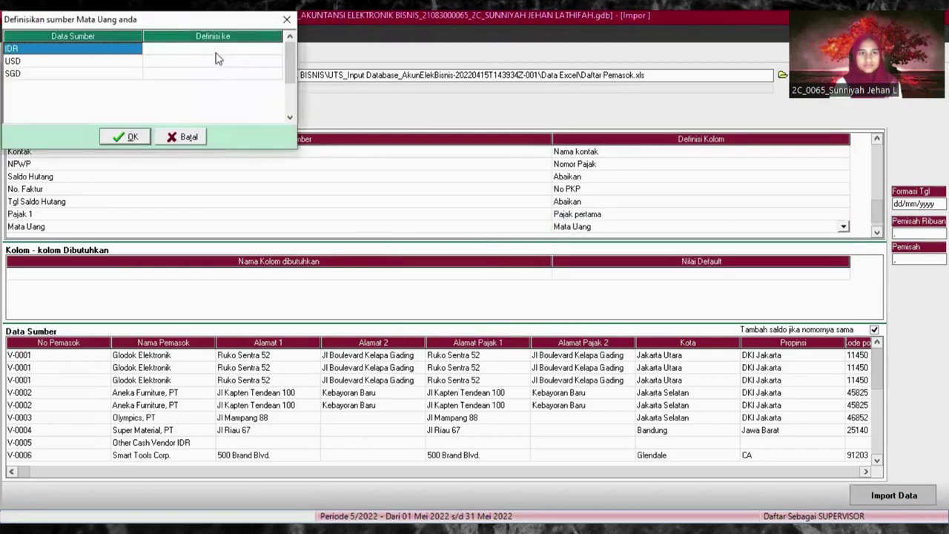
- Define the source currencies IDR, USD and SGD as IDR, USD and SGD
click(217, 49)
click(260, 48)
click(275, 48)
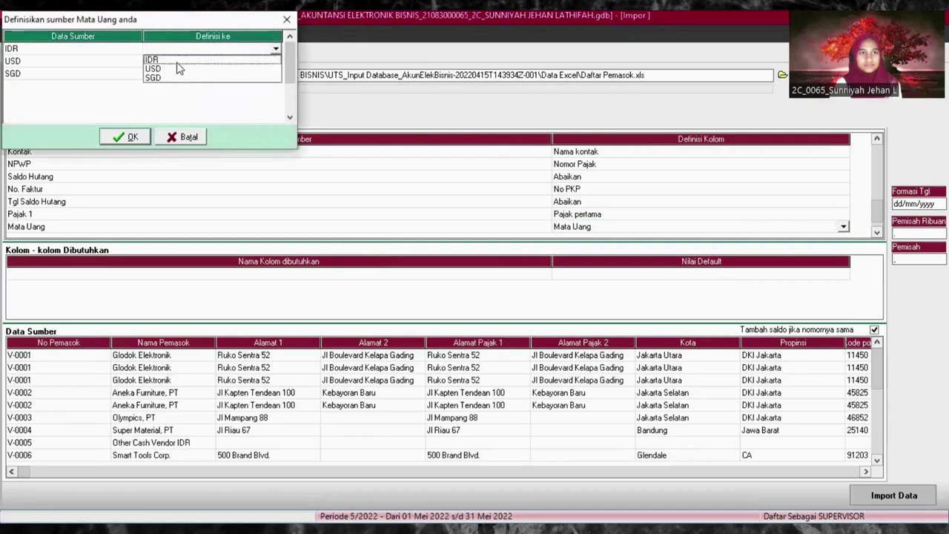
click(186, 59)
click(261, 60)
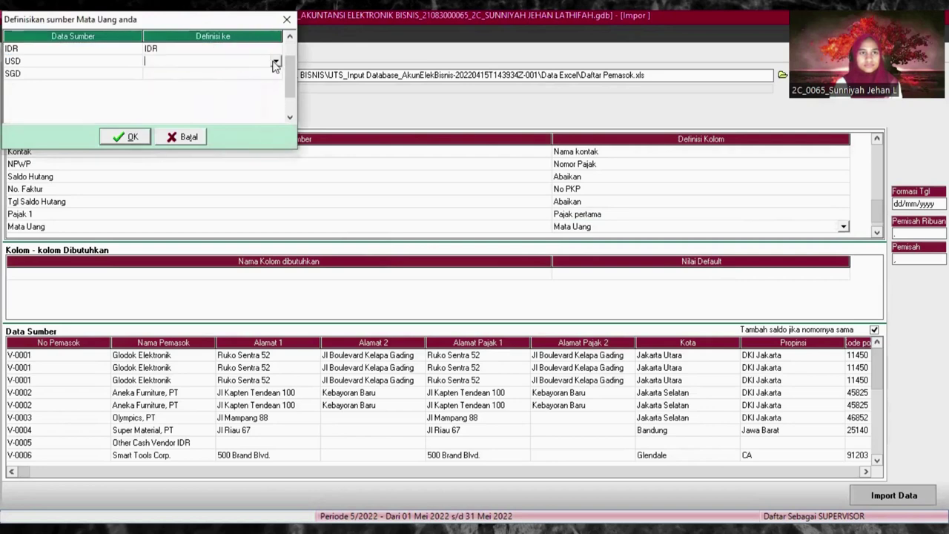
click(275, 63)
click(198, 81)
click(258, 75)
click(275, 77)
click(210, 99)
- Confirm the currency definitions and import the supplier data from Daftar Pemasok.xls
click(122, 137)
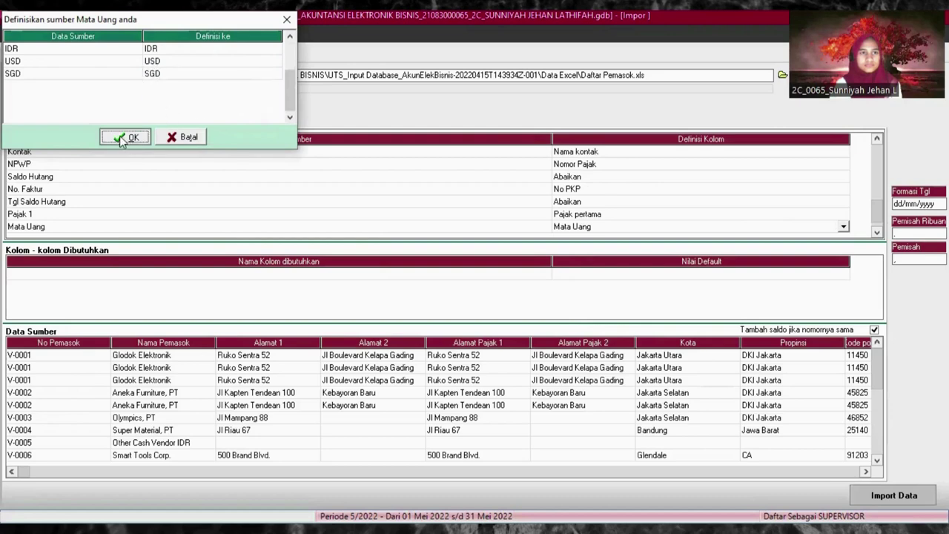
click(893, 497)
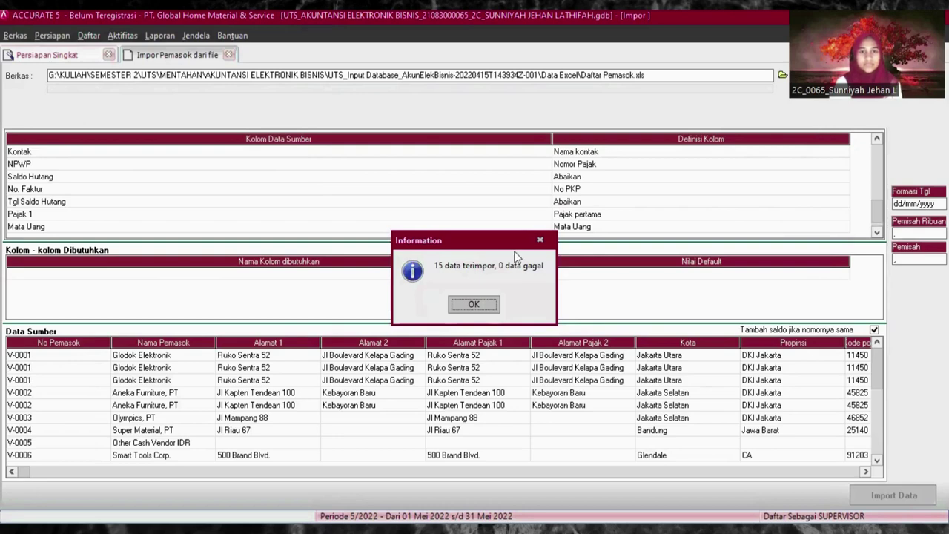
click(485, 305)
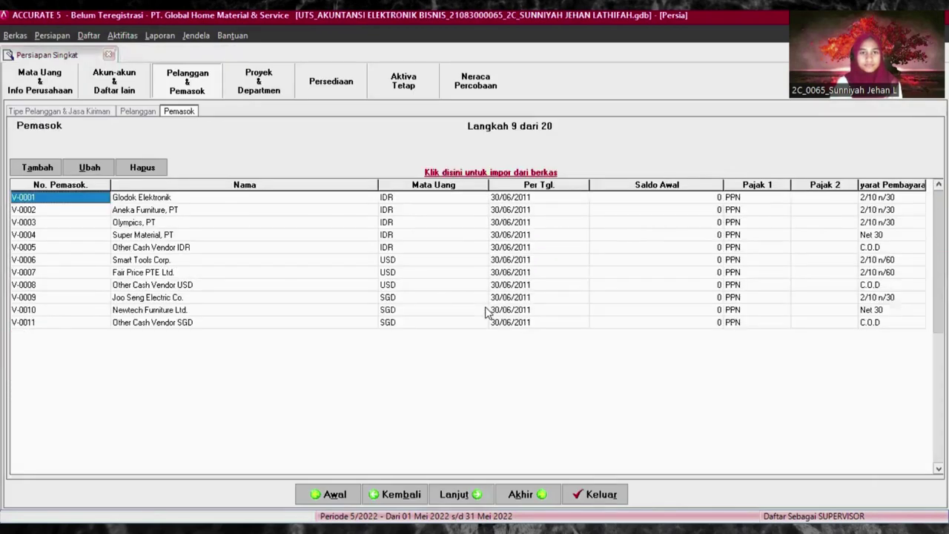
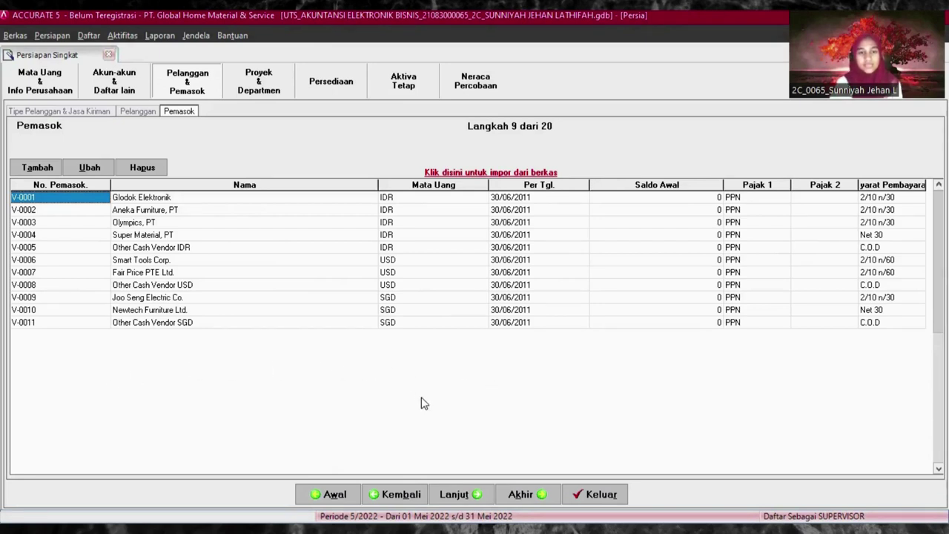
- Skip the project and department setup and open the file import for item categories (Kategori Barang)
click(455, 495)
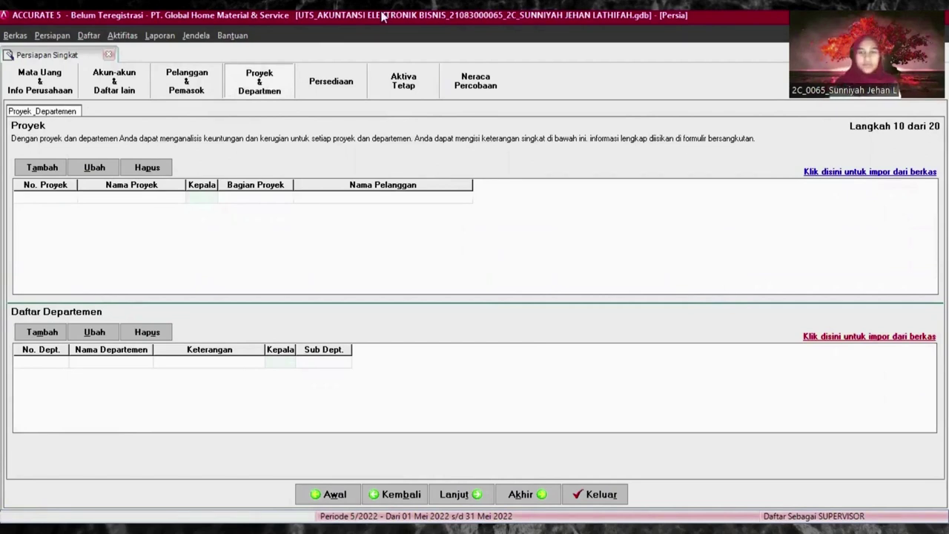
click(466, 502)
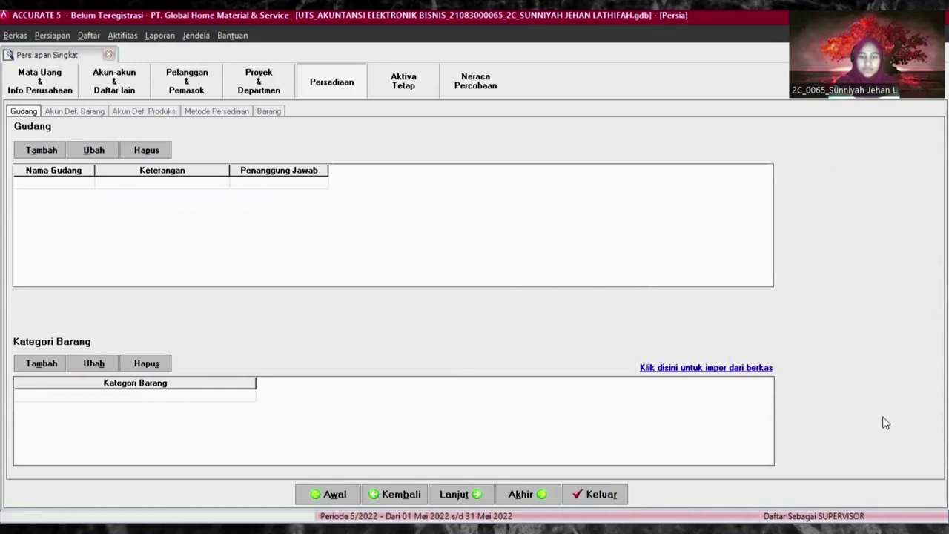
click(734, 369)
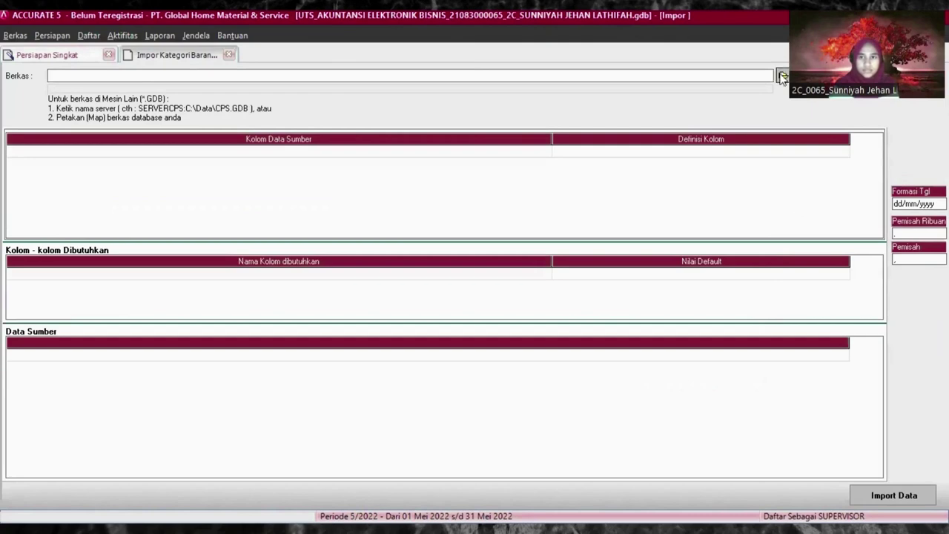
- Load the Excel file Item CAtegory.xls from the Data Excel folder as the item category import source
click(782, 76)
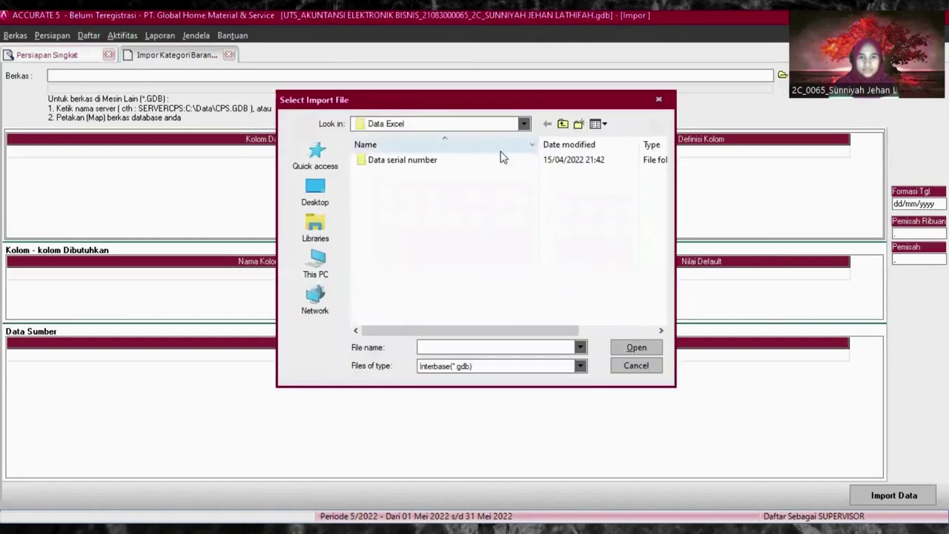
click(580, 366)
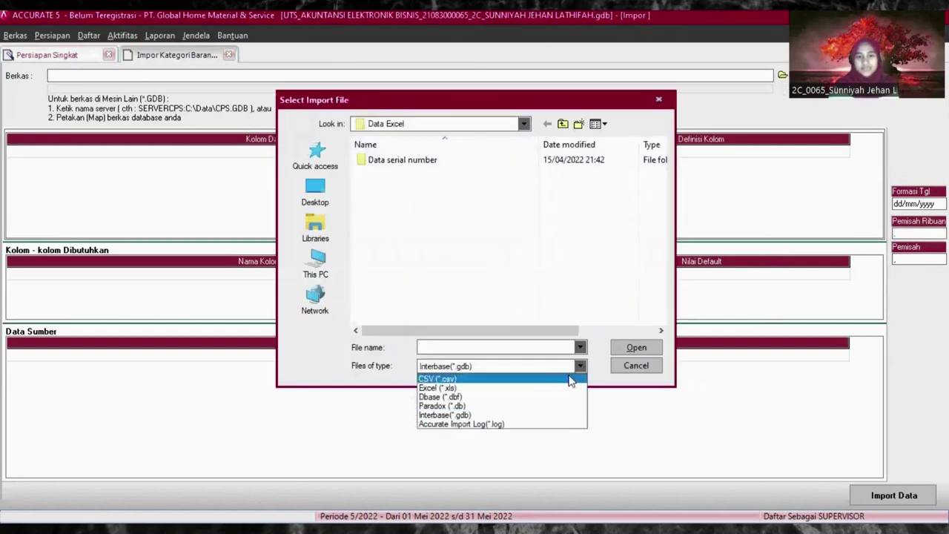
click(528, 391)
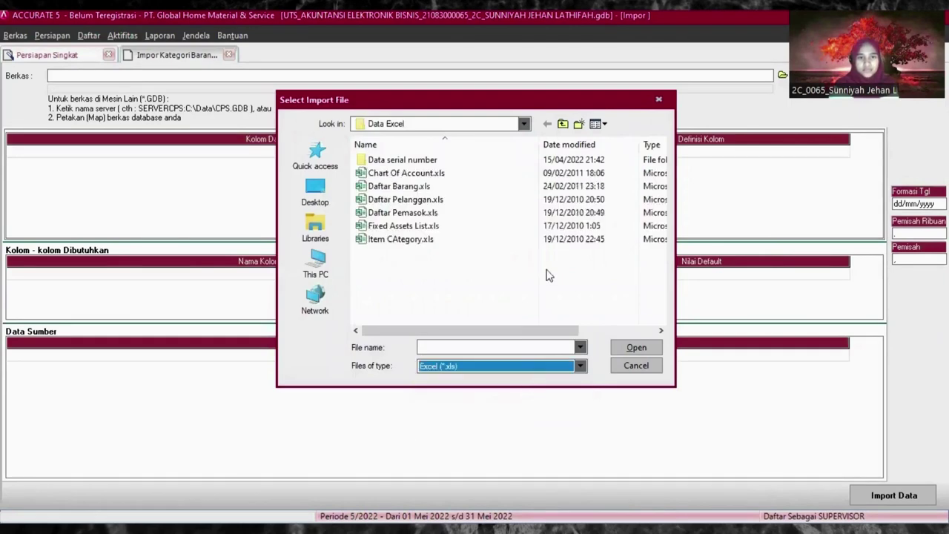
click(440, 247)
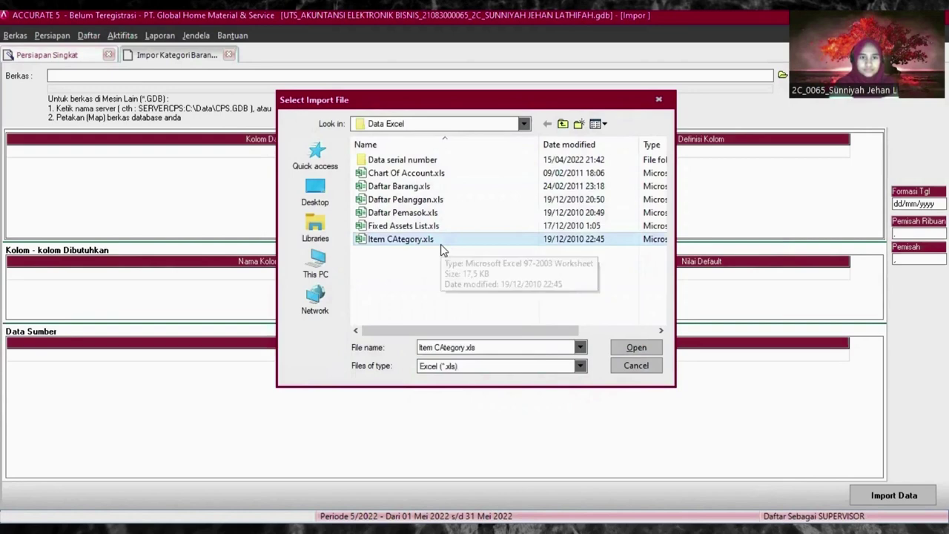
click(636, 350)
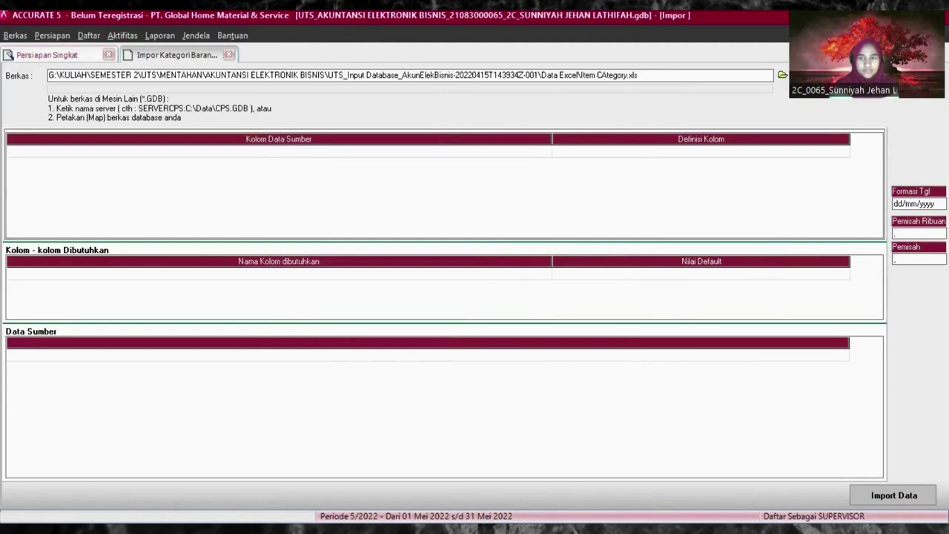
key(Return)
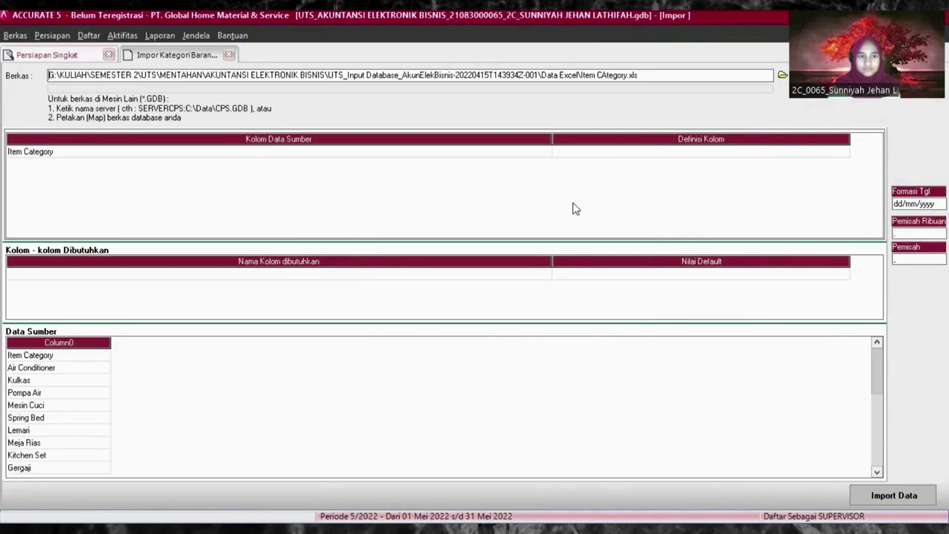
- Try to import the item categories with the source column Item Category mapped to Nama Kategori
click(646, 157)
click(704, 152)
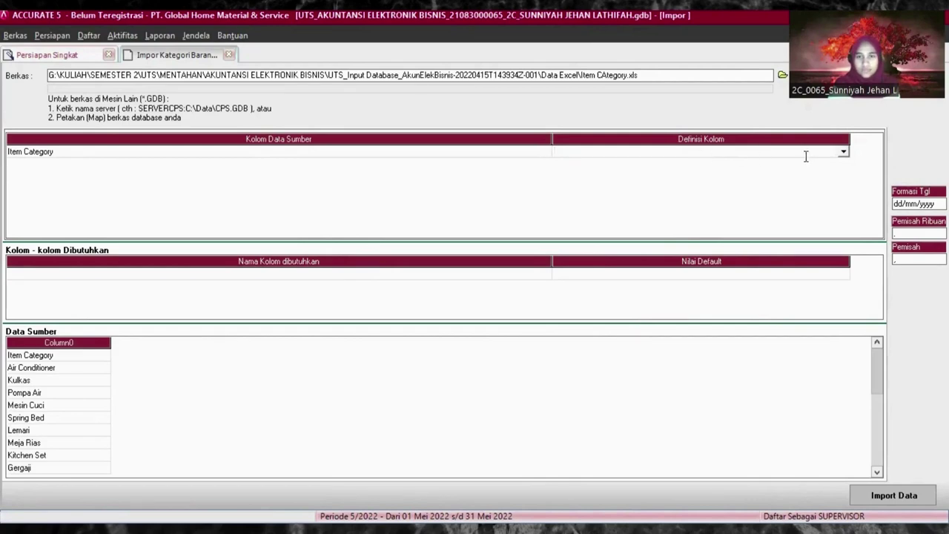
click(842, 151)
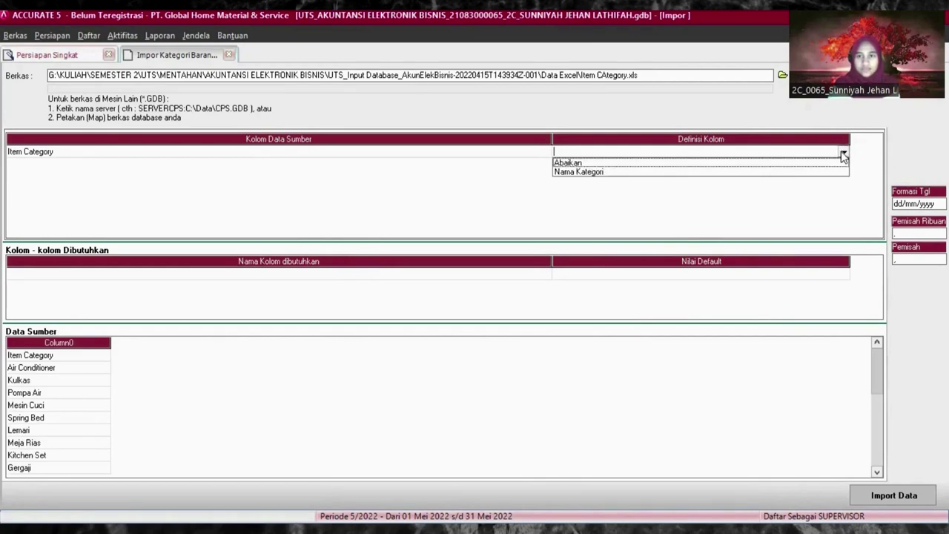
click(614, 173)
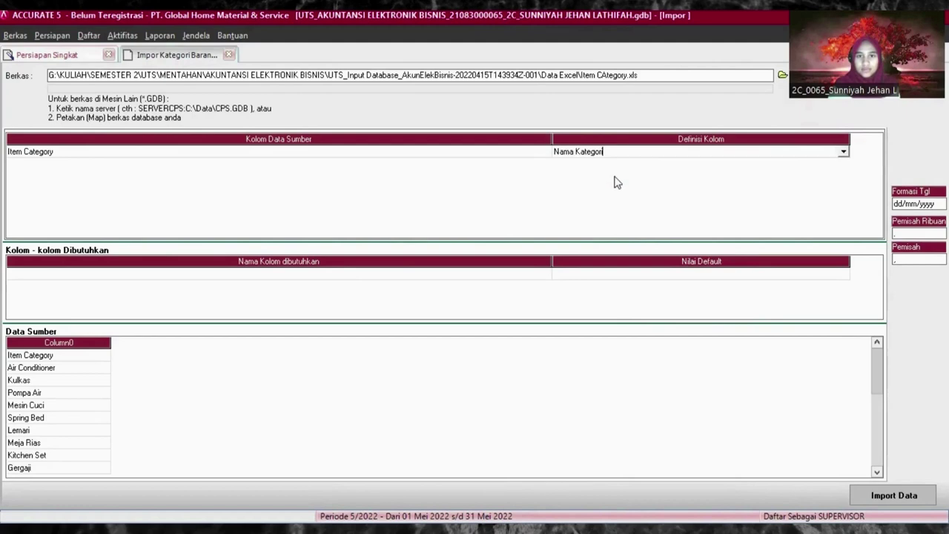
click(911, 487)
click(556, 317)
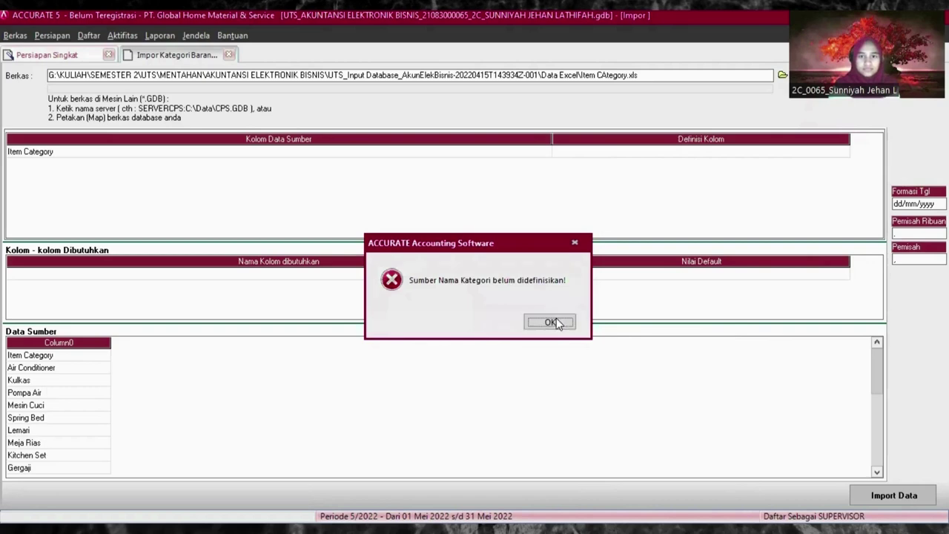
- Map the source column Item Category to Nama Kategori again and import the item categories
click(842, 154)
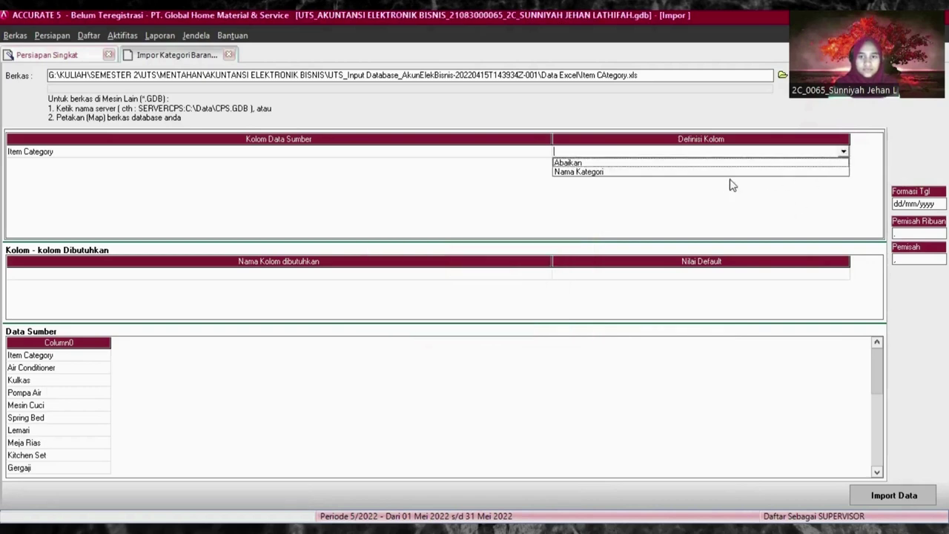
click(713, 175)
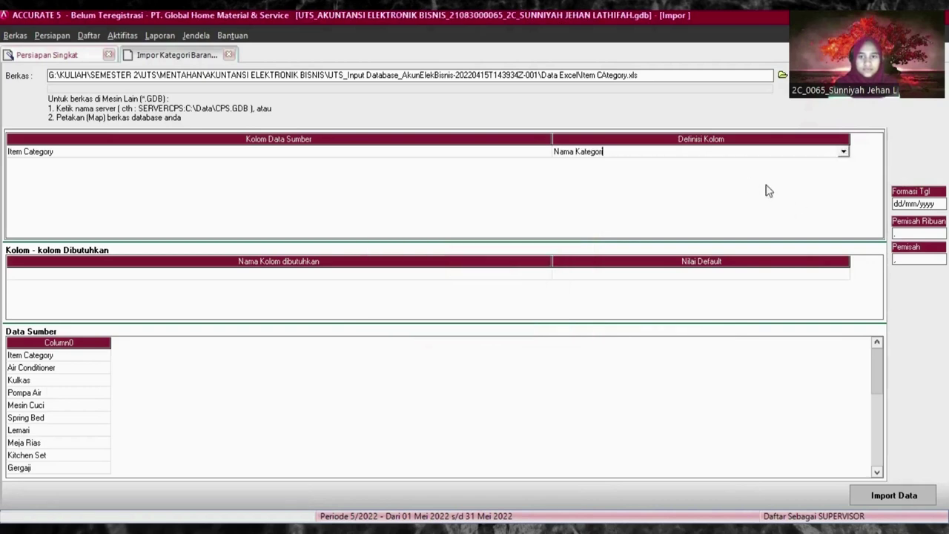
click(893, 495)
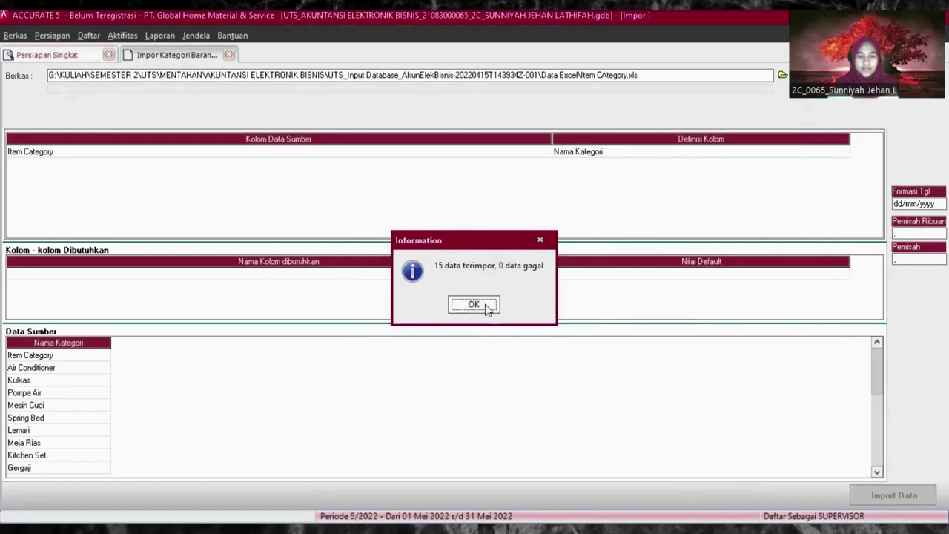
click(472, 305)
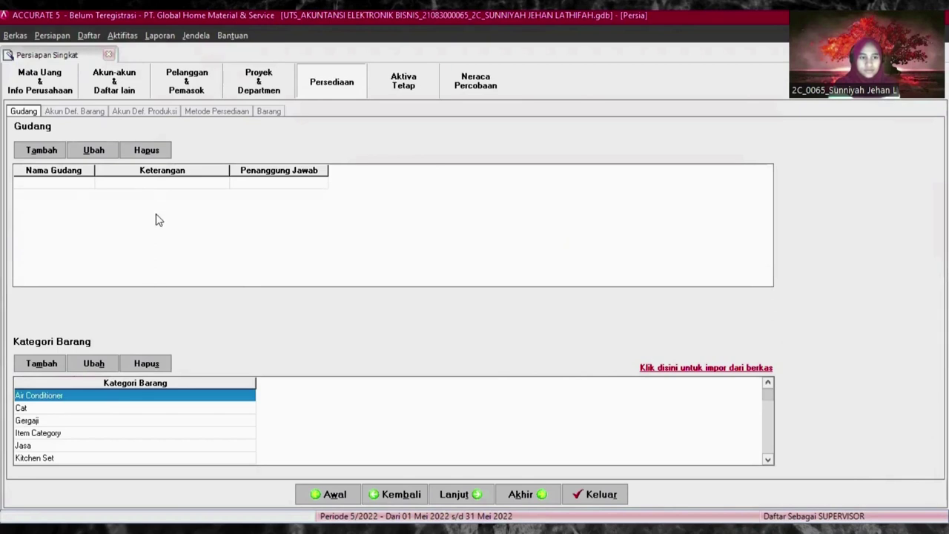
- In the default item accounts, set Persediaan to Persediaan Pesanan and Penjualan to Penjualan Pesanan
click(455, 496)
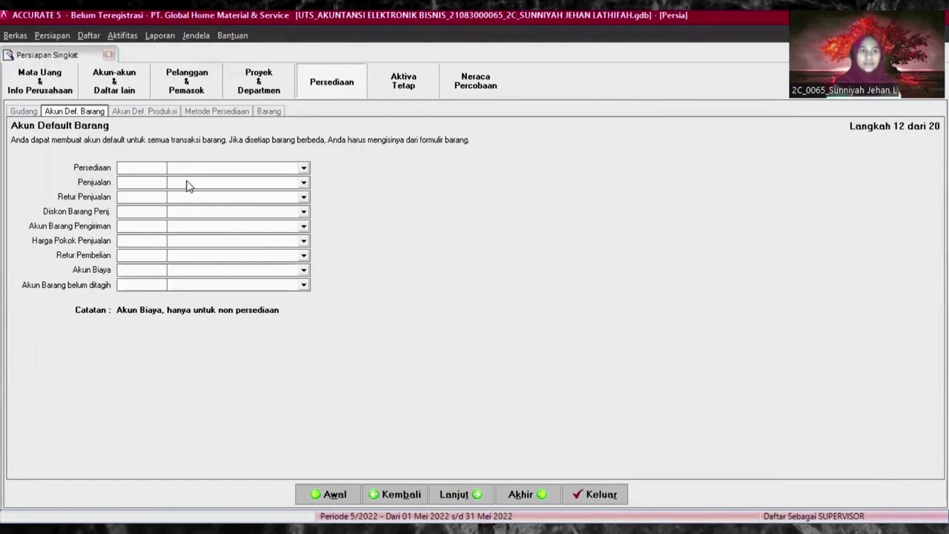
click(304, 169)
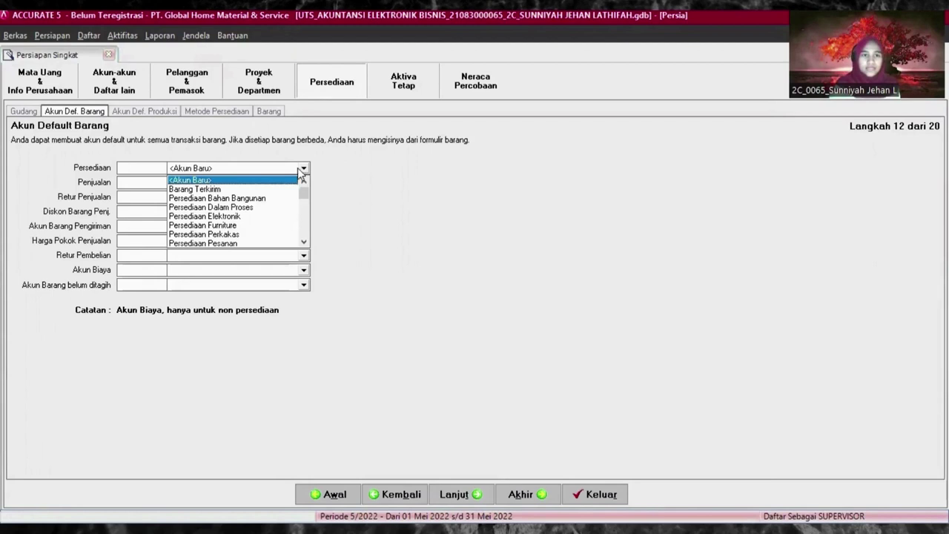
click(255, 243)
click(238, 186)
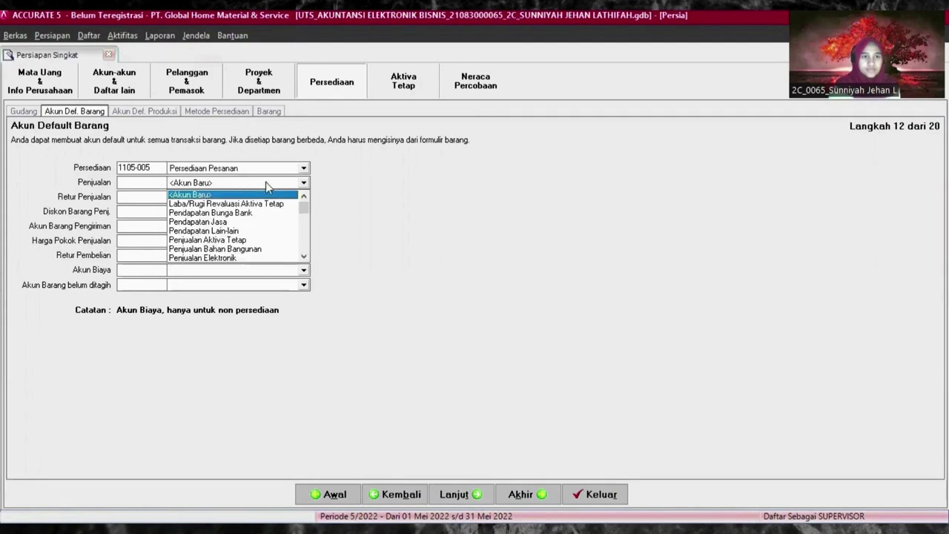
click(303, 257)
click(303, 257)
click(303, 258)
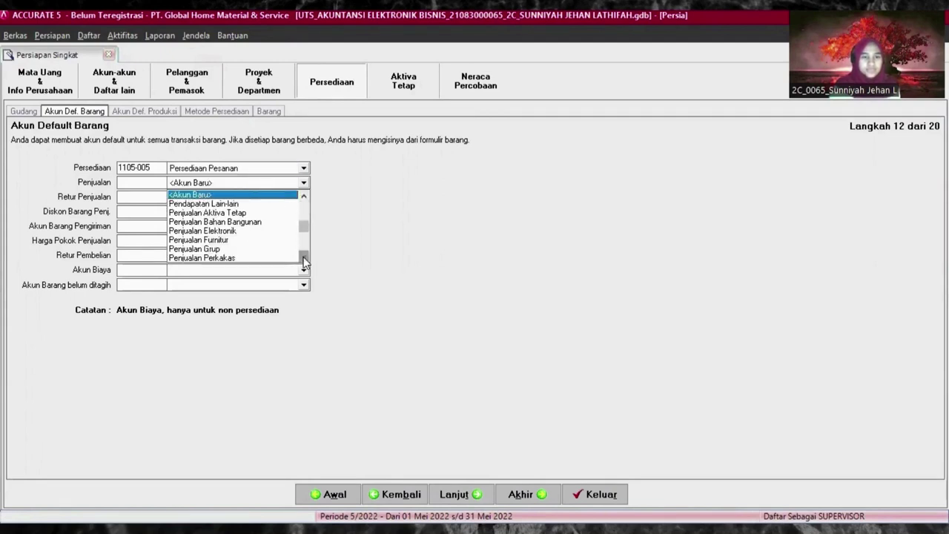
click(304, 257)
click(249, 259)
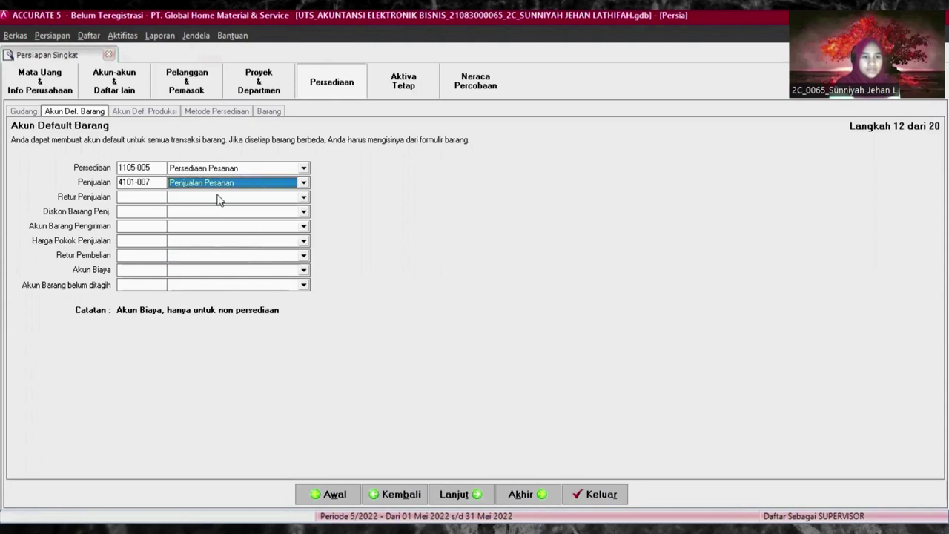
- Set the default item account for Retur Penjualan to Retur Penjualan Pesanan
click(304, 198)
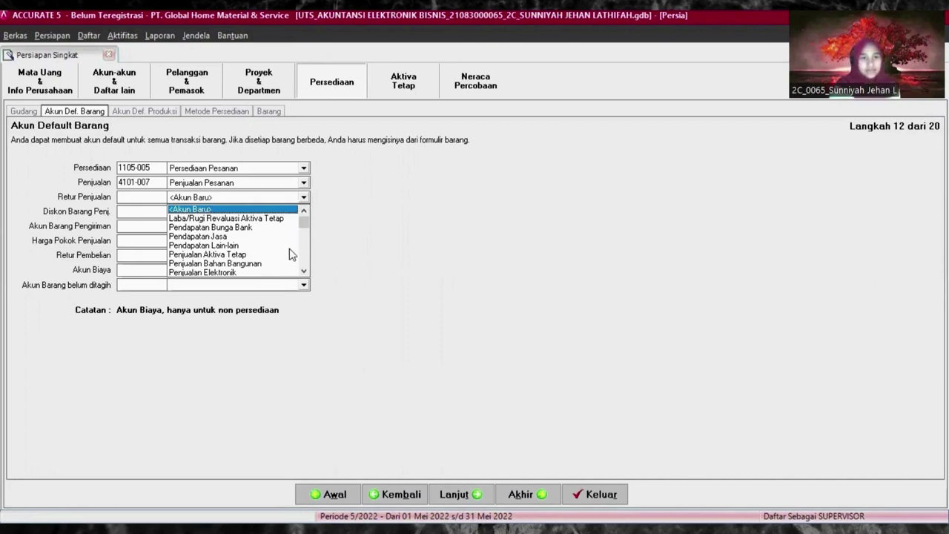
click(304, 271)
click(304, 271)
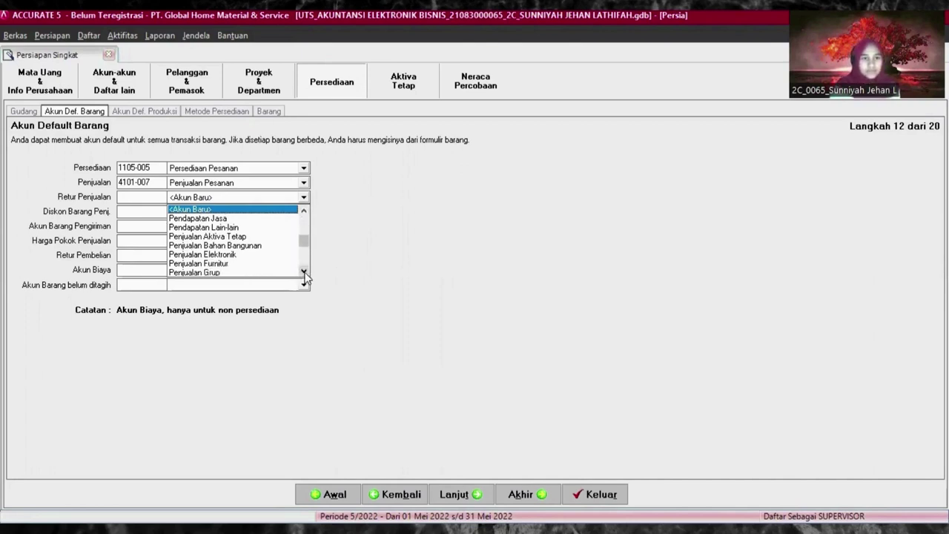
click(303, 272)
click(304, 271)
click(304, 271)
click(303, 271)
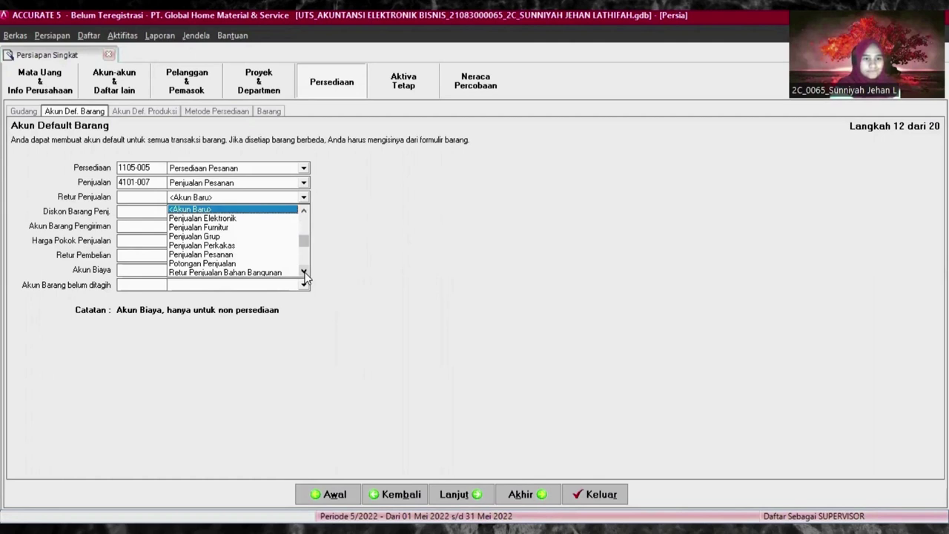
click(304, 271)
click(304, 271)
click(304, 271)
click(304, 271)
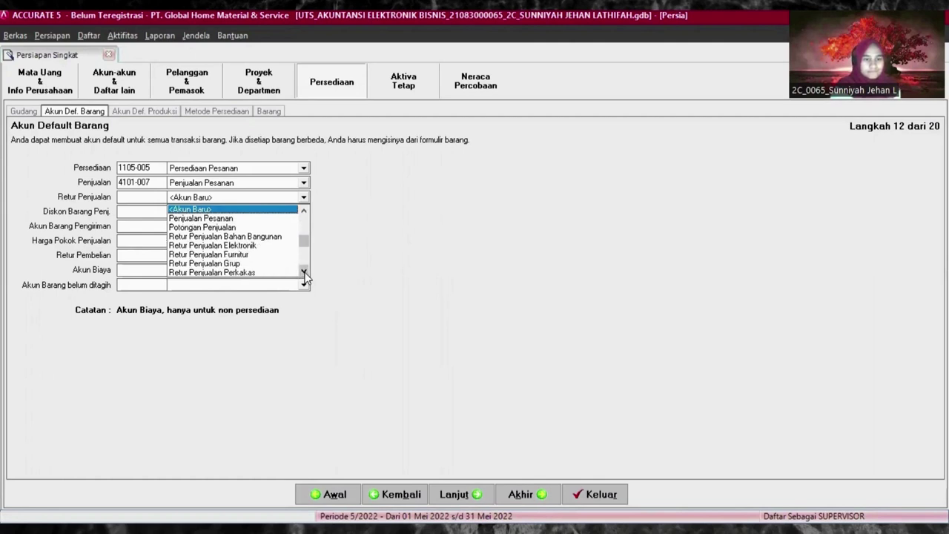
click(304, 272)
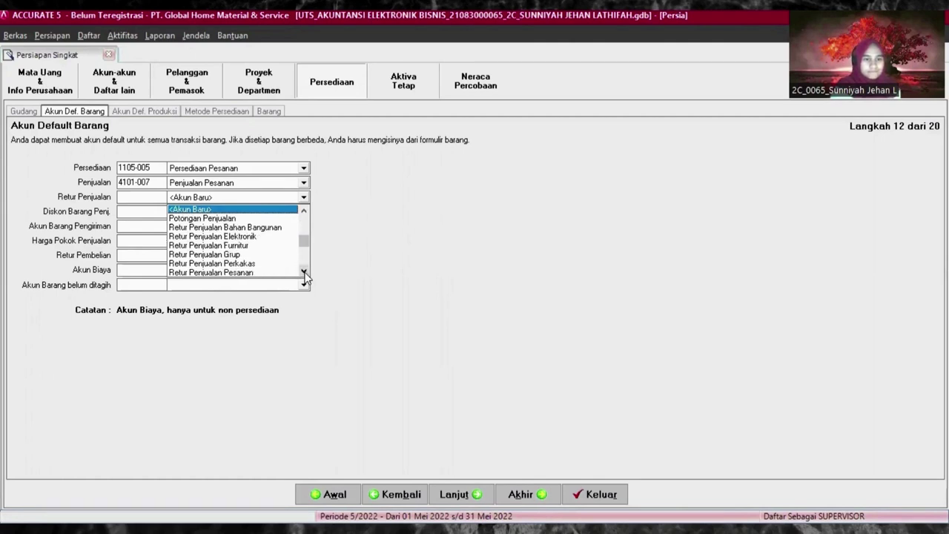
click(252, 272)
- Set the default accounts for Diskon Barang Penj. to Potongan Penjualan and for Akun Barang Pengiriman to Barang Terkirim
click(228, 212)
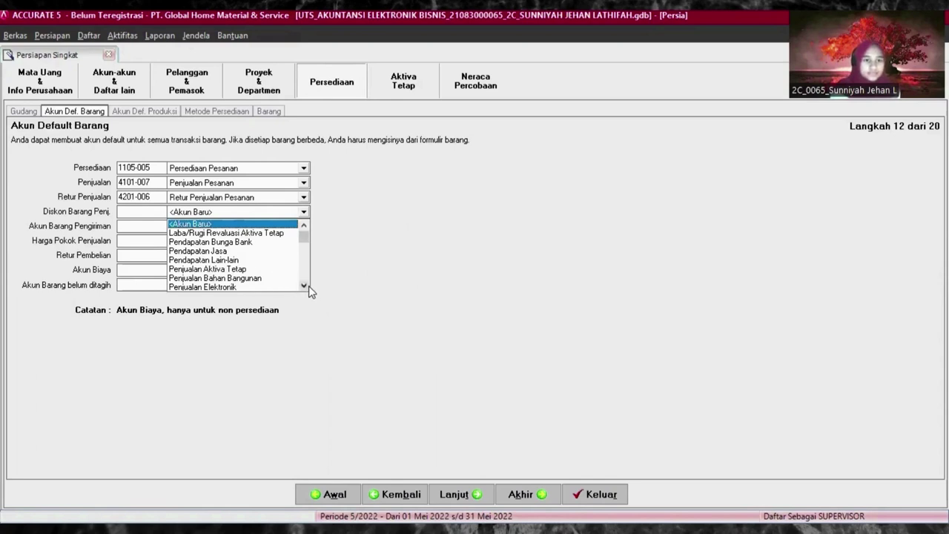
scroll(306, 284, down, 3)
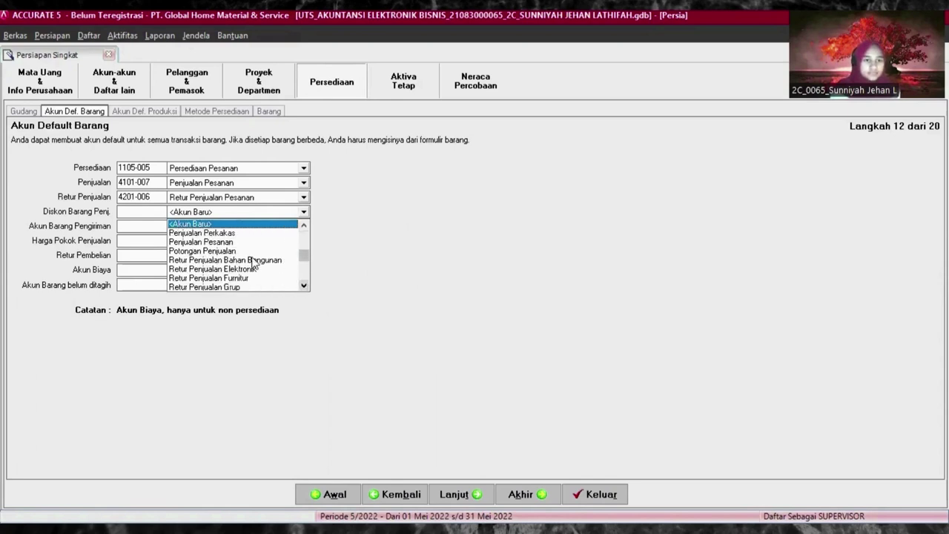
click(231, 250)
click(234, 226)
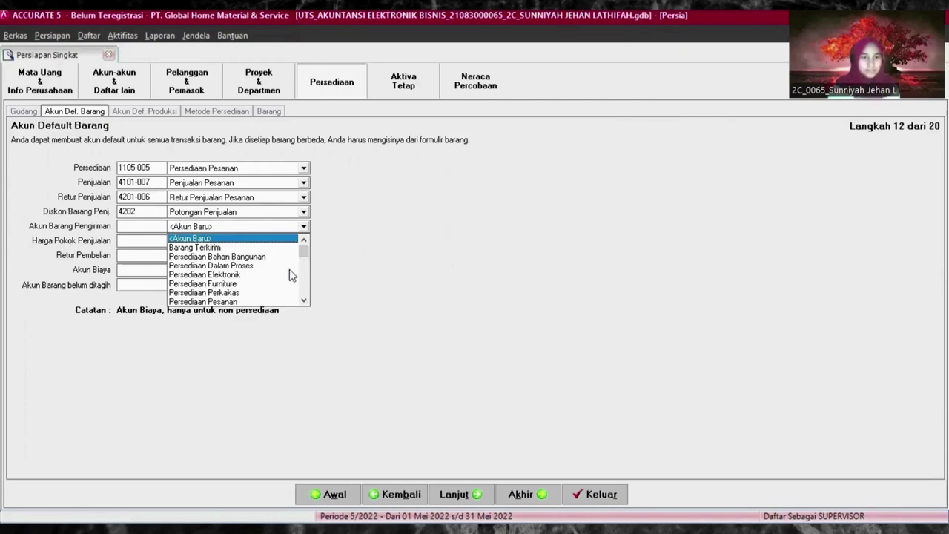
click(209, 247)
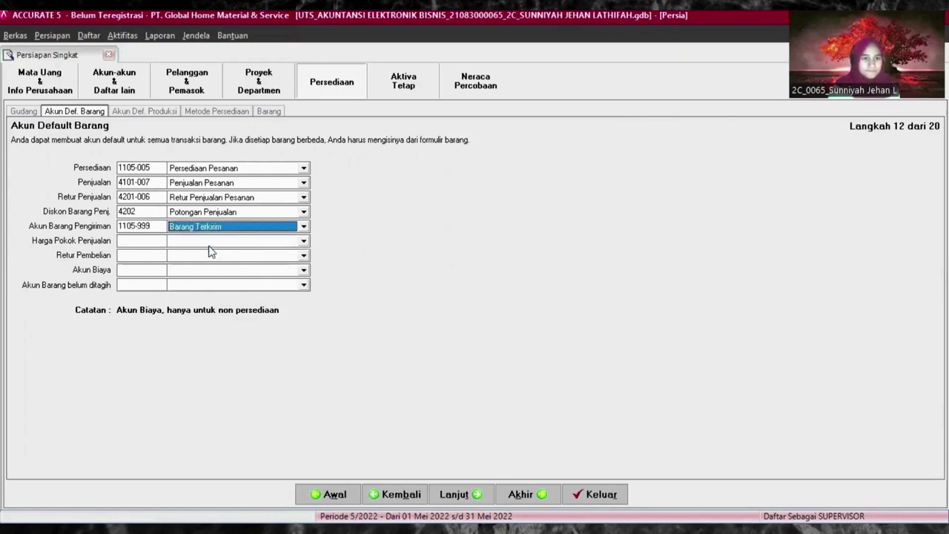
- Set the default accounts for Harga Pokok Penjualan to HPP Pesanan and for Retur Pembelian to Persediaan Pesanan
click(207, 240)
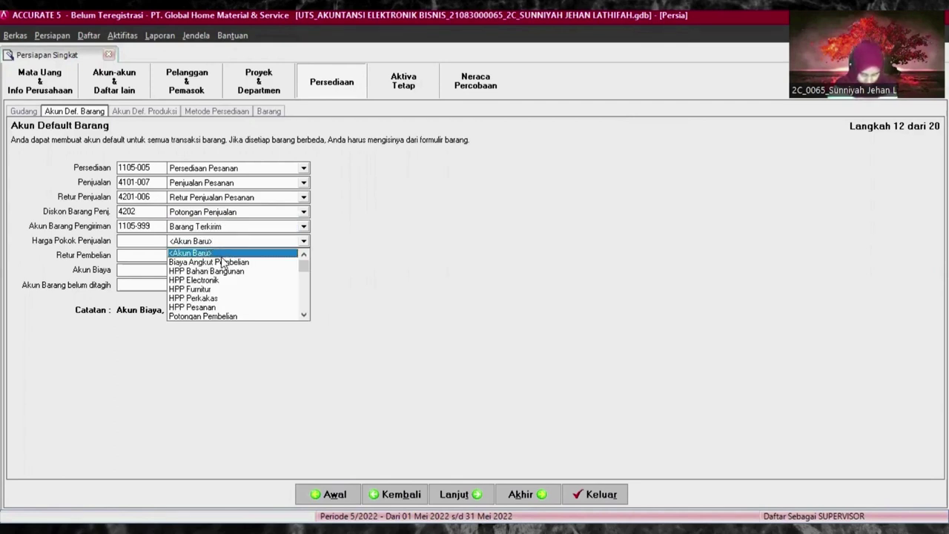
click(207, 307)
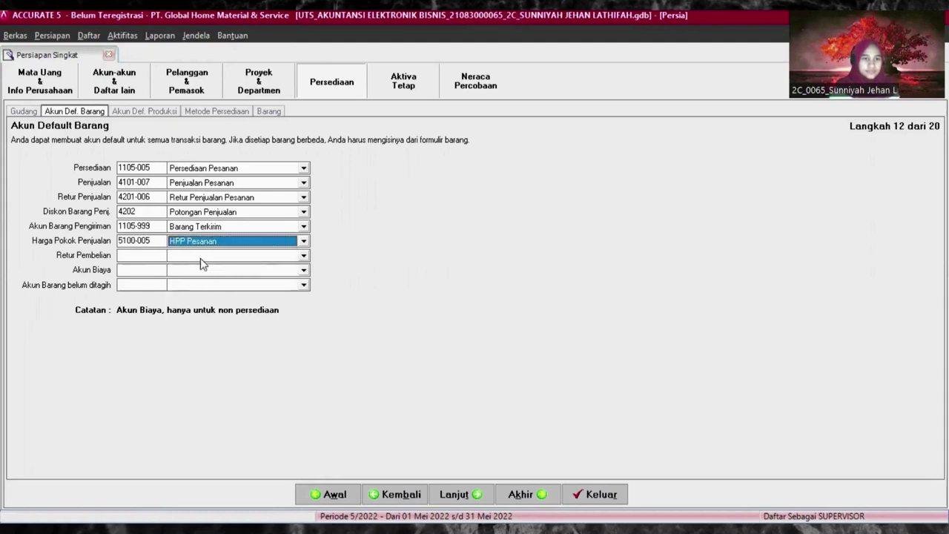
click(200, 260)
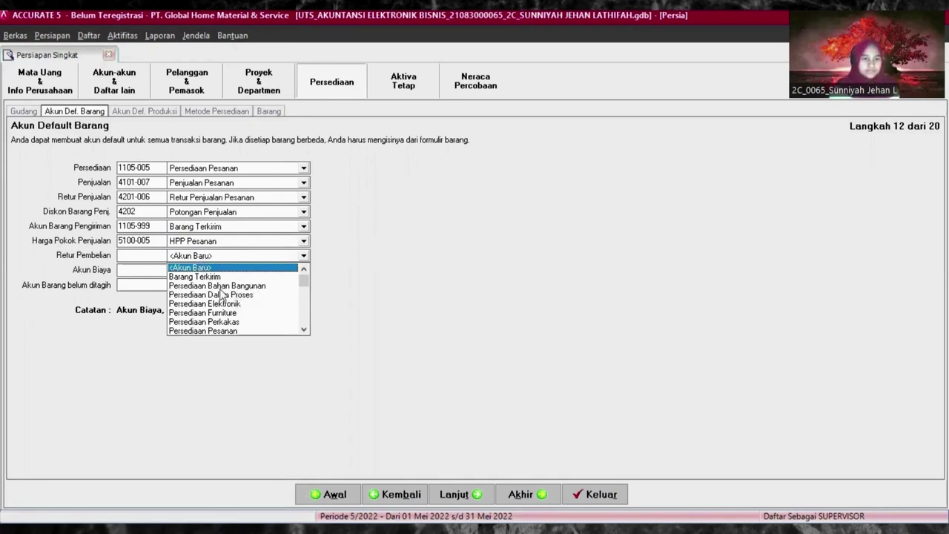
click(232, 332)
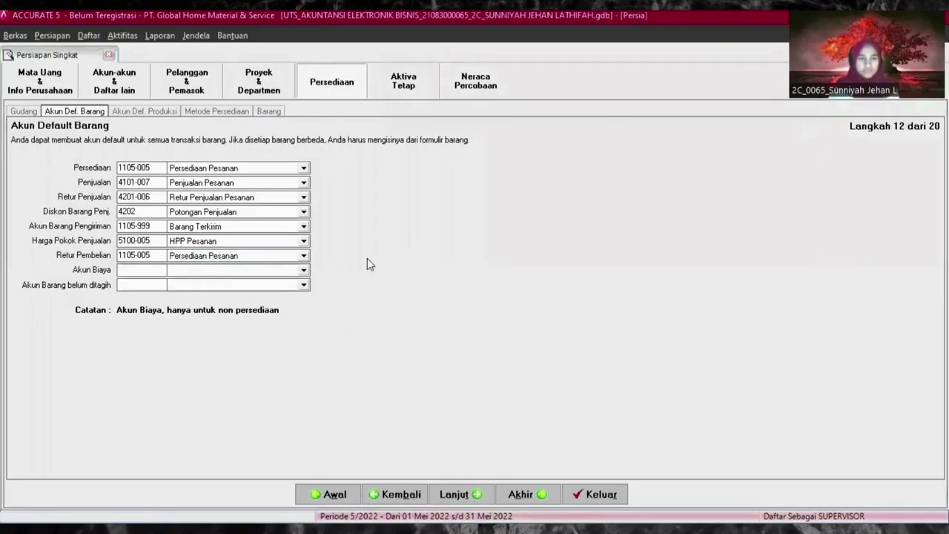
- Set the default accounts for Akun Biaya to Biaya Umum & Adm Lainnya and for Akun Barang belum ditagih to Penerimaan Barang belum tertagih
click(304, 276)
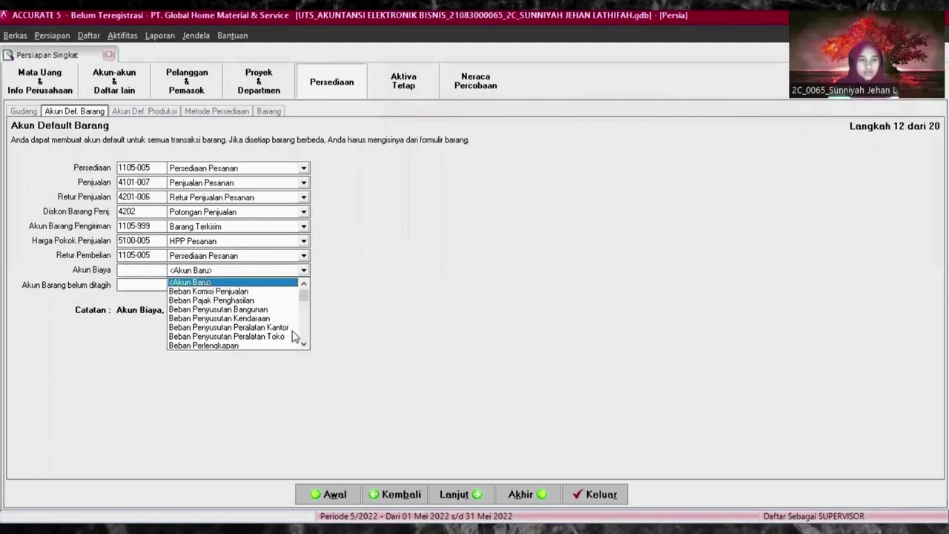
click(303, 343)
click(303, 343)
click(303, 343)
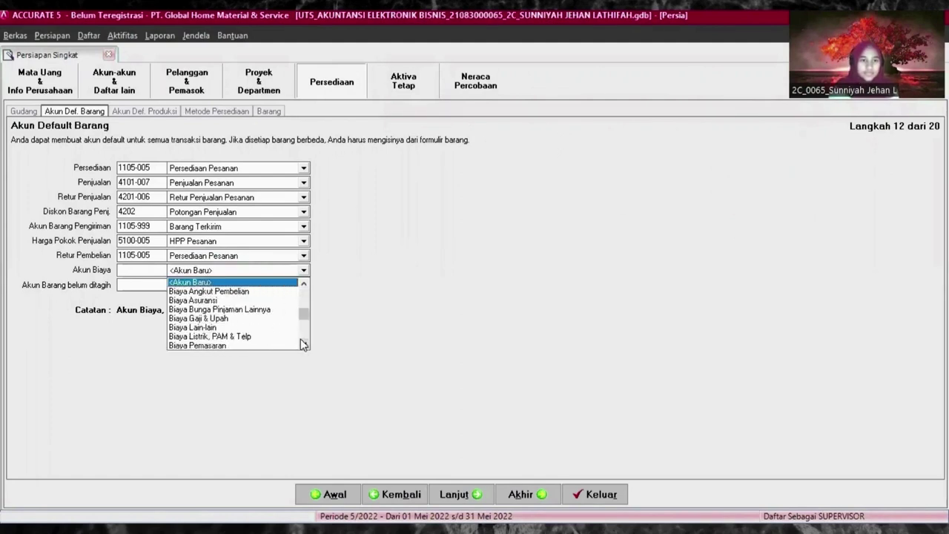
click(304, 287)
click(304, 288)
click(304, 287)
click(304, 288)
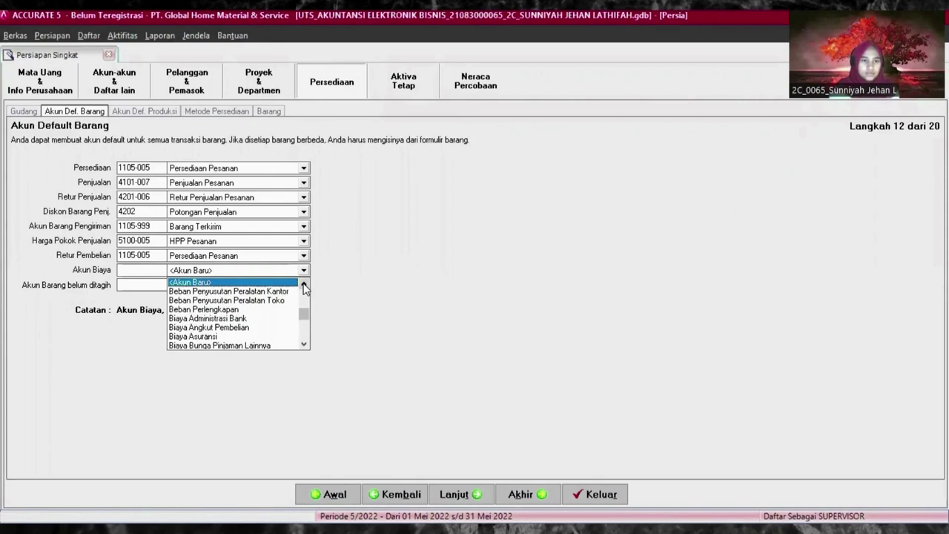
click(304, 288)
click(304, 287)
click(304, 287)
click(304, 288)
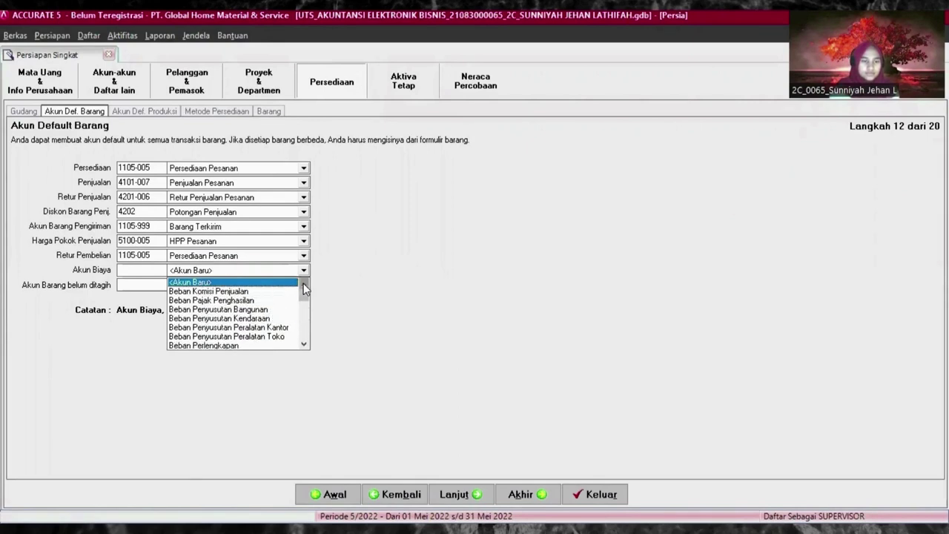
click(304, 344)
click(304, 343)
click(304, 344)
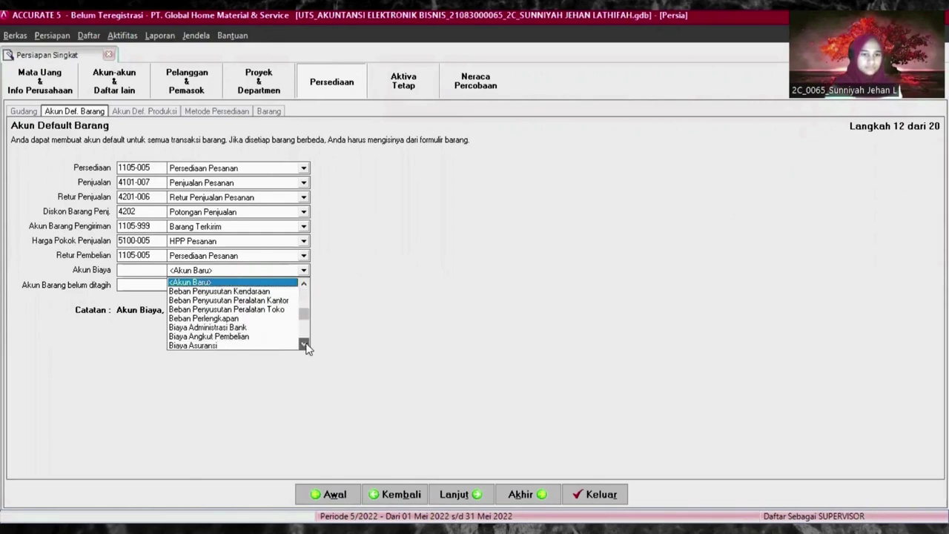
click(303, 344)
click(304, 344)
click(304, 344)
click(304, 344)
click(304, 344)
click(304, 344)
click(304, 344)
click(304, 344)
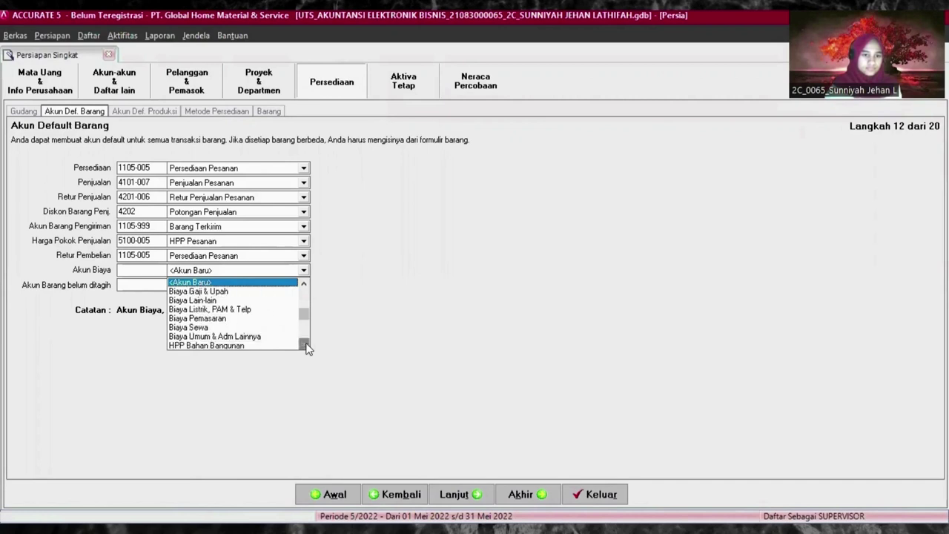
click(263, 337)
click(228, 288)
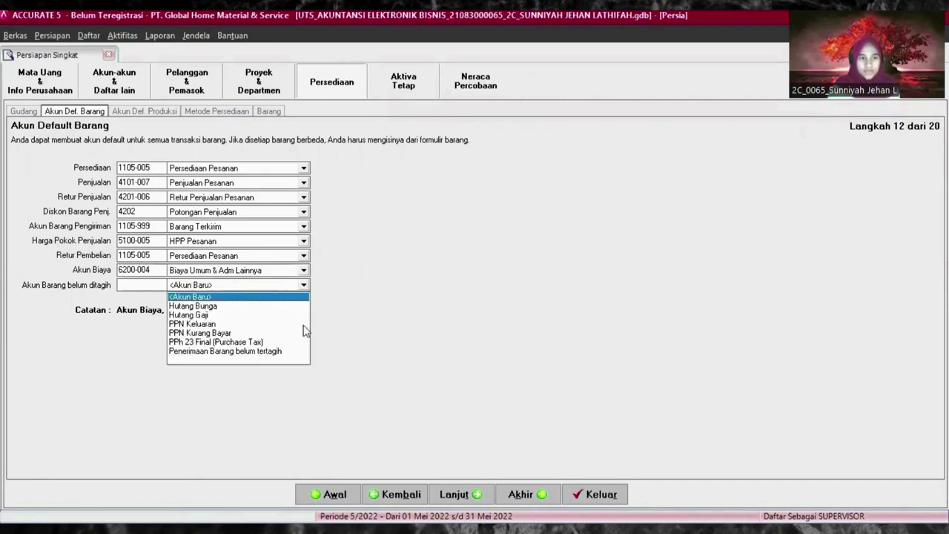
click(238, 351)
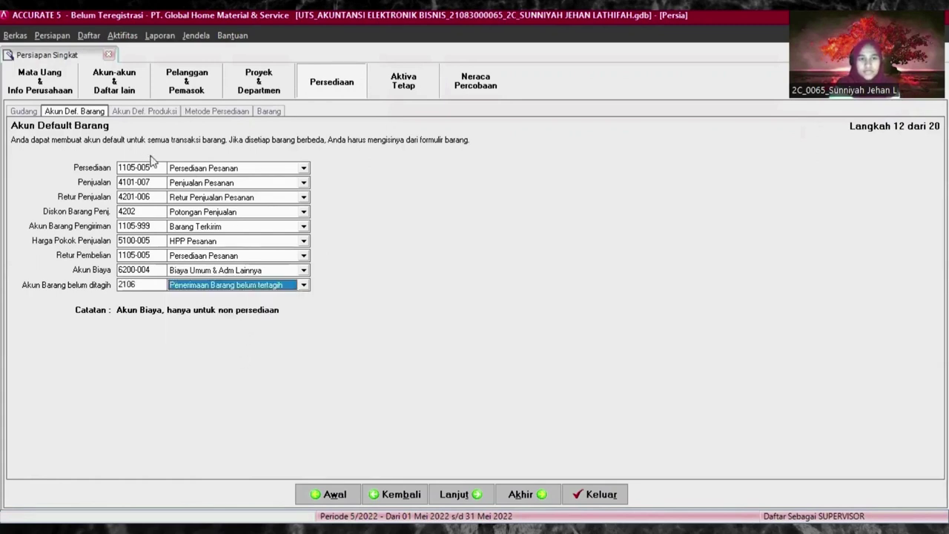
- Set the production default account Persediaan dalam Proses to Persediaan Dalam Proses, and proceed to the item list with the Rata-rata inventory method
click(475, 494)
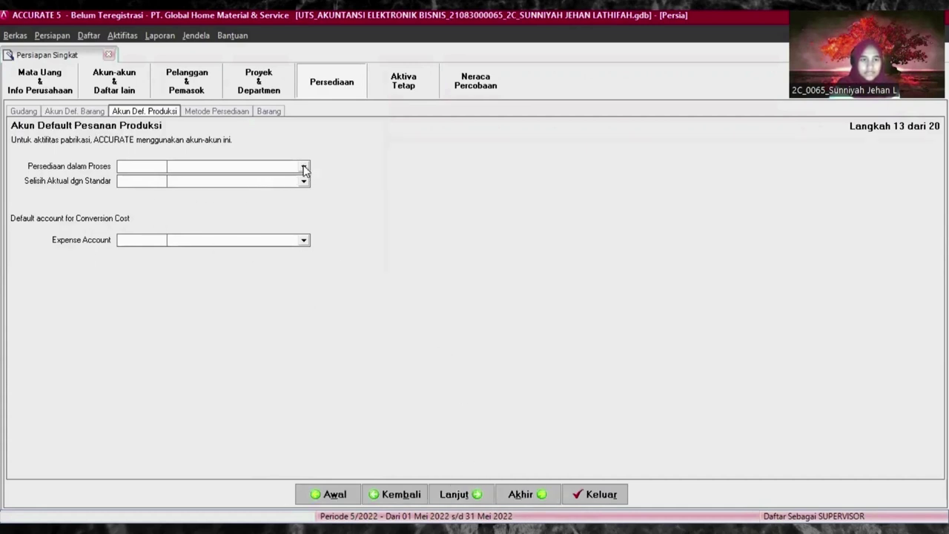
click(304, 167)
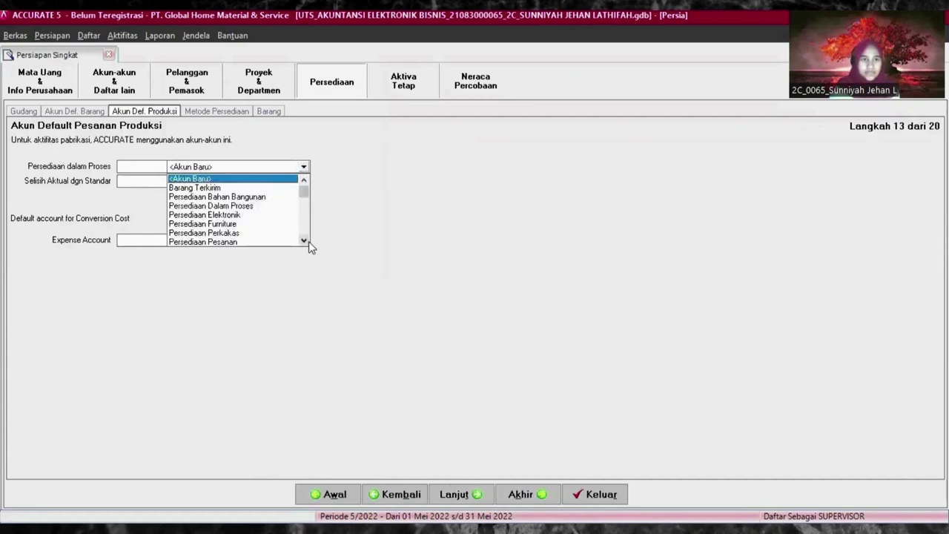
click(255, 207)
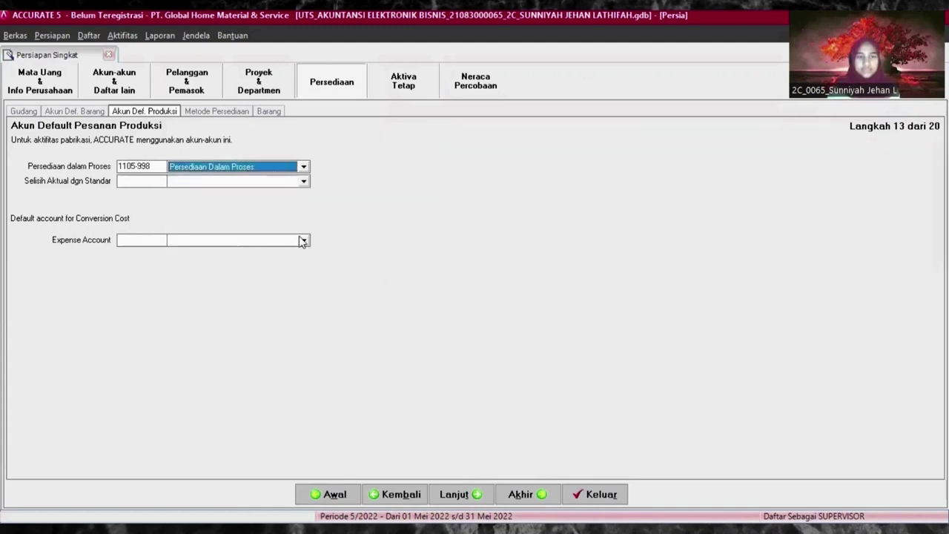
click(456, 497)
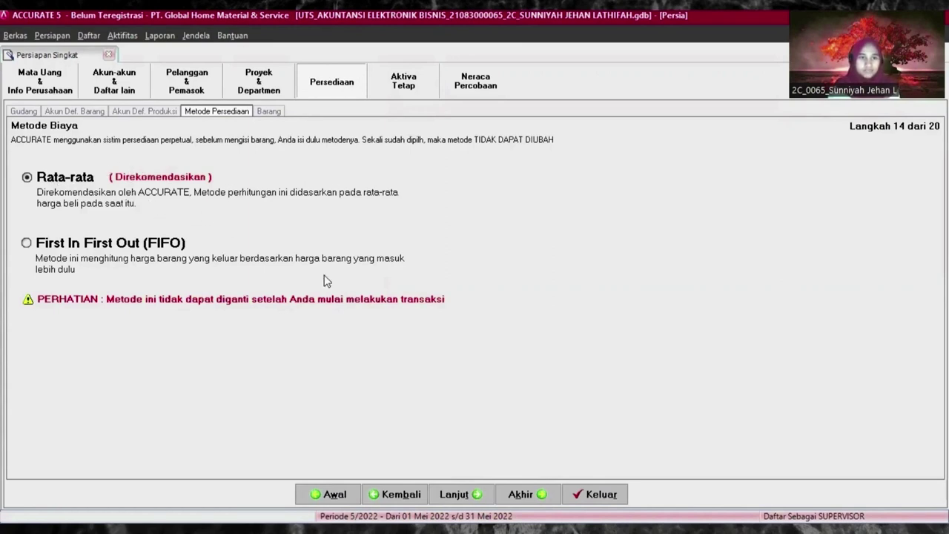
click(454, 495)
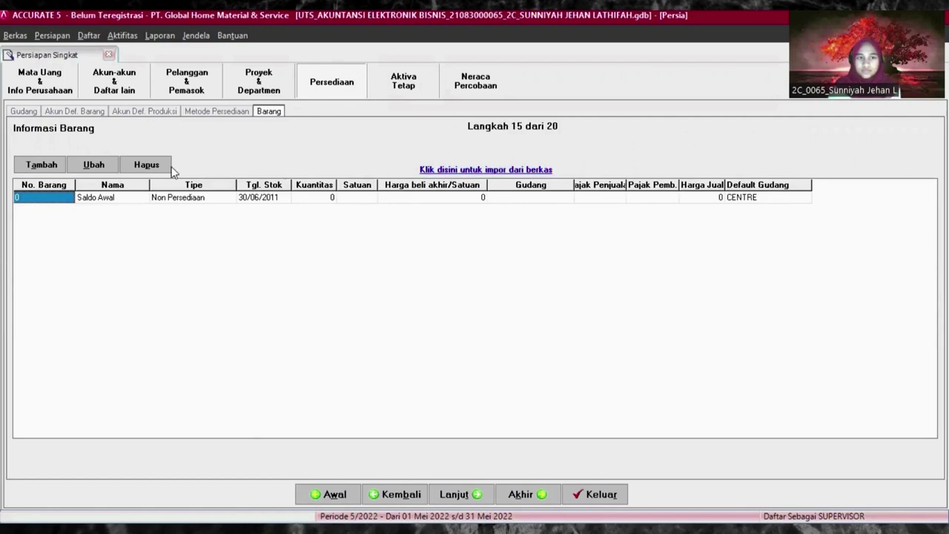
- Start the item import from file and load the Excel file Daftar Barang.xls from the Data Excel folder
click(482, 170)
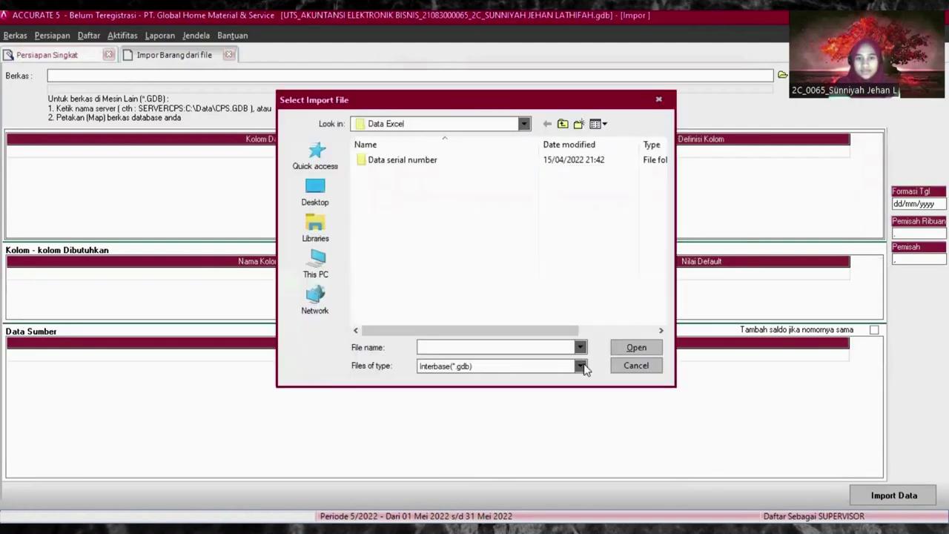
click(580, 366)
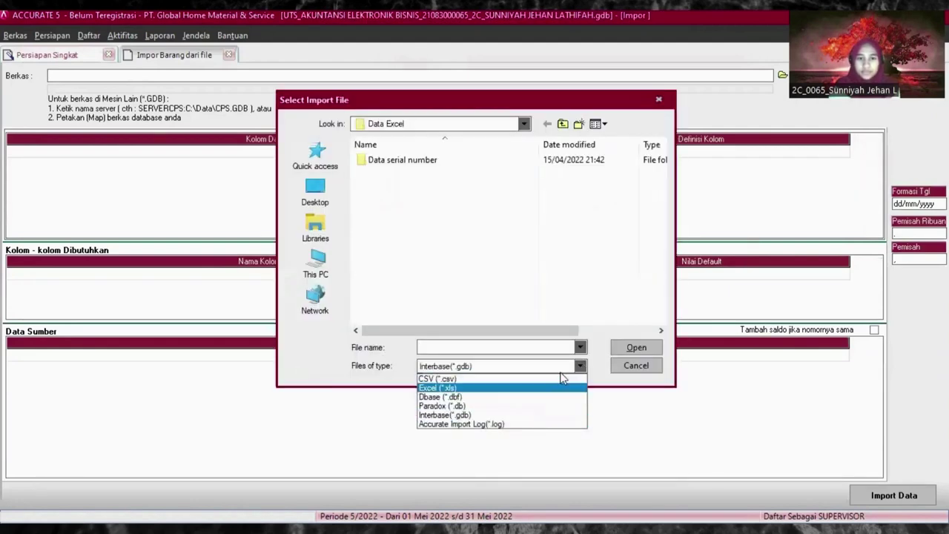
click(561, 387)
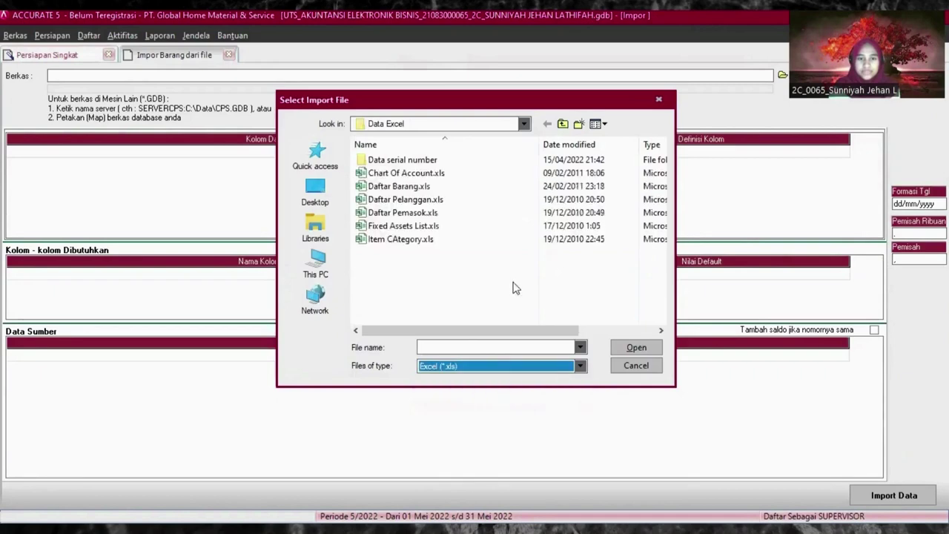
click(425, 189)
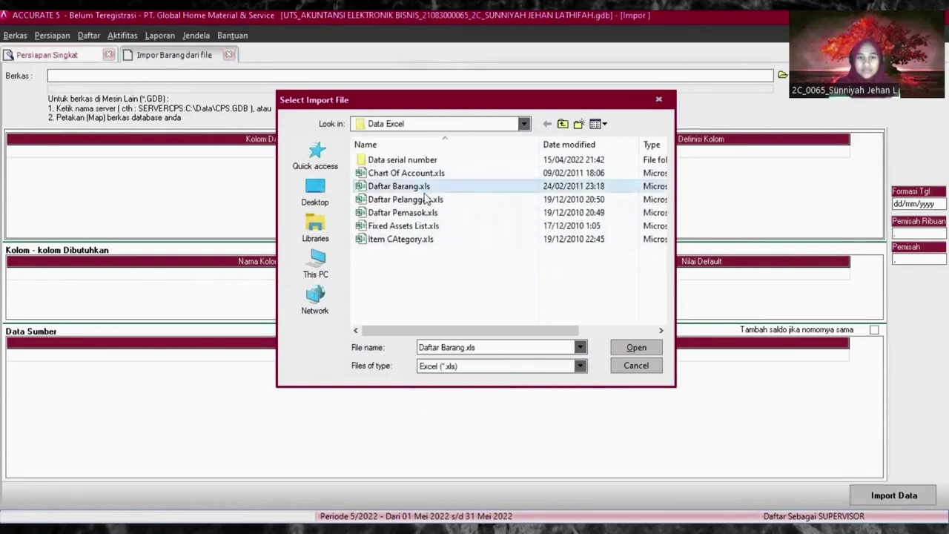
click(636, 349)
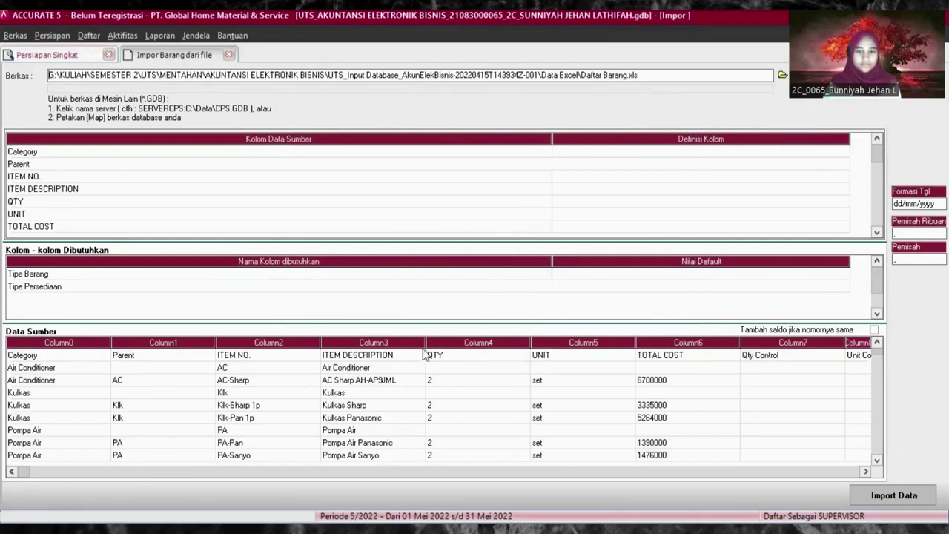
- Delete the header row starting with Category from the source data of the item import
click(37, 355)
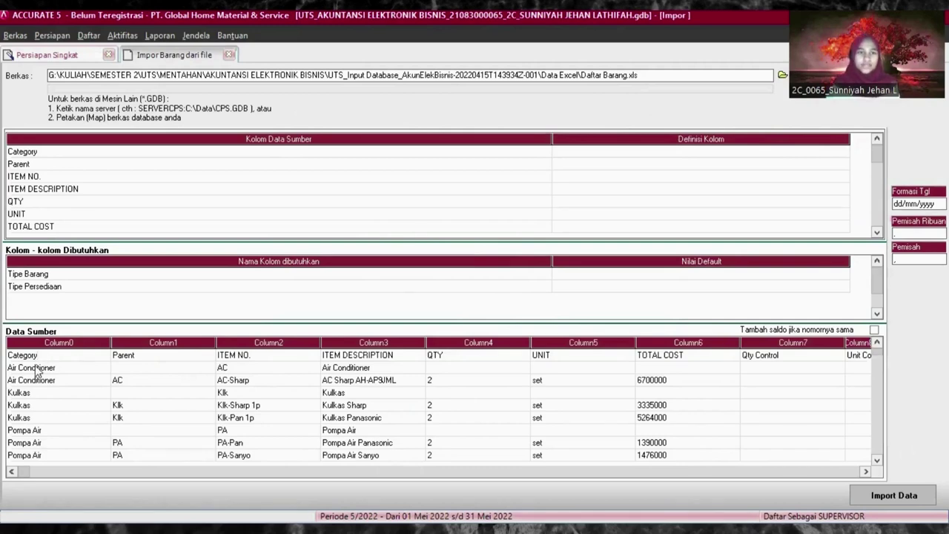
drag(43, 355, 8, 355)
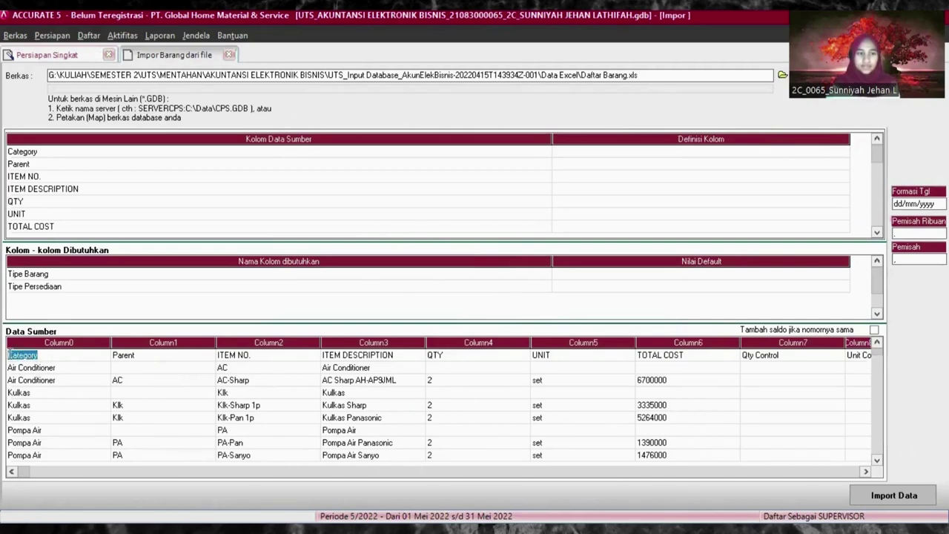
right_click(24, 354)
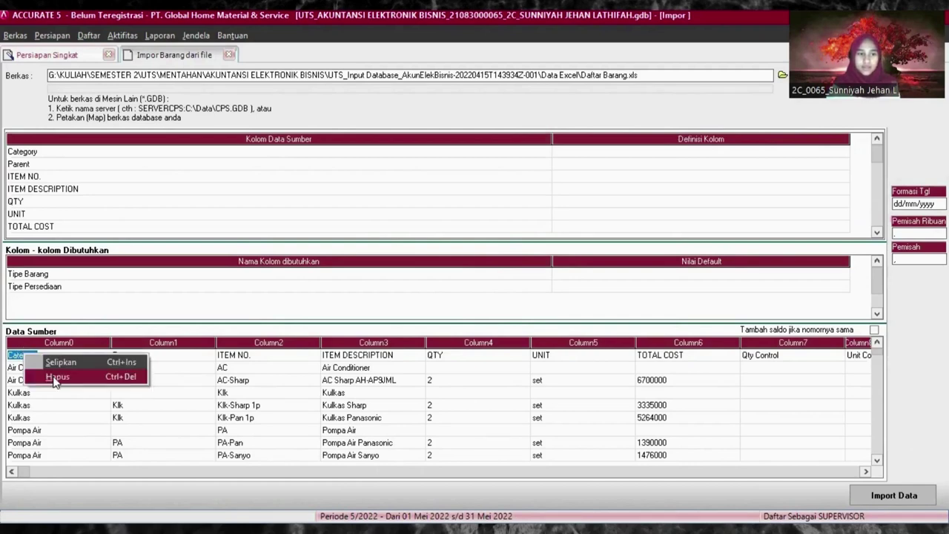
click(55, 380)
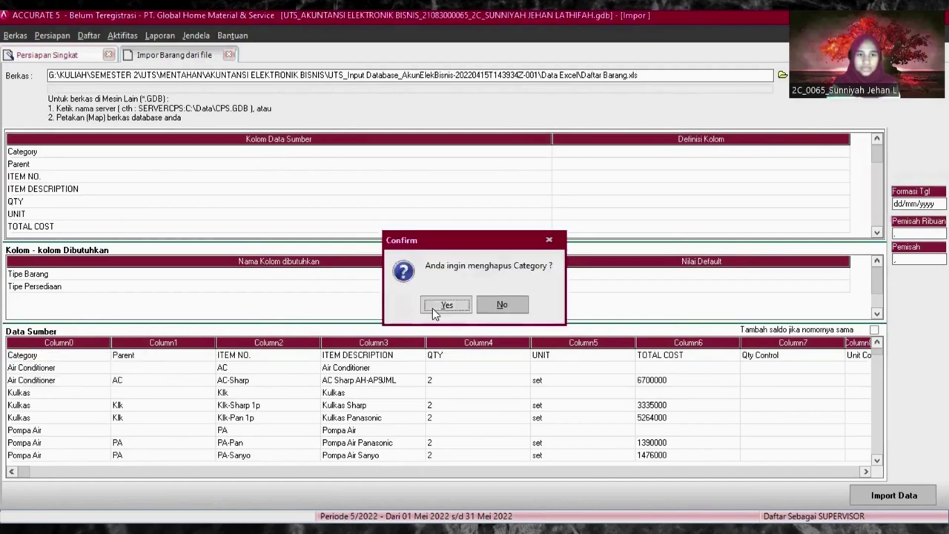
click(434, 303)
- Define the source column Category as Kategori Barang
click(592, 153)
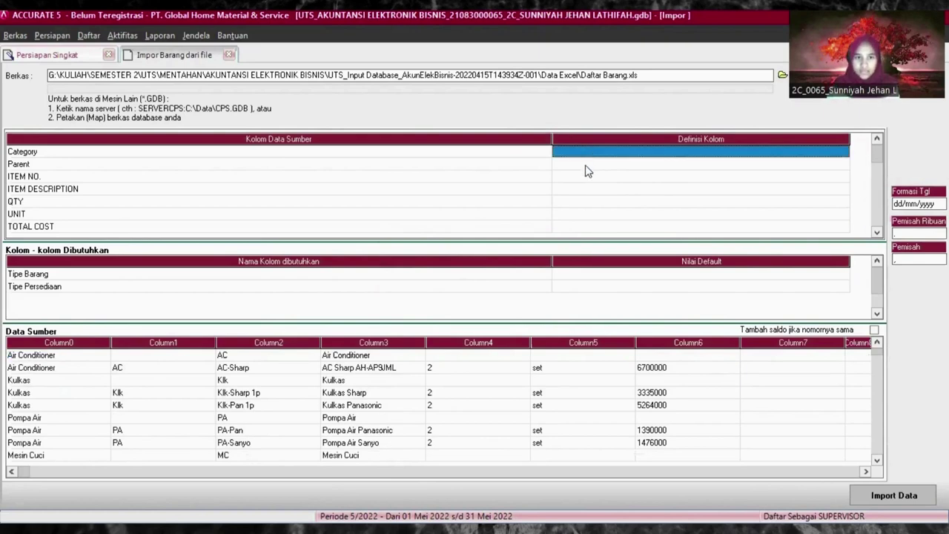
click(576, 152)
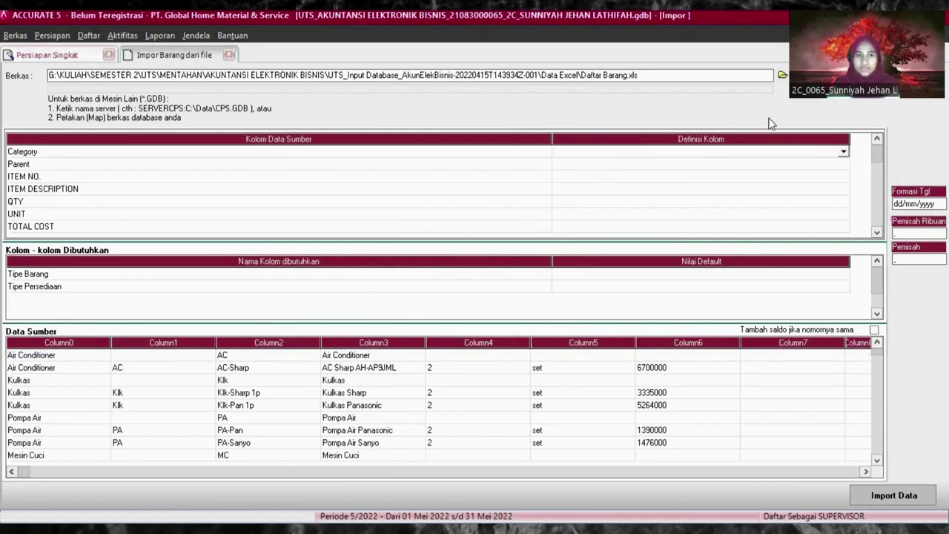
click(689, 152)
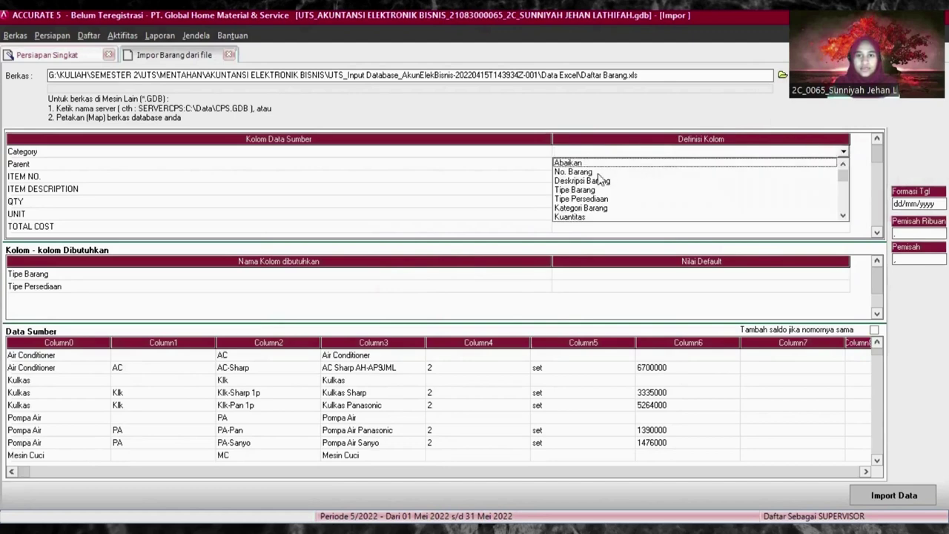
click(585, 208)
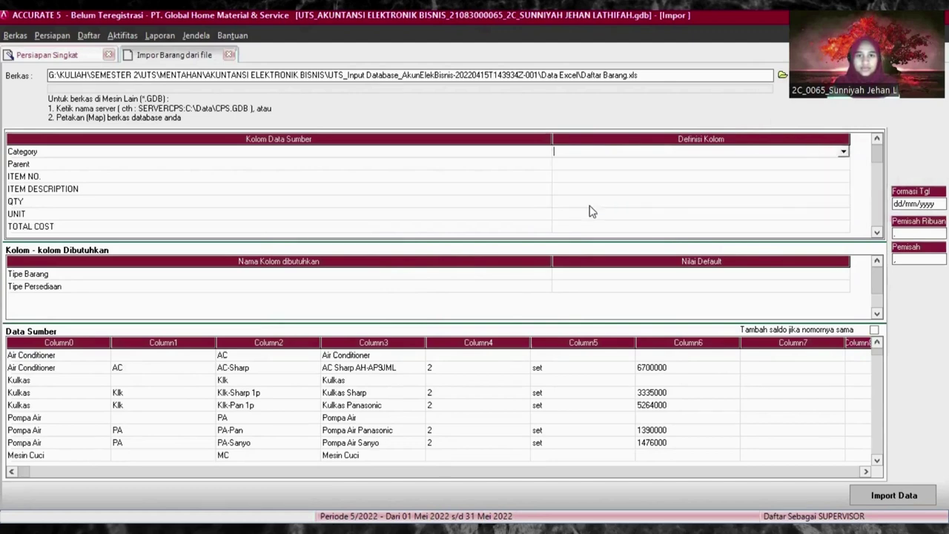
- Map the source categories Air Conditioner and Kulkas to the item categories Air Conditioner and Kulkas
click(206, 50)
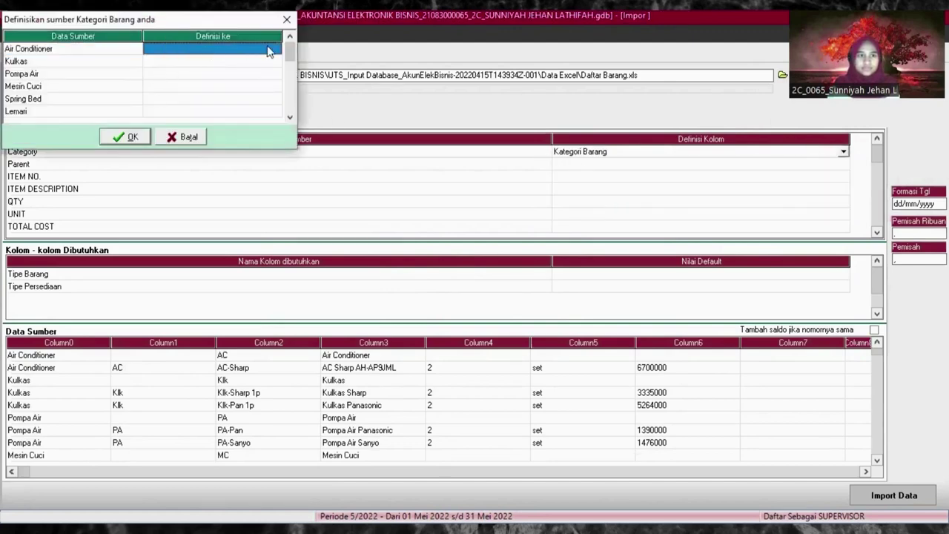
click(274, 49)
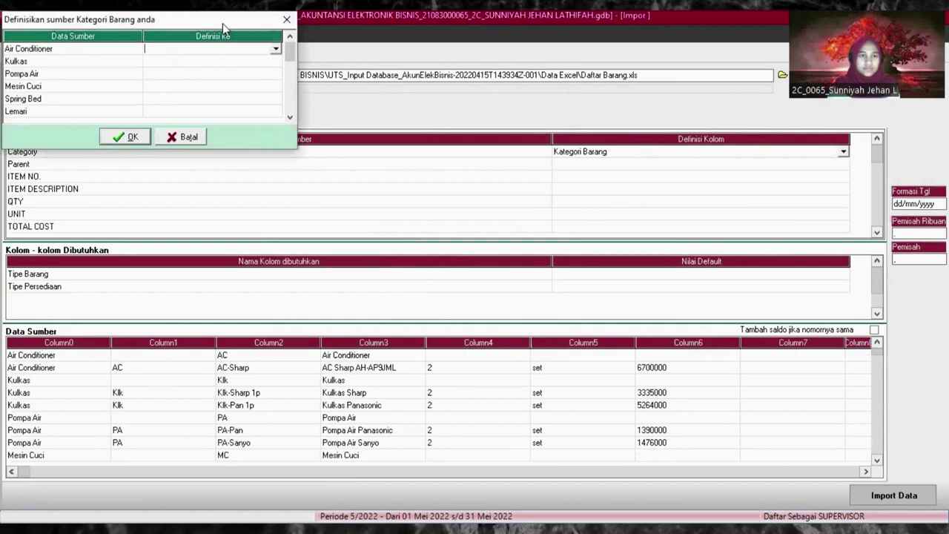
drag(213, 18, 556, 132)
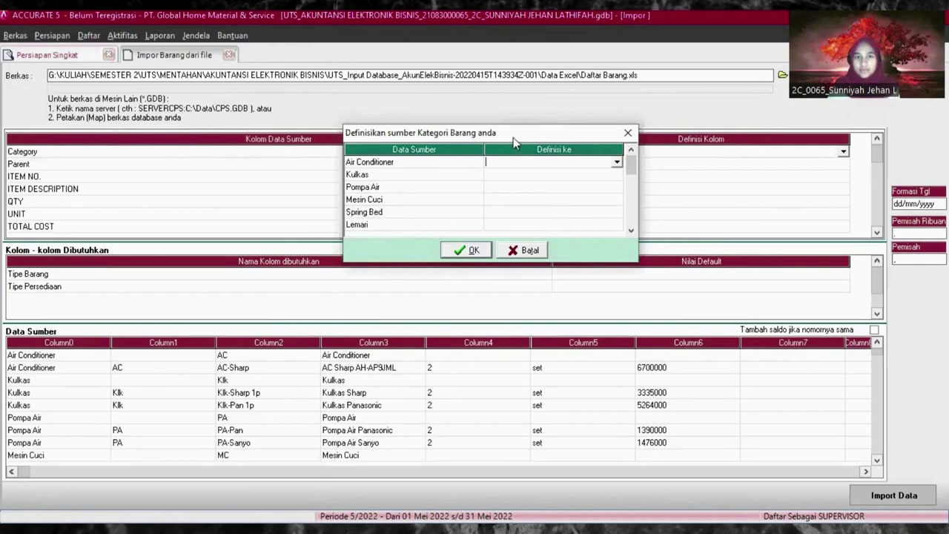
click(615, 164)
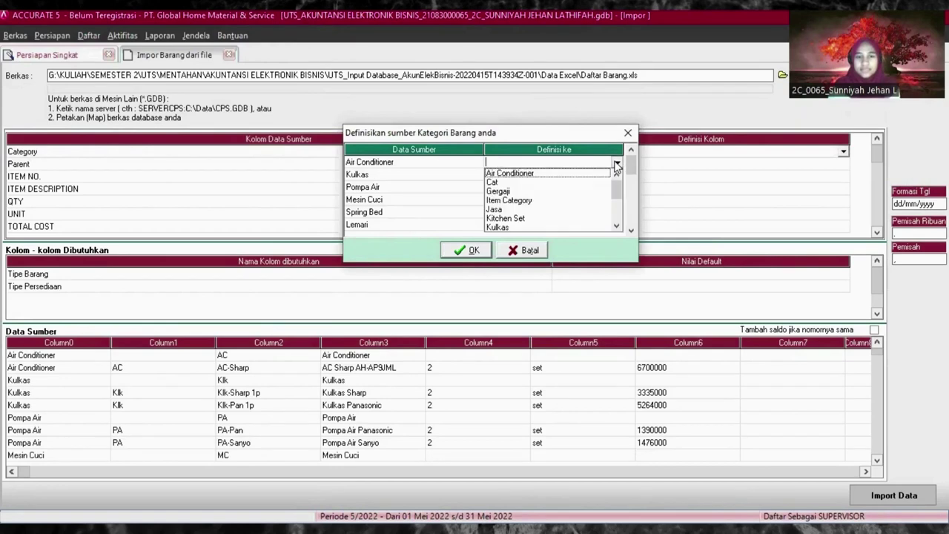
click(523, 173)
click(518, 173)
click(593, 176)
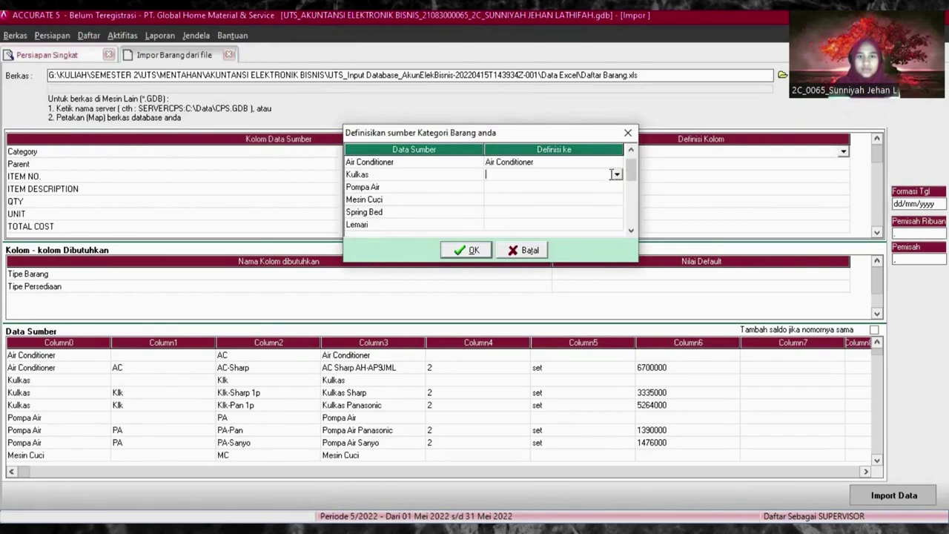
click(616, 176)
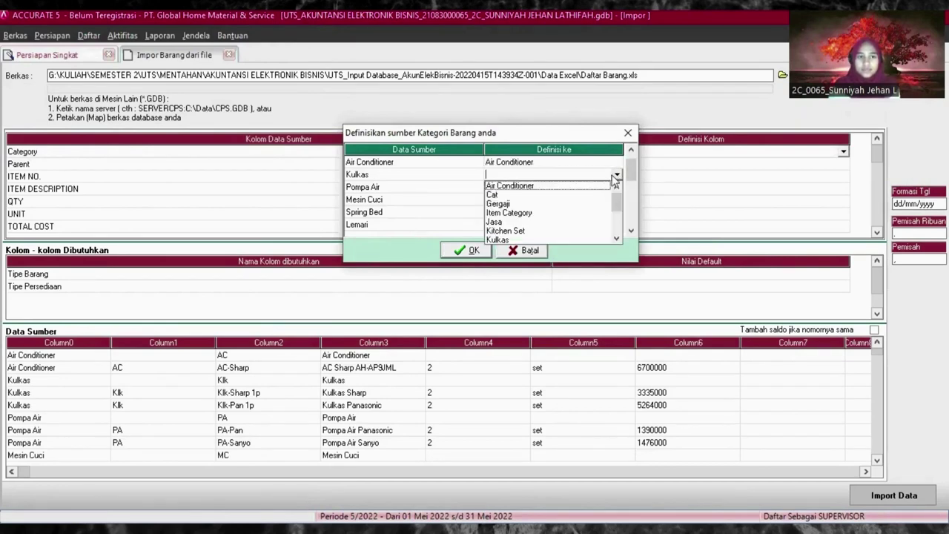
click(519, 239)
- Map the source category Pompa Air to the item category Pompa Air
click(523, 189)
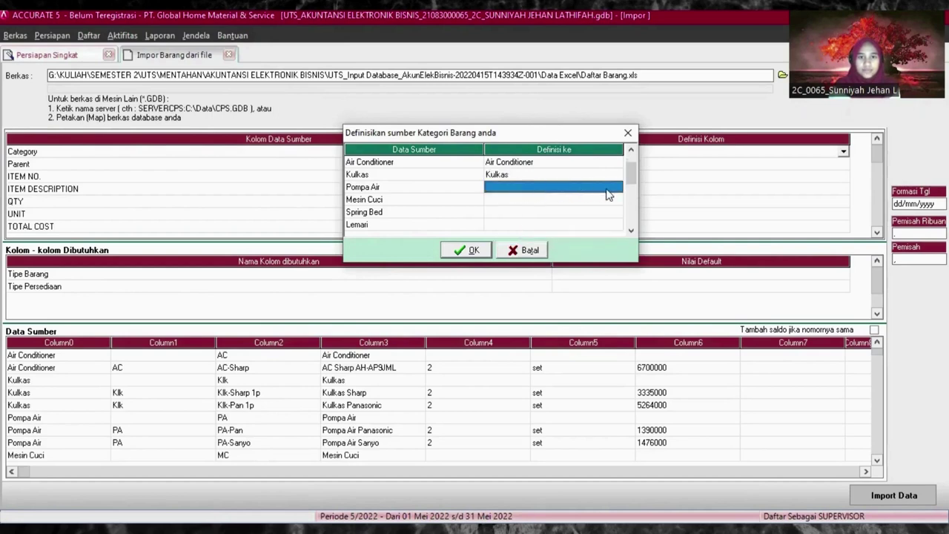
click(612, 190)
click(615, 187)
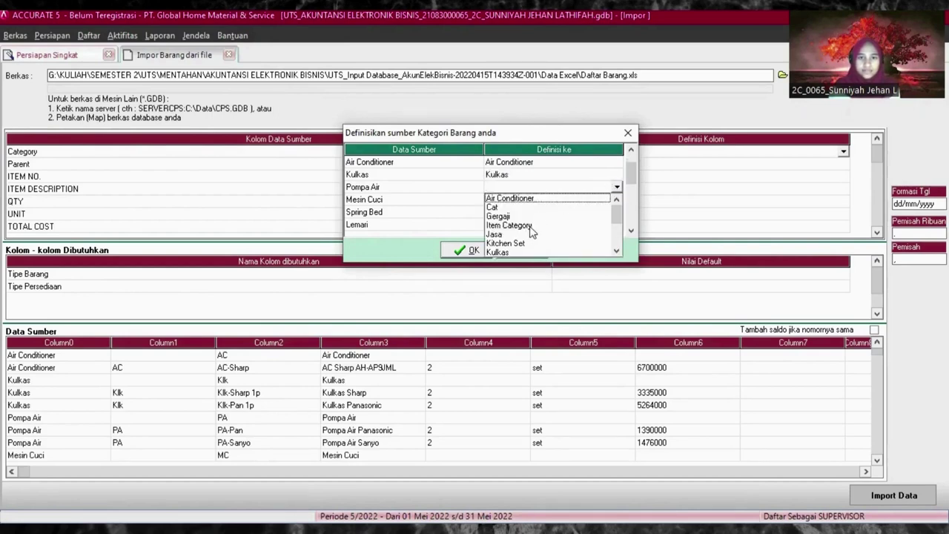
click(616, 251)
click(616, 251)
click(616, 251)
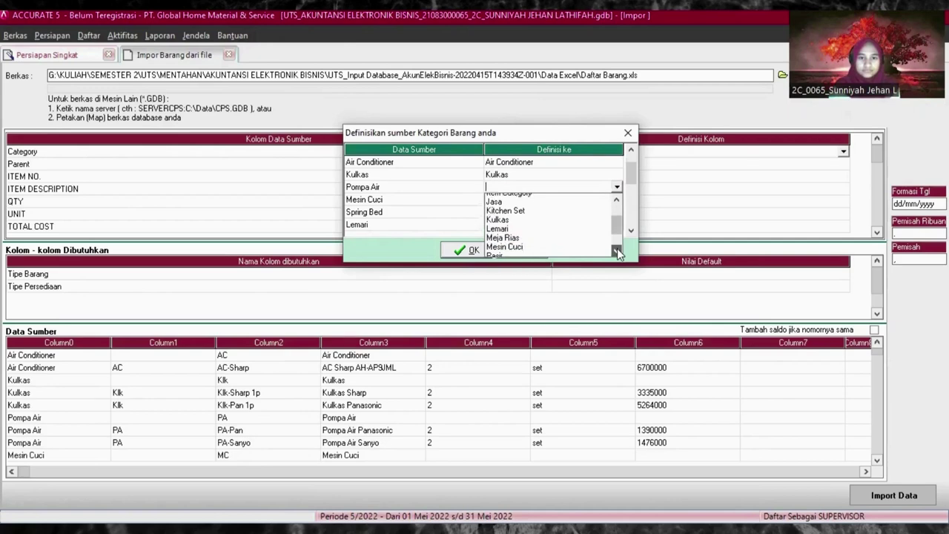
click(615, 251)
click(616, 251)
click(616, 251)
click(516, 233)
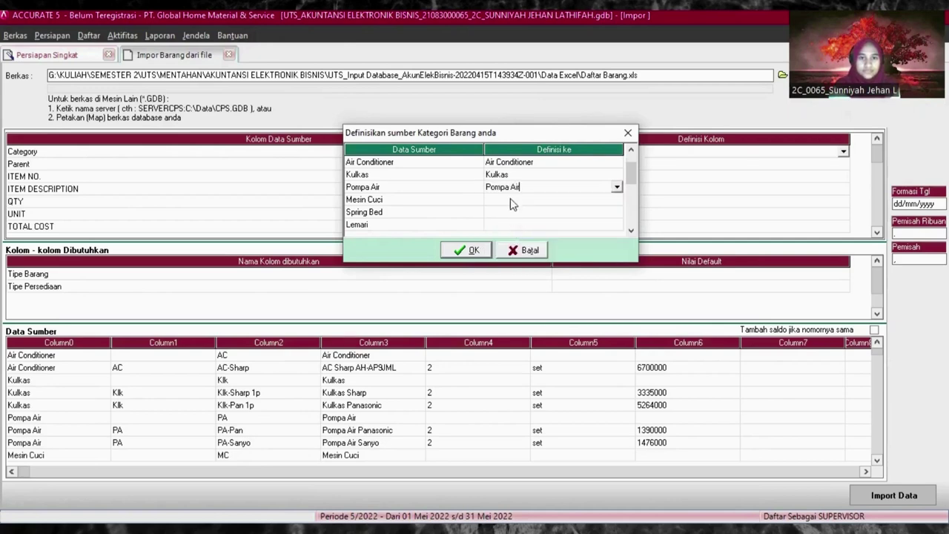
- Map the source categories Mesin Cuci and Spring Bed to the item categories Mesin Cuci and Spring Bed
click(511, 201)
click(591, 204)
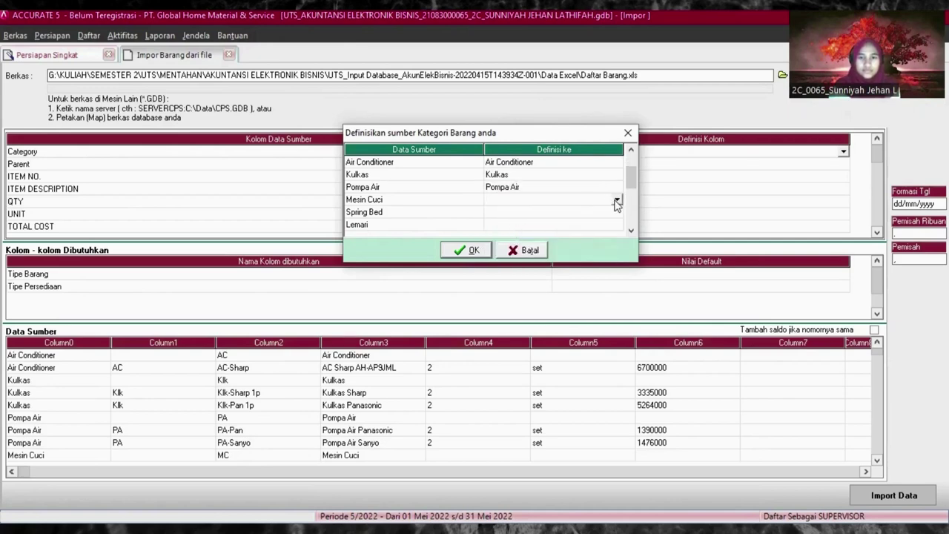
click(616, 201)
click(616, 263)
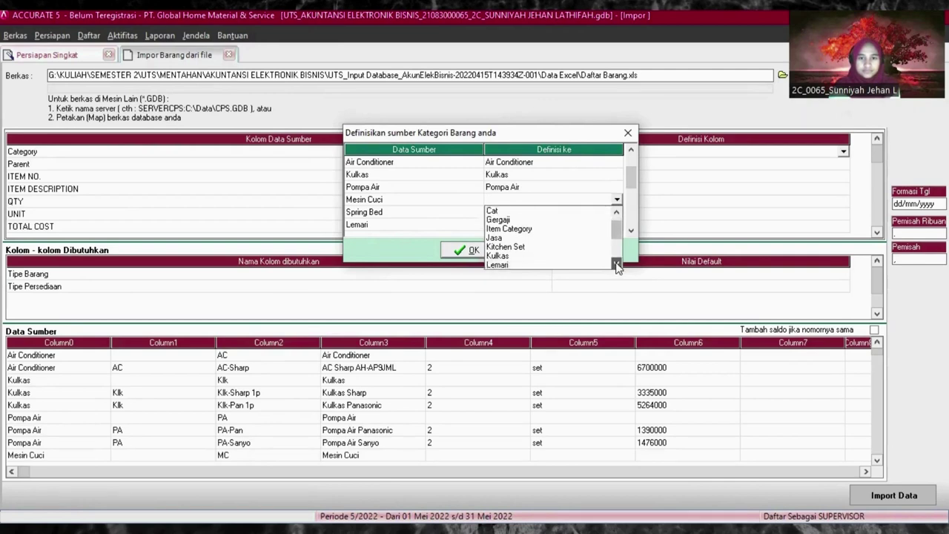
click(616, 264)
click(507, 220)
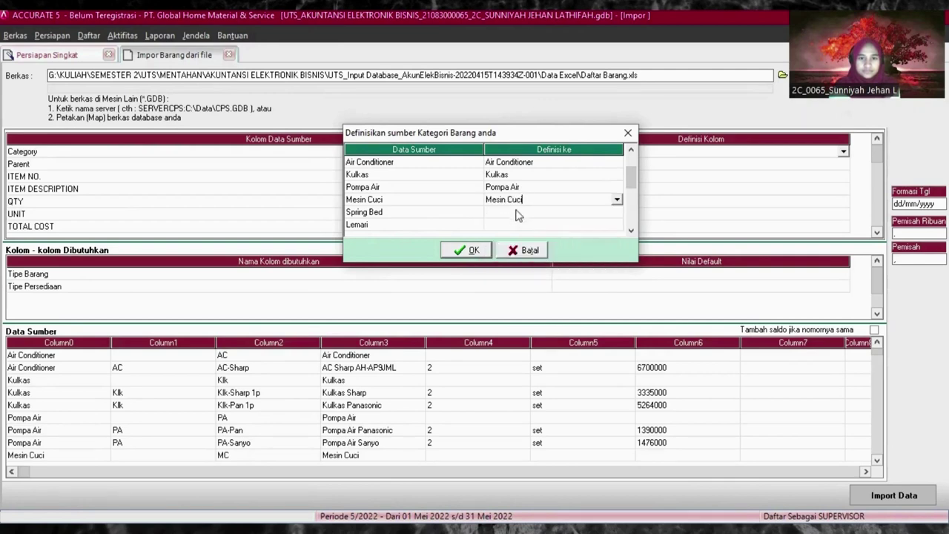
click(516, 213)
click(616, 212)
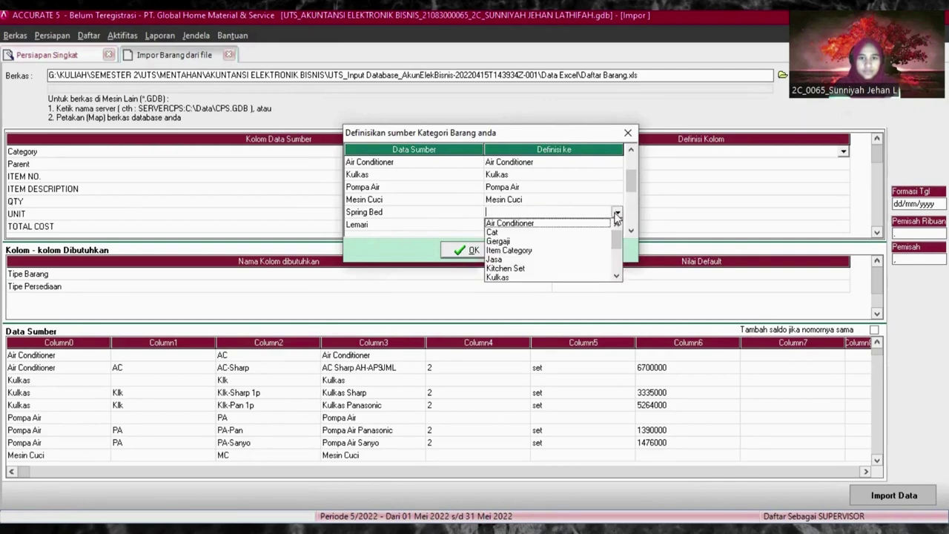
click(615, 276)
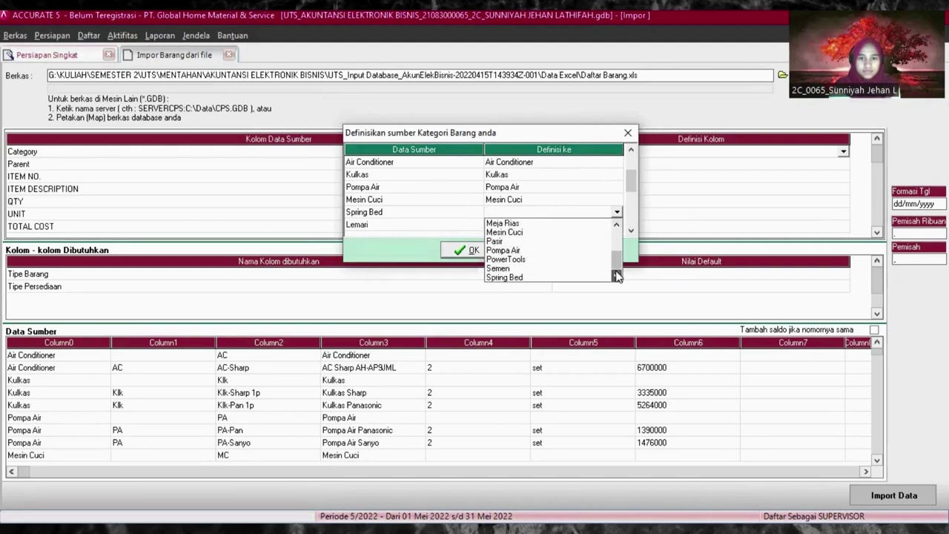
click(520, 278)
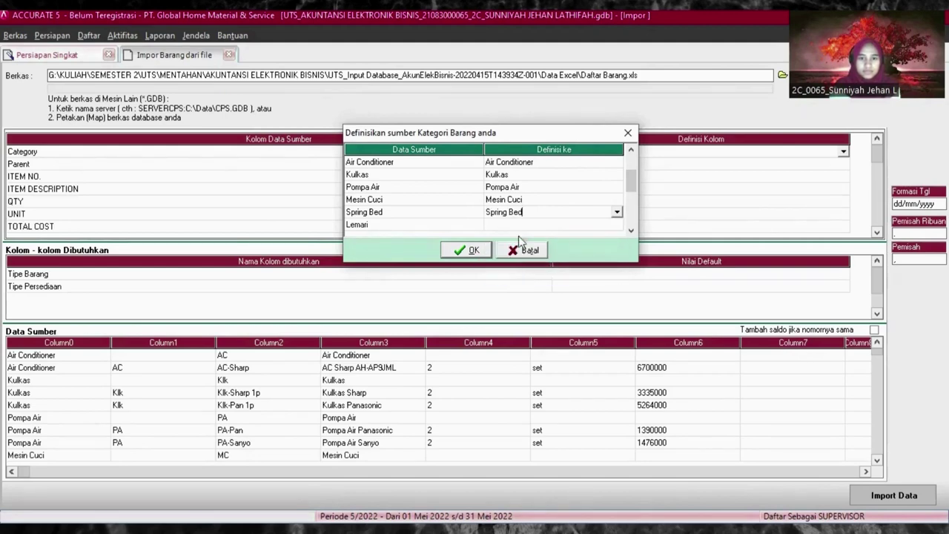
- Map the source category Lemari to the item category Lemari
click(517, 227)
click(618, 230)
click(617, 224)
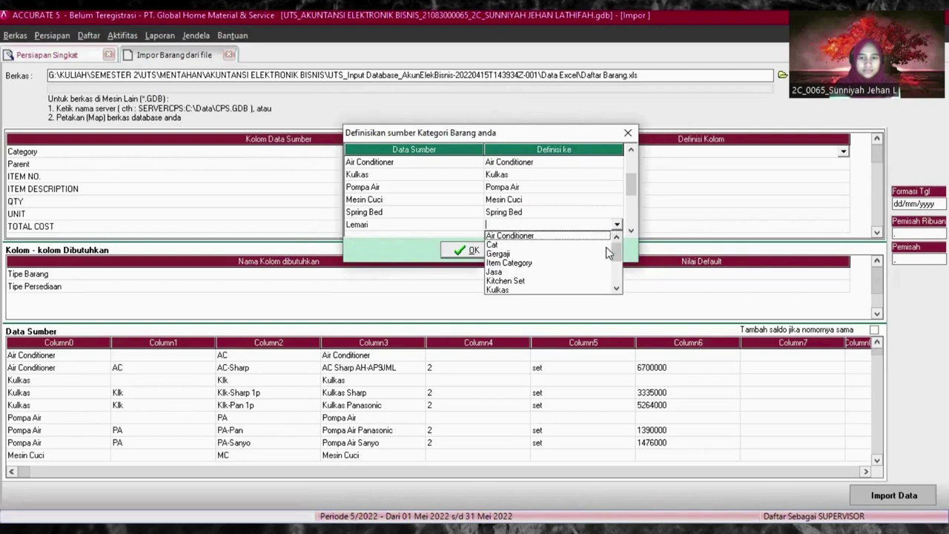
click(616, 289)
drag(616, 265, 616, 244)
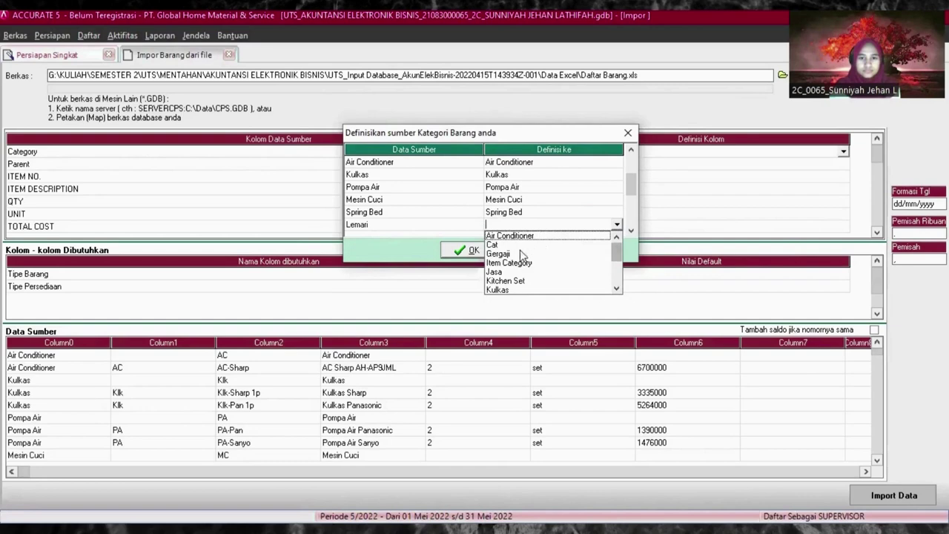
click(616, 289)
click(538, 291)
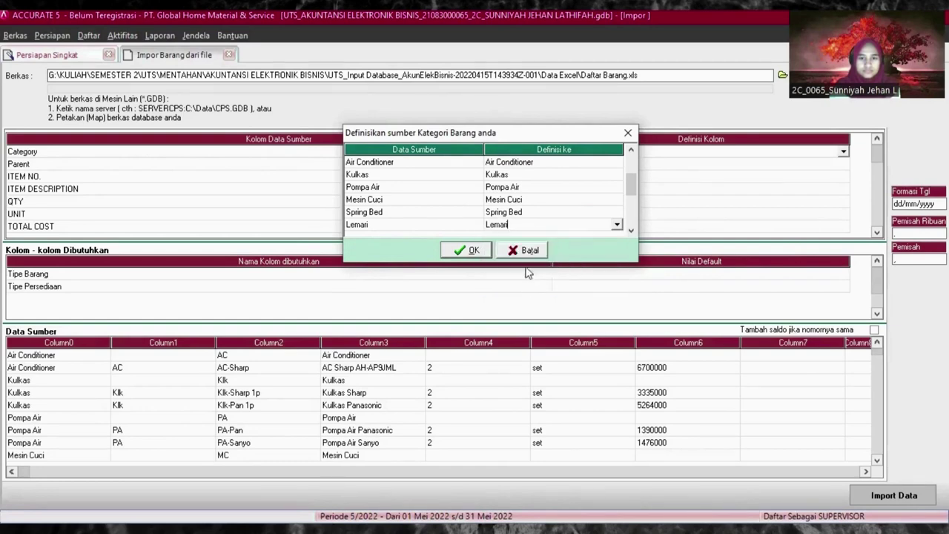
- Map the source category Meja Rias to the item category Meja Rias
click(631, 230)
click(631, 229)
click(563, 212)
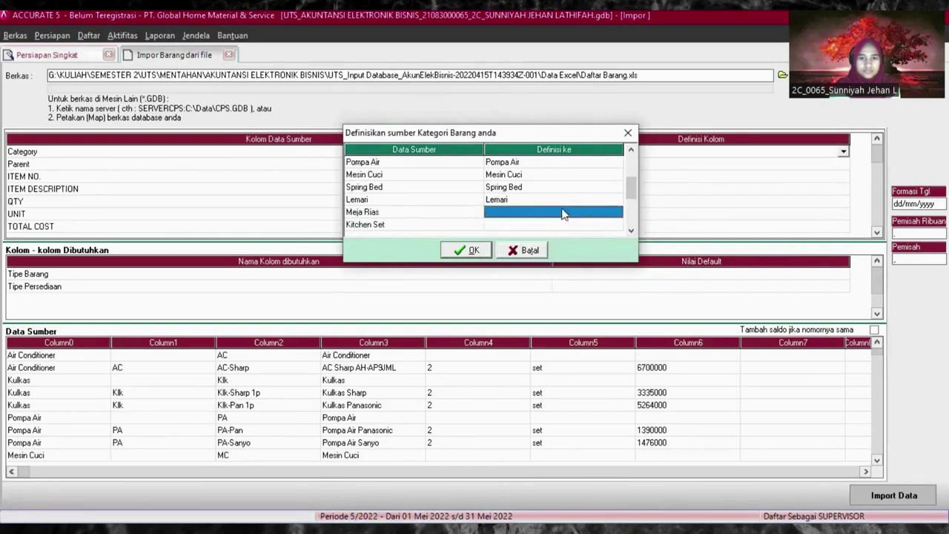
click(616, 214)
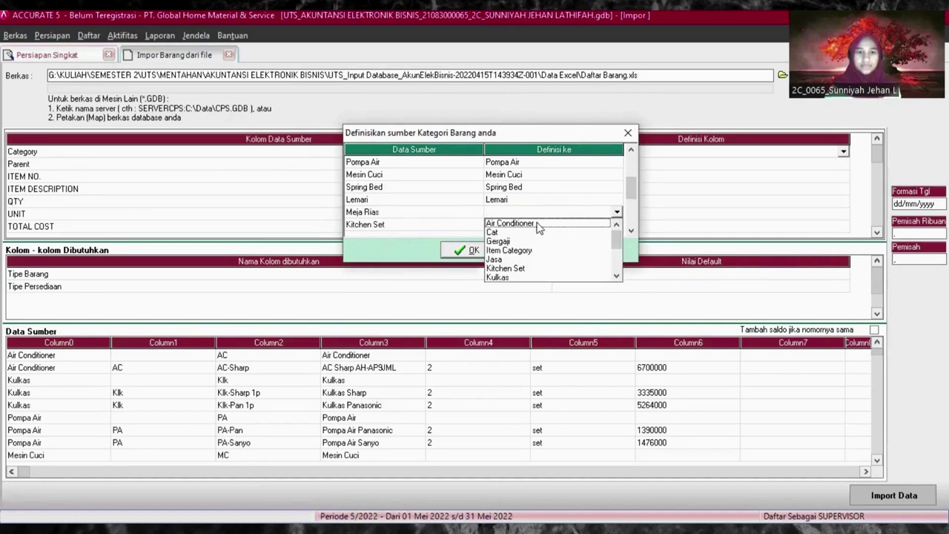
click(616, 276)
click(616, 276)
click(616, 276)
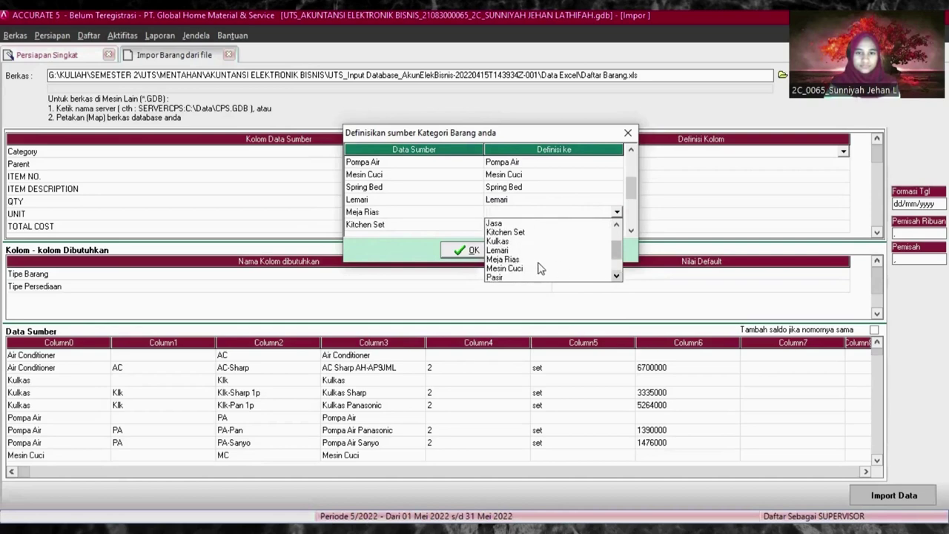
click(519, 260)
- Map the source categories Kitchen Set and Gergaji to the item categories Kitchen Set and Gergaji
click(510, 225)
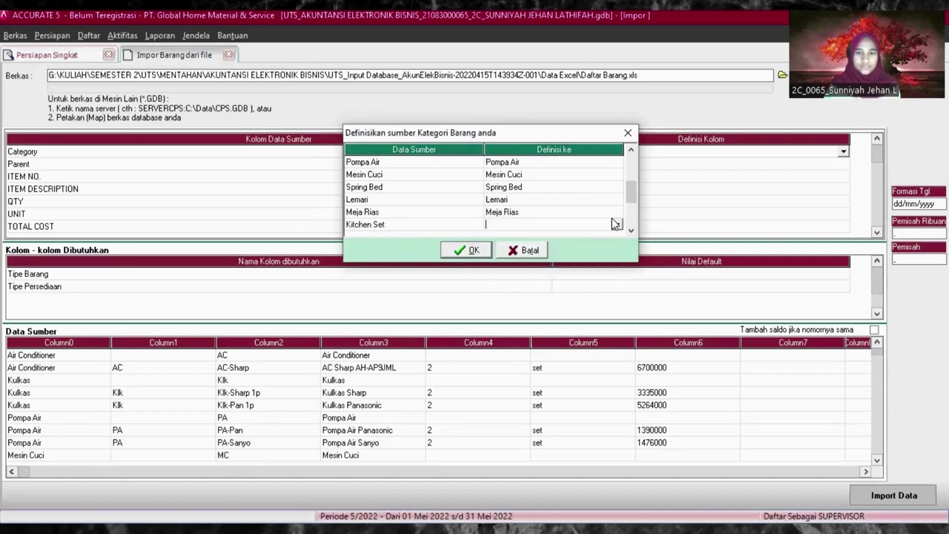
click(618, 224)
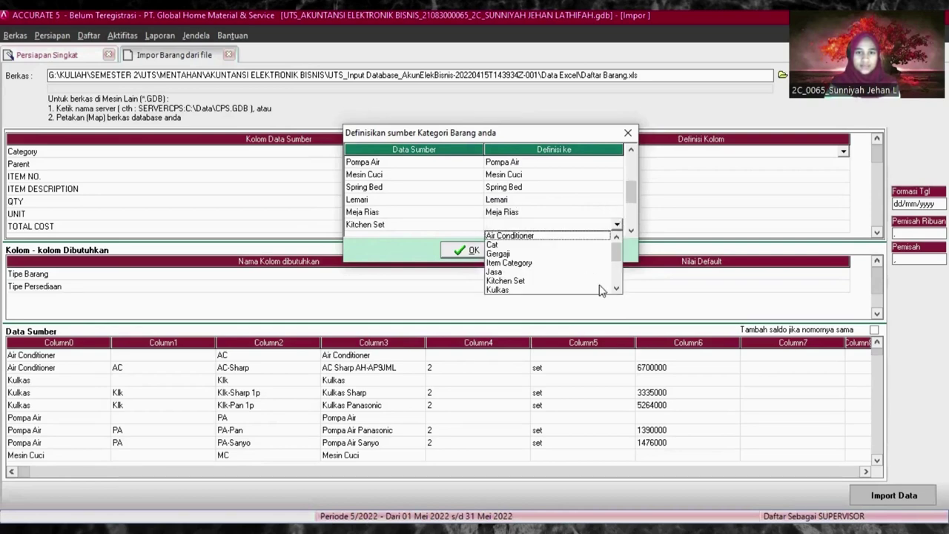
click(550, 281)
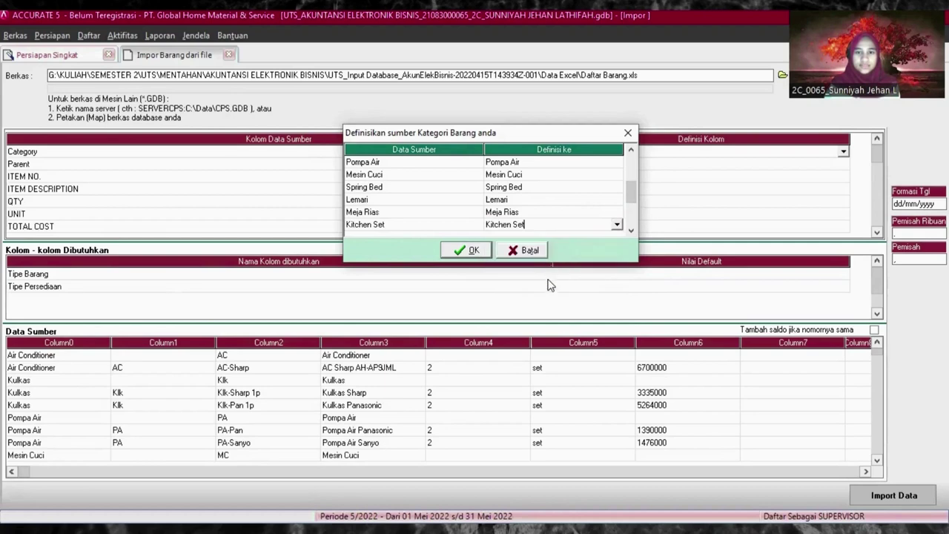
click(630, 230)
click(630, 230)
click(546, 187)
click(545, 186)
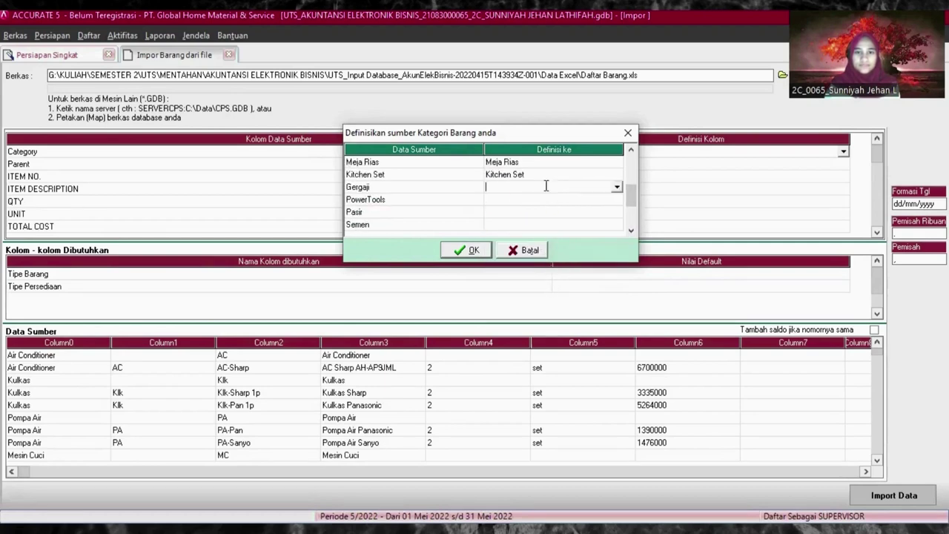
click(615, 188)
click(524, 215)
- Map the source categories PowerTools and Pasir to the item categories PowerTools and Pasir
click(516, 200)
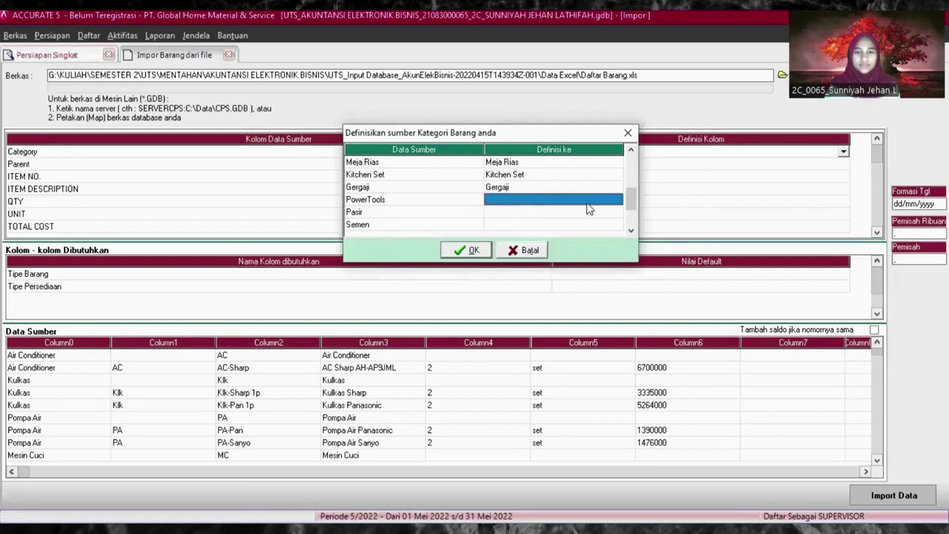
click(586, 202)
click(616, 199)
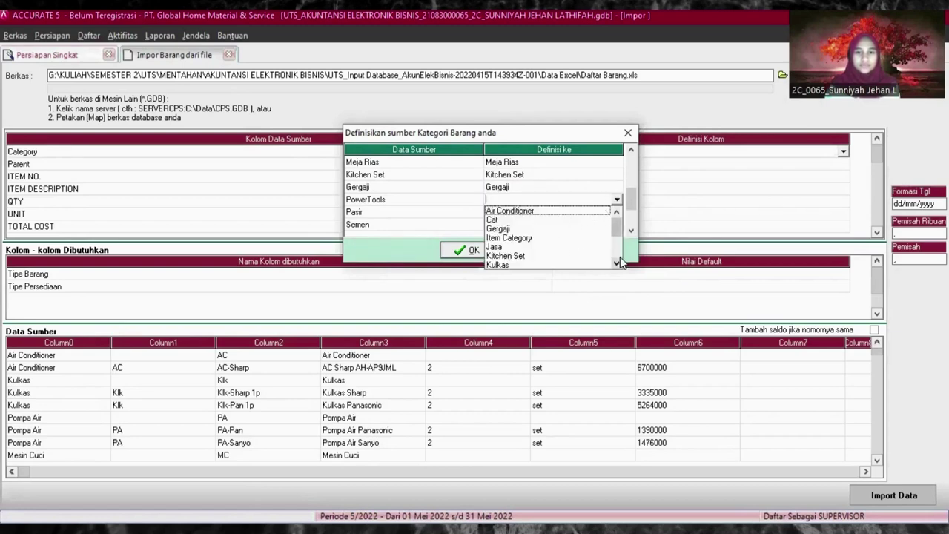
drag(615, 264, 616, 264)
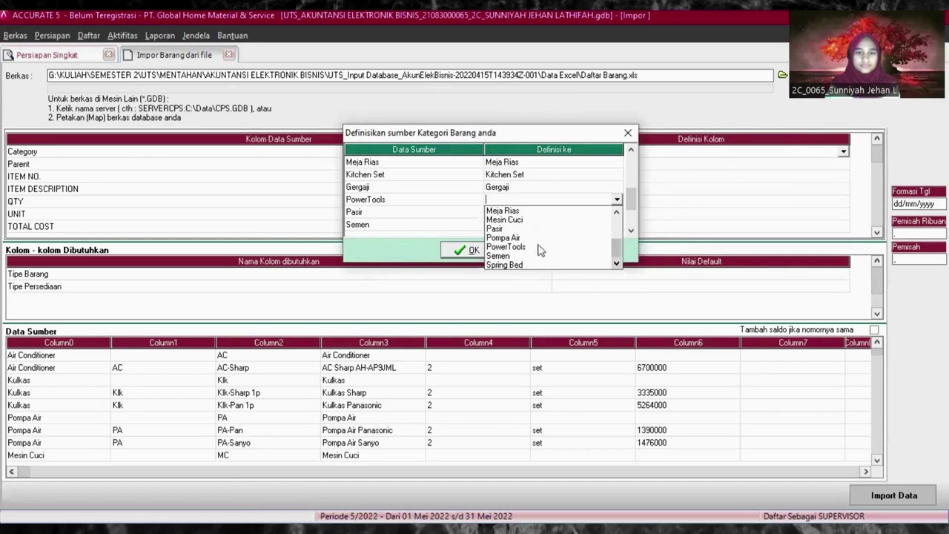
click(519, 246)
click(509, 214)
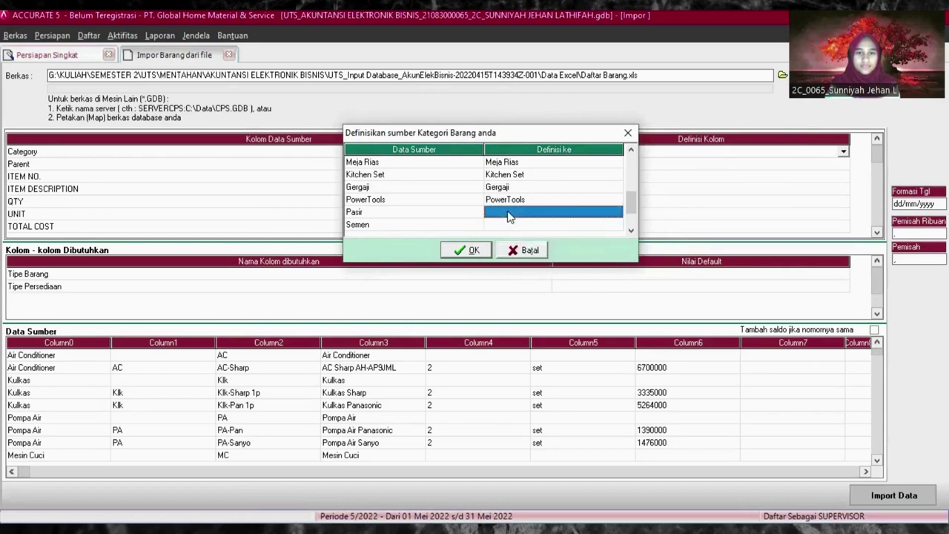
click(582, 215)
click(616, 212)
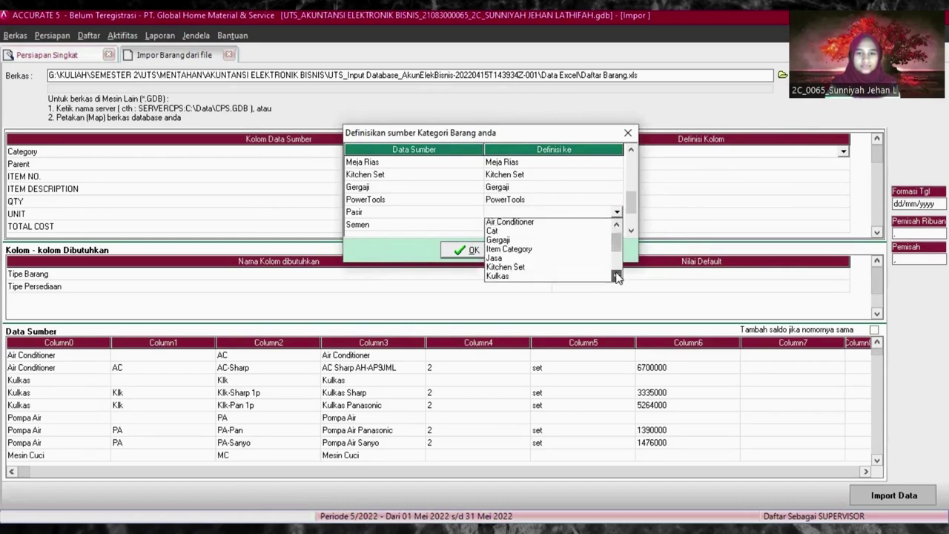
drag(616, 276, 616, 275)
click(502, 240)
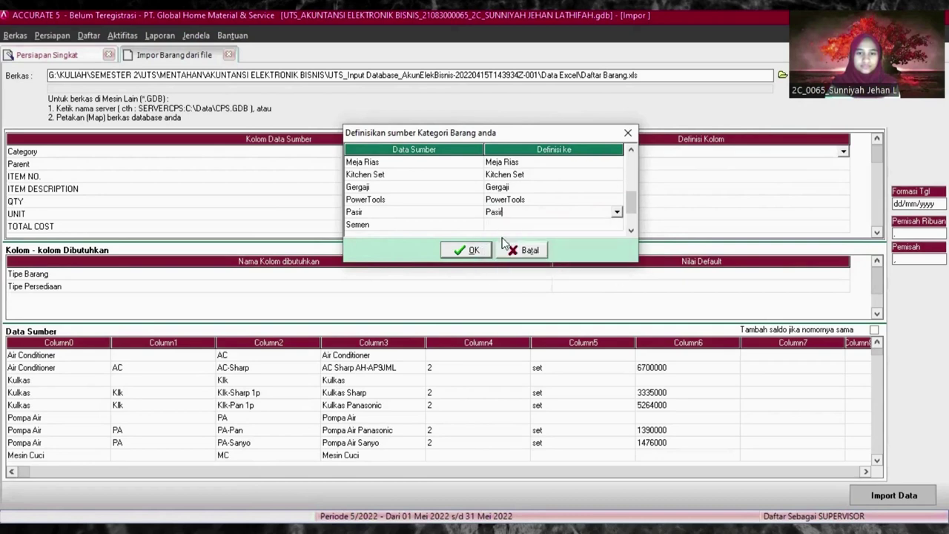
- Map the source category Semen to the item category Semen
click(498, 224)
click(519, 224)
click(617, 224)
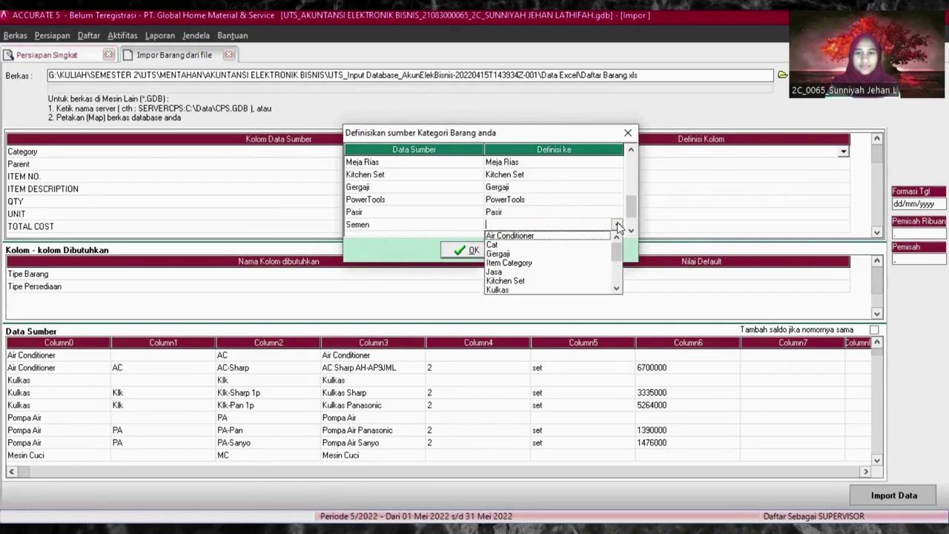
drag(618, 290, 618, 290)
click(528, 280)
- Map the source categories Cat and Jasa to the item categories Cat and Jasa
click(631, 231)
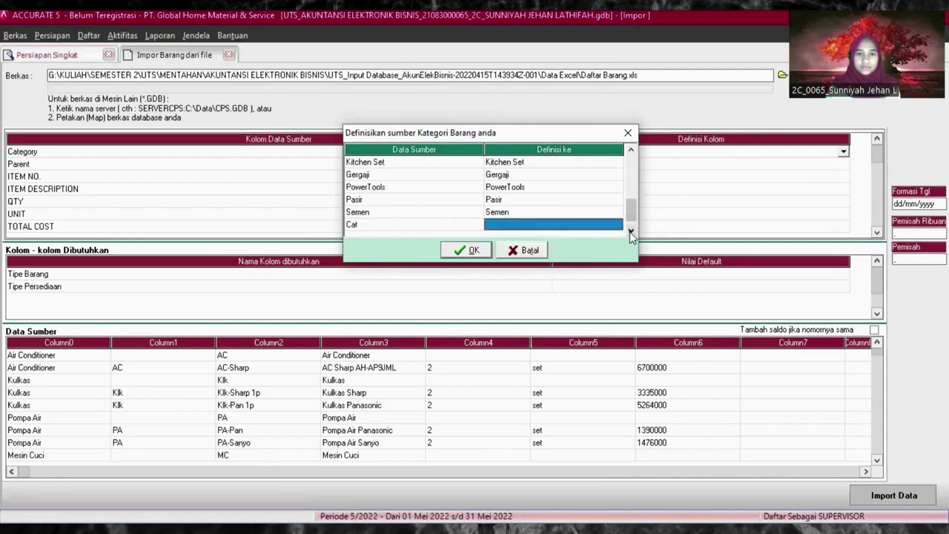
click(630, 231)
click(607, 212)
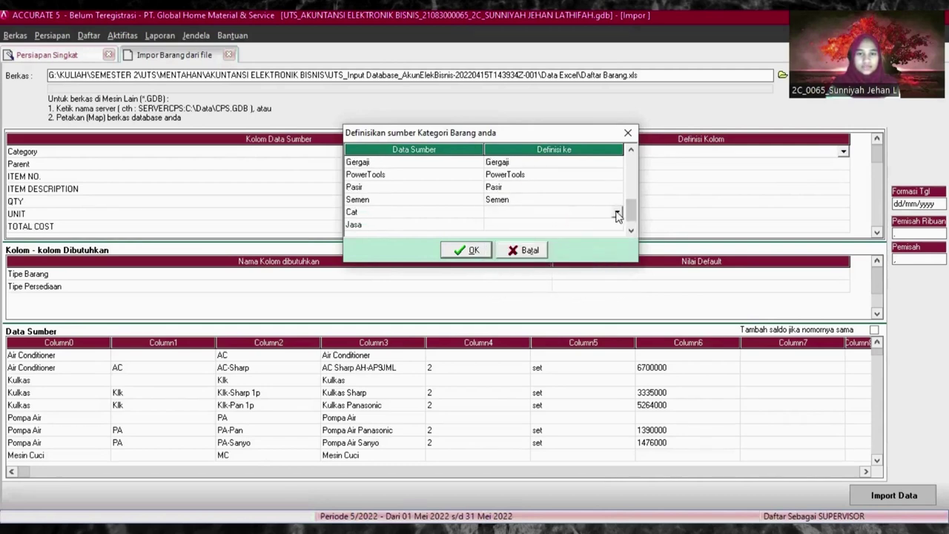
click(616, 214)
click(510, 234)
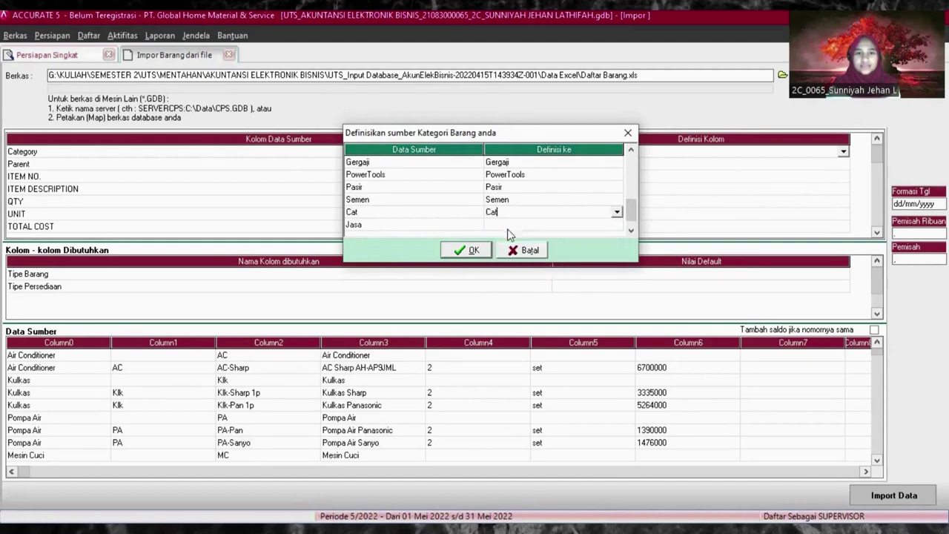
click(510, 226)
click(616, 224)
click(616, 224)
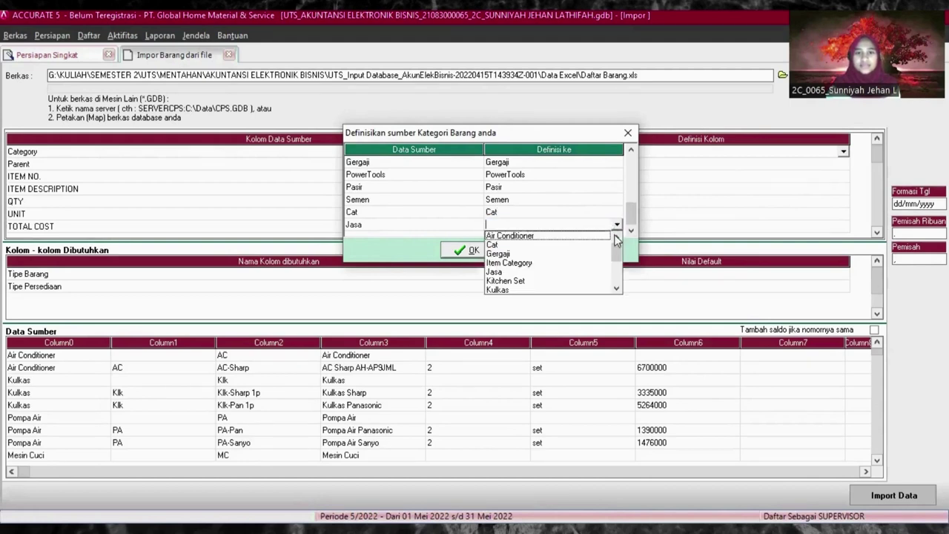
click(503, 271)
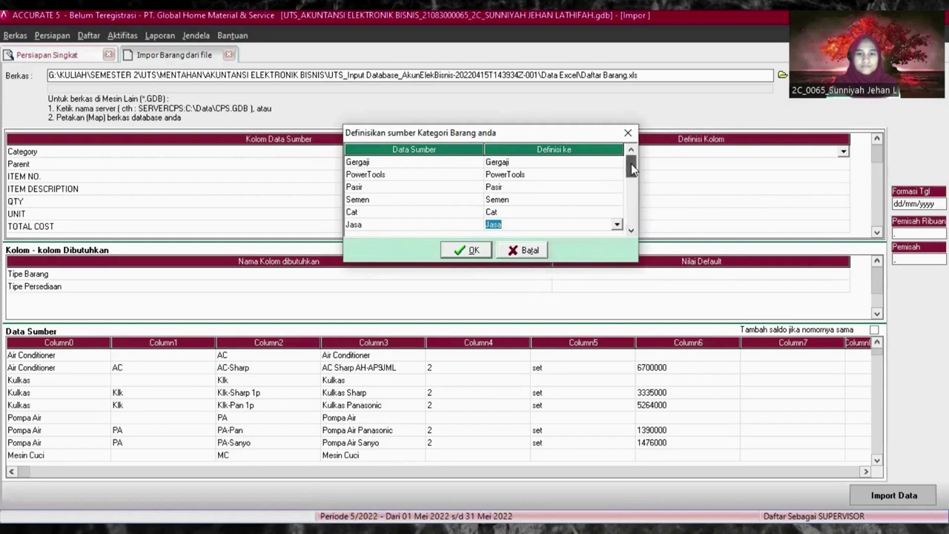
- Review the item category mappings from Air Conditioner through Jasa and confirm them
click(630, 196)
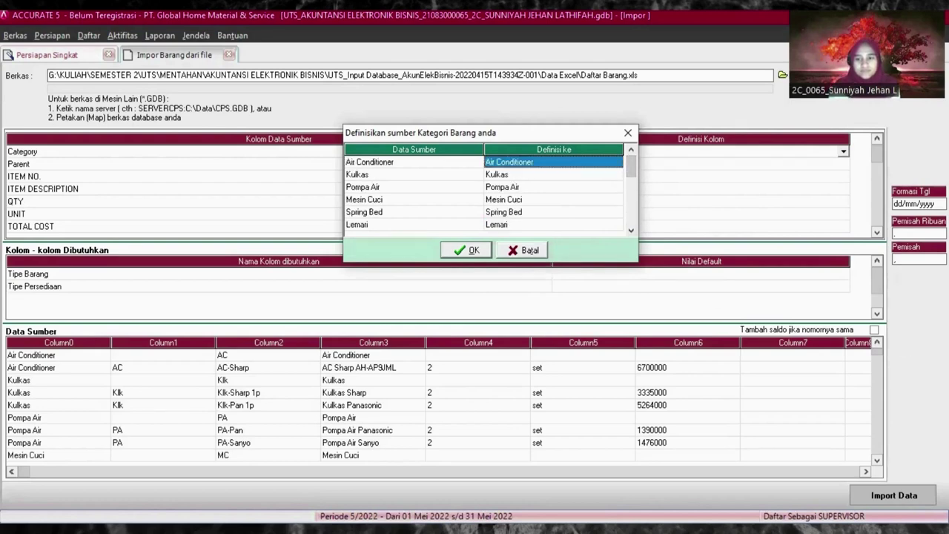
click(500, 226)
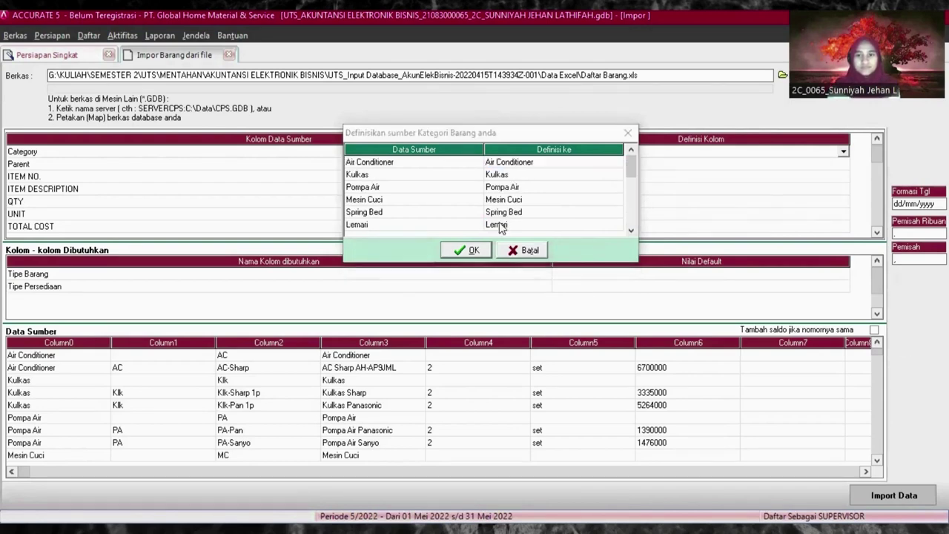
click(501, 213)
click(613, 228)
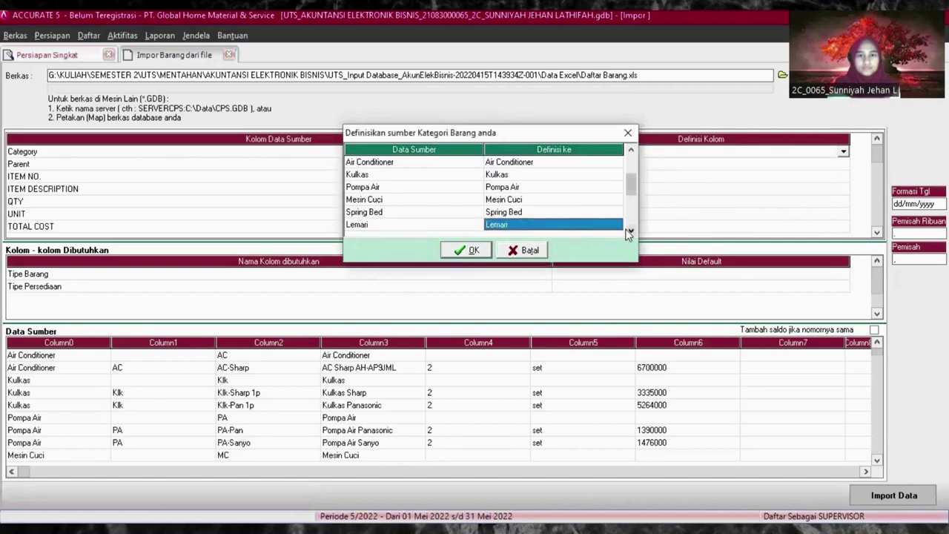
scroll(629, 233, down, 8)
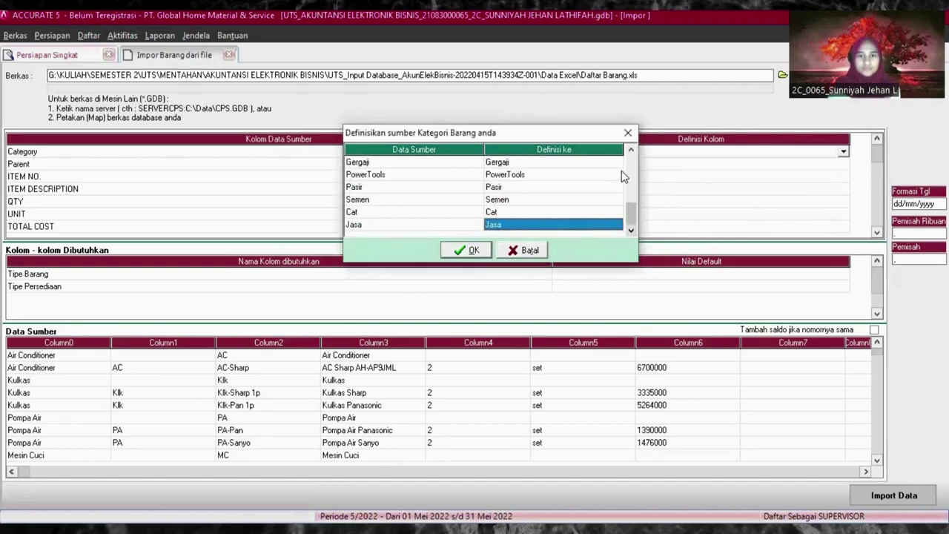
scroll(626, 170, up, 8)
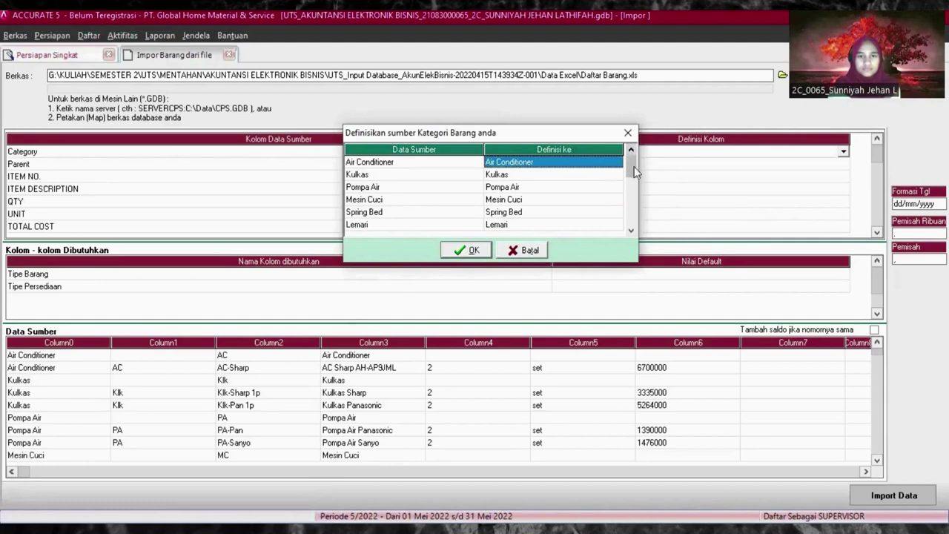
scroll(632, 232, down, 13)
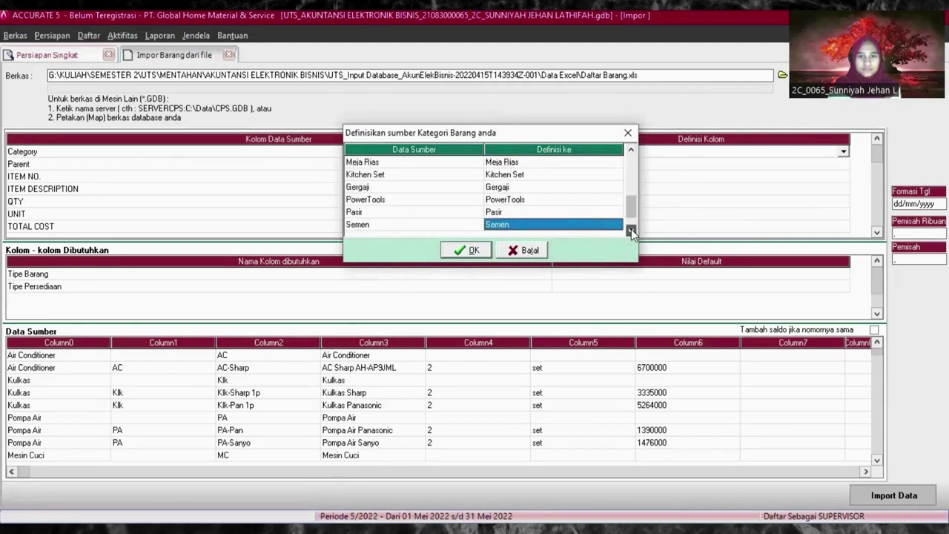
scroll(627, 171, up, 12)
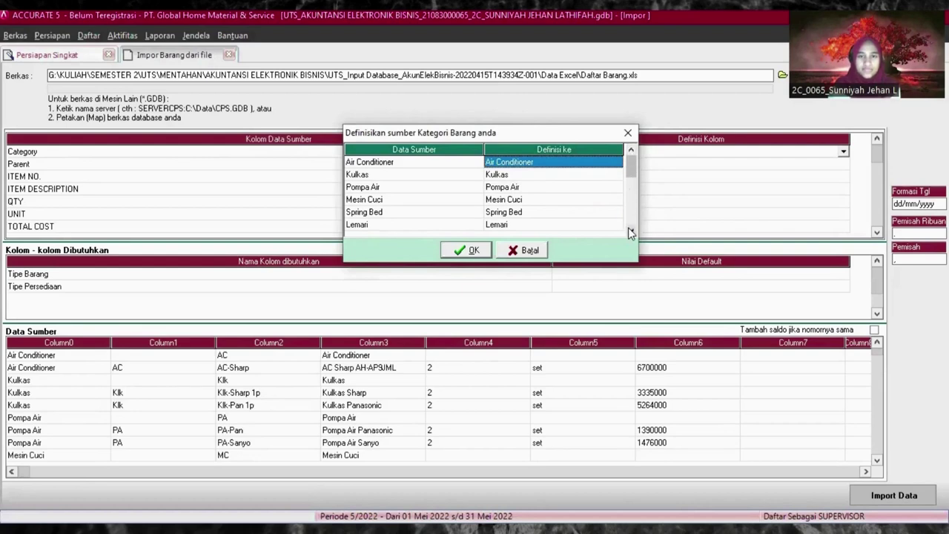
scroll(631, 233, down, 8)
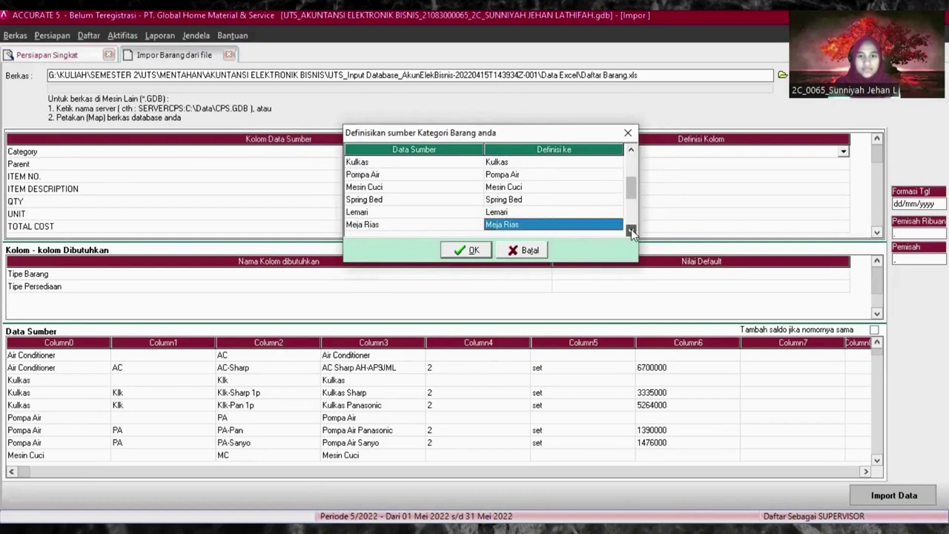
click(468, 252)
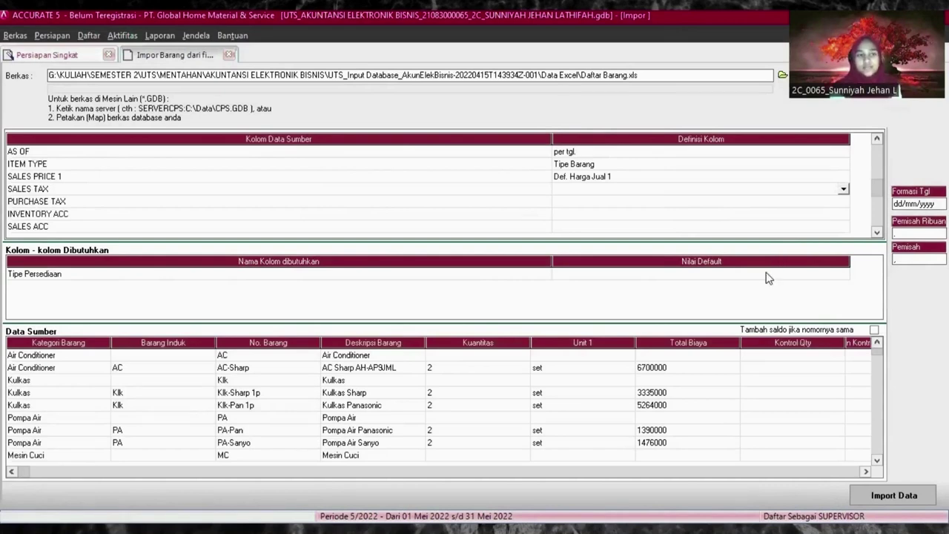
- Define the SALES TAX source column as Kode pajak penjualan
click(843, 191)
click(843, 253)
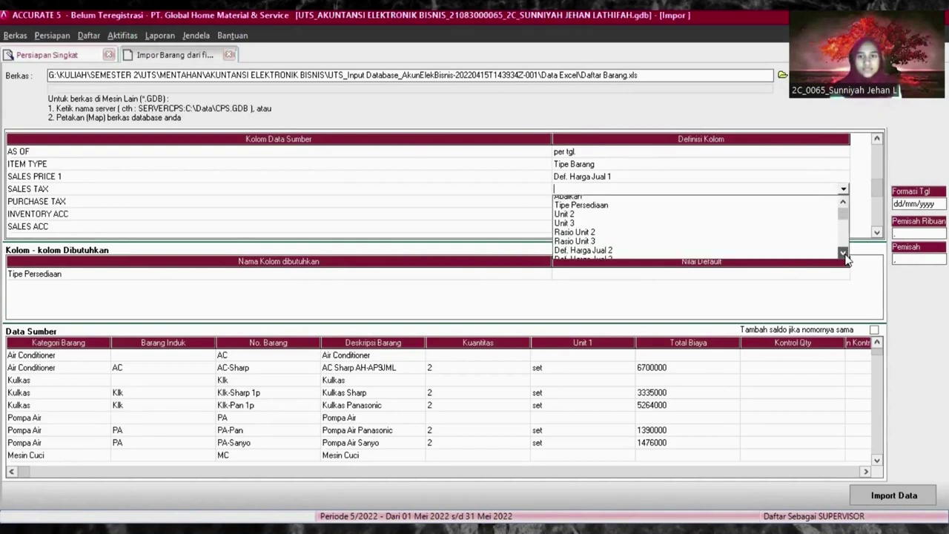
click(843, 253)
click(843, 253)
click(843, 252)
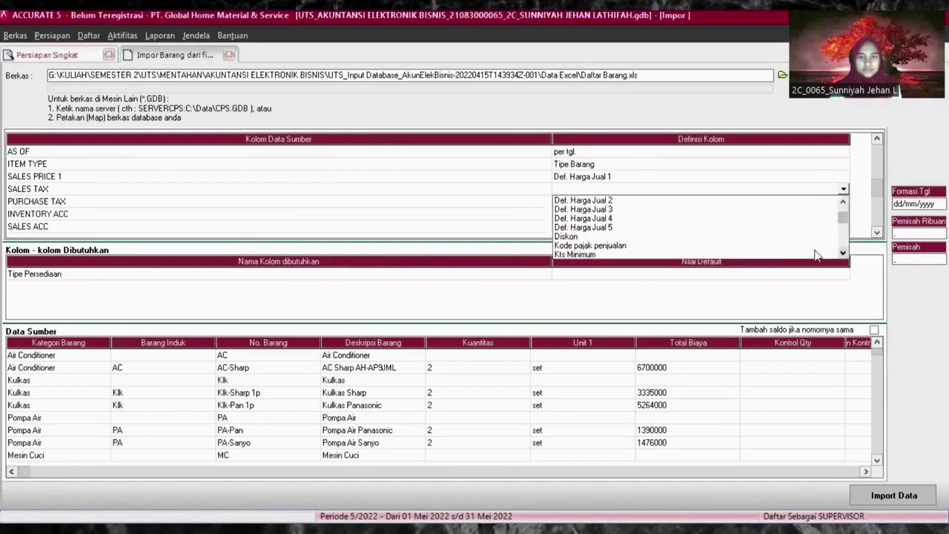
click(653, 246)
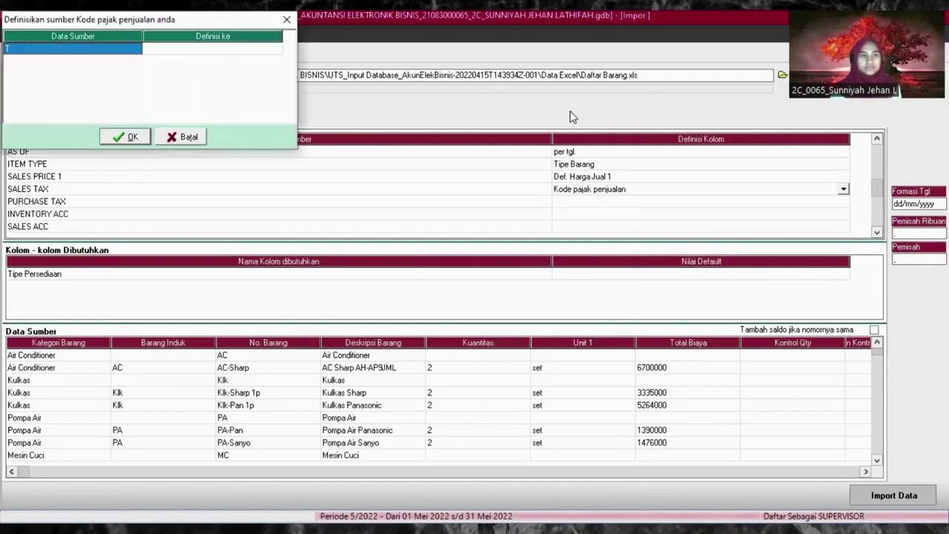
- Map the source sales tax code T to PPN and confirm the mapping
click(217, 48)
click(276, 51)
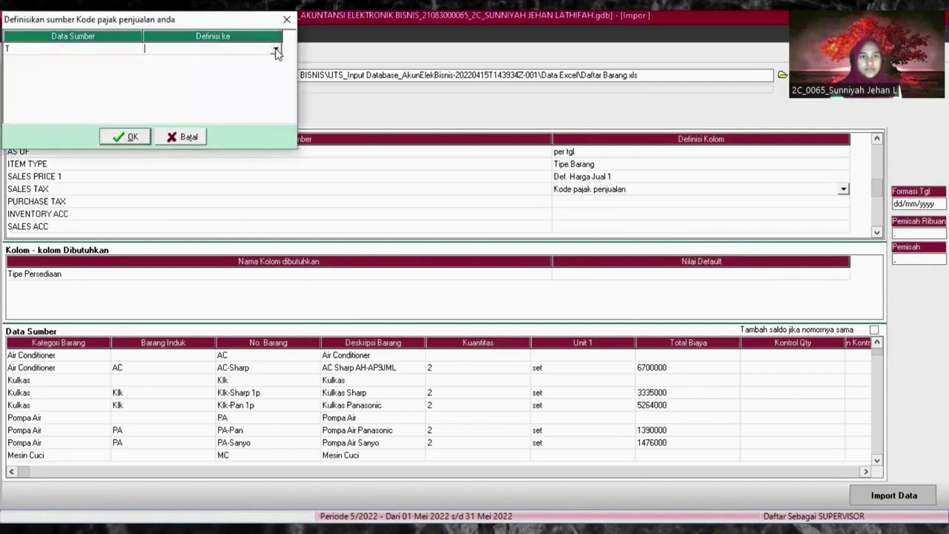
click(275, 49)
click(224, 58)
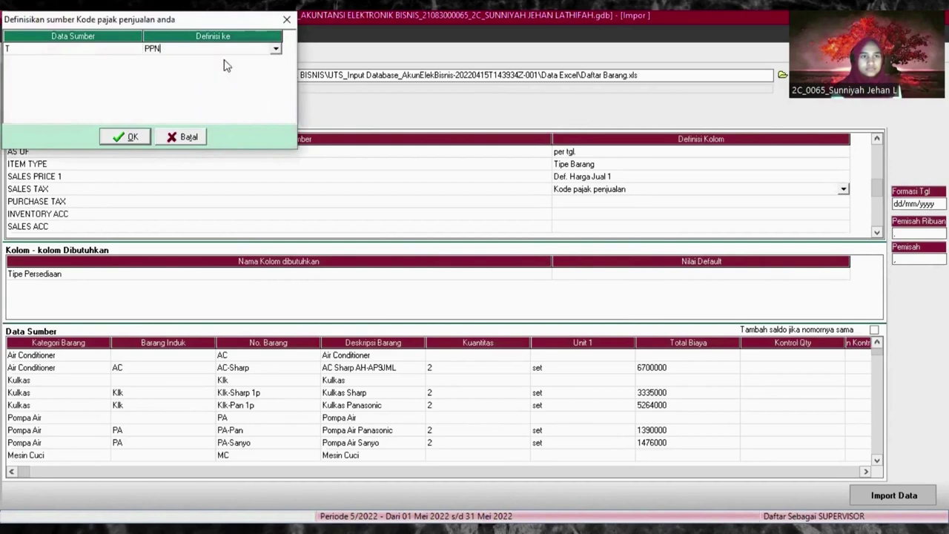
click(125, 137)
- Define the PURCHASE TAX source column as Kode pajak pembelian
click(565, 206)
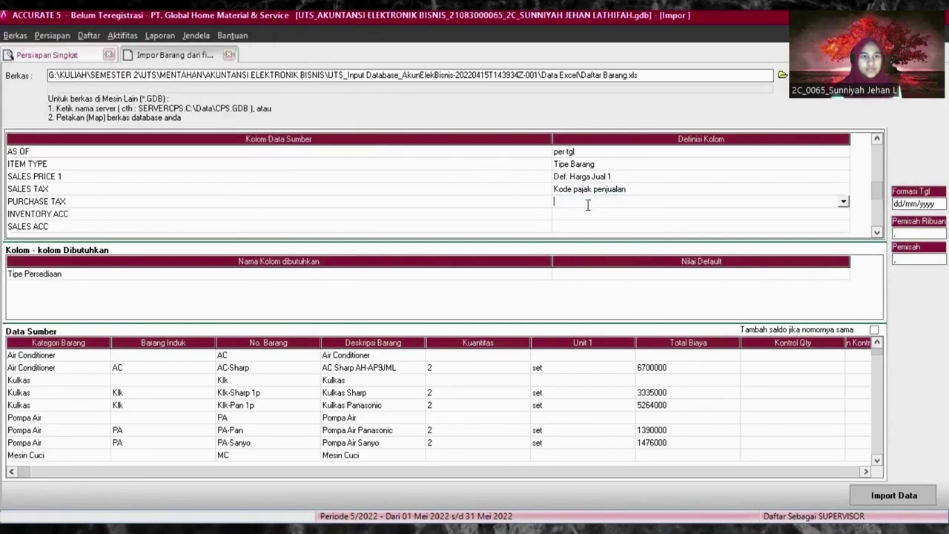
click(843, 205)
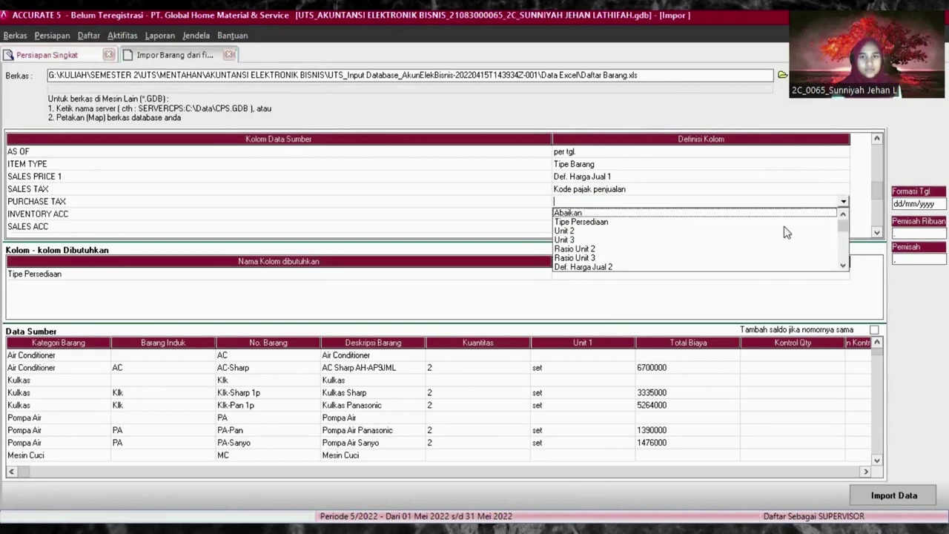
click(844, 266)
click(843, 266)
click(843, 266)
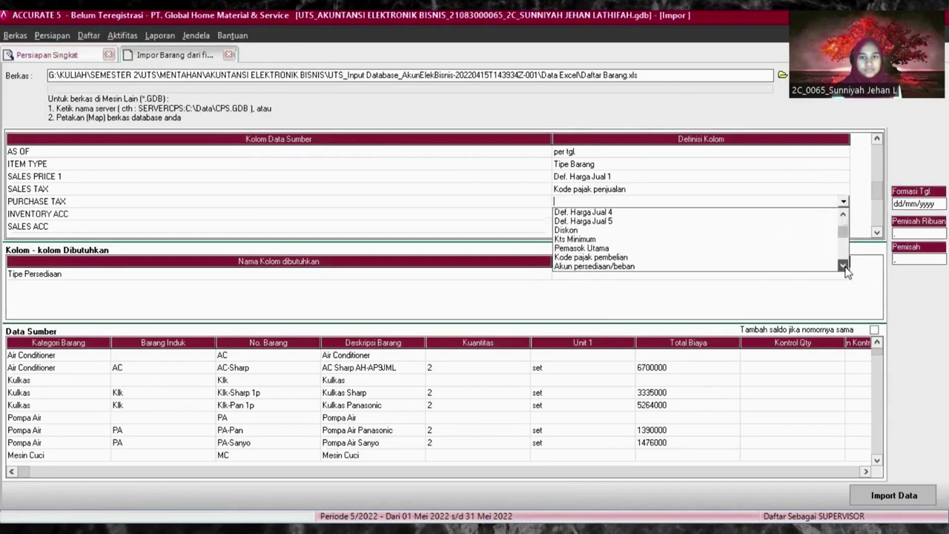
click(843, 266)
click(843, 266)
click(844, 266)
click(843, 266)
click(844, 266)
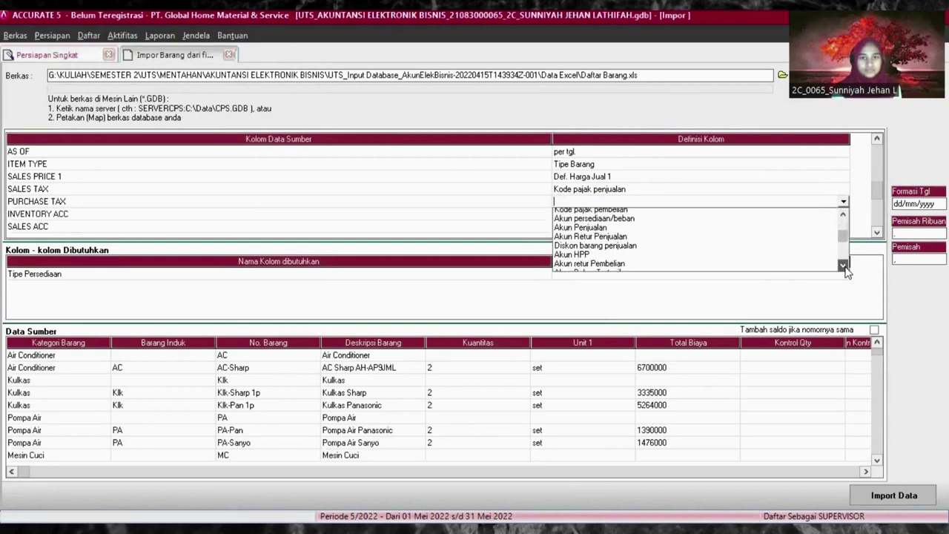
click(844, 267)
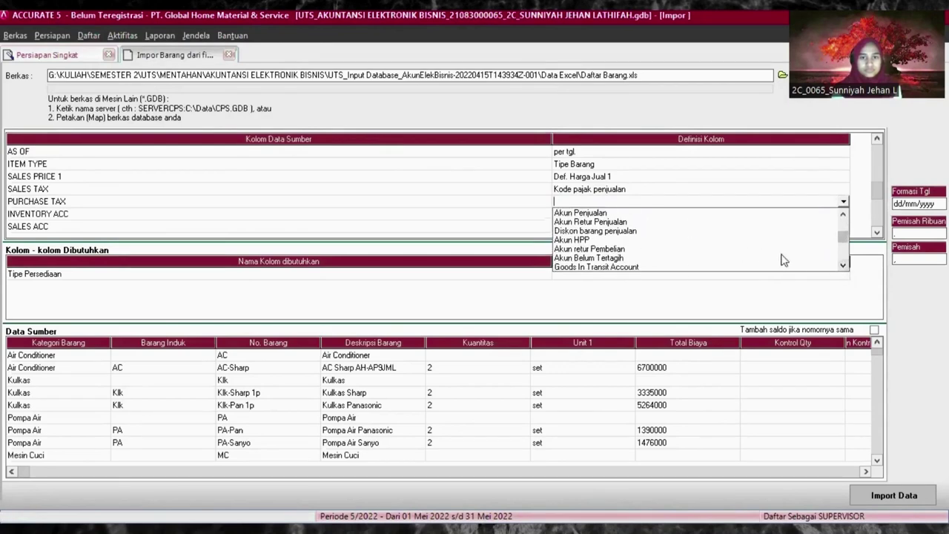
click(842, 216)
click(842, 215)
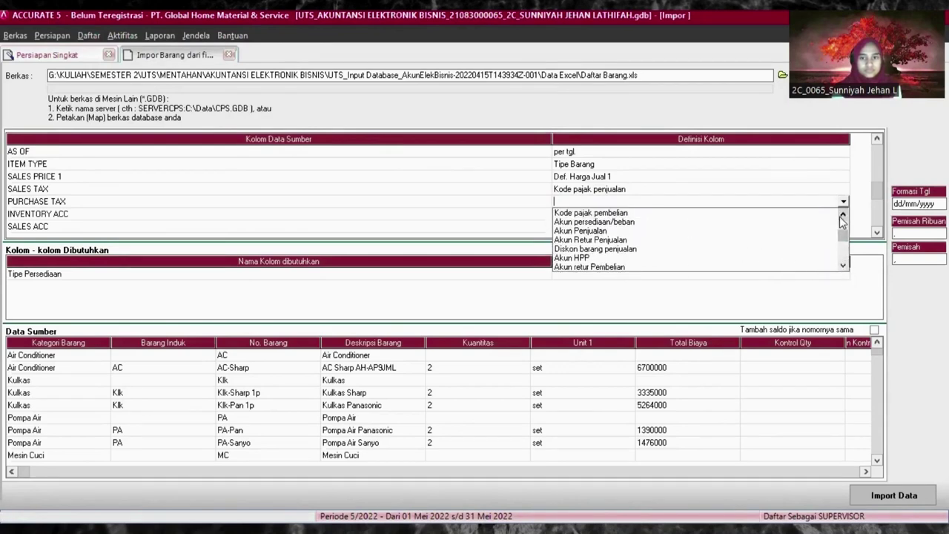
click(841, 216)
click(842, 216)
click(619, 238)
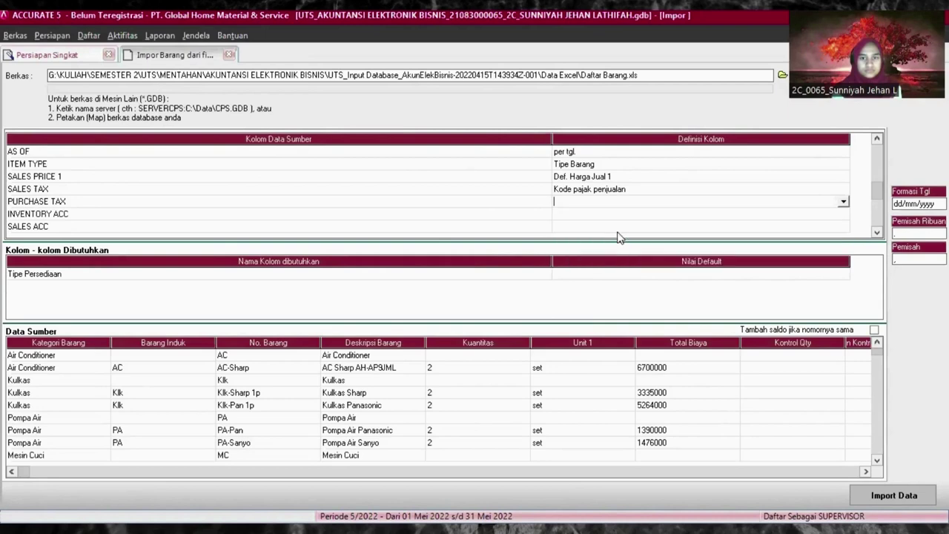
- Map the source purchase tax code T to PPN and confirm the mapping
click(234, 49)
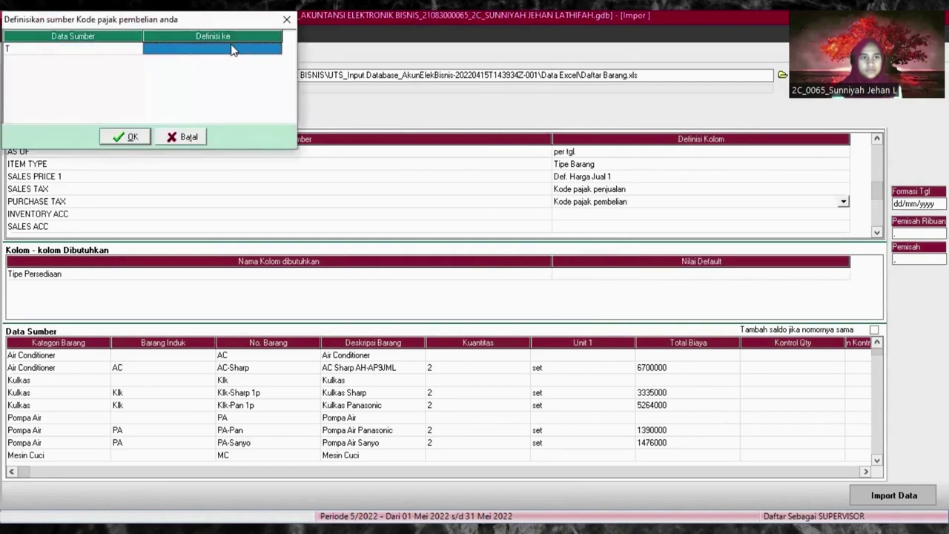
click(275, 50)
click(216, 59)
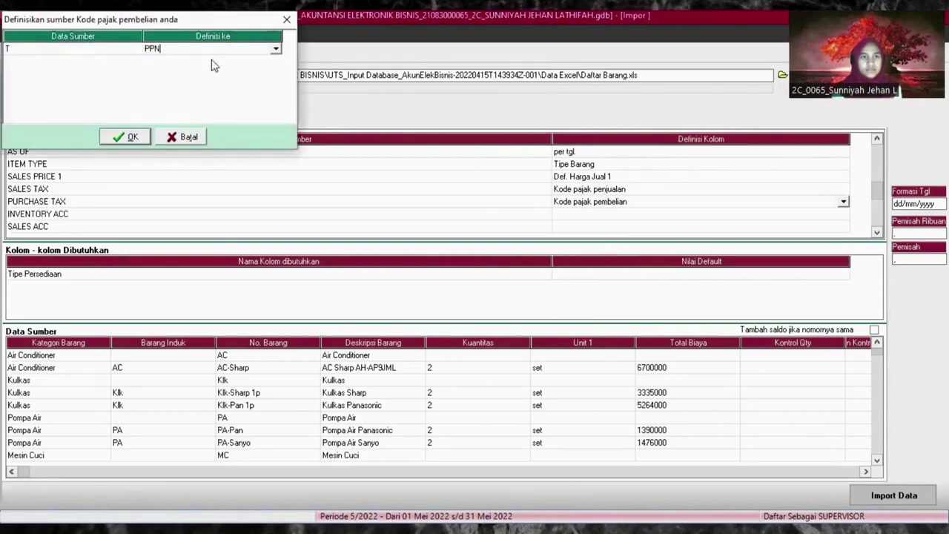
click(126, 138)
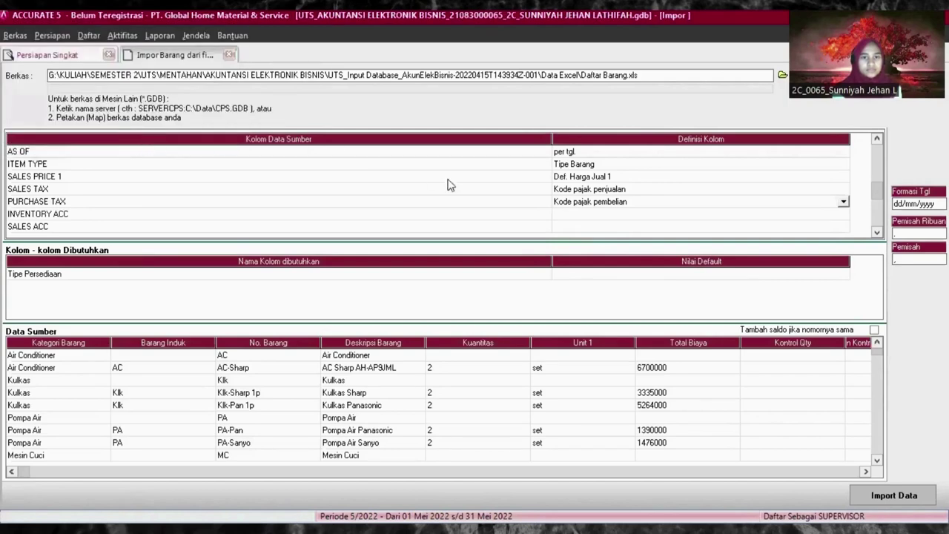
- Define the INVENTORY ACC source column as Akun persediaan/beban
click(562, 215)
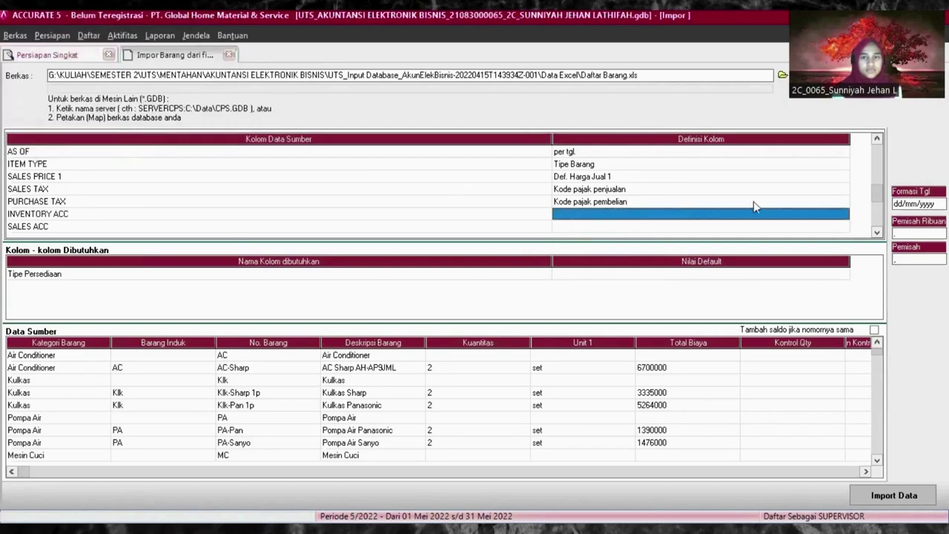
click(842, 215)
click(844, 214)
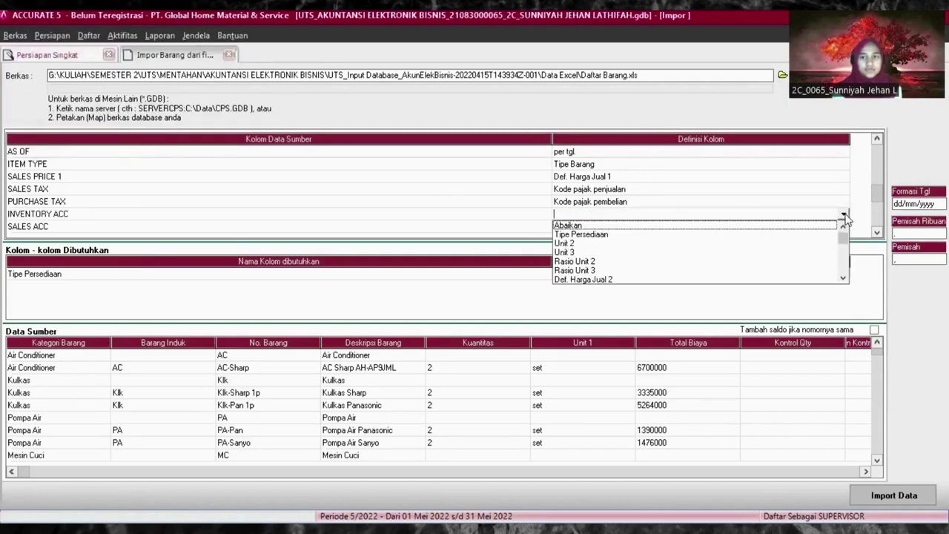
click(843, 277)
click(843, 277)
click(842, 277)
click(843, 277)
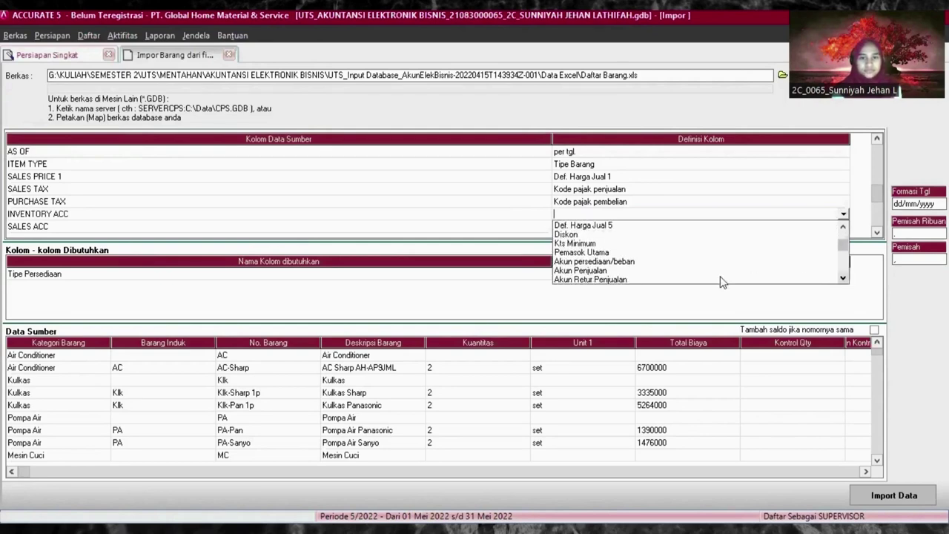
click(617, 262)
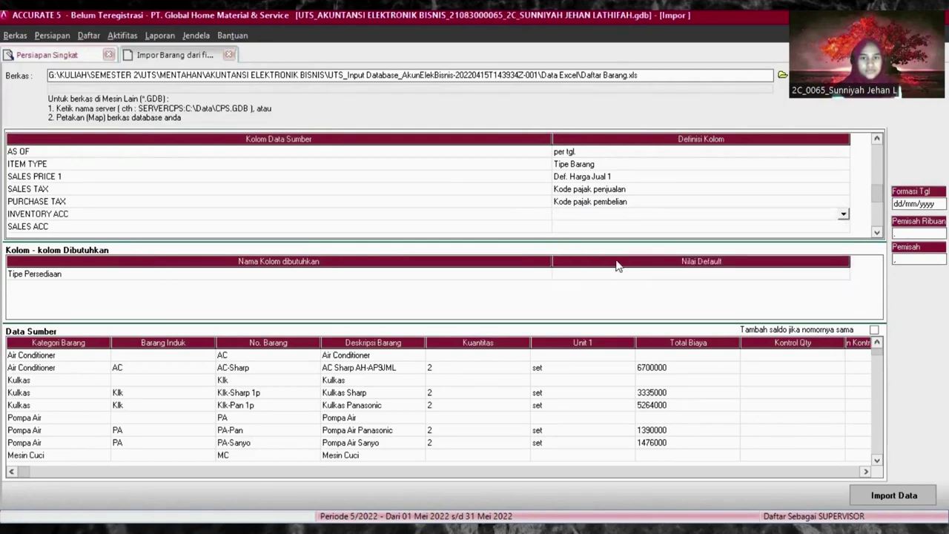
- Map the source account 1105-003 Persediaan Elektronik to the account 1105-003, Persediaan Elektronik
click(181, 50)
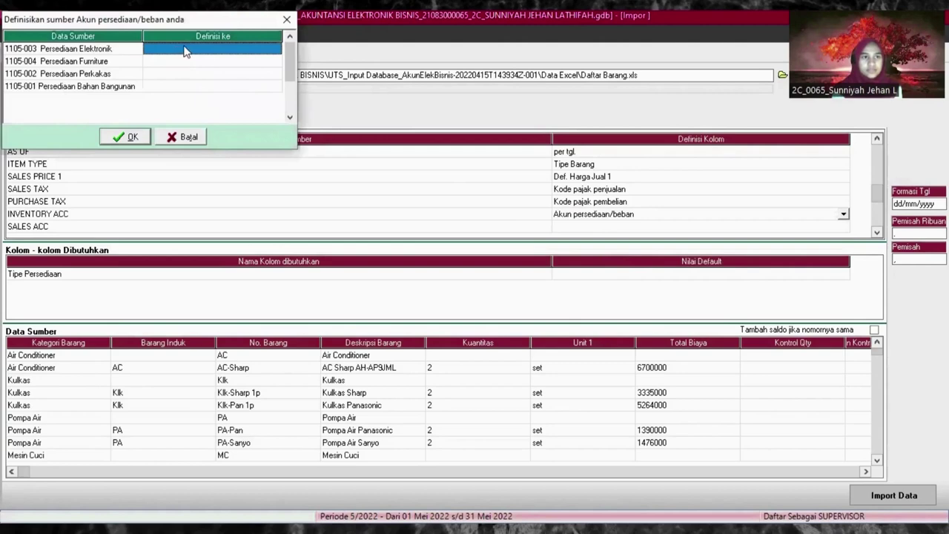
click(247, 46)
click(275, 49)
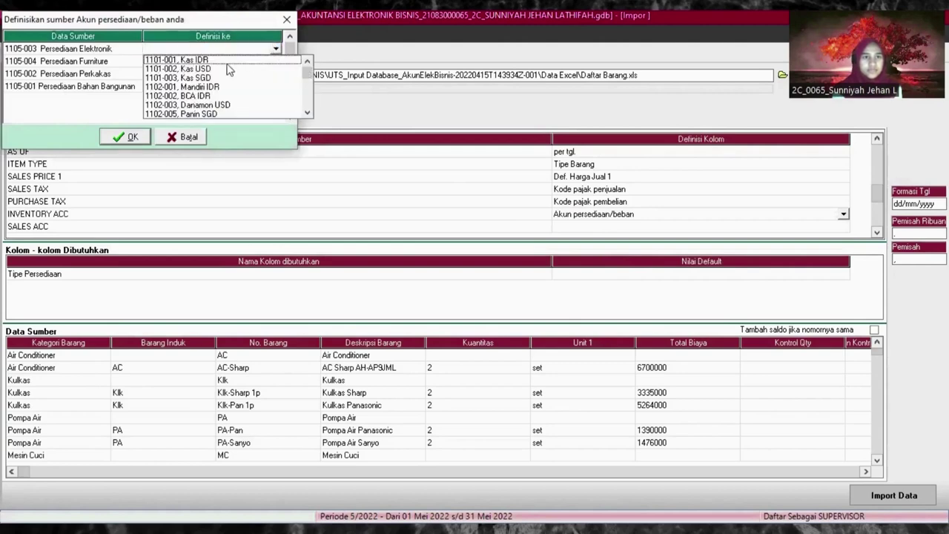
scroll(310, 115, down, 3)
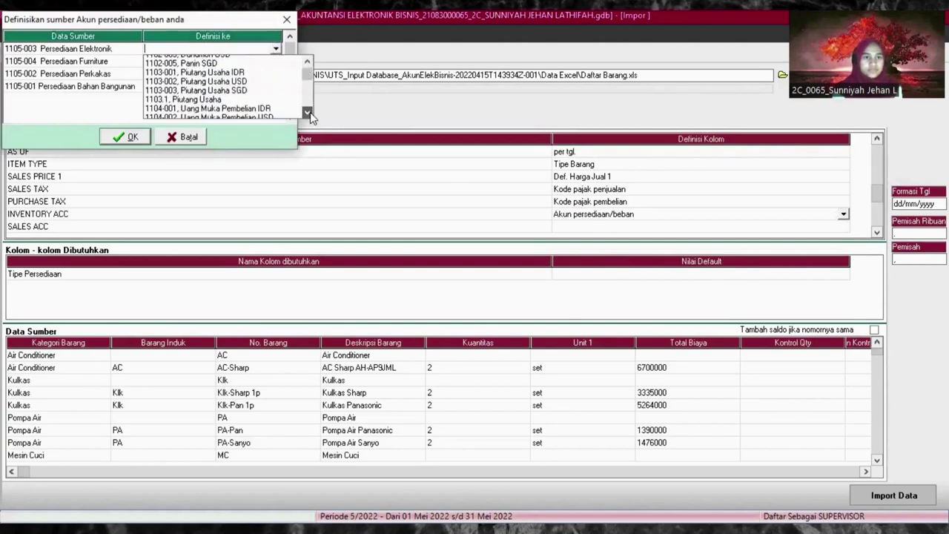
scroll(310, 112, down, 5)
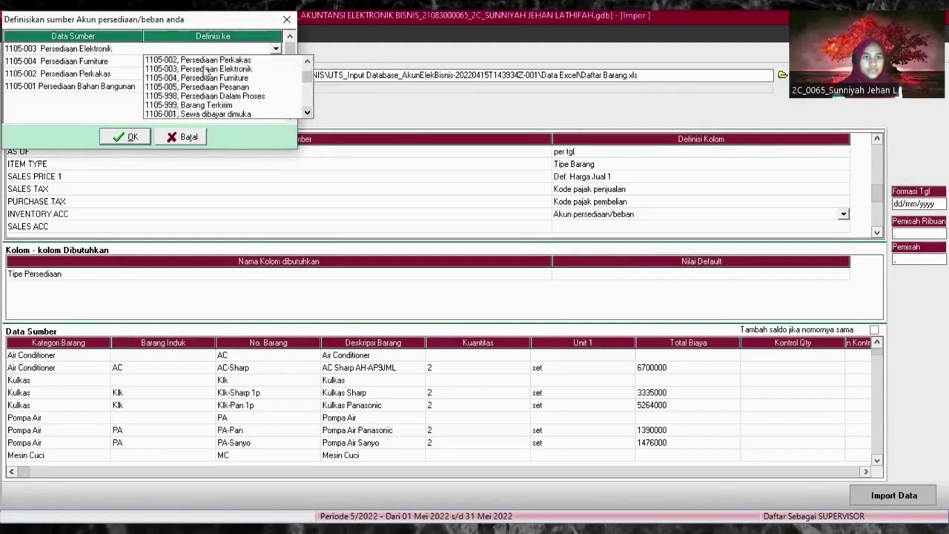
click(215, 69)
- Map the source account 1105-004 Persediaan Furniture to the account 1105-004, Persediaan Furniture
click(214, 62)
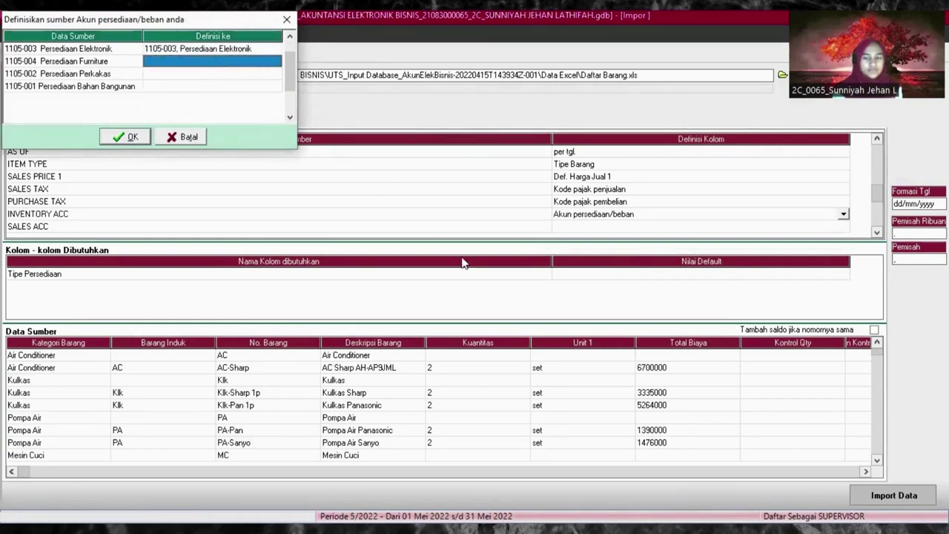
click(276, 63)
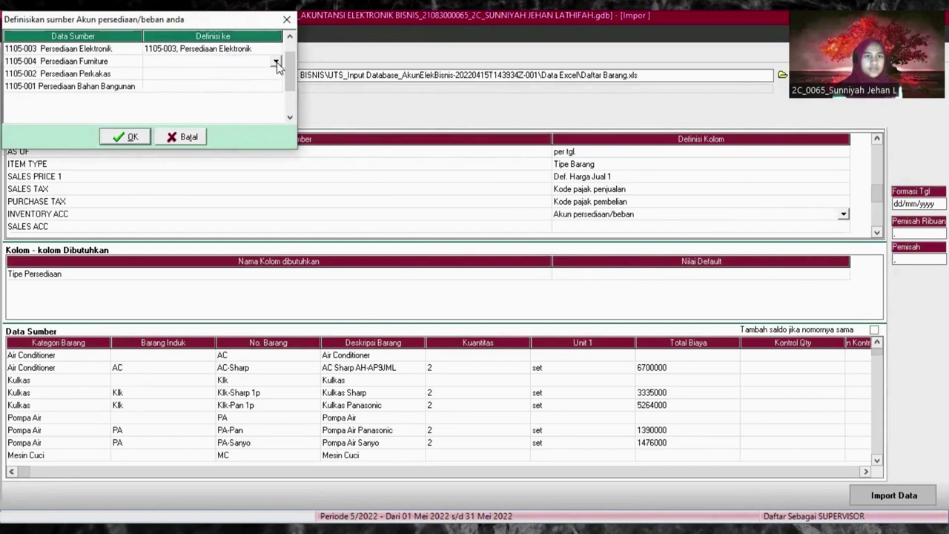
click(277, 65)
click(306, 125)
click(307, 125)
click(307, 126)
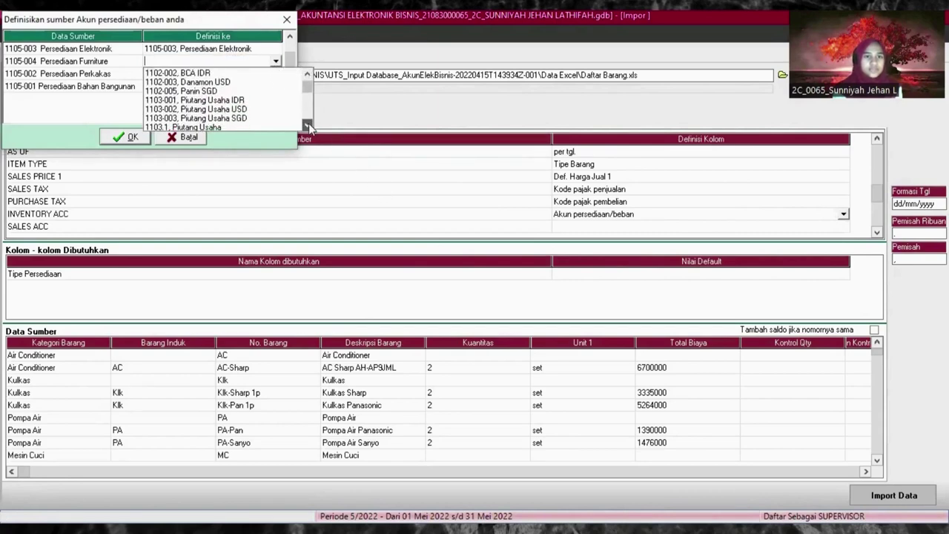
click(307, 125)
click(307, 125)
click(307, 125)
click(307, 125)
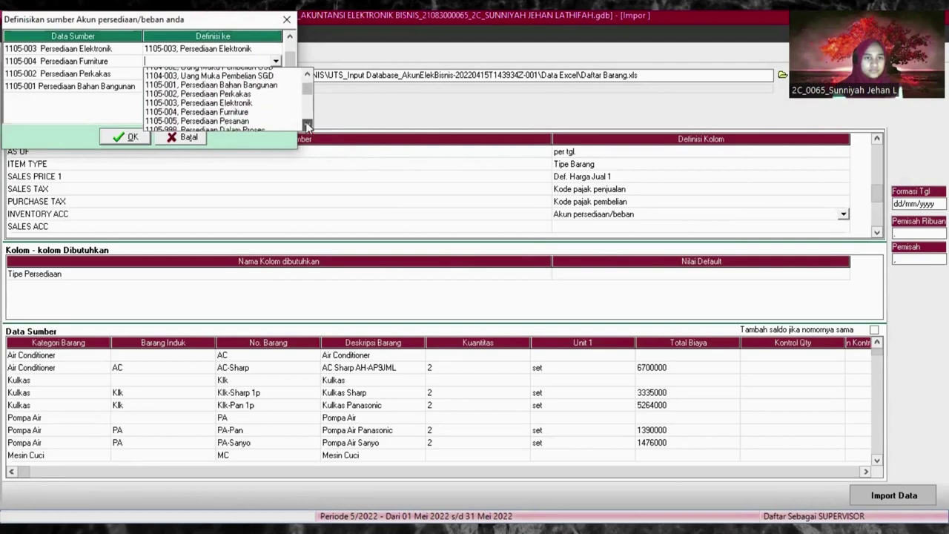
click(307, 125)
click(237, 102)
- Map the source account 1105-002 Persediaan Perkakas to the account 1105-002, Persediaan Perkakas
click(229, 77)
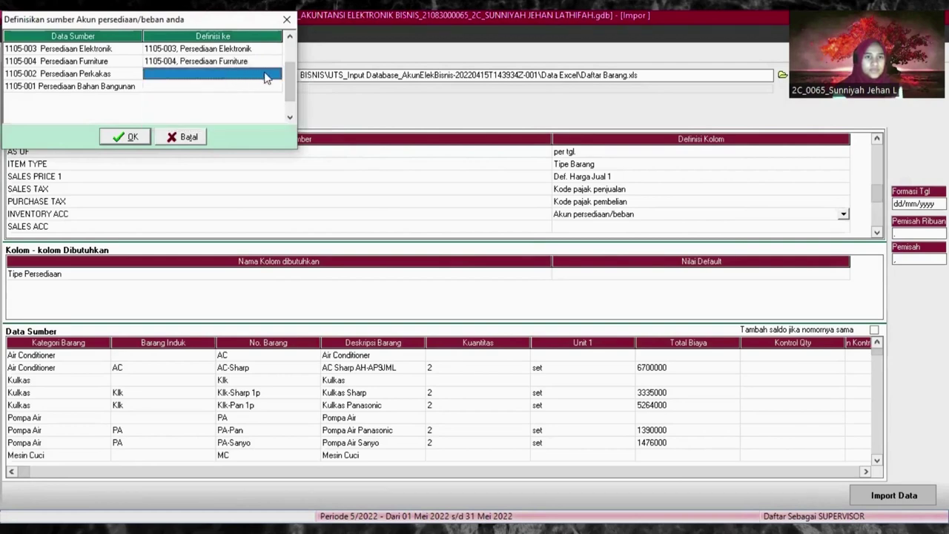
click(265, 78)
click(275, 74)
click(307, 137)
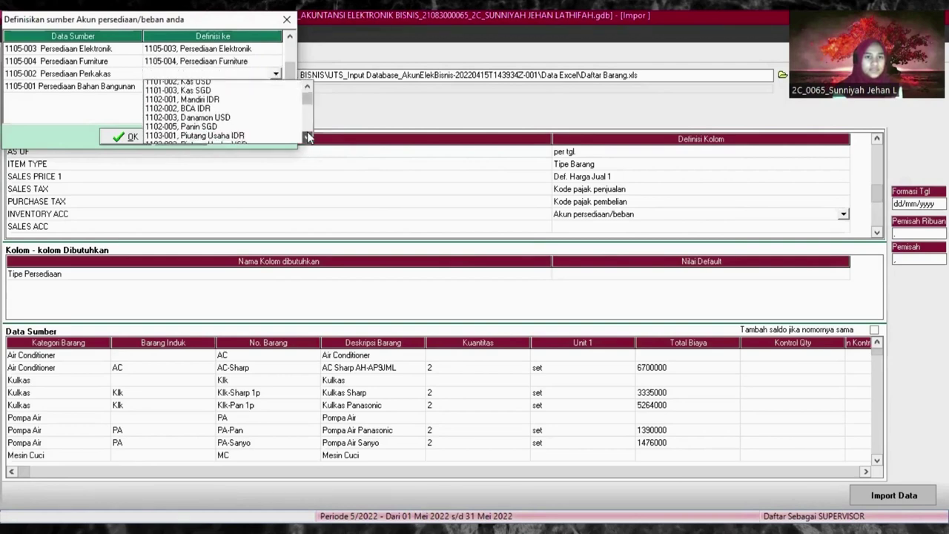
click(307, 137)
click(307, 137)
click(307, 137)
click(307, 137)
click(307, 137)
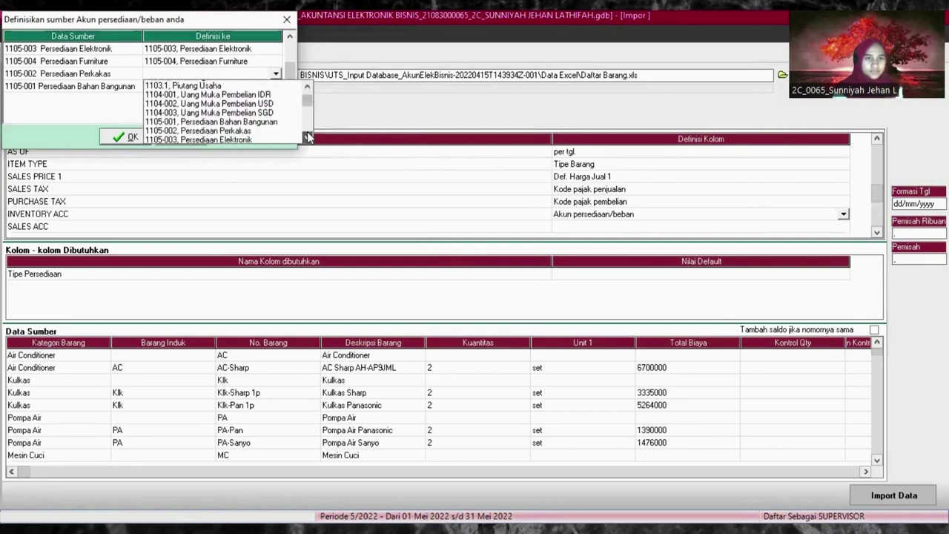
click(307, 137)
click(306, 137)
click(306, 137)
click(247, 106)
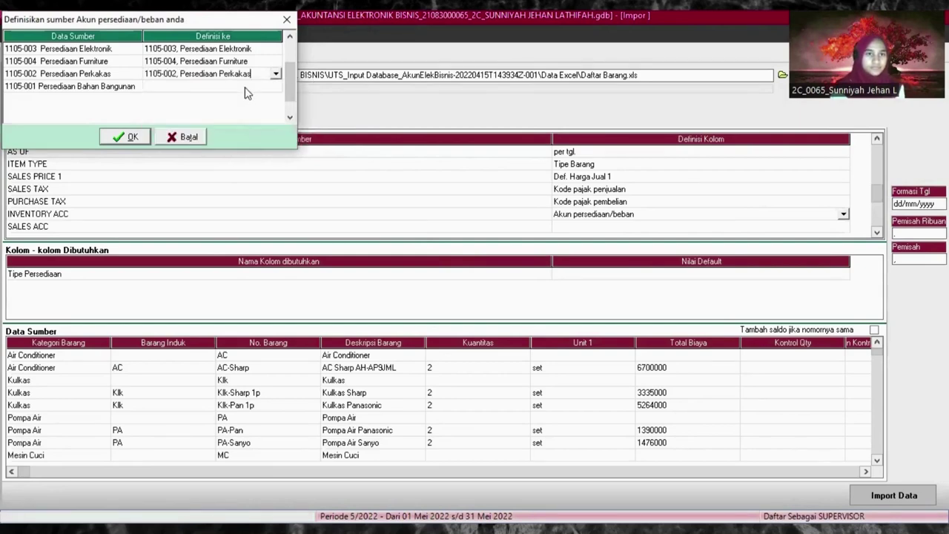
- Map the source account 1105-001 Persediaan Bahan Bangunan to 1105-001, Persediaan Bahan Bangunan and confirm the inventory account mapping
click(248, 87)
click(276, 87)
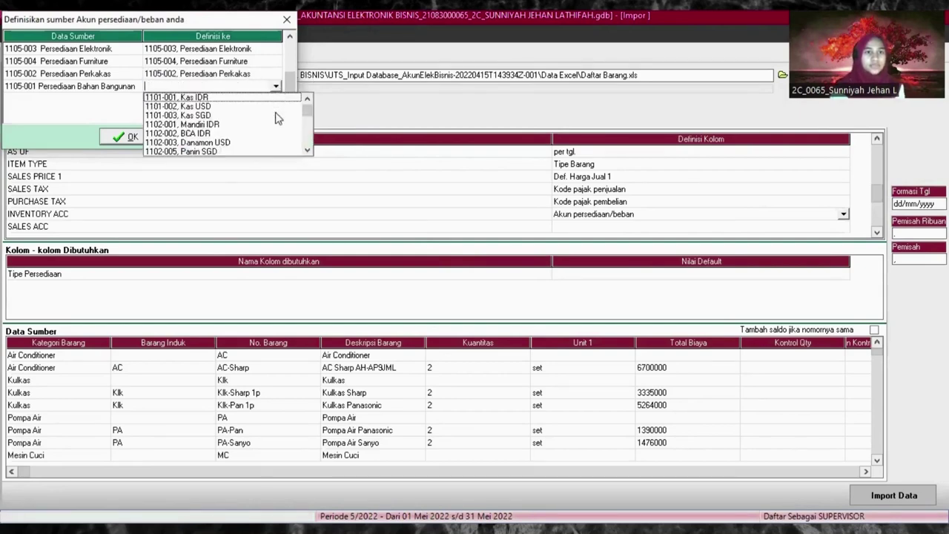
click(307, 151)
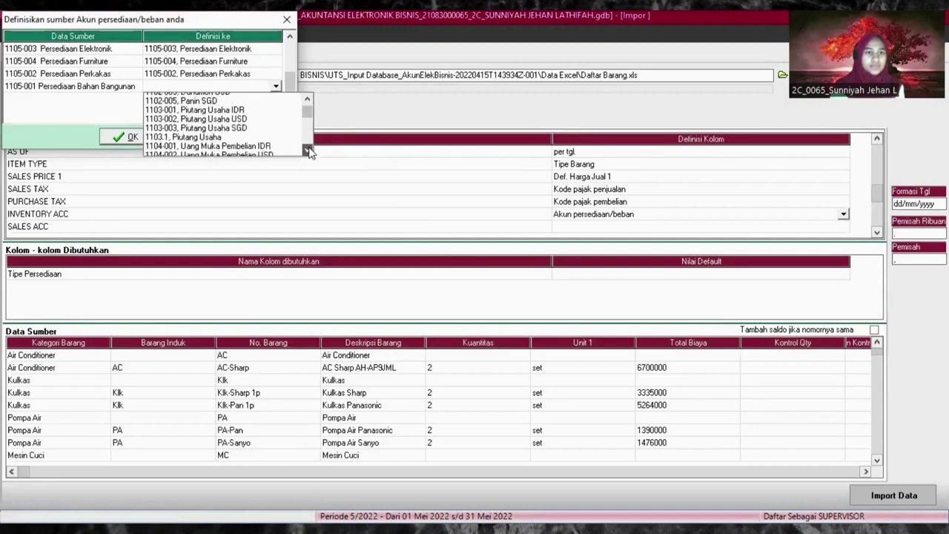
click(251, 125)
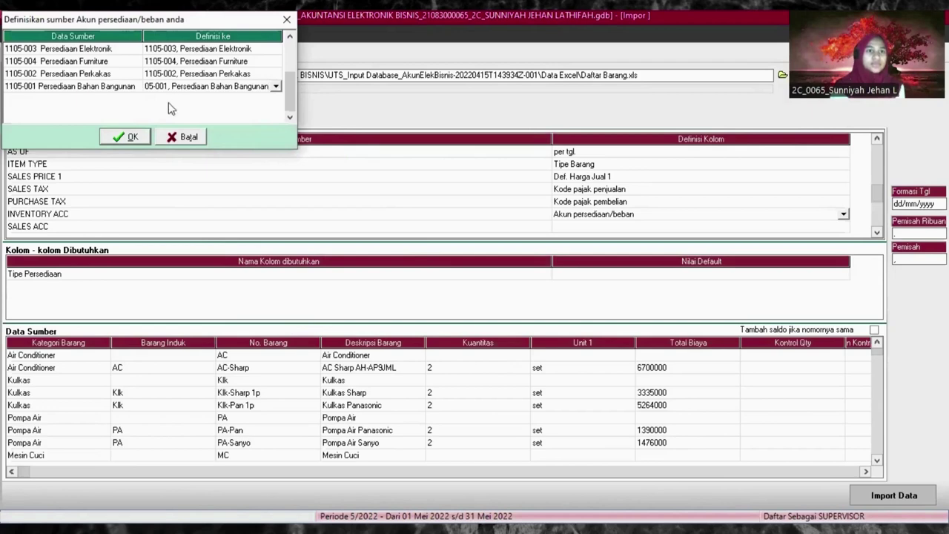
click(132, 138)
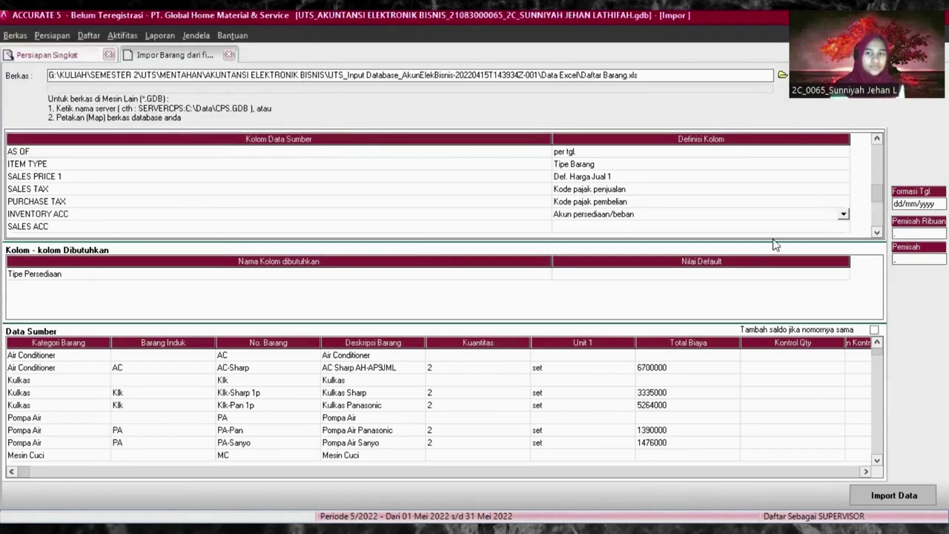
- Define the SALES ACC source column as Akun Penjualan
click(788, 230)
click(788, 230)
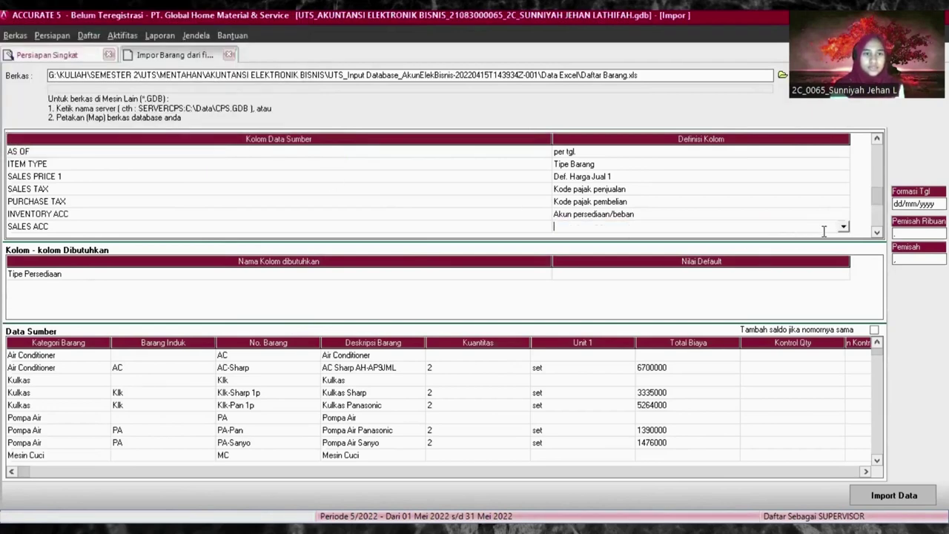
click(843, 227)
click(842, 291)
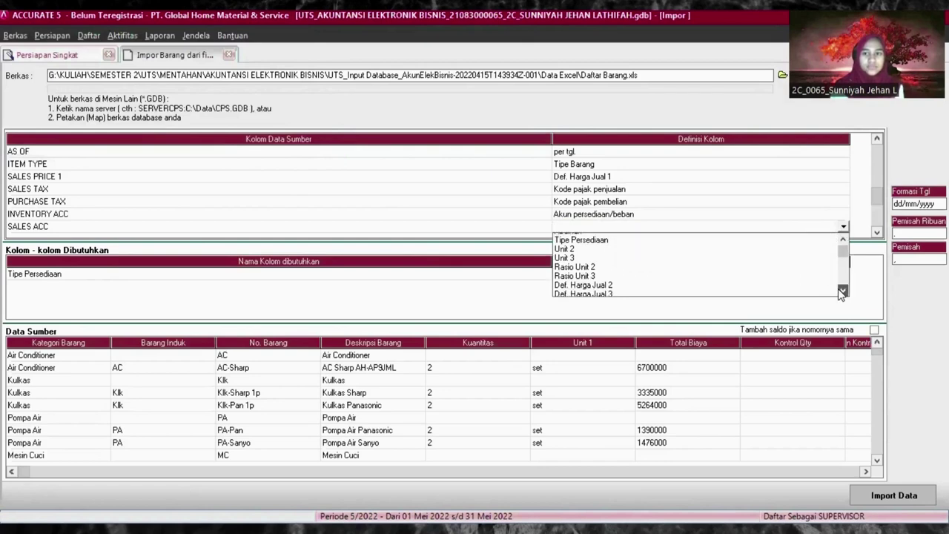
click(842, 291)
click(842, 291)
click(842, 291)
click(842, 291)
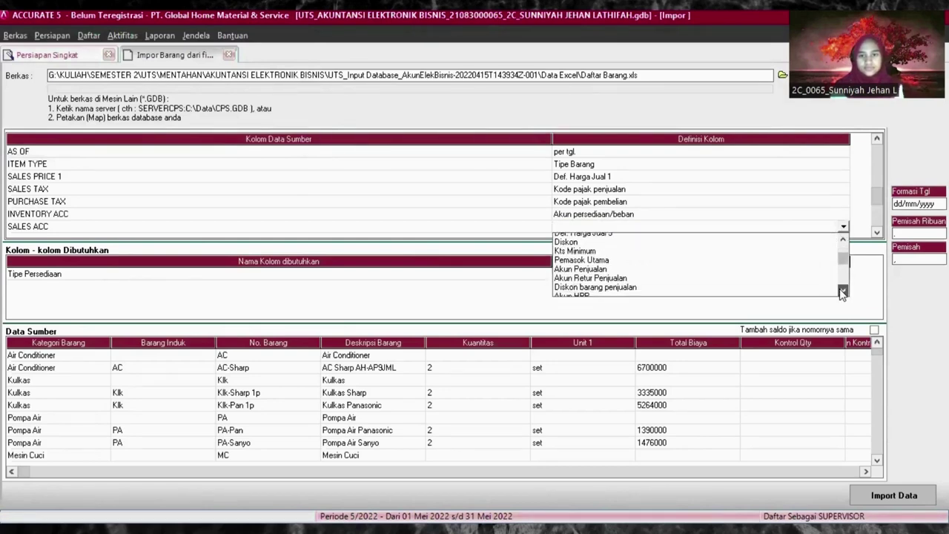
click(841, 291)
click(842, 291)
click(842, 291)
click(842, 291)
click(842, 292)
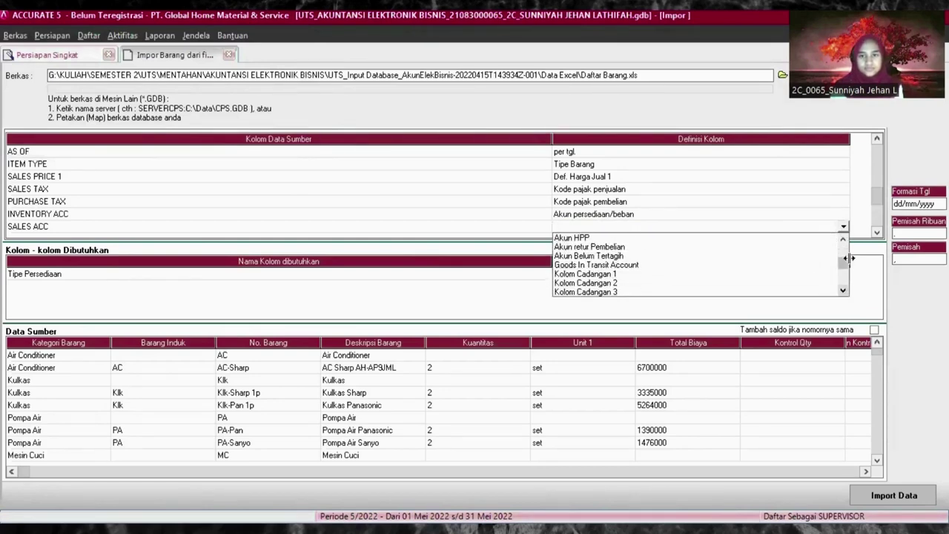
click(842, 239)
click(842, 240)
click(842, 239)
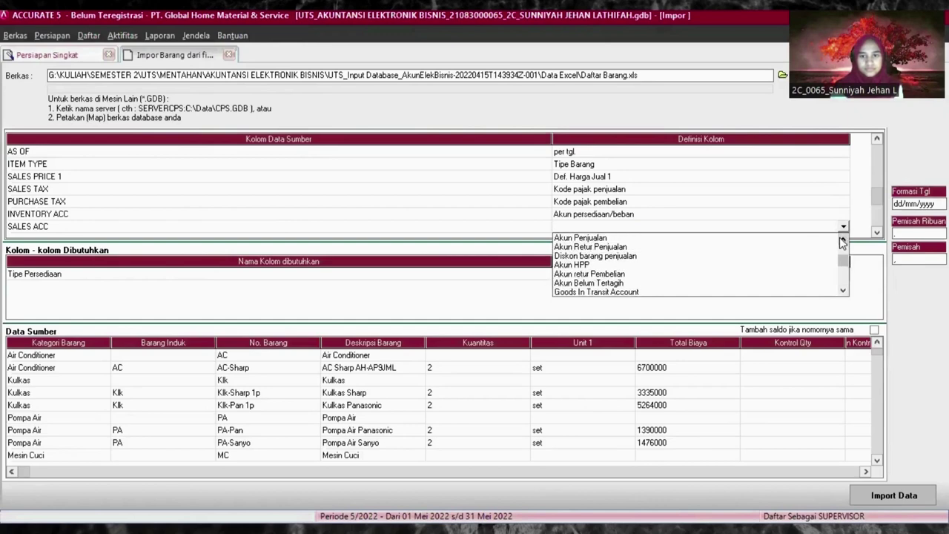
click(842, 240)
key(Escape)
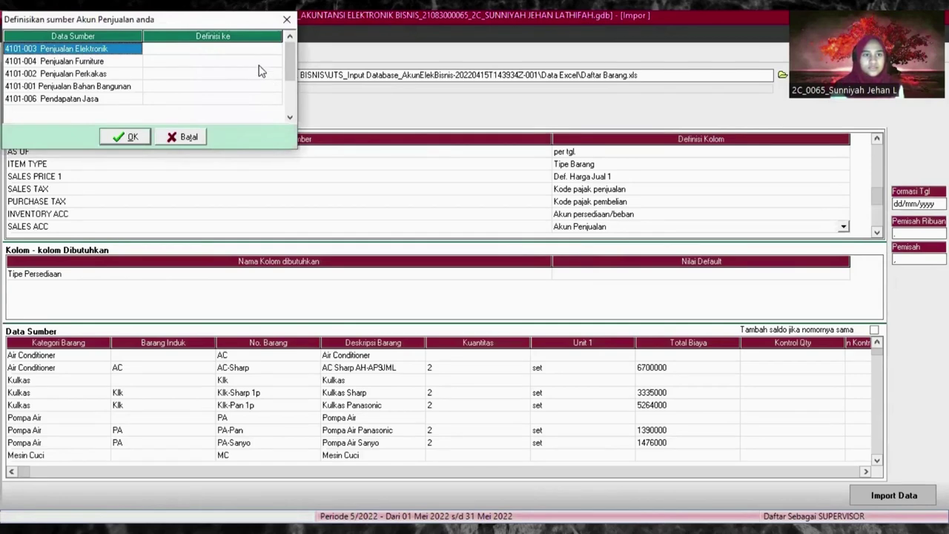
- Map the source account 4101-003 Penjualan Elektronik to the account 4101-003, Penjualan Elektronik
click(266, 49)
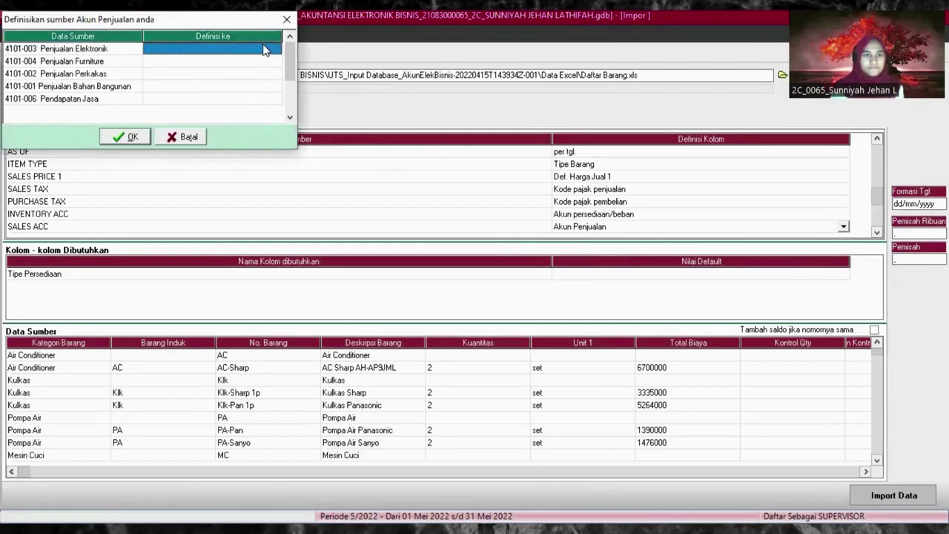
click(262, 49)
click(276, 50)
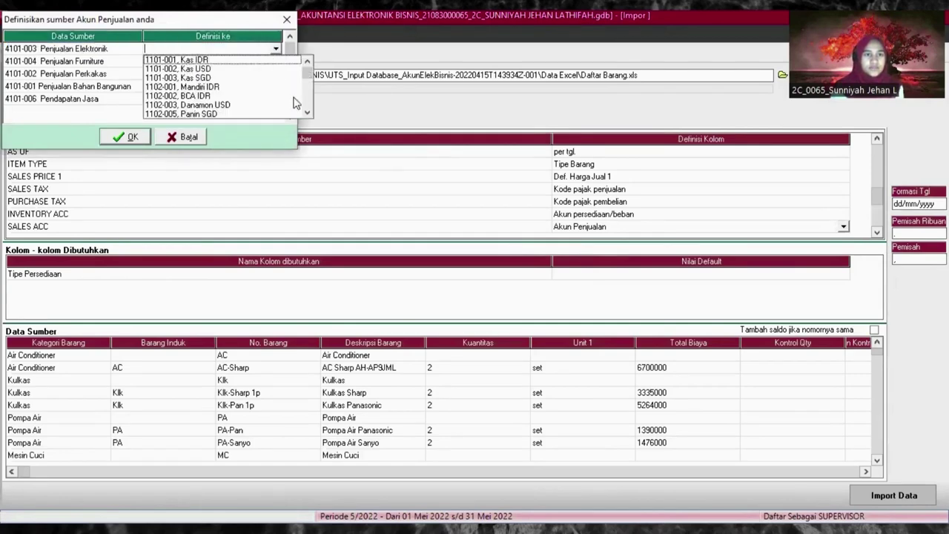
scroll(306, 115, down, 4)
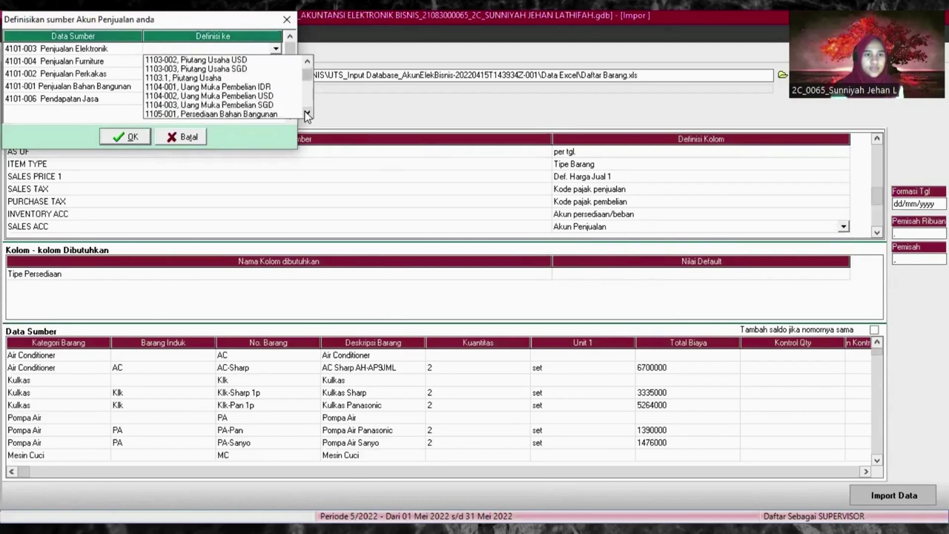
scroll(307, 115, down, 4)
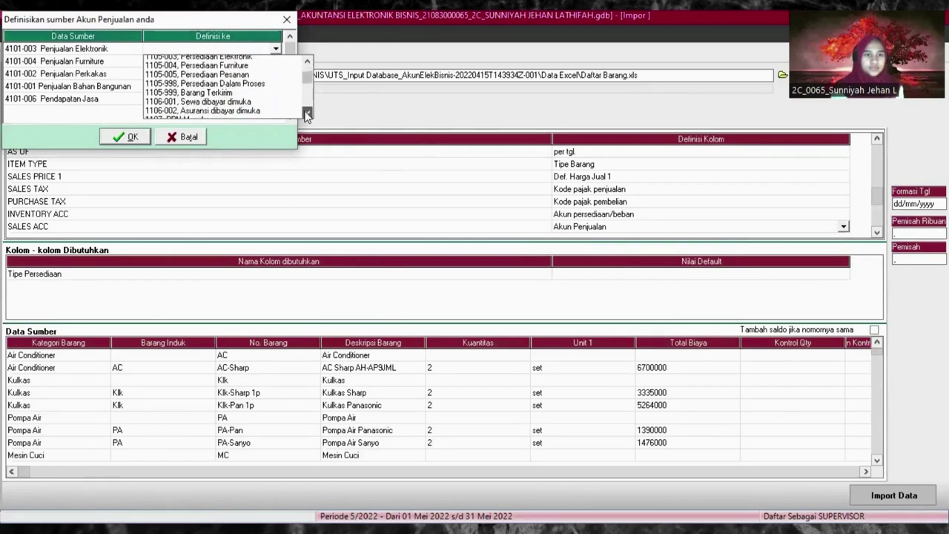
scroll(307, 115, down, 4)
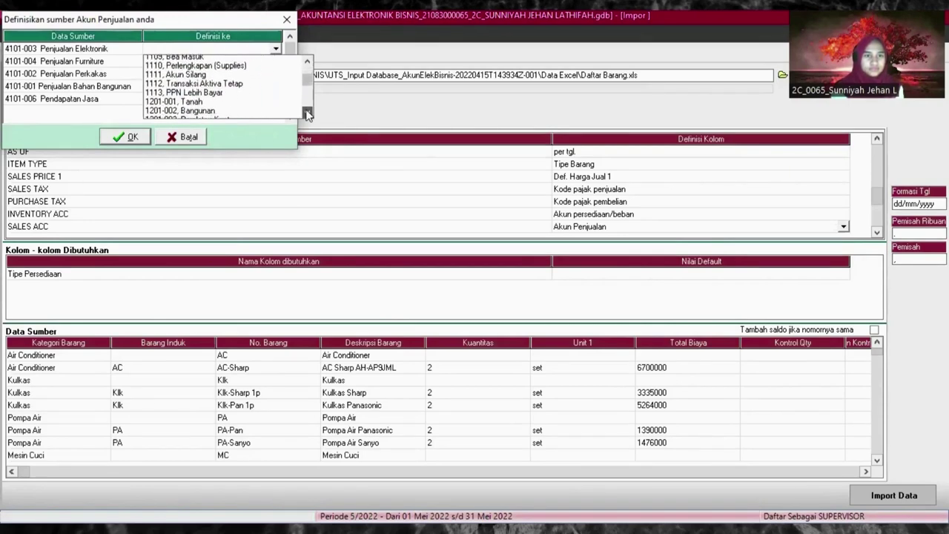
scroll(306, 112, down, 4)
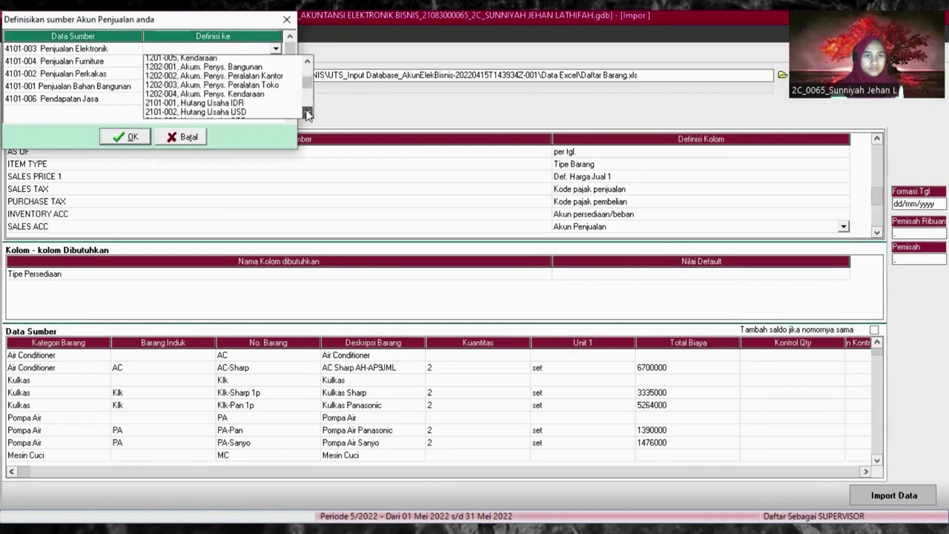
scroll(306, 113, down, 4)
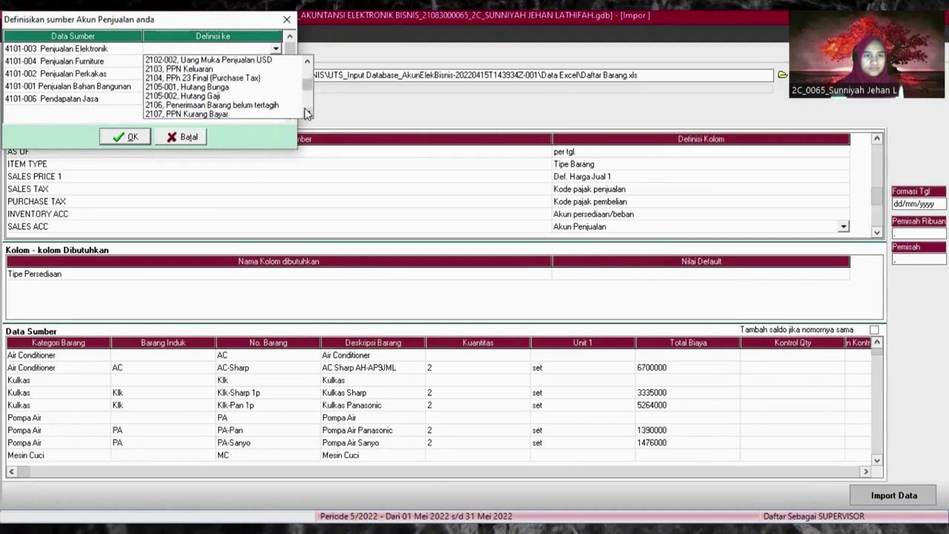
scroll(306, 112, down, 5)
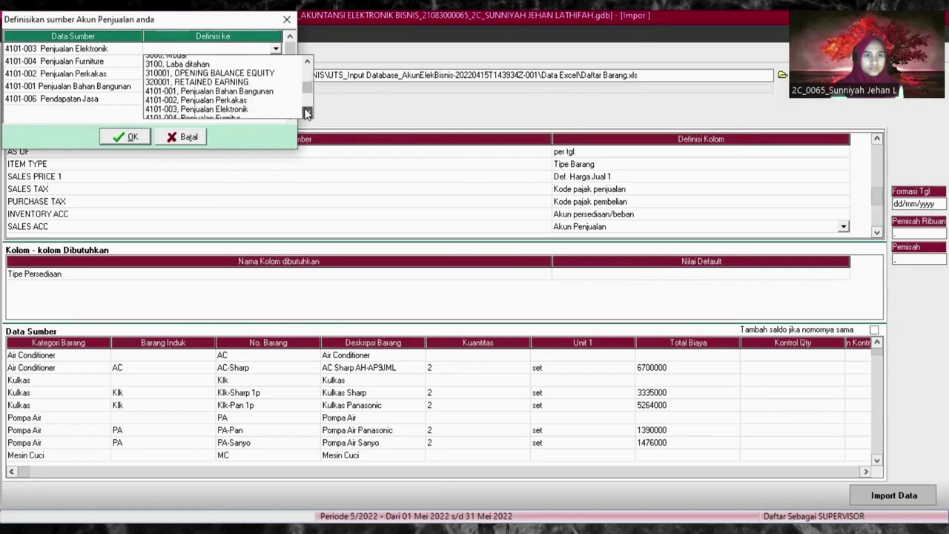
scroll(251, 80, down, 1)
click(247, 68)
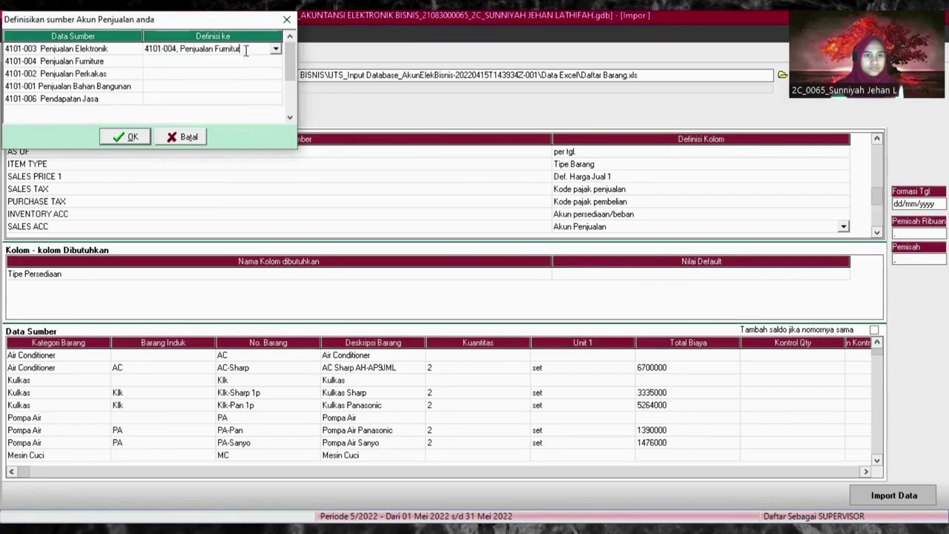
click(275, 52)
click(252, 109)
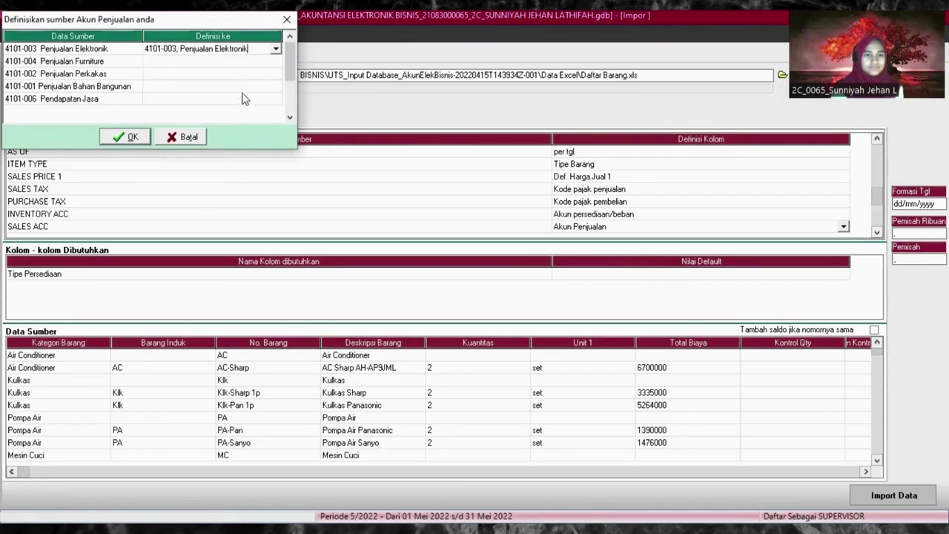
- Map the source account 4101-004 Penjualan Furniture to the account 4201-004, Retur Penjualan Furnitur
click(238, 62)
click(242, 61)
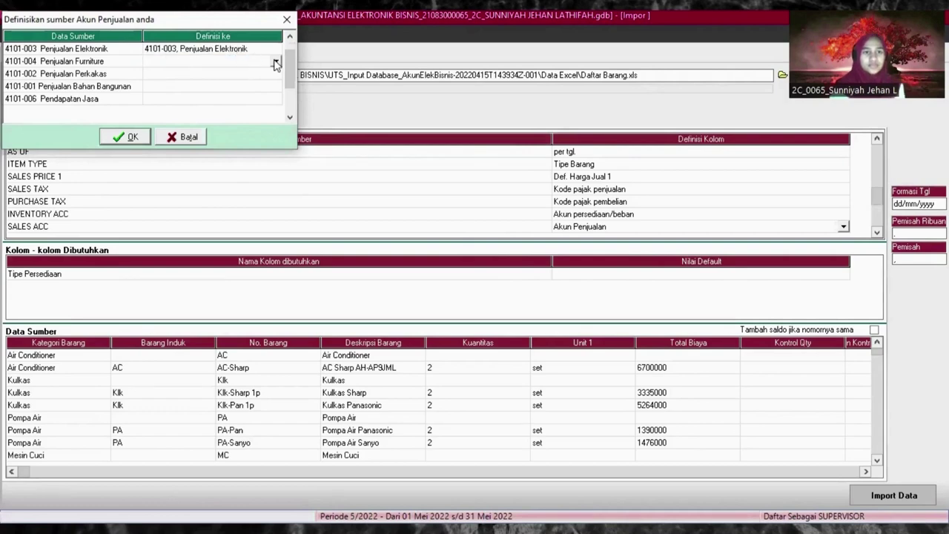
click(275, 62)
mouse_move(310, 90)
mouse_down()
mouse_move(312, 108)
mouse_move(311, 99)
mouse_up()
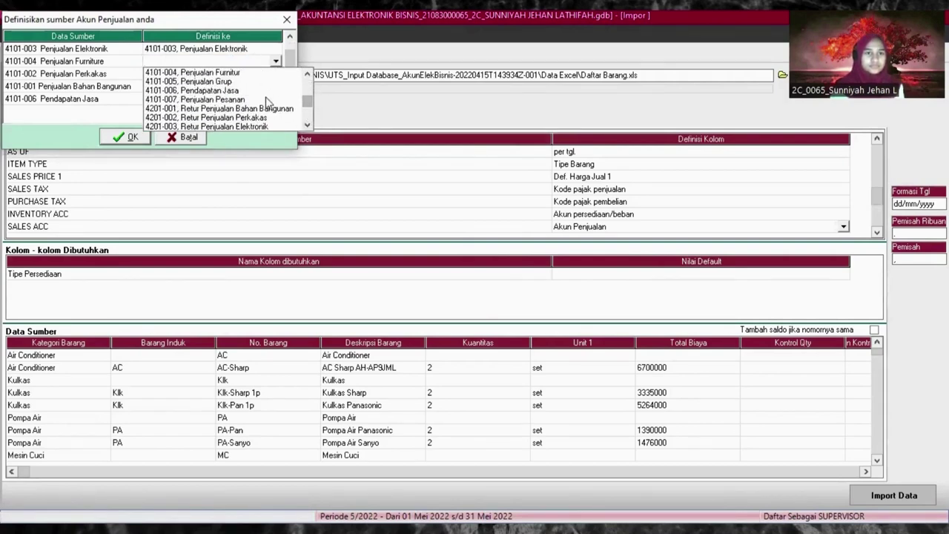
scroll(289, 122, down, 3)
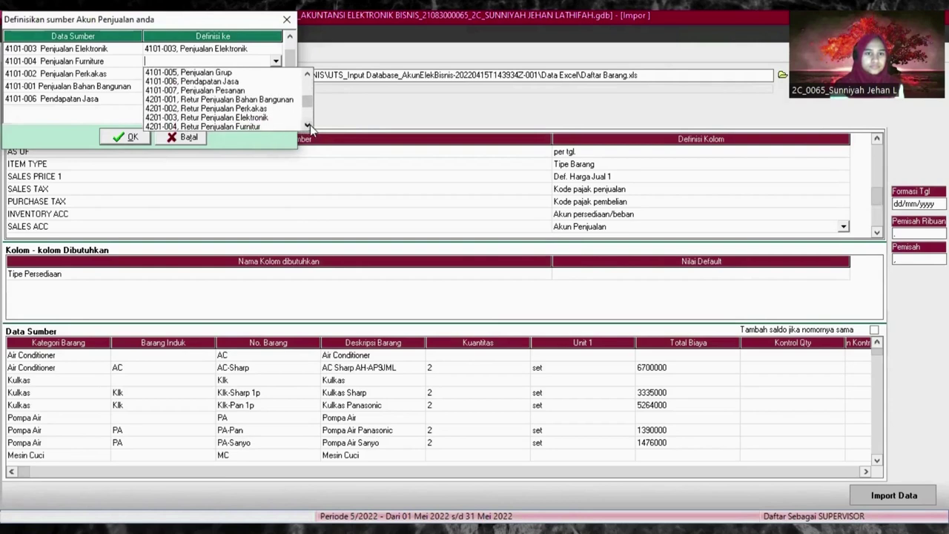
click(258, 110)
- Map the source account 4101-002 Penjualan Perkakas to the account 4201-002, Retur Penjualan Perkakas
click(252, 74)
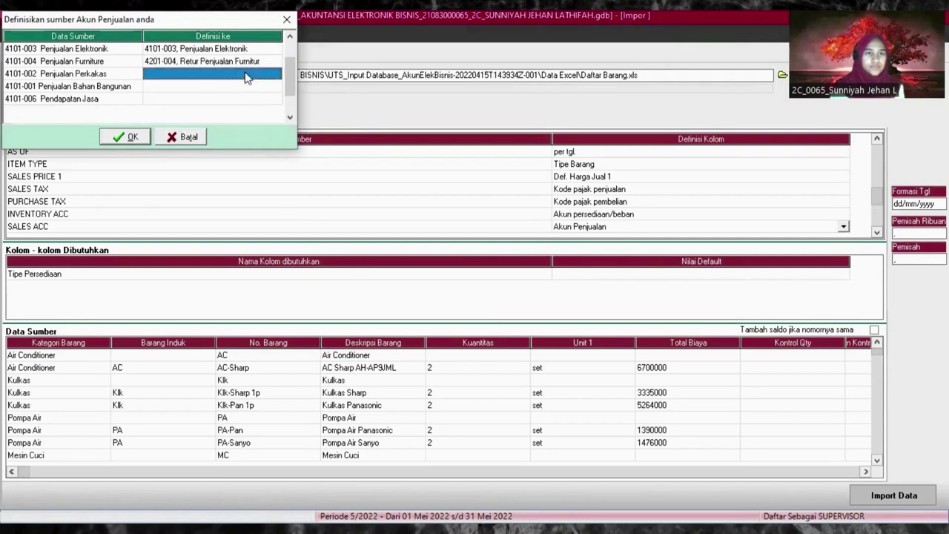
click(271, 74)
click(275, 74)
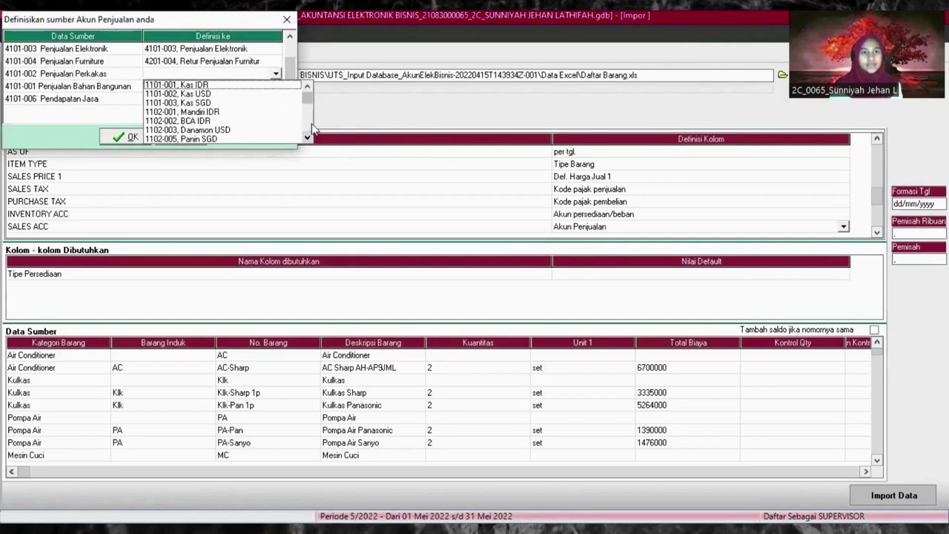
scroll(310, 111, down, 2)
drag(310, 106, 309, 121)
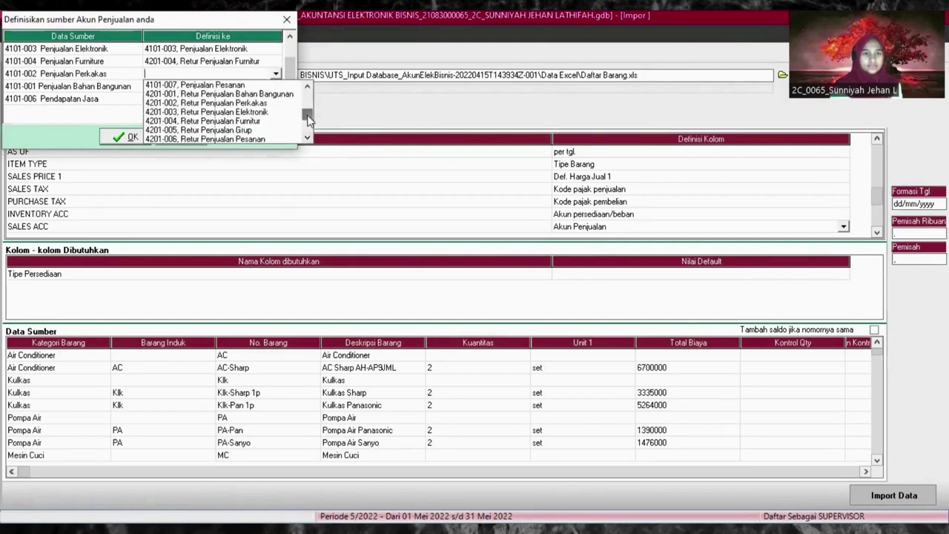
click(308, 140)
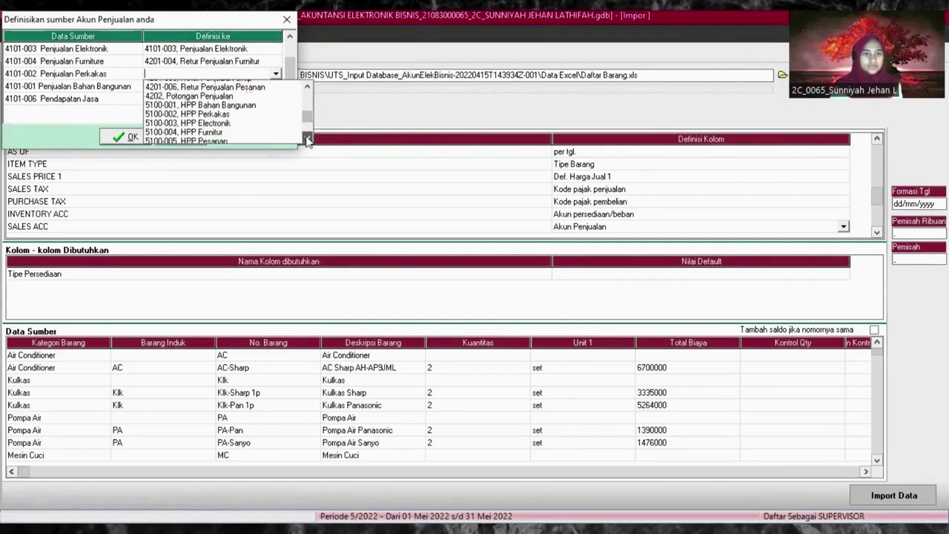
click(307, 141)
click(307, 140)
click(308, 89)
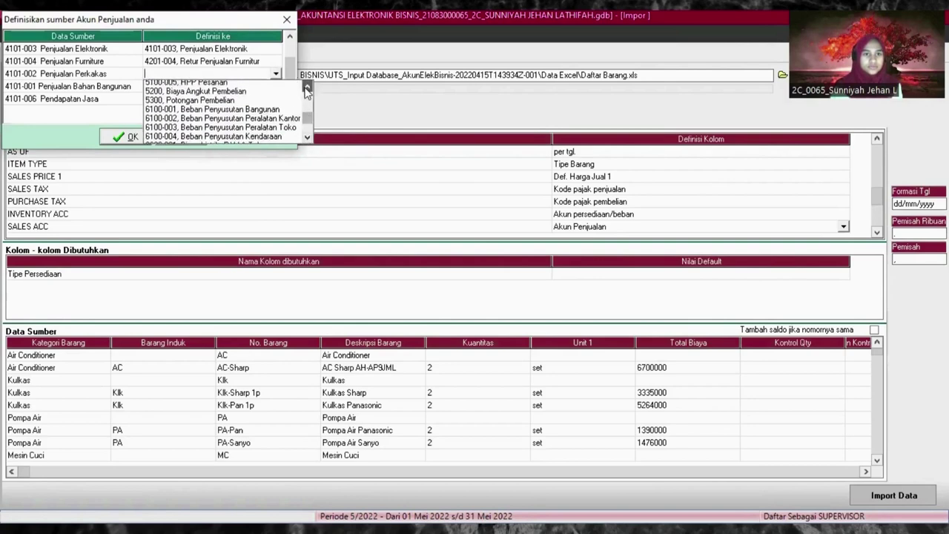
click(307, 89)
click(307, 89)
click(307, 89)
click(307, 89)
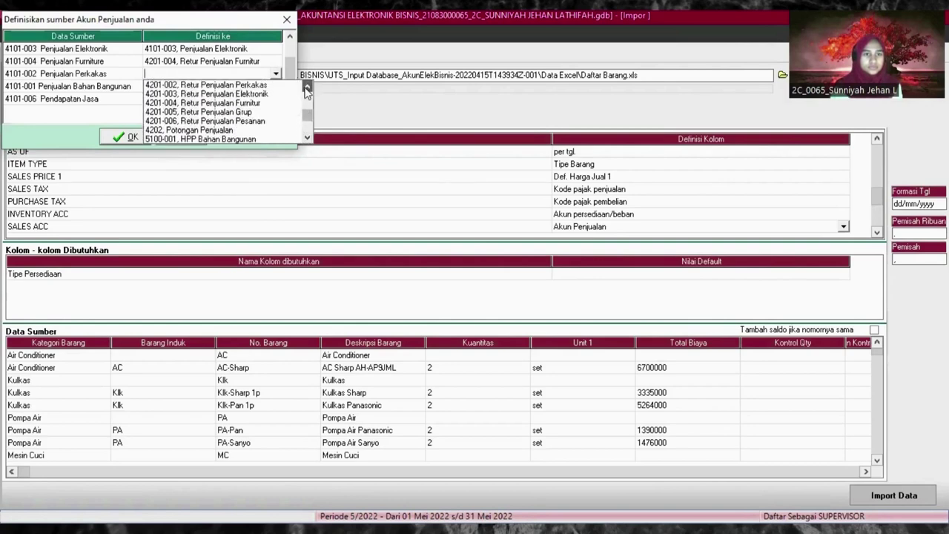
scroll(308, 89, up, 2)
click(278, 132)
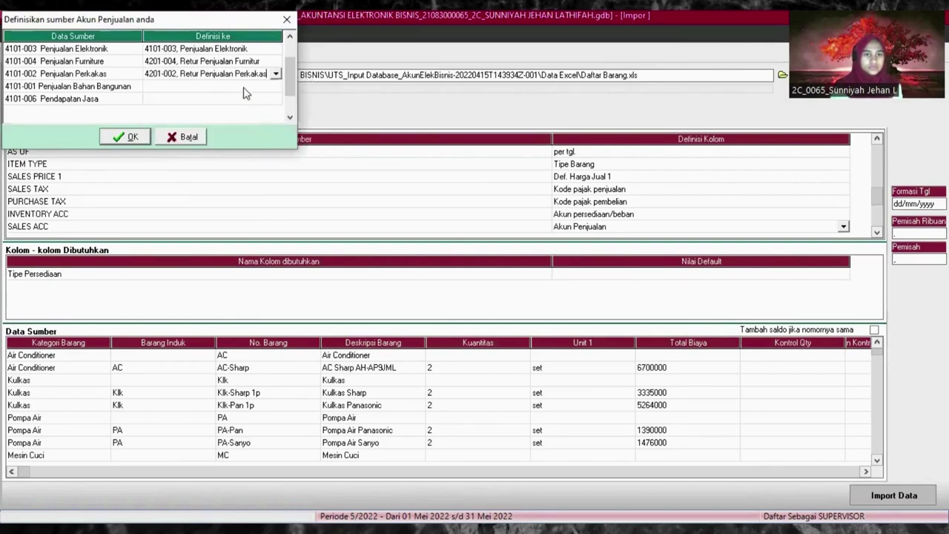
- Map the source account 4101-001 Penjualan Bahan Bangunan to the account 4101-001, Penjualan Bahan Bangunan
click(239, 88)
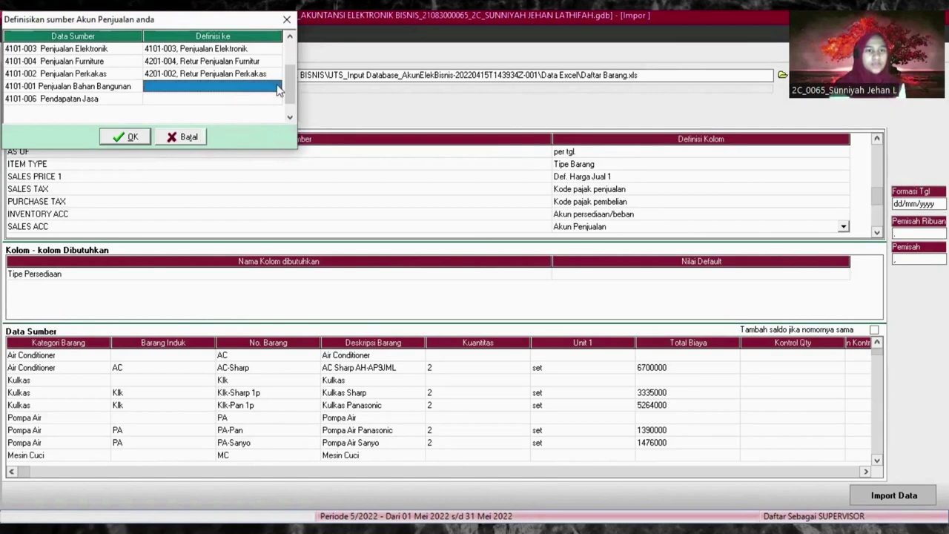
click(276, 85)
click(277, 87)
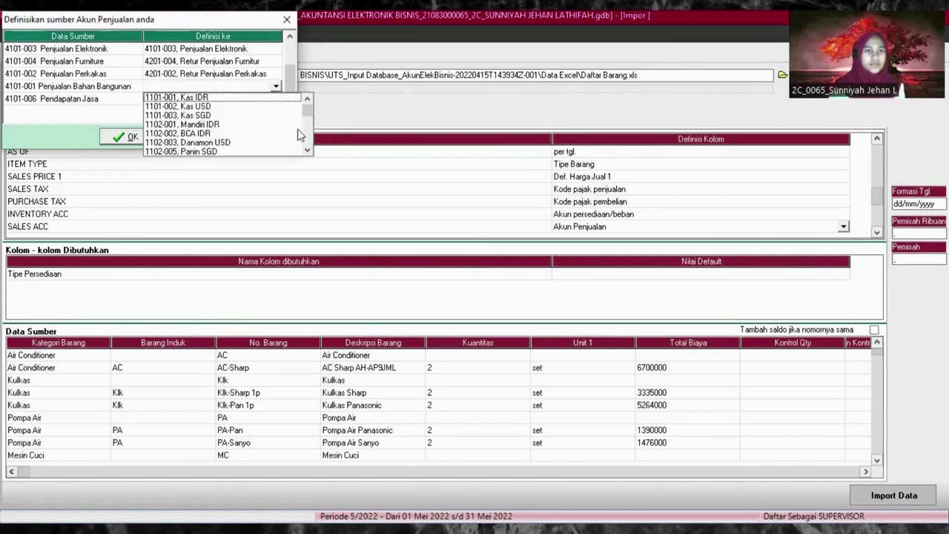
click(307, 151)
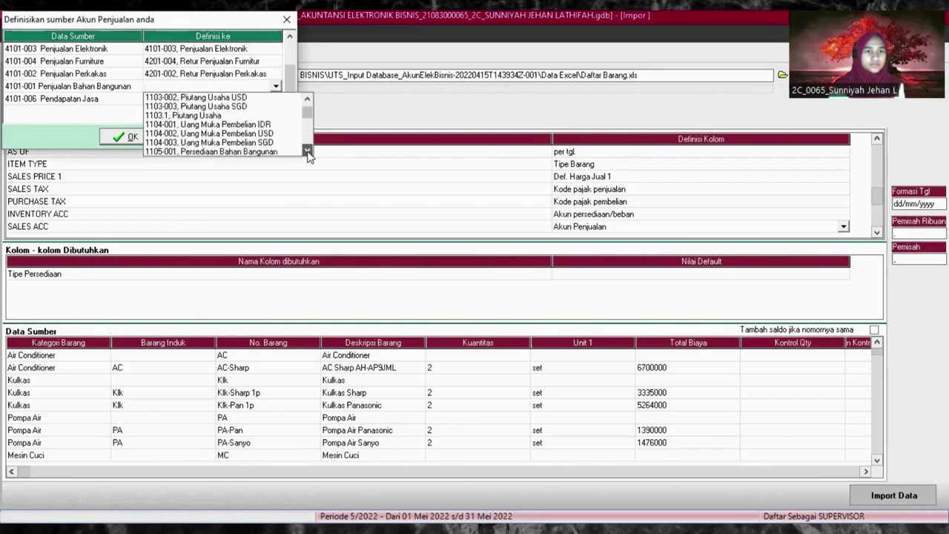
drag(307, 151, 308, 151)
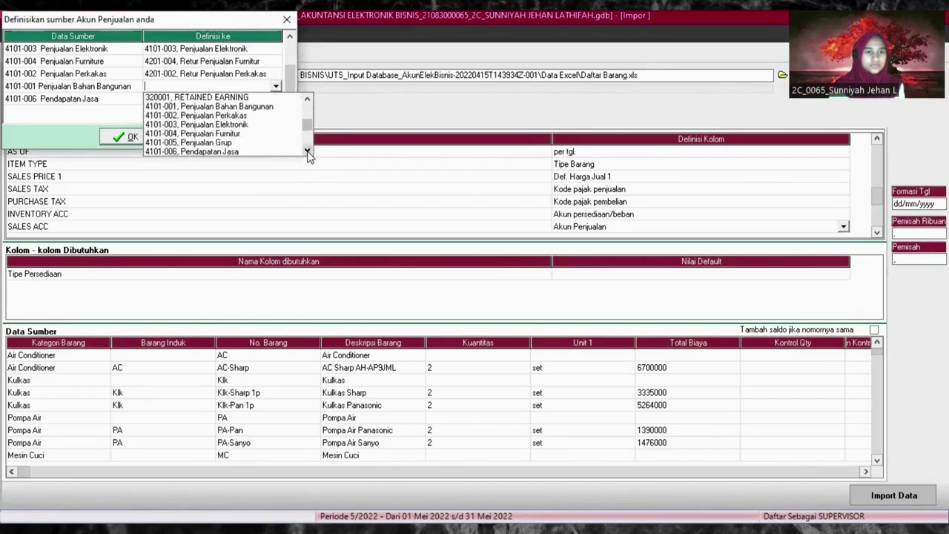
click(238, 112)
- Map the source account 4101-006 Pendapatan Jasa to the account 4101-006, Pendapatan Jasa
click(252, 99)
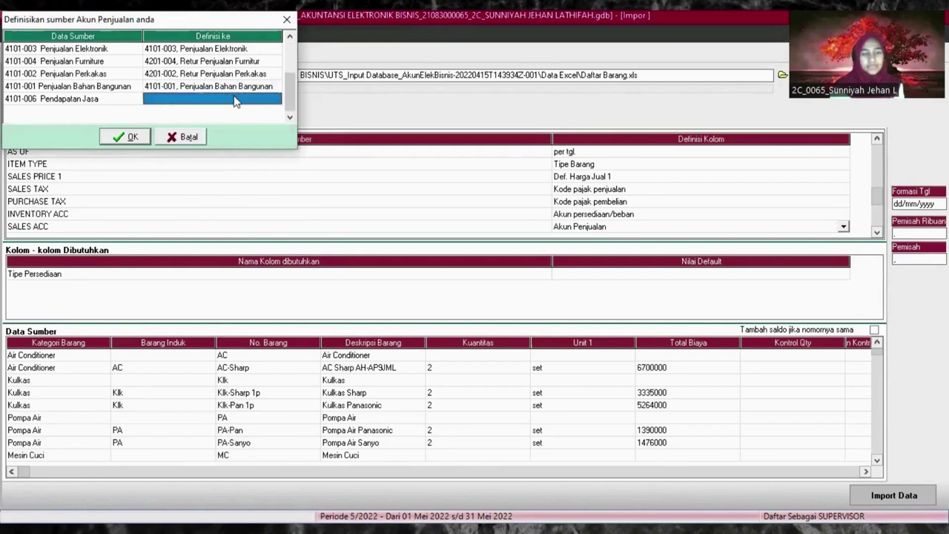
click(277, 100)
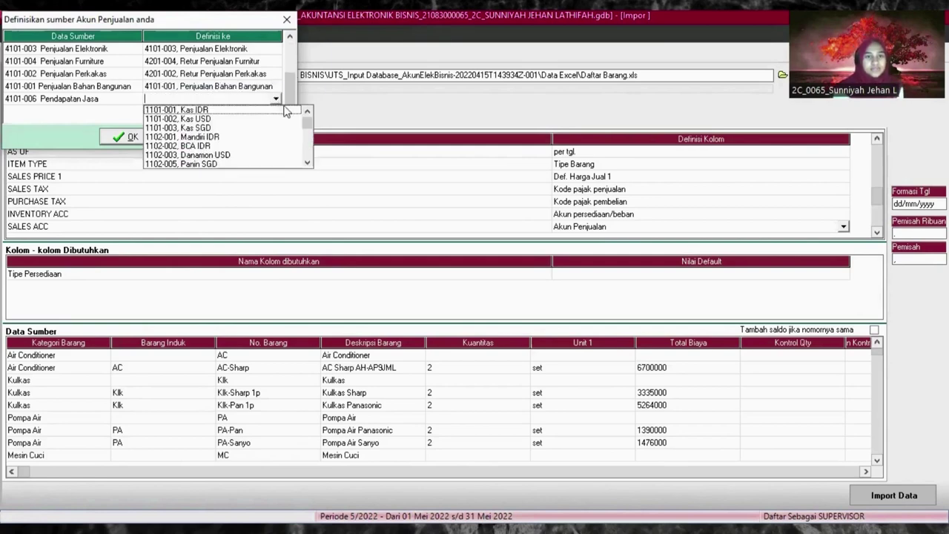
click(308, 164)
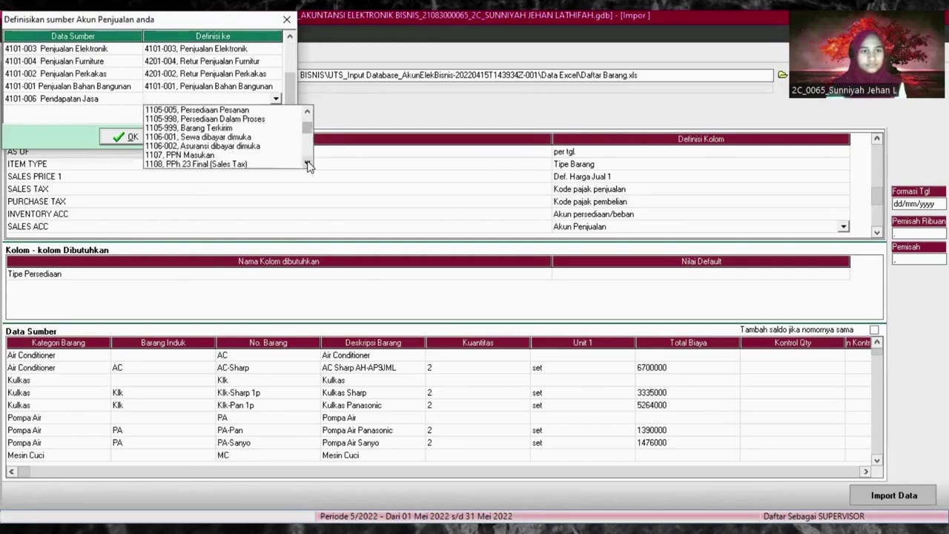
click(308, 164)
click(308, 165)
click(307, 164)
click(307, 165)
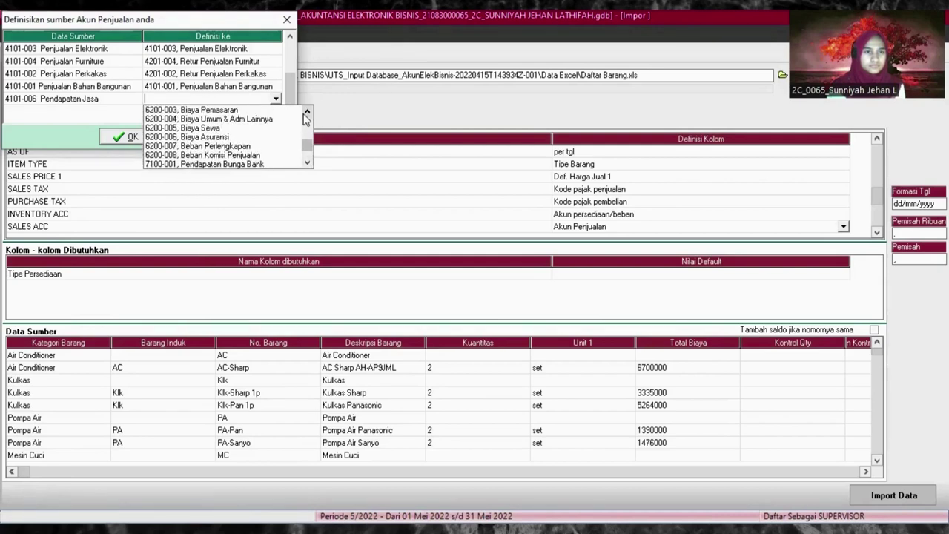
click(306, 111)
click(306, 111)
click(306, 111)
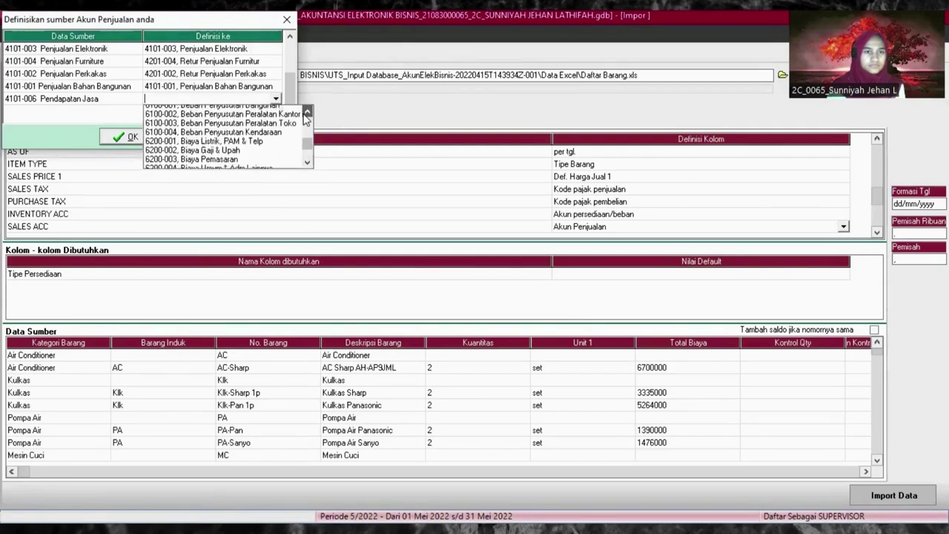
click(306, 111)
click(306, 112)
click(306, 111)
click(306, 111)
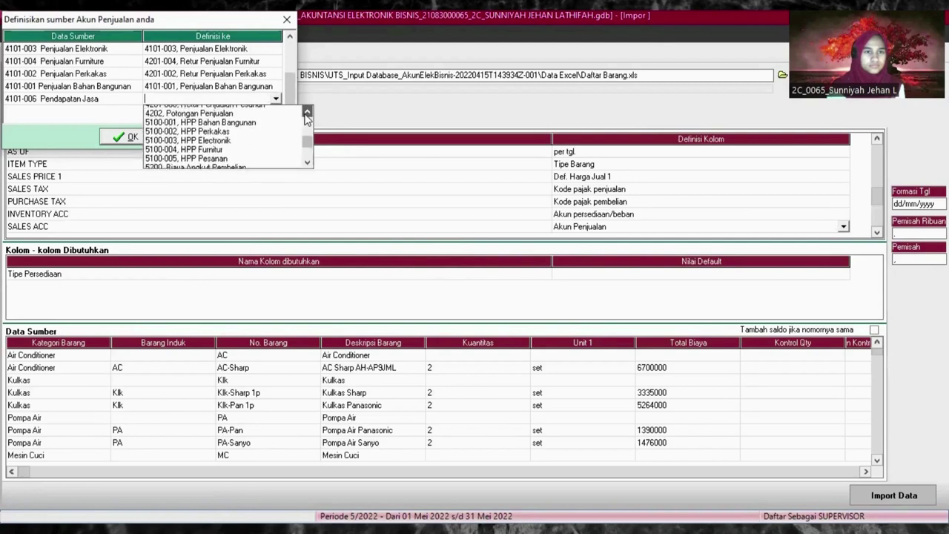
click(306, 111)
click(306, 111)
click(307, 111)
click(306, 111)
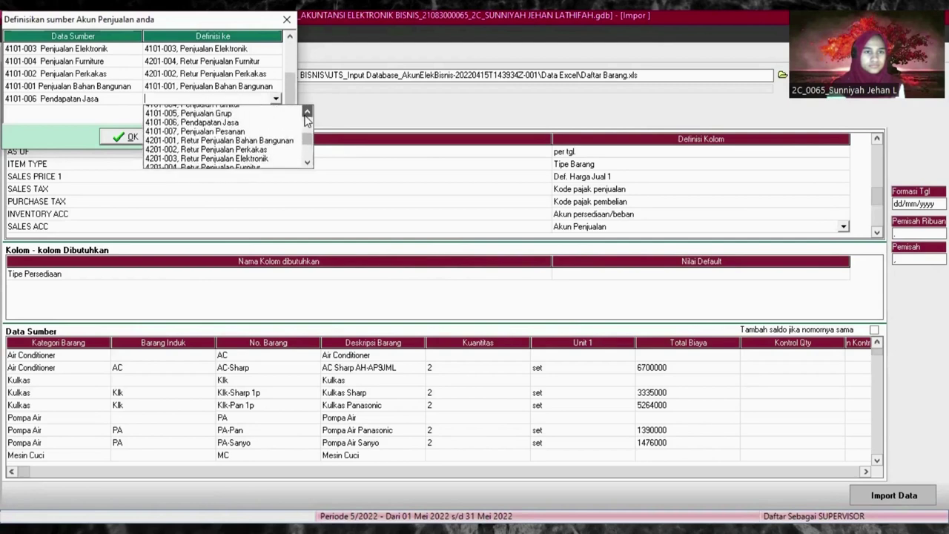
click(306, 111)
click(306, 111)
click(230, 155)
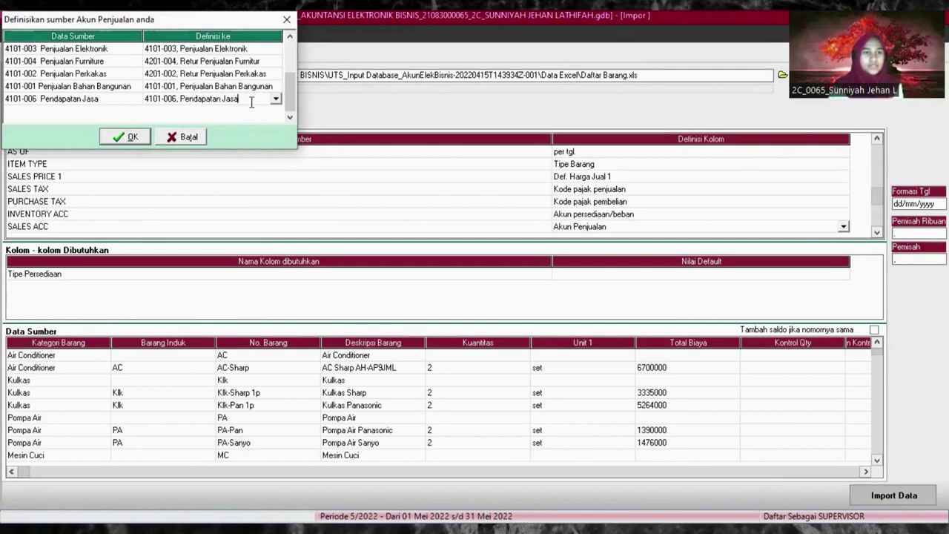
- Map the source account 4101-004 Penjualan Furniture to 4101-004, Penjualan Furnitur in the sales account definitions
click(270, 62)
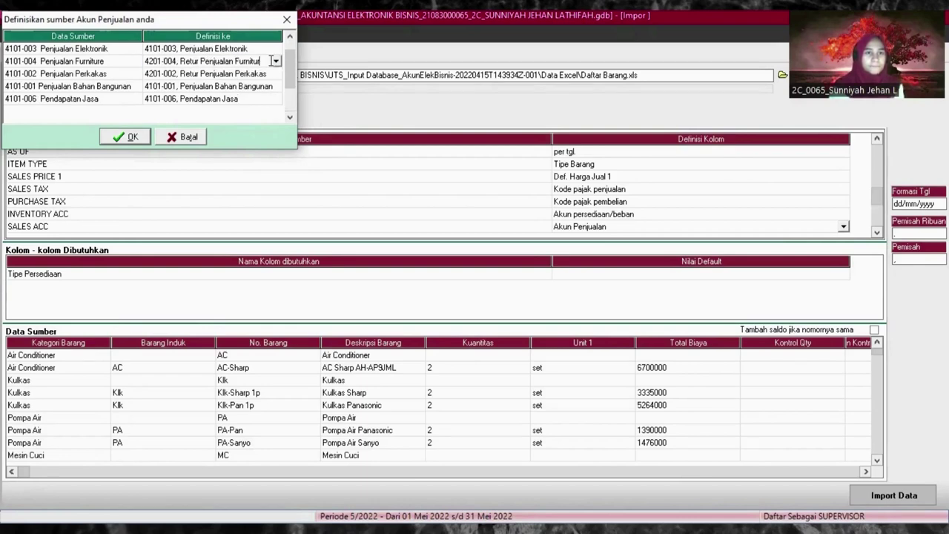
click(275, 62)
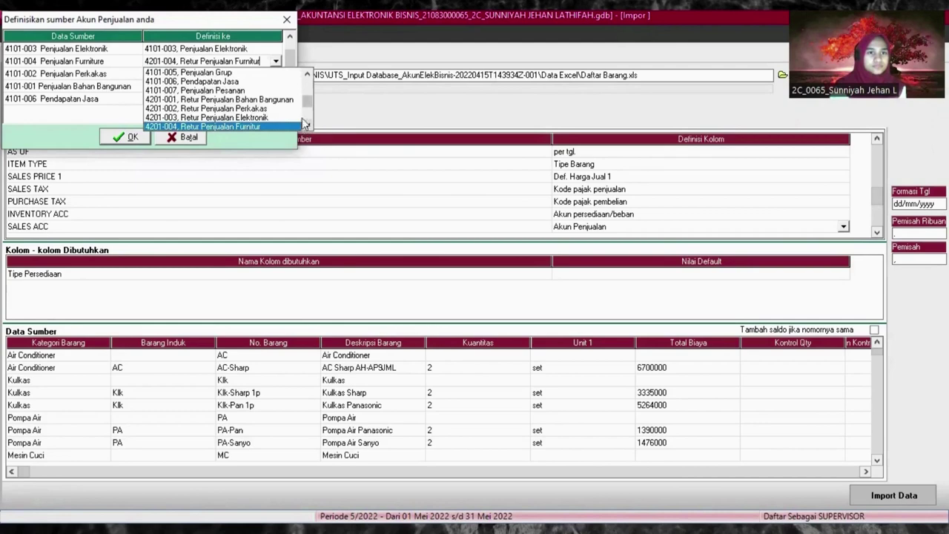
click(307, 75)
click(307, 75)
click(306, 75)
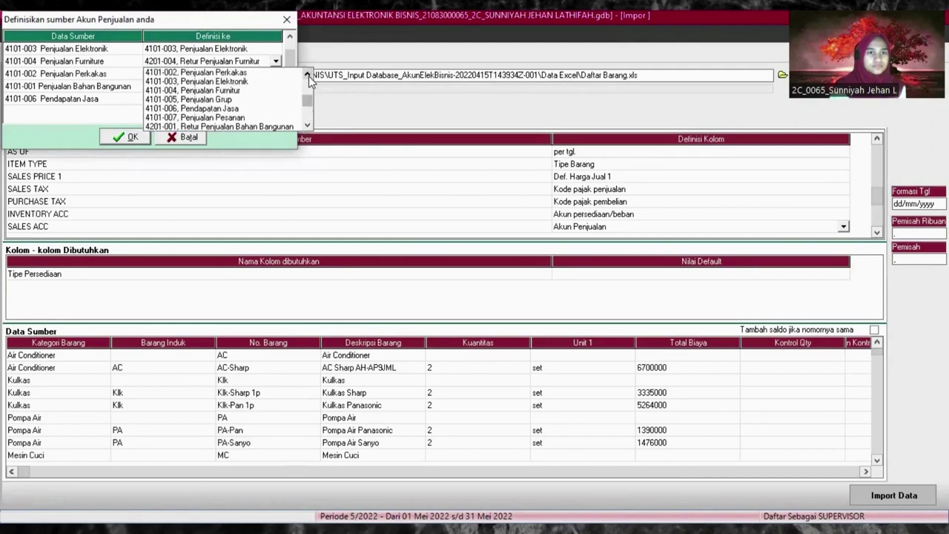
click(306, 74)
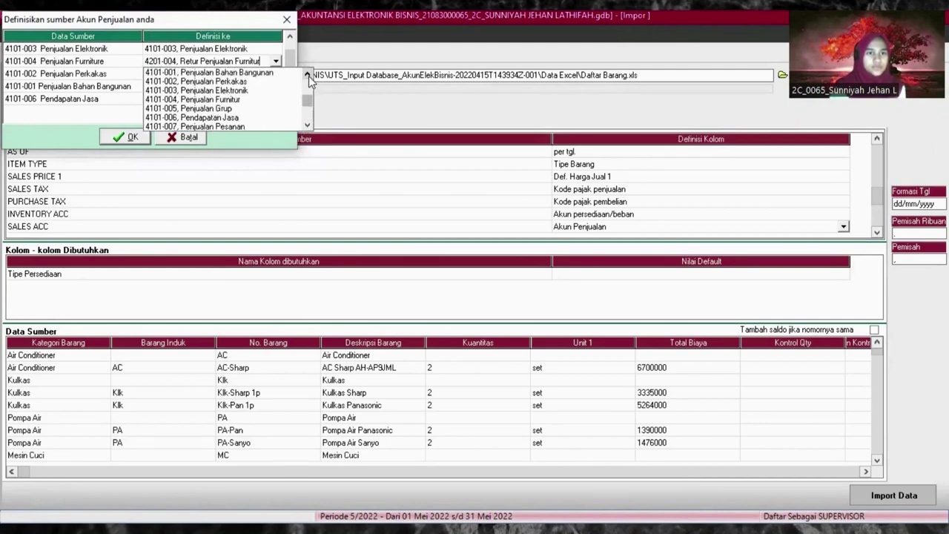
click(237, 100)
- Map the source account 4101-002 Penjualan Perkakas to 4101-002, Penjualan Perkakas and accept the sales account definitions
click(247, 74)
click(247, 75)
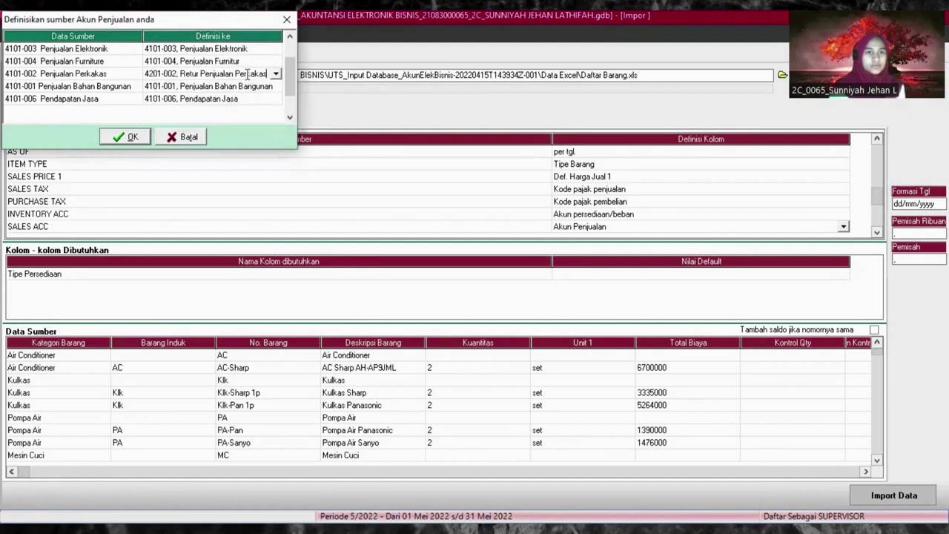
click(275, 74)
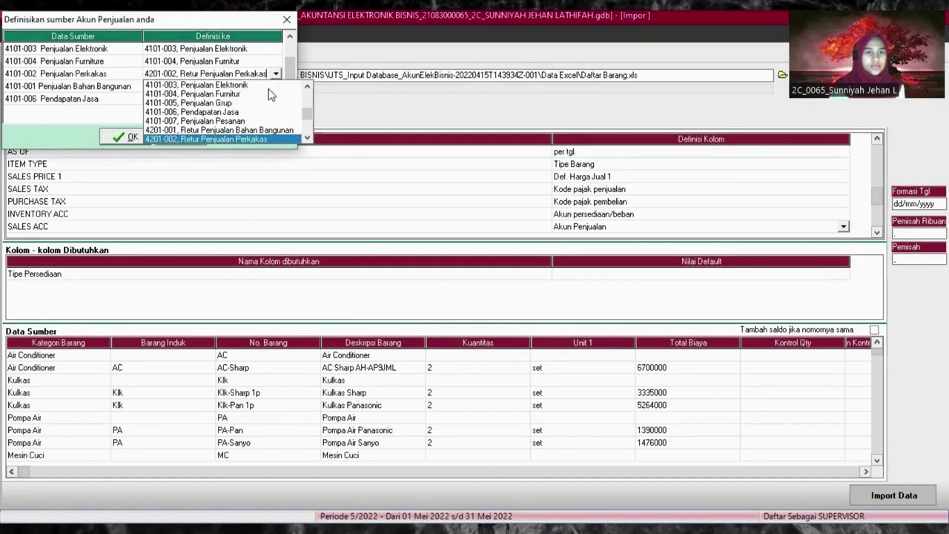
scroll(304, 89, up, 3)
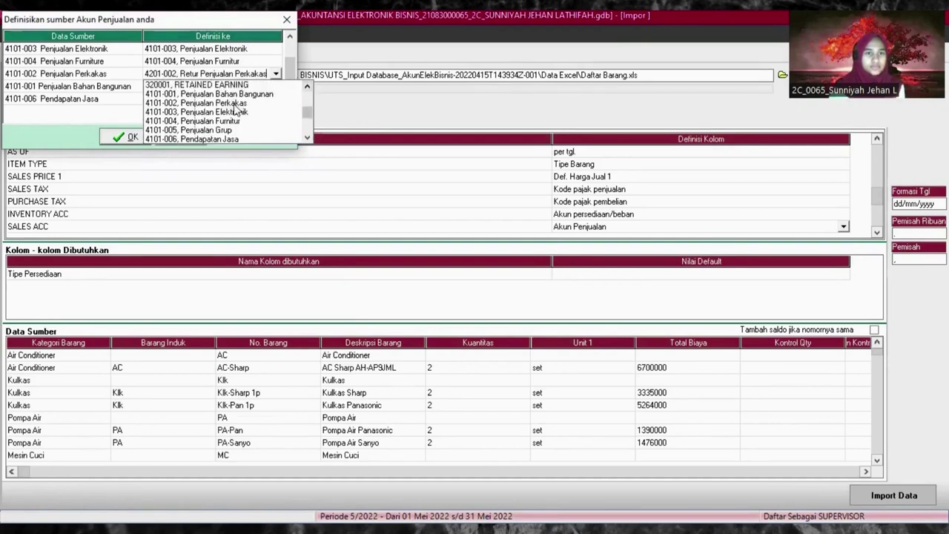
click(234, 108)
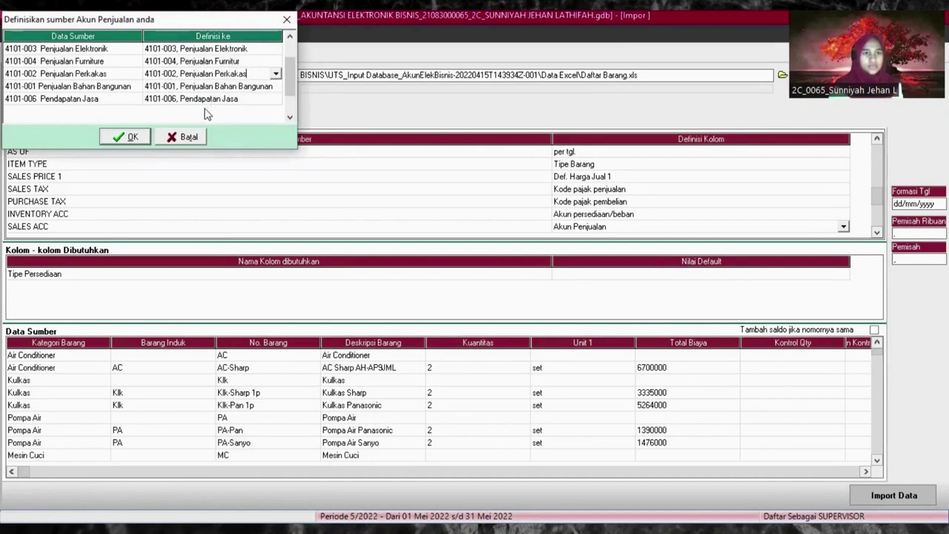
click(122, 136)
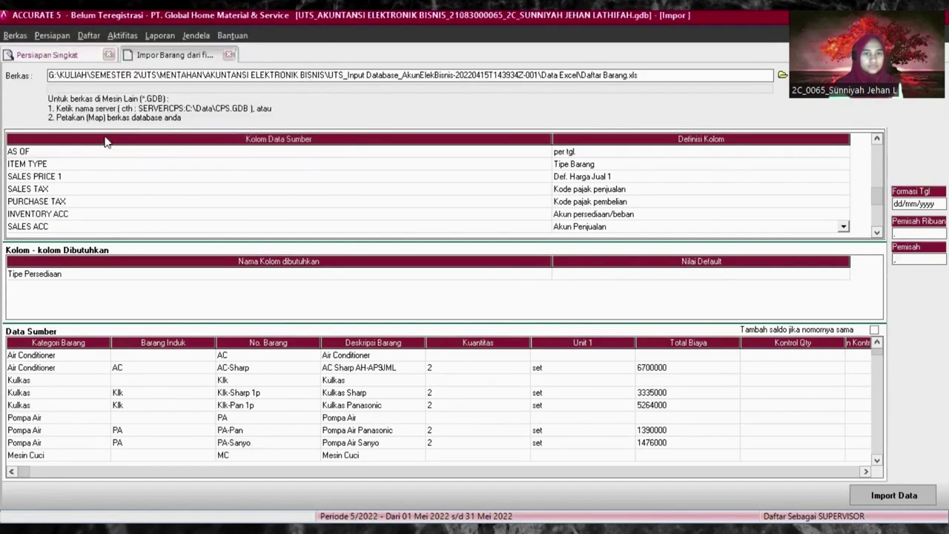
- Redefine the SALES ACC column as Akun Penjualan and accept its account definitions
click(843, 227)
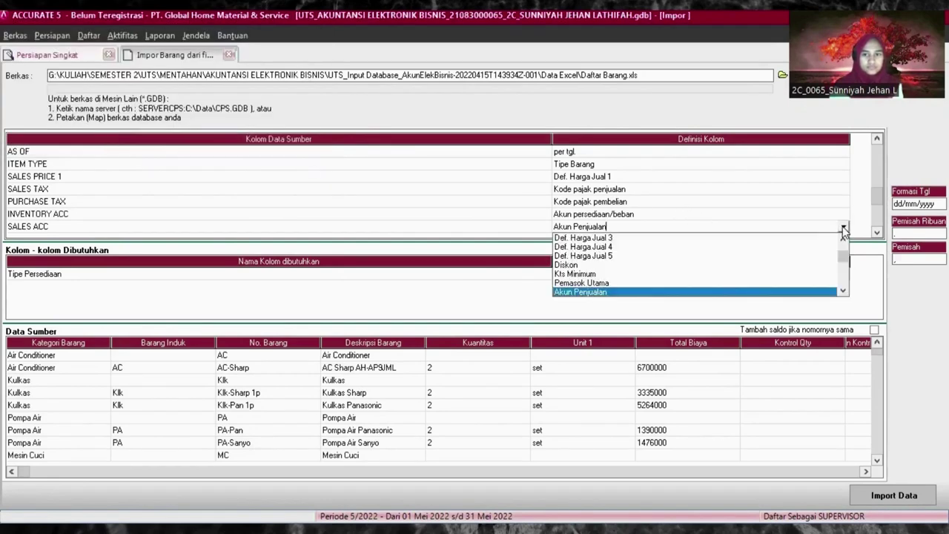
click(881, 199)
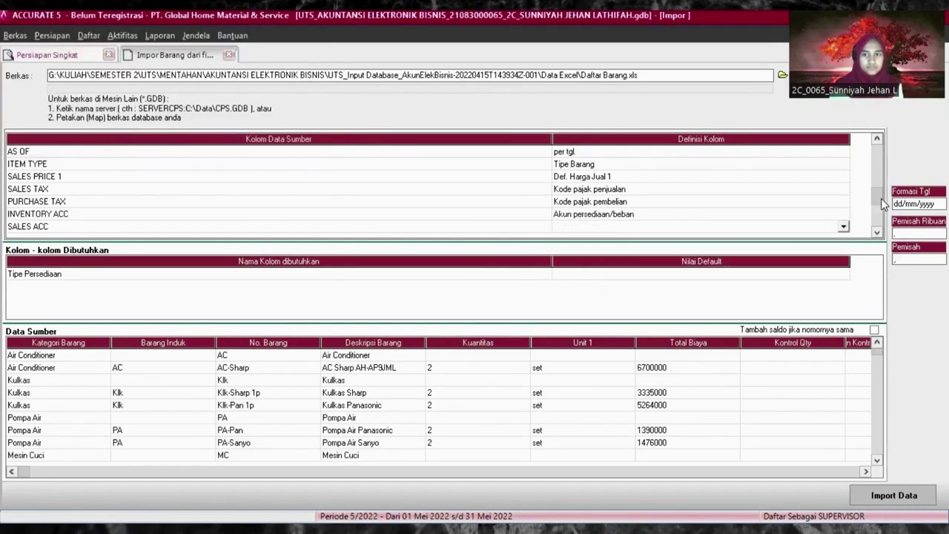
click(843, 228)
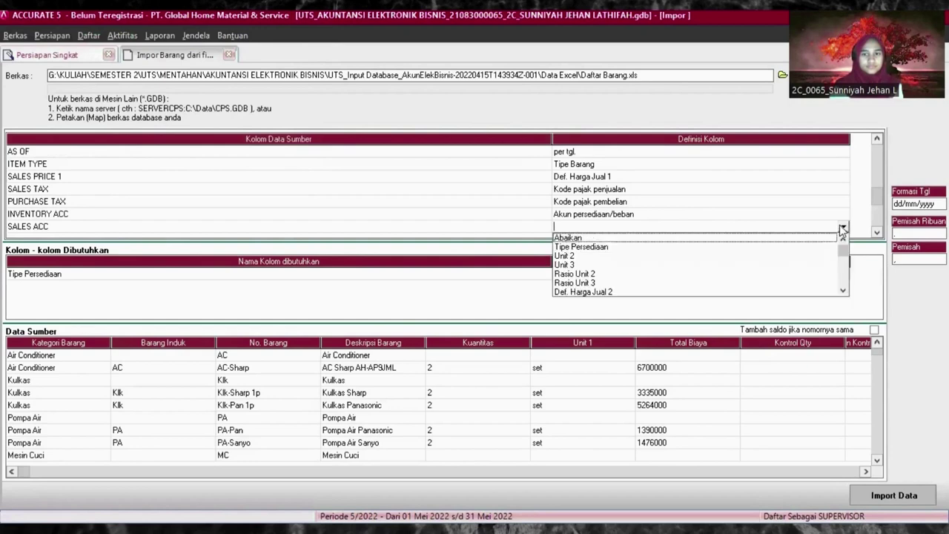
click(843, 291)
drag(843, 292, 845, 295)
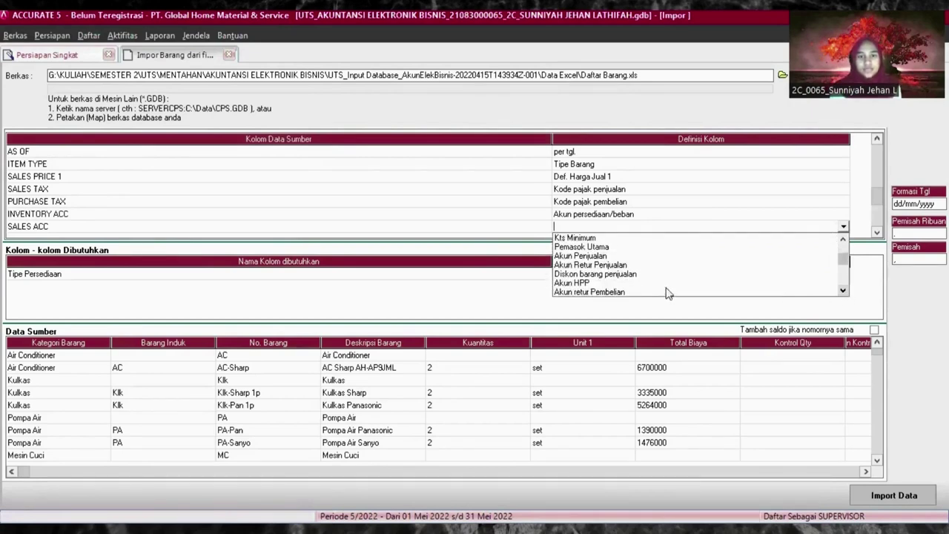
click(593, 257)
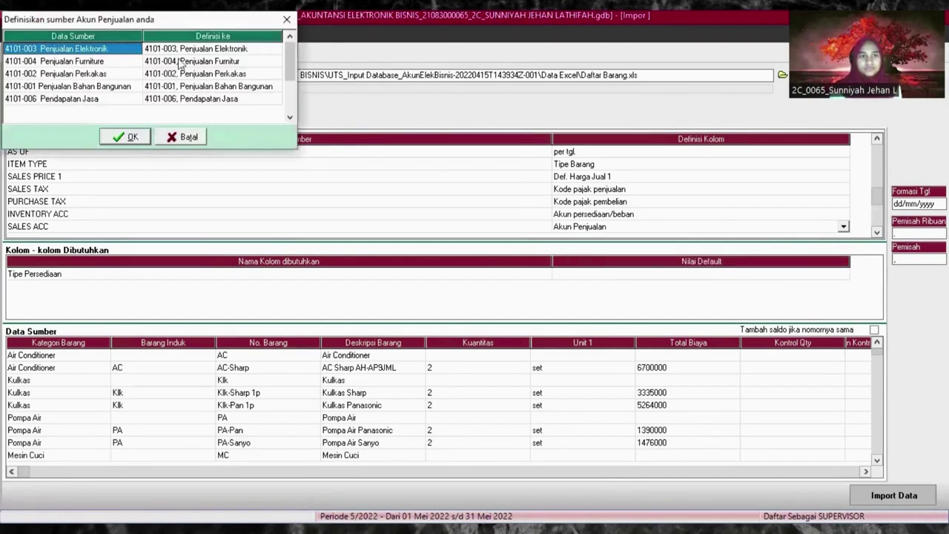
click(132, 138)
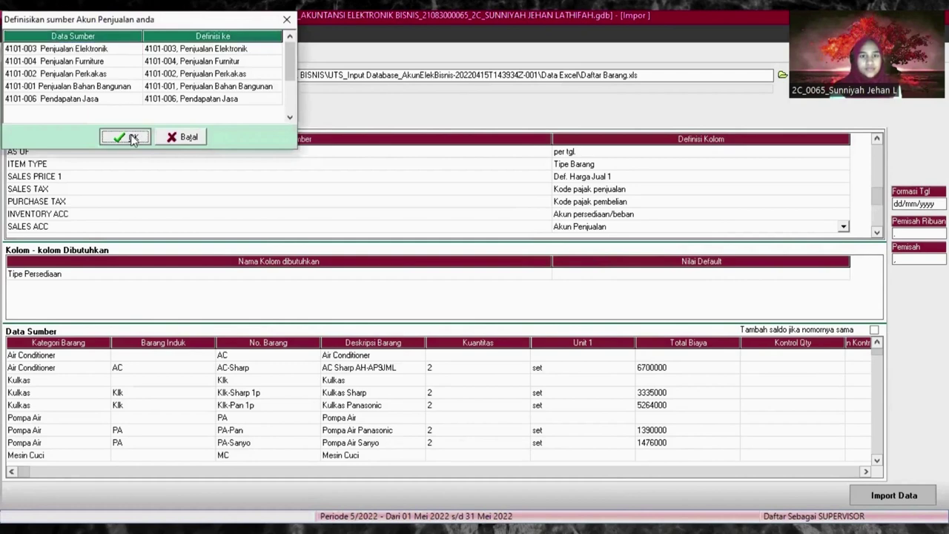
- Define the SALES RETURN ACC source column as Akun Retur Penjualan
click(876, 232)
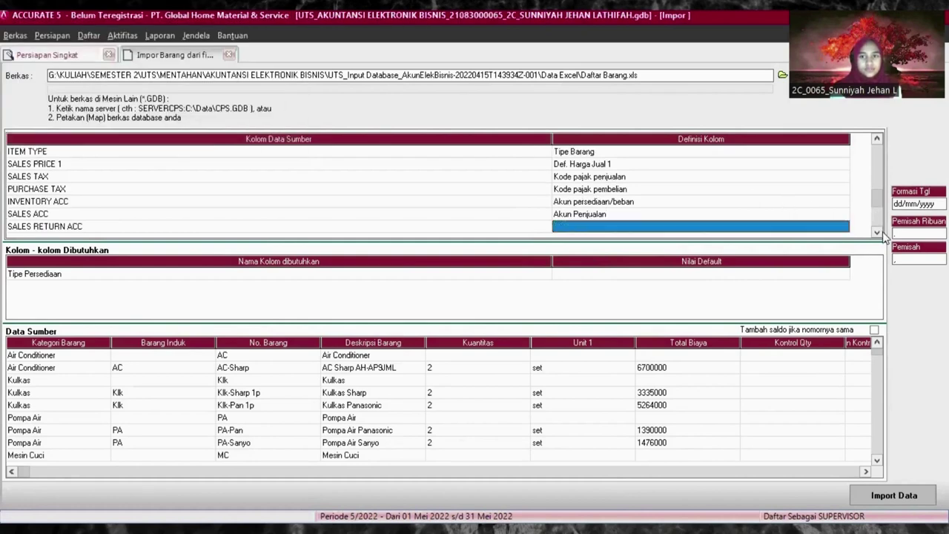
click(590, 226)
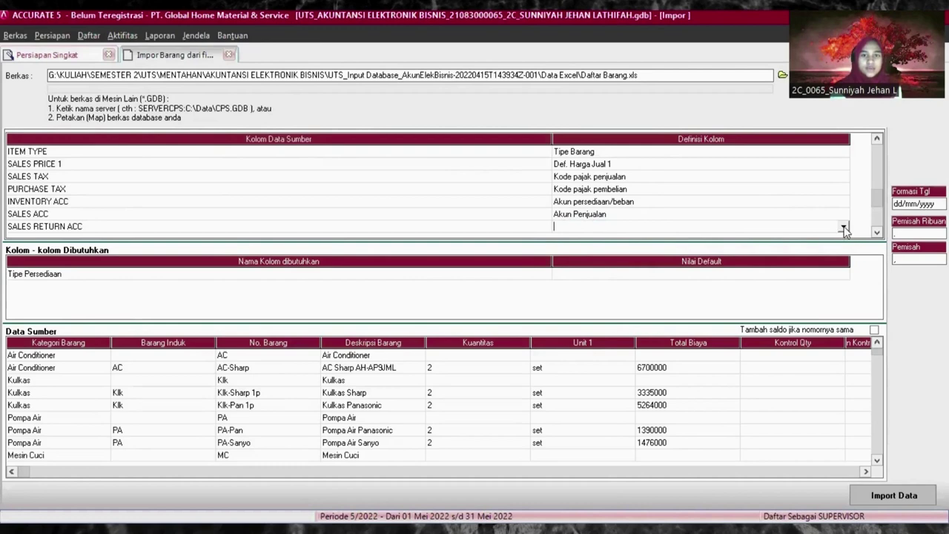
click(843, 227)
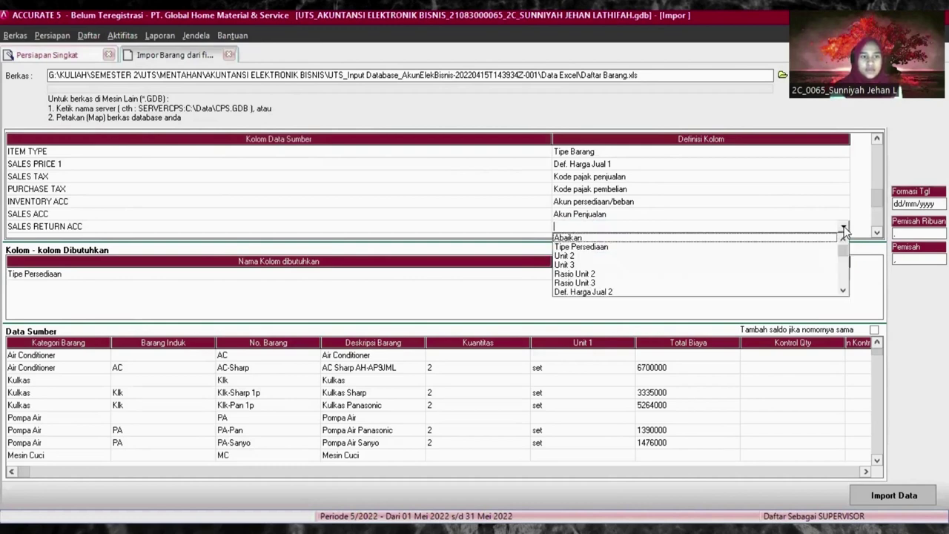
click(843, 290)
click(850, 298)
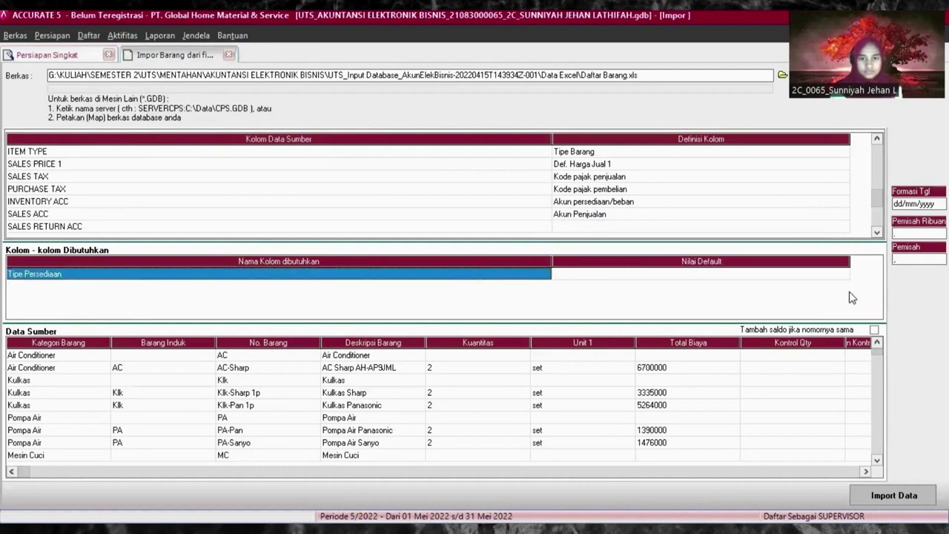
click(802, 227)
click(843, 227)
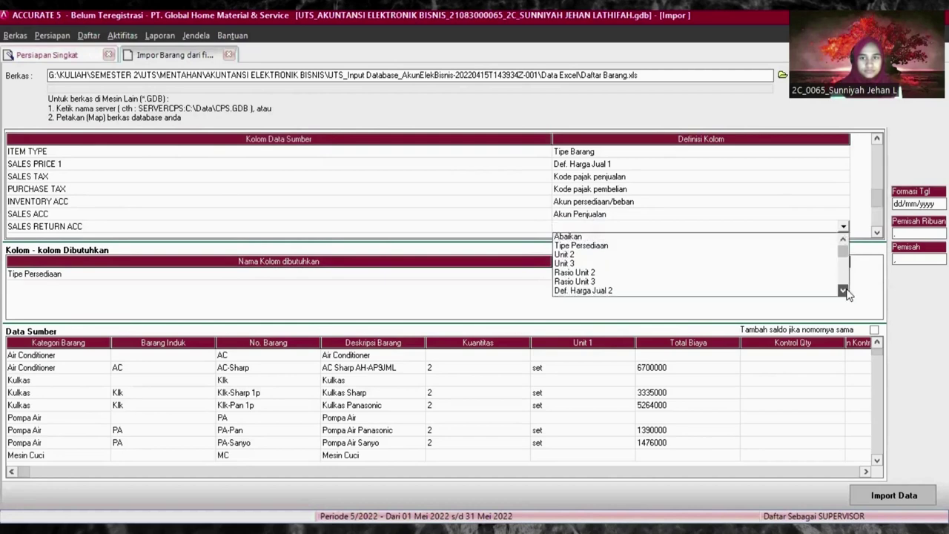
click(842, 290)
click(843, 290)
click(842, 290)
click(842, 290)
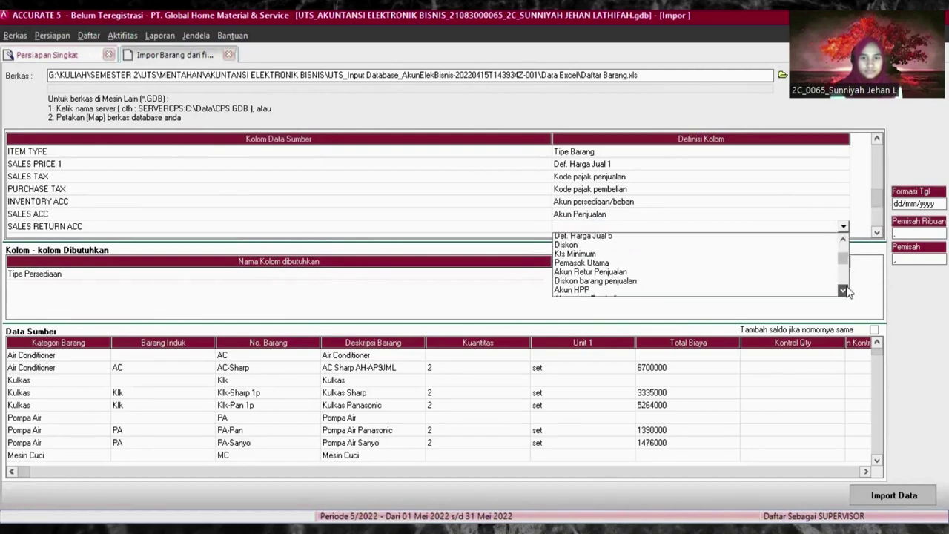
click(842, 290)
click(618, 267)
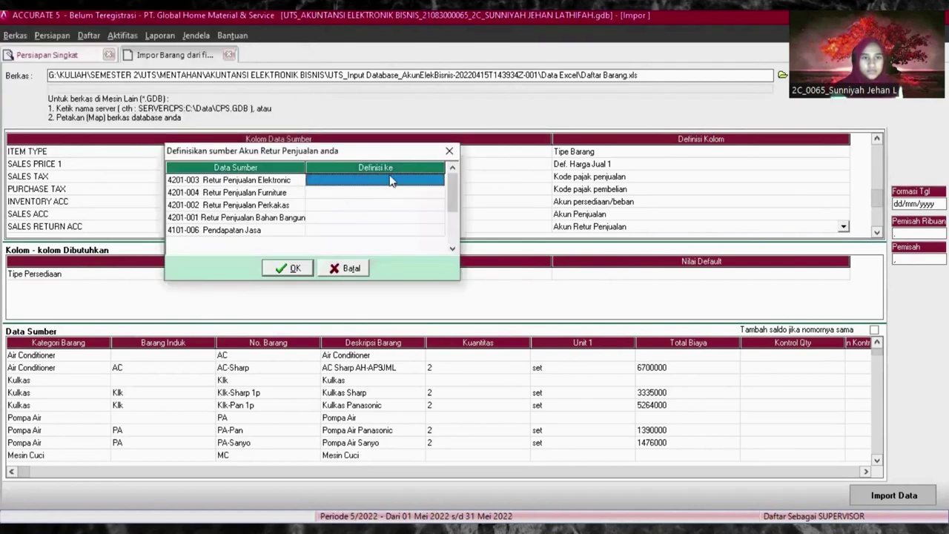
- Map the source account 4201-003 Retur Penjualan Elektronic to 4201-003, Retur Penjualan Elektronik in the sales return definitions
click(394, 181)
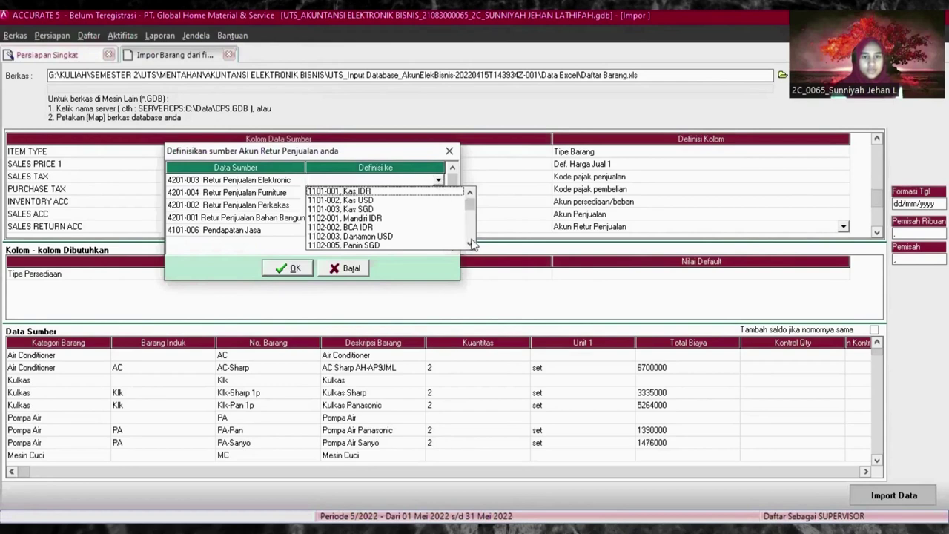
click(469, 244)
click(469, 244)
click(469, 243)
click(469, 243)
click(469, 244)
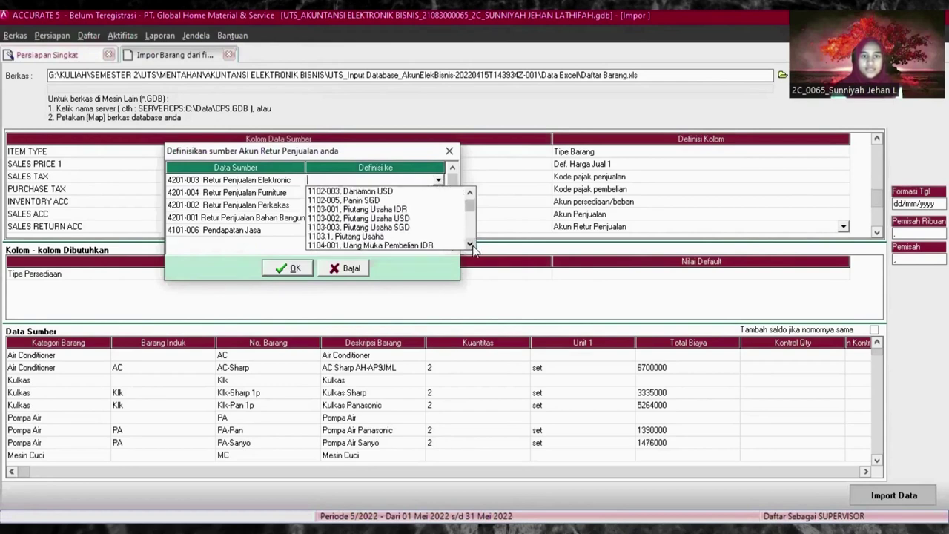
click(469, 244)
click(469, 244)
click(469, 244)
click(469, 243)
click(469, 244)
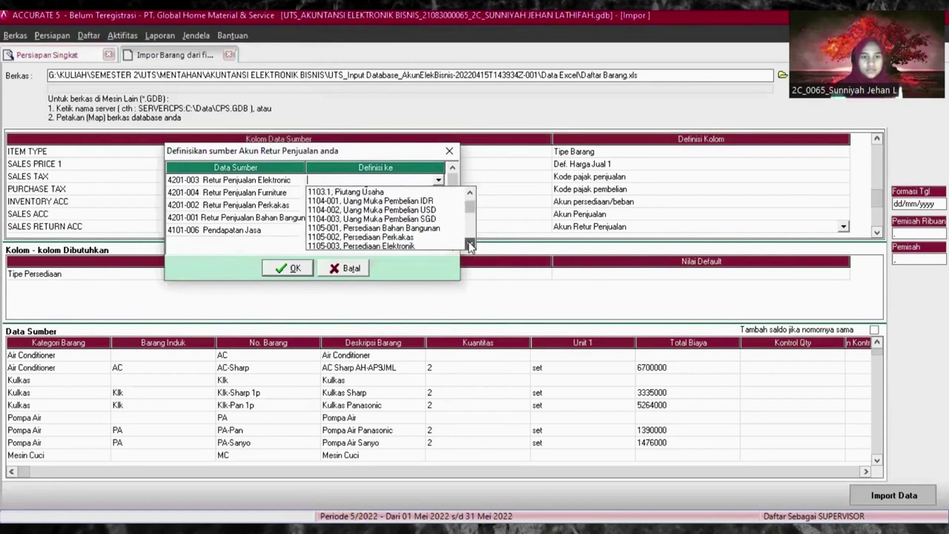
click(469, 244)
click(469, 244)
click(469, 244)
click(469, 243)
click(470, 244)
click(469, 244)
click(469, 244)
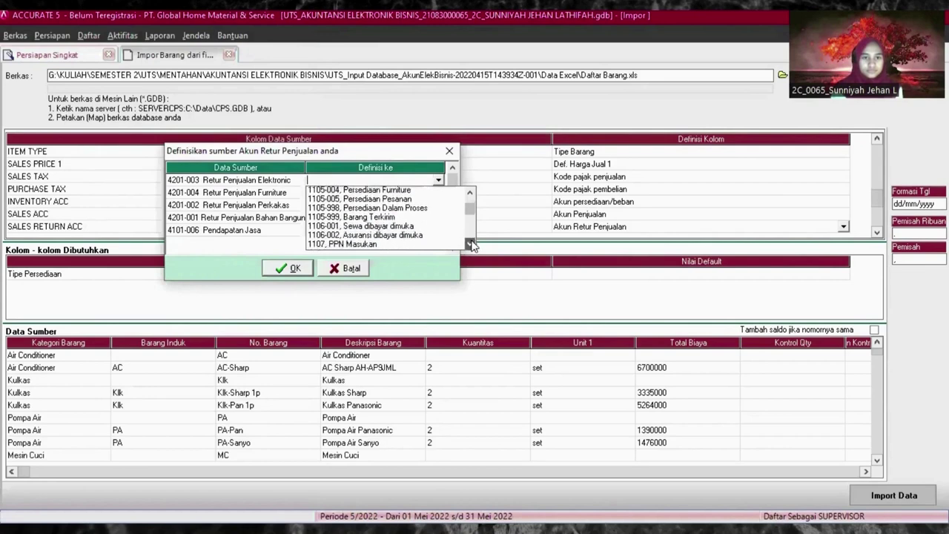
click(470, 244)
click(469, 244)
click(469, 244)
click(469, 243)
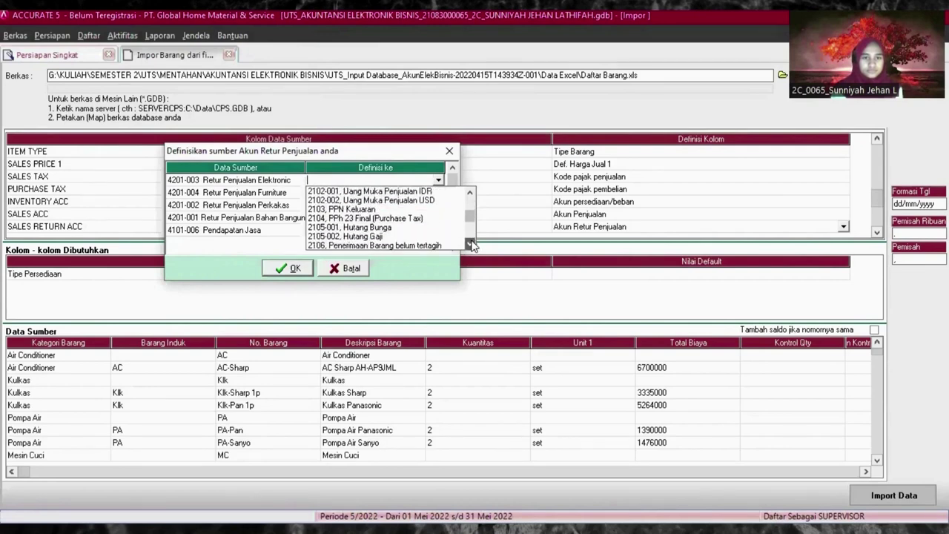
click(469, 244)
click(469, 243)
click(469, 243)
click(469, 244)
click(470, 244)
click(470, 243)
click(469, 243)
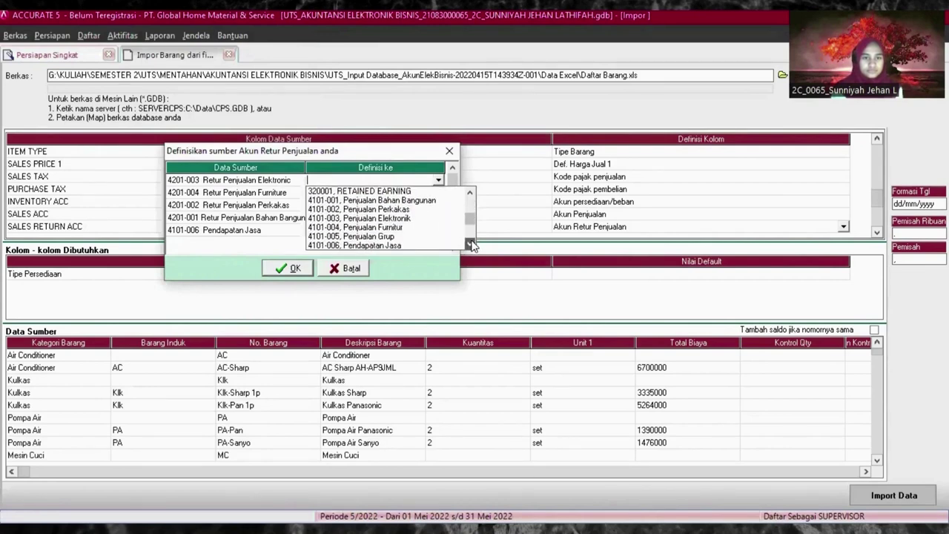
click(469, 244)
click(470, 243)
click(469, 244)
click(470, 244)
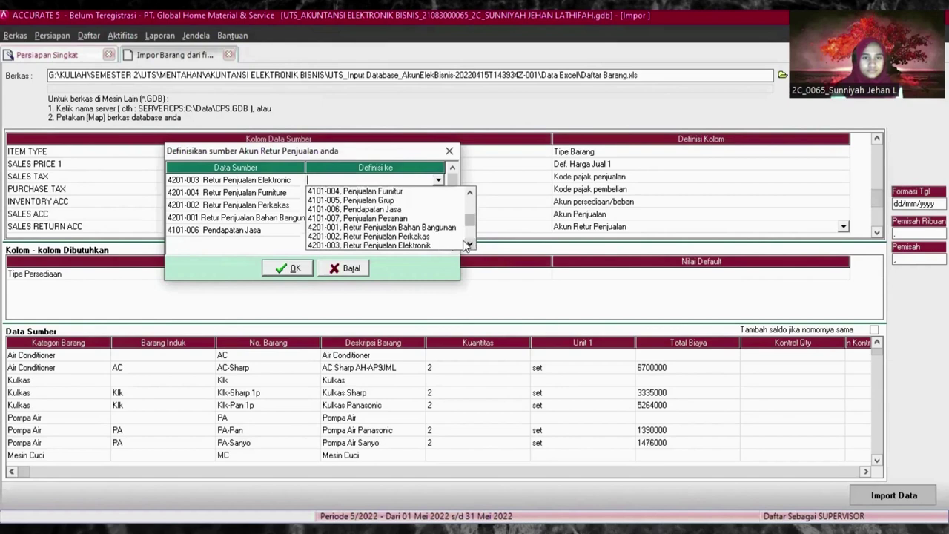
click(391, 245)
- Map the source account 4201-004 Retur Penjualan Furniture to 4201-004, Retur Penjualan Furnitur
click(385, 196)
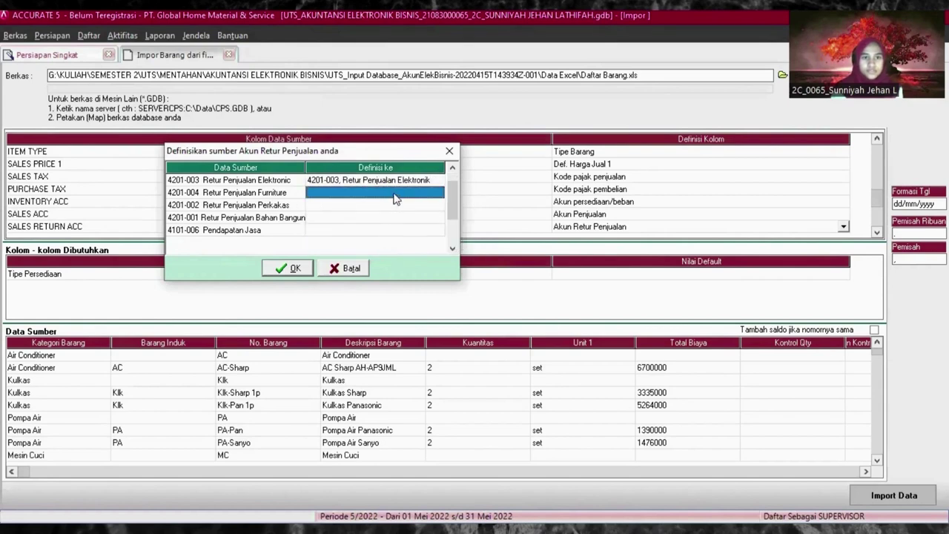
click(406, 196)
click(438, 193)
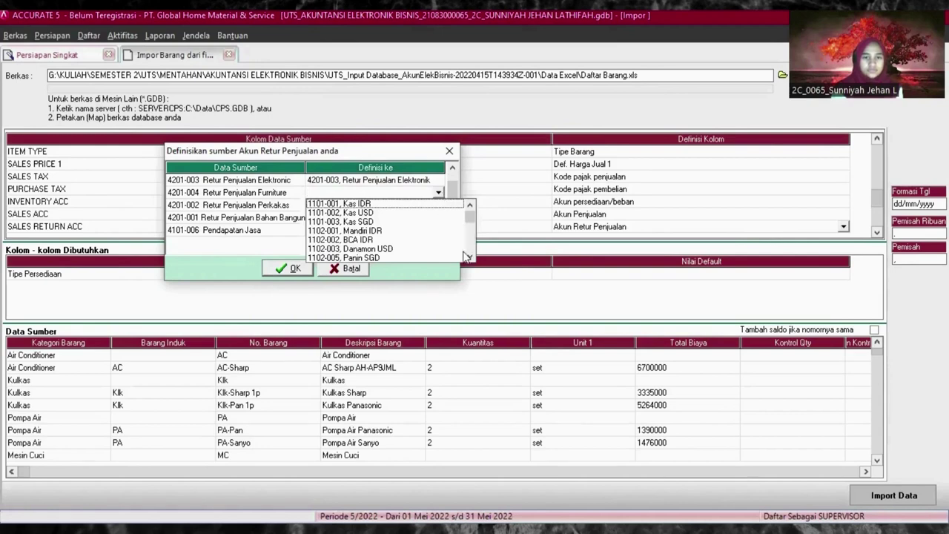
drag(469, 256, 472, 258)
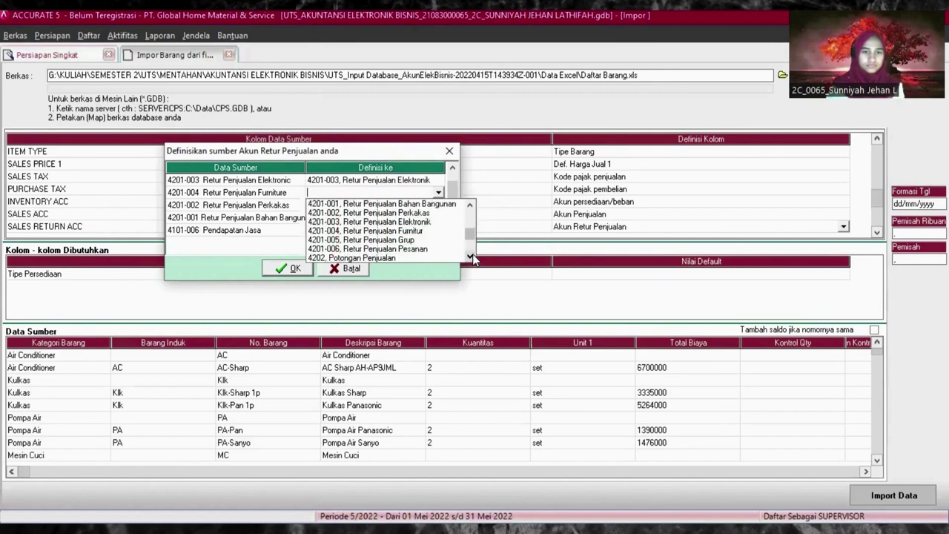
click(408, 231)
- Map the source account 4201-002 Retur Penjualan Perkakas to 4201-002, Retur Penjualan Perkakas
click(398, 207)
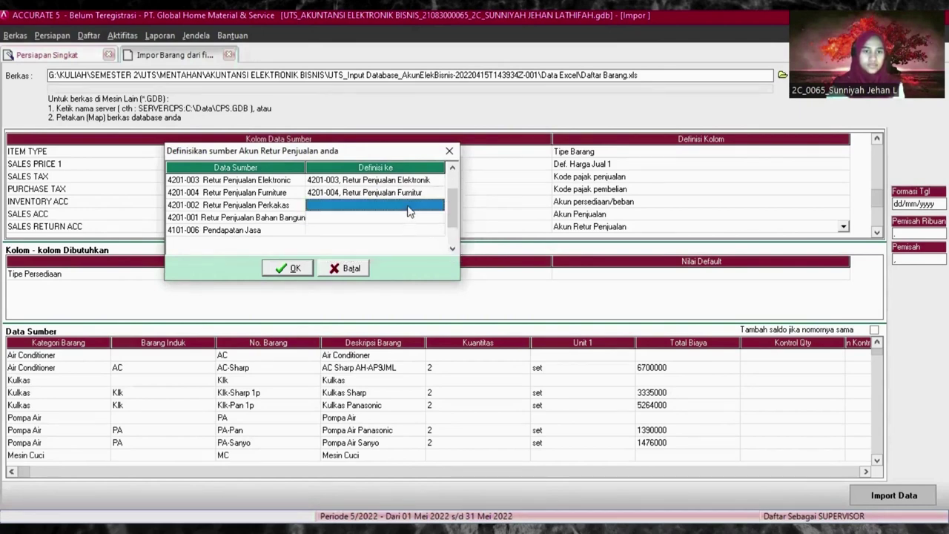
click(439, 206)
drag(470, 270, 471, 270)
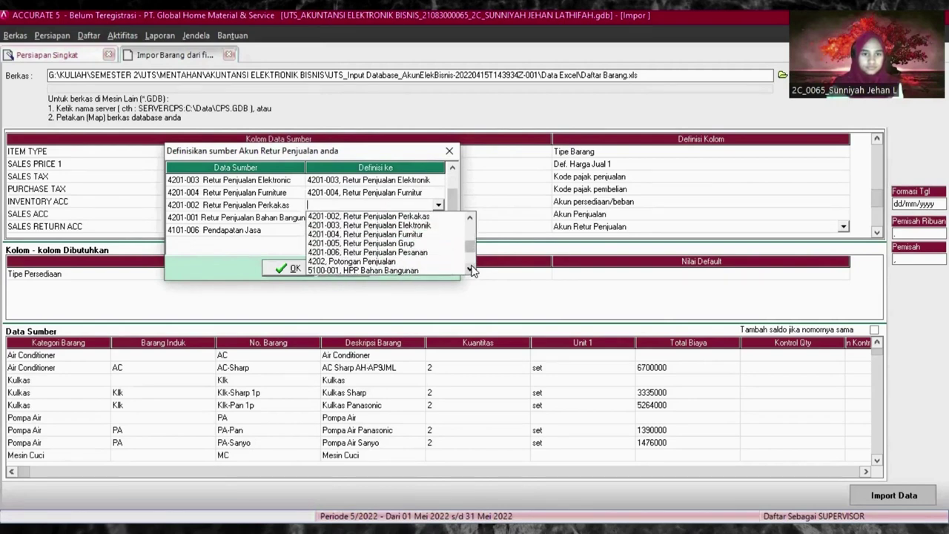
click(412, 216)
- Assign 4201-002, Retur Penjualan Perkakas to its source account and map 4201-001 Retur Penjualan Bahan Bangunan to 4201-001, Retur Penjualan Bahan Bangunan
click(399, 217)
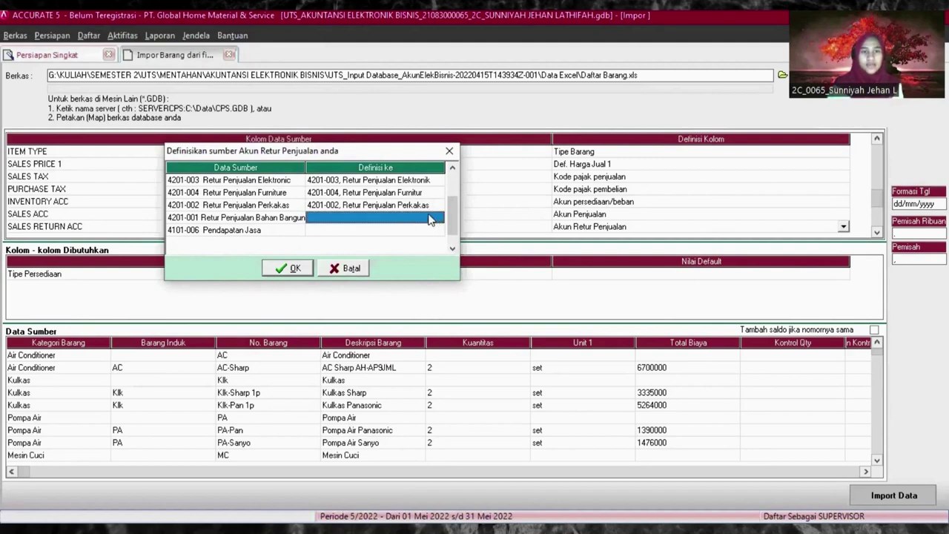
click(430, 220)
click(438, 218)
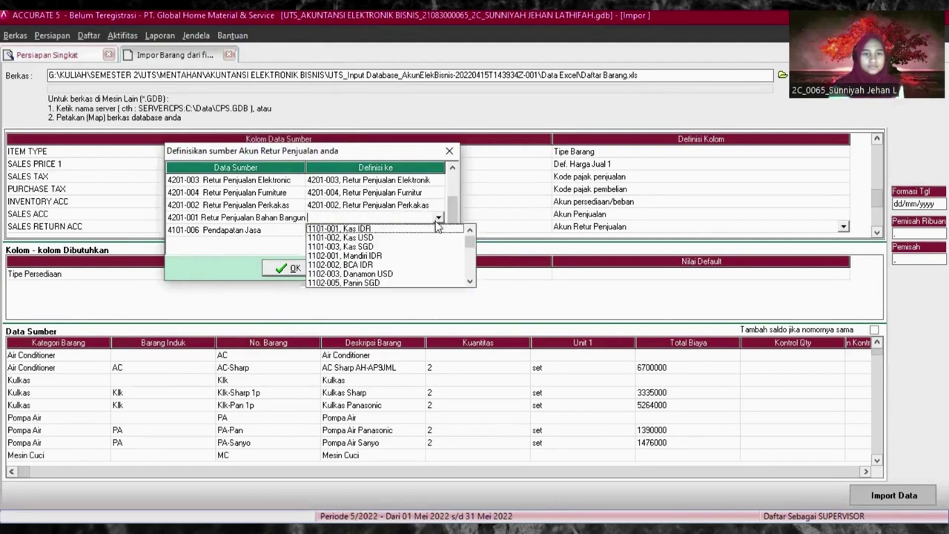
click(470, 284)
click(438, 217)
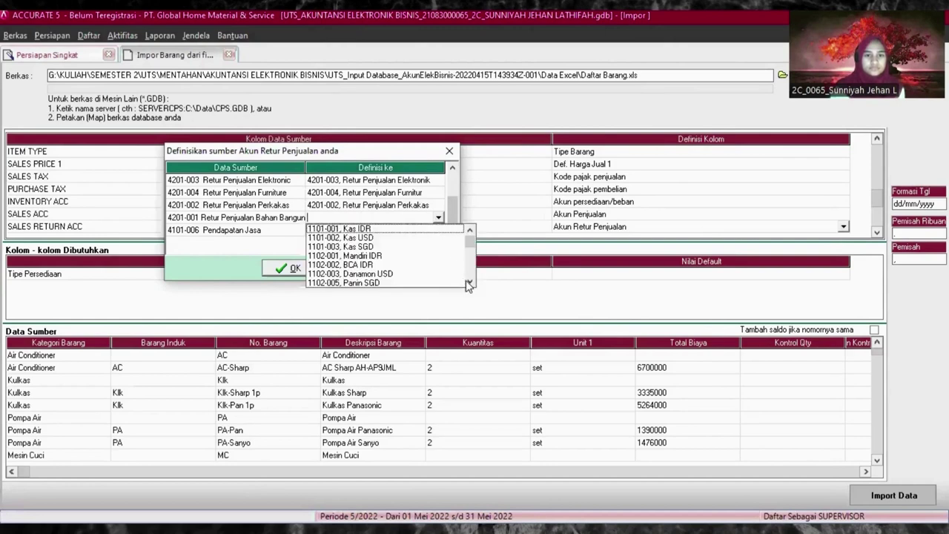
click(470, 284)
drag(470, 283, 470, 286)
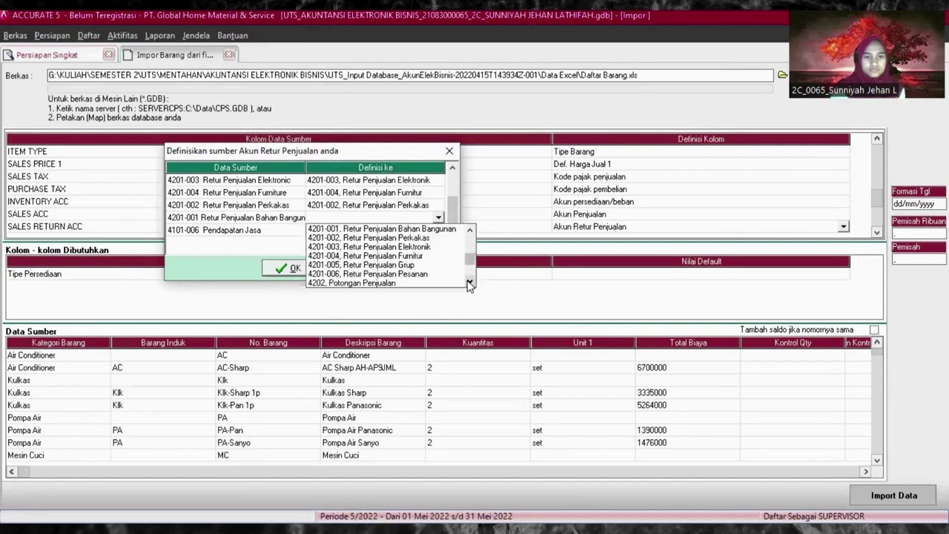
click(421, 231)
- Map the source account 4101-006 Pendapatan Jasa to 4101-006, Pendapatan Jasa and accept the sales return account definitions
click(423, 230)
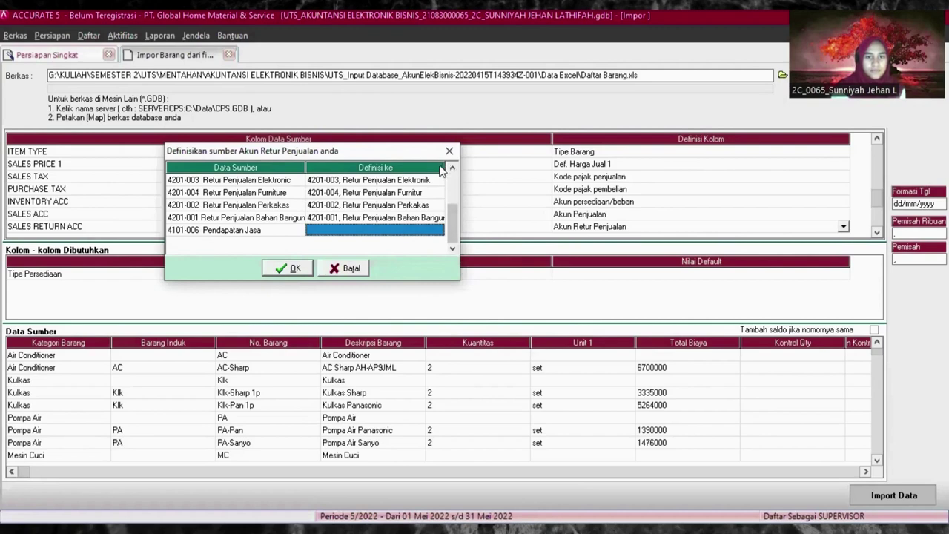
drag(472, 168, 465, 172)
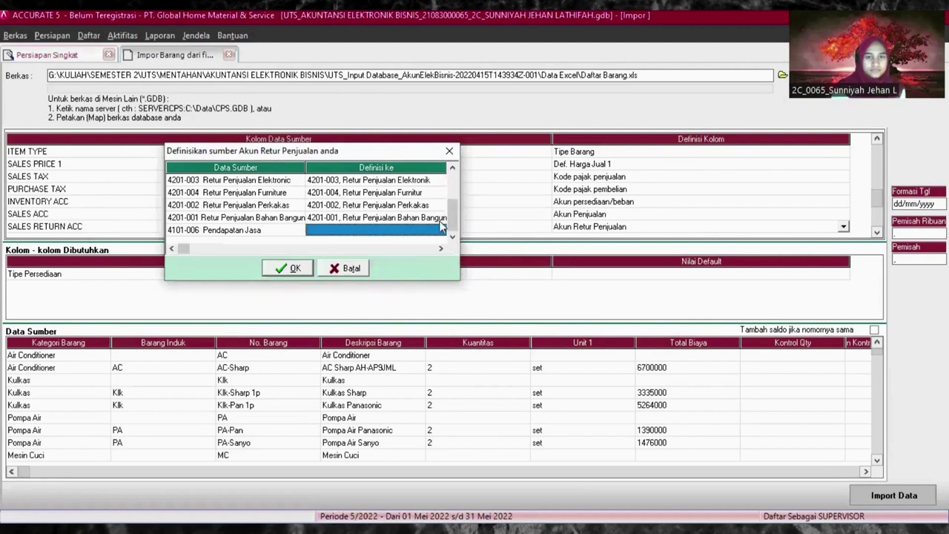
click(427, 232)
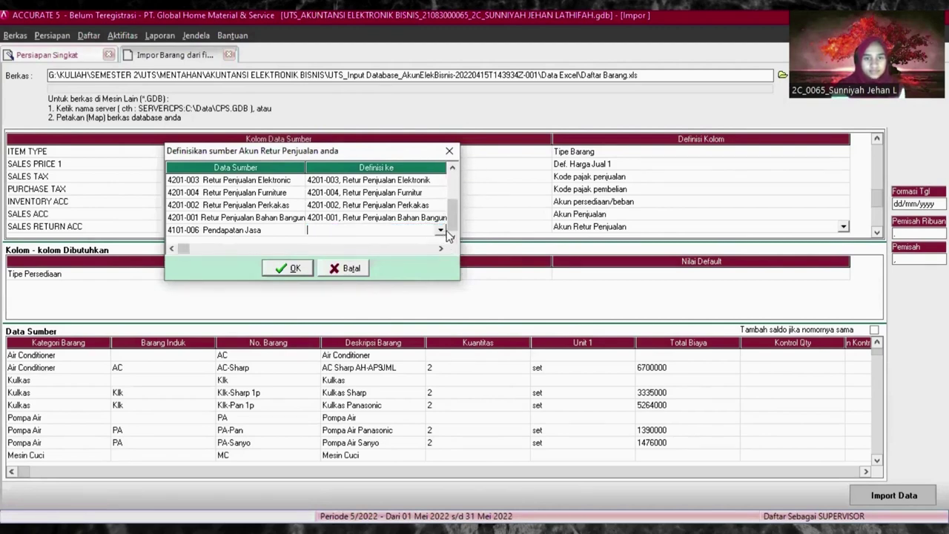
click(440, 230)
click(469, 295)
scroll(469, 295, down, 6)
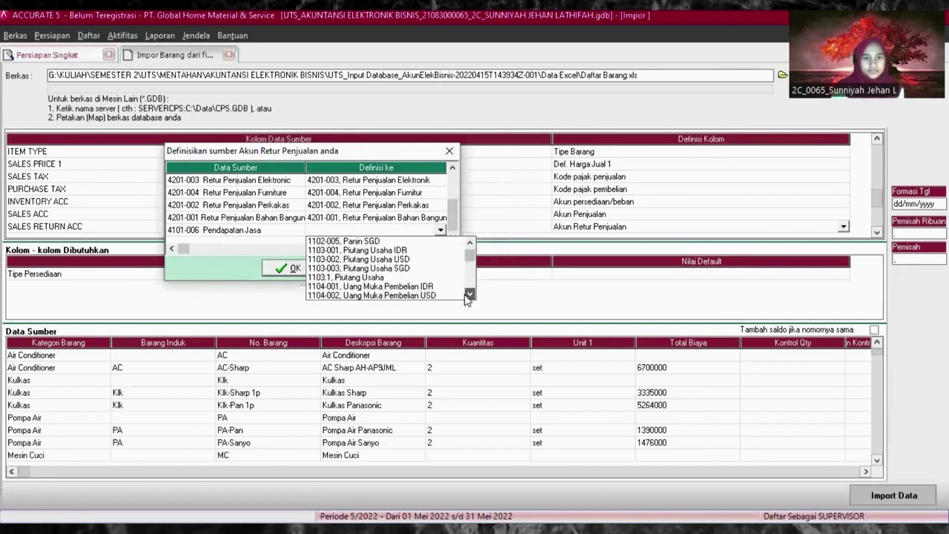
scroll(468, 295, down, 8)
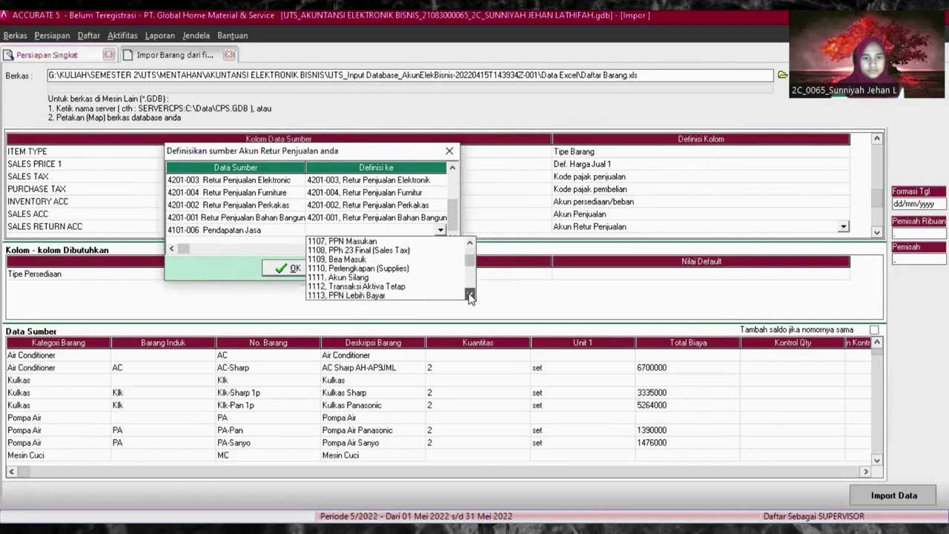
scroll(471, 296, down, 8)
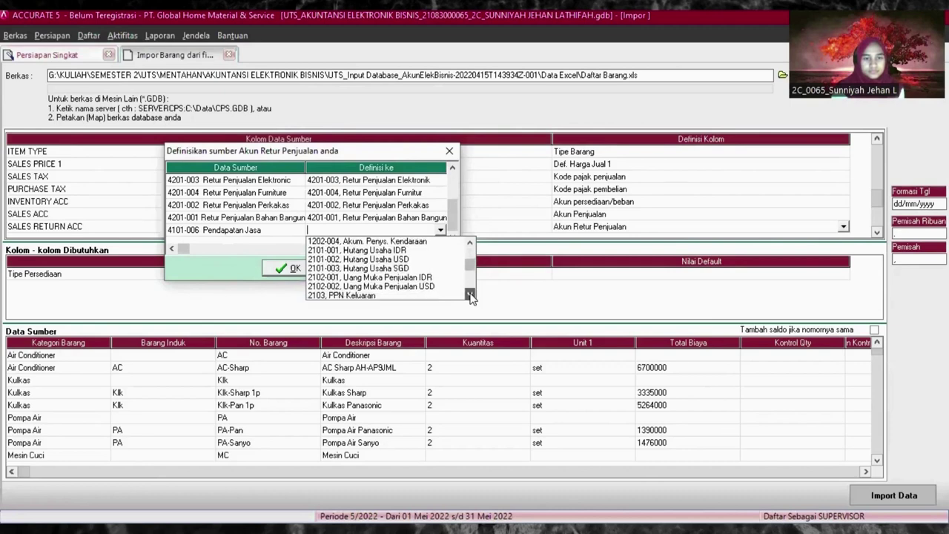
scroll(470, 296, down, 9)
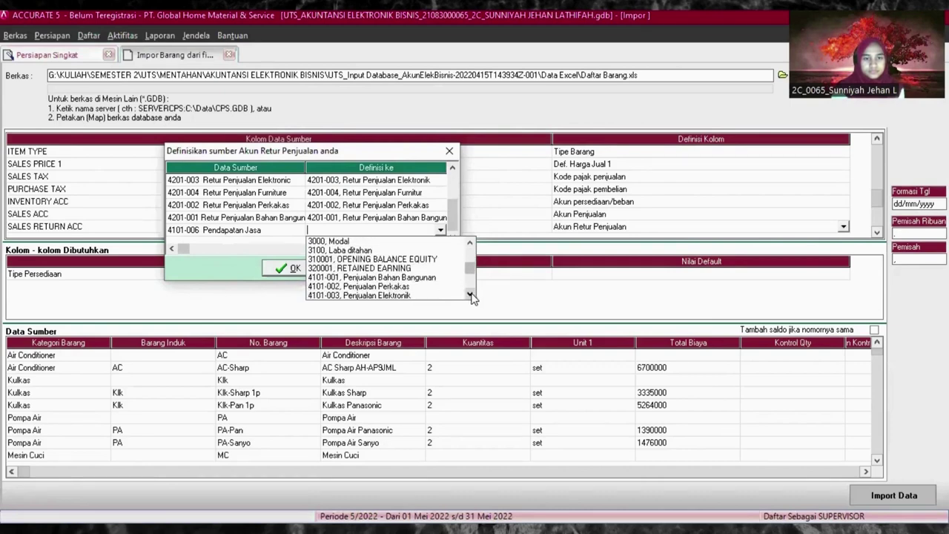
scroll(470, 297, down, 9)
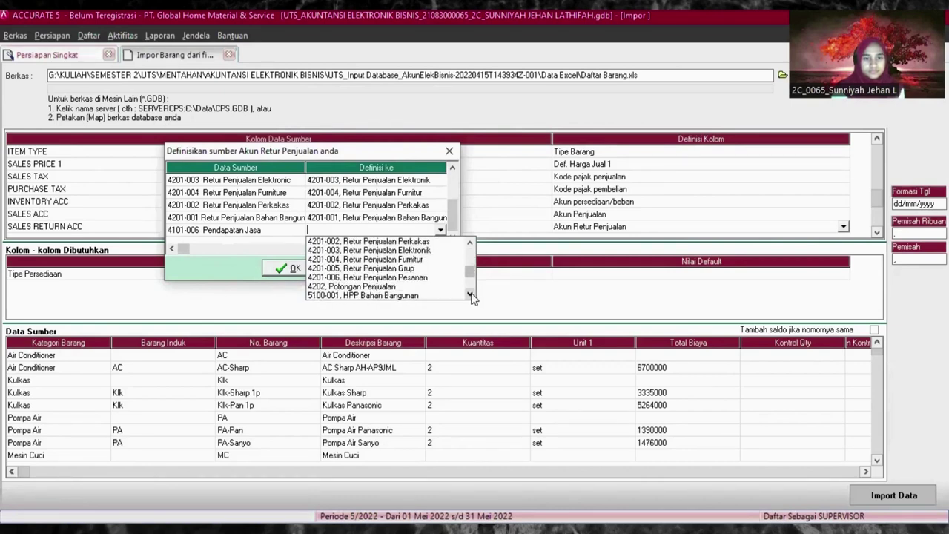
scroll(471, 296, down, 9)
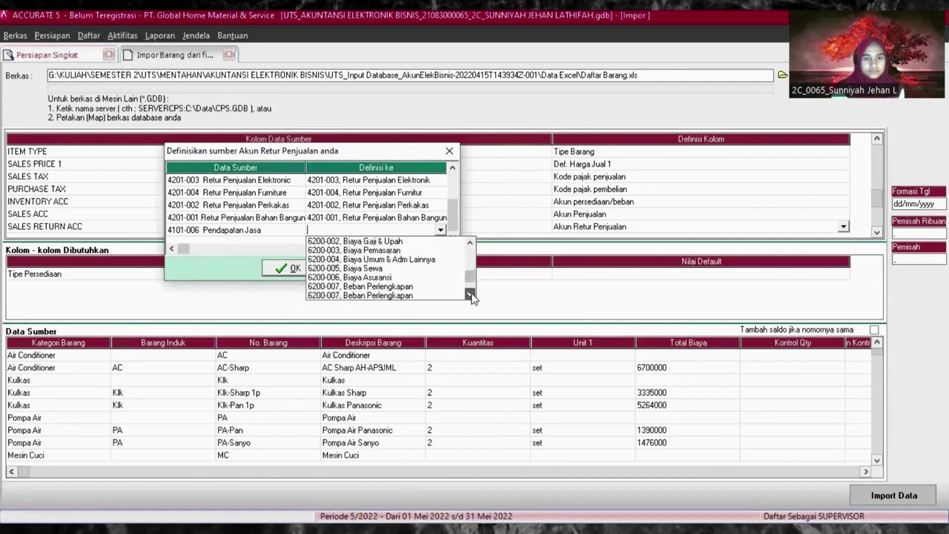
scroll(471, 297, down, 3)
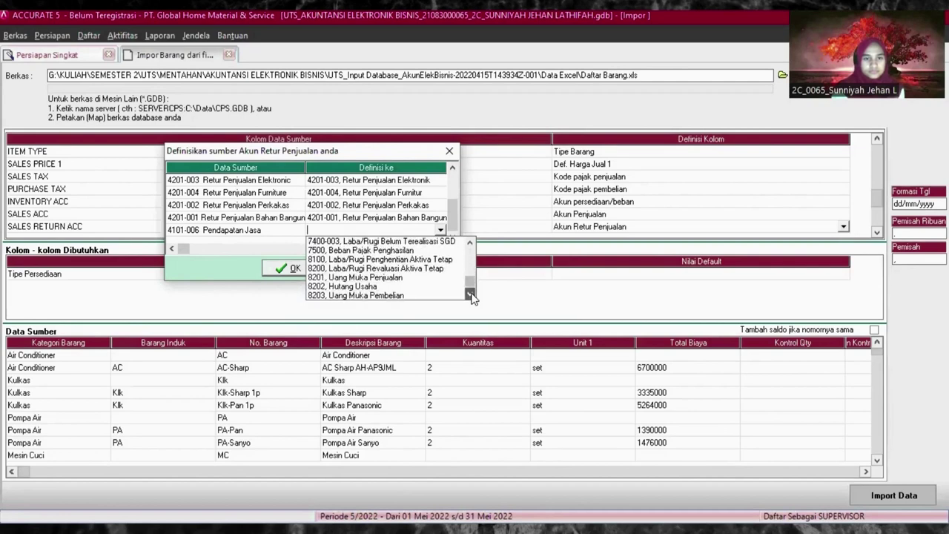
scroll(472, 246, up, 20)
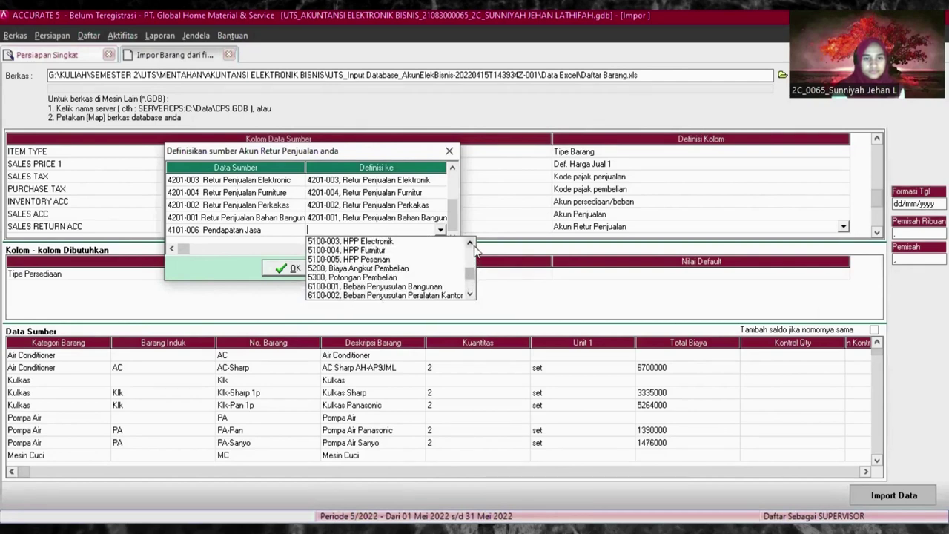
scroll(472, 247, up, 10)
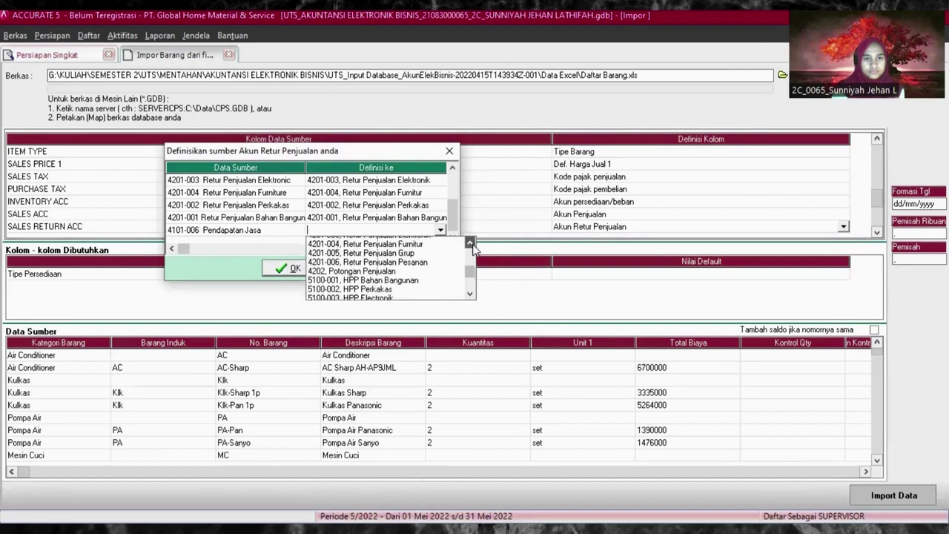
scroll(472, 247, up, 2)
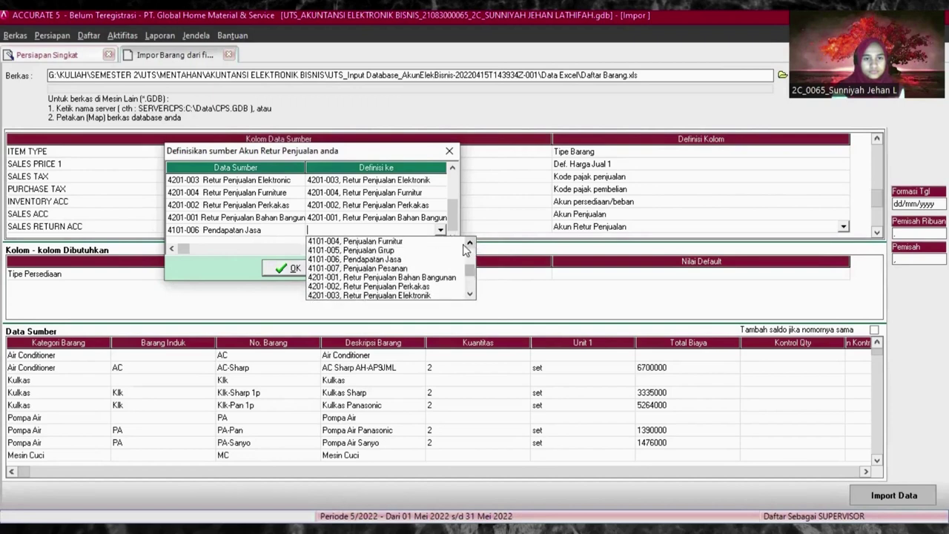
click(404, 260)
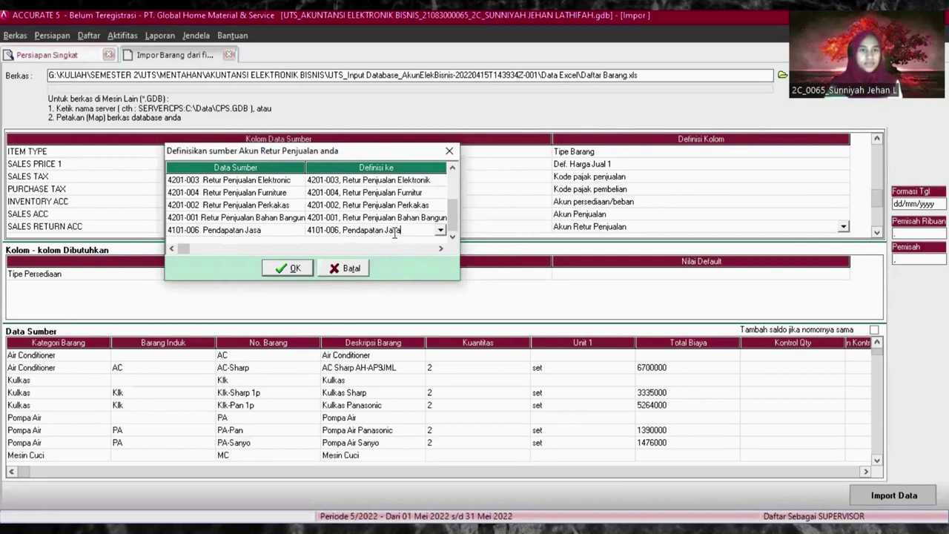
click(292, 269)
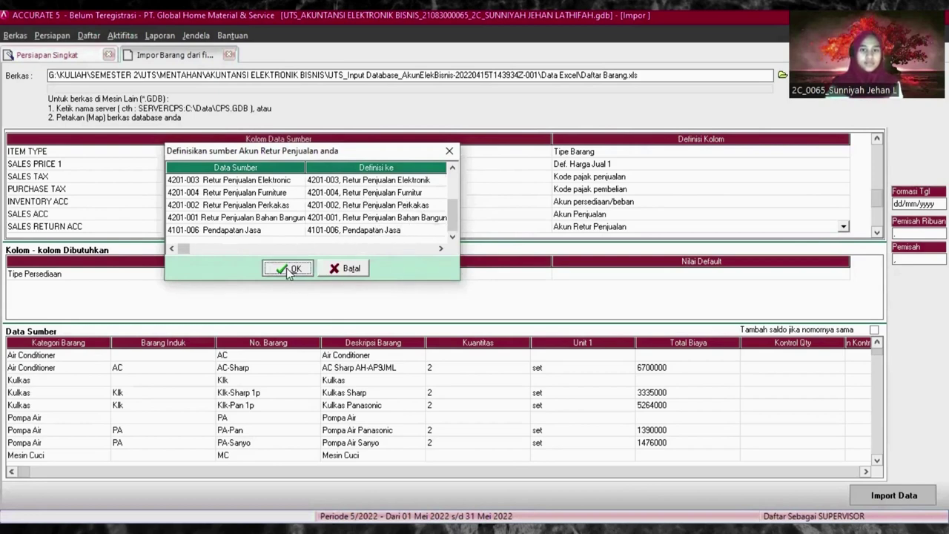
- Define the COGS ACC source column as Akun HPP
click(878, 232)
click(878, 233)
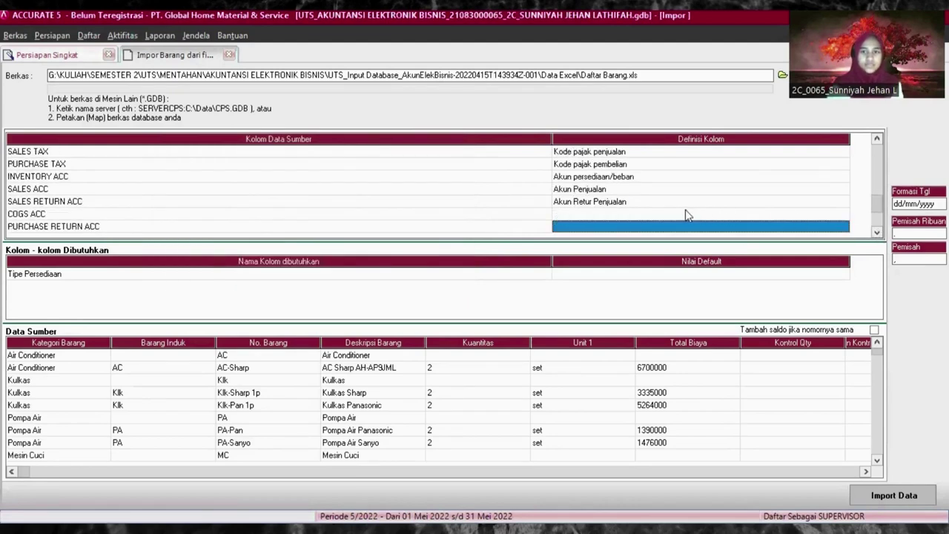
click(681, 216)
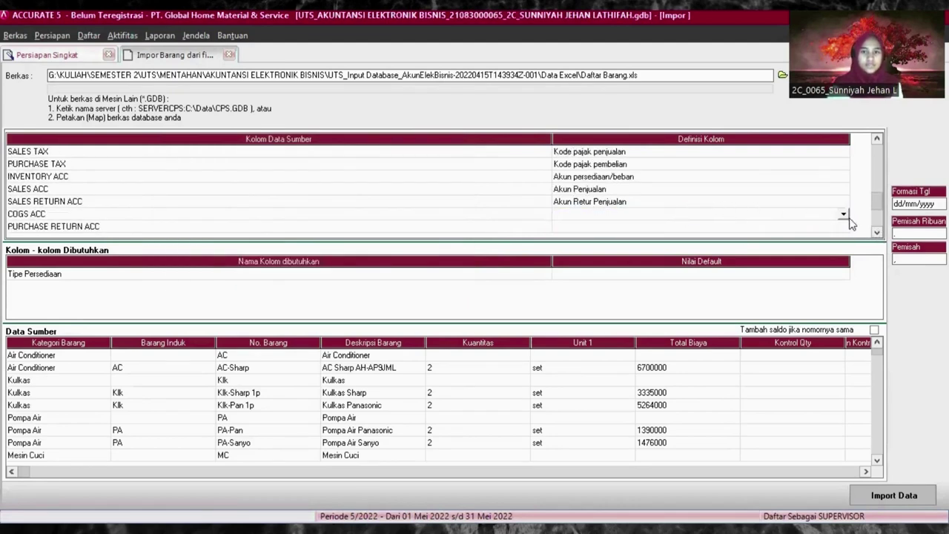
click(843, 216)
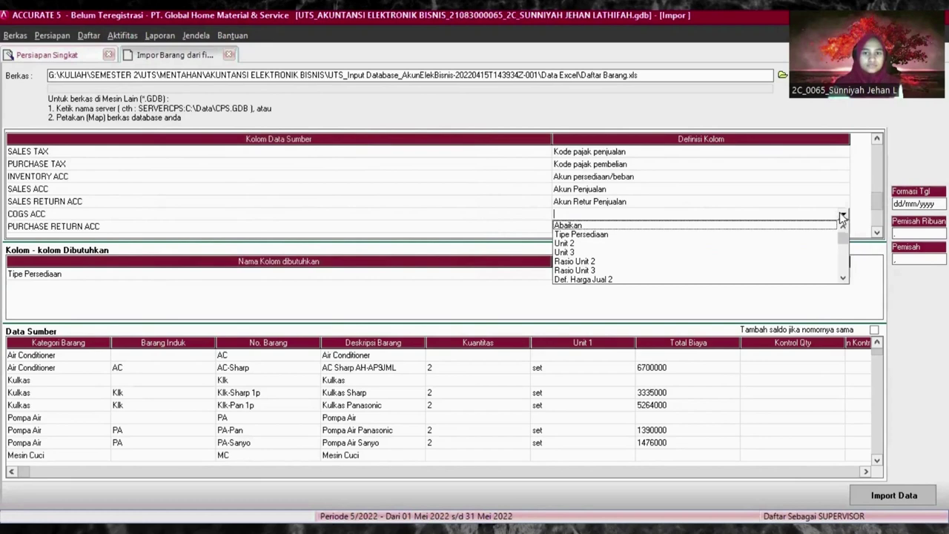
click(842, 277)
drag(842, 277, 843, 277)
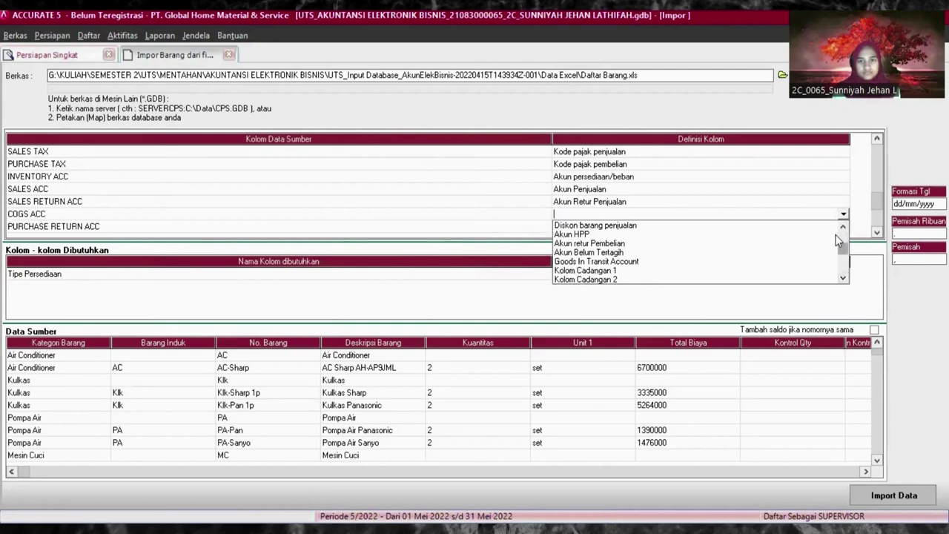
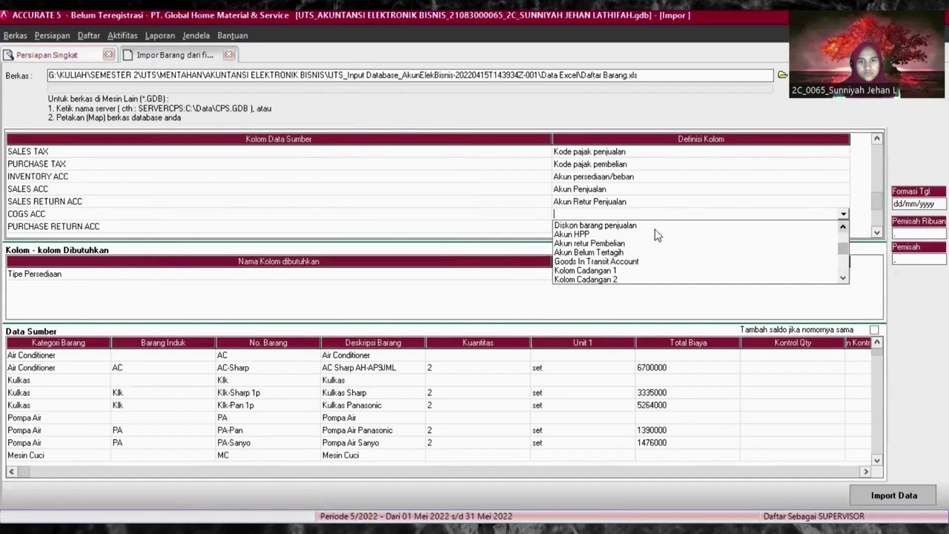
click(567, 237)
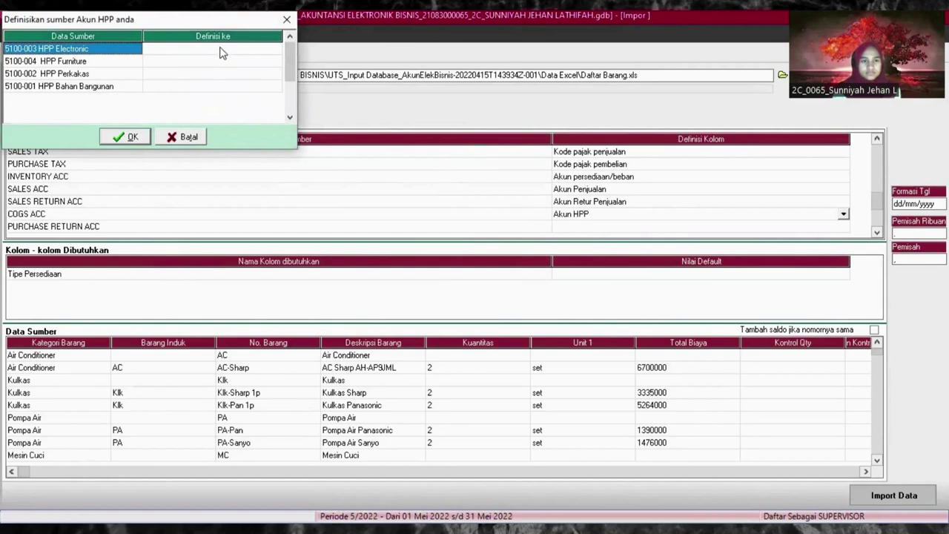
- Close the Akun HPP account definitions and reopen them by choosing Akun HPP for COGS ACC again
click(286, 19)
click(843, 215)
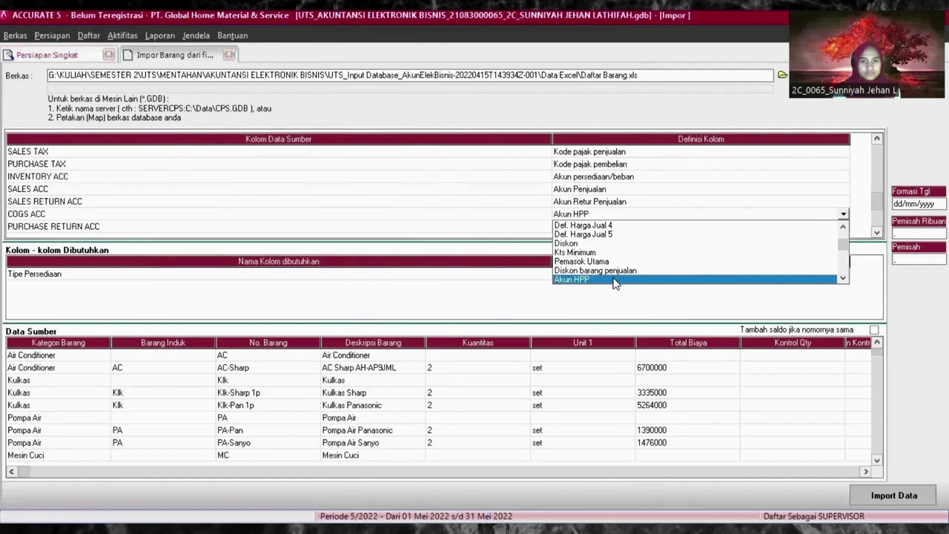
click(843, 279)
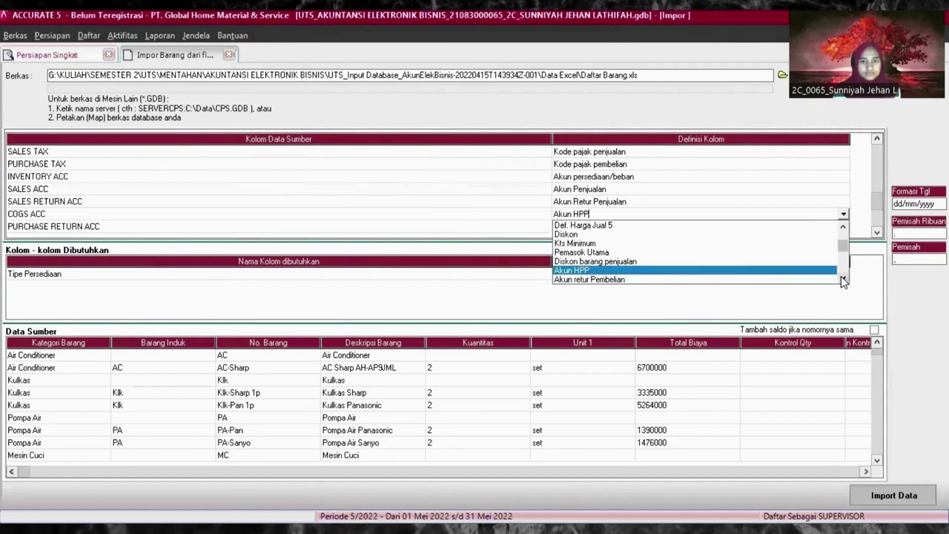
click(842, 279)
click(843, 279)
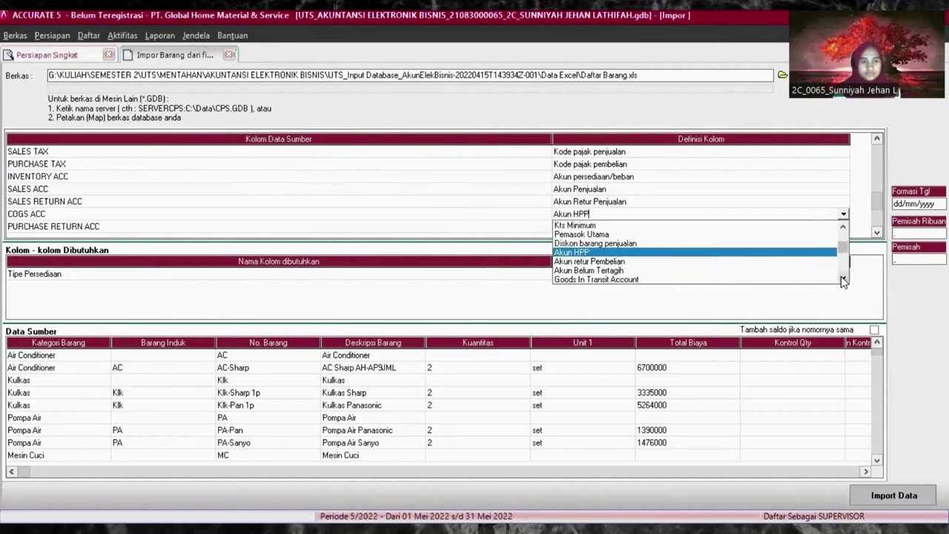
click(591, 253)
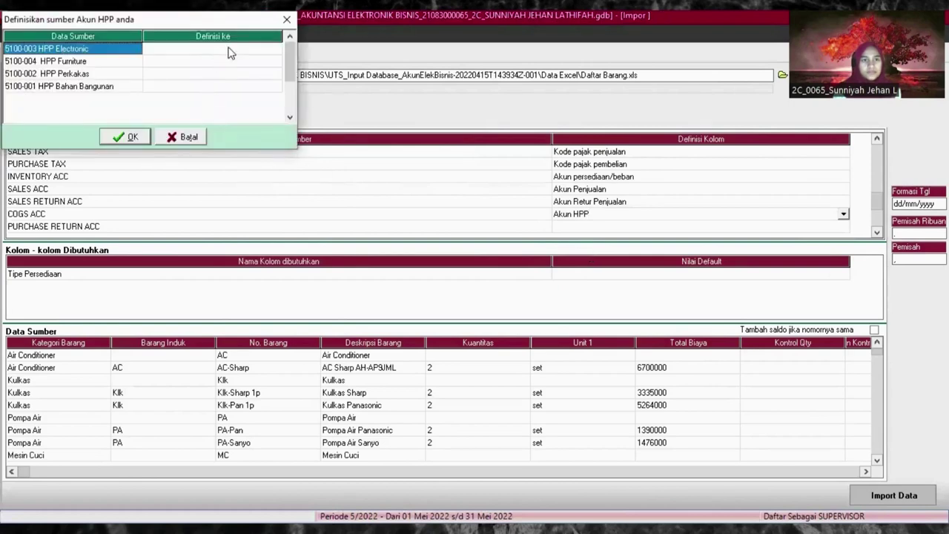
- Map the source account 5100-003 HPP Electronic to 5100-003, HPP Electronik in the Akun HPP definitions
click(229, 49)
drag(241, 24, 329, 91)
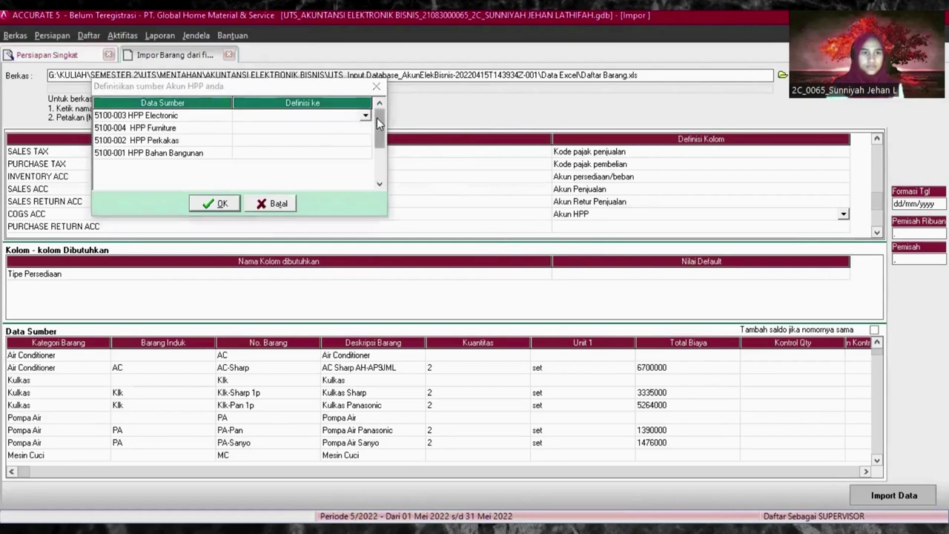
click(365, 116)
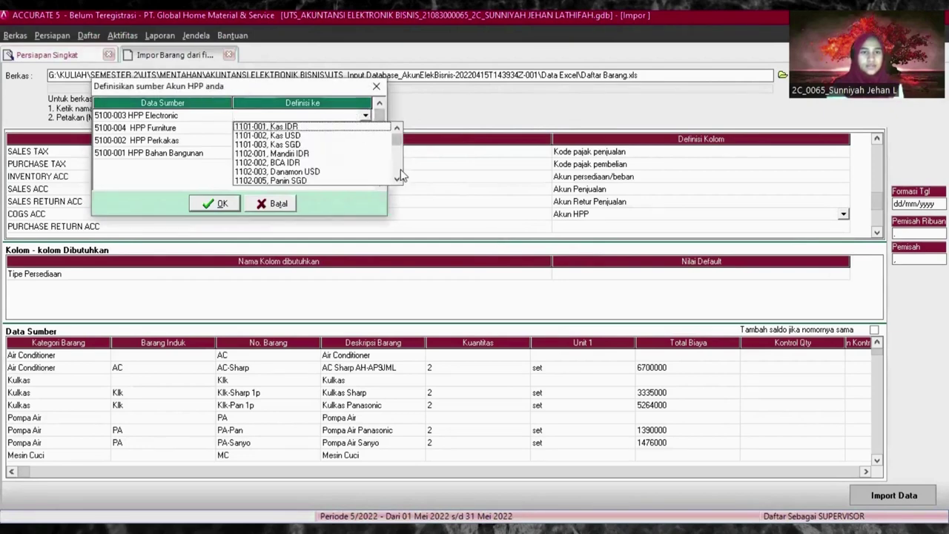
drag(398, 180, 398, 181)
click(296, 162)
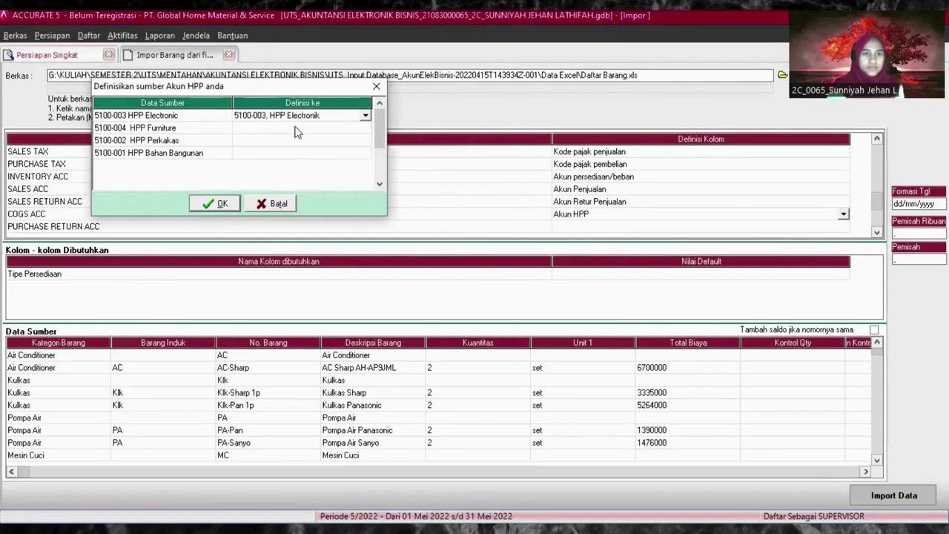
- Map the source account 5100-004 HPP Furniture to 5100-004, HPP Furnitur
click(297, 129)
click(366, 131)
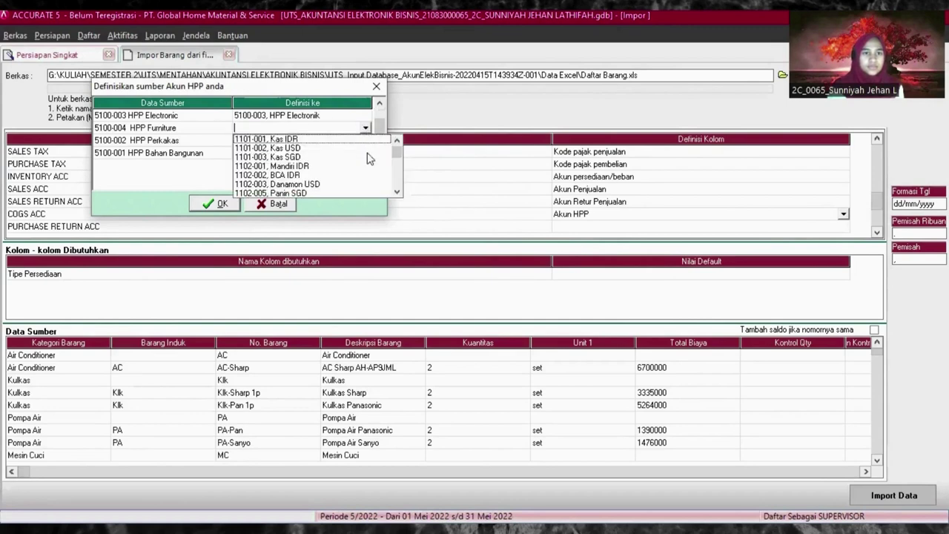
drag(398, 192, 394, 195)
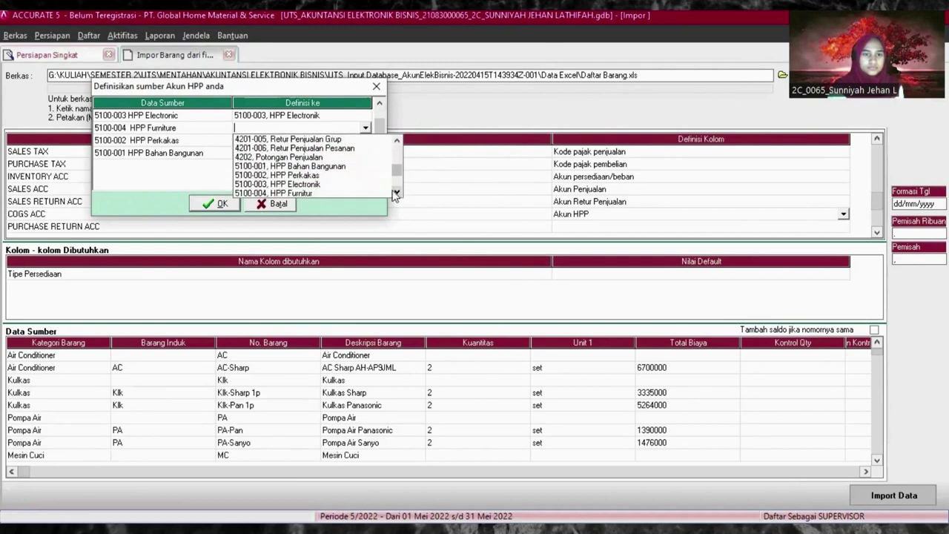
click(312, 195)
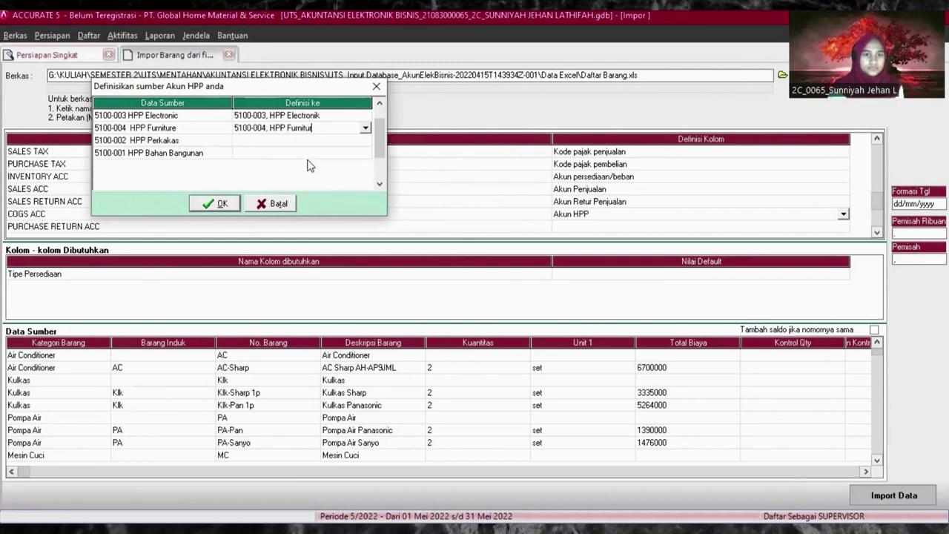
- Map the source account 5100-002 HPP Perkakas to 5100-002, HPP Perkakas in the Akun HPP definitions
click(310, 143)
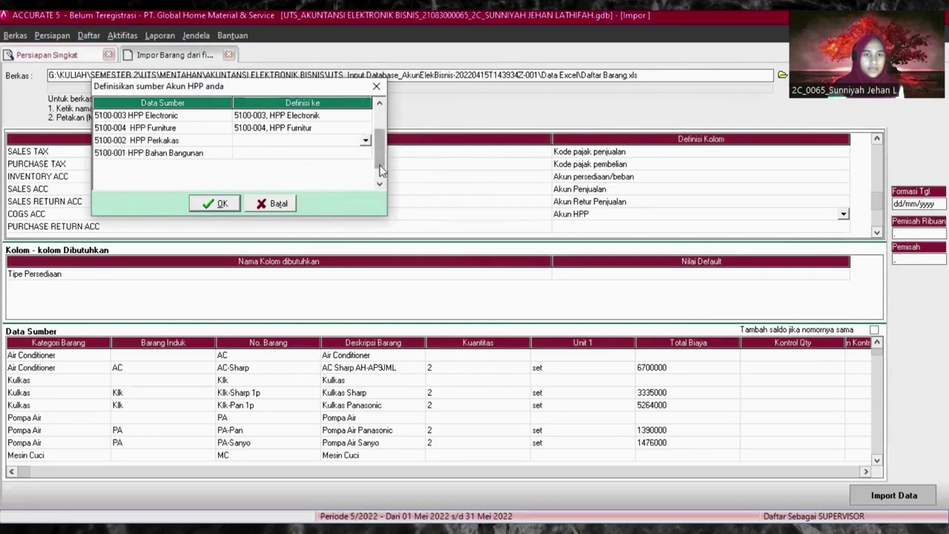
click(366, 141)
drag(397, 204, 397, 203)
drag(397, 154, 396, 154)
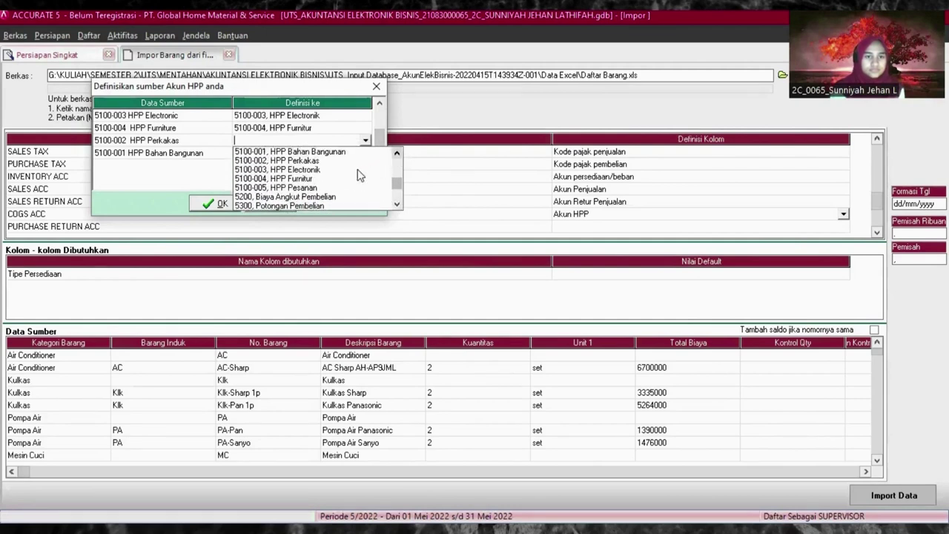
click(308, 160)
- Map the source account 5100-001 HPP Bahan Bangunan to 5100-001, HPP Bahan Bangunan and accept the Akun HPP definitions
click(307, 151)
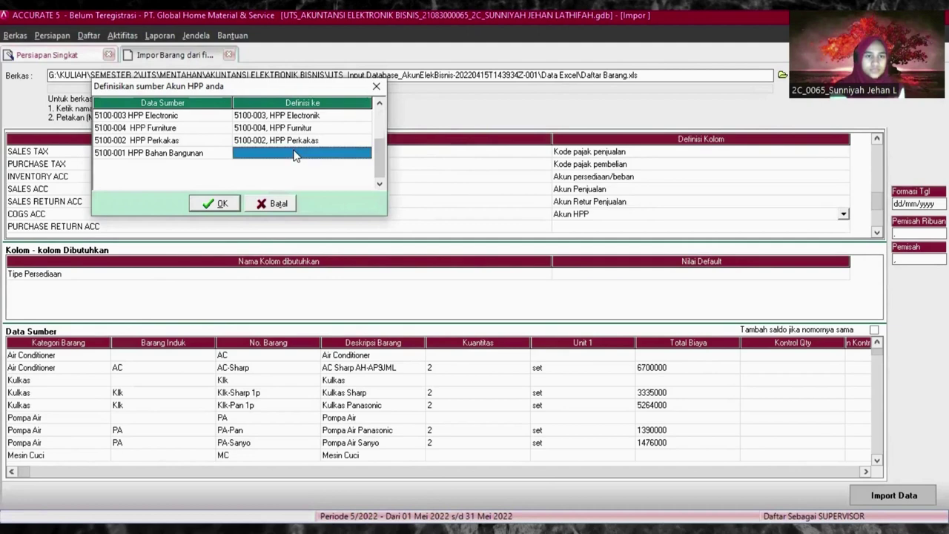
click(365, 153)
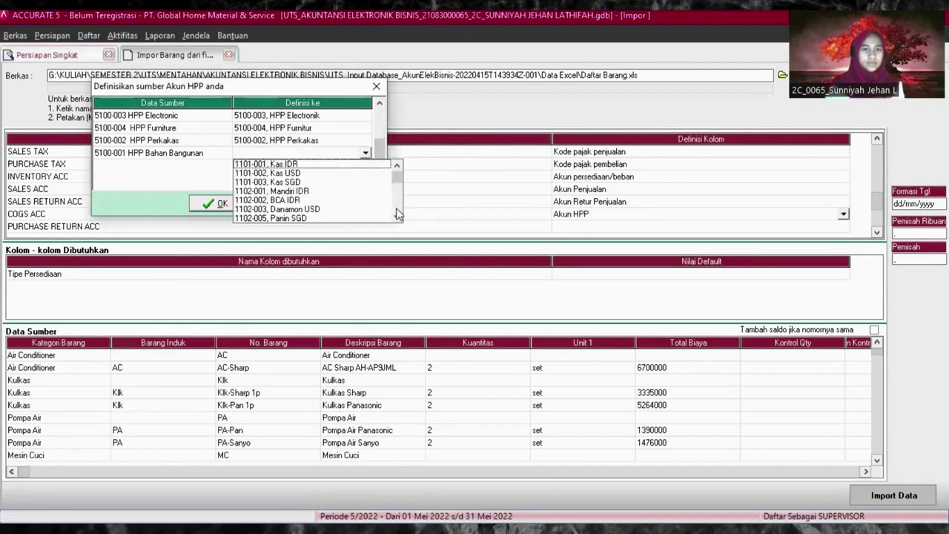
drag(397, 215, 396, 213)
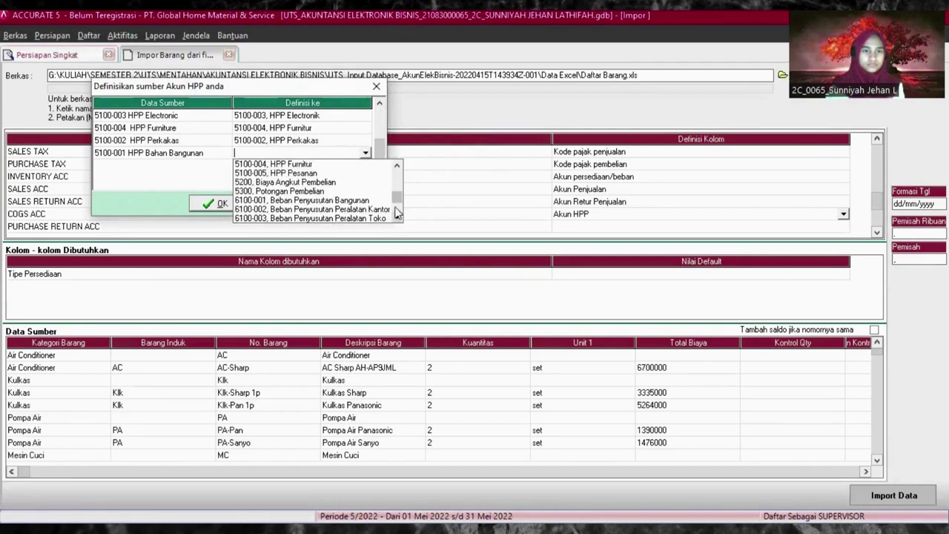
drag(398, 175, 398, 175)
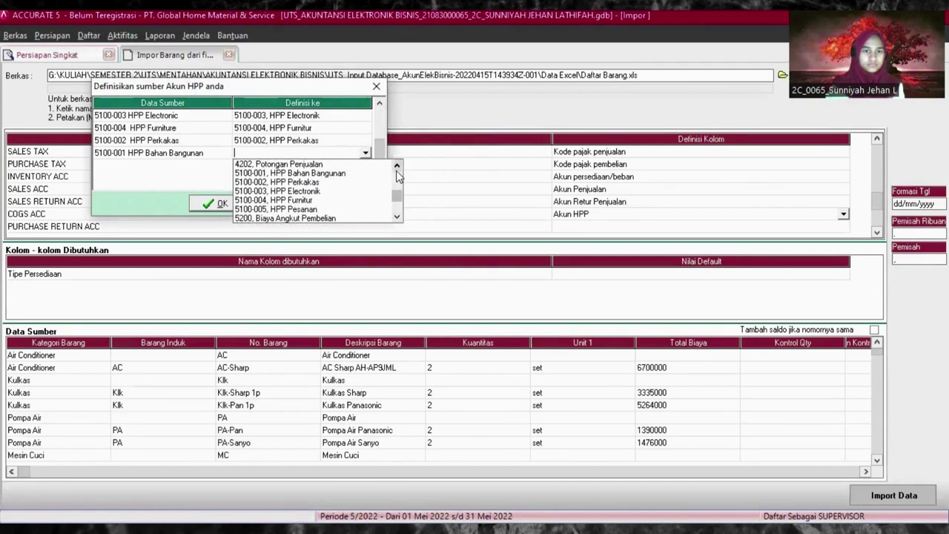
click(353, 185)
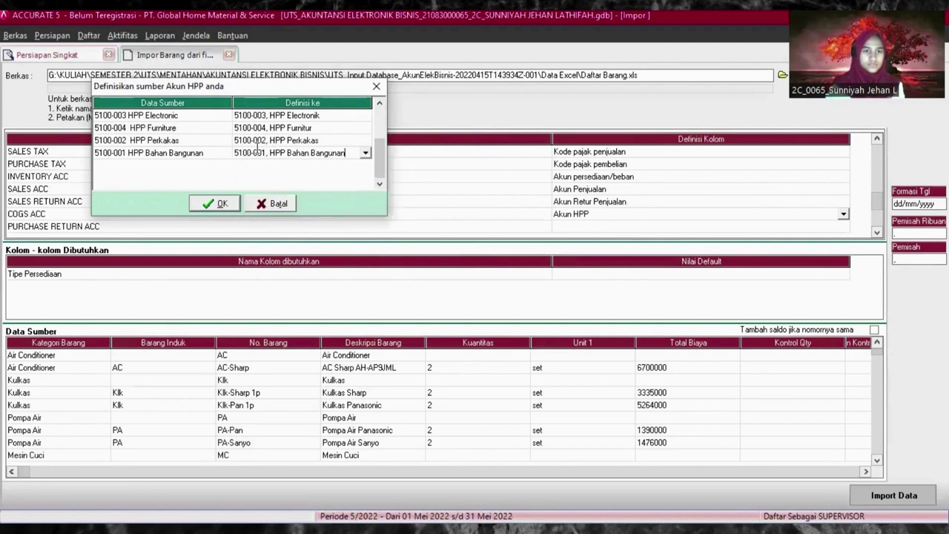
click(214, 203)
- Define the PURCHASE RETURN ACC source column as Akun retur Pembelian and open its account definitions
click(792, 257)
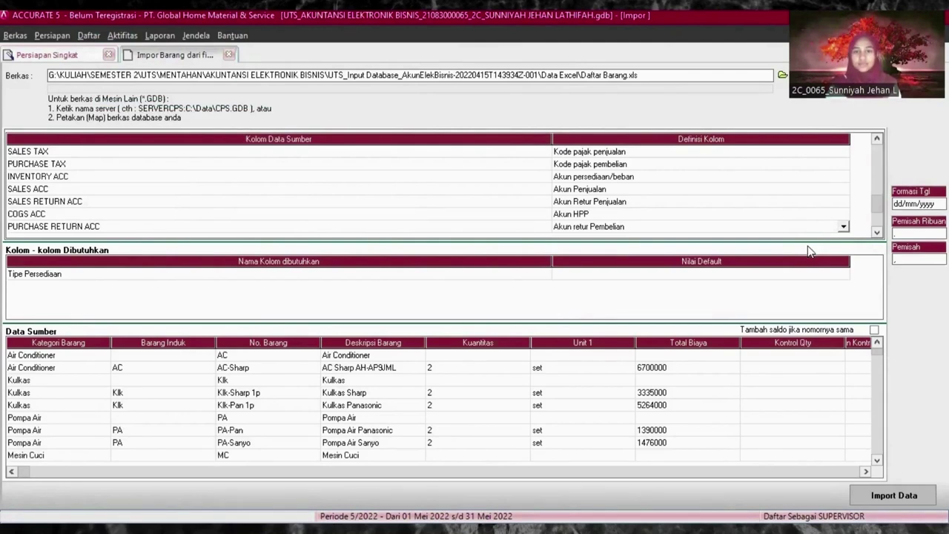
click(843, 227)
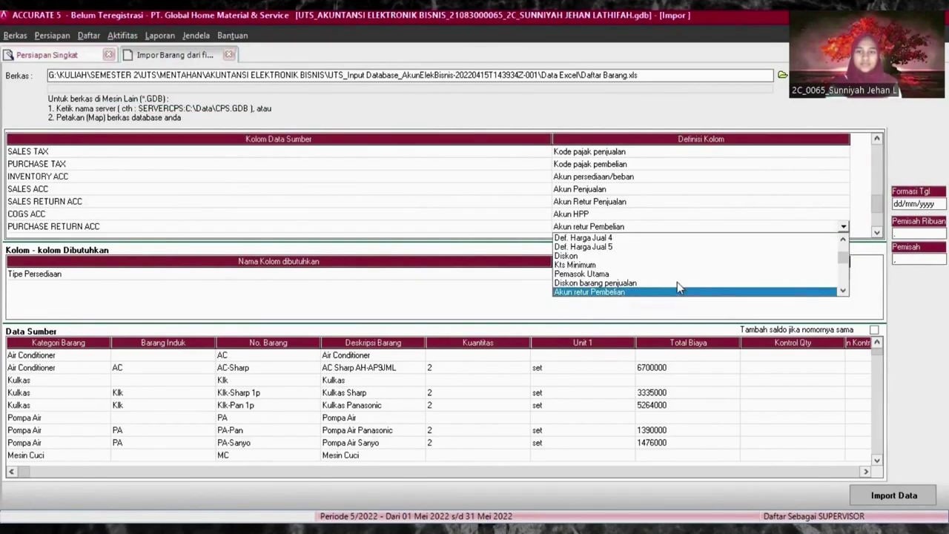
click(674, 294)
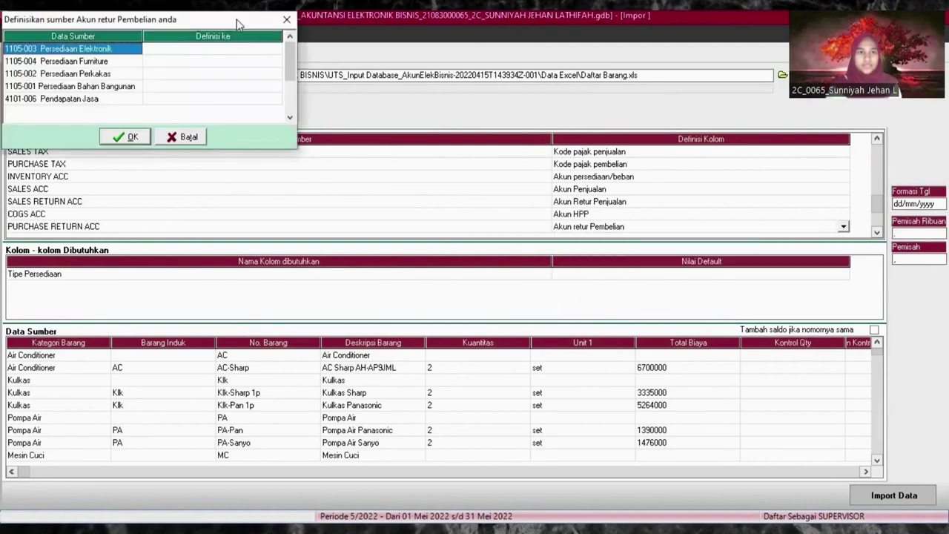
- Map the source account 1105-003 Persediaan Elektronik to 1105-003, Persediaan Elektronik in the Akun retur Pembelian definitions
click(567, 203)
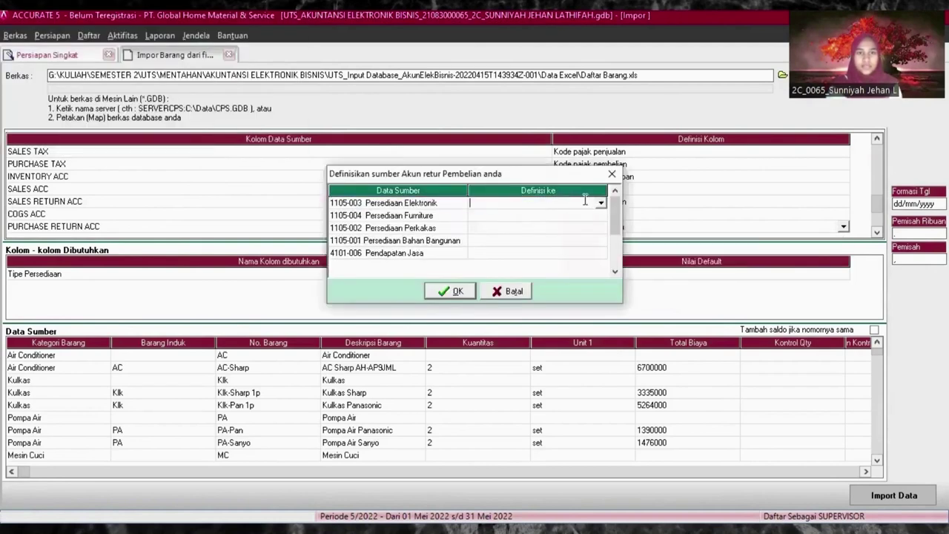
click(600, 203)
click(632, 266)
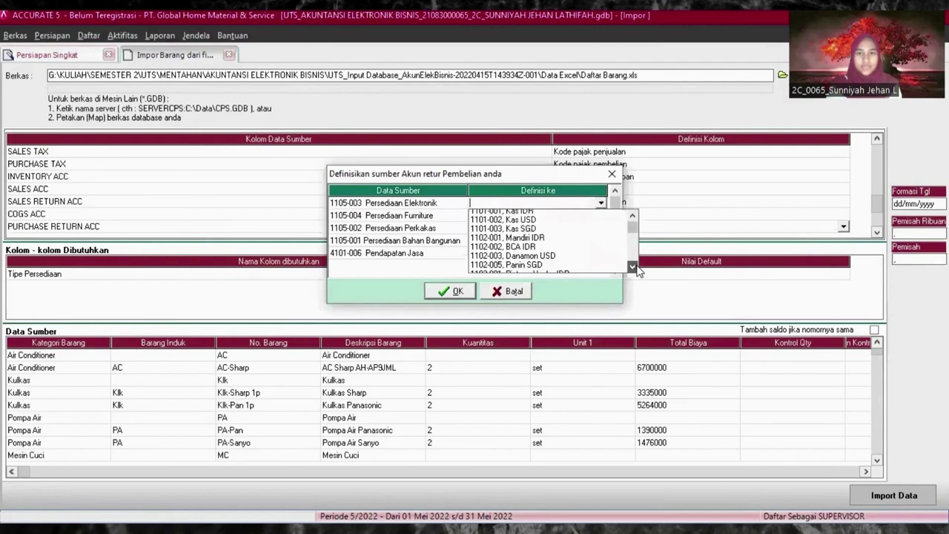
scroll(597, 254, down, 2)
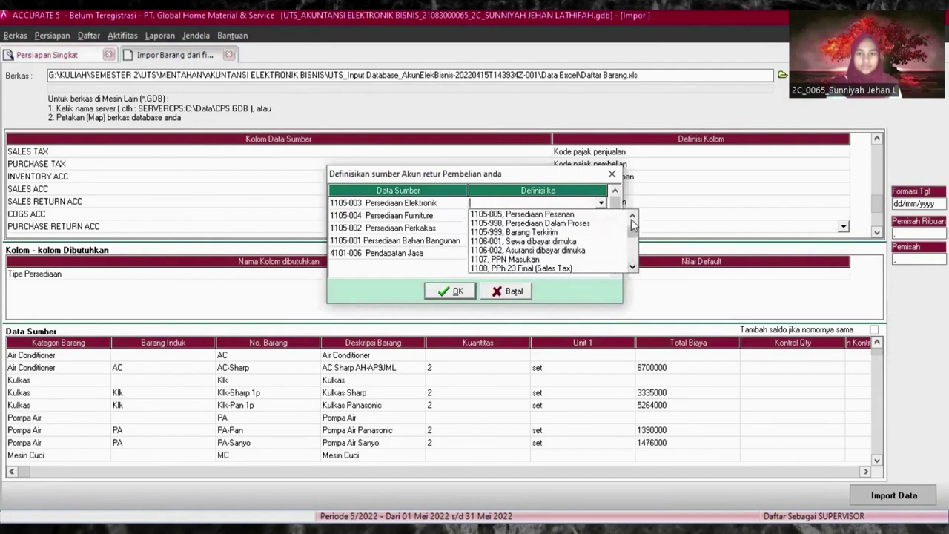
click(632, 216)
click(632, 215)
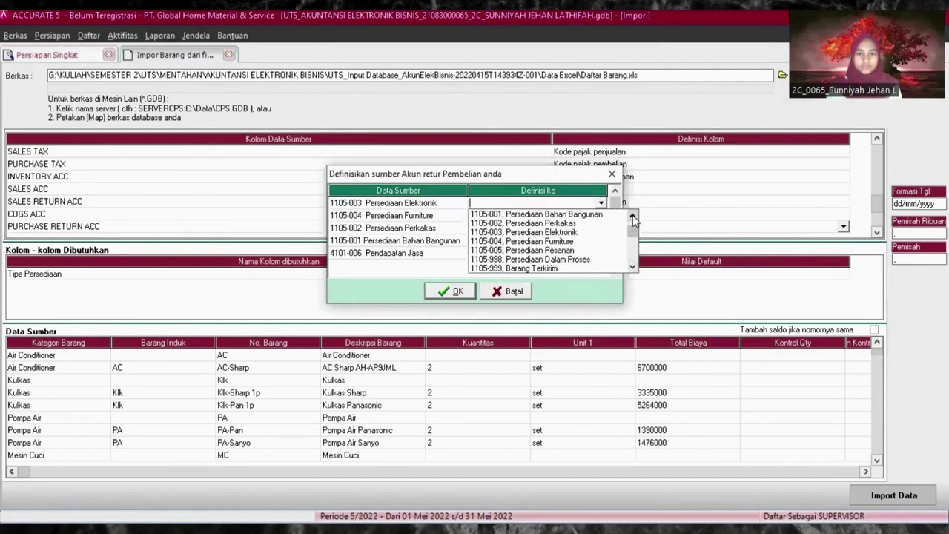
click(563, 232)
- Map the source account 1105-004 Persediaan Furniture to 1105-004, Persediaan Furniture for the purchase returns
click(560, 215)
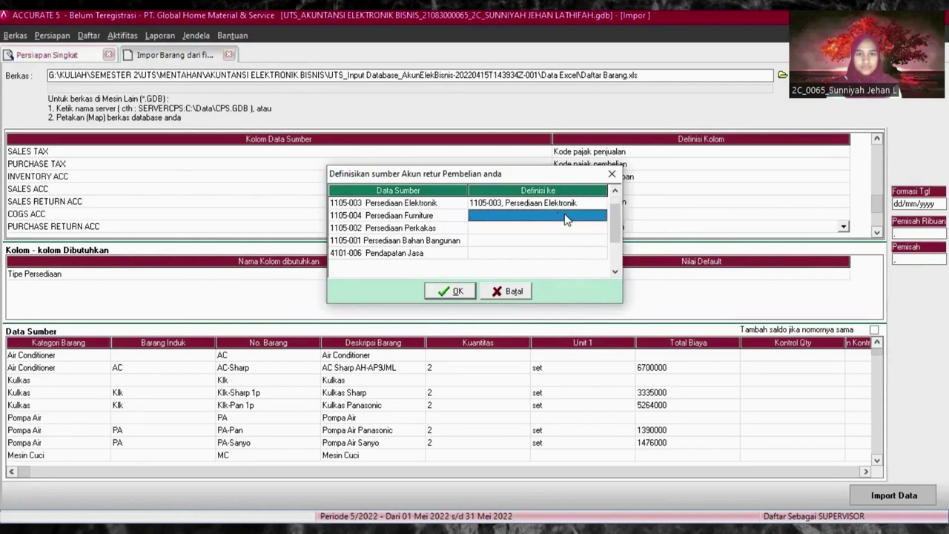
click(563, 217)
click(598, 216)
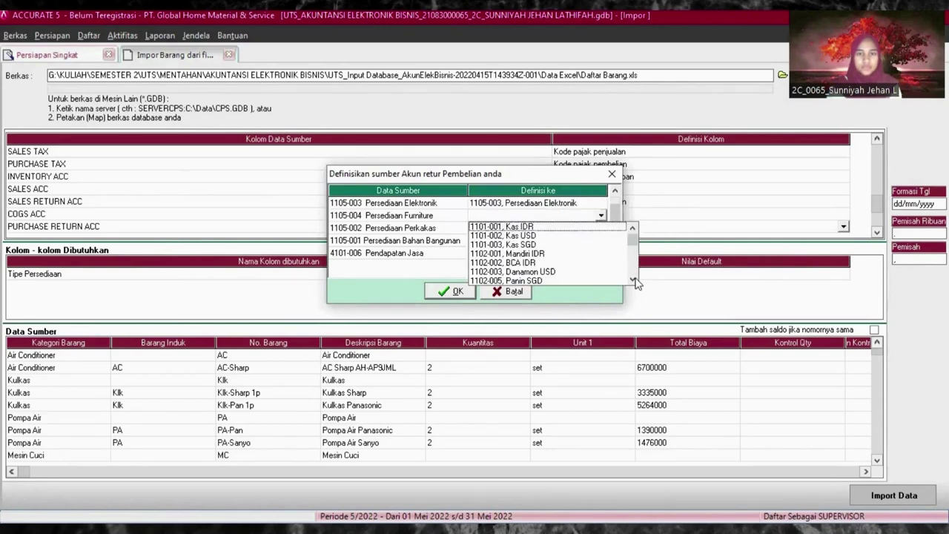
scroll(636, 283, down, 7)
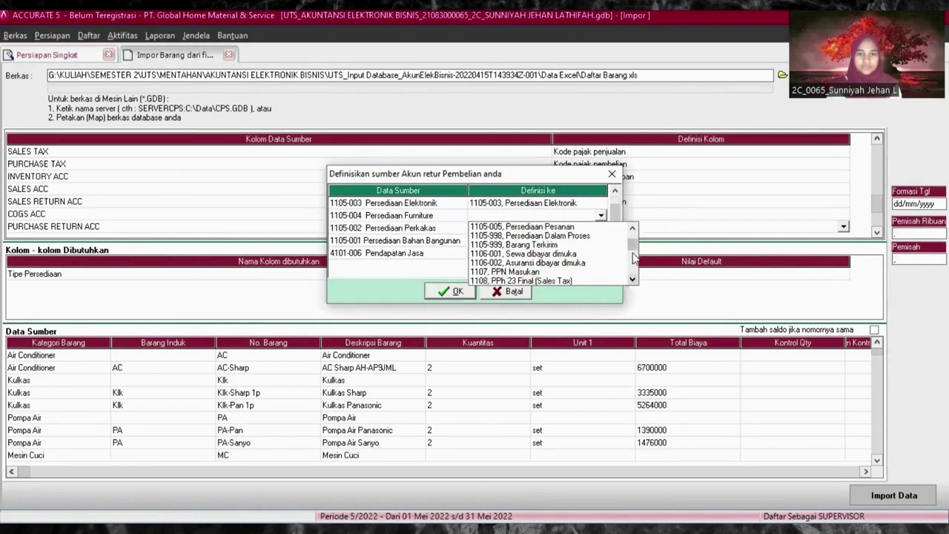
scroll(561, 234, up, 5)
click(561, 234)
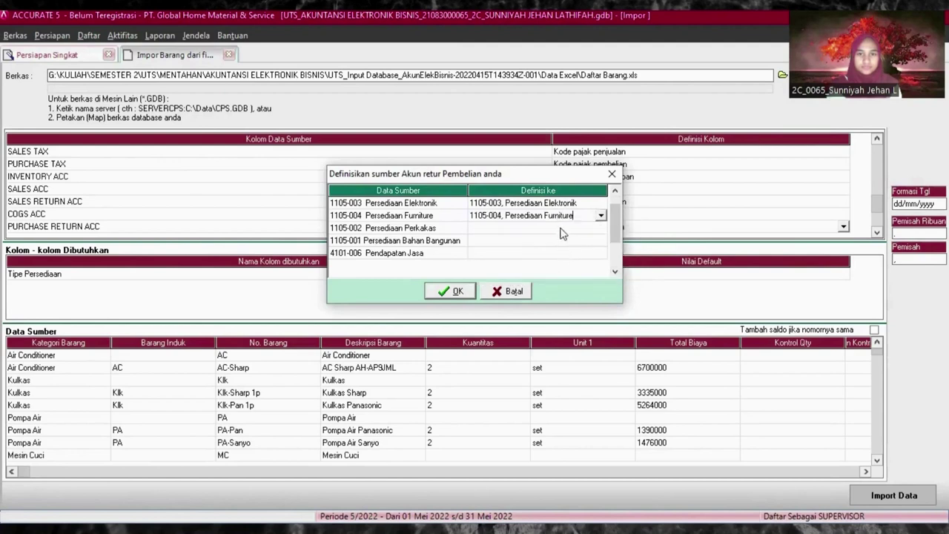
- Map the source account 1105-002 Persediaan Perkakas to 1105-002, Persediaan Perkakas for the purchase returns
click(559, 228)
click(600, 228)
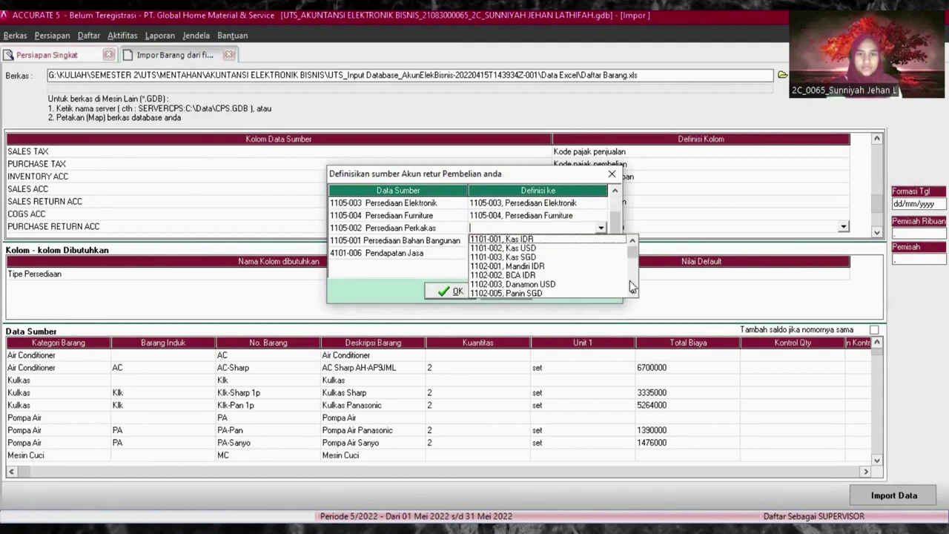
scroll(632, 289, down, 7)
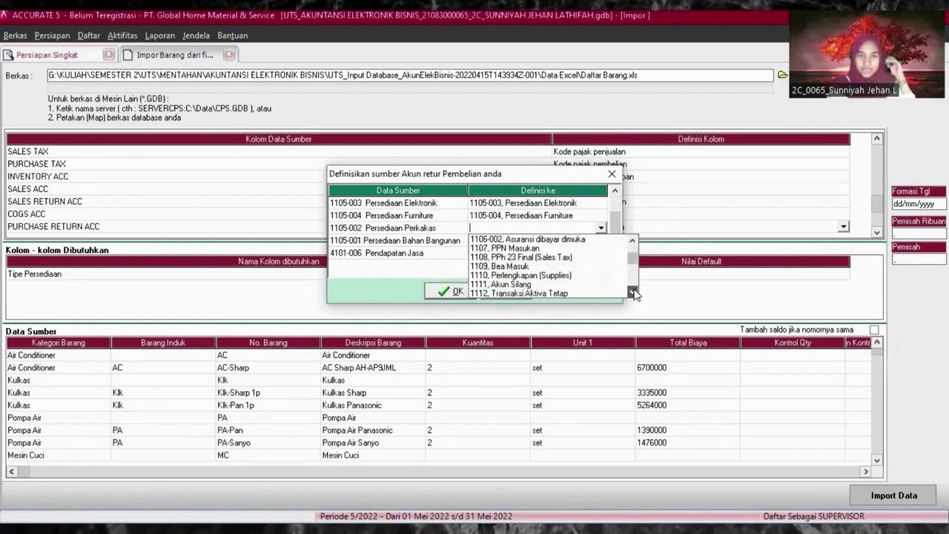
scroll(632, 293, down, 2)
scroll(632, 243, up, 3)
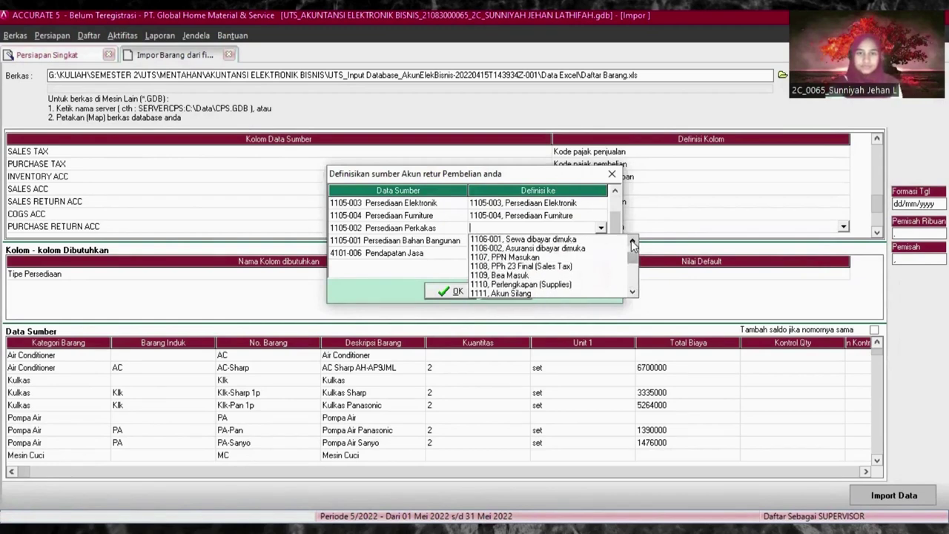
scroll(633, 245, up, 3)
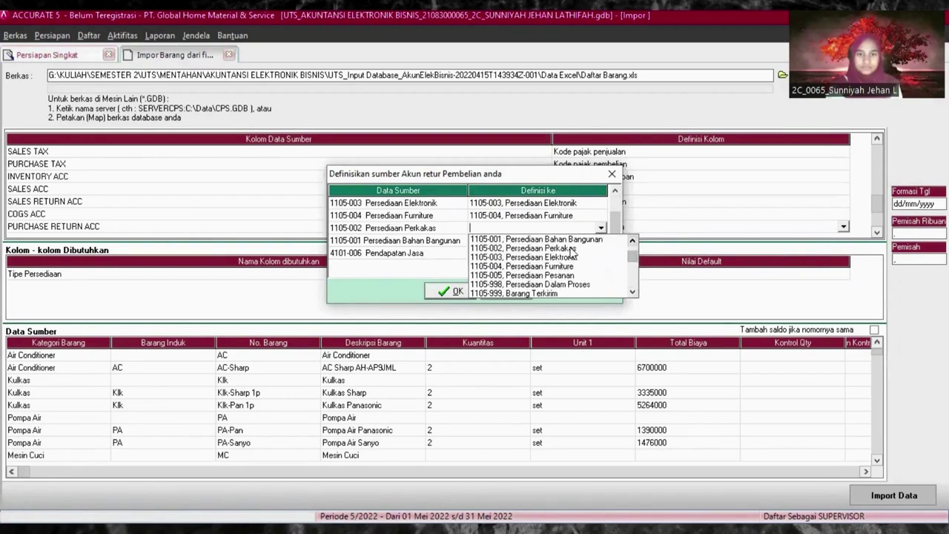
click(569, 247)
- Map the source account 1105-001 Persediaan Bahan Bangunan to 1105-001, Persediaan Bahan Bangunan for the purchase returns
click(566, 241)
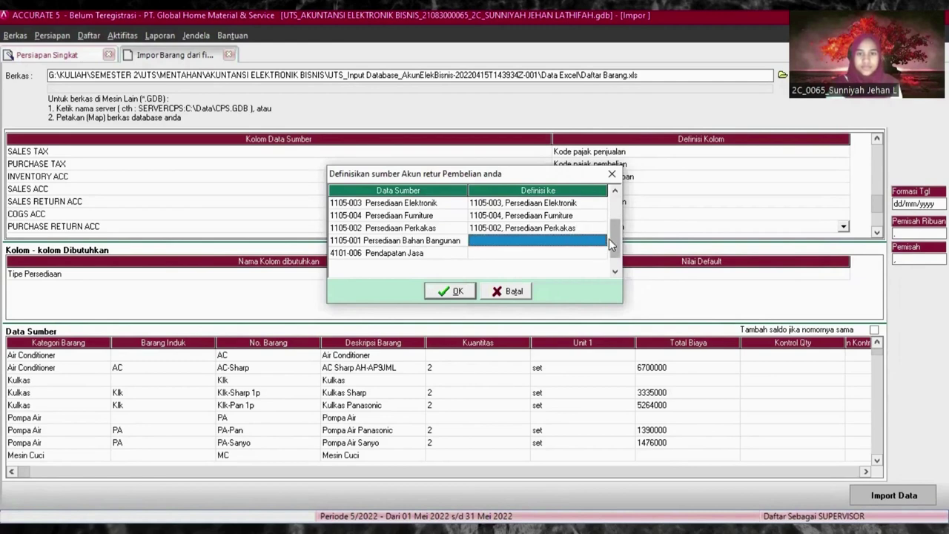
click(607, 241)
click(600, 241)
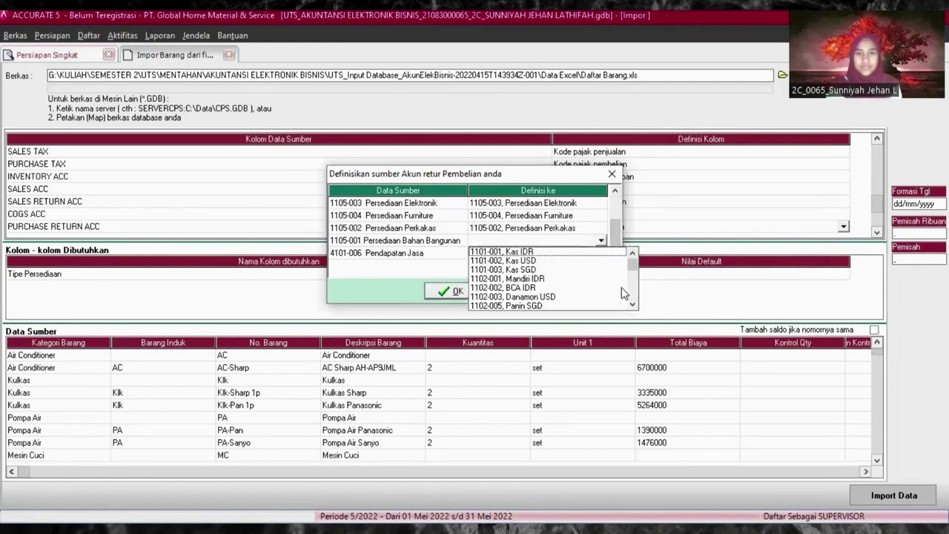
scroll(635, 304, down, 7)
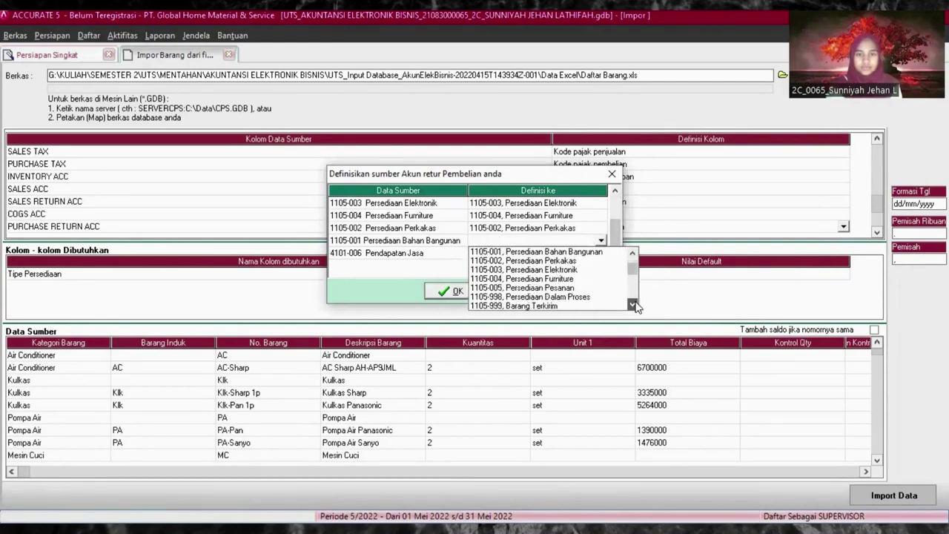
scroll(634, 255, up, 3)
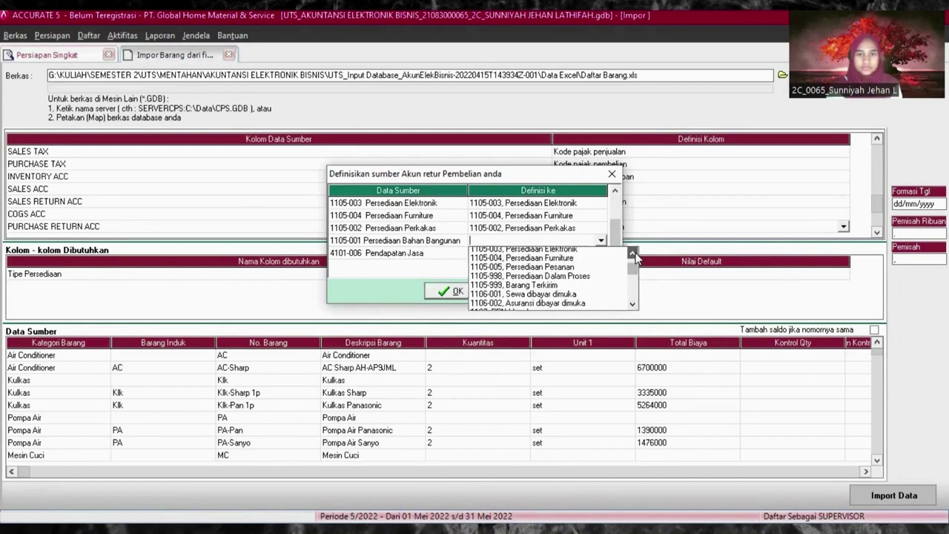
click(634, 255)
click(561, 252)
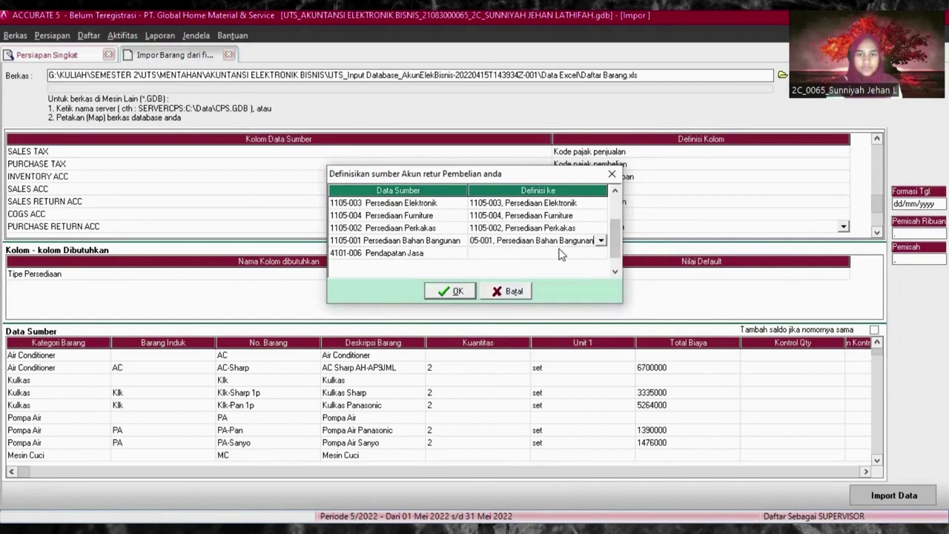
- Map the source account 4101-006 Pendapatan Jasa to 4101-006, Pendapatan Jasa and accept the Akun retur Pembelian definitions
click(560, 254)
click(600, 253)
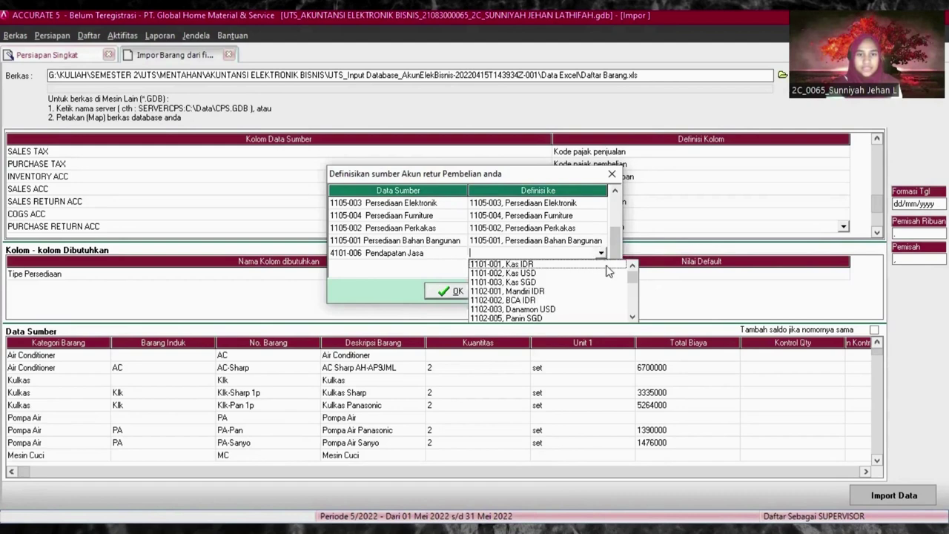
scroll(637, 317, down, 15)
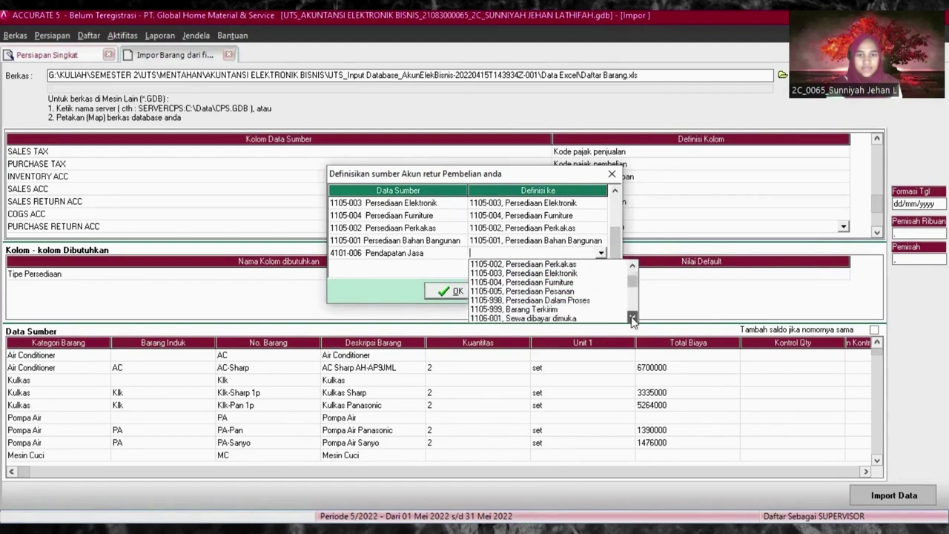
scroll(631, 270, up, 4)
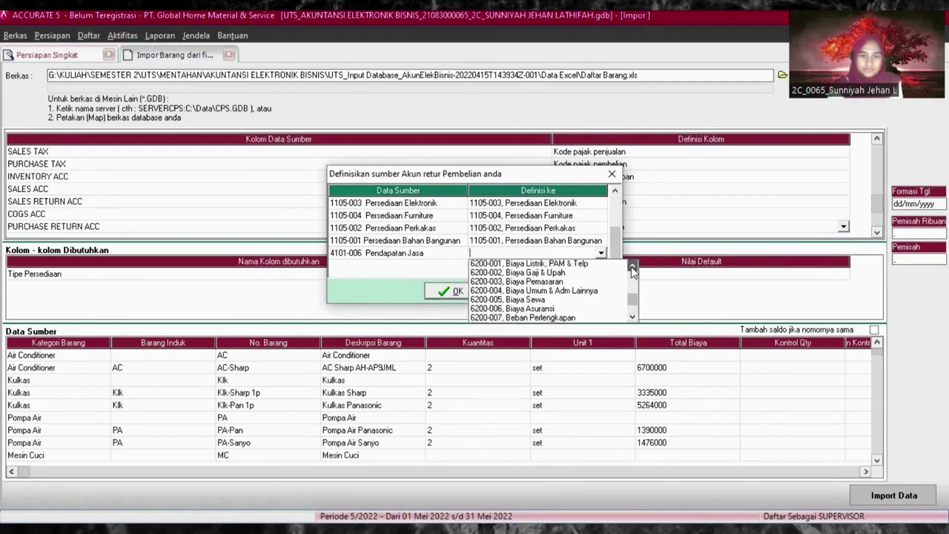
scroll(631, 271, up, 4)
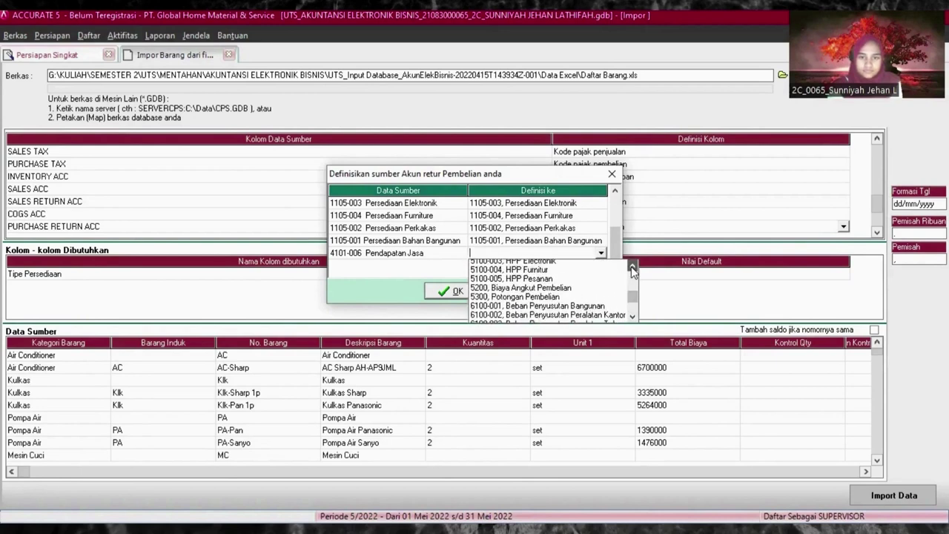
scroll(632, 271, up, 4)
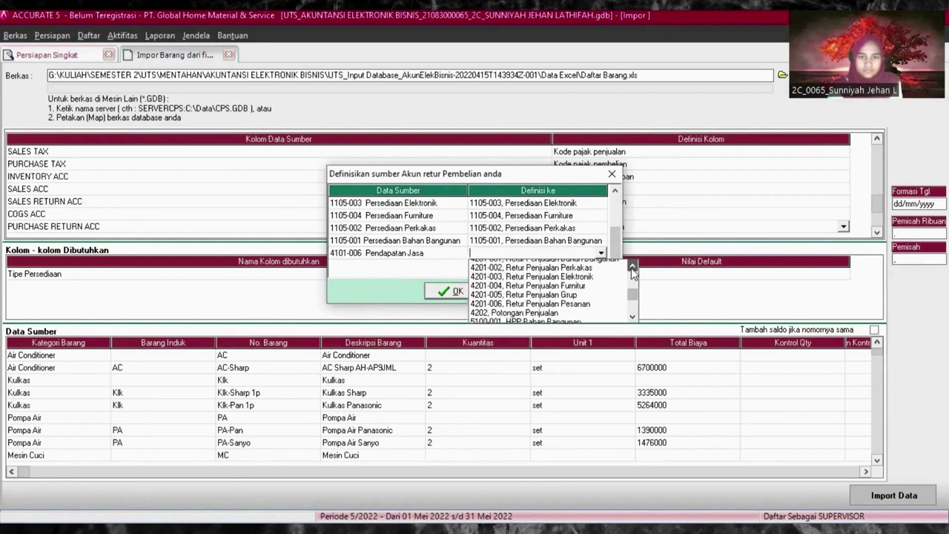
scroll(631, 271, up, 2)
click(555, 284)
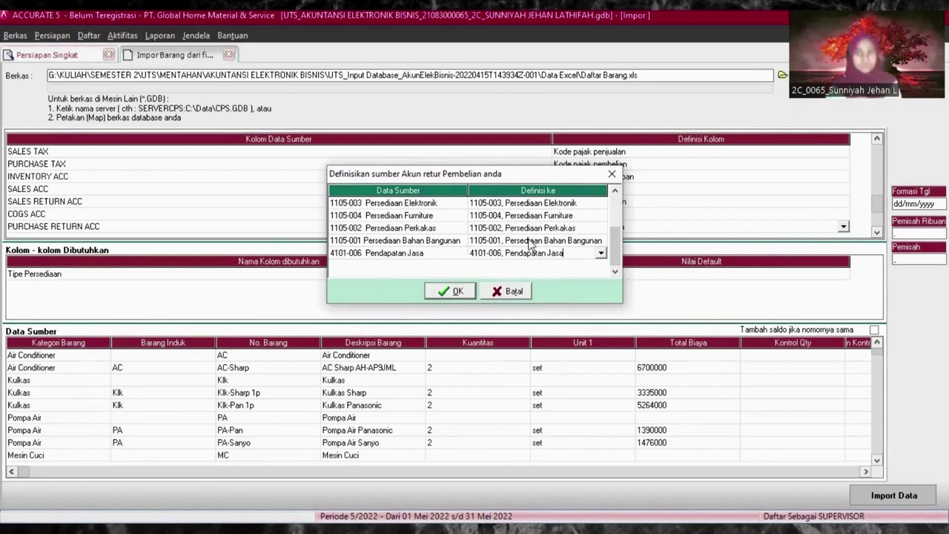
click(460, 292)
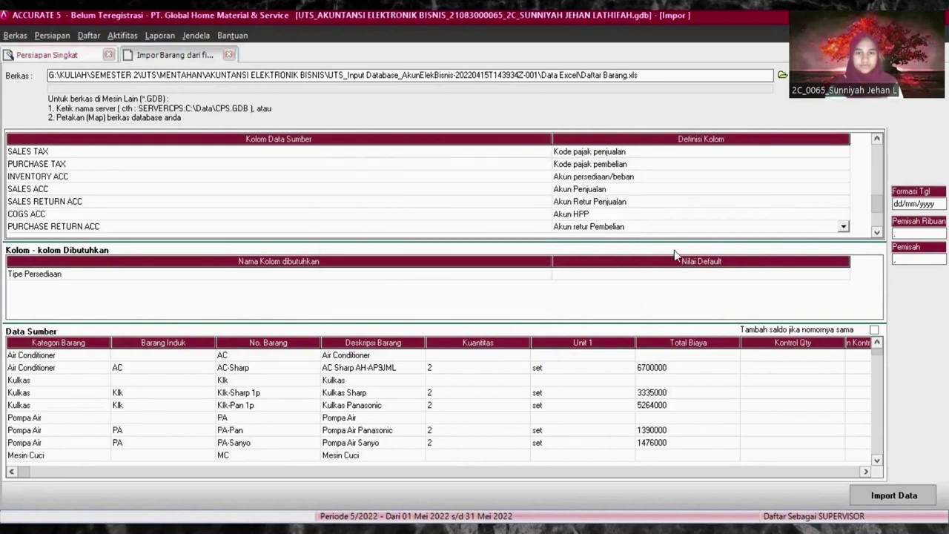
- Define the Manage SN source column as Pakai No Seri
click(877, 233)
click(878, 233)
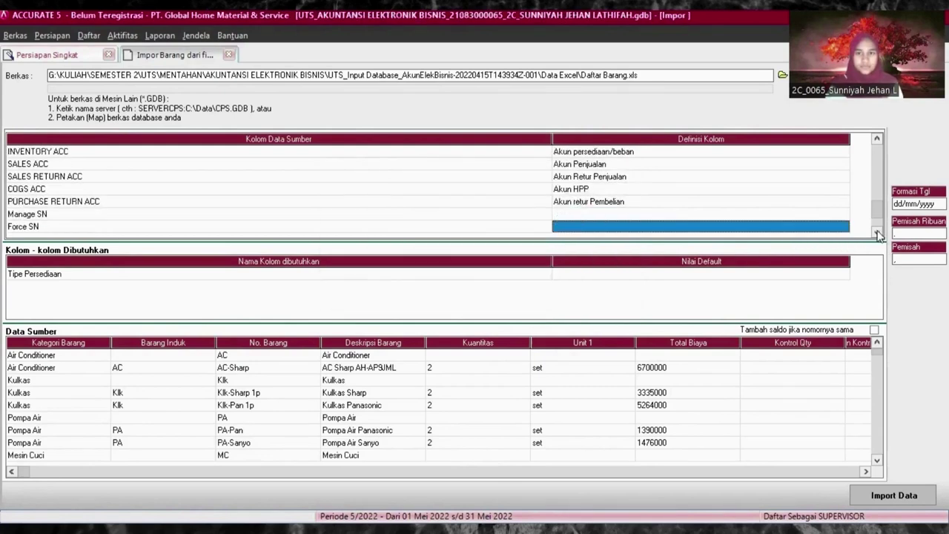
click(682, 214)
scroll(840, 218, down, 1)
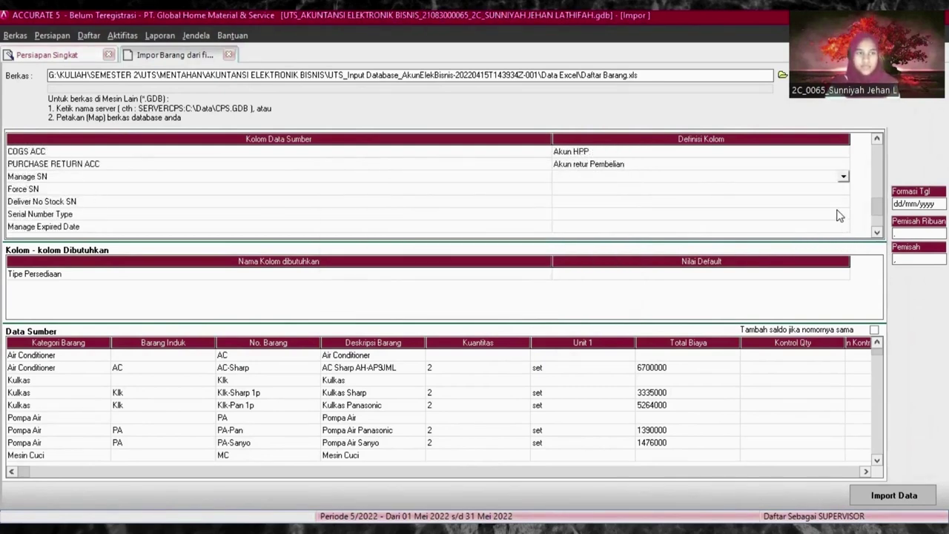
click(845, 179)
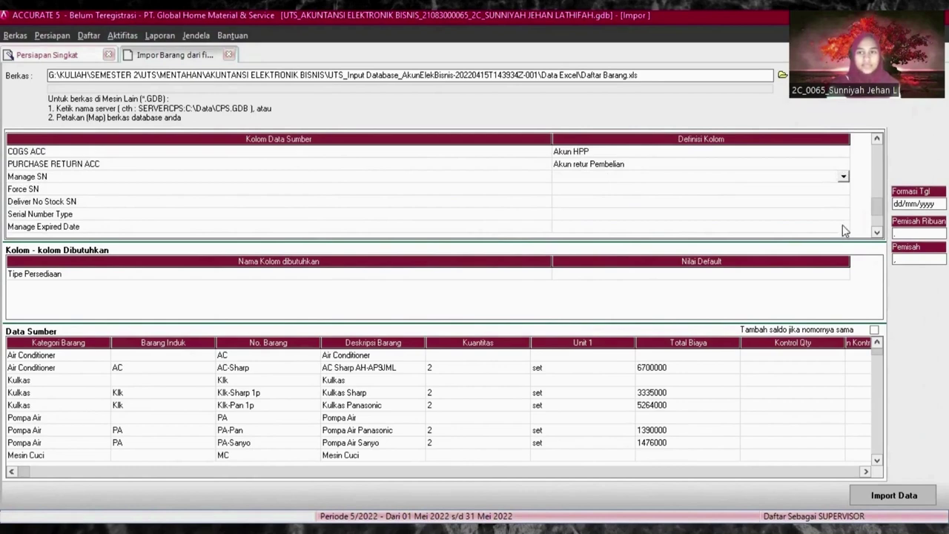
scroll(843, 238, down, 5)
scroll(843, 239, down, 3)
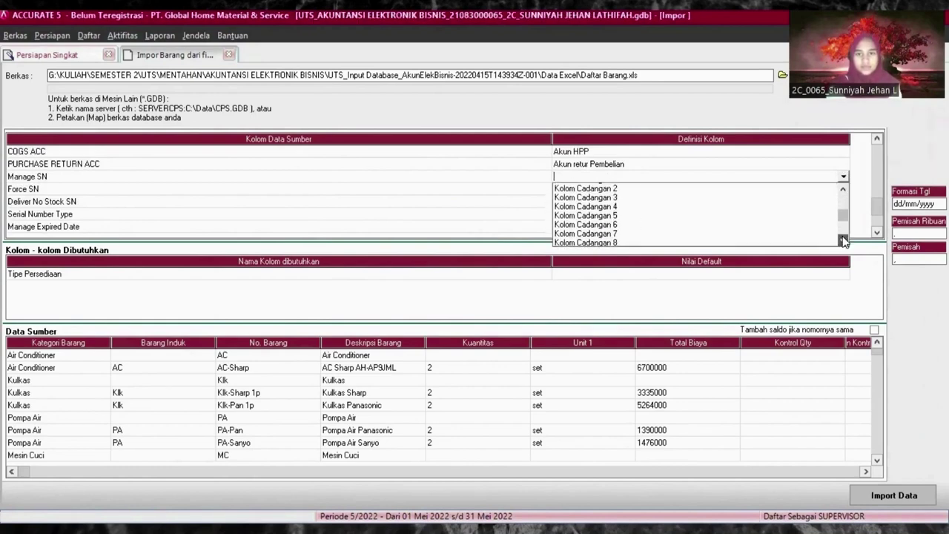
click(589, 223)
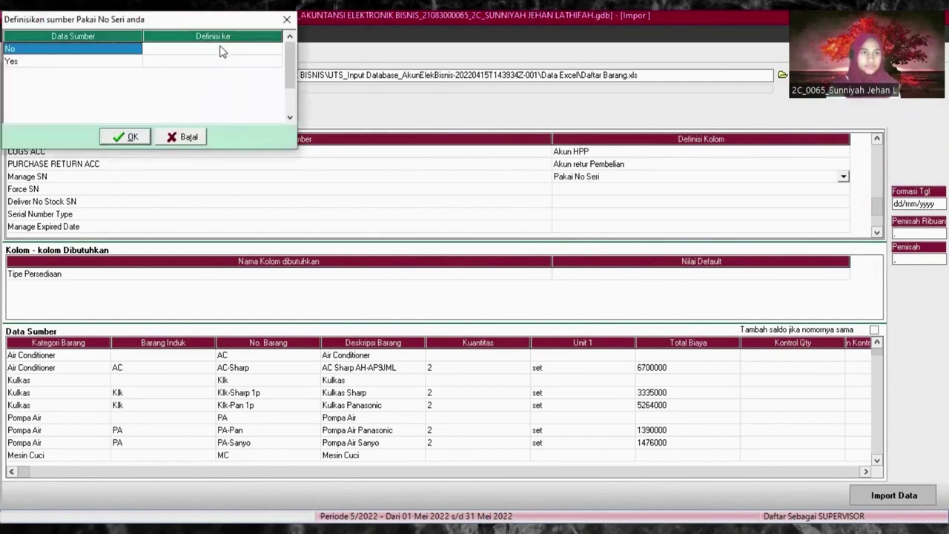
- Map the Pakai No Seri source values No to Salah and Yes to Benar, and accept the definitions
click(220, 51)
click(276, 50)
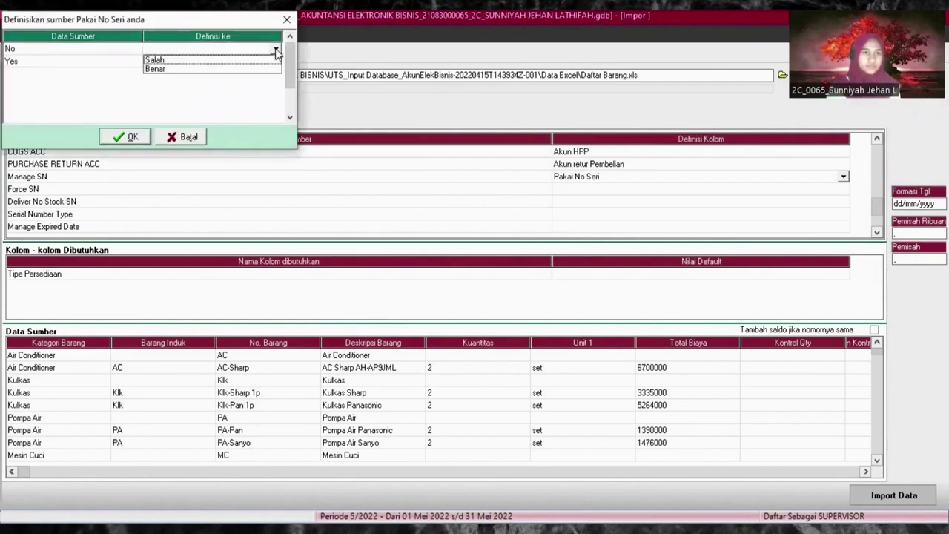
click(172, 59)
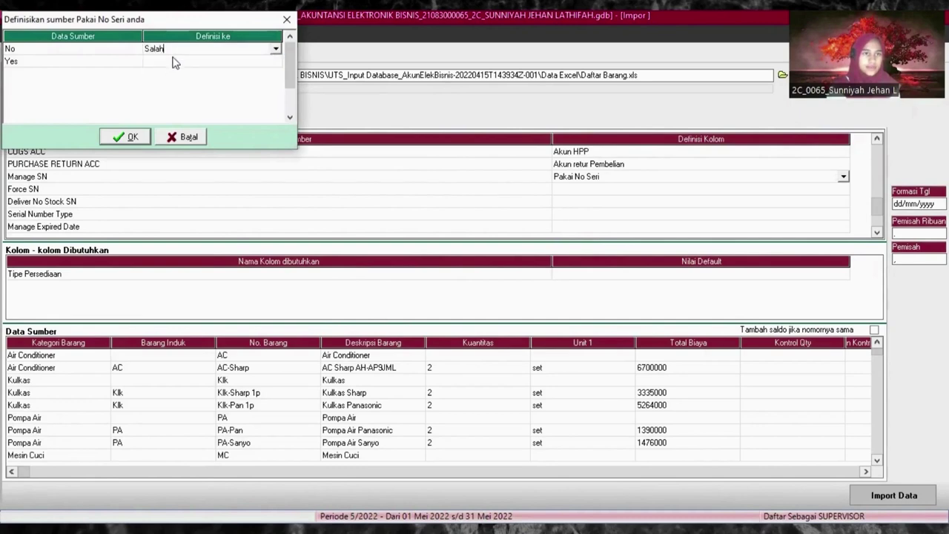
click(222, 61)
click(275, 62)
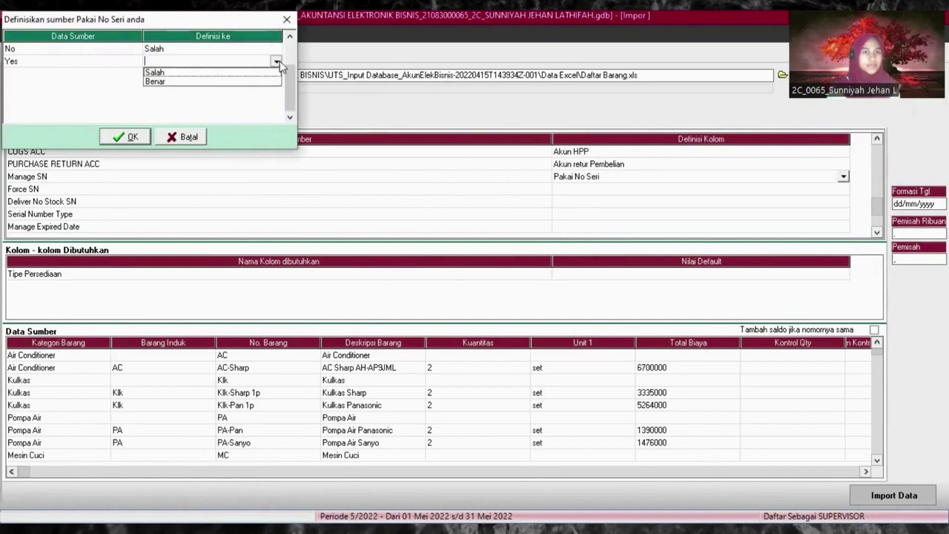
click(203, 82)
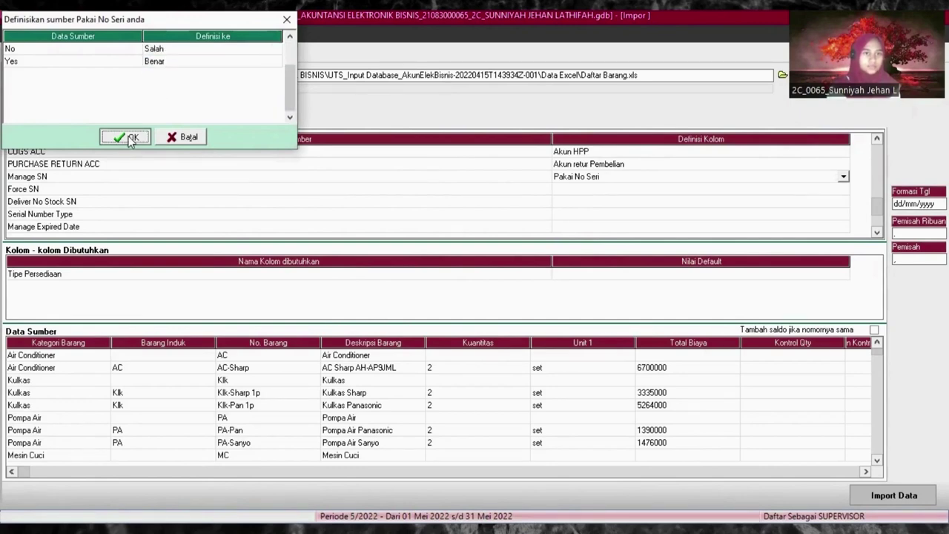
click(129, 138)
- Define the Force SN source column as Paksa No Seri, with its source value No mapped to Salah
click(569, 190)
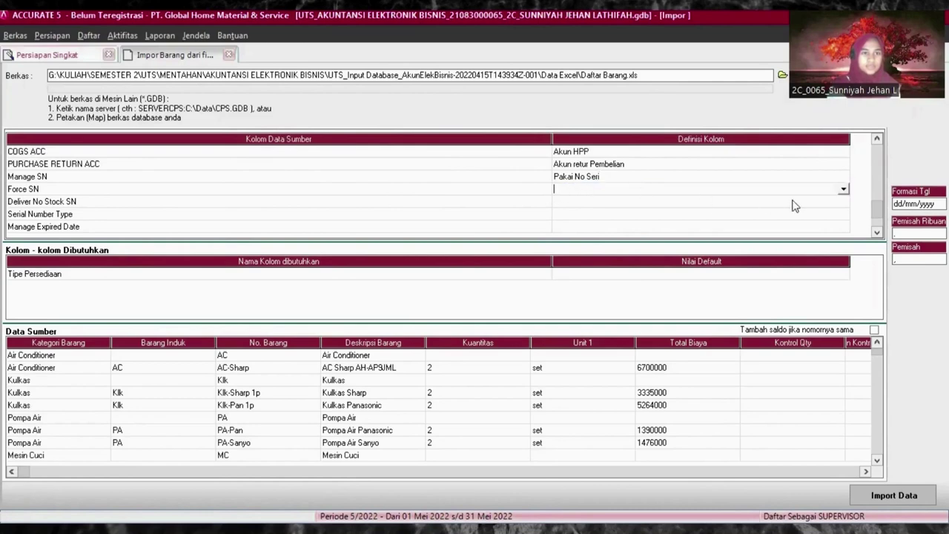
click(843, 189)
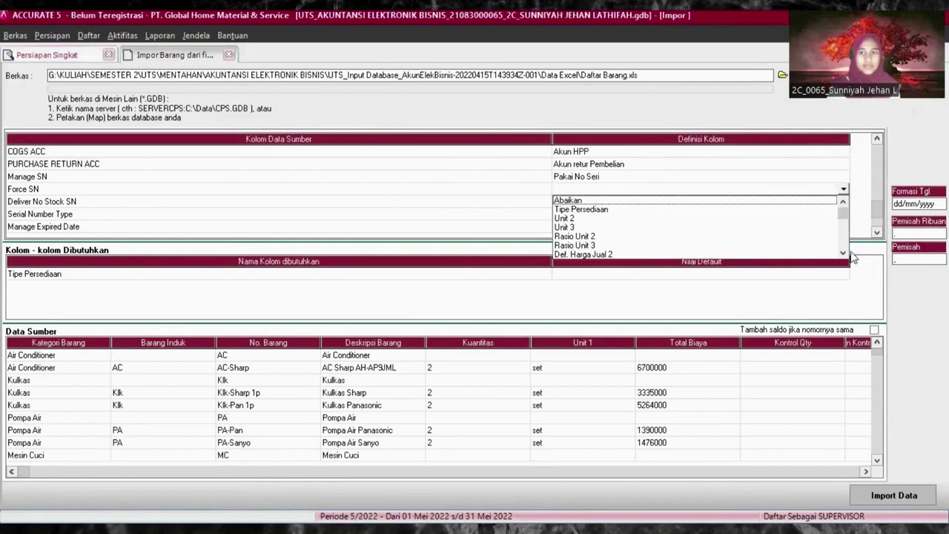
drag(842, 256, 842, 255)
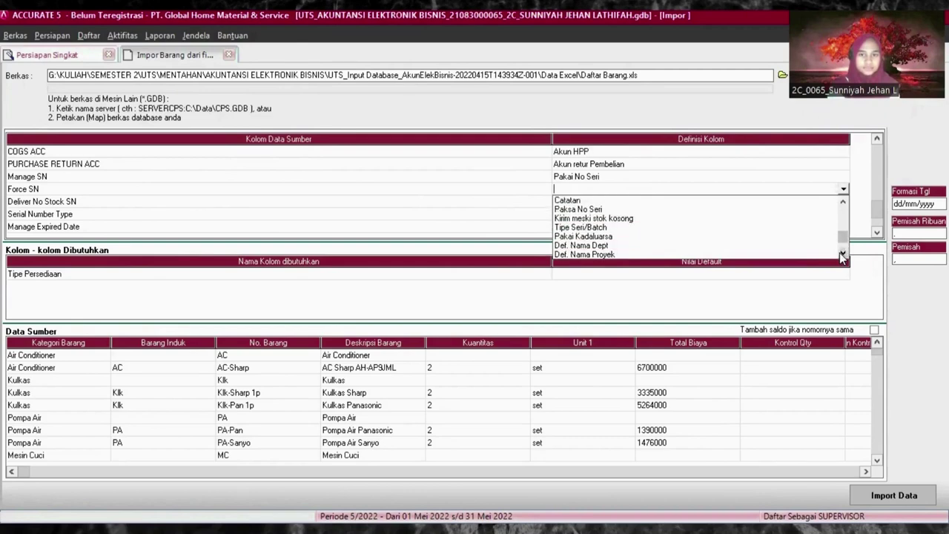
click(581, 214)
click(214, 49)
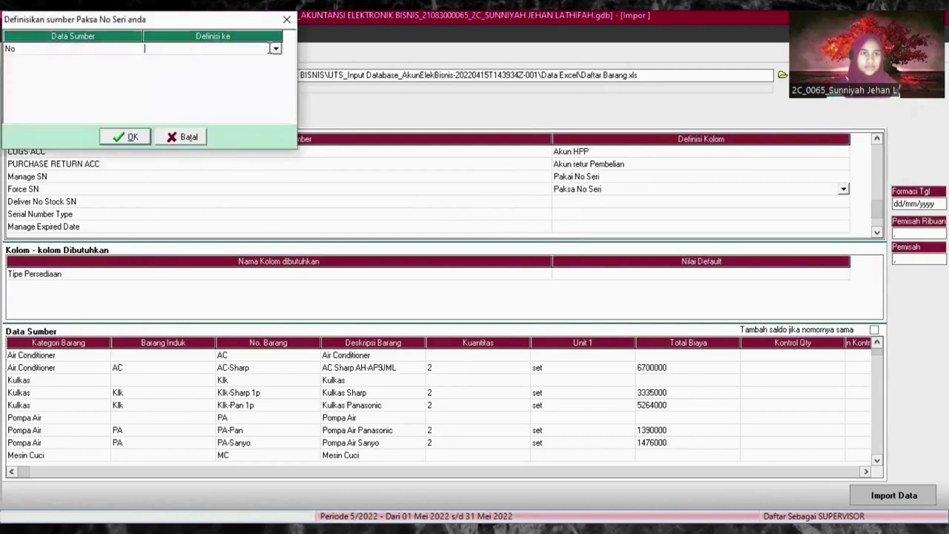
click(275, 50)
click(209, 60)
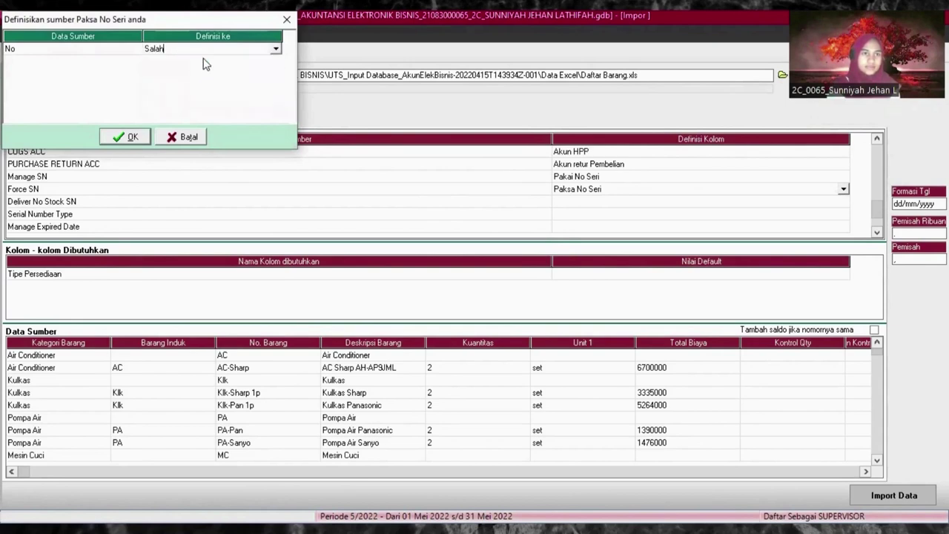
click(126, 139)
- Define the Deliver No Stock SN source column as Kirim meski stok kosong
click(595, 202)
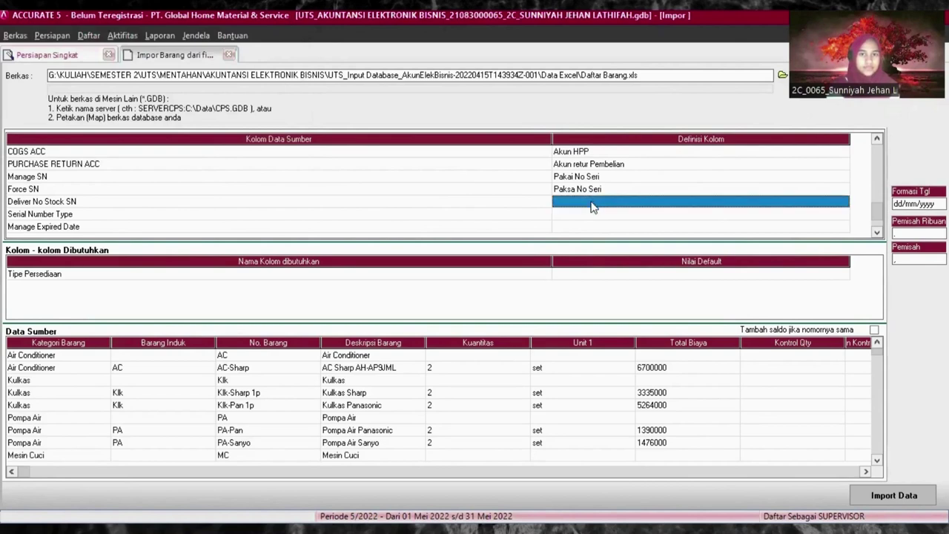
click(592, 201)
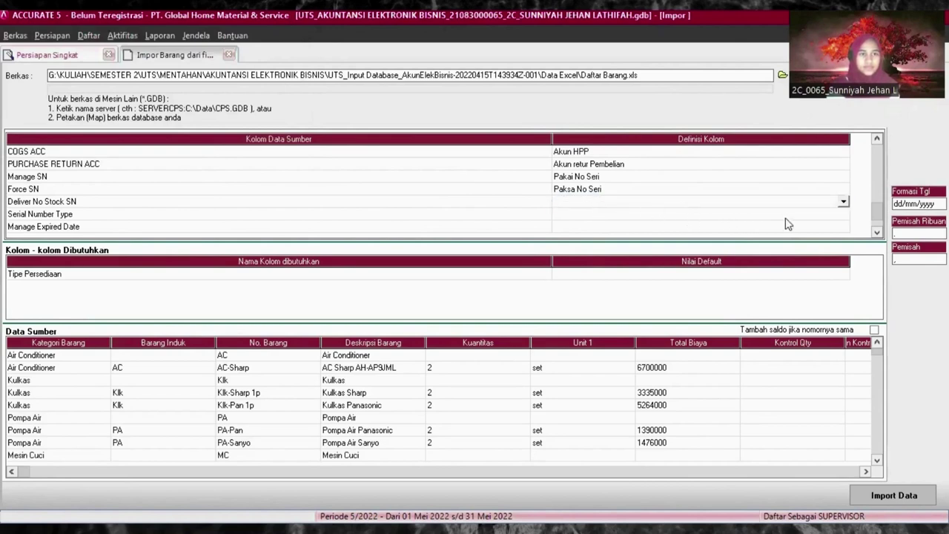
click(843, 201)
click(842, 264)
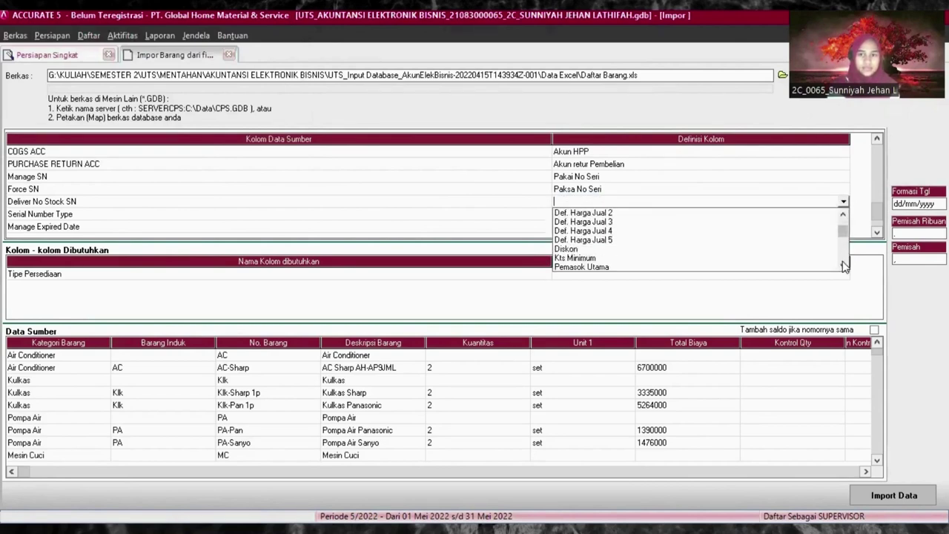
click(842, 264)
click(843, 264)
click(843, 265)
click(842, 264)
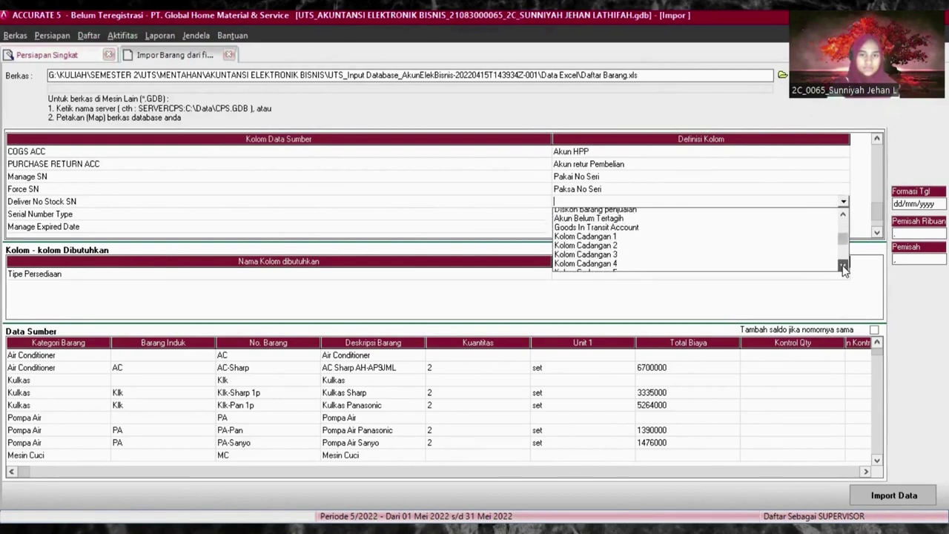
click(843, 265)
click(843, 265)
click(842, 264)
click(843, 264)
click(843, 265)
click(842, 264)
click(842, 265)
click(843, 264)
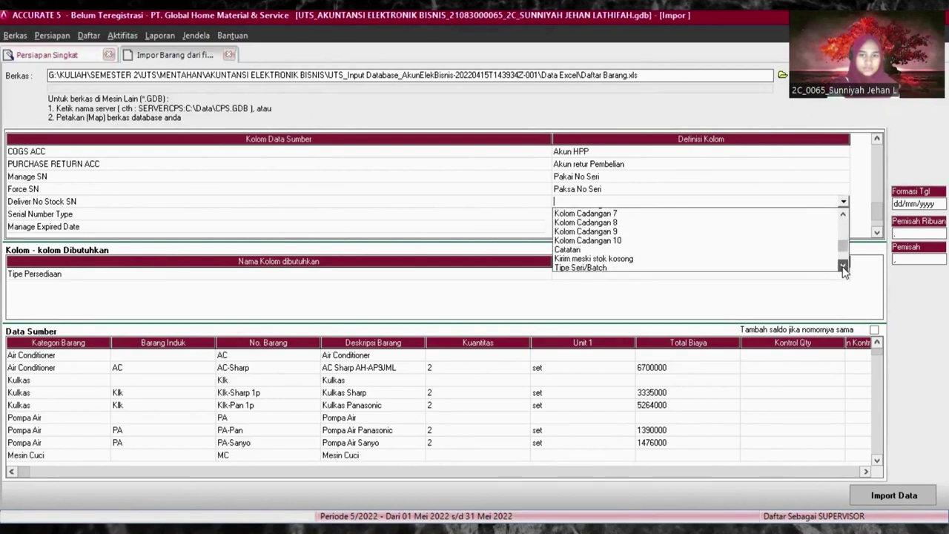
click(843, 264)
click(629, 249)
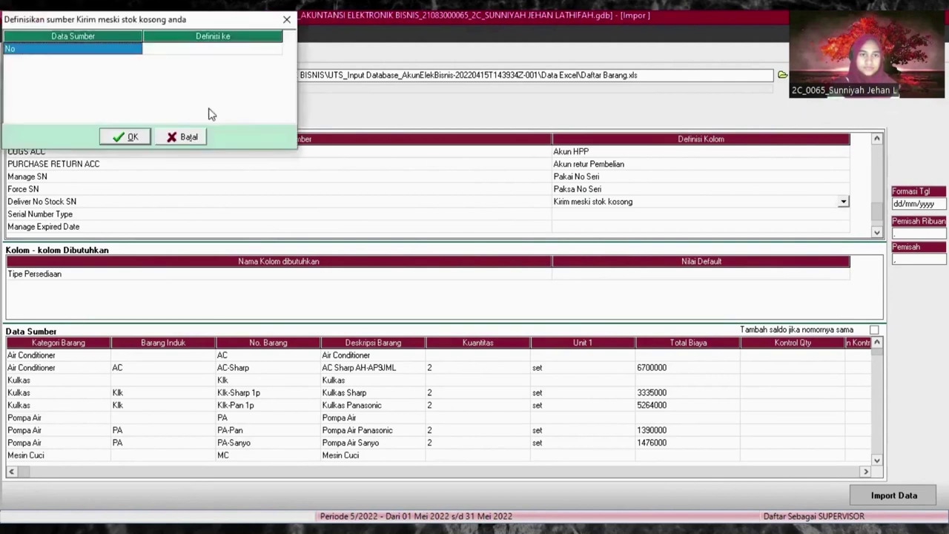
- Map the Kirim meski stok kosong source value No to Salah and accept the definition
click(204, 45)
click(275, 51)
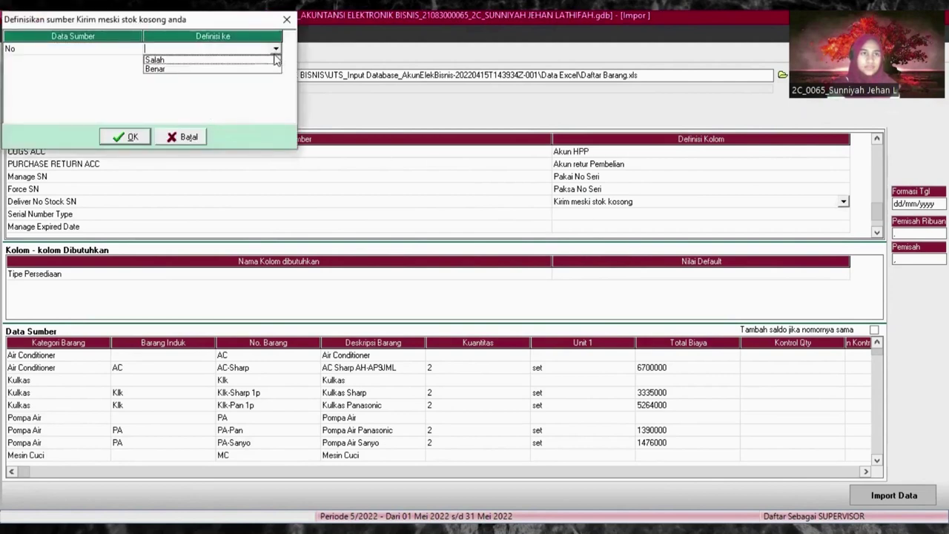
click(190, 61)
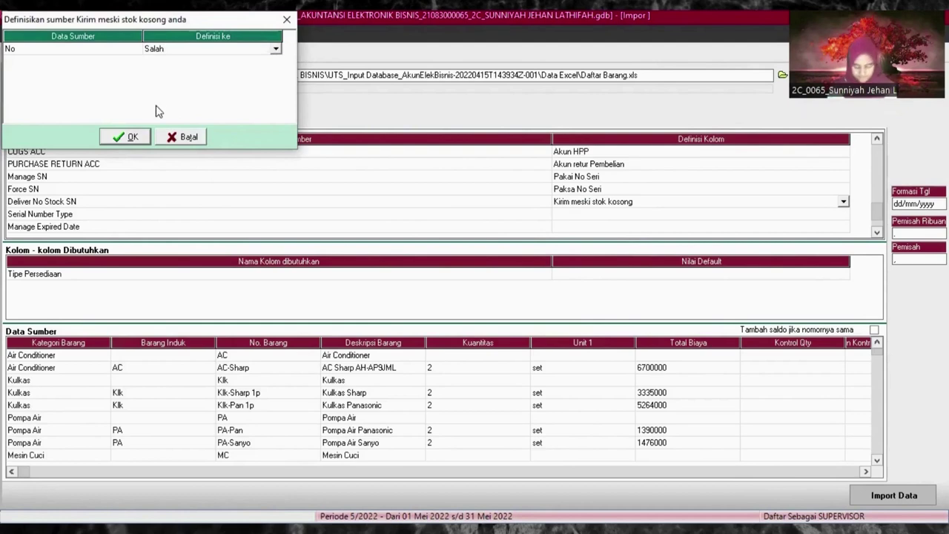
click(145, 137)
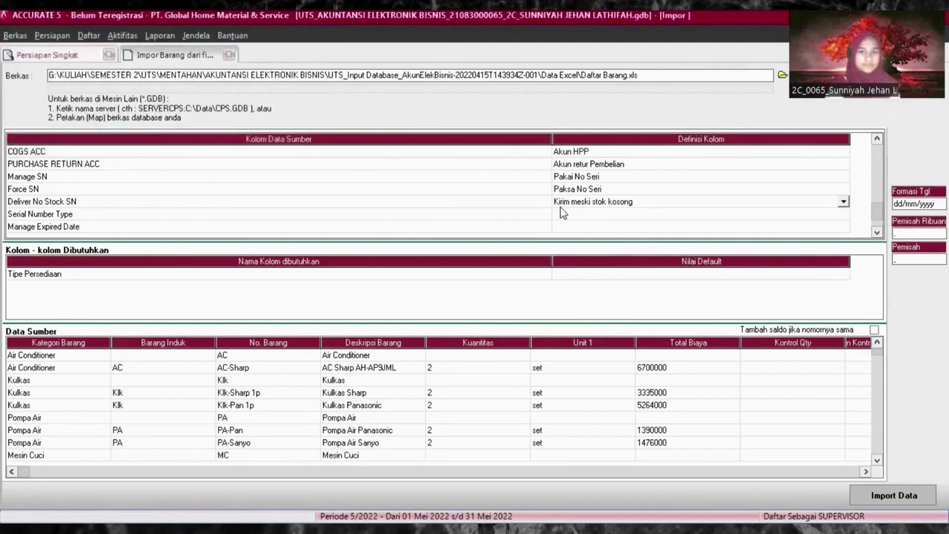
- Define the Serial Number Type source column as Tipe Seri/Batch
click(567, 219)
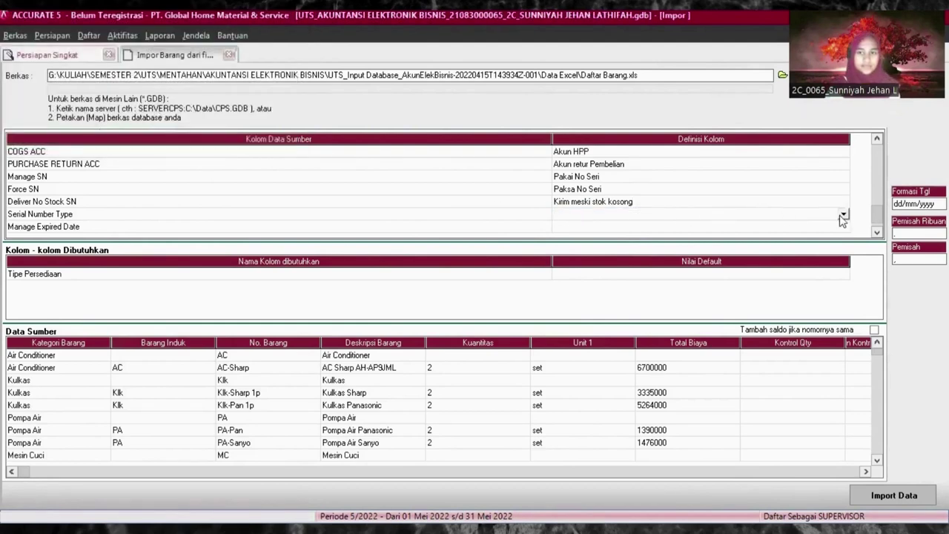
click(842, 214)
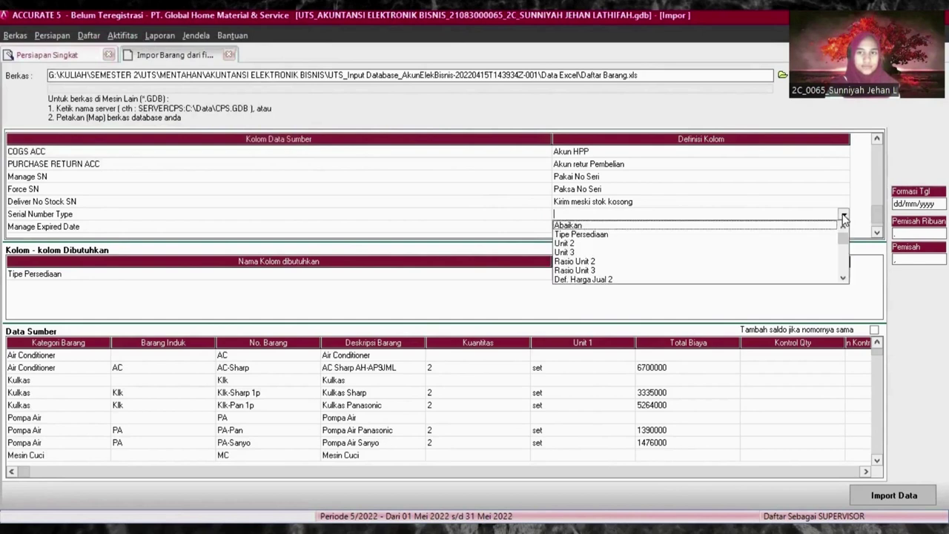
click(842, 278)
click(843, 278)
click(843, 278)
click(843, 278)
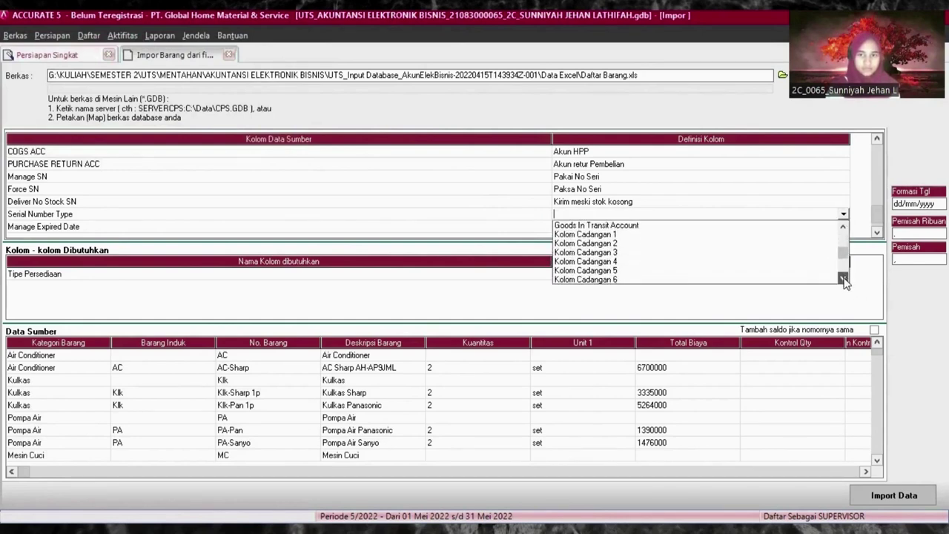
click(843, 278)
click(843, 278)
click(843, 278)
click(843, 278)
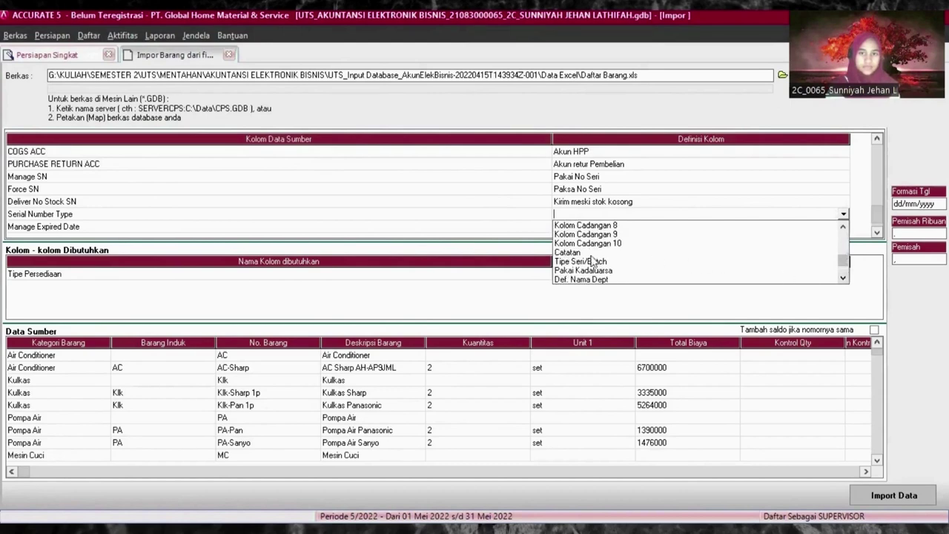
click(589, 263)
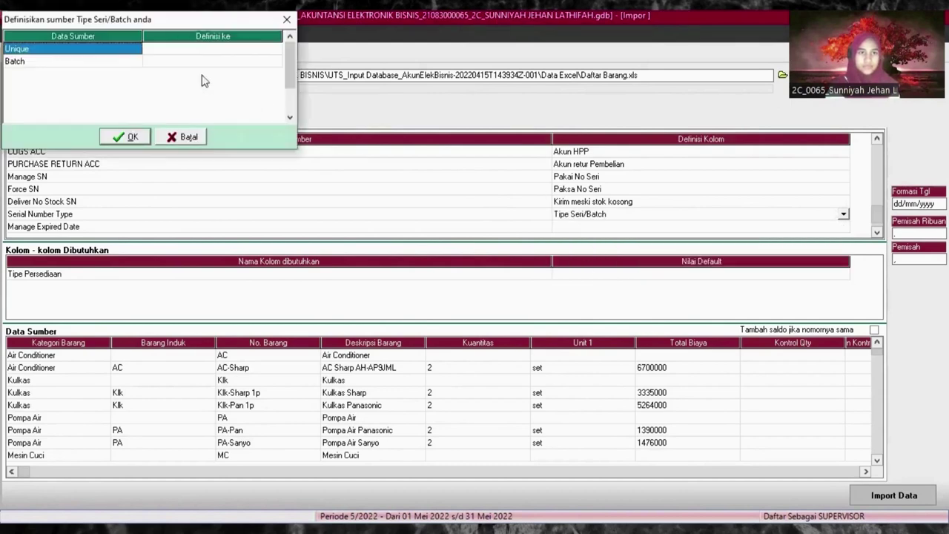
- Map the Tipe Seri/Batch source values Unique to Nomor Unik and Batch to Nomor Pabrik, and accept the definitions
click(193, 49)
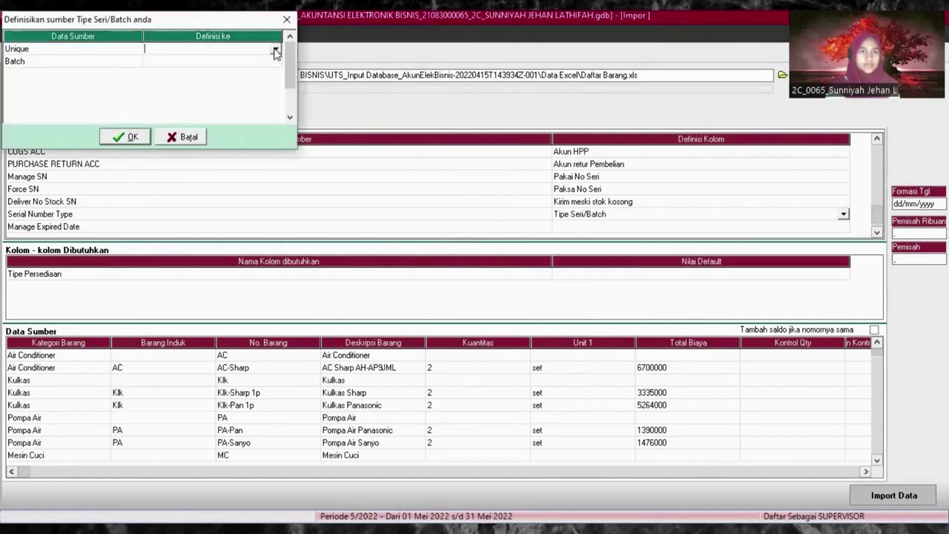
click(276, 48)
click(182, 63)
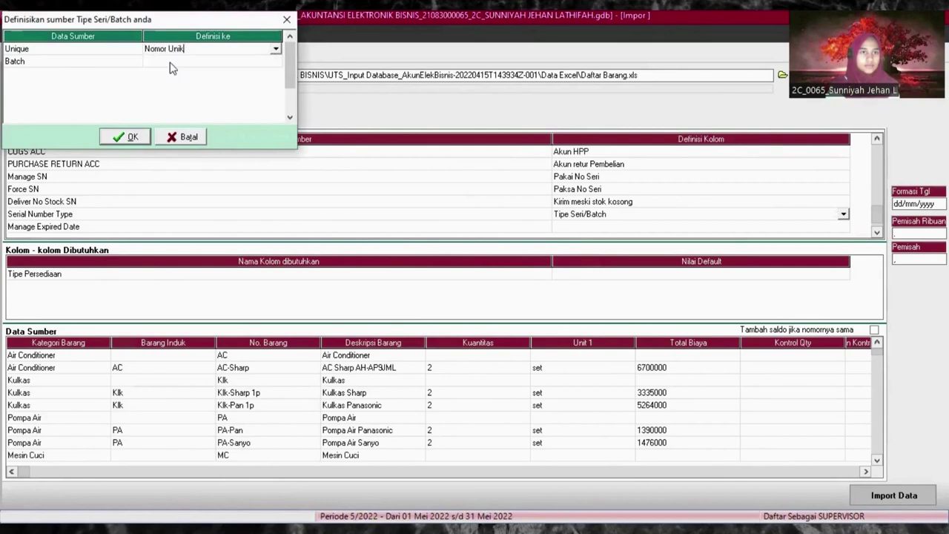
click(217, 61)
click(276, 62)
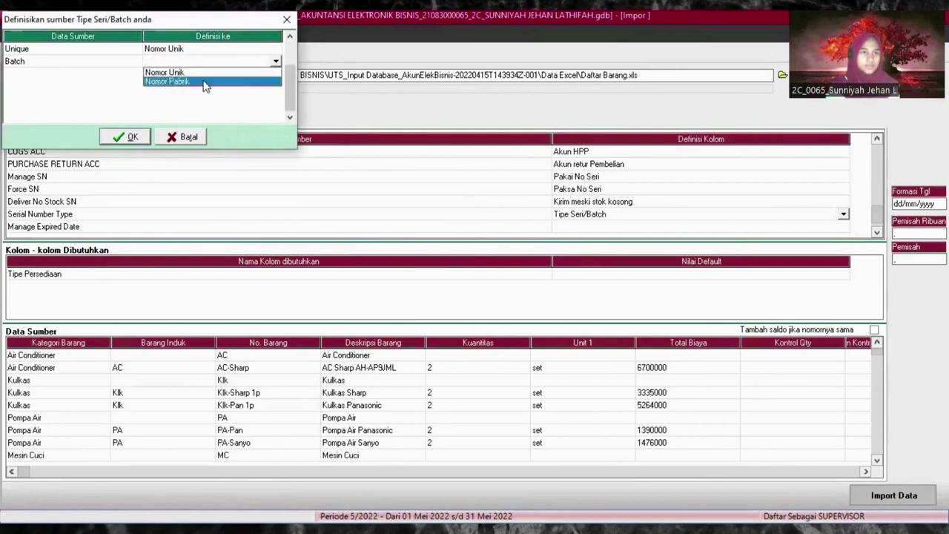
click(215, 82)
click(136, 139)
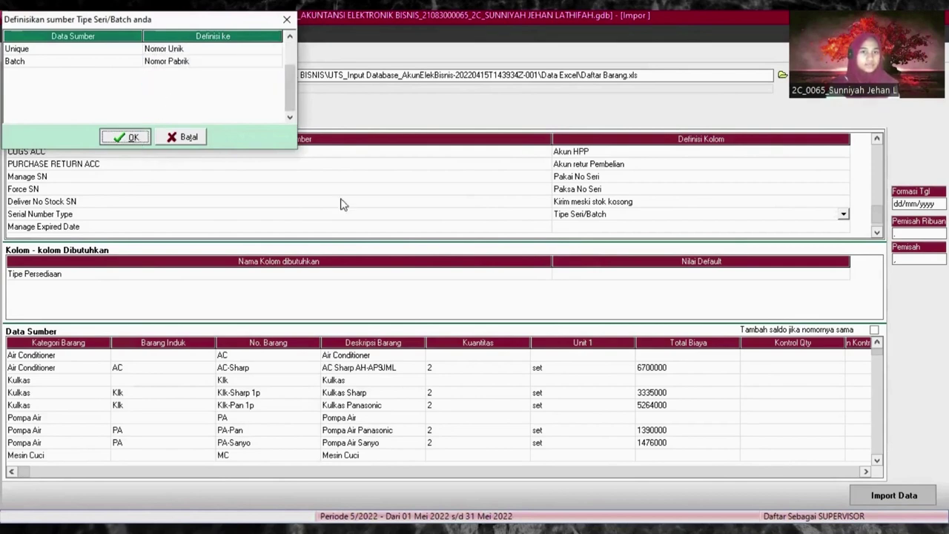
- Define the Manage Expired Date source column as Pakai Kadaluarsa
click(580, 227)
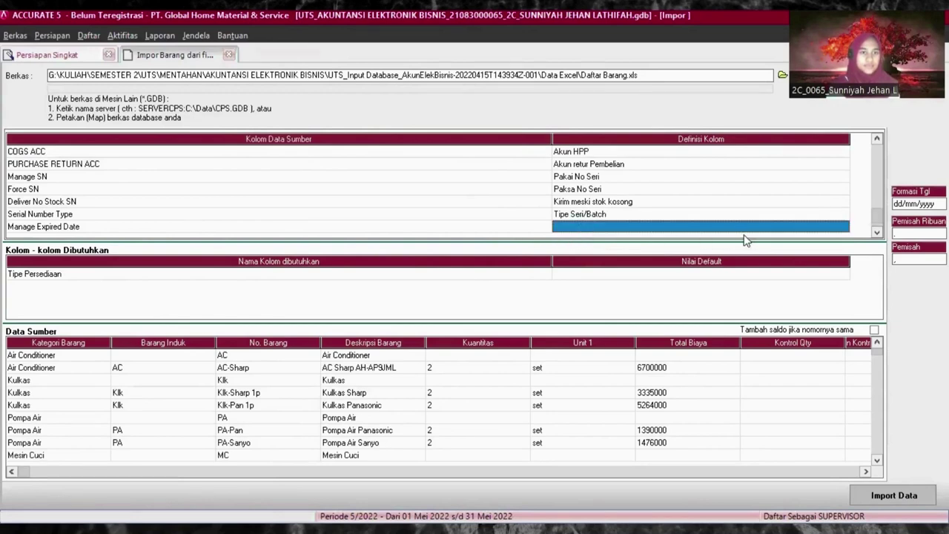
click(842, 229)
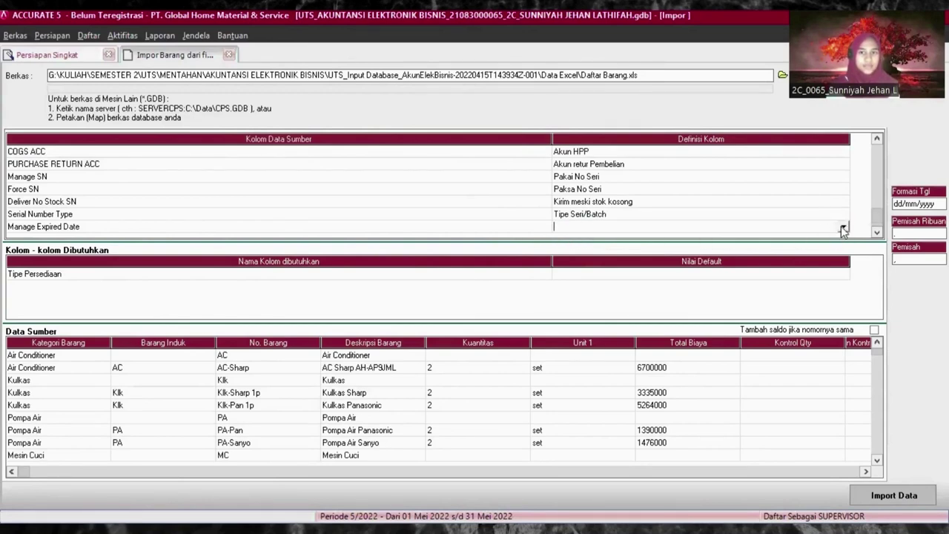
click(842, 229)
click(843, 291)
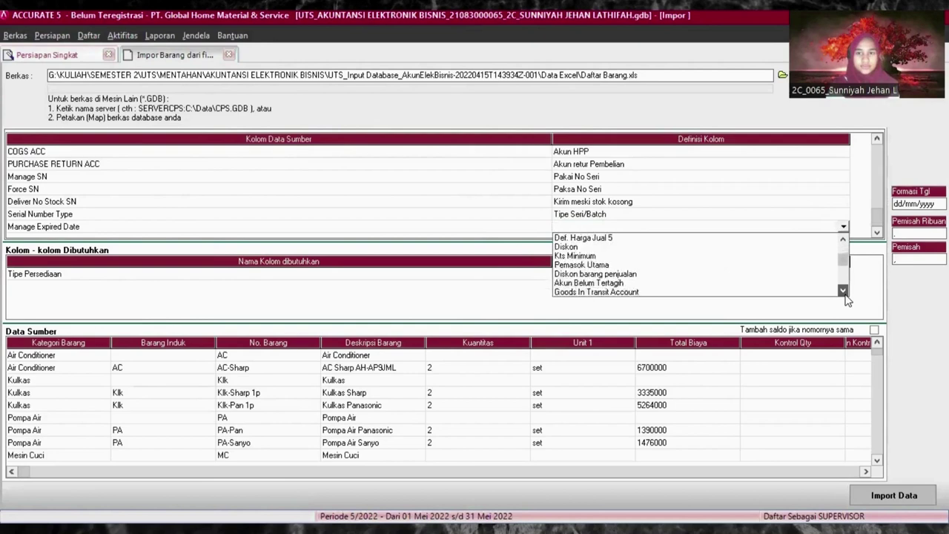
click(842, 291)
click(843, 290)
click(843, 290)
click(842, 291)
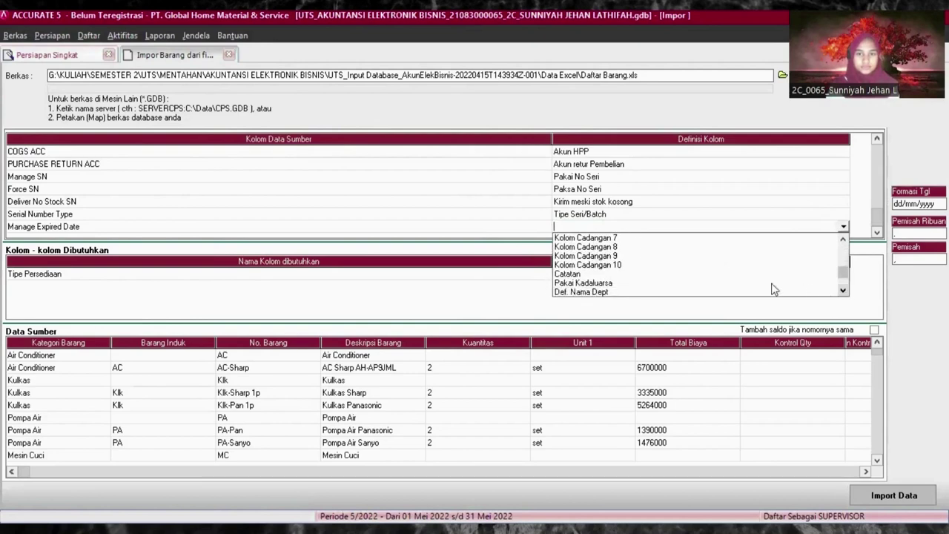
click(608, 283)
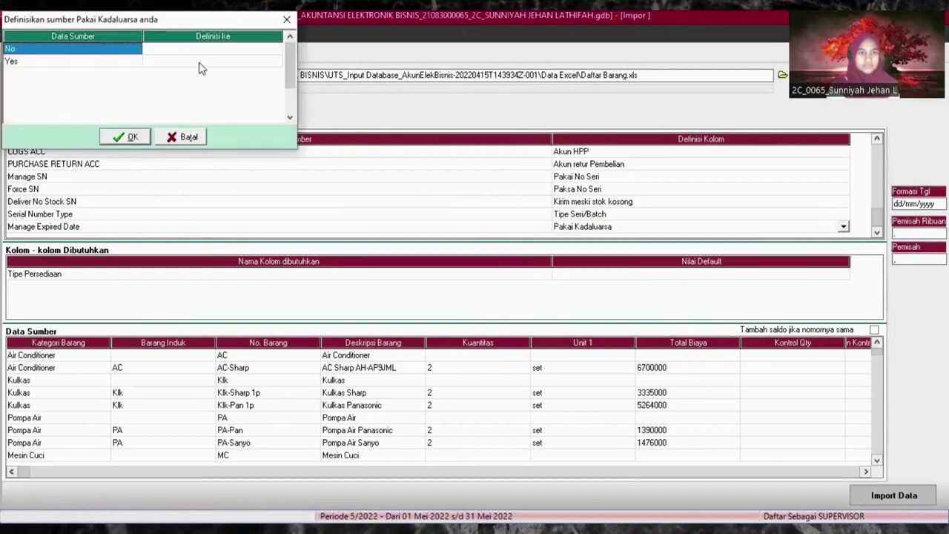
- Map the Pakai Kadaluarsa source value No to Salah, choose a definition for Yes, and accept both
click(196, 48)
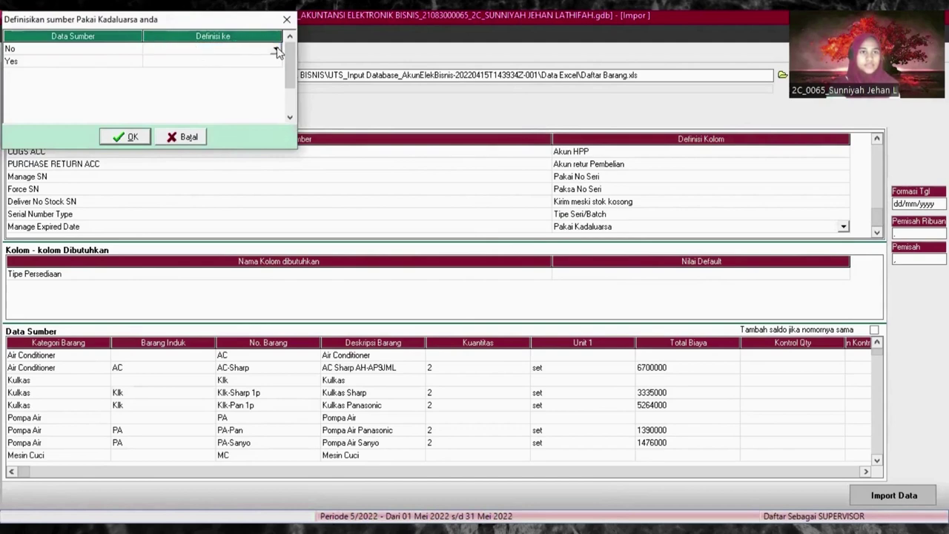
click(276, 49)
click(212, 60)
click(216, 63)
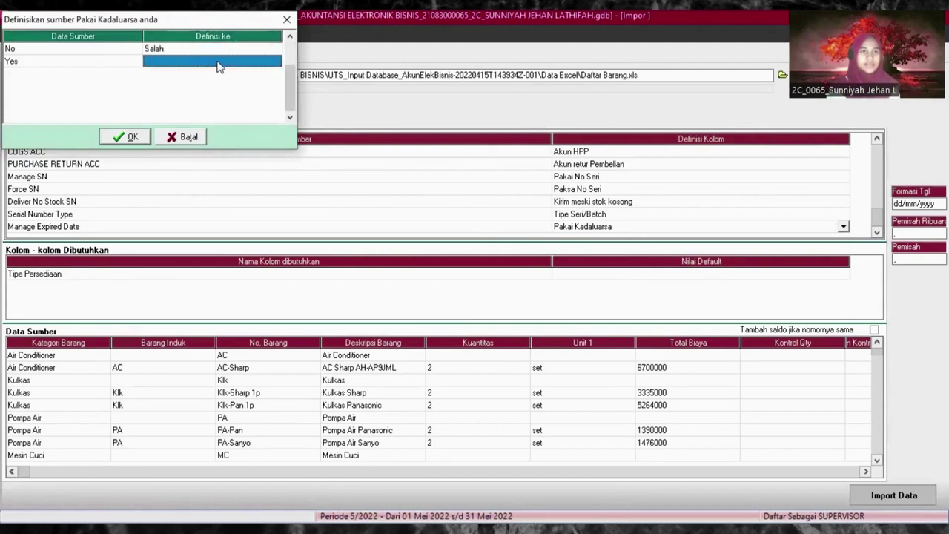
click(275, 62)
click(250, 80)
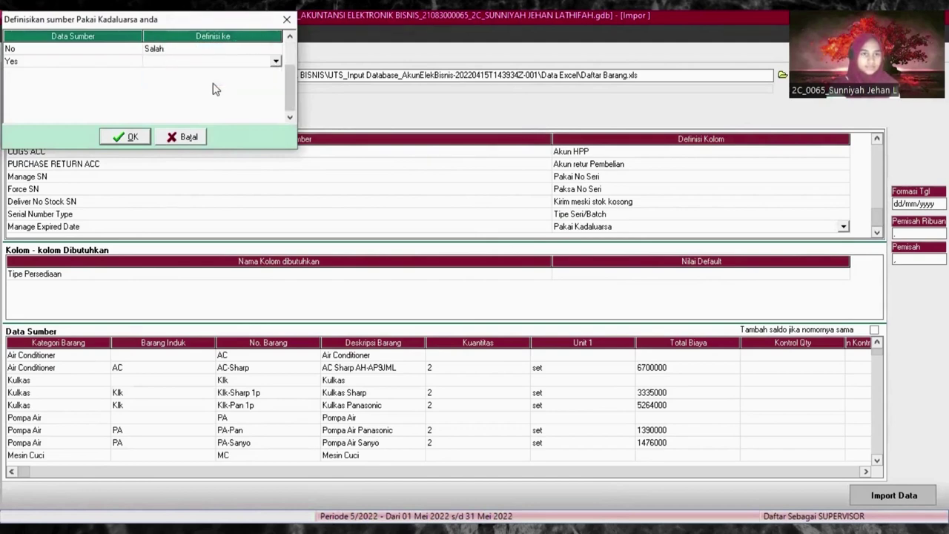
click(134, 139)
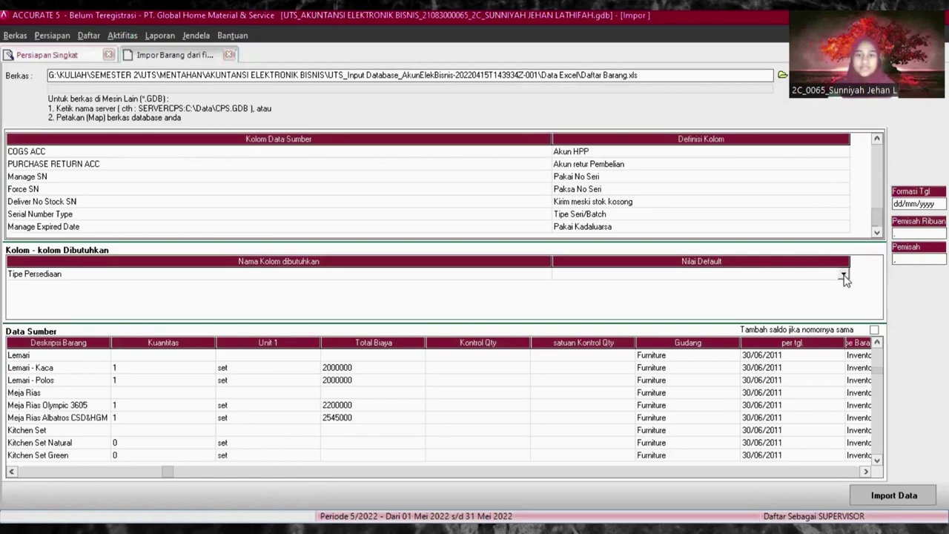
- Set the default value of the required Tipe Persediaan column to Bahan Baku
click(843, 275)
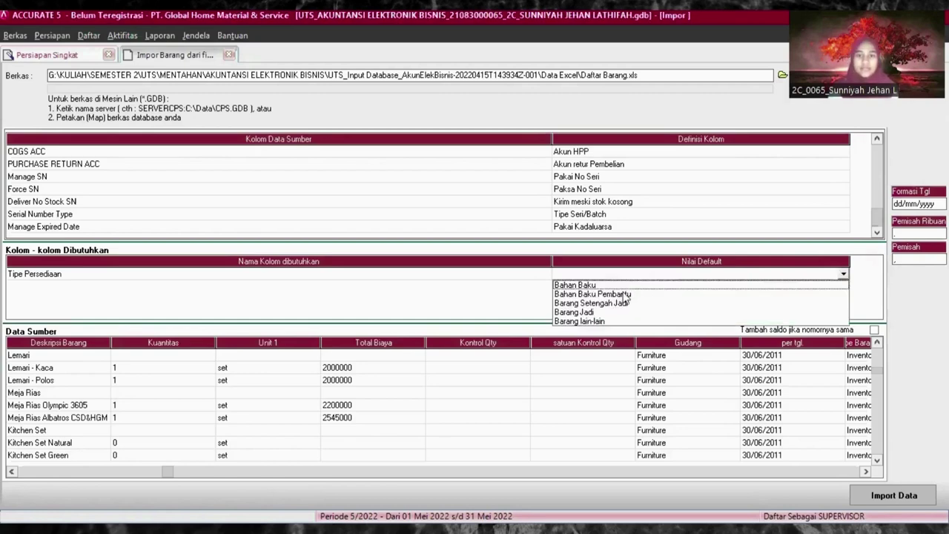
click(578, 285)
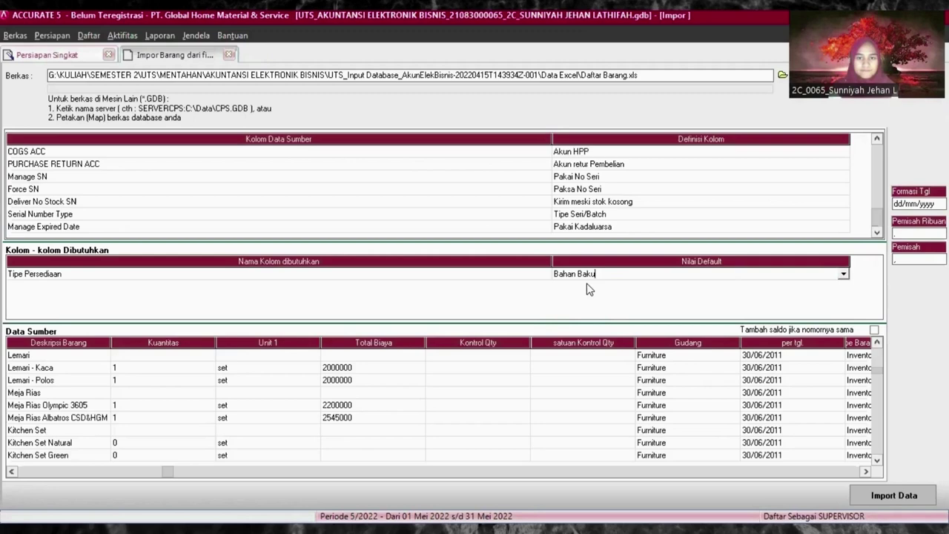
click(843, 275)
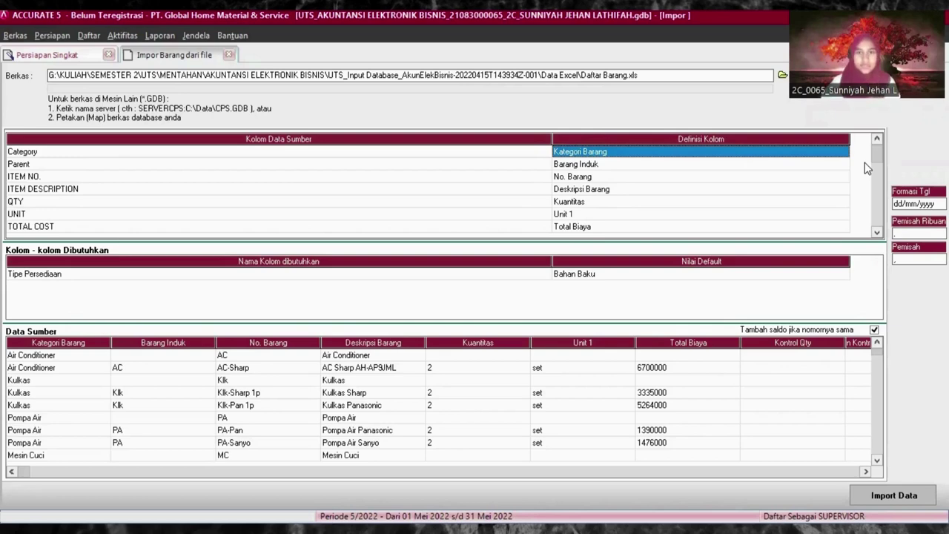
- Check the column definitions and run the item import, confirming it
click(878, 232)
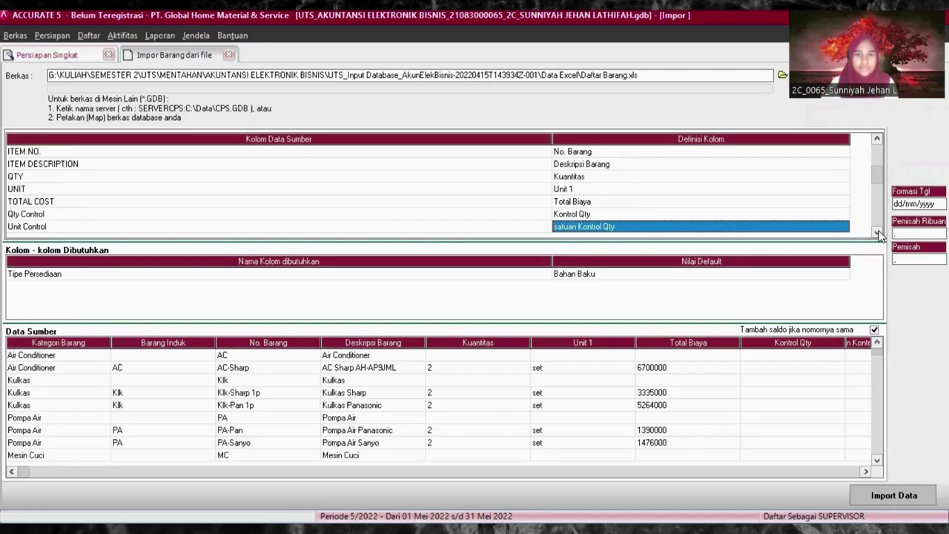
click(878, 232)
click(877, 233)
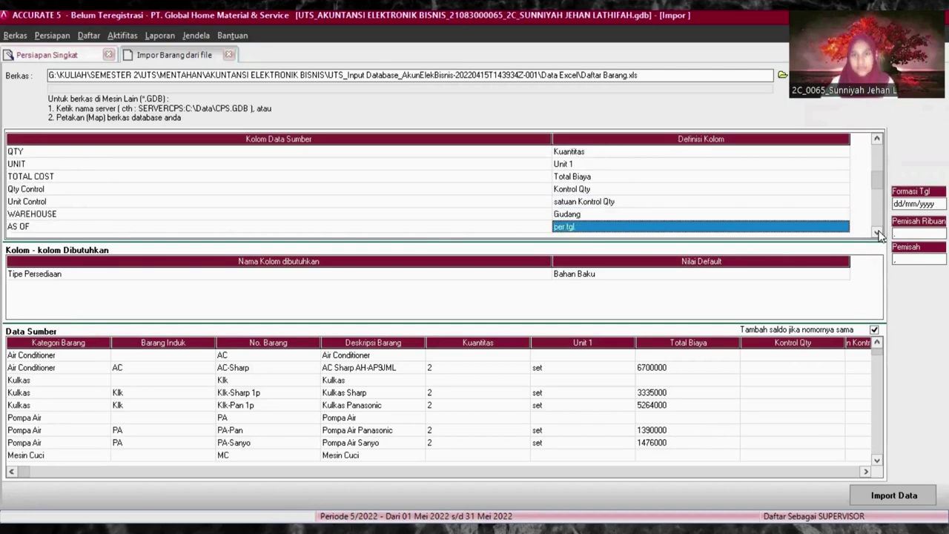
click(878, 233)
click(877, 232)
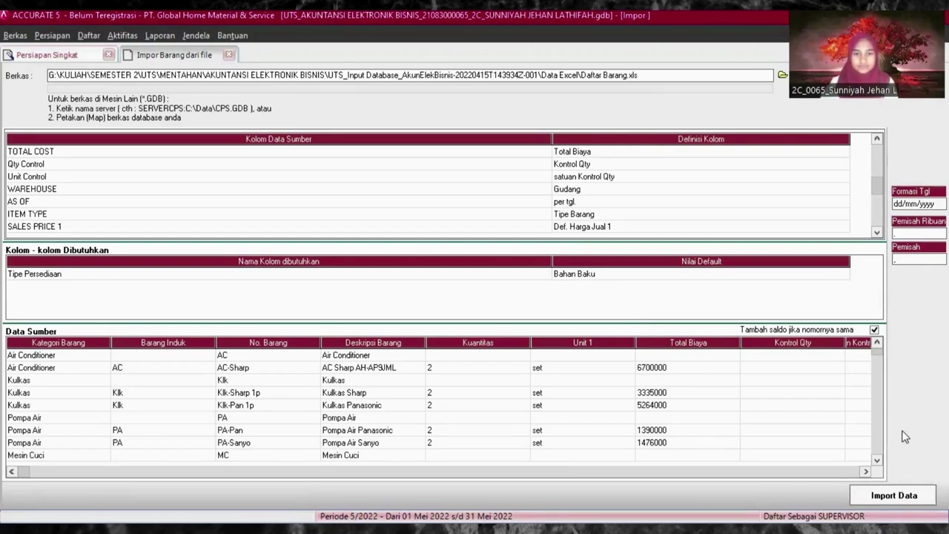
key(Return)
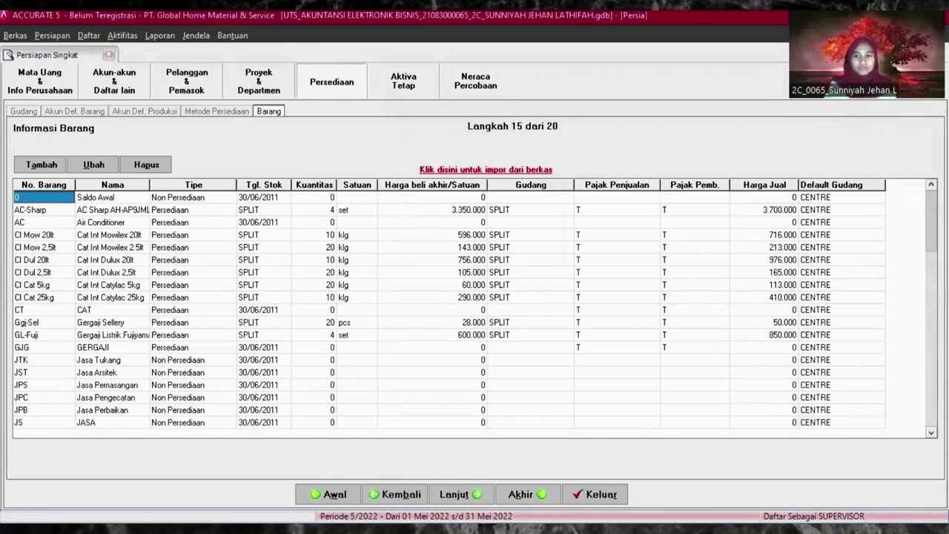
- Examine the imported item list down to its last entry, checking types, quantities, units and prices
key(Down)
key(Down)
key(Down)
key(Down)
key(Down)
key(Down)
key(Down)
key(Down)
key(Down)
key(Down)
key(Down)
key(Down)
key(Down)
key(Down)
key(Down)
key(Down)
key(Down)
key(Down)
key(Down)
key(Down)
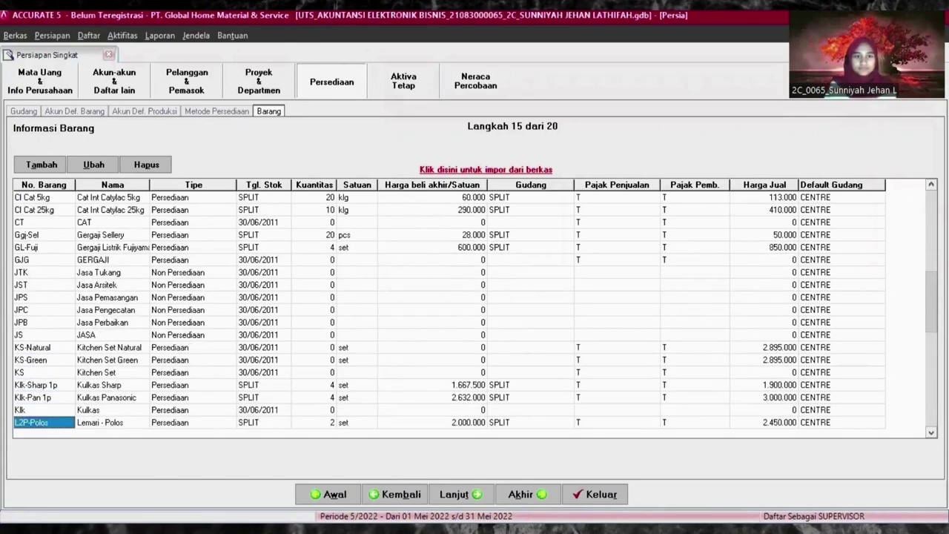
key(Down)
key(Down)
key(Down)
key(Down)
key(Down)
key(Down)
key(Down)
key(Down)
key(Down)
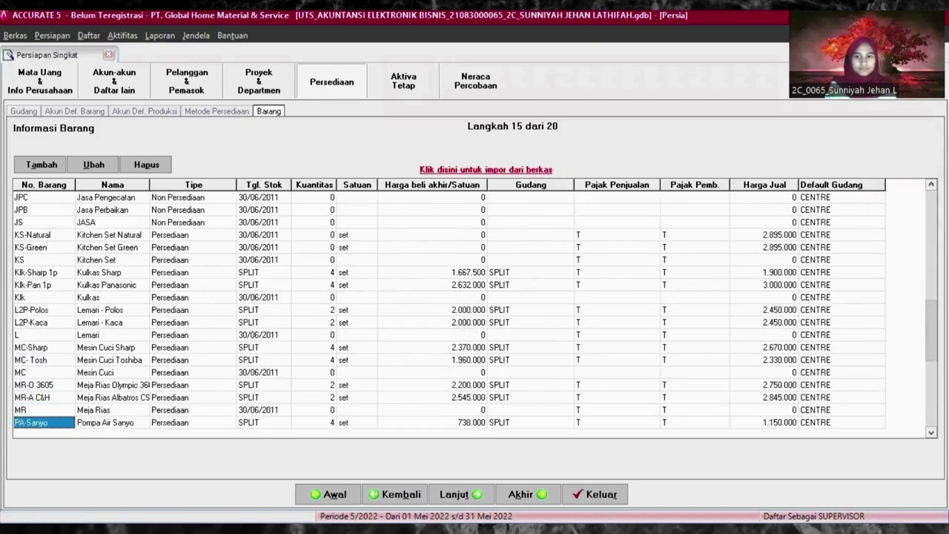
key(Down)
key(Down)
key(Down)
key(Down)
key(Down)
key(Down)
key(Down)
key(Down)
key(Down)
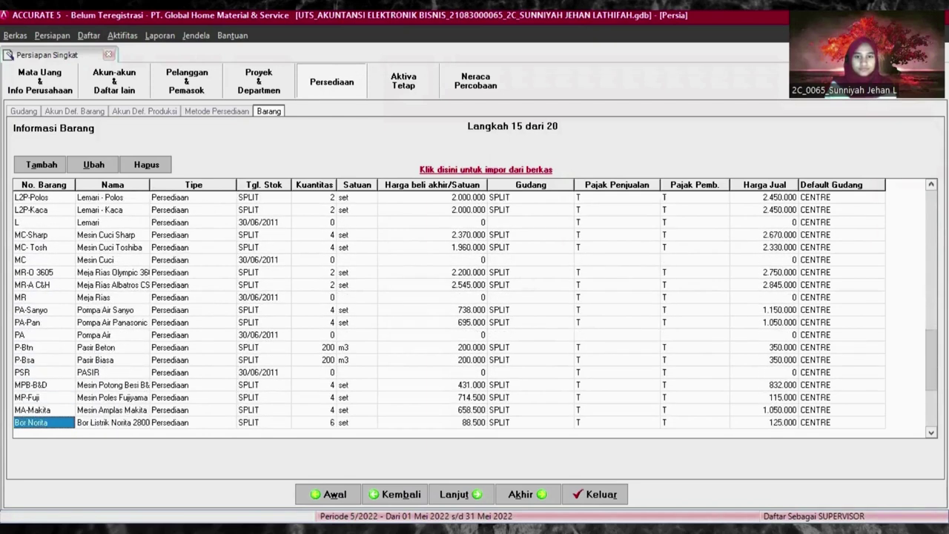
key(Down)
key(Down)
key(Down)
key(Down)
key(Down)
key(Down)
key(Down)
key(Down)
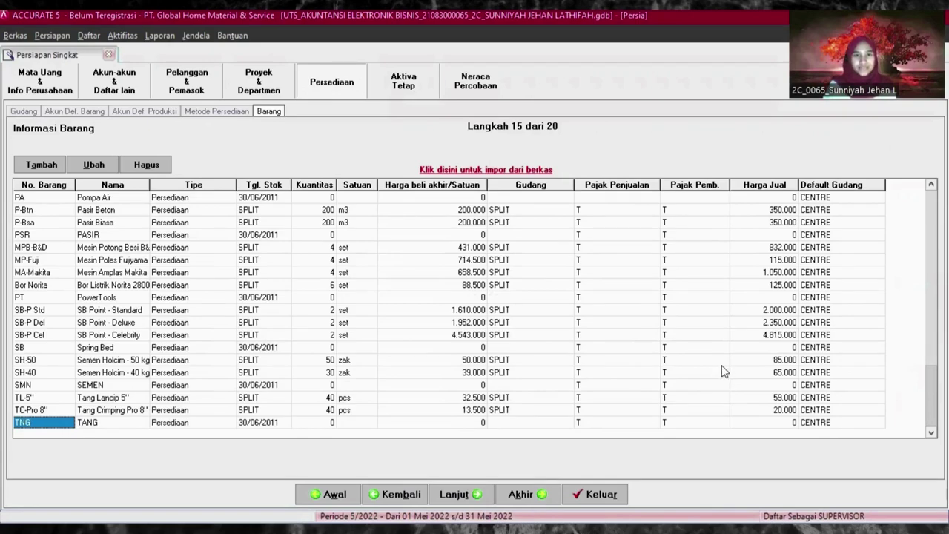
- Advance to the fiscal fixed asset types in ACCURATE and start a new type named Tidak Disusutkan
click(455, 493)
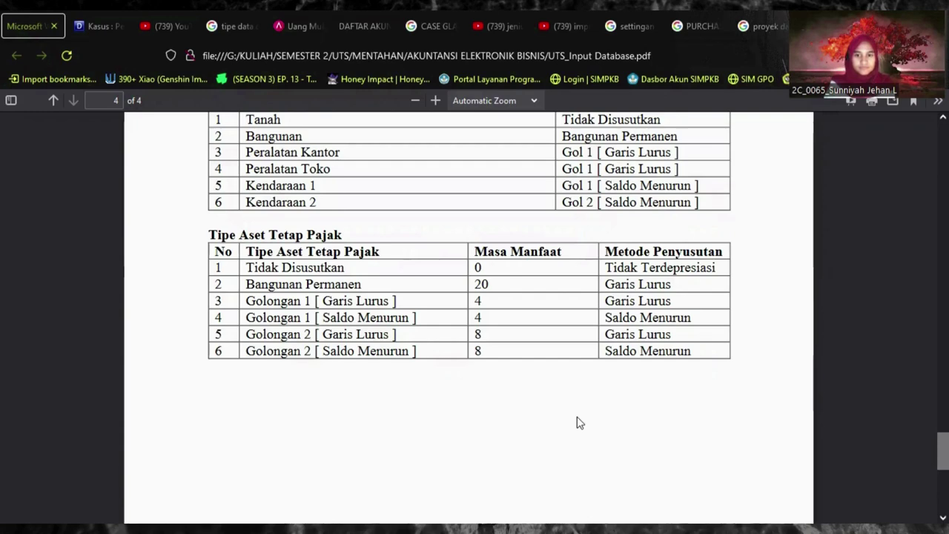
key(alt+Tab)
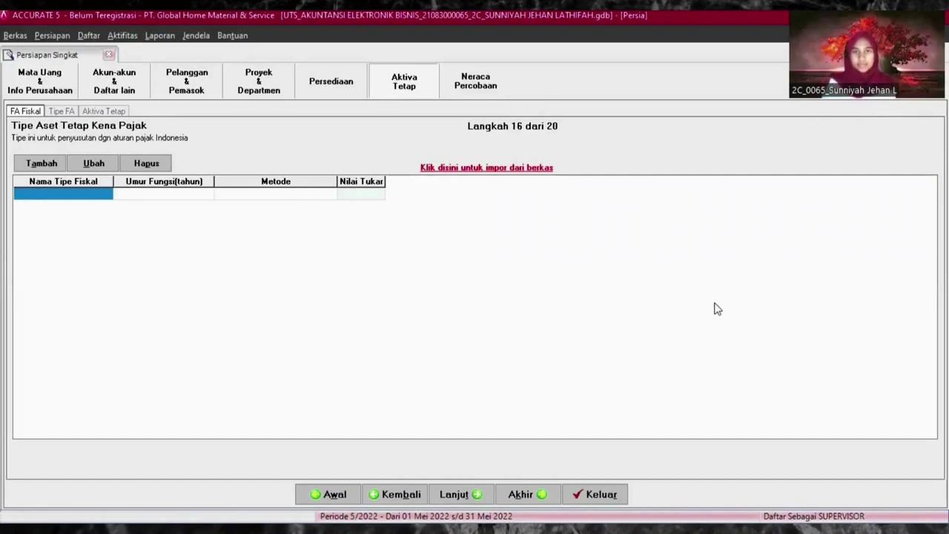
click(51, 170)
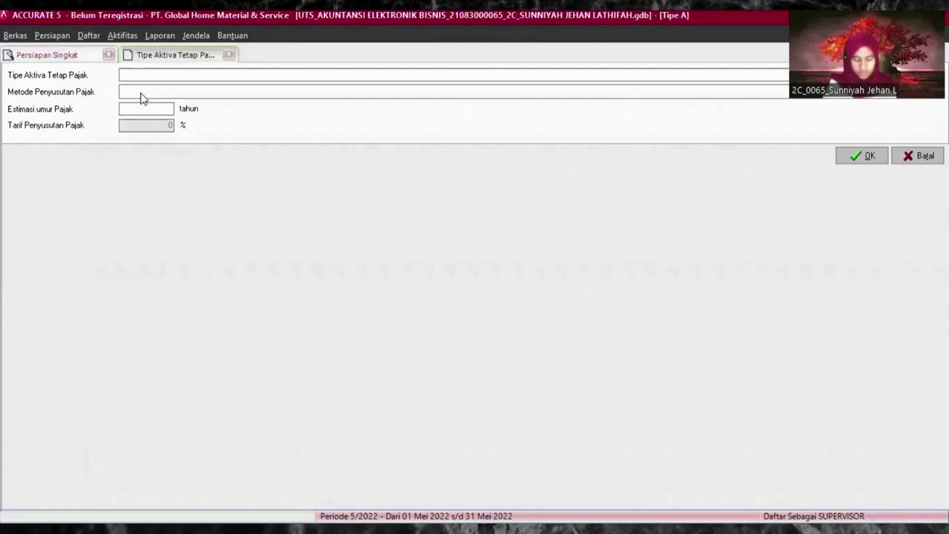
text(Tida)
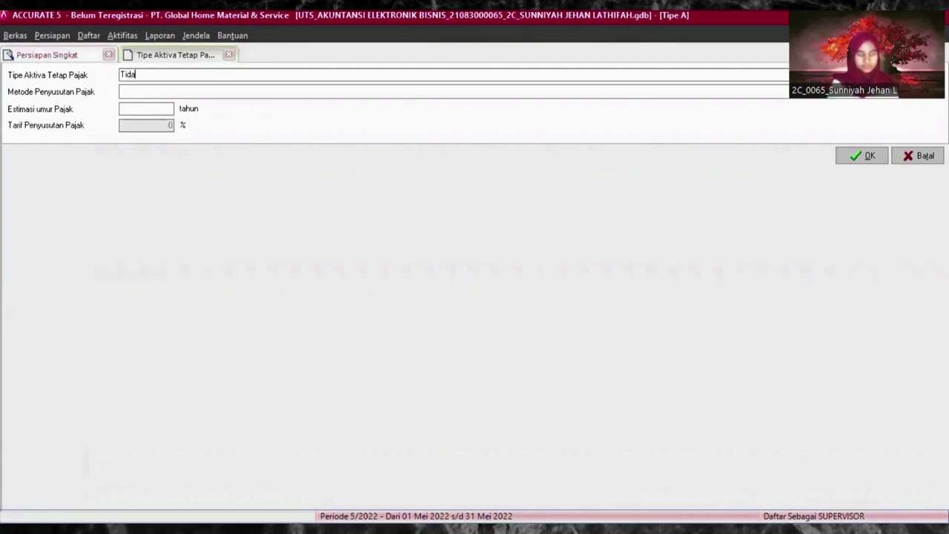
text(k Disus)
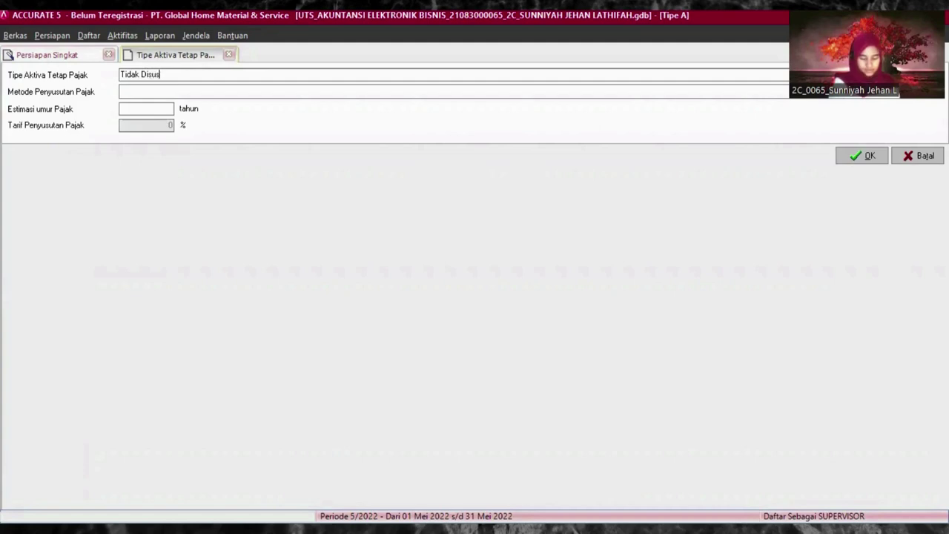
text(utkan)
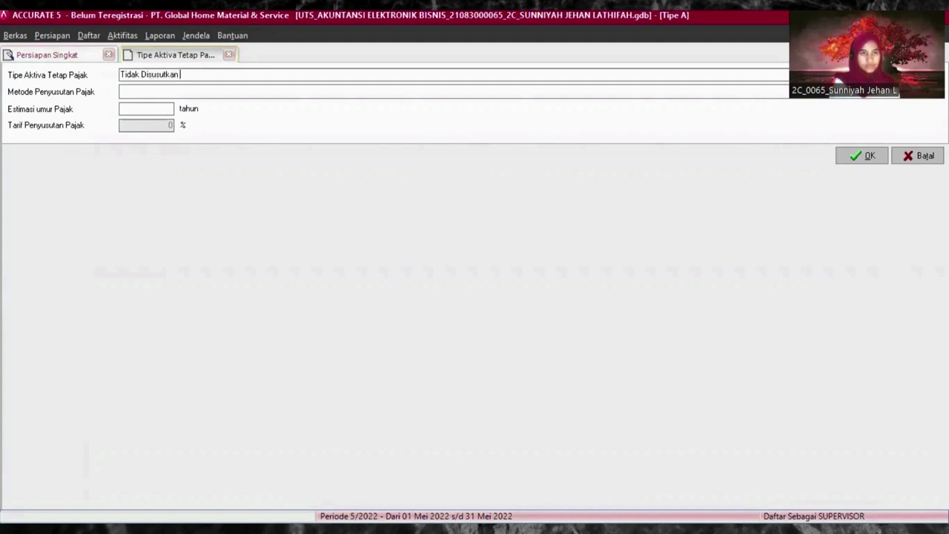
- Give Tidak Disusutkan the tax depreciation method Tidak terdepresiasi and an estimated life of 0 years, and save the type
click(146, 92)
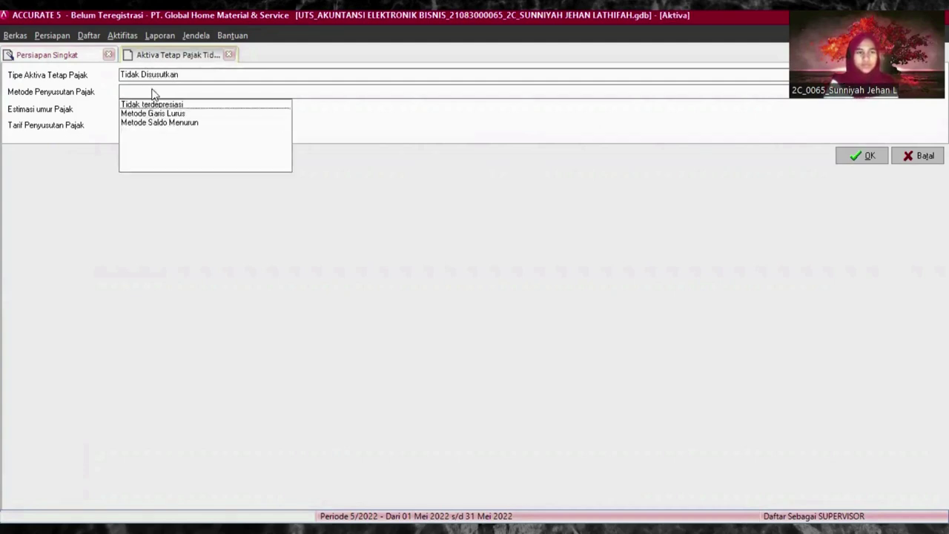
click(153, 91)
click(153, 92)
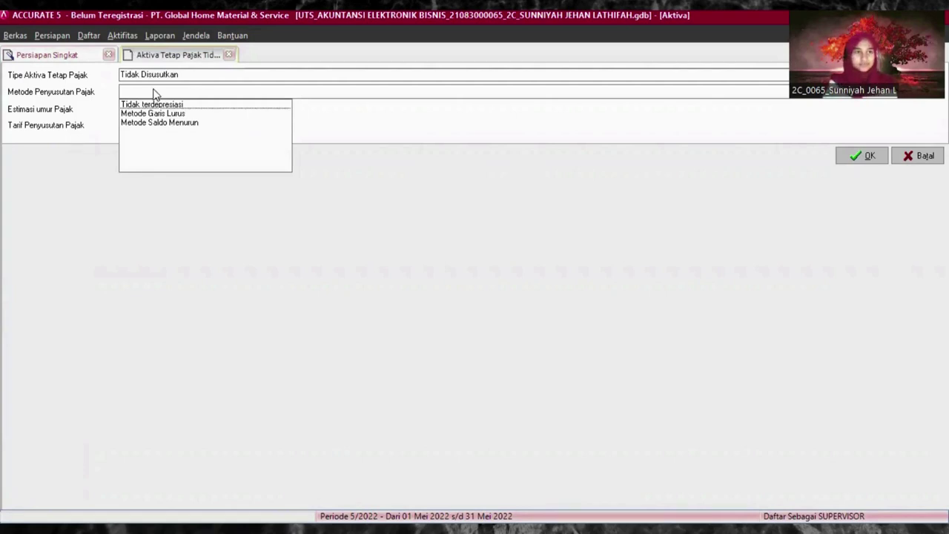
click(158, 104)
click(146, 108)
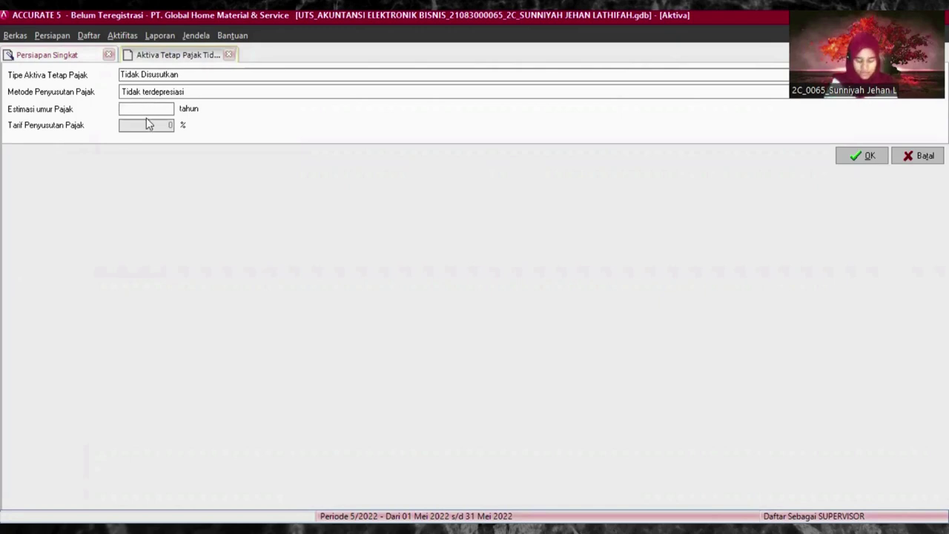
text(0)
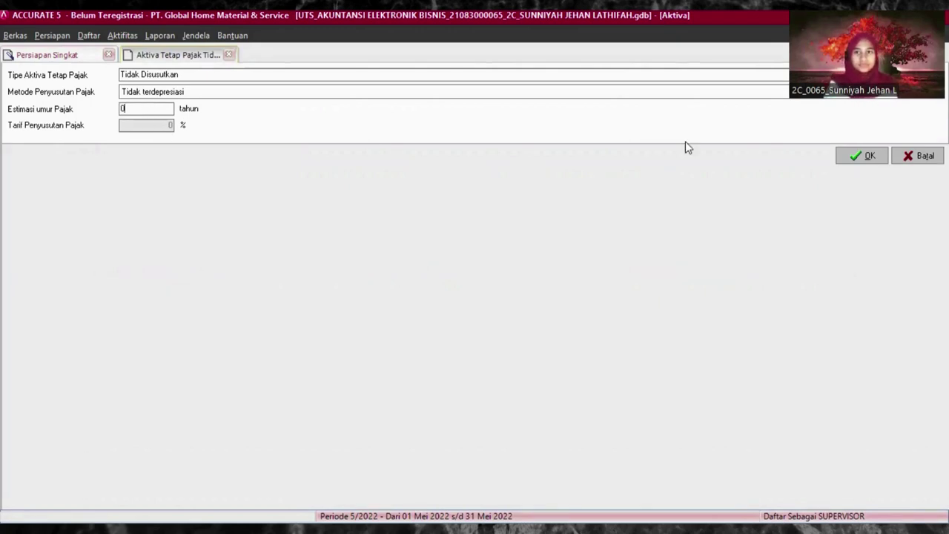
click(861, 155)
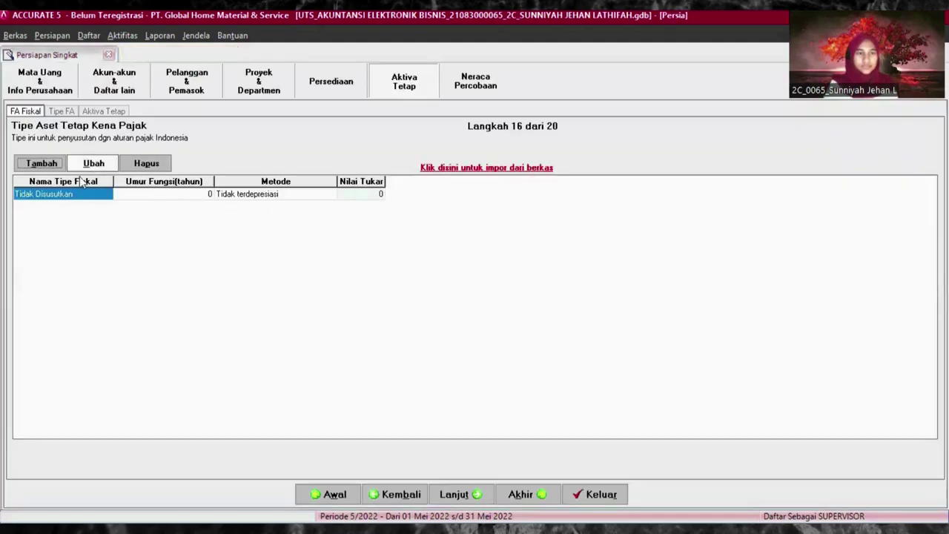
- Add a second fiscal asset type row below Tidak Disusutkan and name it Bsngunan Permanen
click(350, 194)
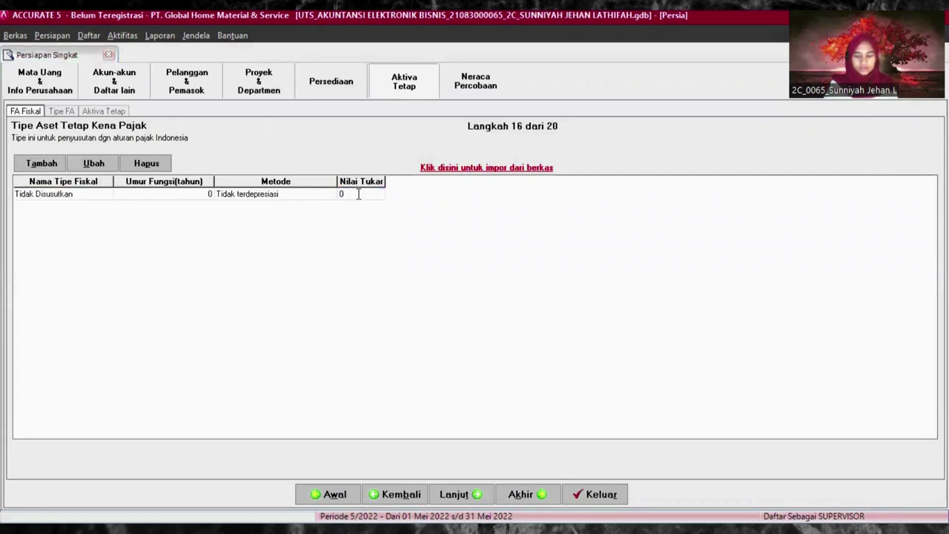
key(Tab)
click(75, 205)
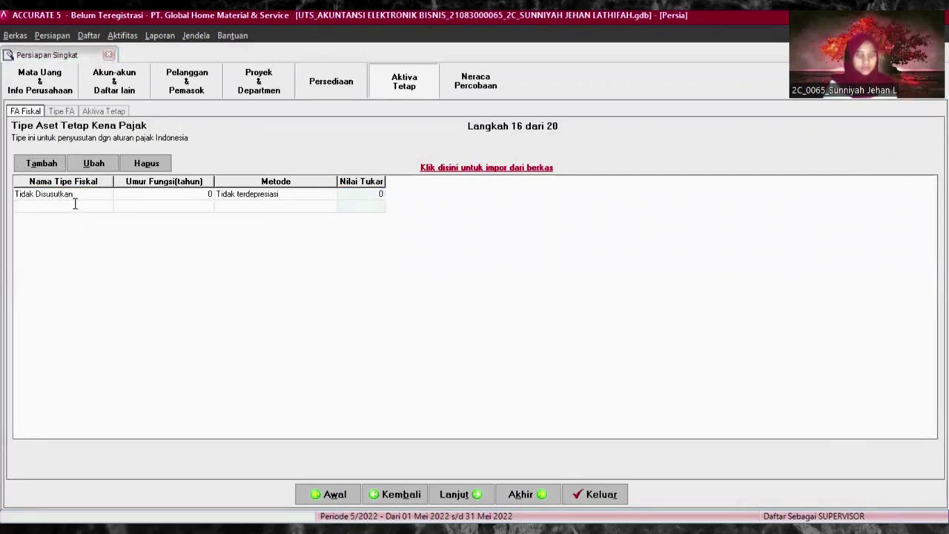
text(B)
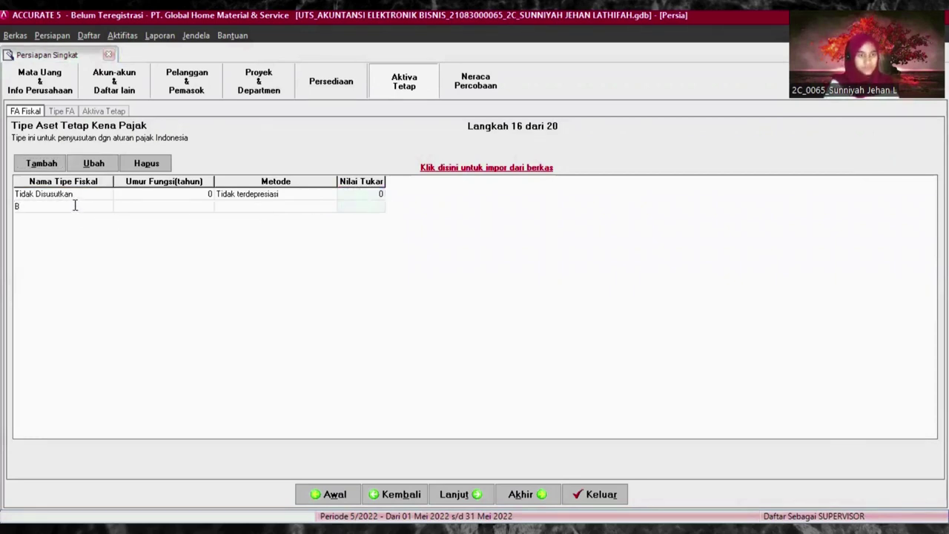
text(snguna)
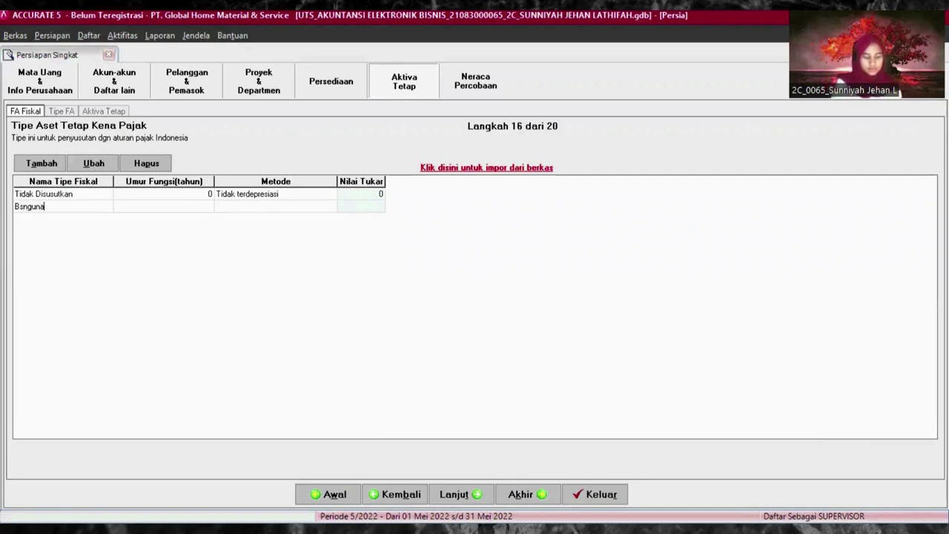
text(n Permanen)
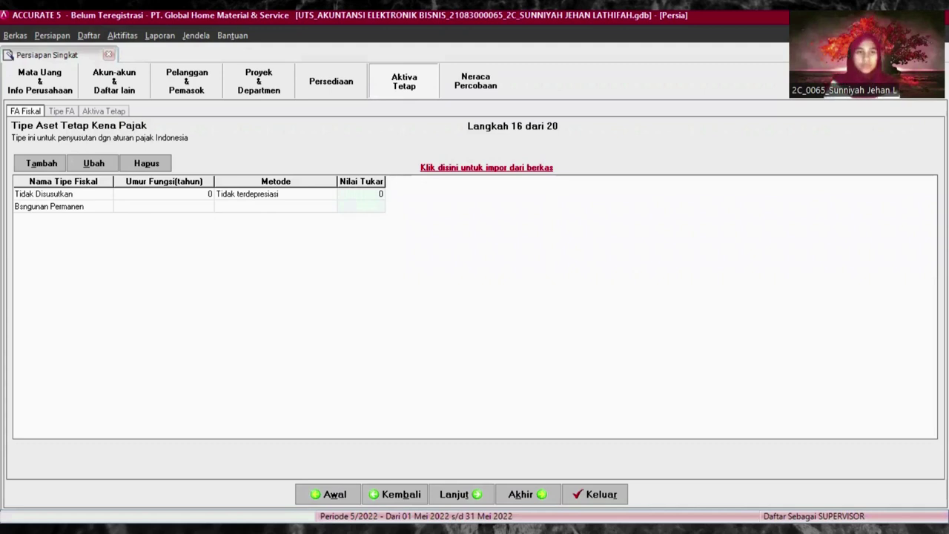
- Give Bsngunan Permanen a useful life of 20 years and the Metode Garis Lurus method, and complete the row
click(162, 211)
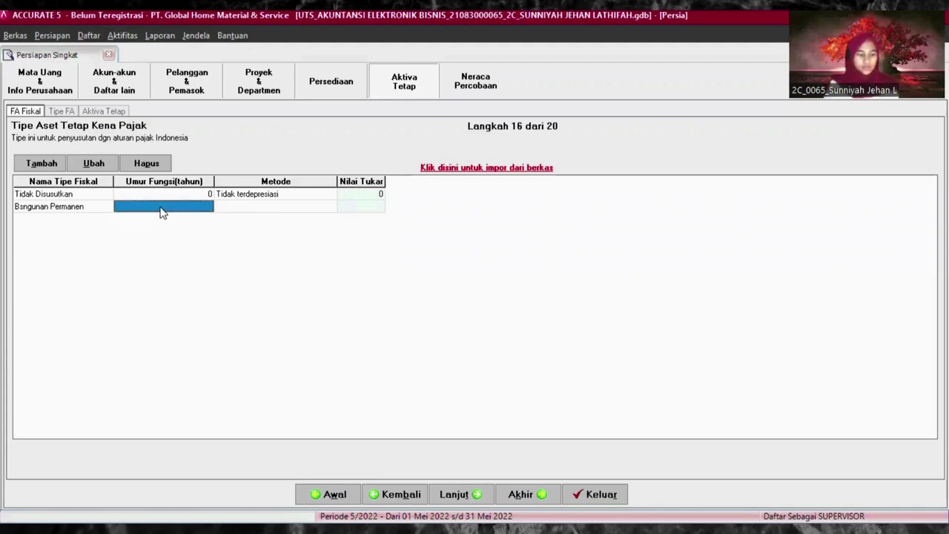
text(20)
click(265, 213)
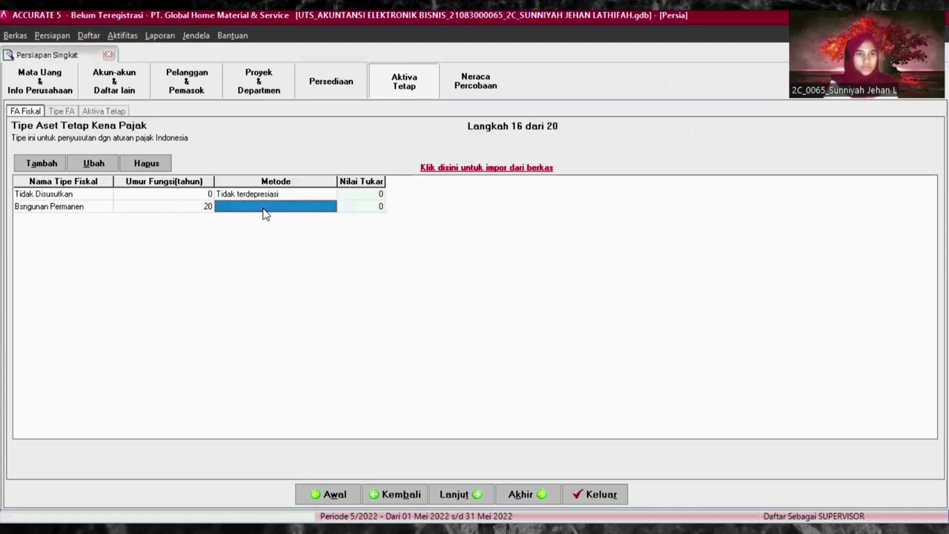
click(266, 212)
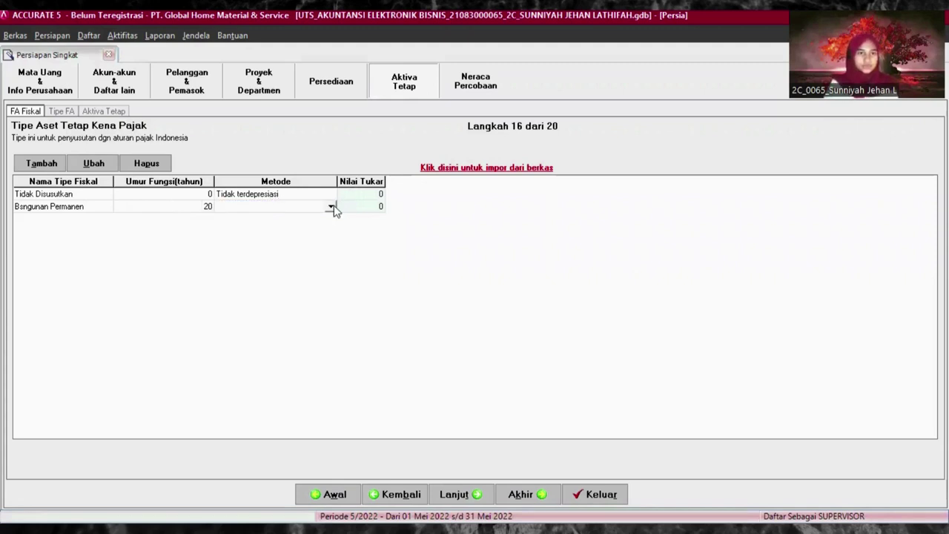
click(331, 207)
click(283, 227)
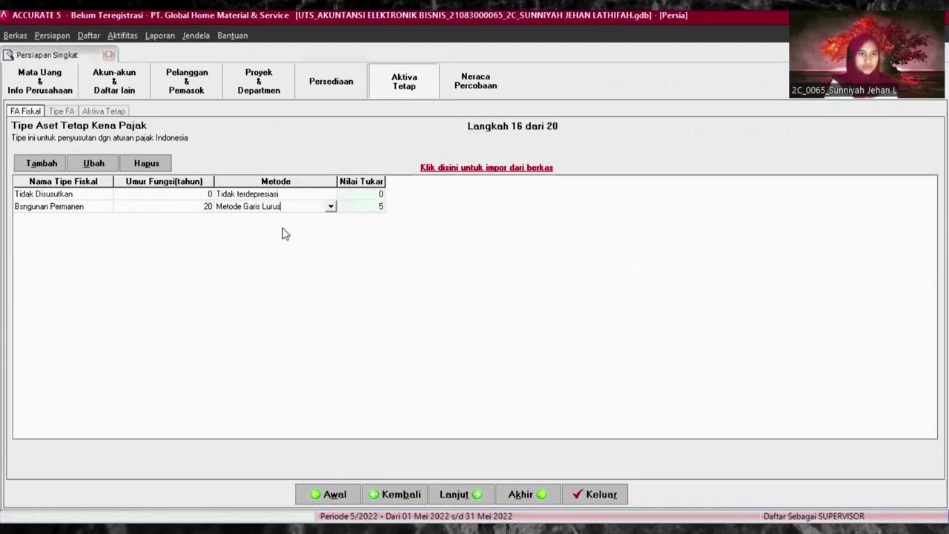
click(353, 207)
click(353, 208)
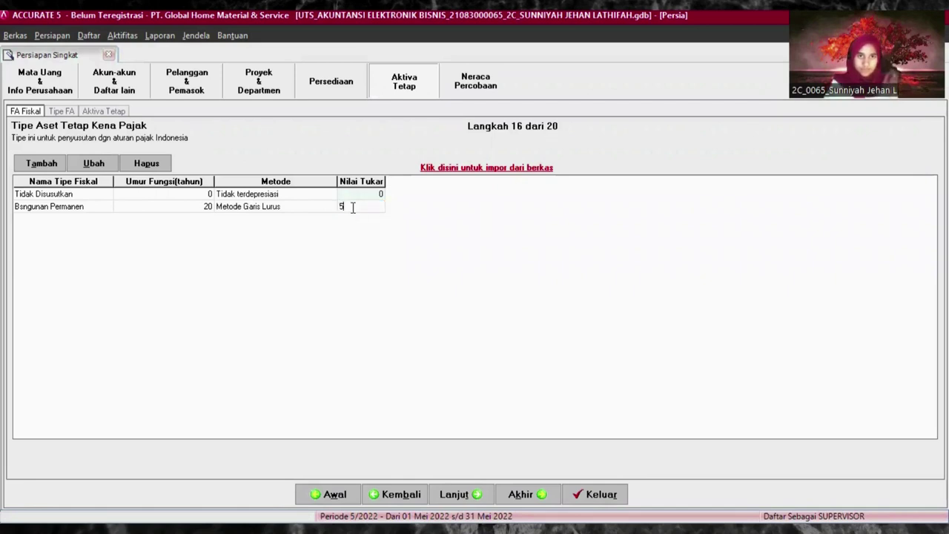
key(Return)
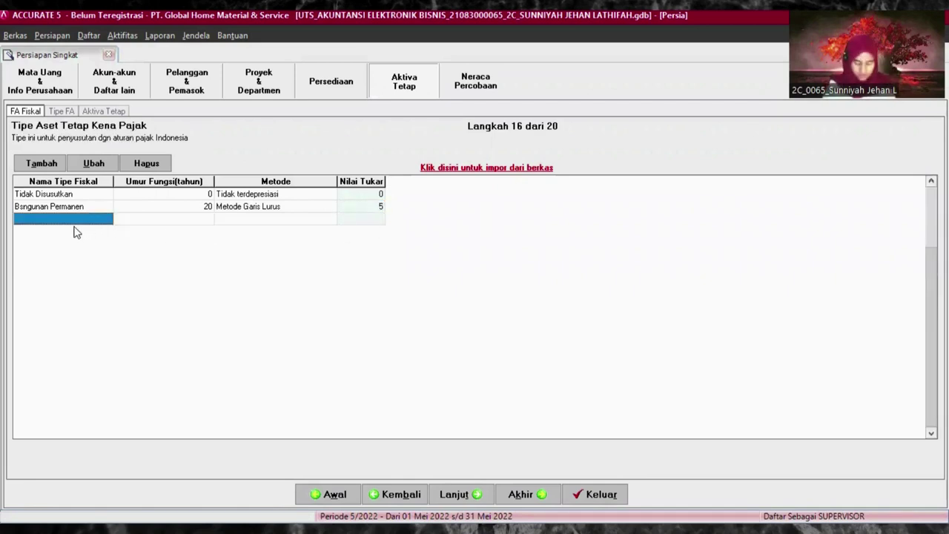
- Name the new fiscal type row Golongan 1 [ Garis Lurus ]
text(Gol)
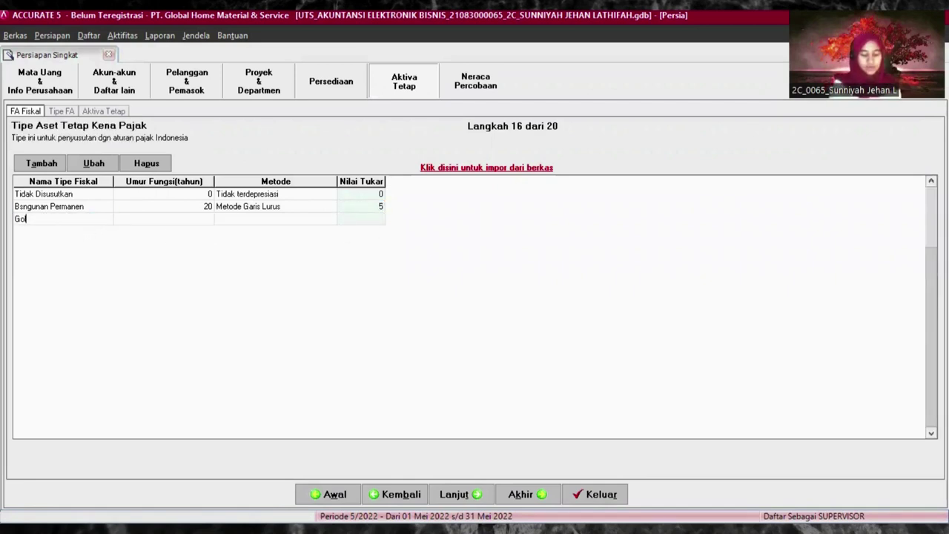
text(ongan 2)
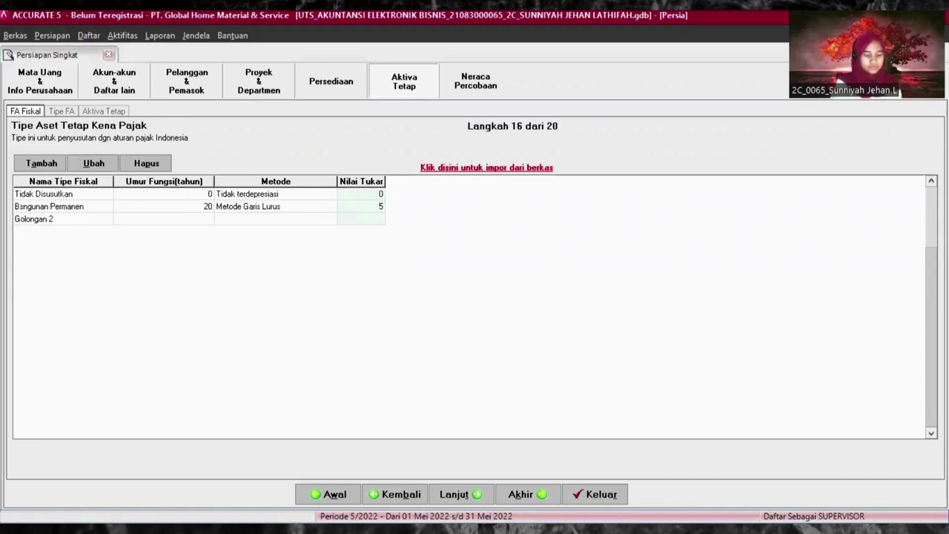
key(BackSpace)
text(1)
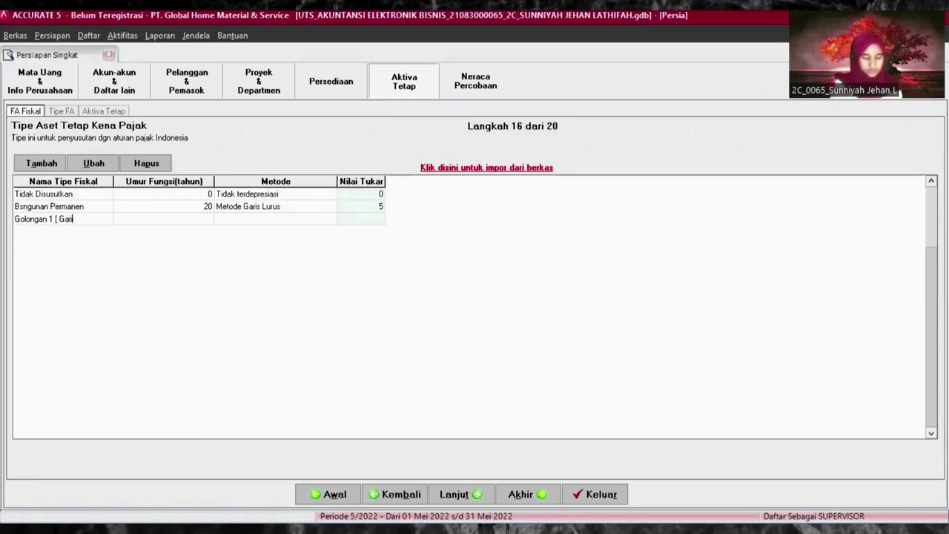
text([ Garis Lurus)
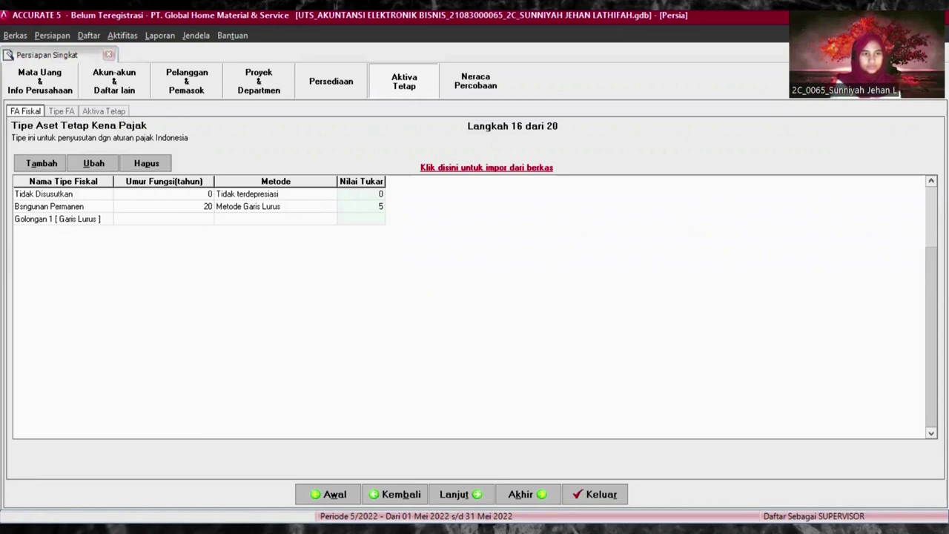
- Set Golongan 1 [ Garis Lurus ] to a useful life of 4 years with Metode Garis Lurus, and complete the row
click(141, 219)
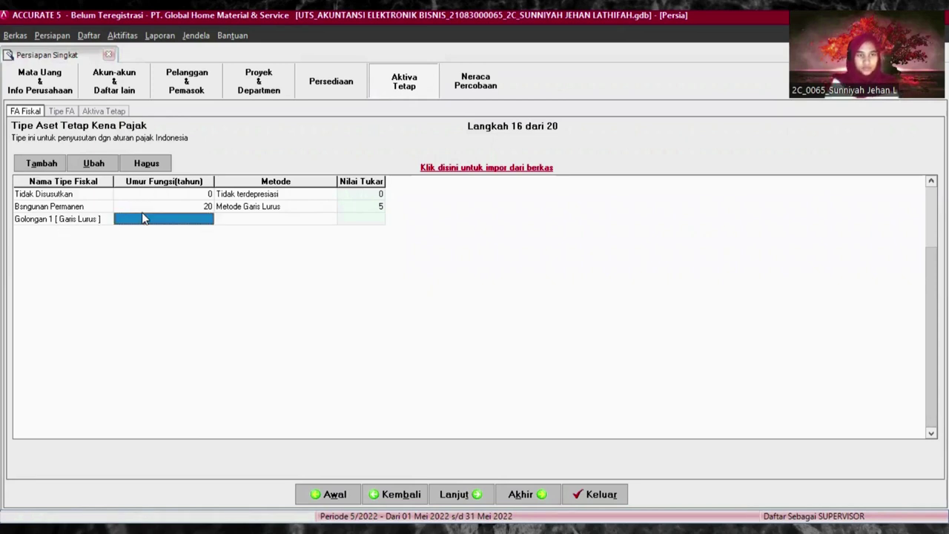
click(143, 215)
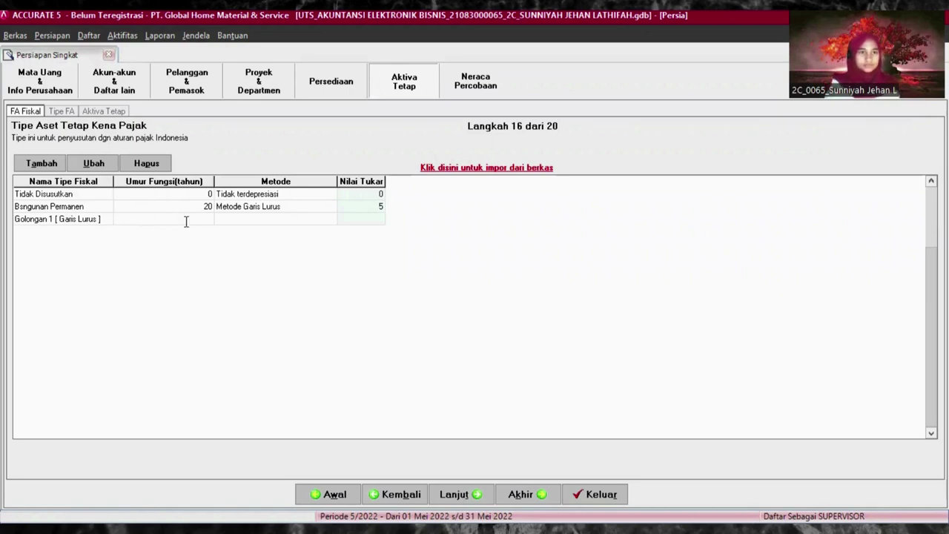
text(4)
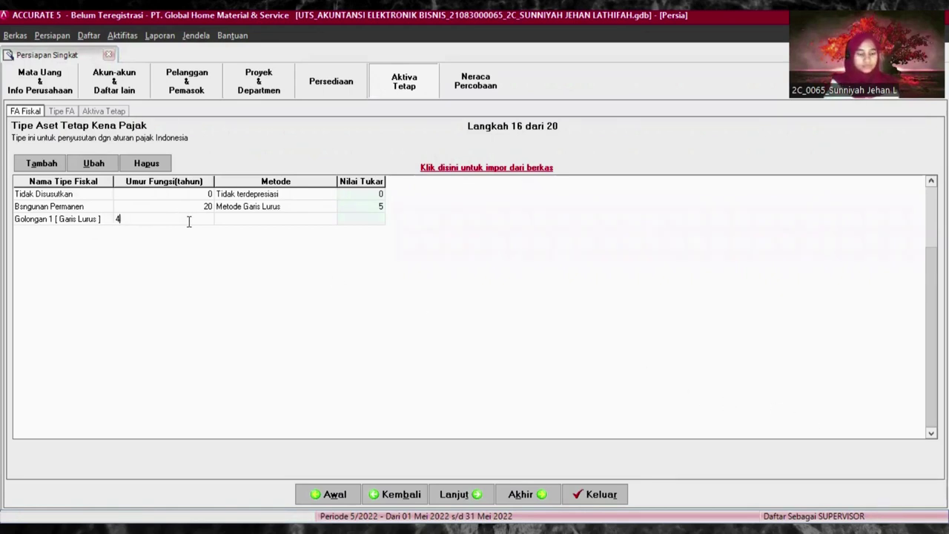
click(271, 220)
click(262, 221)
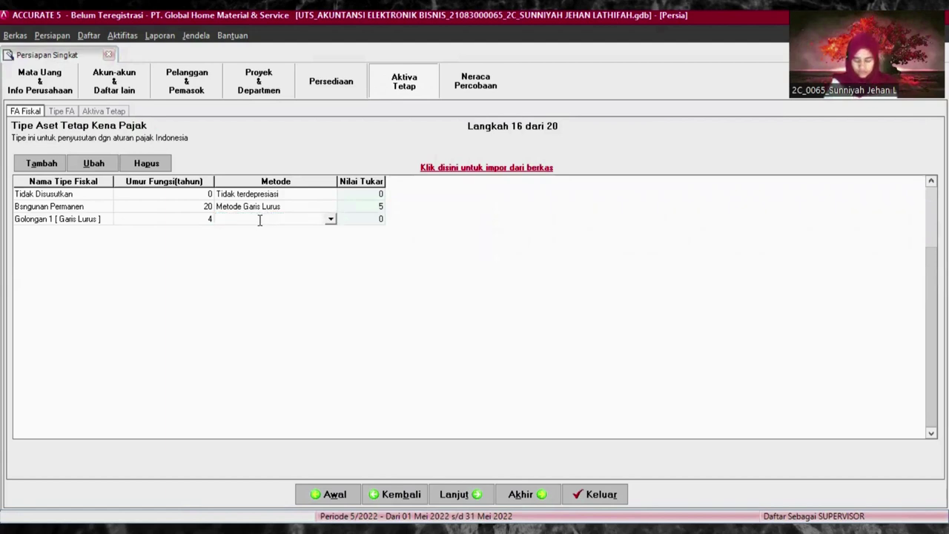
click(330, 219)
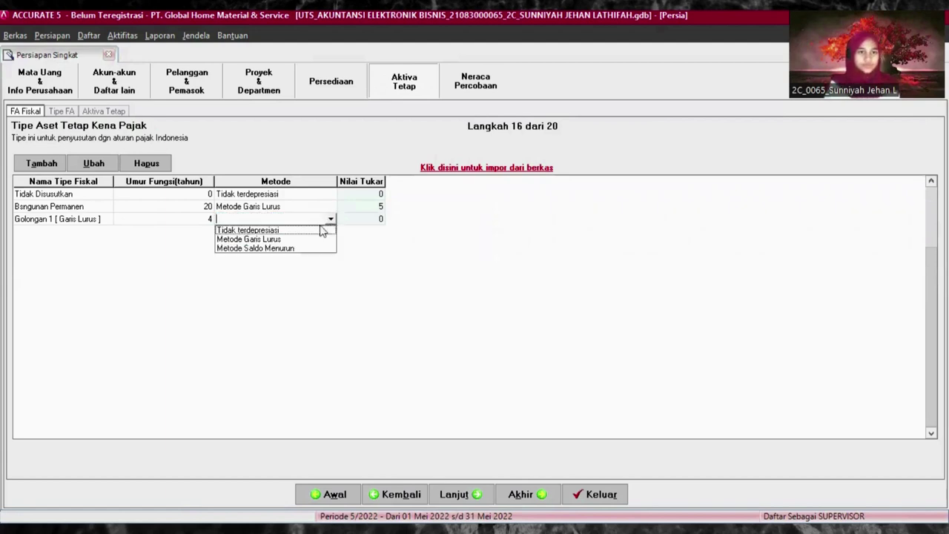
click(271, 240)
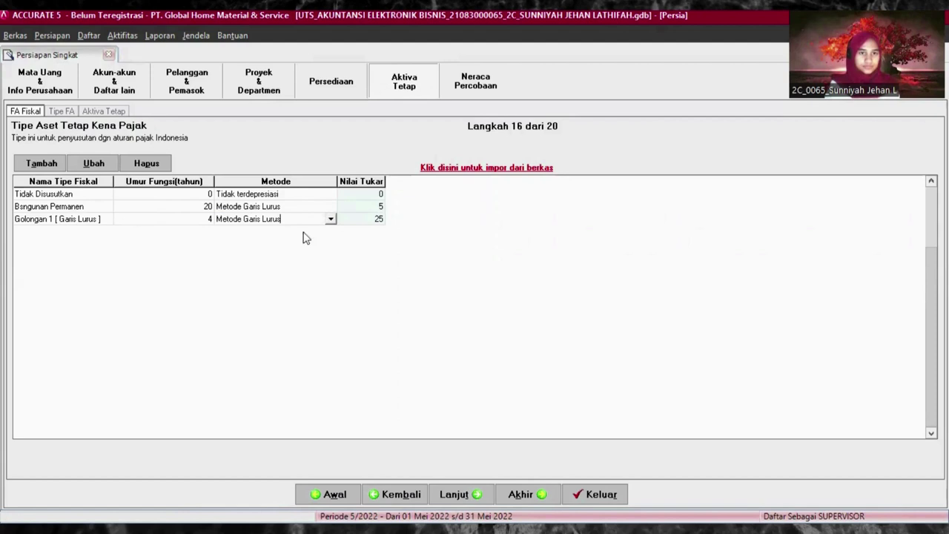
click(366, 220)
click(364, 217)
key(Tab)
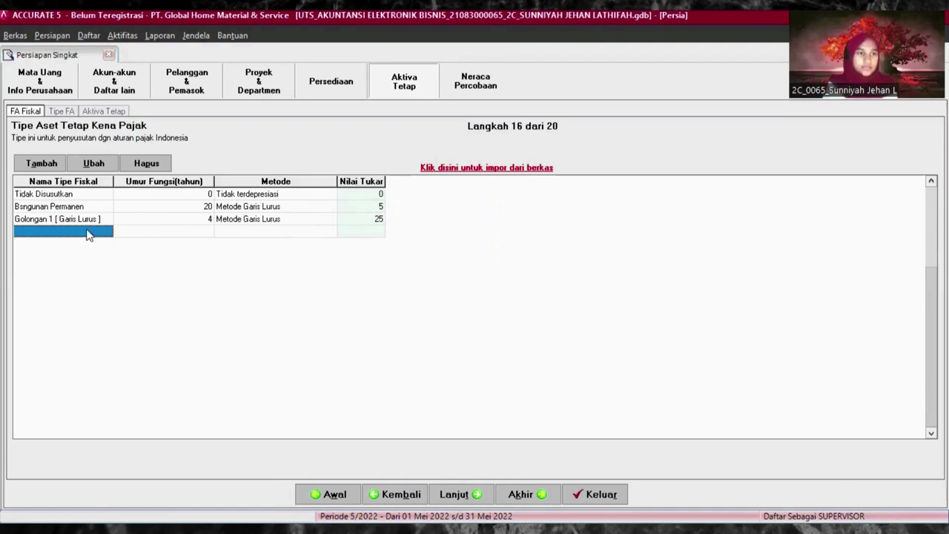
- Name the next fiscal type Golongan 1 [ Saldo Menurun ] and widen the type name and useful life columns
text(G)
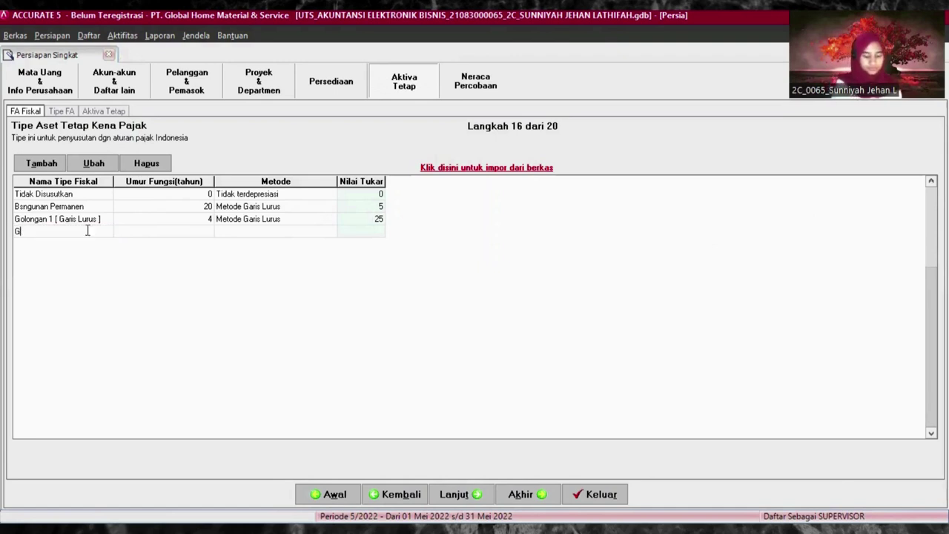
text(olongan 1 )
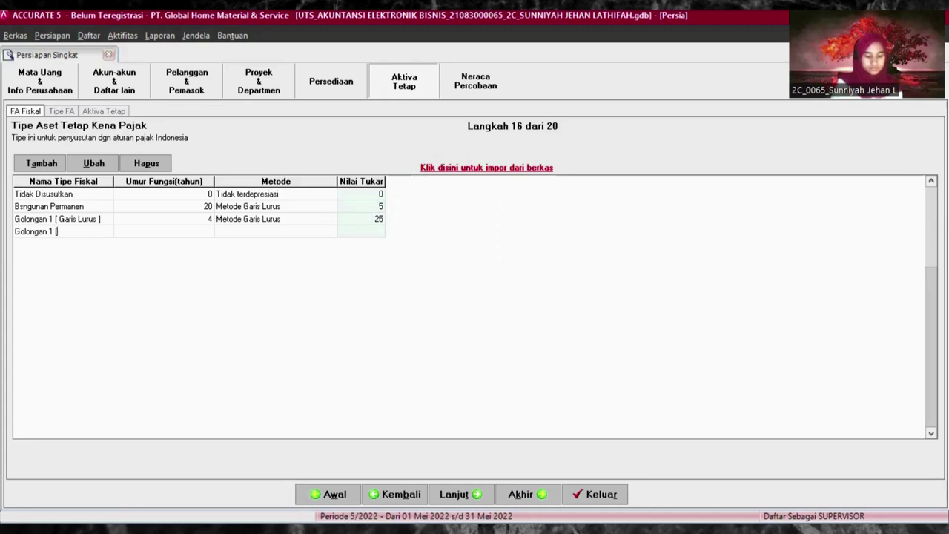
text([)
text( Gar)
key(BackSpace)
key(BackSpace)
text(Saldo Menurun)
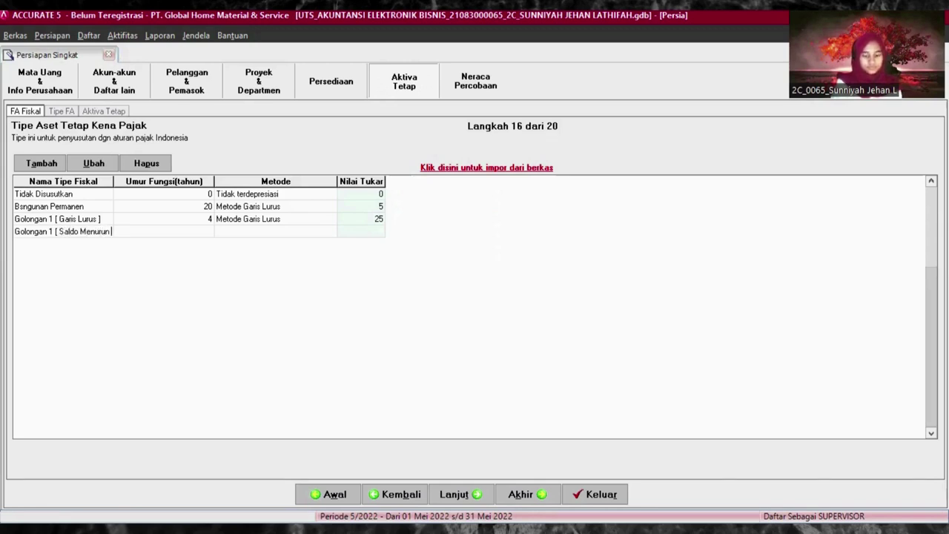
text( ])
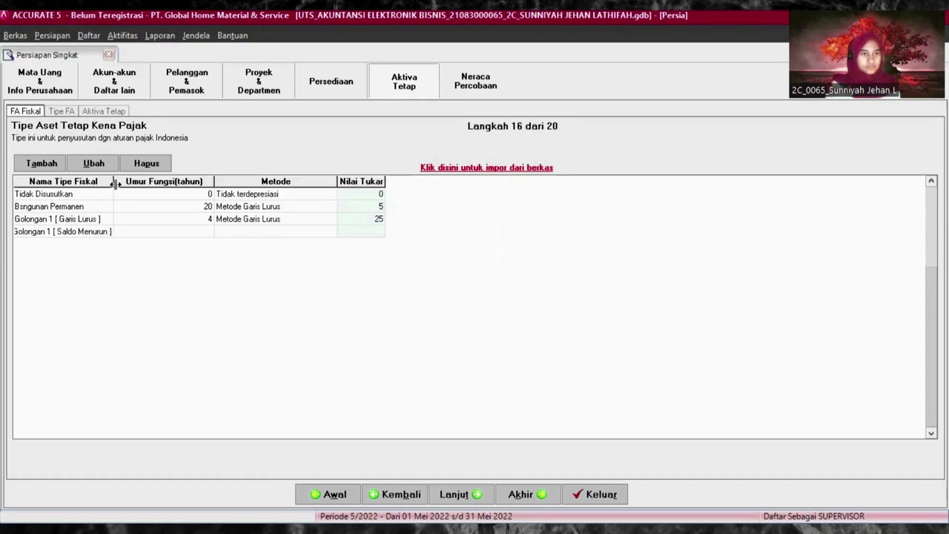
drag(115, 183, 122, 183)
drag(221, 181, 236, 181)
- Set Golongan 1 [ Saldo Menurun ] to a useful life of 4 years with Metode Saldo Menurun, and complete the row
click(223, 231)
click(224, 231)
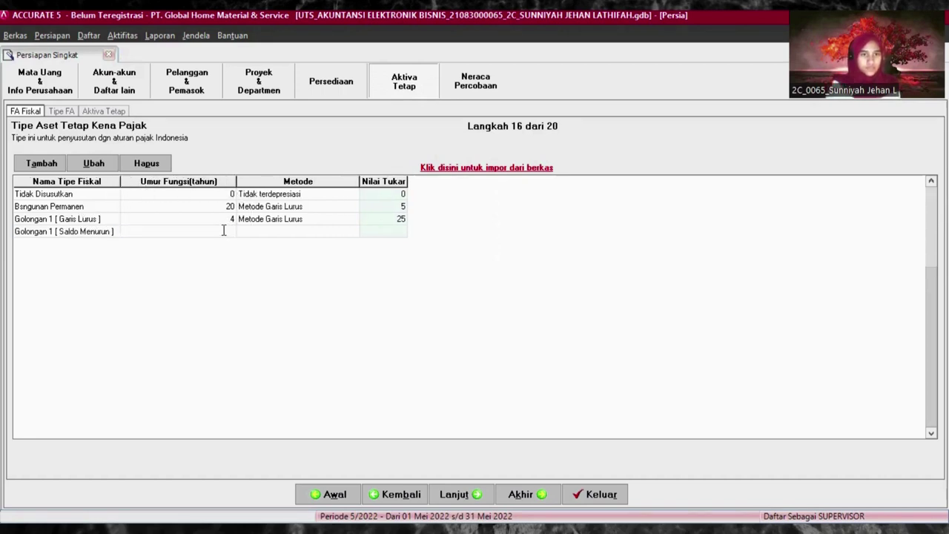
text(4)
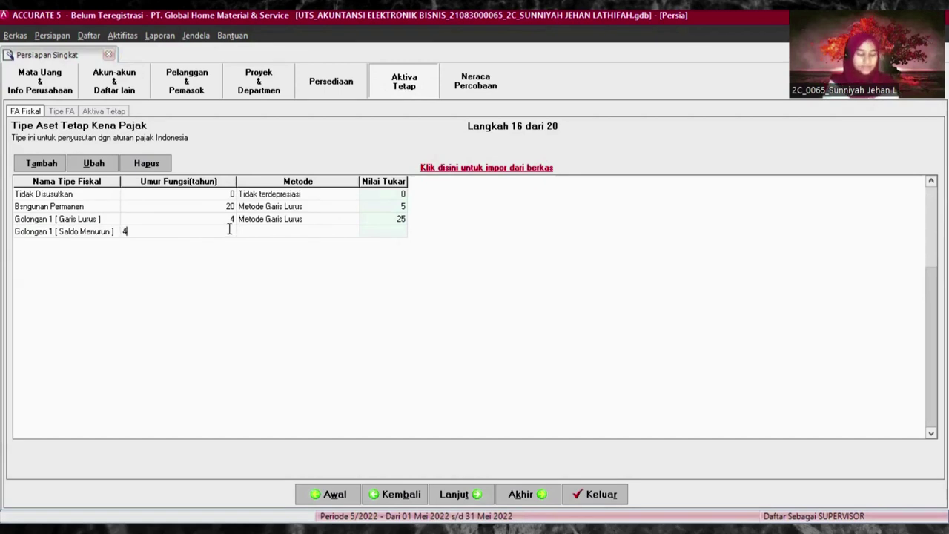
click(284, 235)
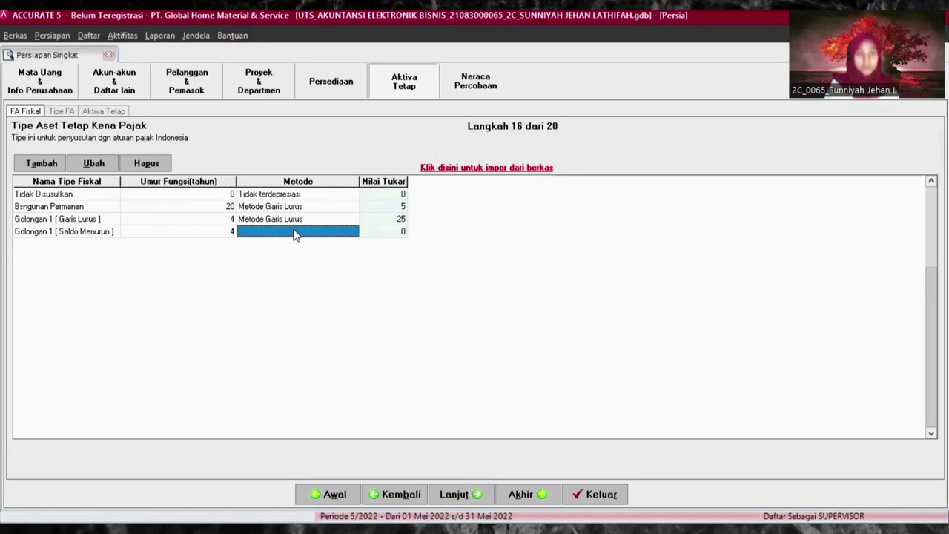
click(330, 232)
click(352, 235)
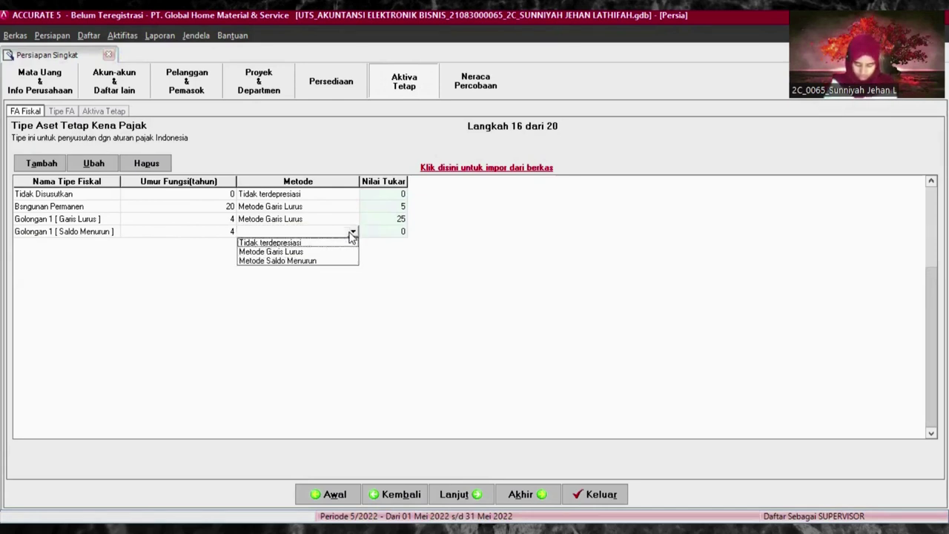
click(319, 261)
click(383, 236)
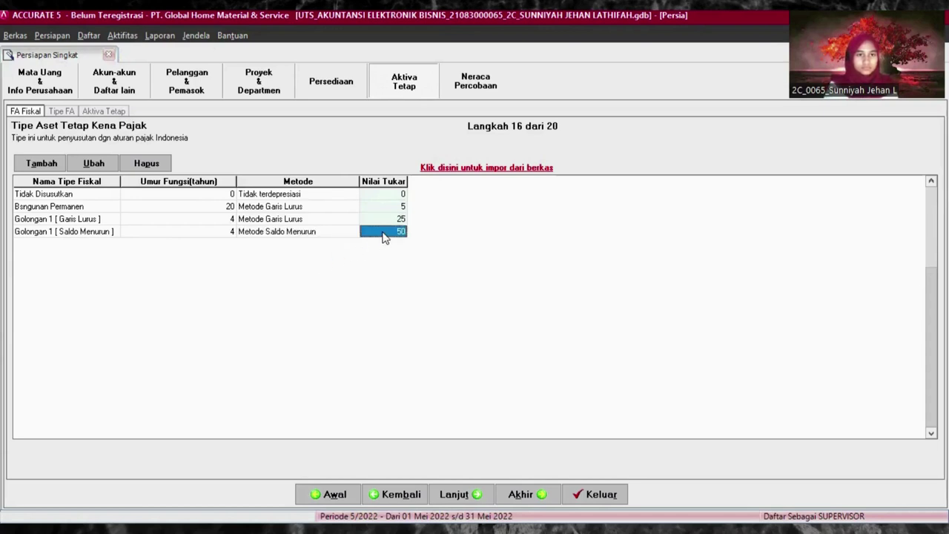
click(391, 230)
key(Return)
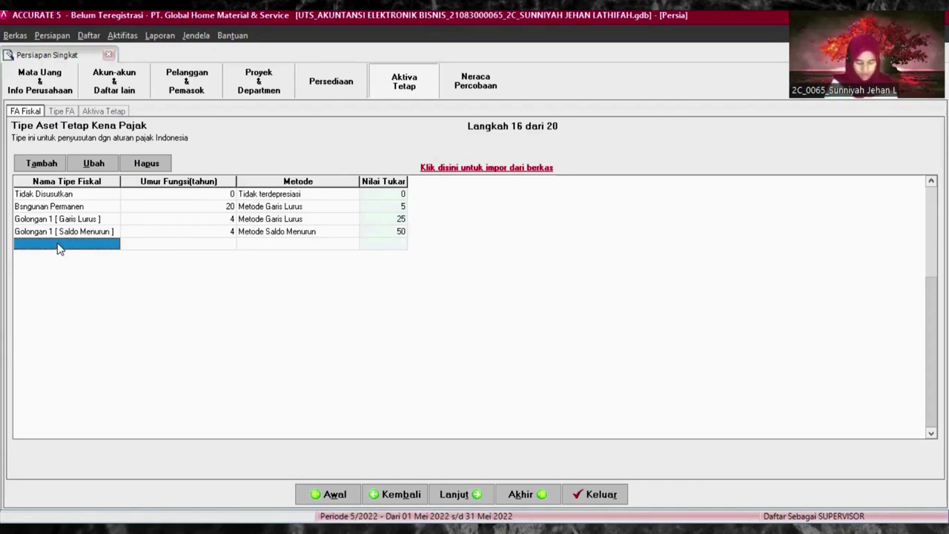
- Name the new fiscal type row Golongan 2 [ Garis Lurus ]
text(Golongan 2)
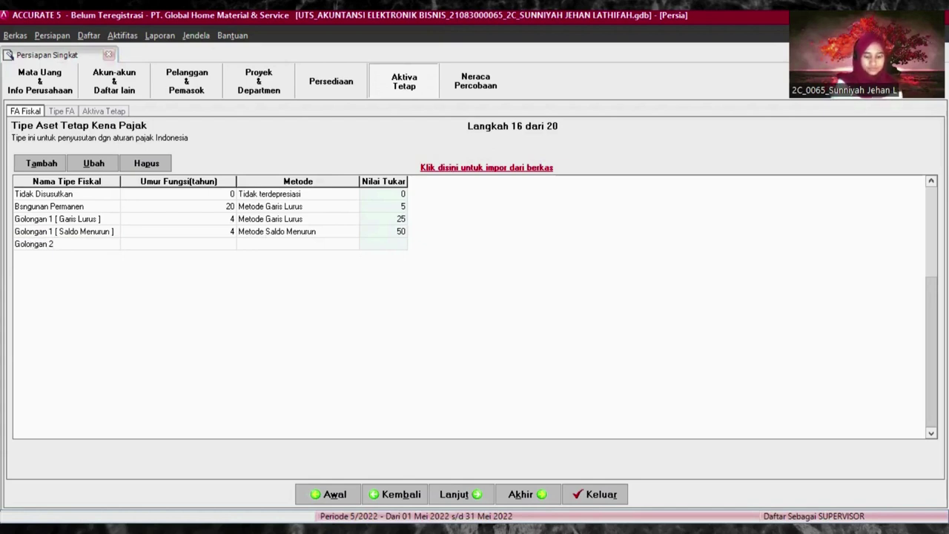
text( [ Garis)
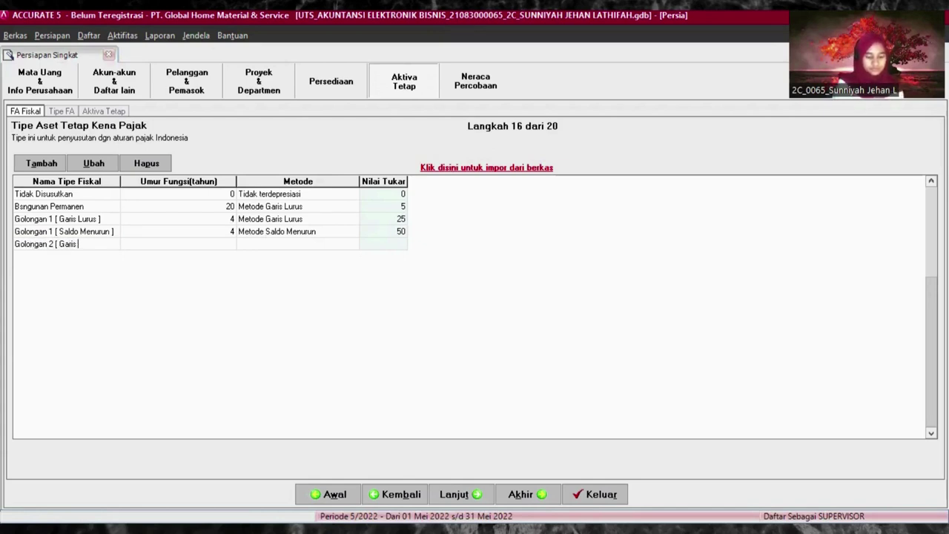
text( Lurus)
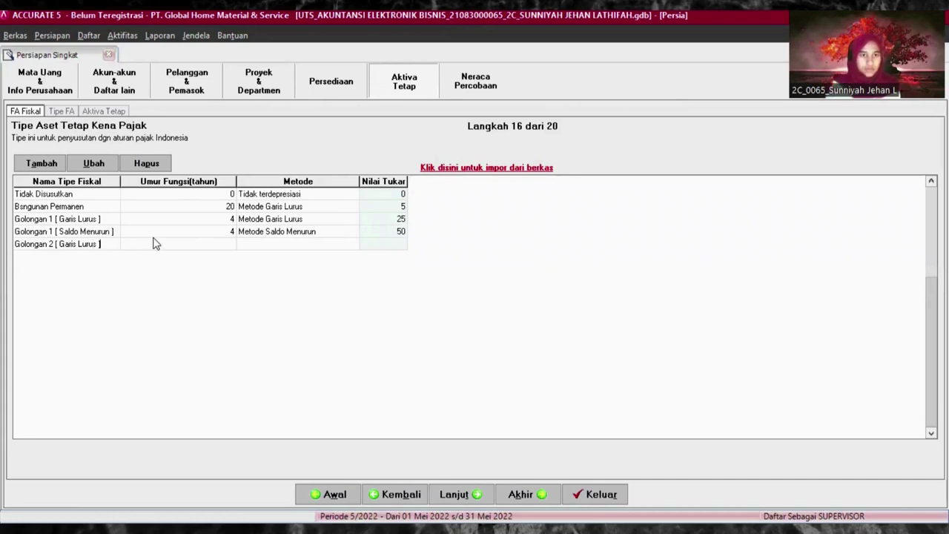
- Set Golongan 2 [ Garis Lurus ] to a useful life of 8 years with Metode Garis Lurus, and complete the row
click(265, 246)
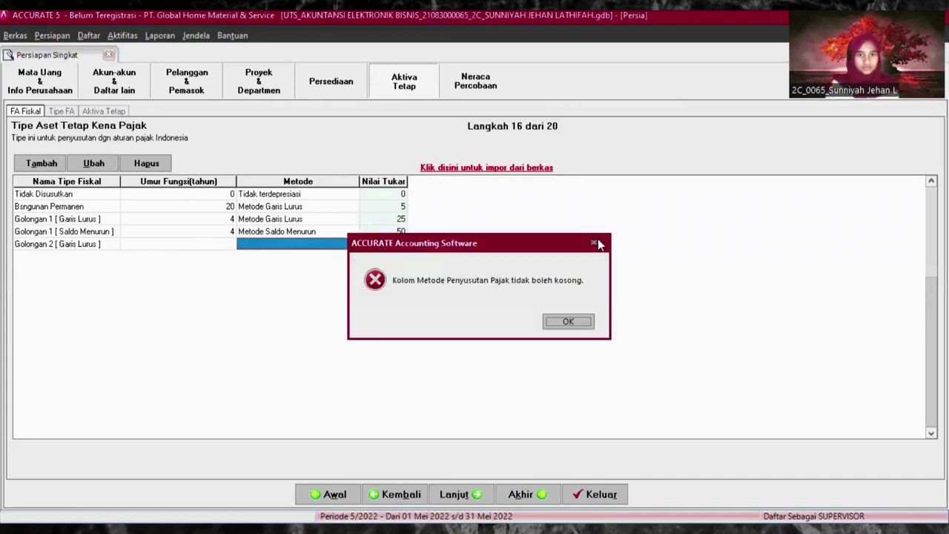
click(598, 244)
click(223, 246)
click(225, 243)
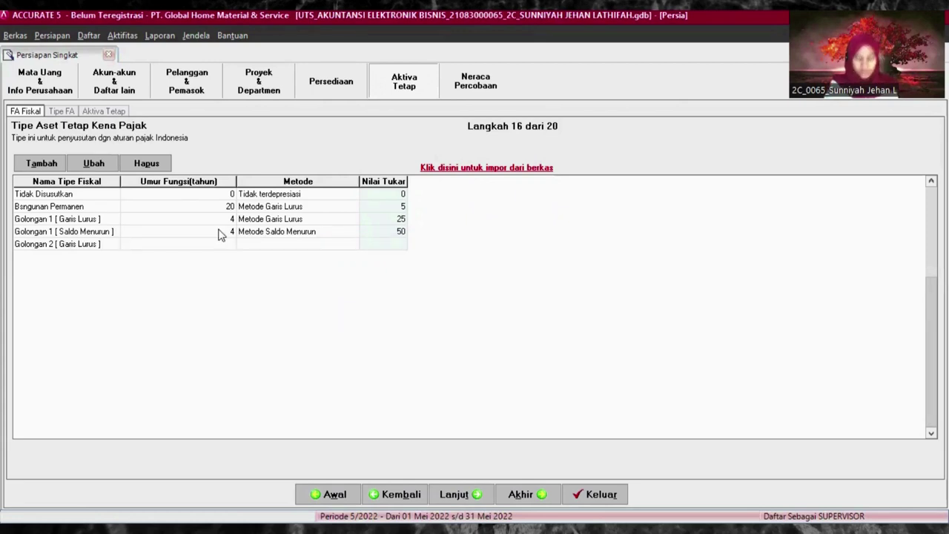
text(8)
click(275, 244)
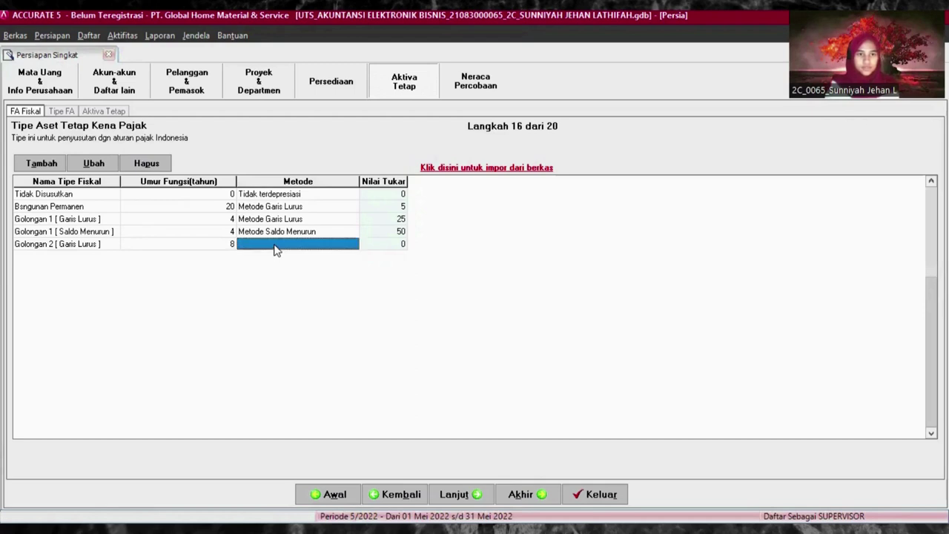
click(274, 244)
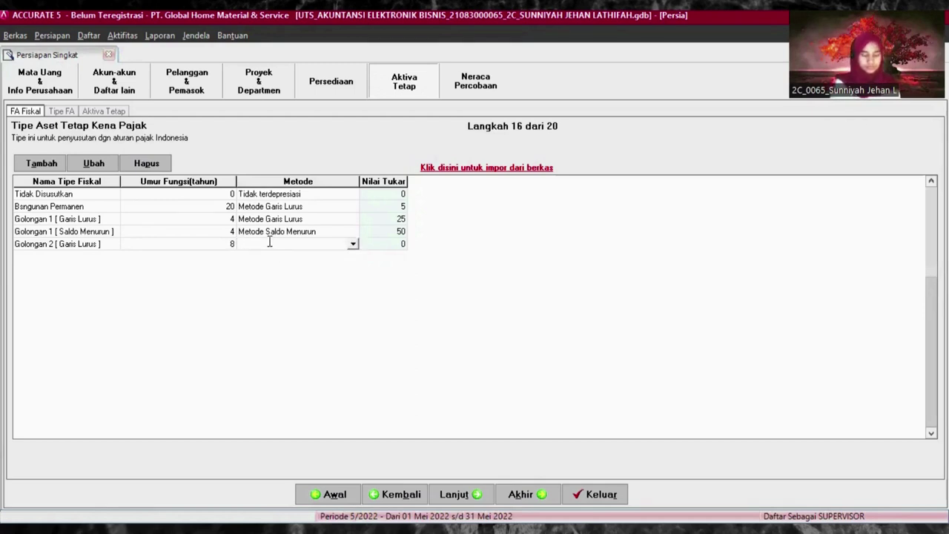
click(354, 244)
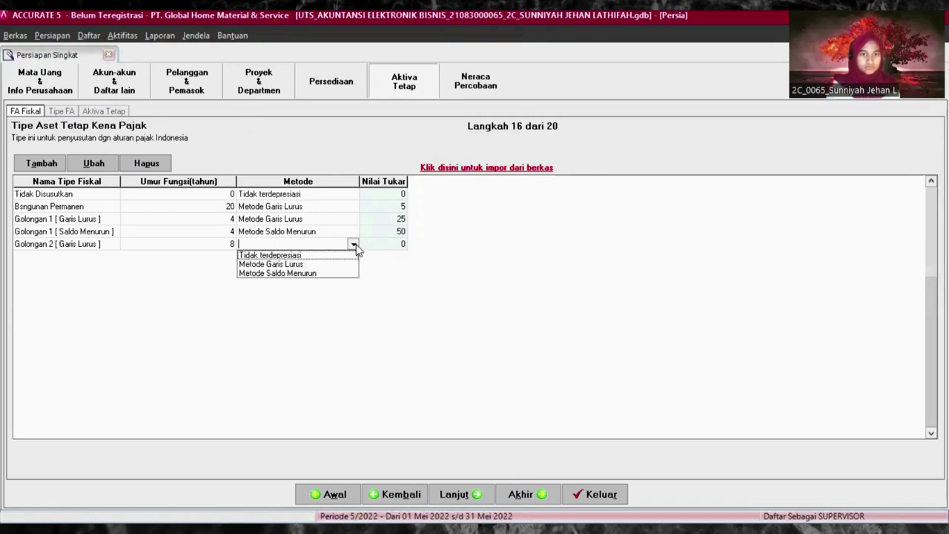
click(311, 262)
click(385, 245)
click(387, 243)
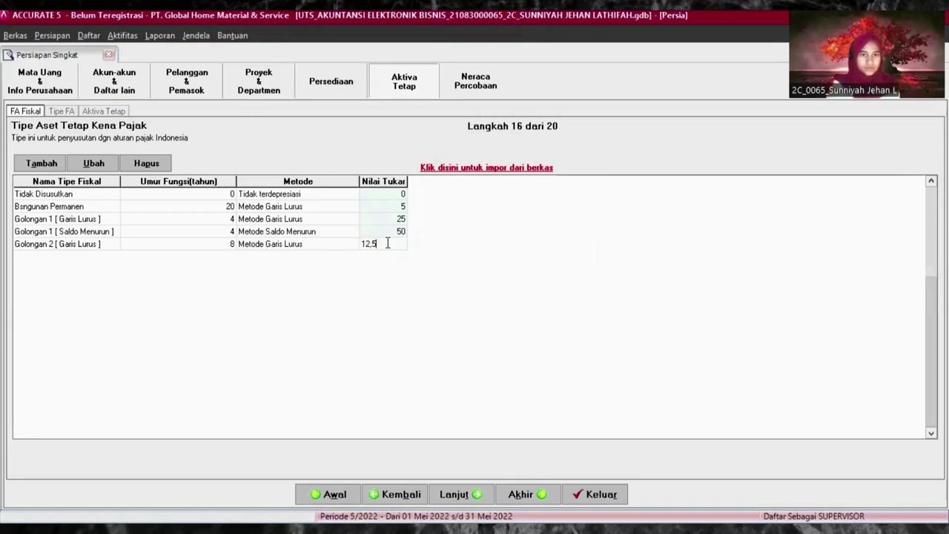
key(Down)
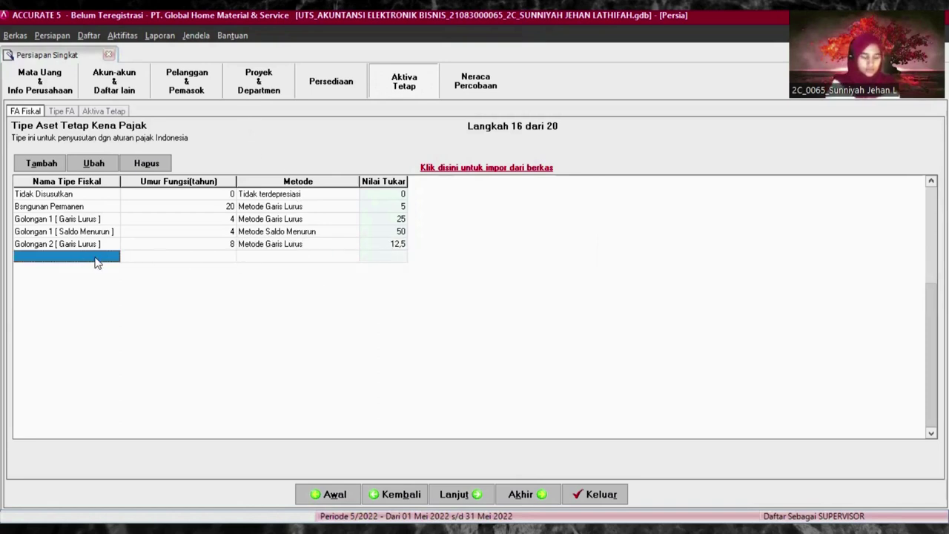
- Name the next fiscal type Golongan 2 [ Saldo Menurun ]
text(Golongan 2)
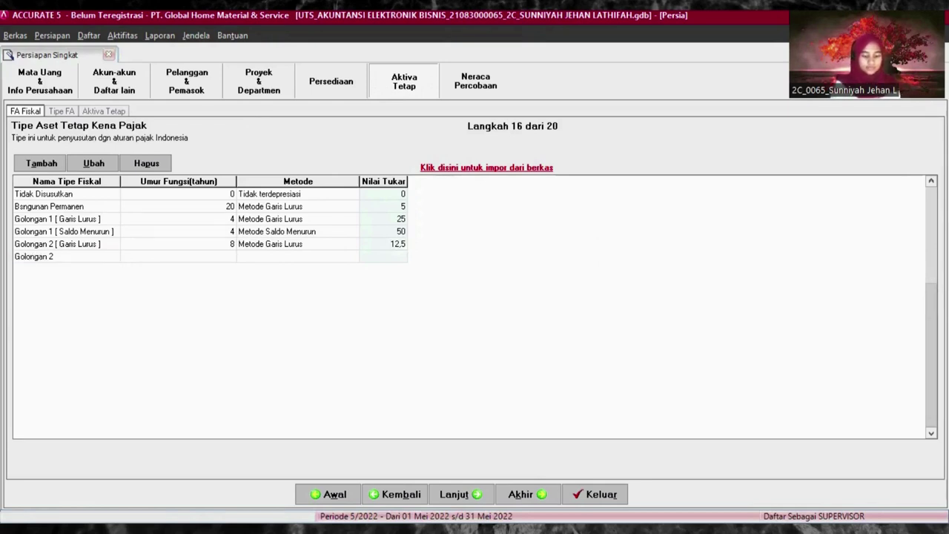
text( [ S)
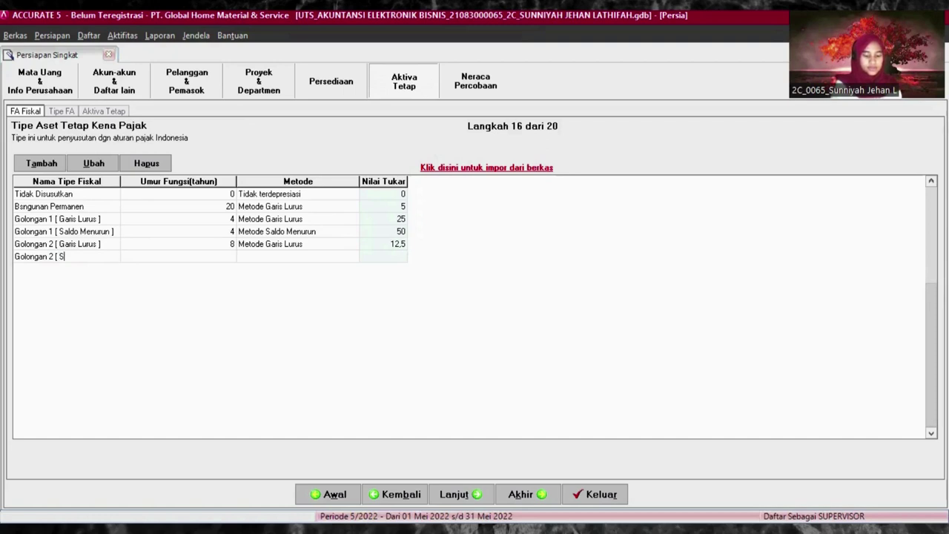
text(aldo Men)
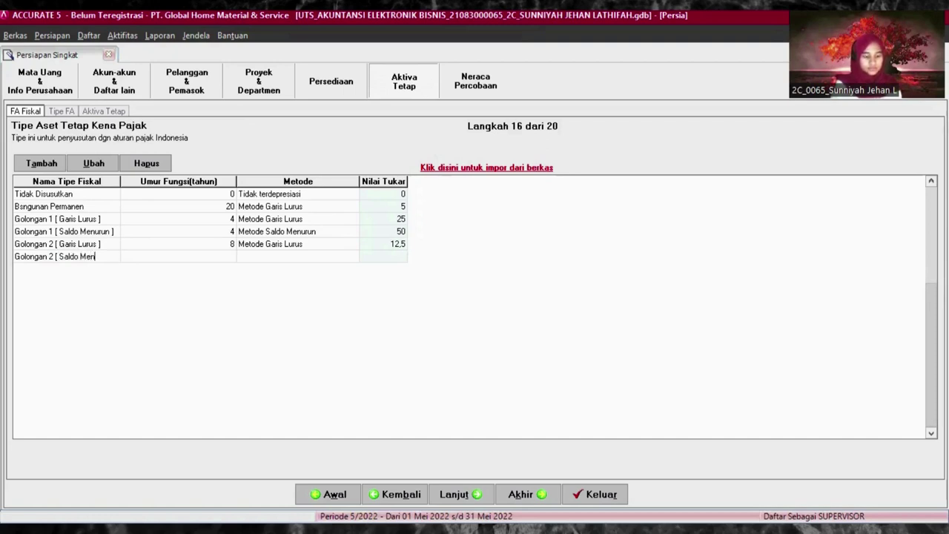
text(urun)
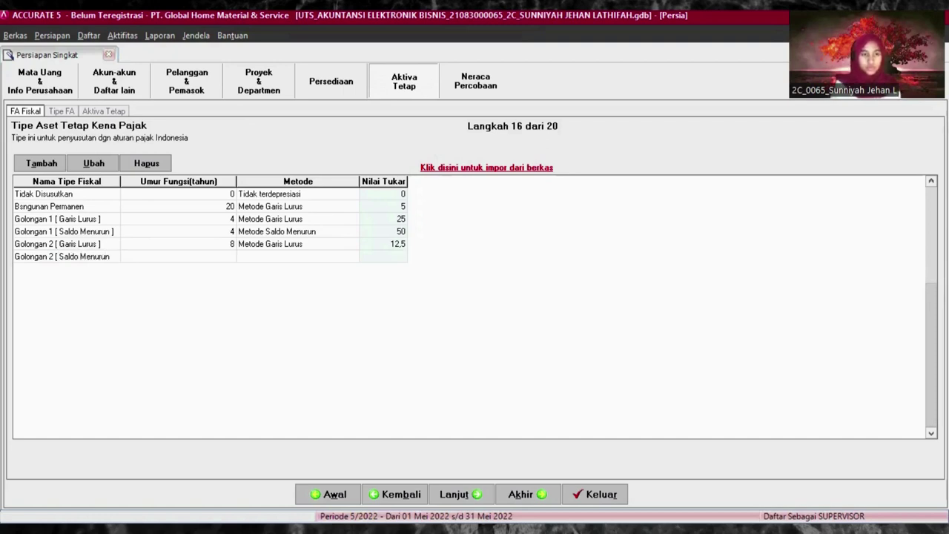
- Set Golongan 2 [ Saldo Menurun ] to a useful life of 8 years with Metode Saldo Menurun
click(153, 255)
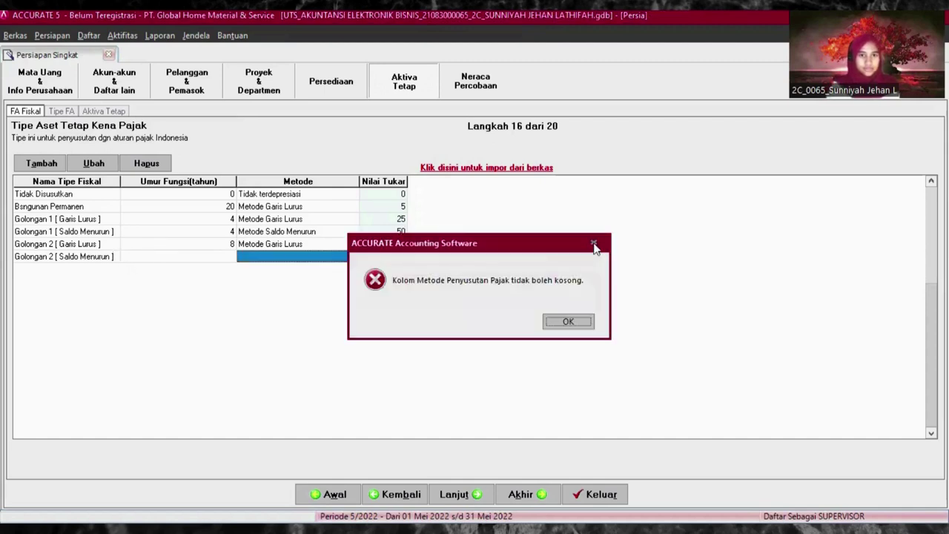
click(594, 246)
click(223, 255)
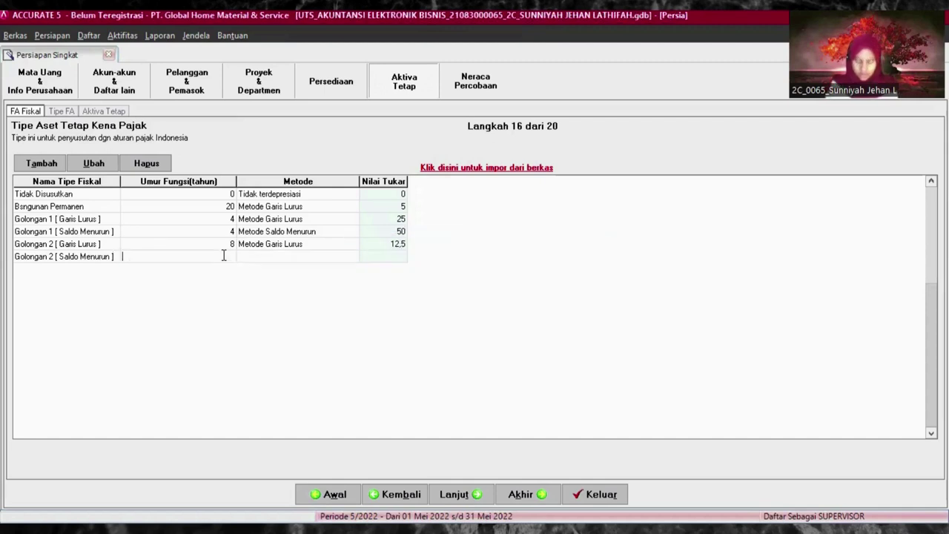
text(8)
click(302, 257)
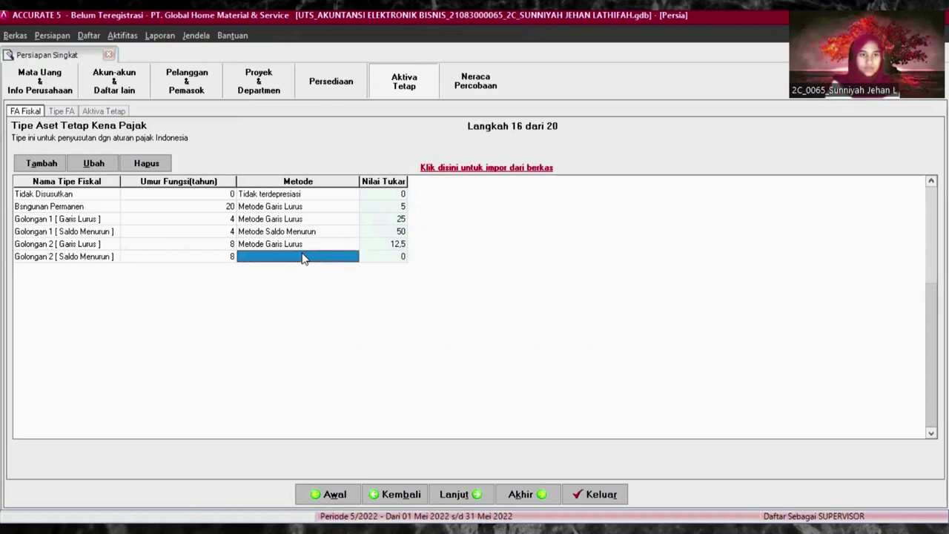
click(302, 257)
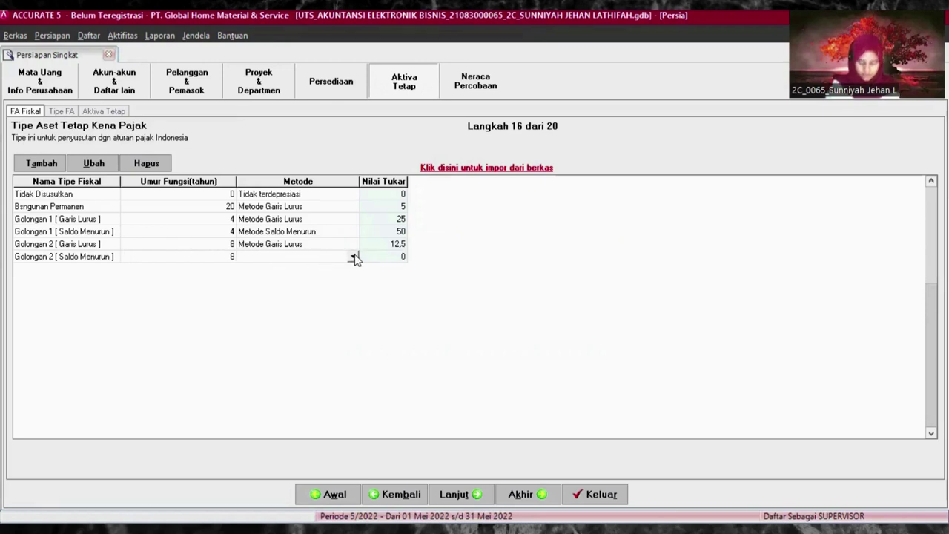
click(354, 257)
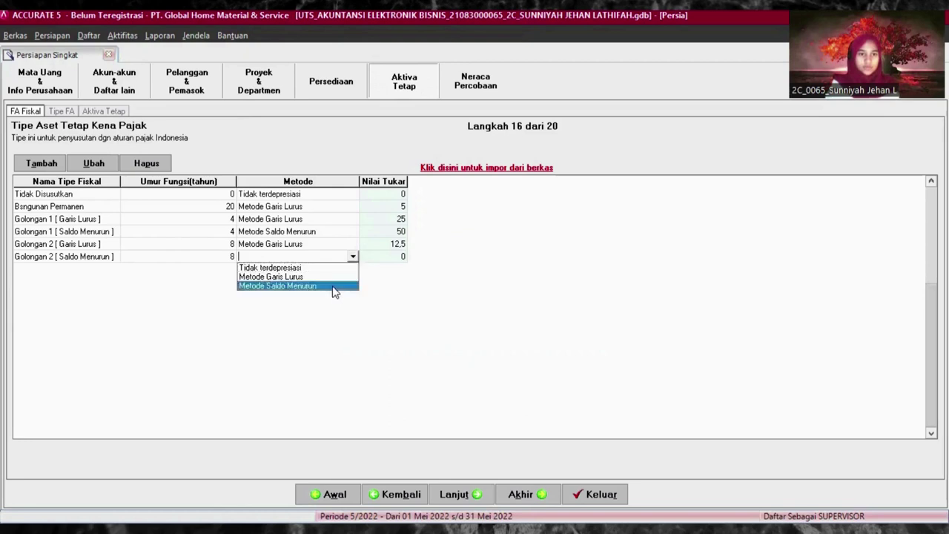
click(336, 288)
click(397, 258)
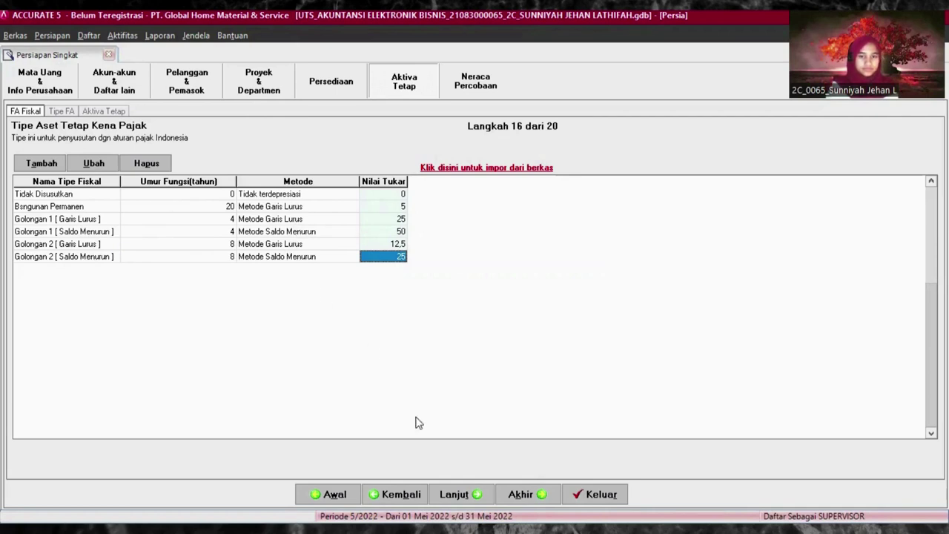
- Continue to the Tipe Aset Tetap setup stage and name the first fixed asset type Tanah
click(449, 494)
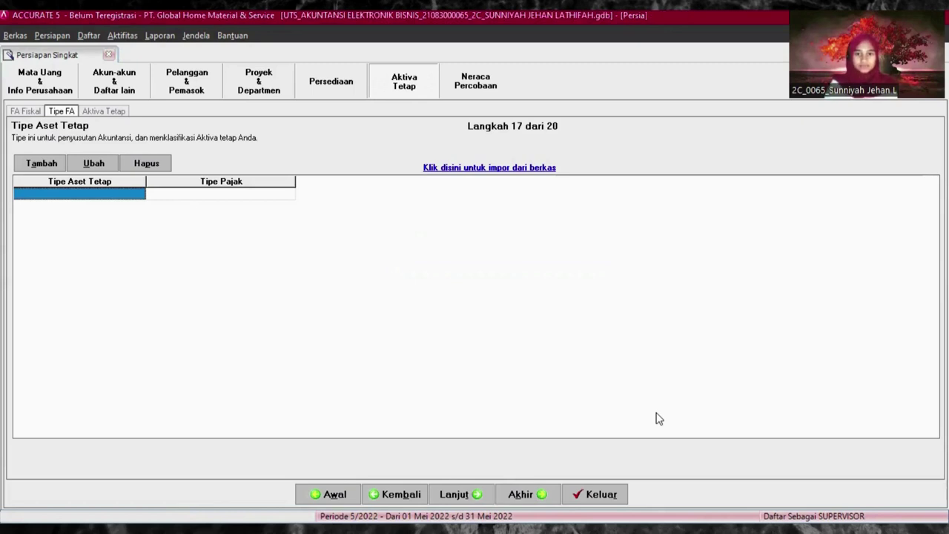
key(alt+Tab)
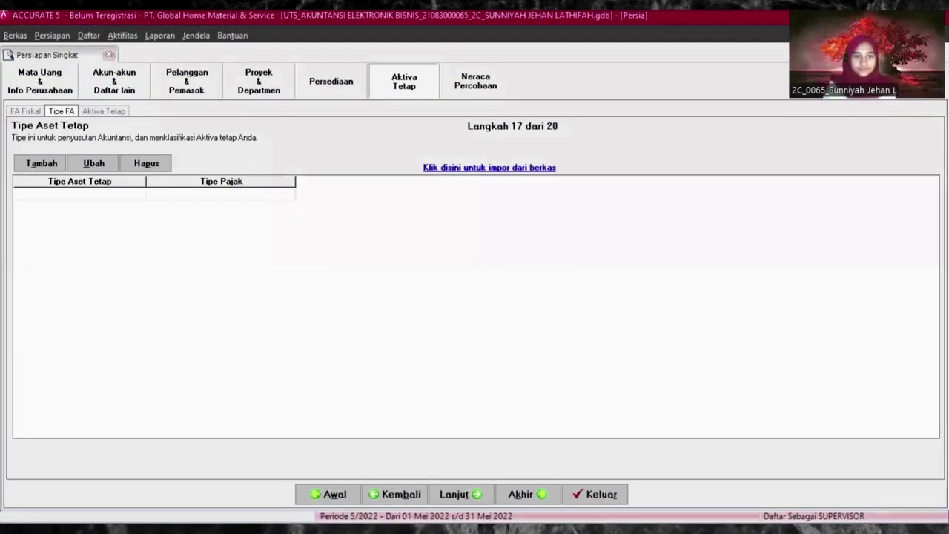
click(101, 190)
text(gf)
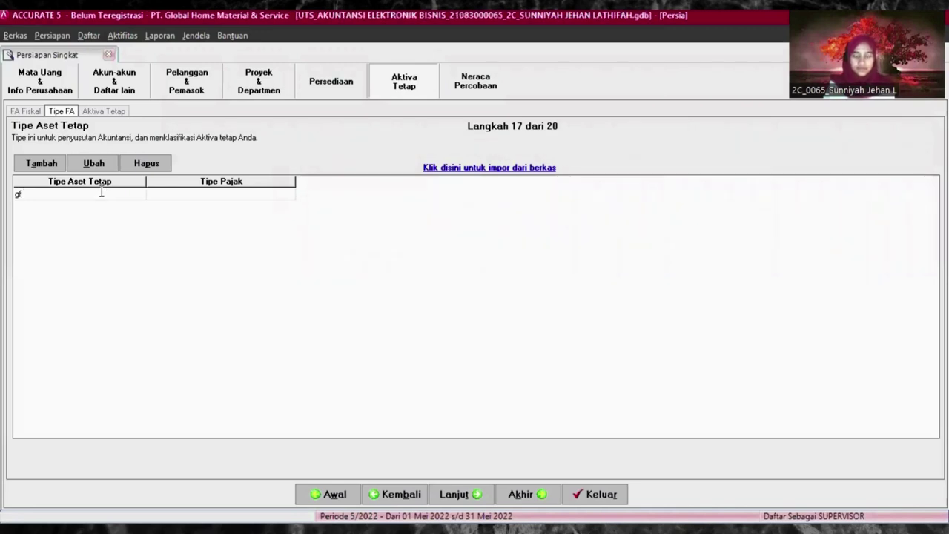
key(BackSpace)
key(BackSpace)
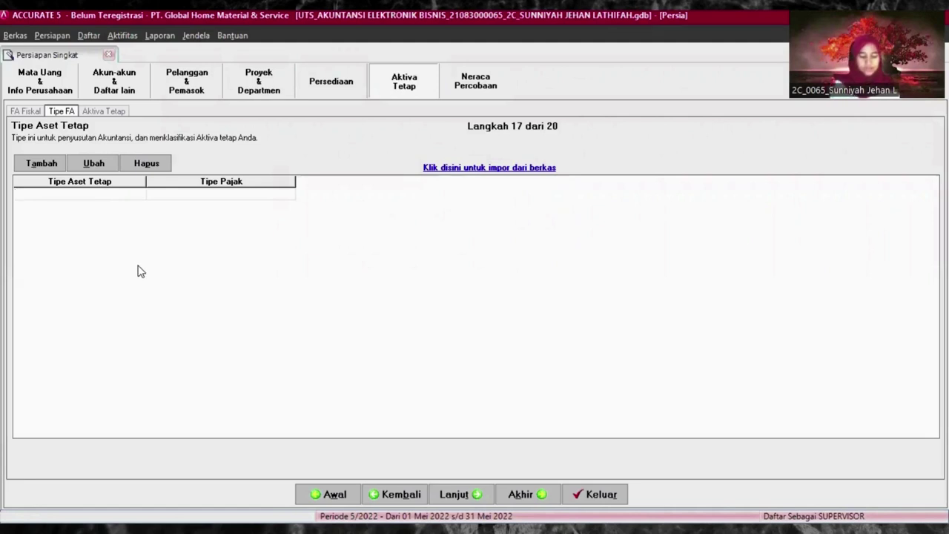
text(T)
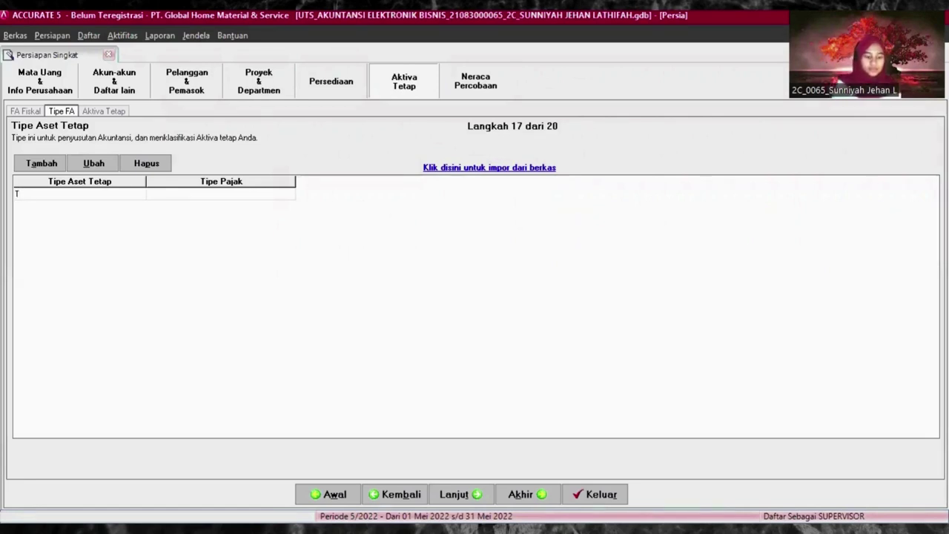
text(anah)
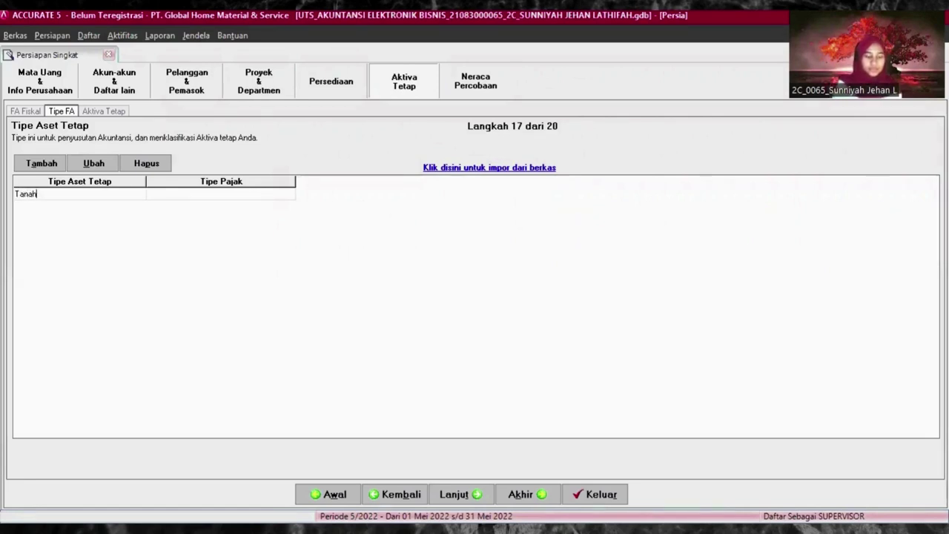
- Assign the tax type Tidak Disusutkan to the Tanah fixed asset type and complete the row
click(212, 194)
click(212, 193)
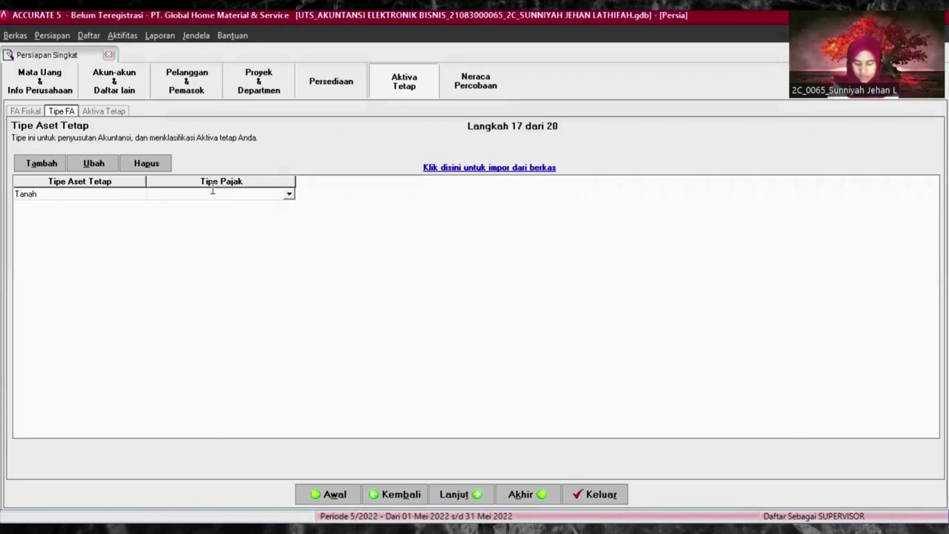
click(289, 194)
click(205, 215)
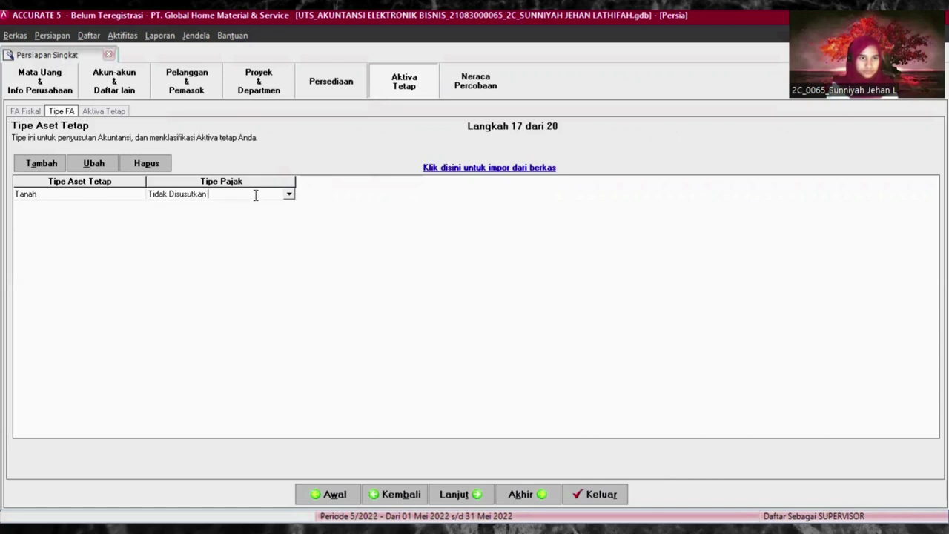
key(Tab)
- Add the fixed asset type Bangunan with the tax type Bsngunan Permanen, and complete the row
click(115, 209)
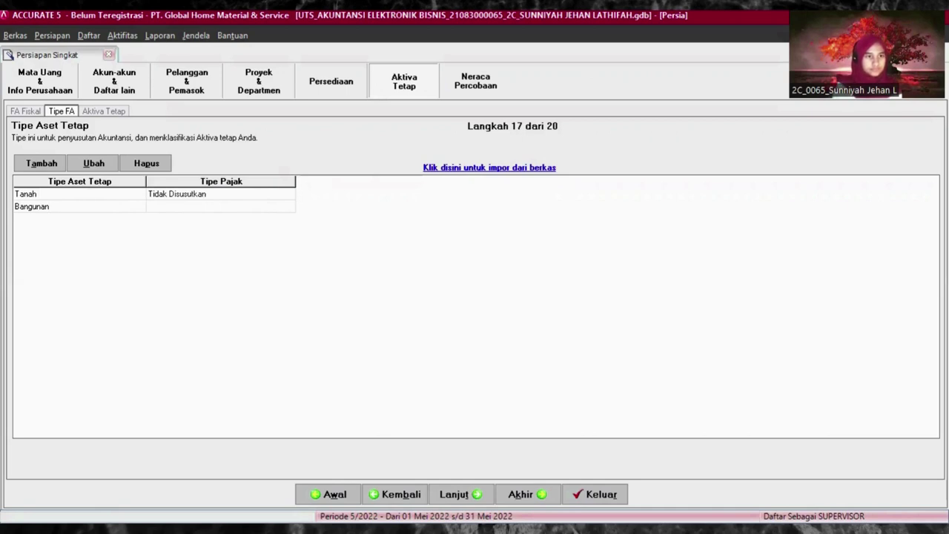
click(193, 213)
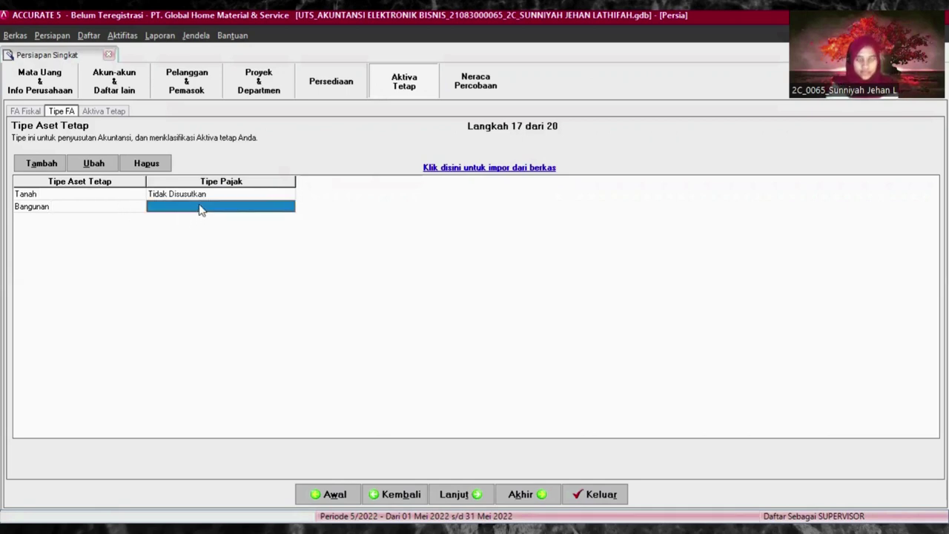
click(201, 207)
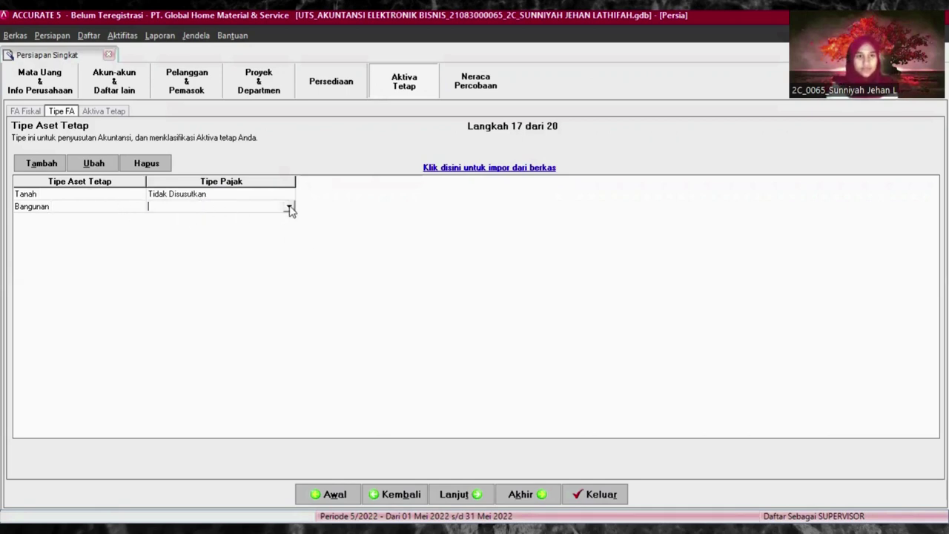
click(288, 206)
click(215, 236)
key(Down)
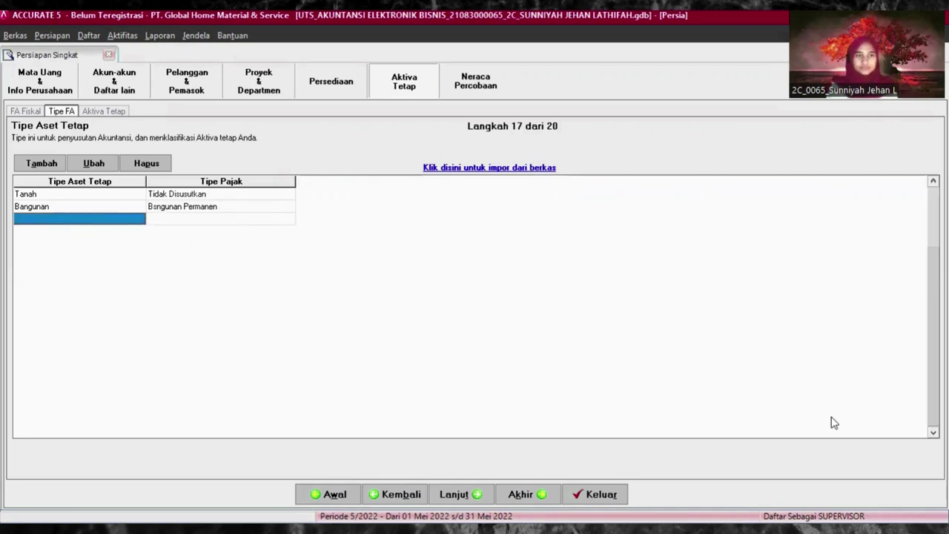
- Name the third fixed asset type Peralatan Kantor
click(87, 221)
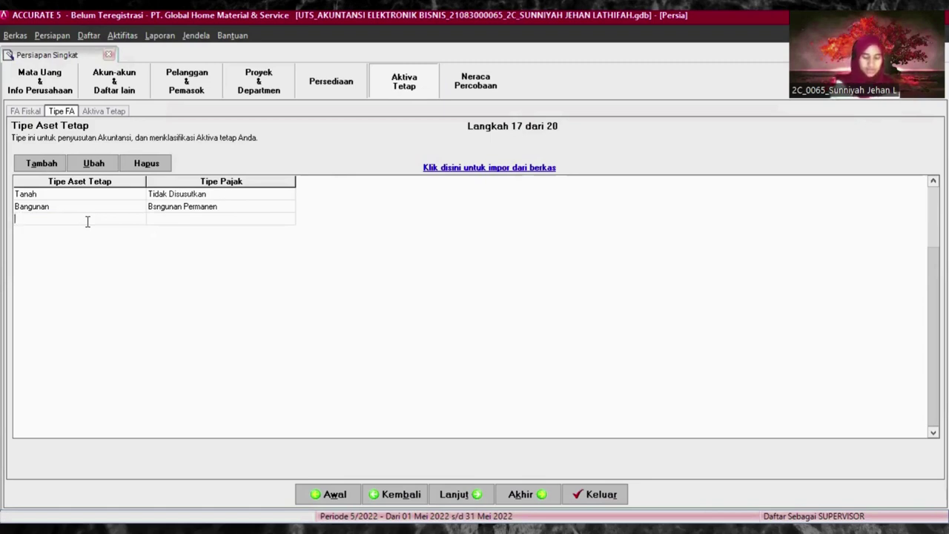
text(p)
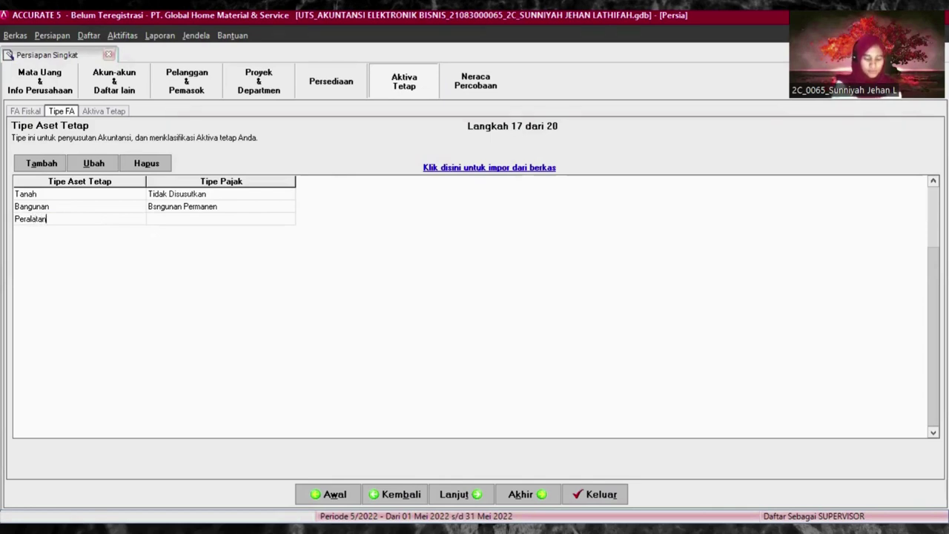
text(eralatan kantor)
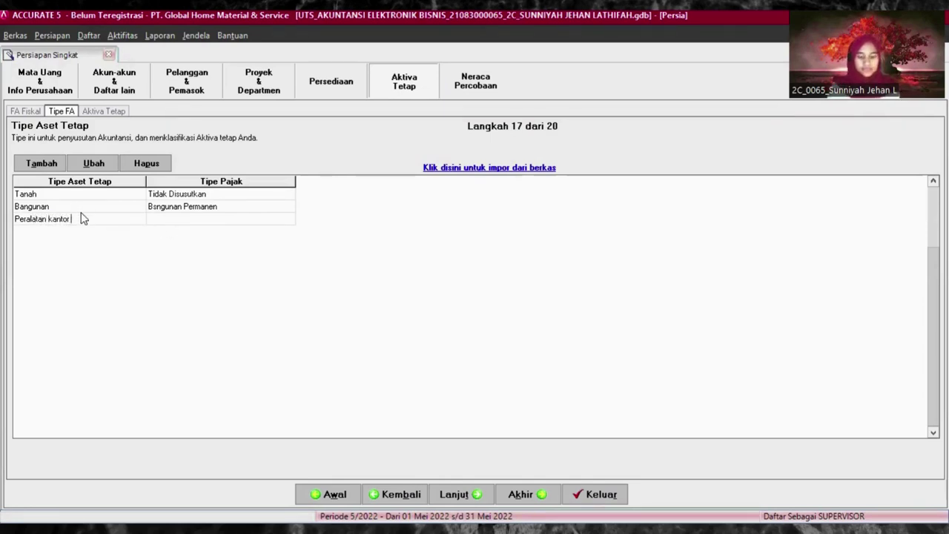
text(Ka)
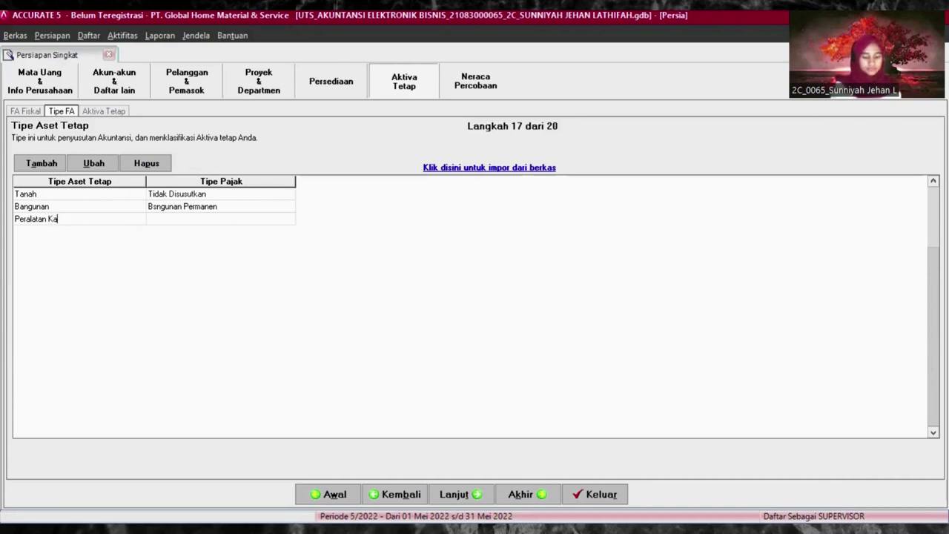
text(ntor)
- Assign the tax type Golongan 1 [ Garis Lurus ] to Peralatan Kantor and complete the row
click(179, 219)
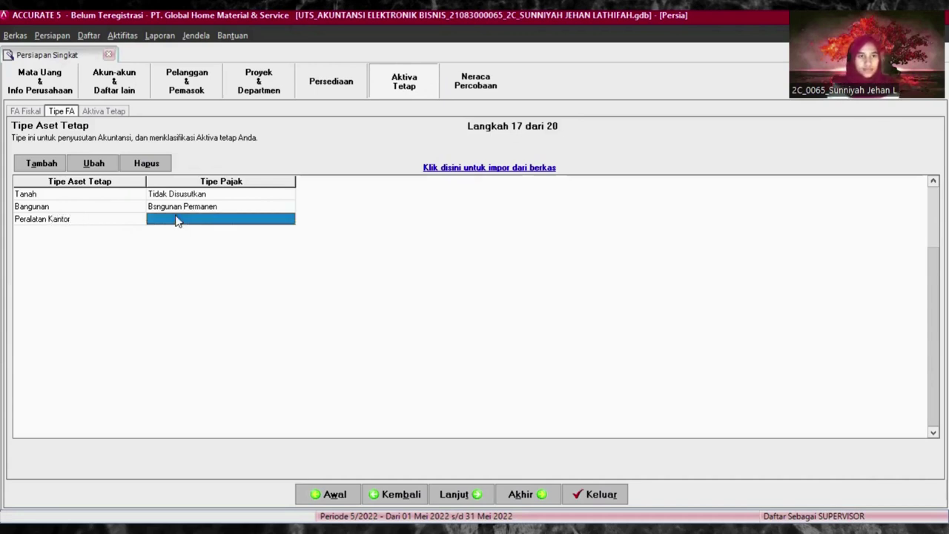
click(154, 206)
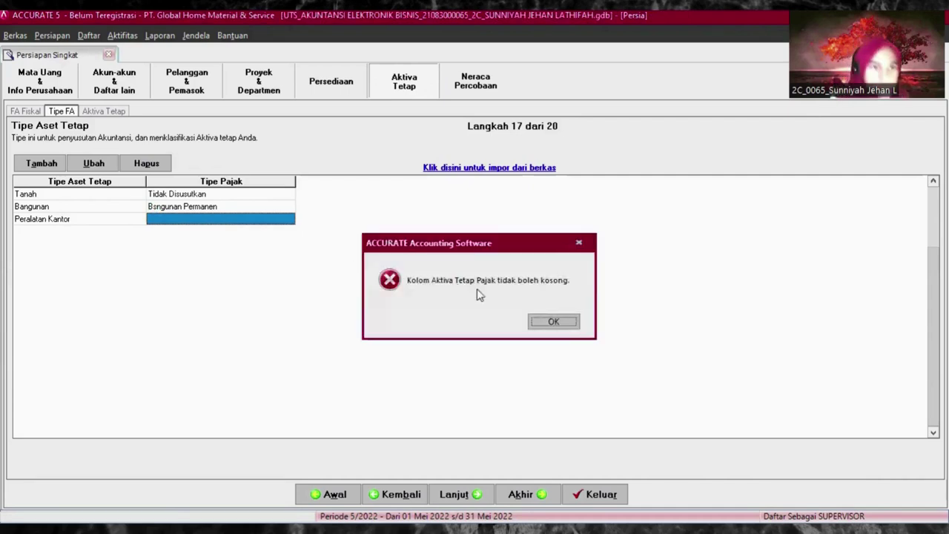
click(553, 321)
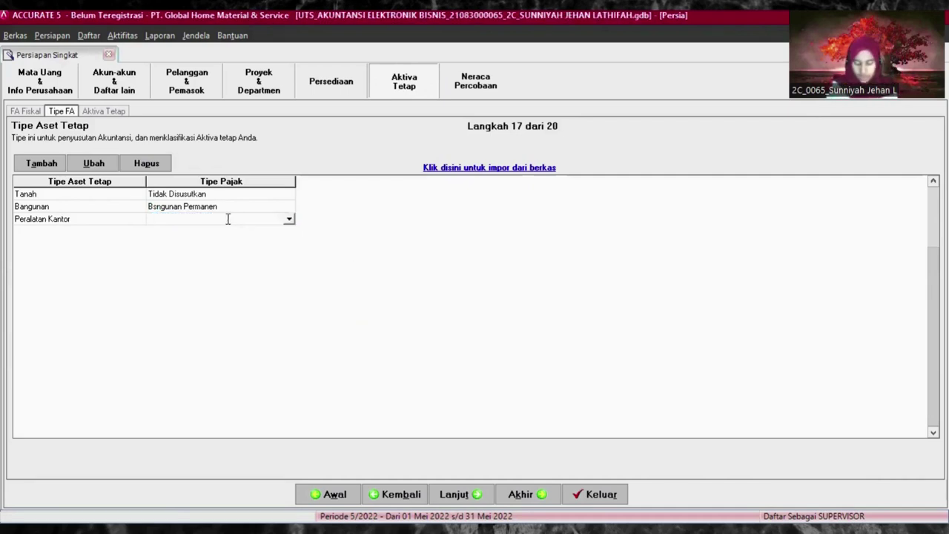
click(289, 219)
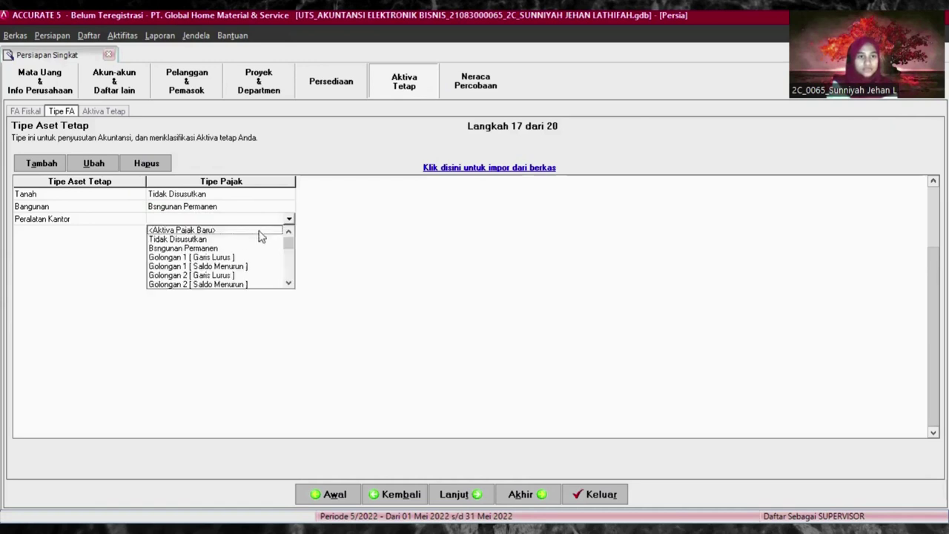
click(217, 258)
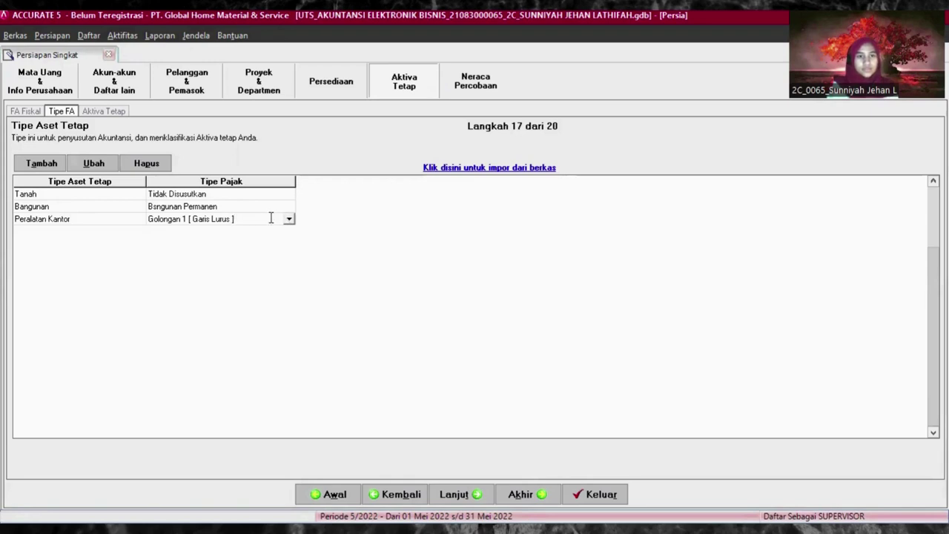
key(Tab)
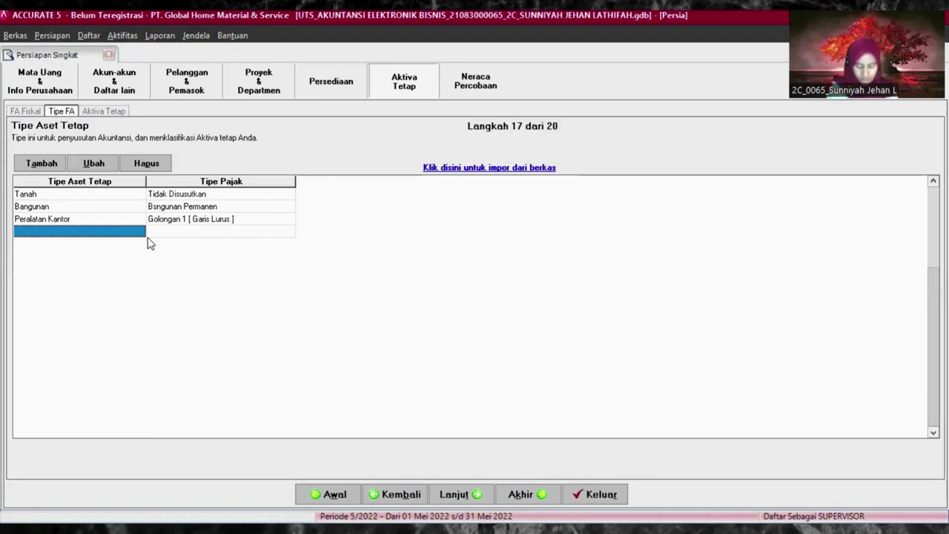
- Add the fixed asset type Peralatan Toko with the tax type Golongan 1 [ Garis Lurus ], and complete the row
text(Per)
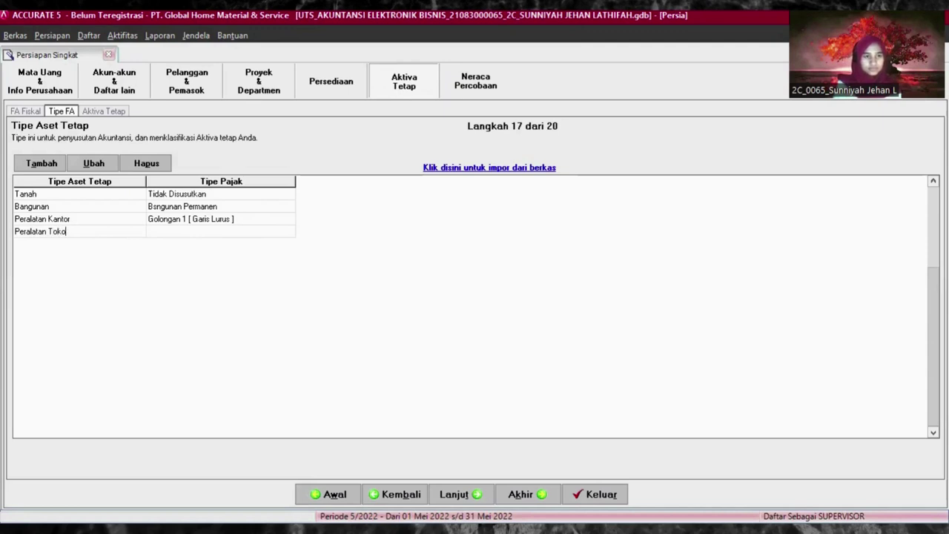
text(alatan Toko)
click(212, 233)
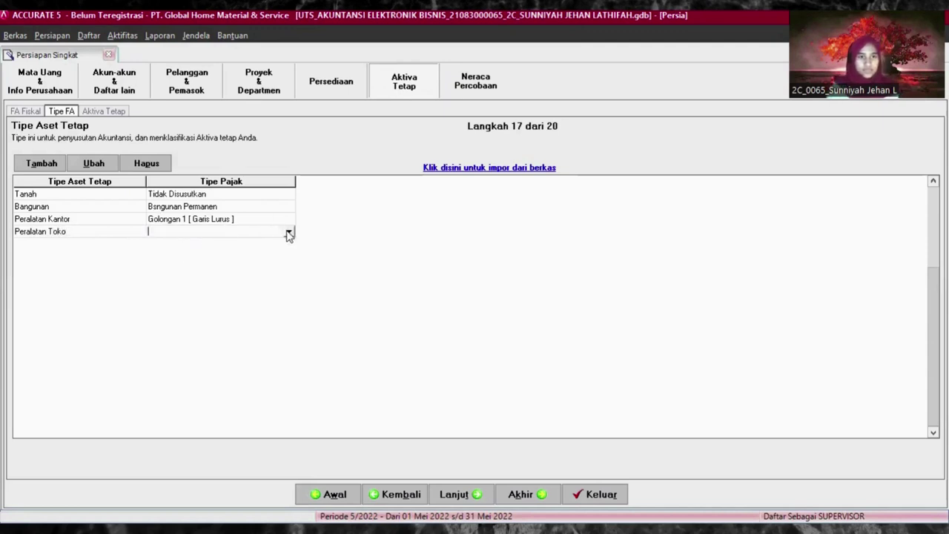
click(289, 233)
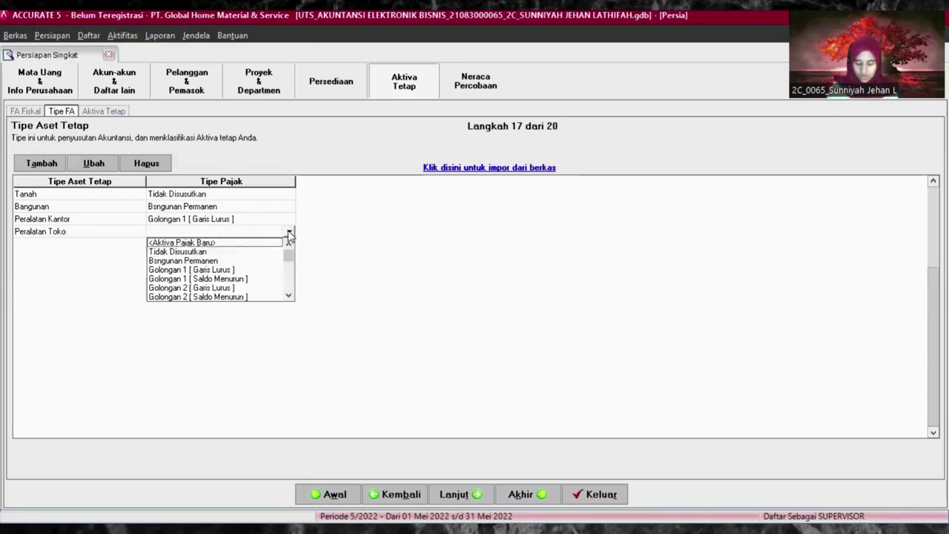
click(205, 271)
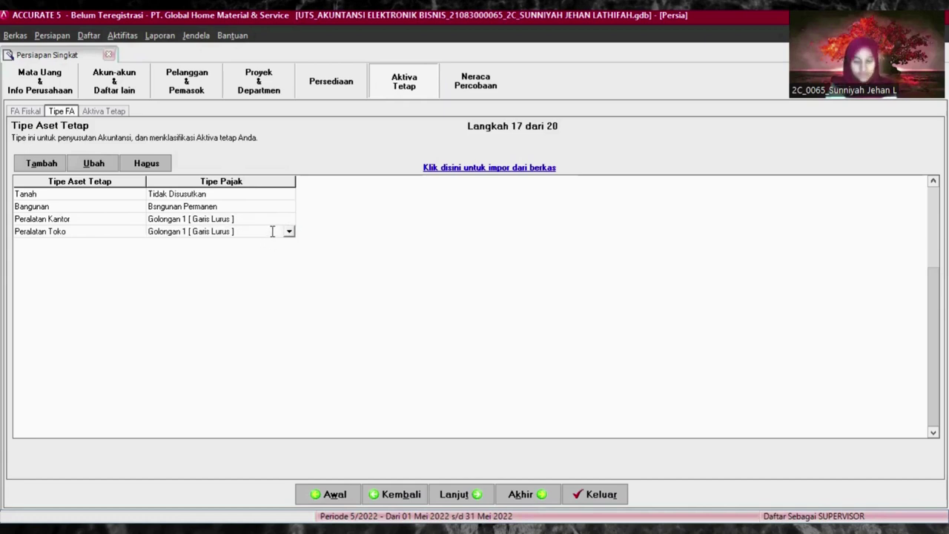
key(Return)
- Add the fixed asset type Kendaraan 1 with the tax type Golongan 1 [ Saldo Menurun ], and complete the row
text(Kendaraan)
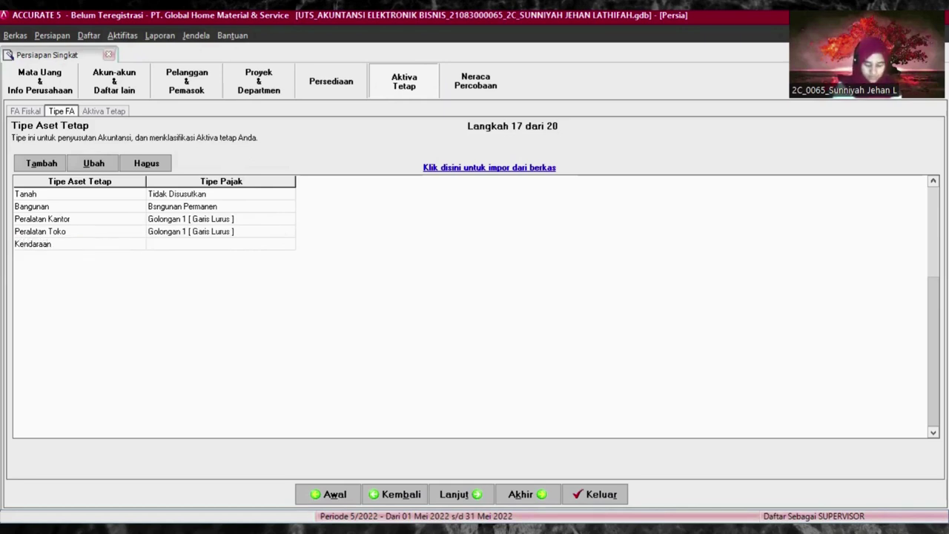
text( 1)
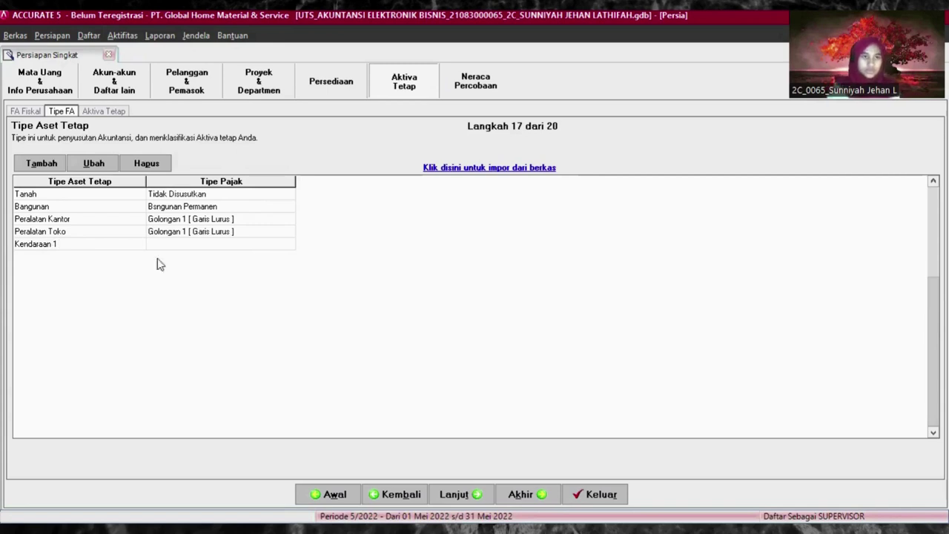
click(215, 245)
click(216, 241)
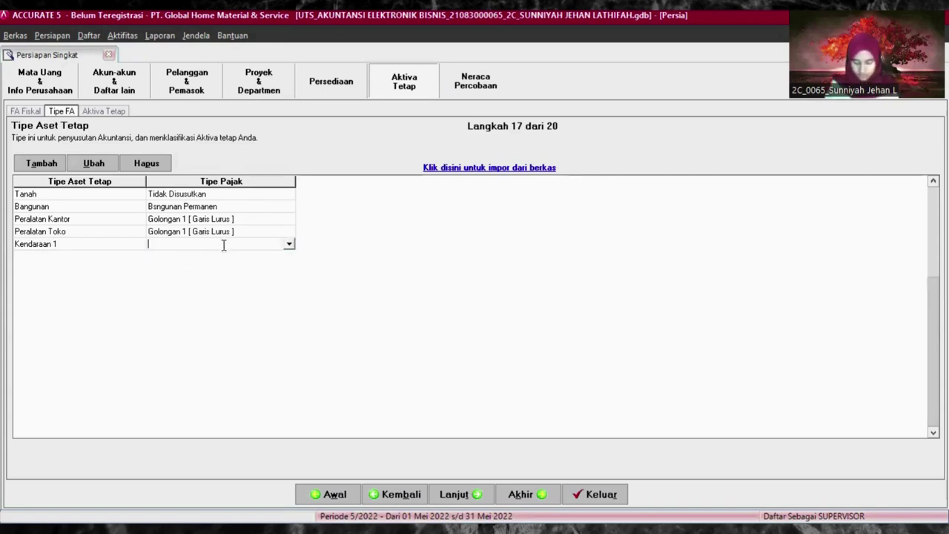
click(288, 243)
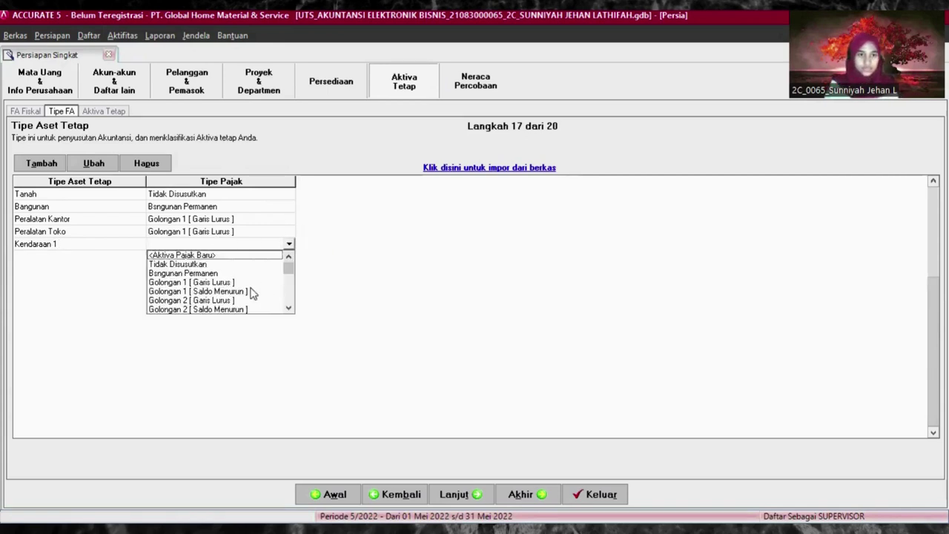
click(239, 291)
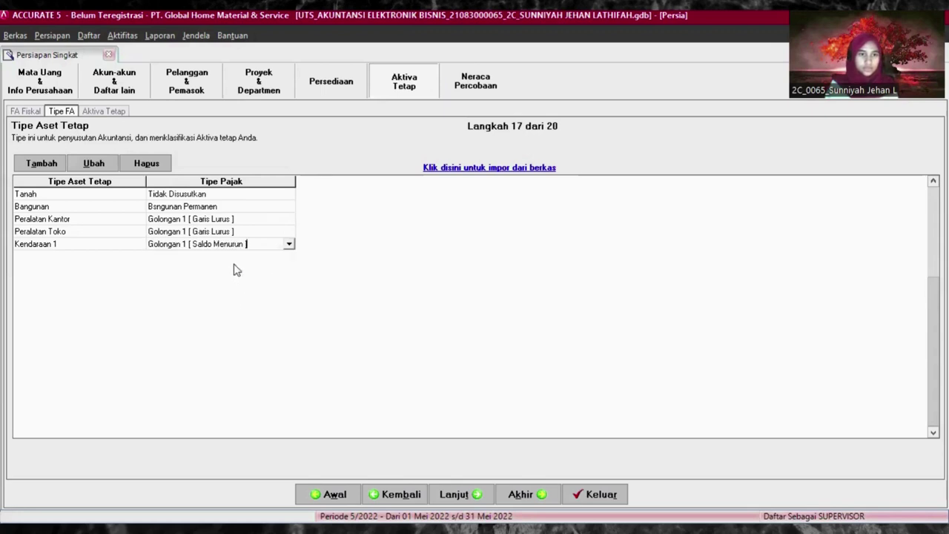
key(Down)
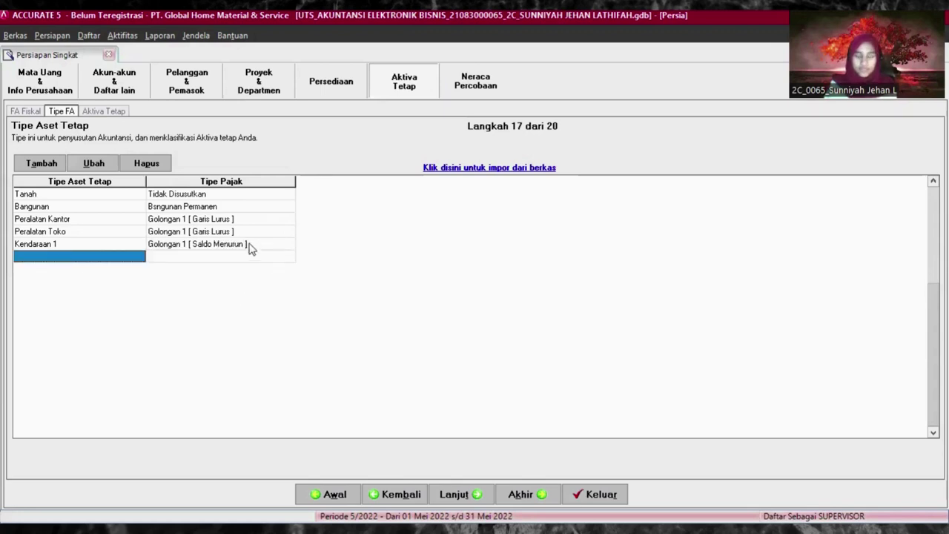
- Add the fixed asset type kendaraan 2 with the tax type Golongan 2 [ Saldo Menurun ]
click(67, 261)
text(kendaraan 2)
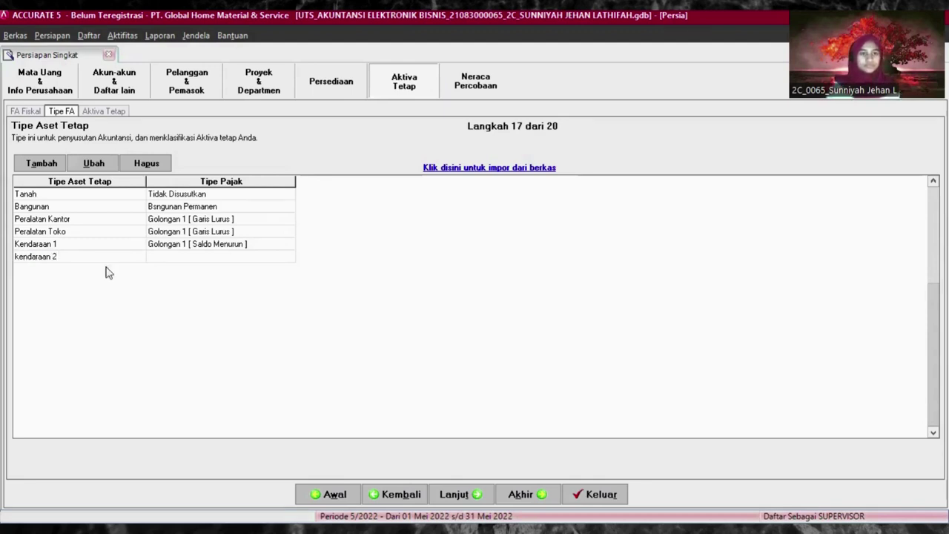
click(172, 257)
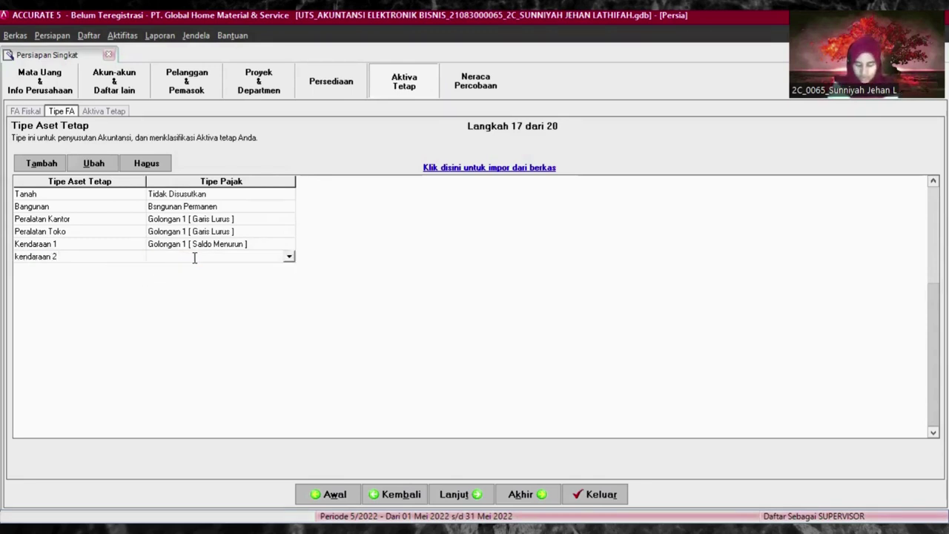
click(289, 257)
click(200, 321)
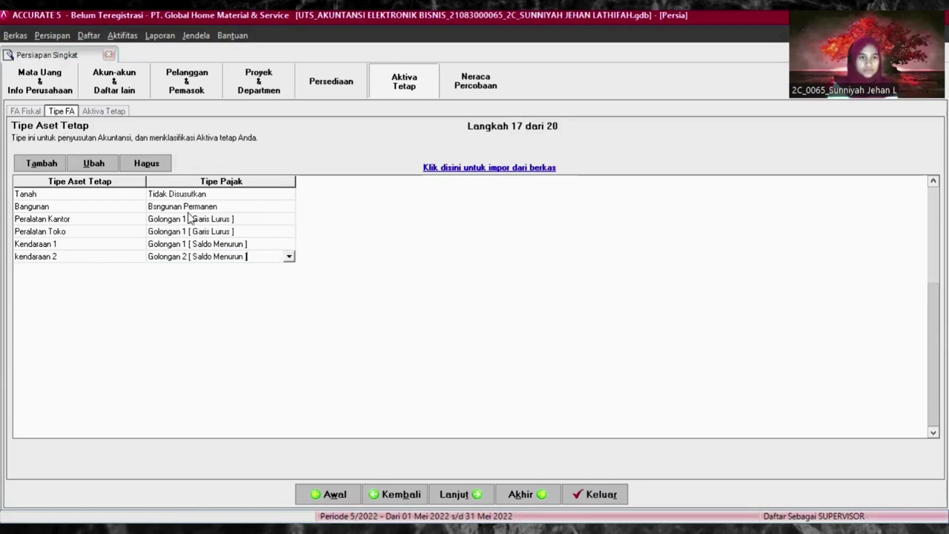
- Return to the fiscal asset types and correct the misspelled Bsngunan Permanen to Bangunan Permanen
click(26, 112)
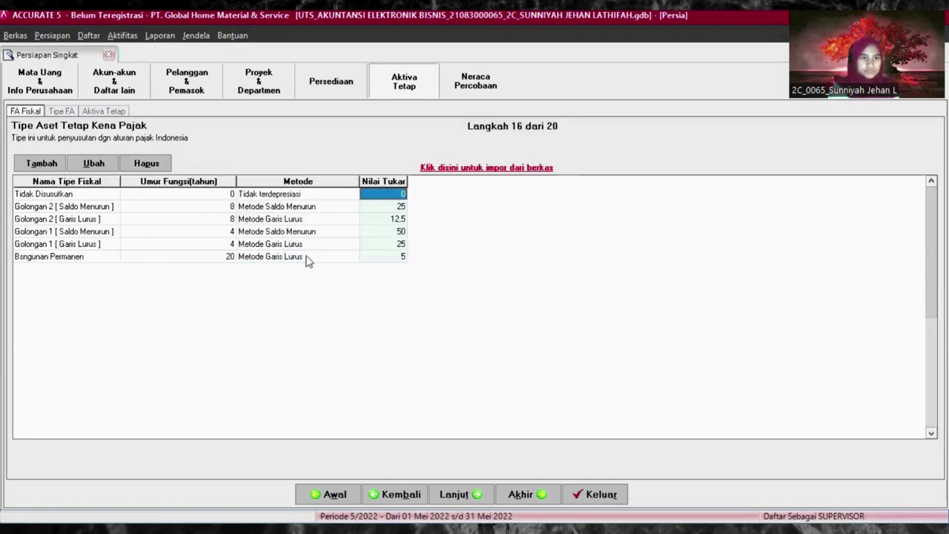
click(24, 258)
click(23, 258)
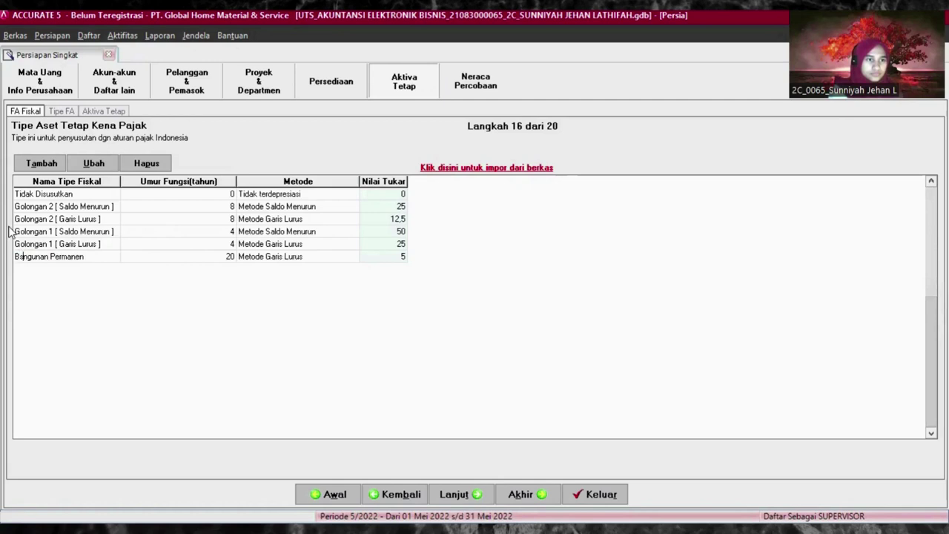
click(20, 256)
key(Tab)
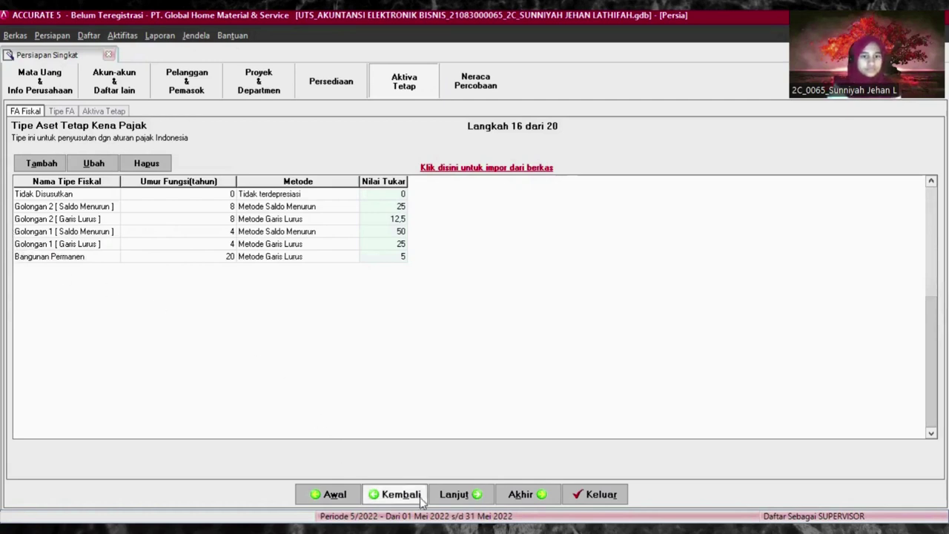
- Go back to the Tipe Aset Tetap stage and reassign the Bangunan type to the tax type Bangunan Permanen
key(Tab)
key(Return)
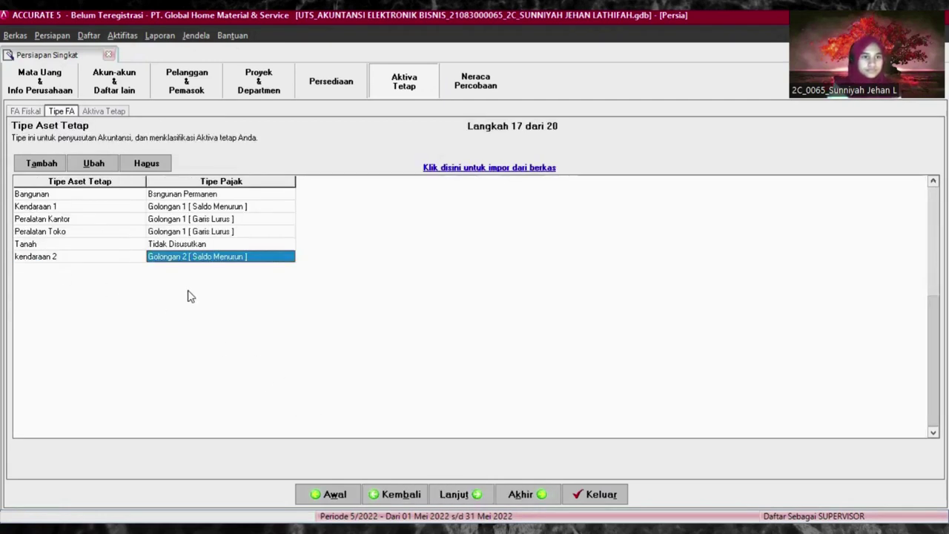
click(164, 194)
click(254, 197)
click(288, 195)
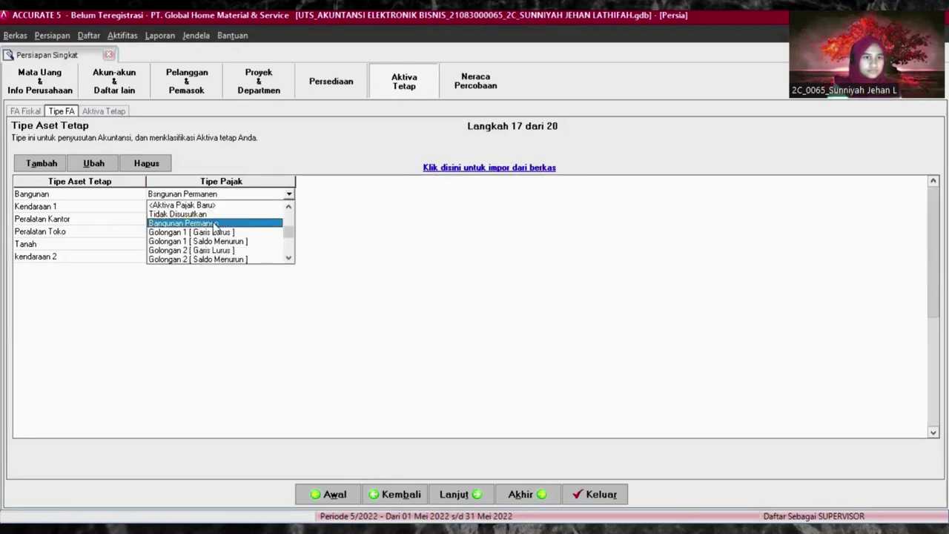
click(215, 222)
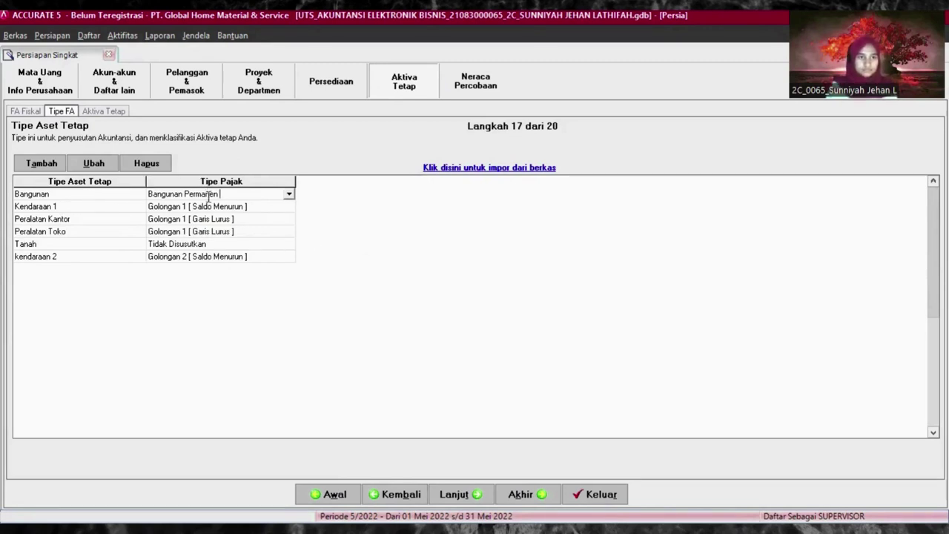
- Continue to the Daftar Aktiva tetap stage and load the Excel file Fixed Assets List.xls for import
click(448, 498)
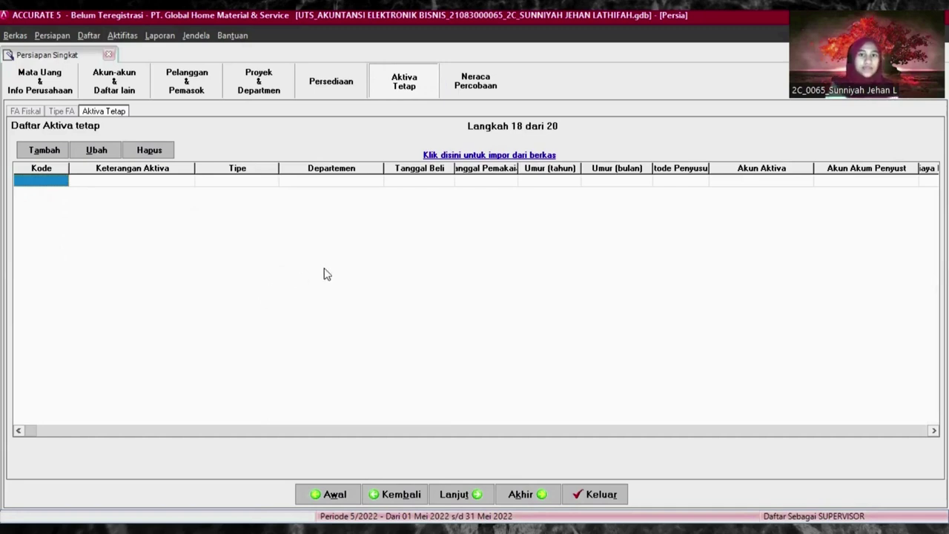
click(478, 158)
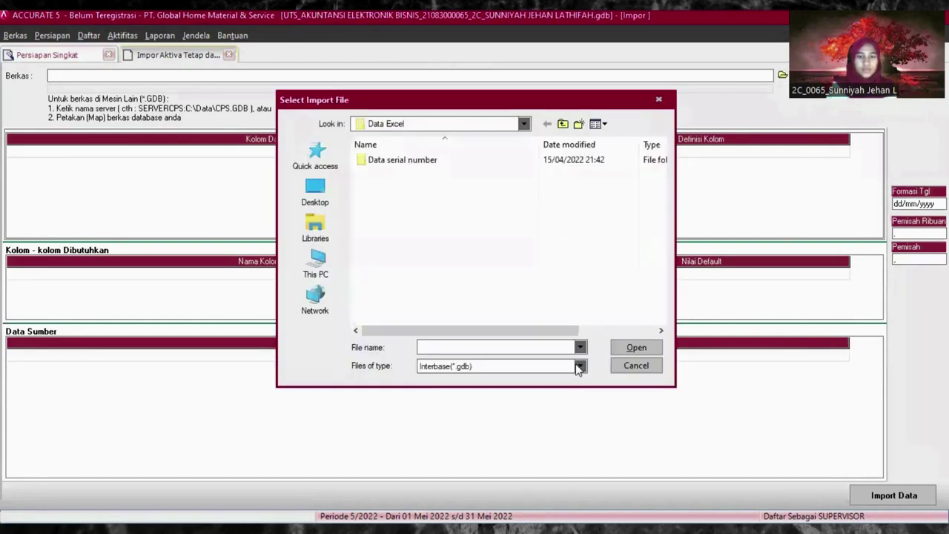
click(580, 366)
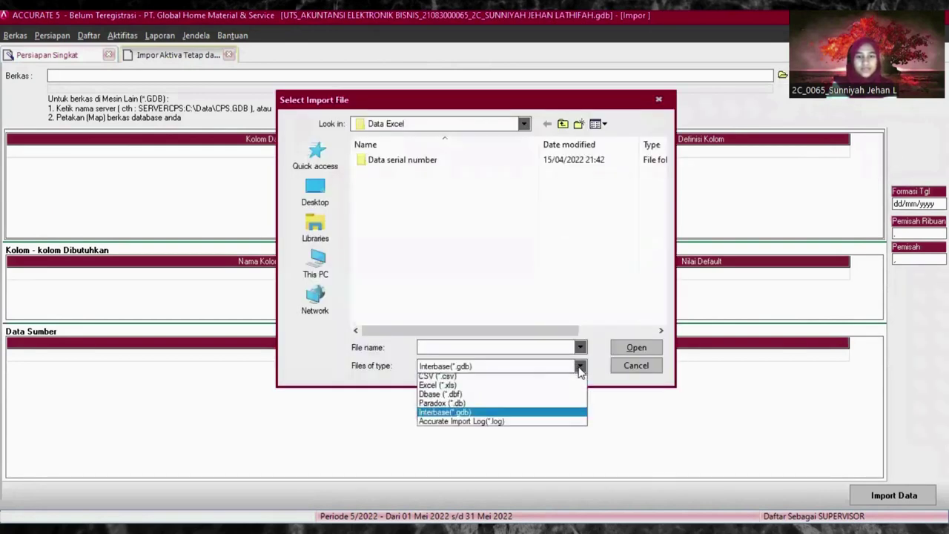
click(487, 383)
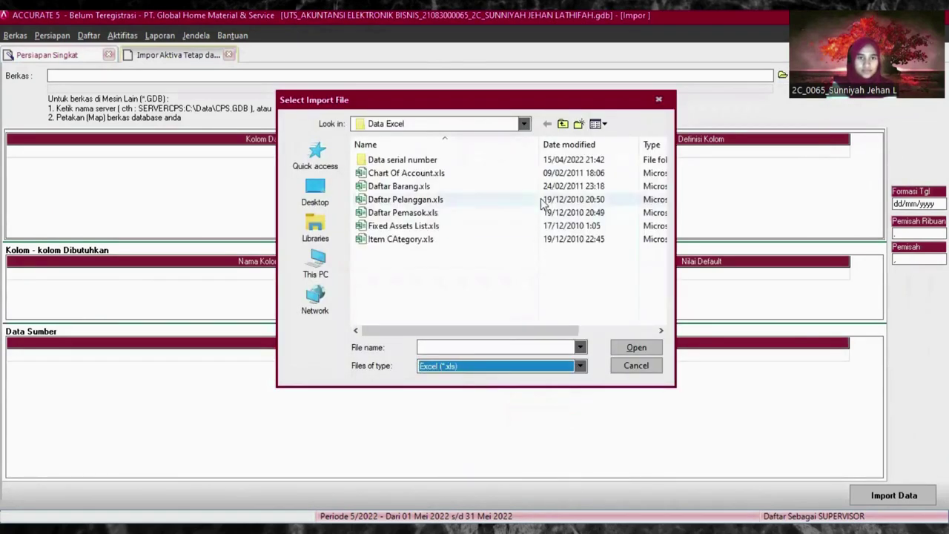
click(467, 229)
click(631, 348)
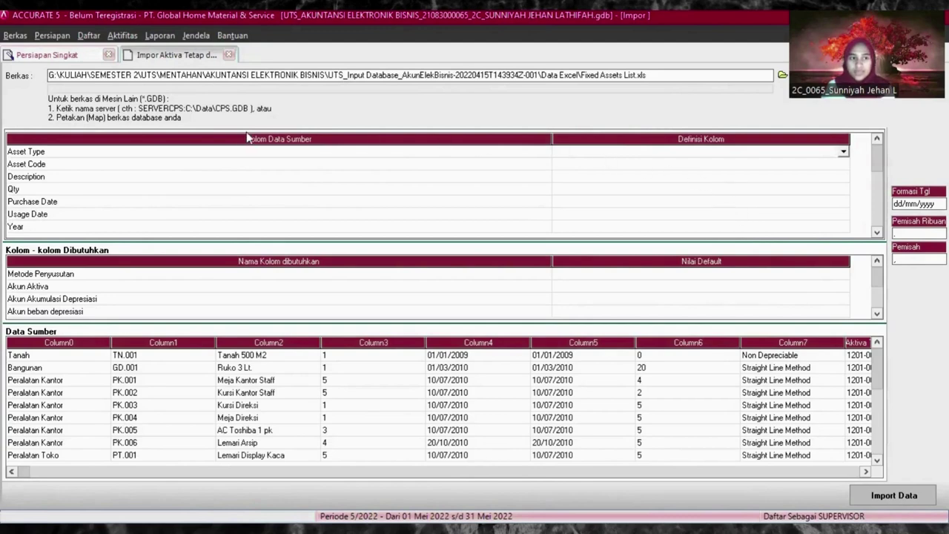
- Define the Asset Type column as Tipe Aktiva Tetap and match the source types Tanah and Bangunan to Tanah and Bangunan
click(843, 152)
click(582, 172)
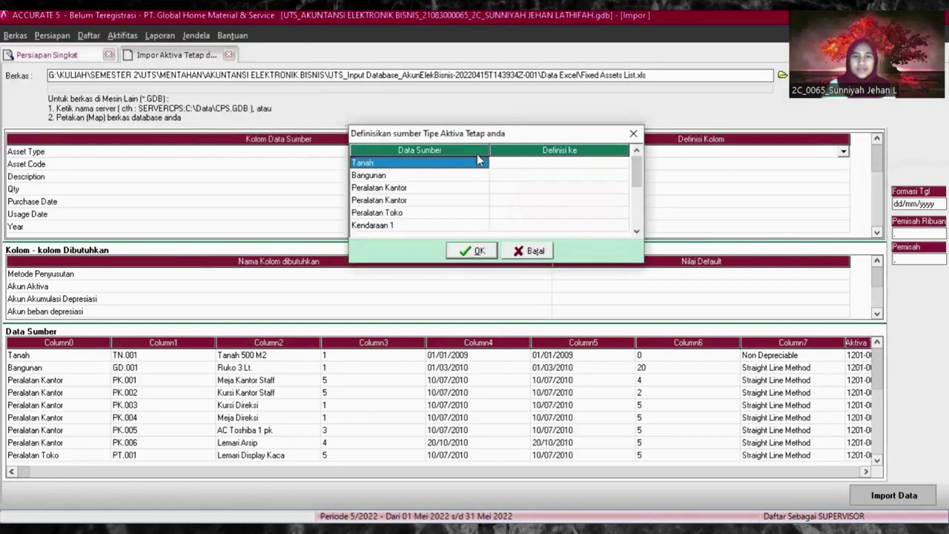
click(516, 162)
click(623, 164)
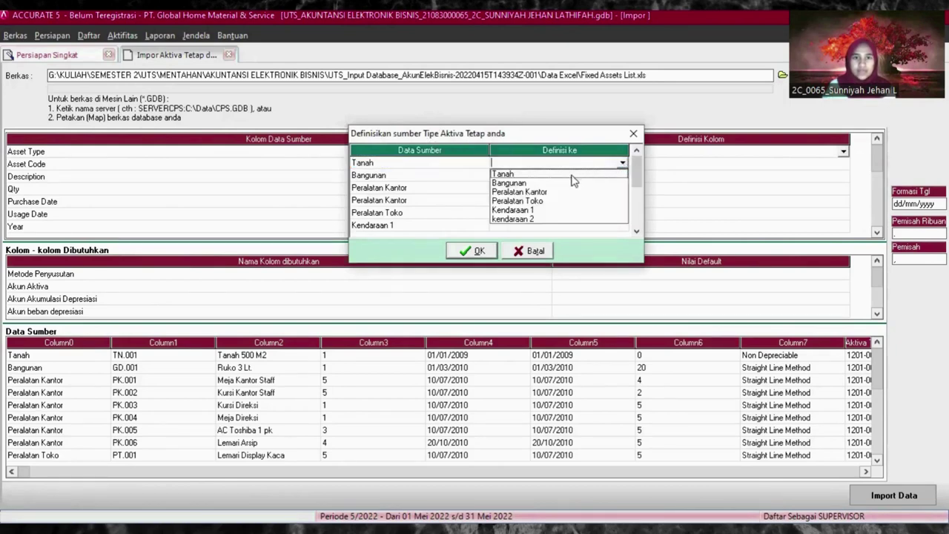
click(553, 175)
click(564, 175)
click(623, 176)
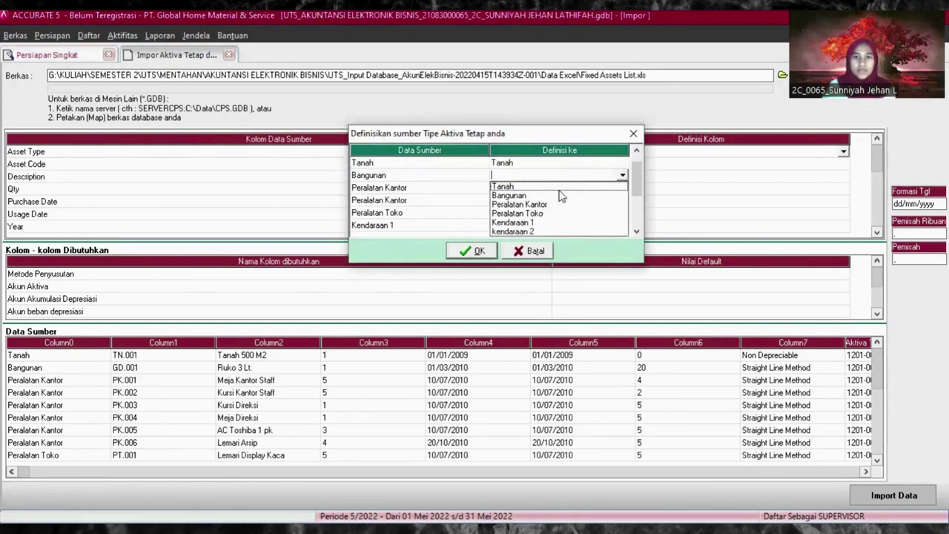
click(546, 195)
- Match both Peralatan Kantor source rows to the asset type Peralatan Kantor
click(561, 188)
click(606, 185)
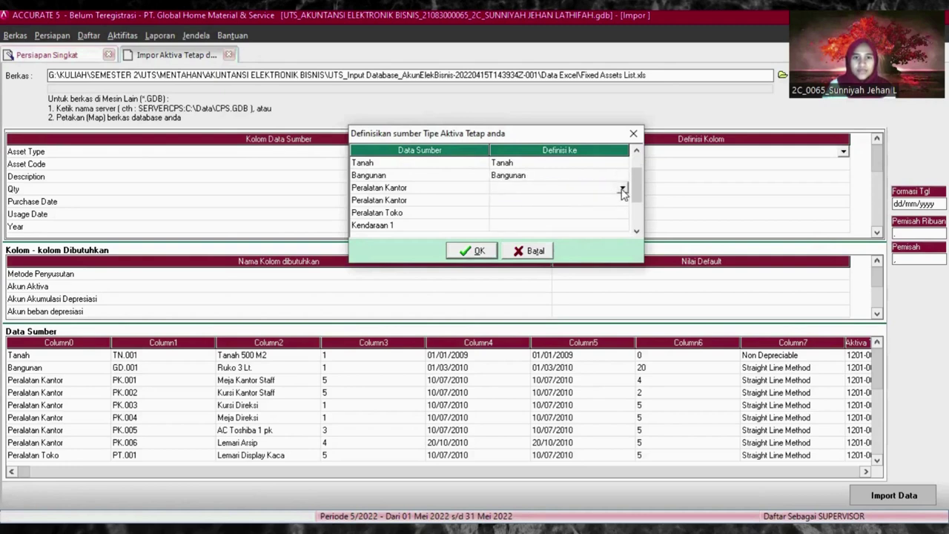
click(622, 188)
click(538, 216)
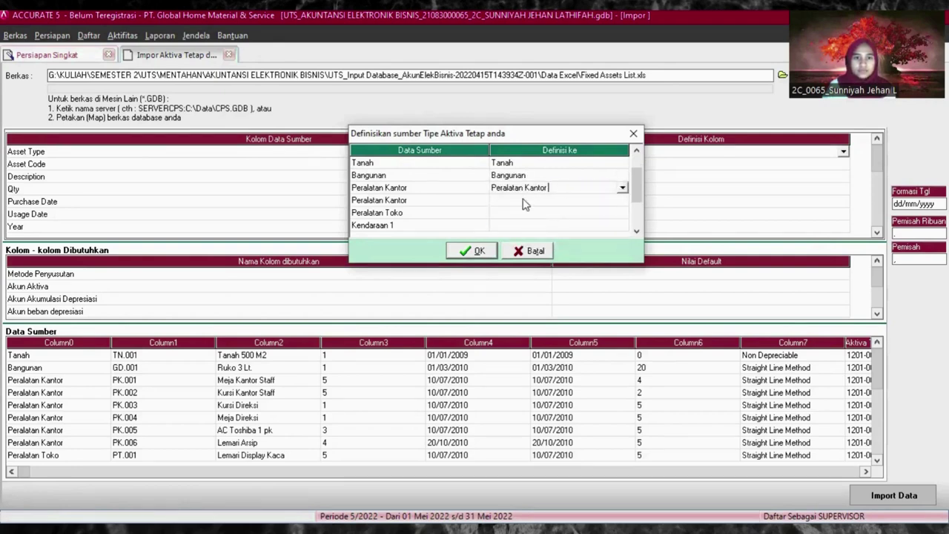
click(523, 201)
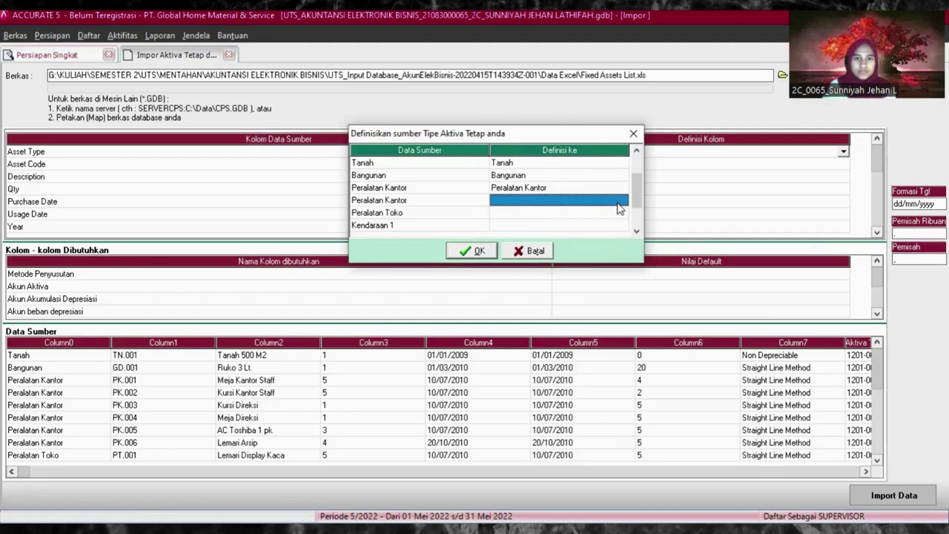
click(611, 203)
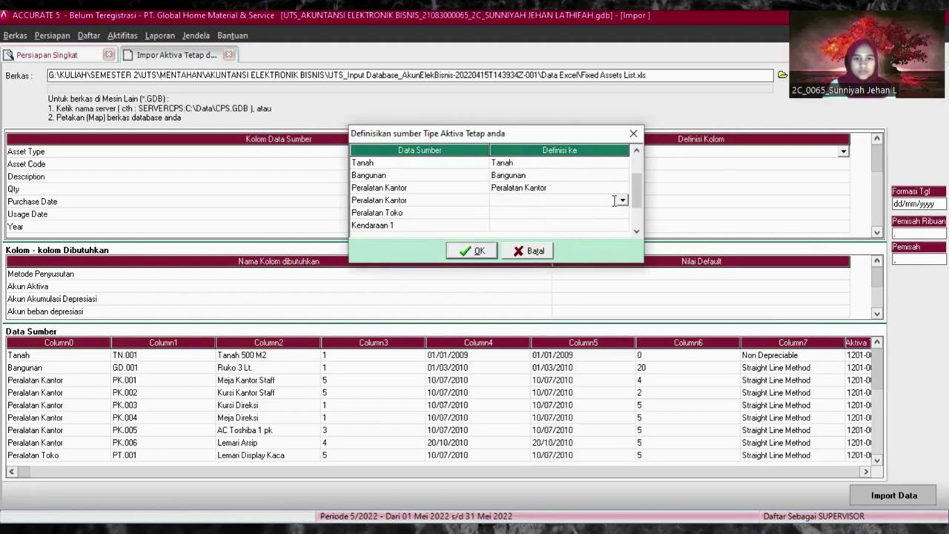
click(622, 200)
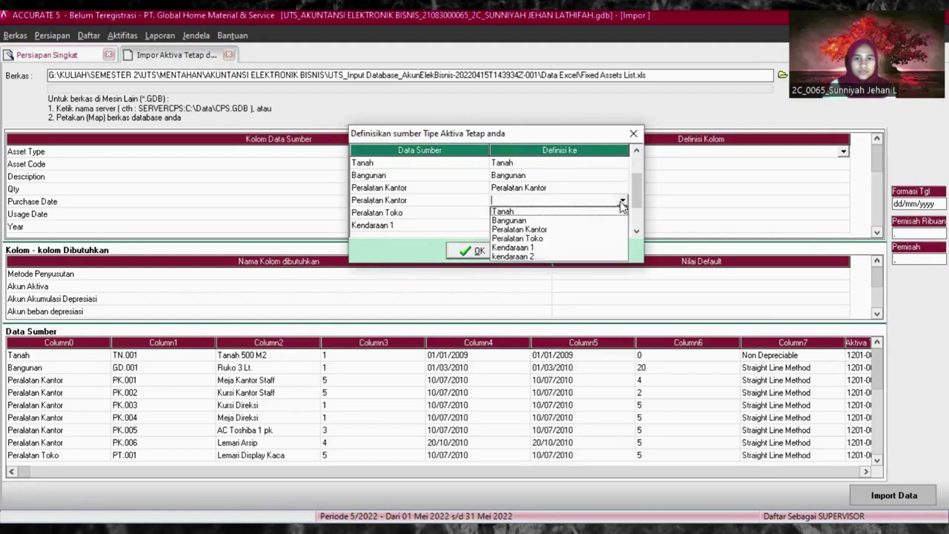
click(549, 230)
- Match the source types Peralatan Toko and Kendaraan 1 to the asset types Peralatan Toko and Kendaraan 1
click(547, 215)
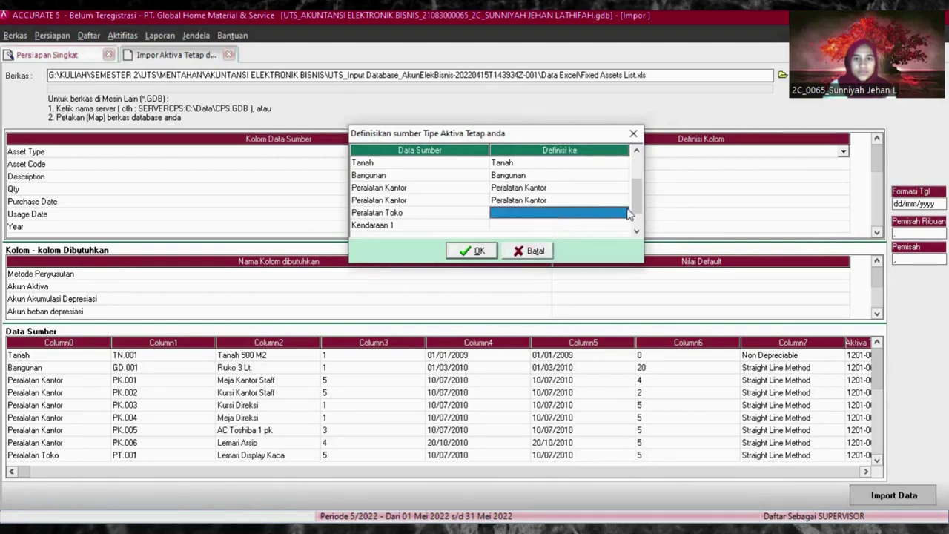
click(620, 213)
click(622, 213)
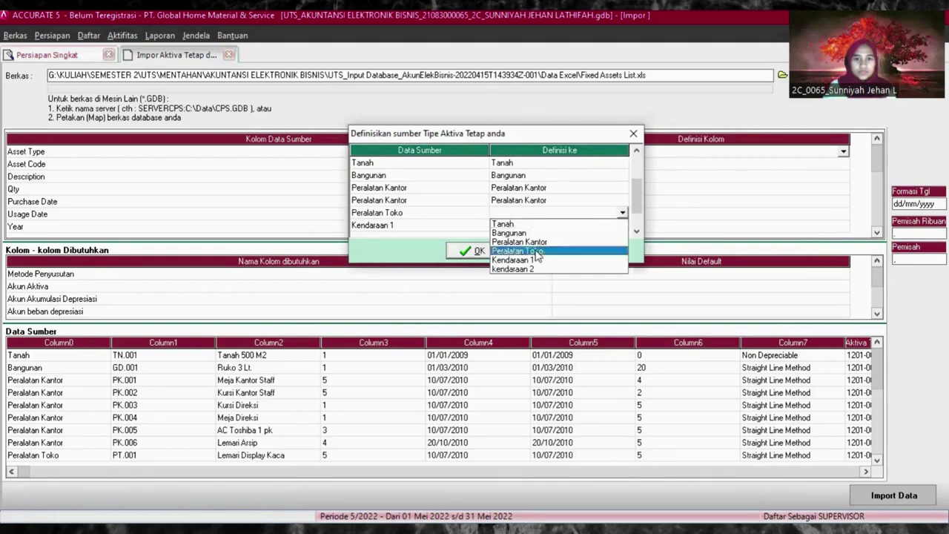
click(541, 250)
click(636, 232)
click(595, 214)
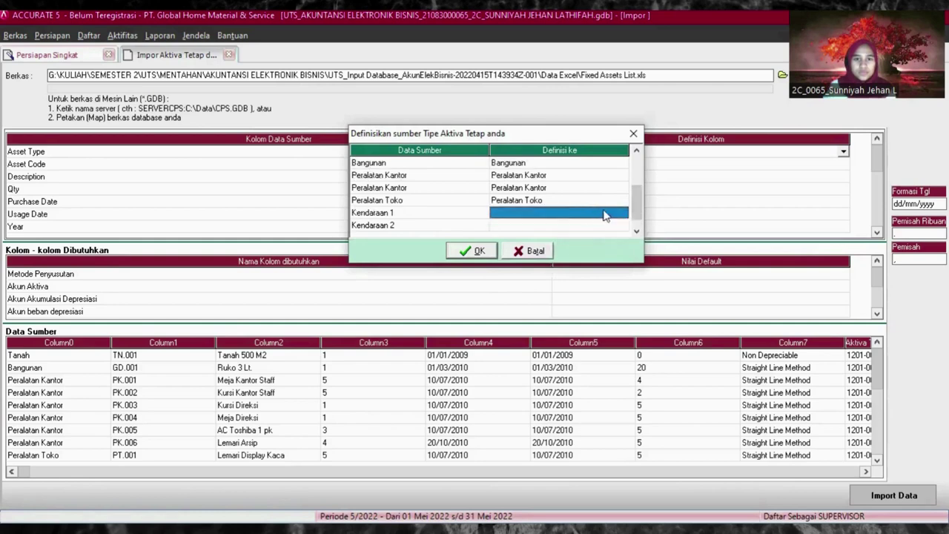
click(623, 213)
click(622, 213)
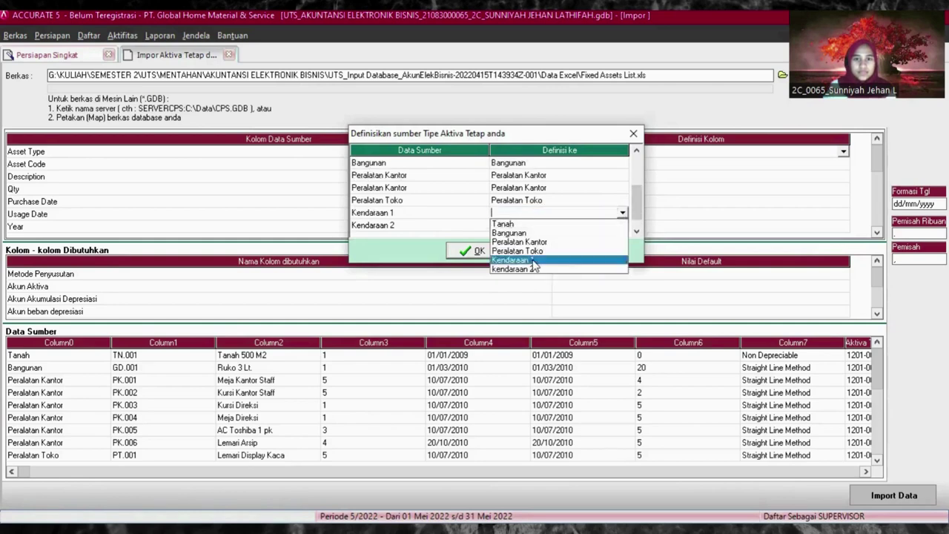
click(539, 260)
- Match the source type Kendaraan 2 to kendaraan 2 and accept the fixed asset type definitions
click(569, 228)
click(590, 226)
click(622, 225)
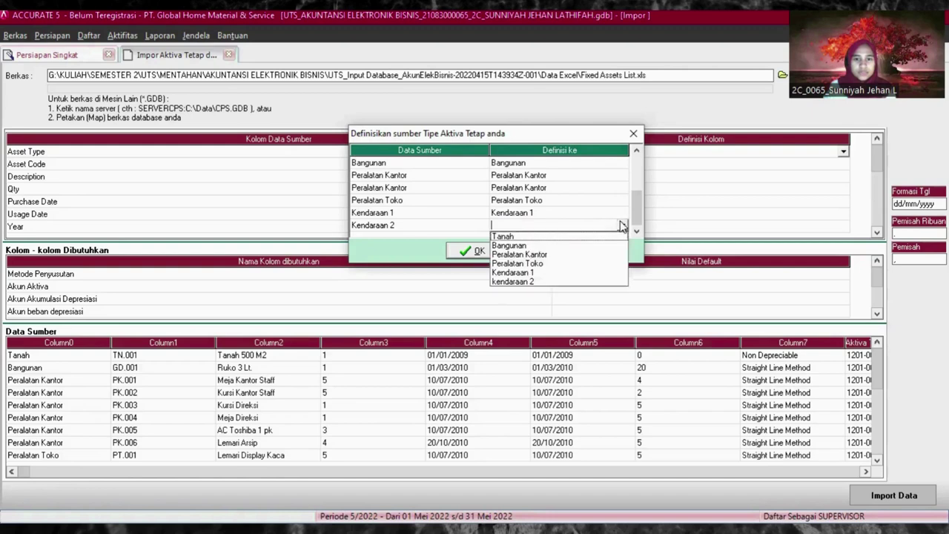
click(536, 282)
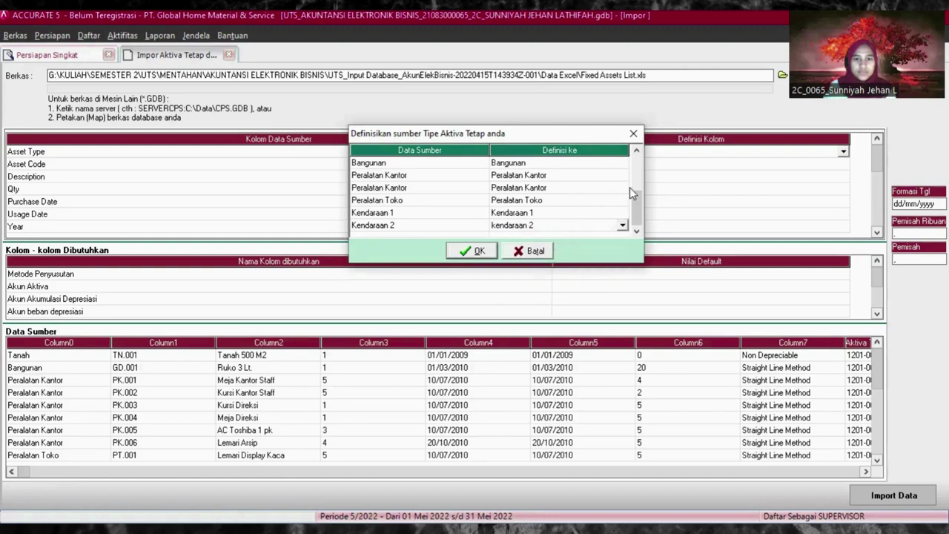
scroll(635, 208, up, 1)
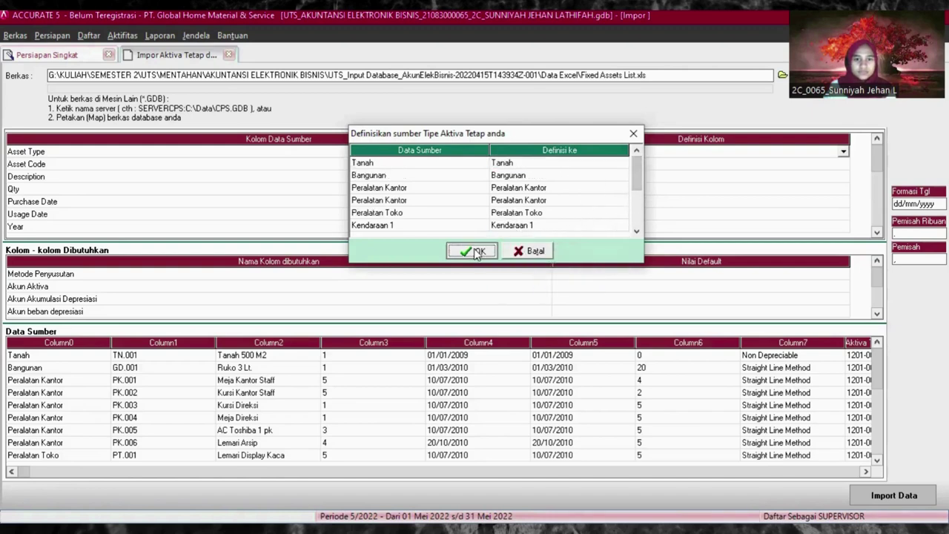
click(490, 251)
- Define the Asset Code column as Kode Aktiva and the Description column as Keterangan Aktiva
click(672, 166)
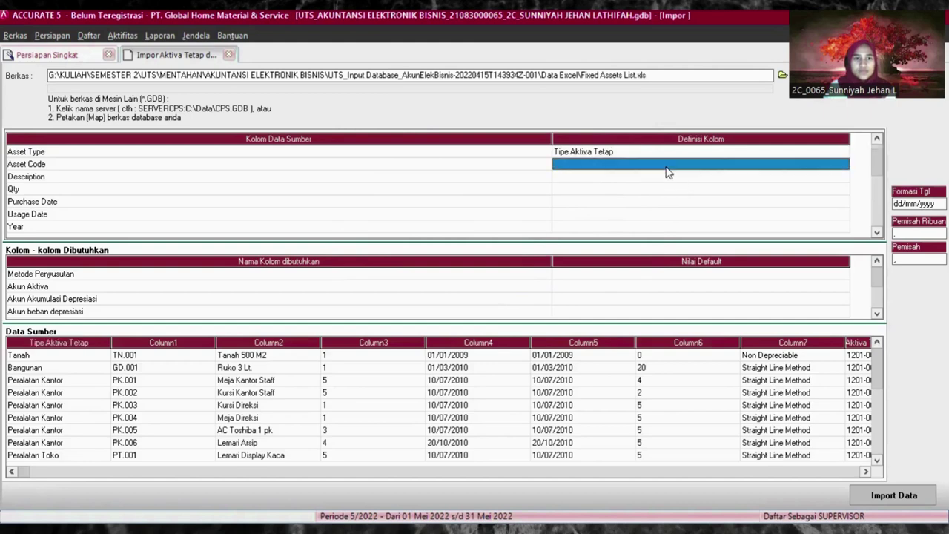
click(668, 164)
click(843, 164)
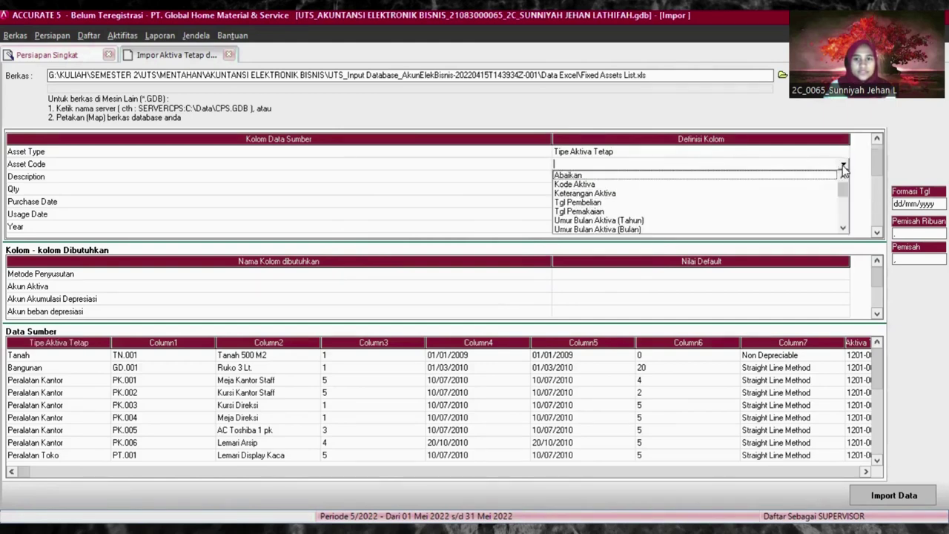
click(597, 185)
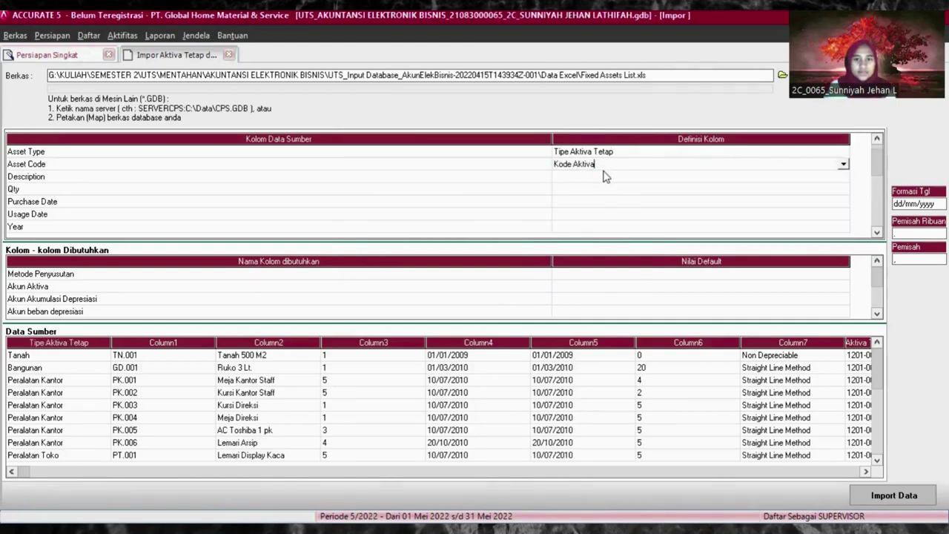
click(805, 178)
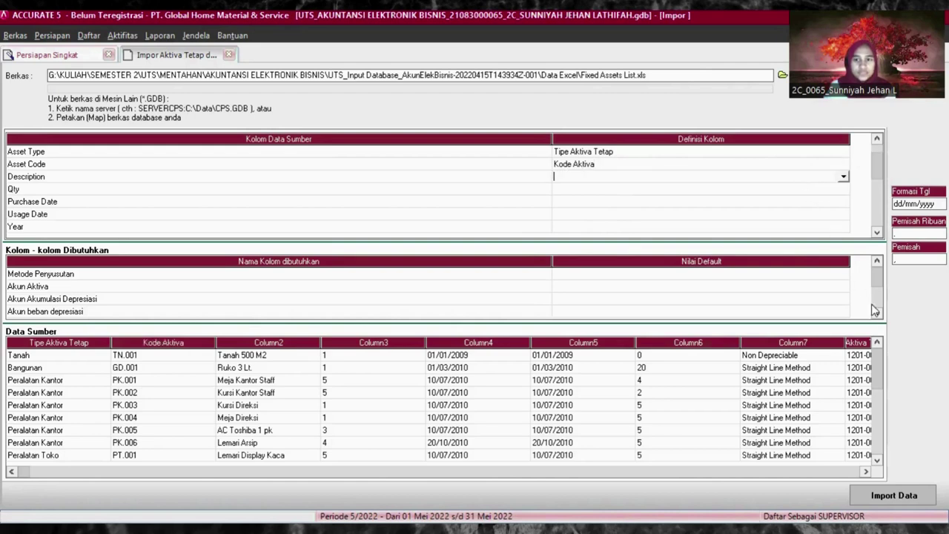
click(846, 177)
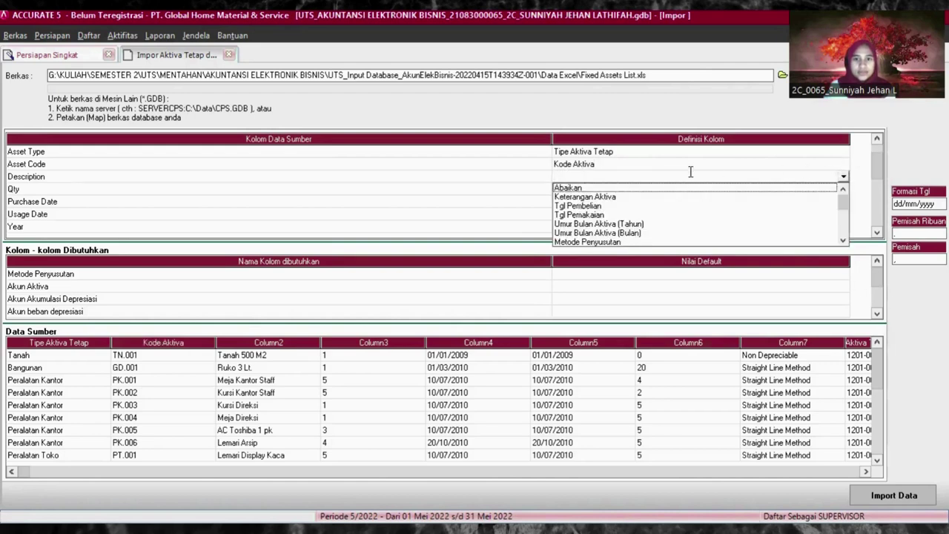
click(599, 197)
- Define the Qty source column as Kuantitas
click(594, 190)
click(596, 190)
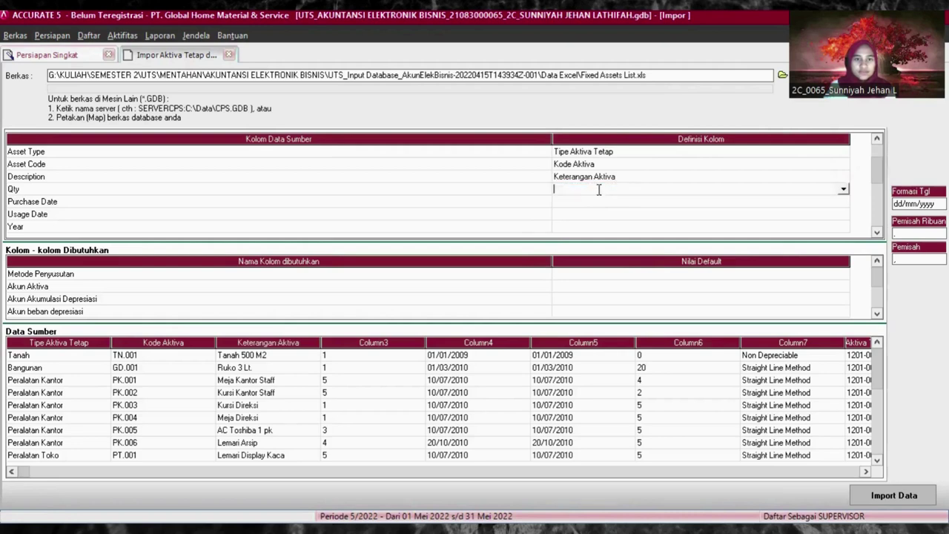
click(844, 189)
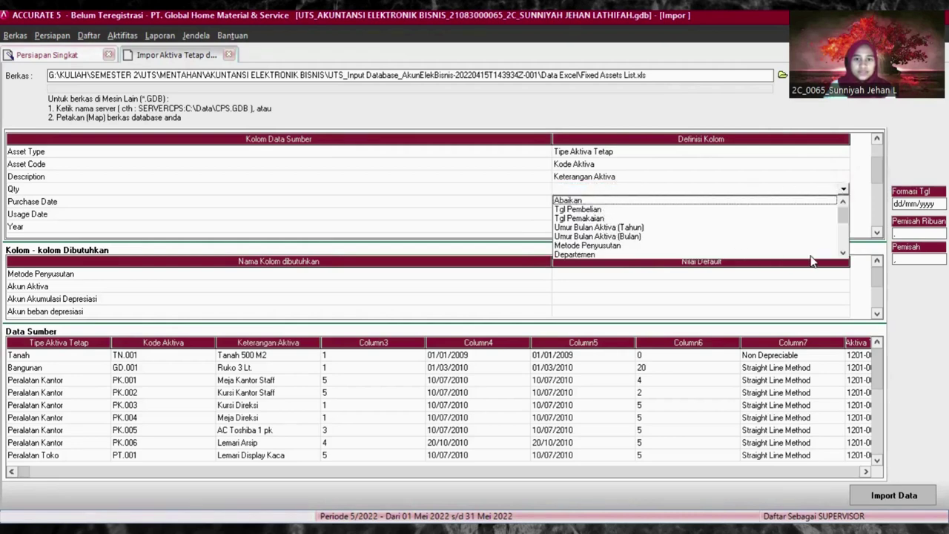
click(843, 253)
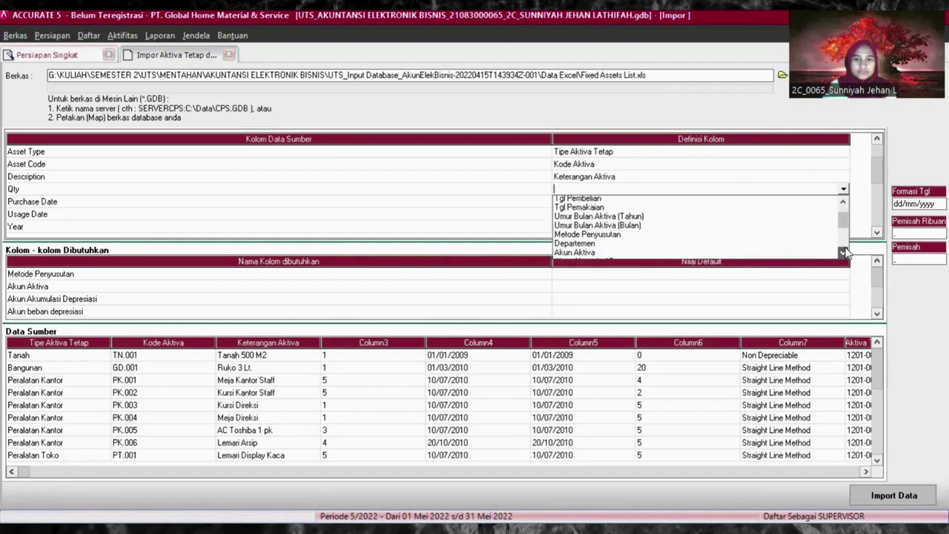
click(844, 253)
click(844, 253)
click(843, 252)
click(844, 253)
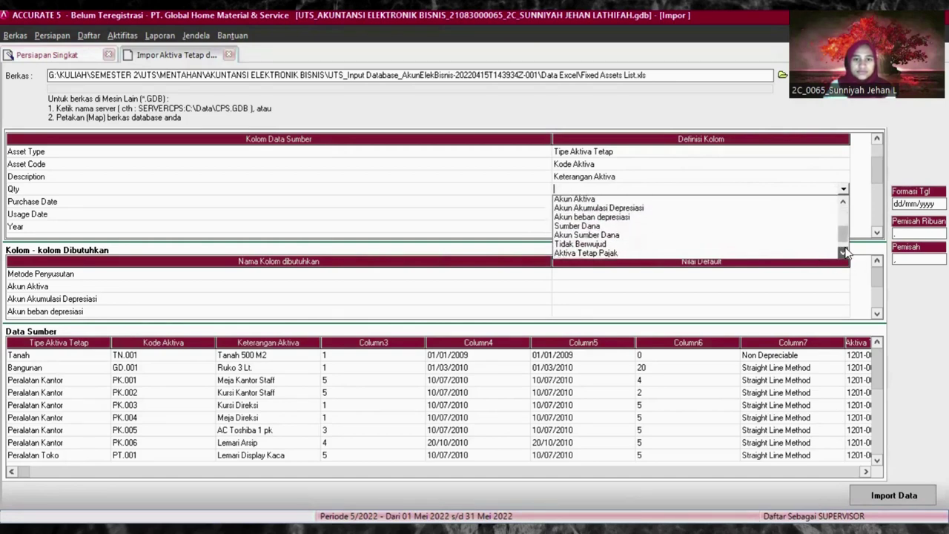
click(843, 253)
click(844, 252)
click(843, 252)
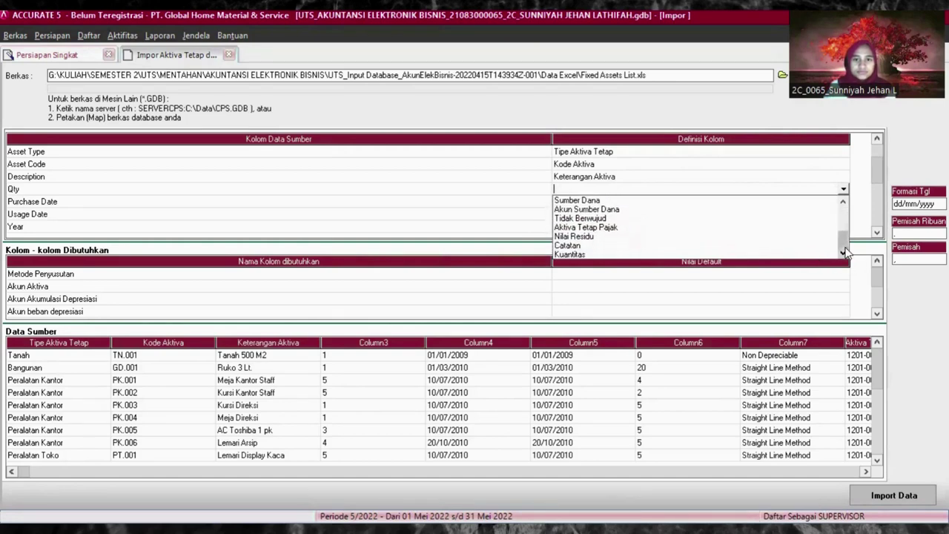
click(595, 251)
- Define the Purchase Date column as Tgl Pembelian and the Usage Date column as Tgl Pemakaian
click(594, 205)
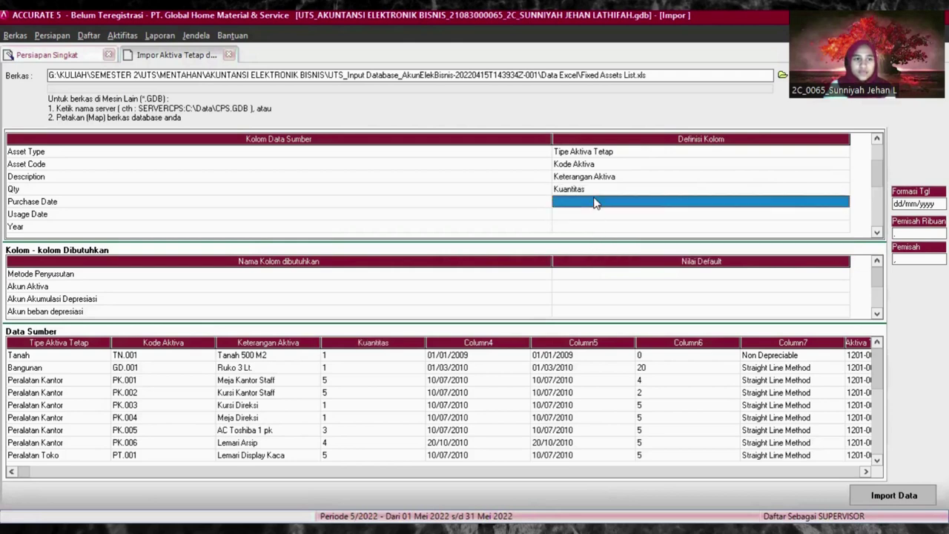
click(826, 203)
click(843, 204)
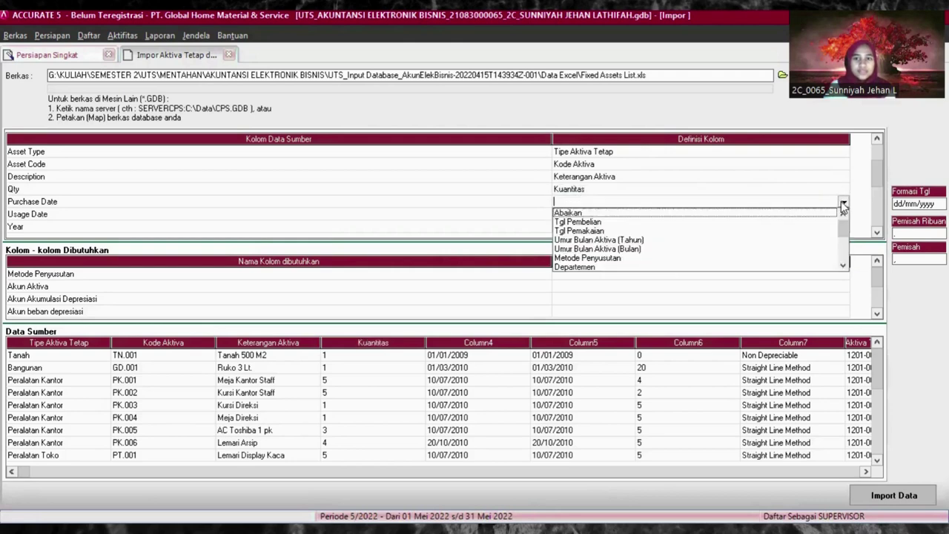
click(592, 222)
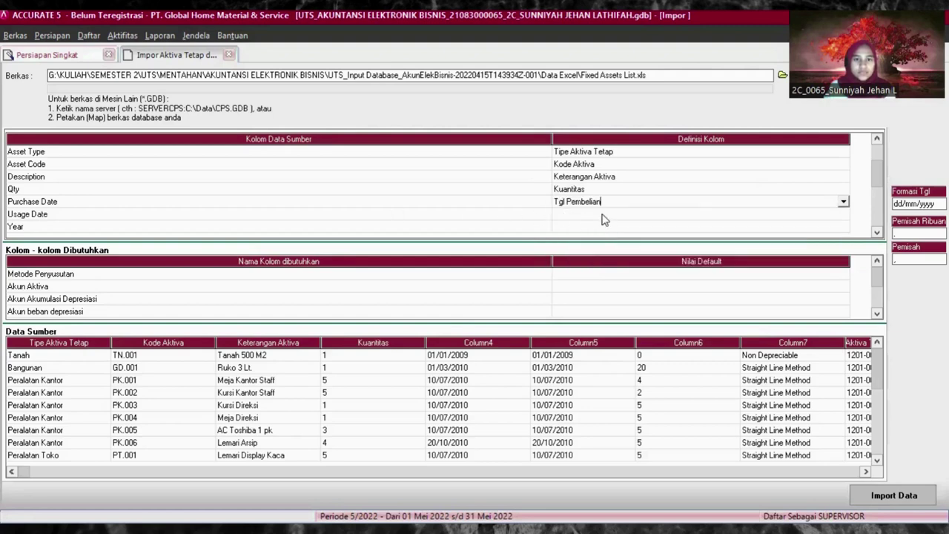
click(685, 215)
click(842, 215)
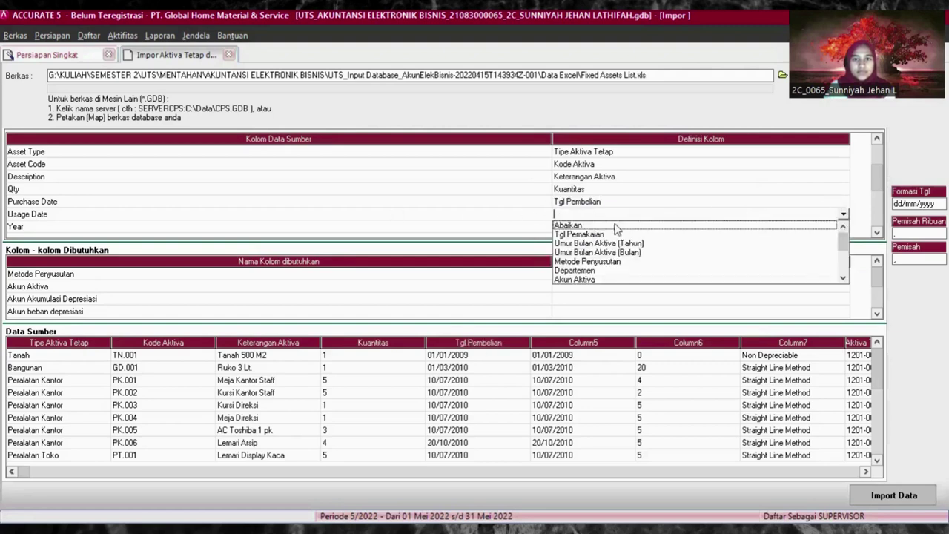
click(590, 236)
- Define the Year source column as Umur Bulan Aktiva (Tahun)
click(653, 227)
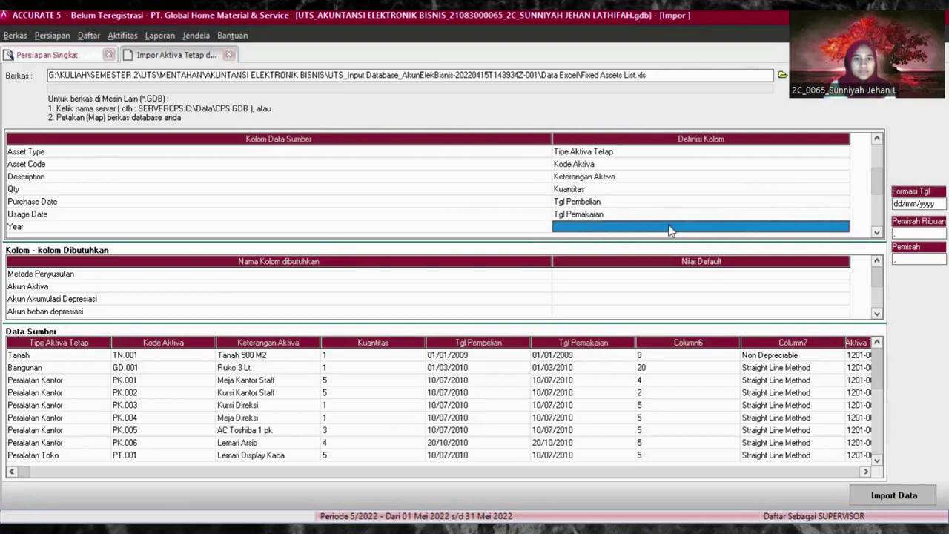
click(686, 227)
click(842, 227)
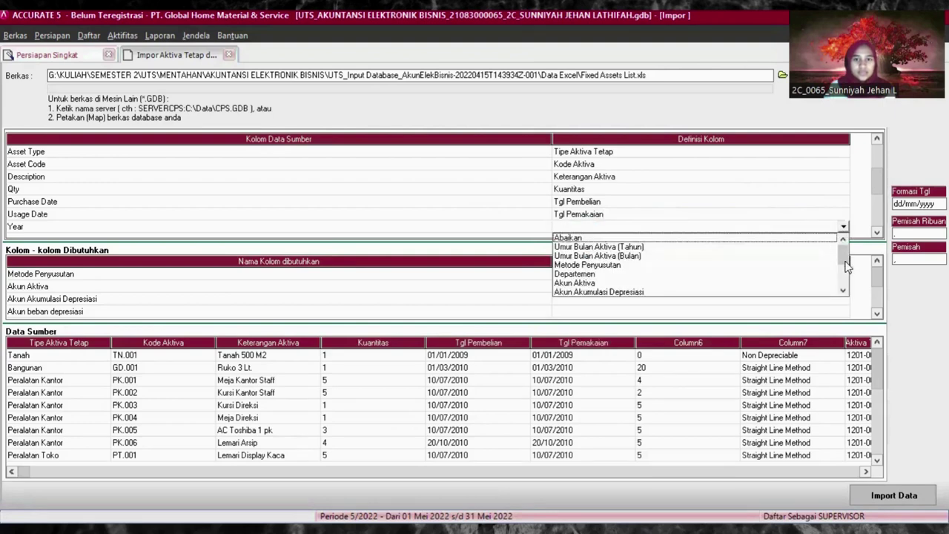
click(843, 291)
click(842, 290)
click(842, 290)
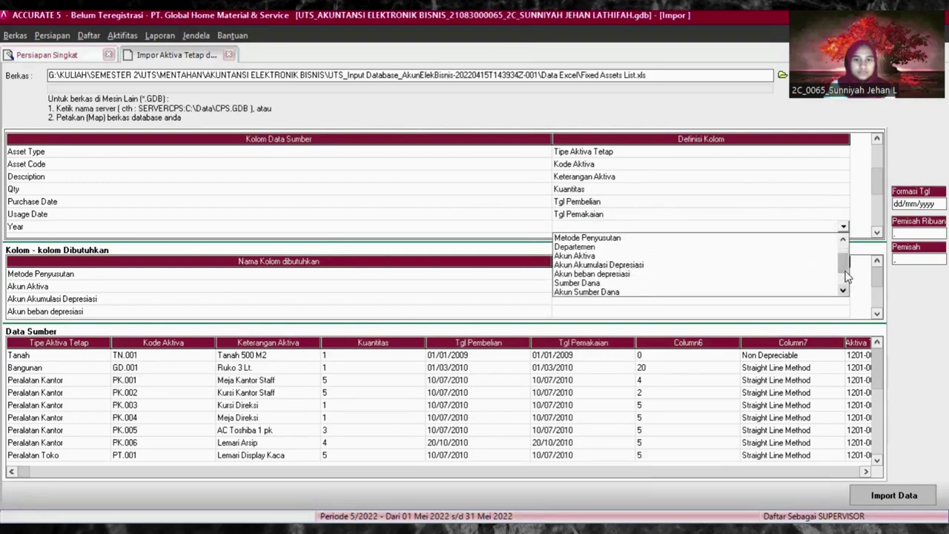
click(843, 239)
click(843, 238)
click(843, 238)
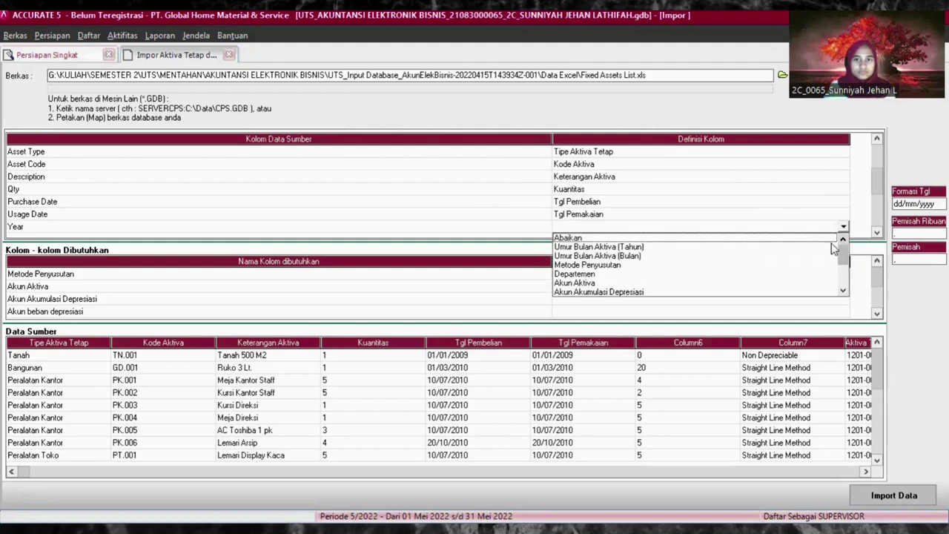
click(636, 249)
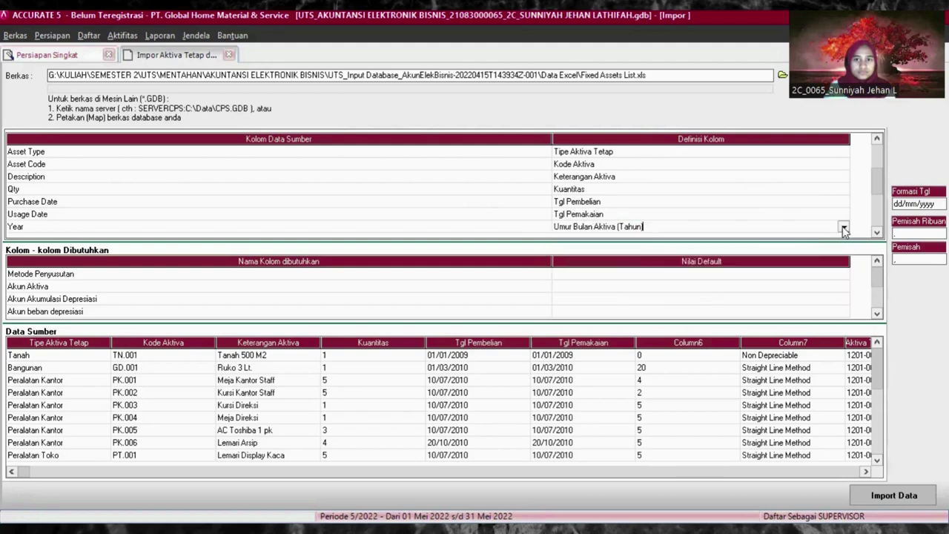
- Look through the column definitions available for the Year source column
click(842, 227)
click(842, 290)
click(843, 290)
click(843, 290)
click(843, 291)
click(843, 291)
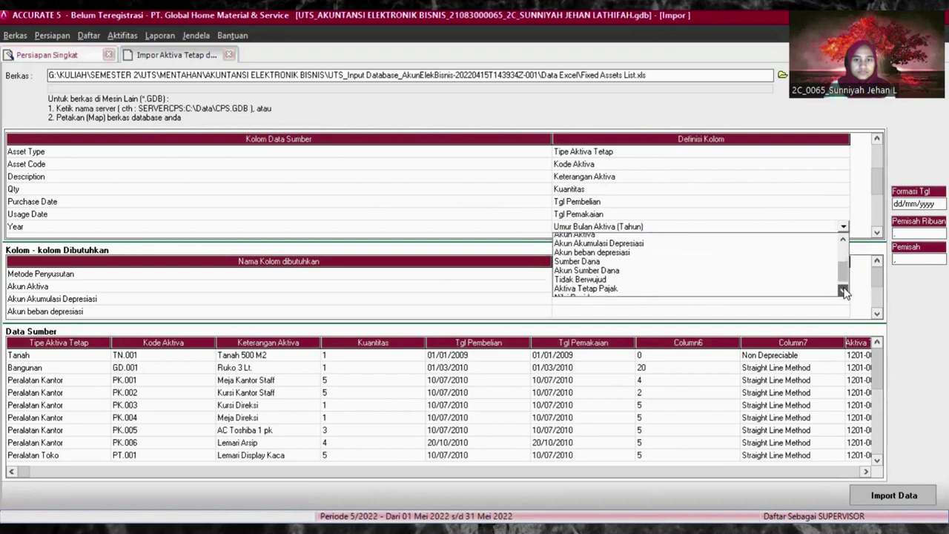
click(843, 291)
click(843, 291)
click(843, 239)
click(843, 239)
click(842, 238)
click(843, 239)
click(842, 239)
click(842, 239)
click(843, 239)
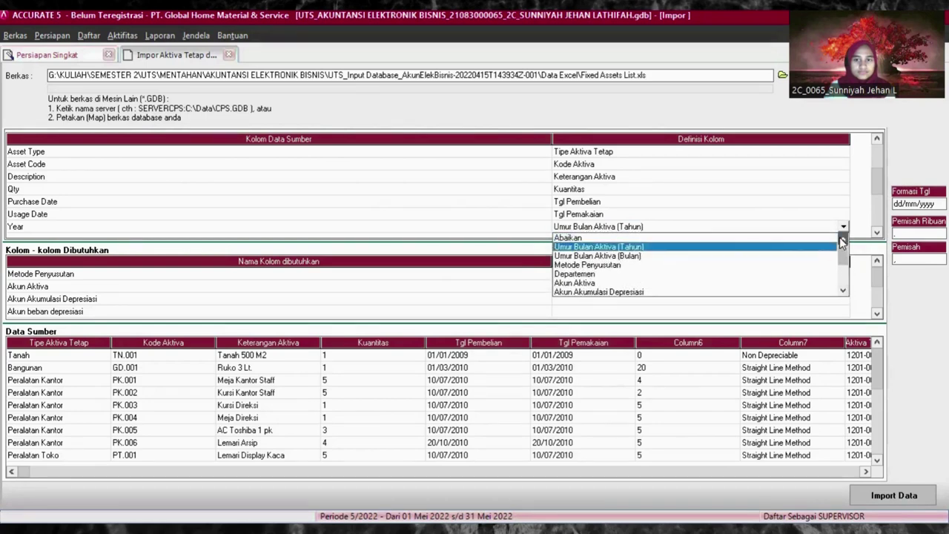
- Define the Depr Method source column as Metode Penyusutan
click(876, 232)
click(876, 232)
click(876, 232)
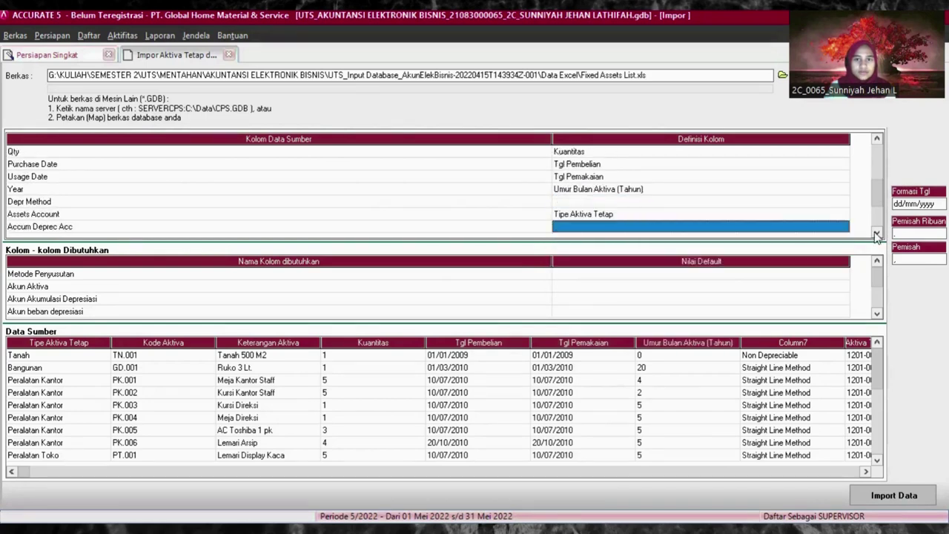
click(615, 202)
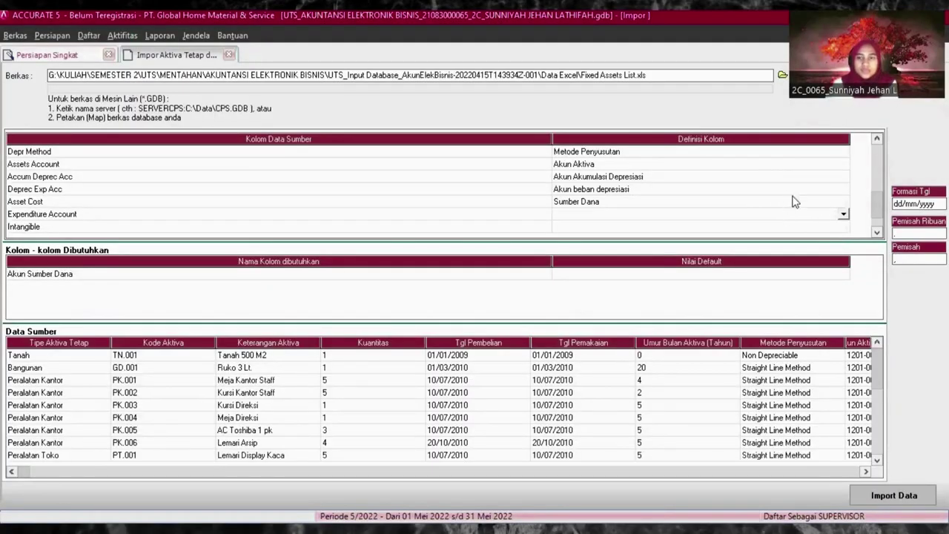
- Define the Expenditure Account column as Akun Sumber Dana and map Opening Balance Equity to account 310001, OPENING BALANCE EQUITY
click(843, 216)
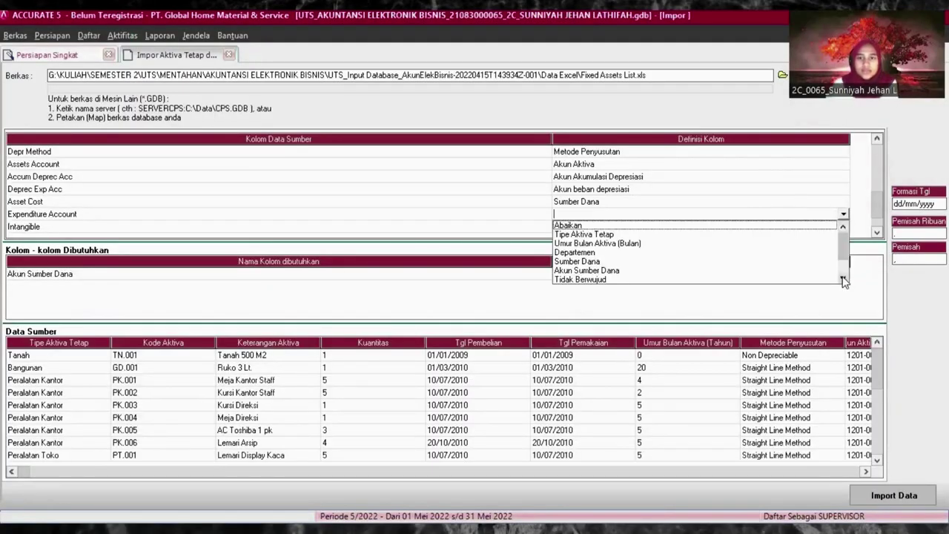
click(843, 279)
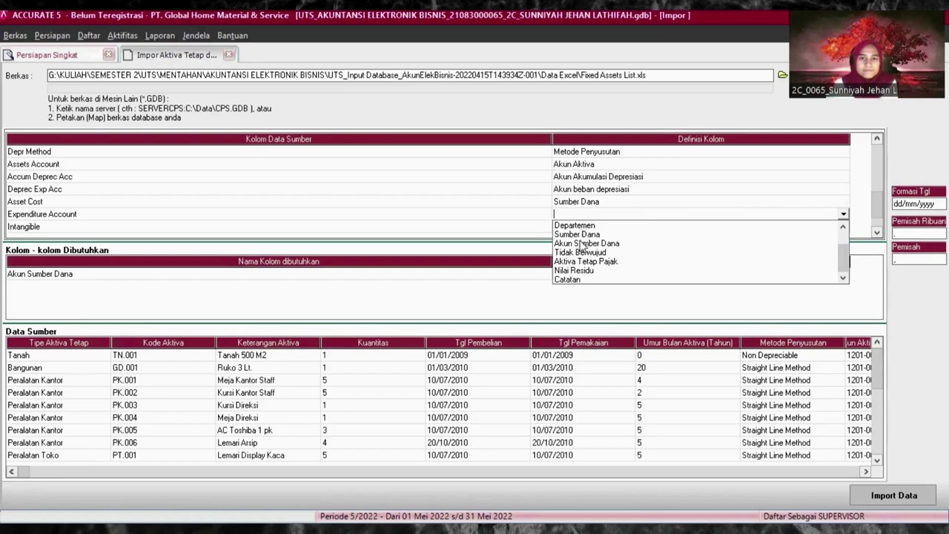
click(582, 243)
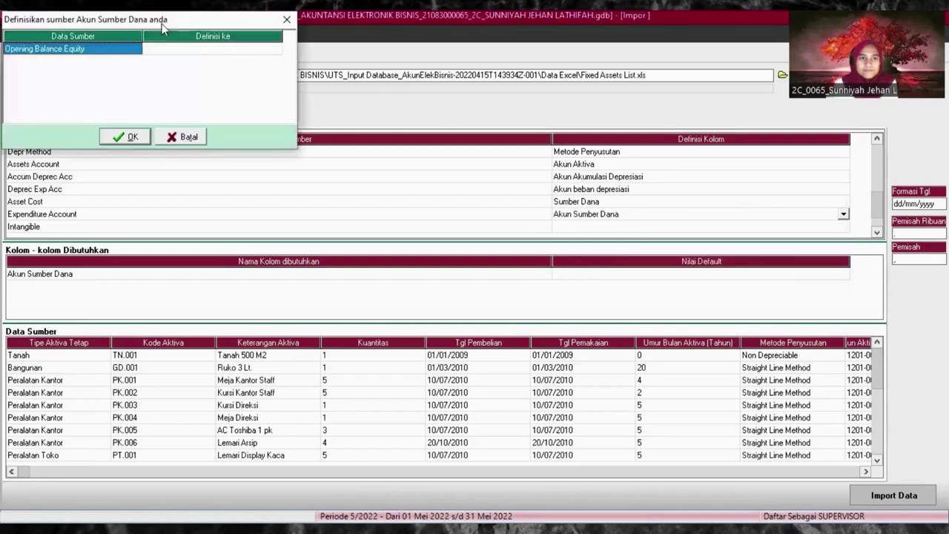
click(197, 50)
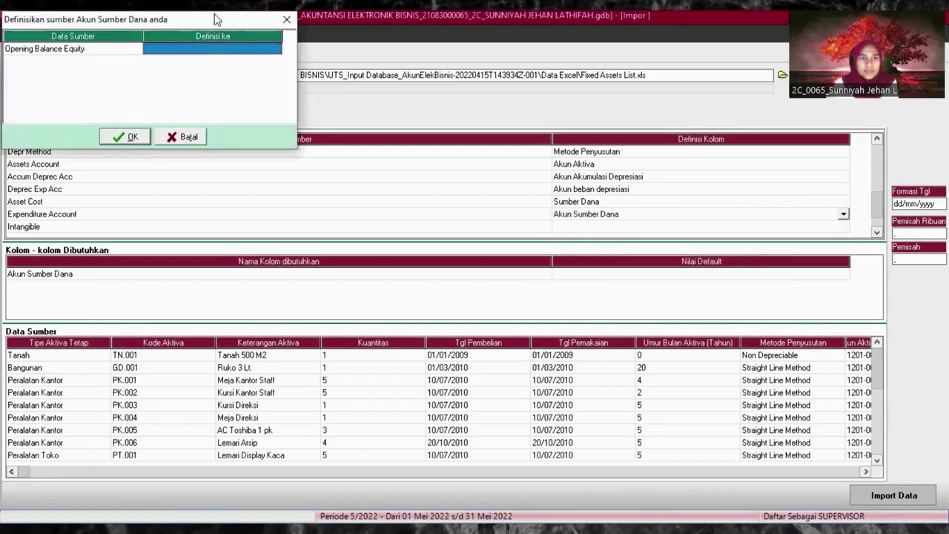
drag(217, 19, 291, 94)
click(307, 122)
click(351, 125)
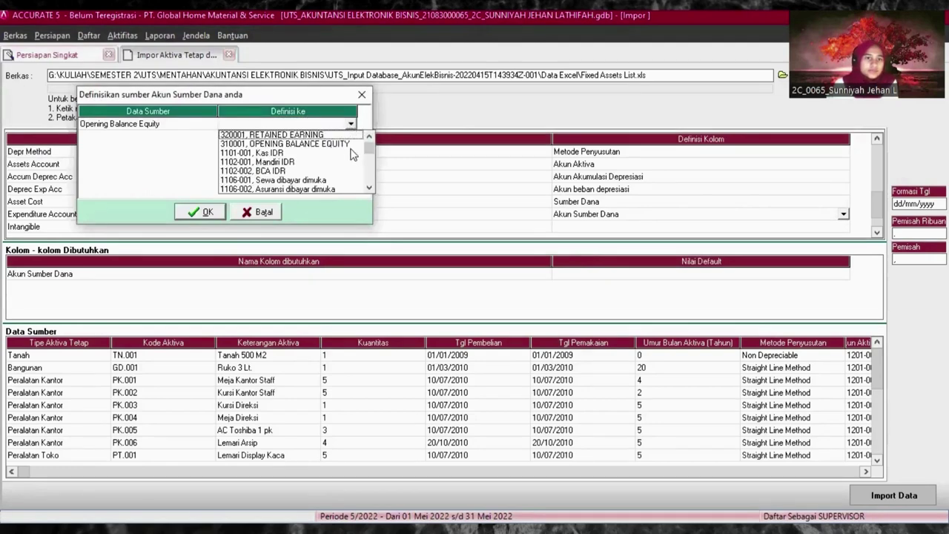
click(336, 145)
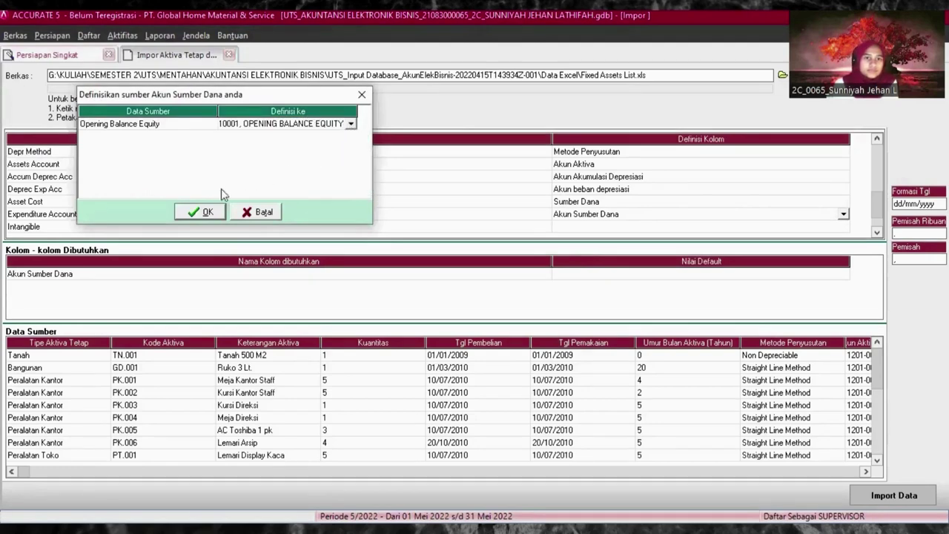
click(208, 214)
- Define the Intangible column as Tidak Berwujud and map its source value No to Salah
click(577, 227)
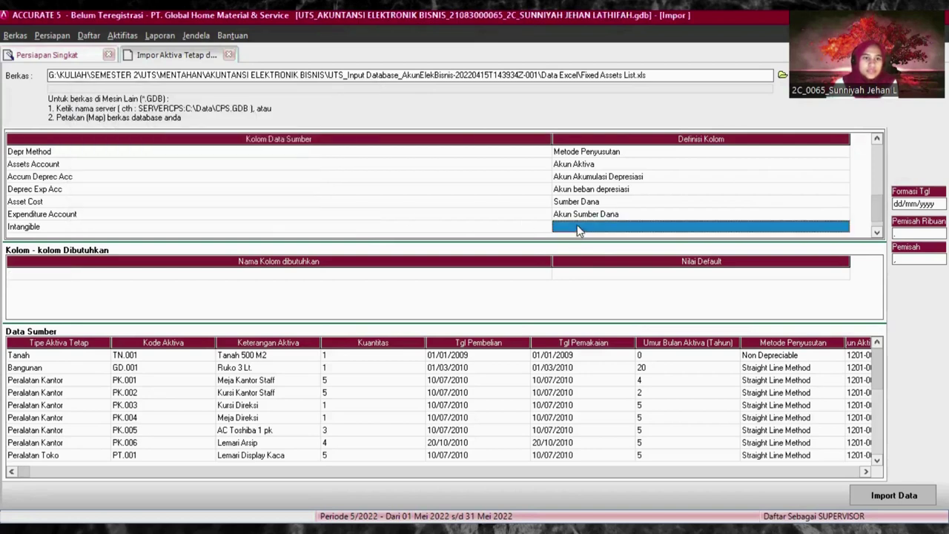
click(576, 227)
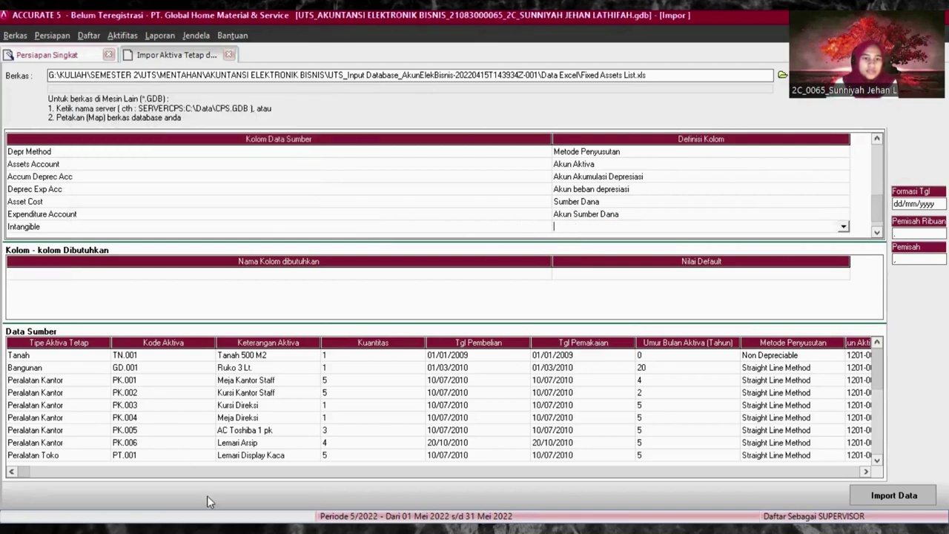
click(842, 226)
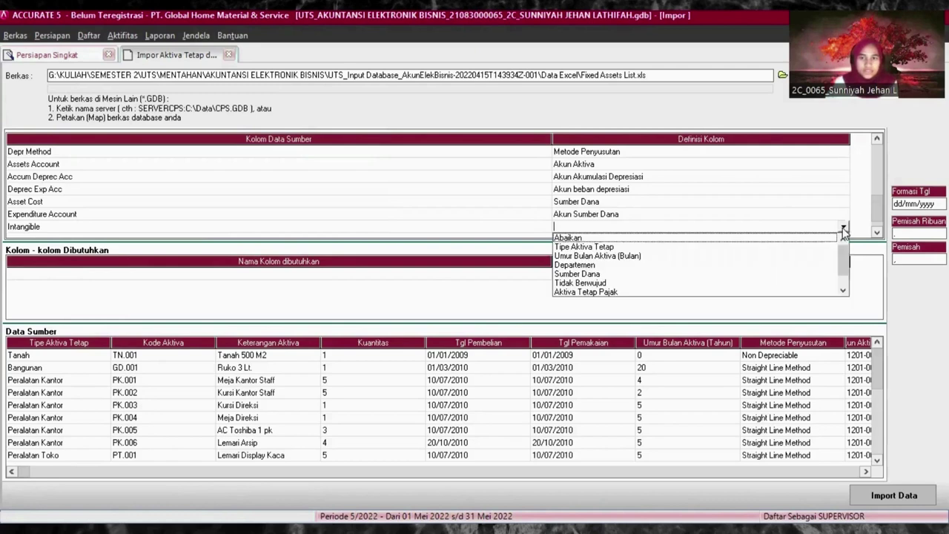
click(596, 283)
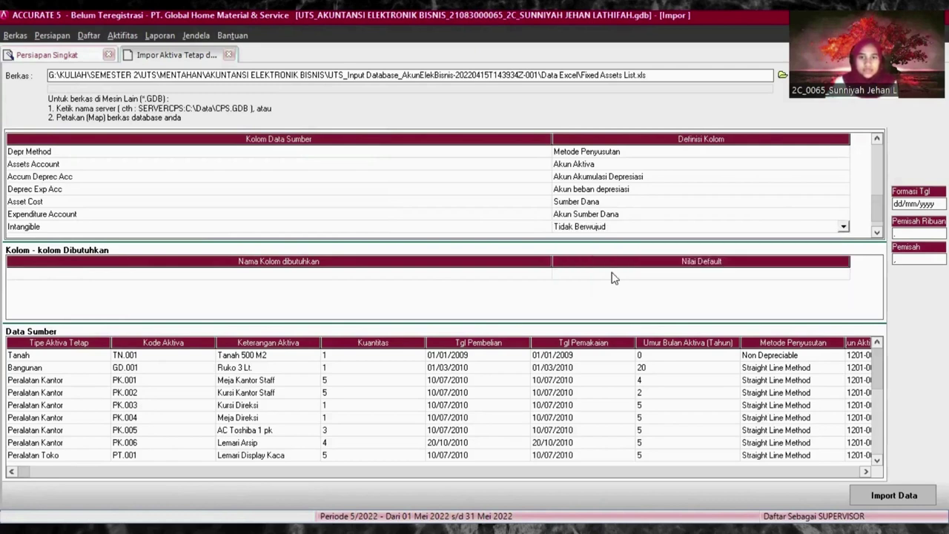
click(233, 49)
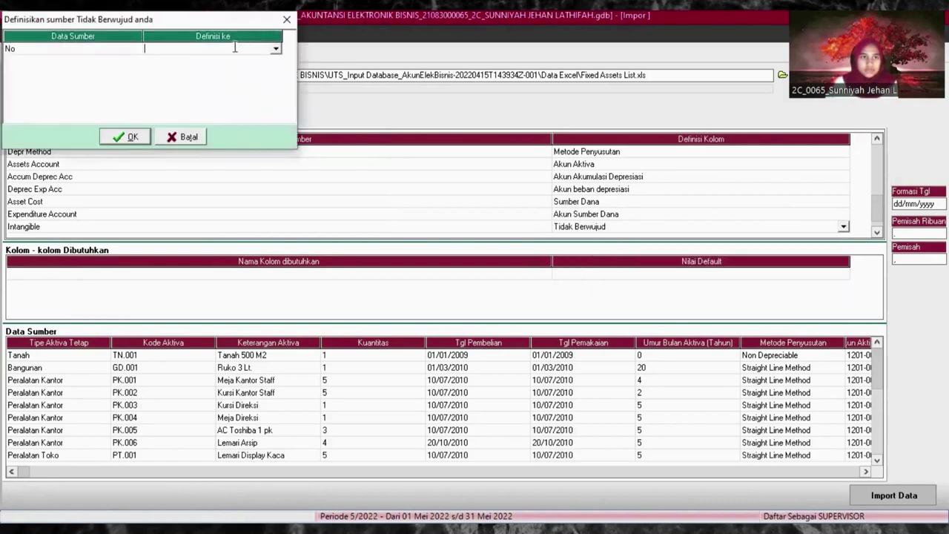
click(276, 50)
click(232, 61)
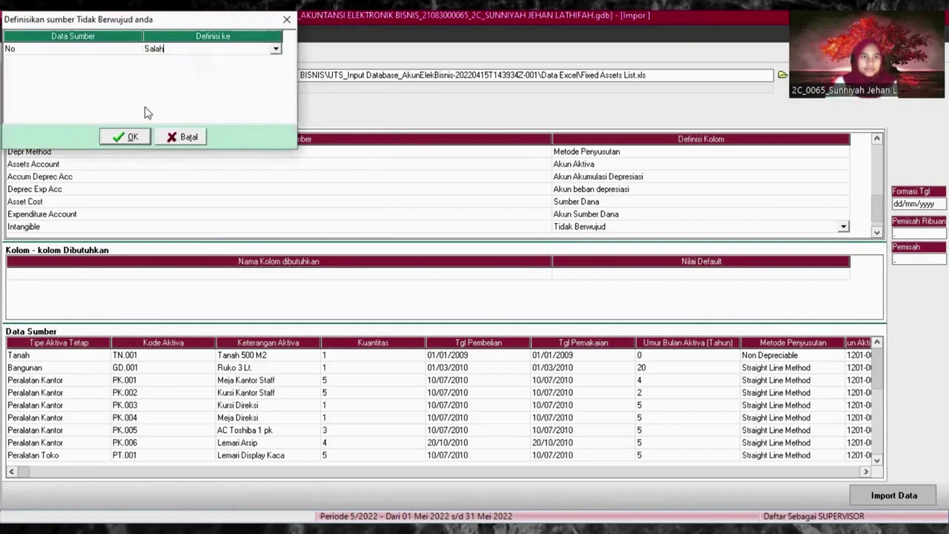
click(127, 138)
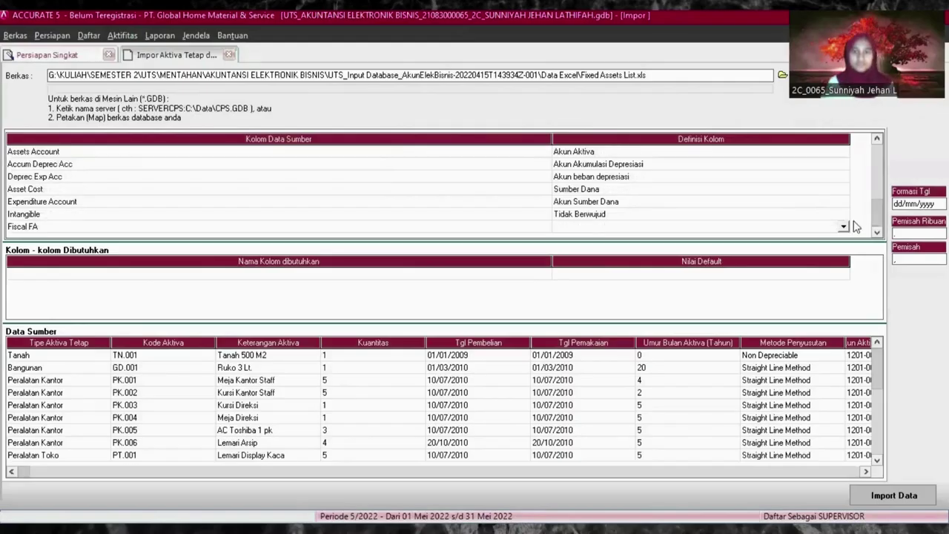
- Define the Fiscal FA column as Aktiva Tetap Pajak and map its source value Yes
click(841, 226)
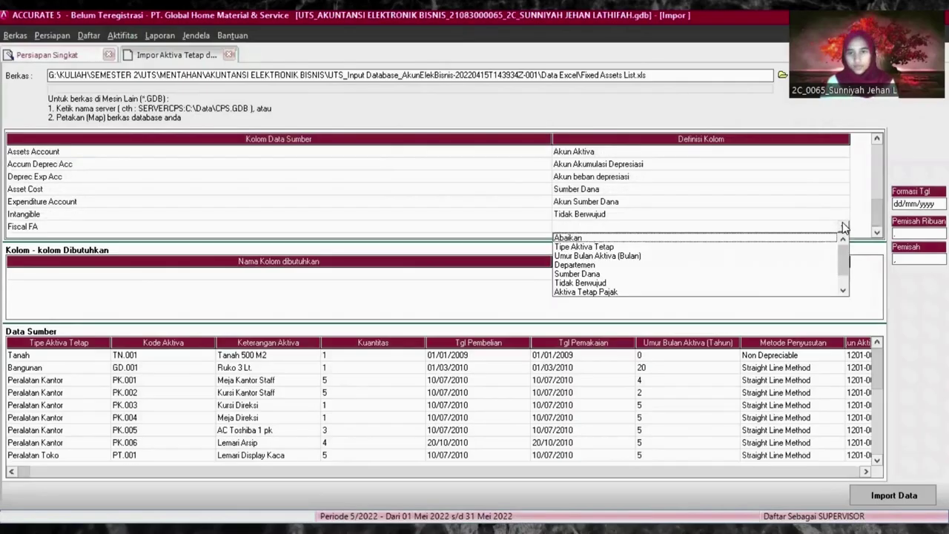
click(843, 290)
click(842, 290)
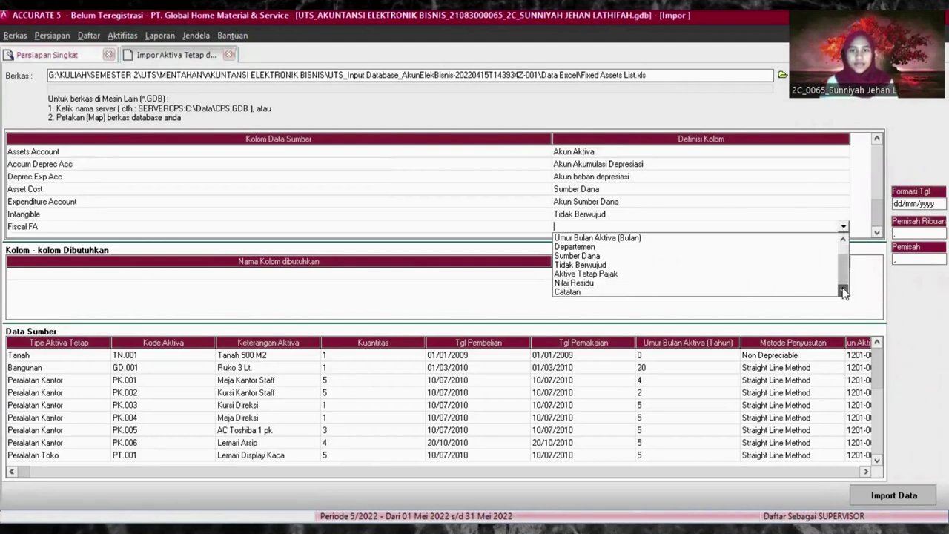
click(612, 274)
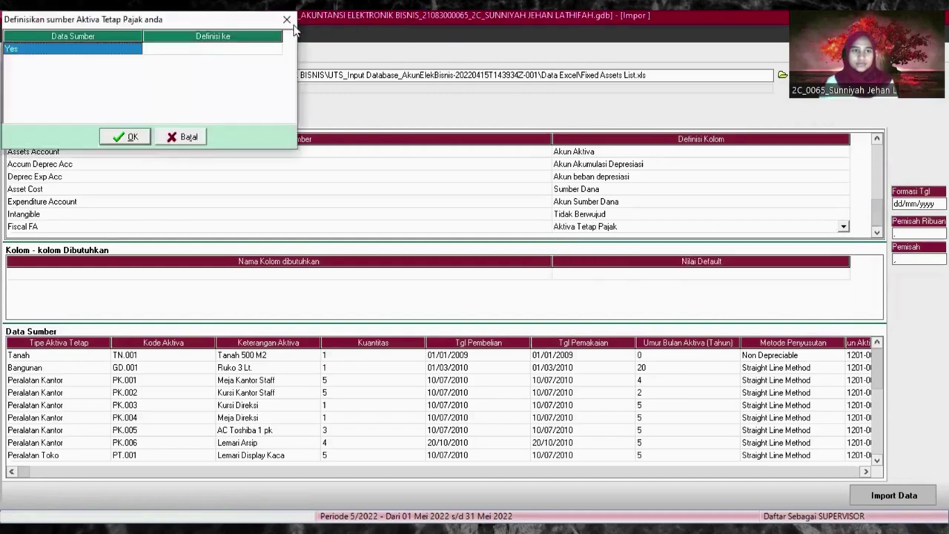
click(223, 49)
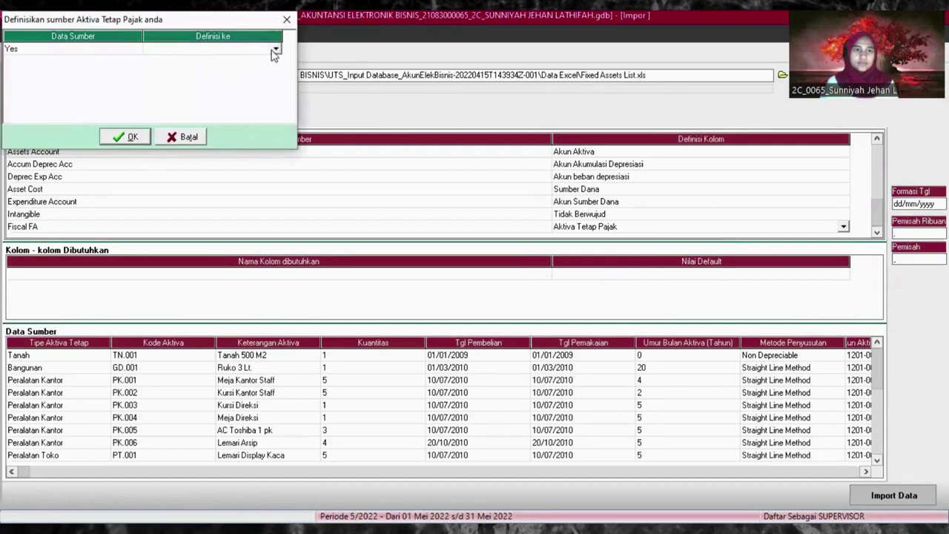
click(274, 49)
click(240, 68)
click(124, 137)
- Review the column definitions of the fixed asset list from Asset Type through Fiscal FA
click(875, 139)
scroll(875, 140, up, 3)
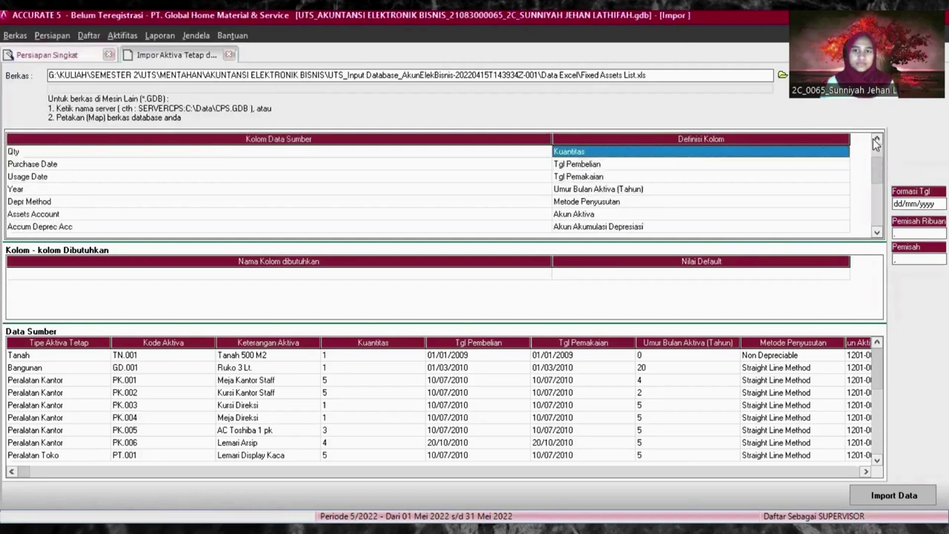
scroll(877, 233, down, 5)
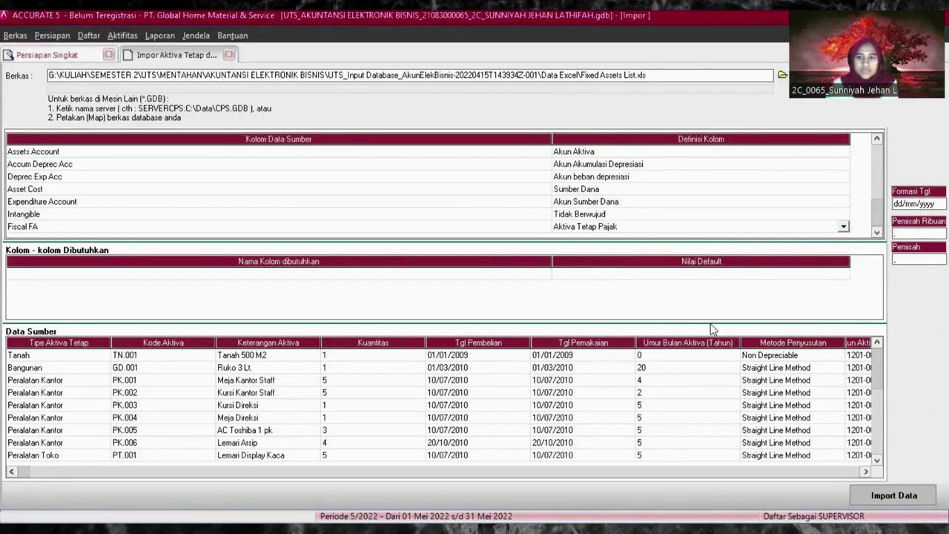
key(Tab)
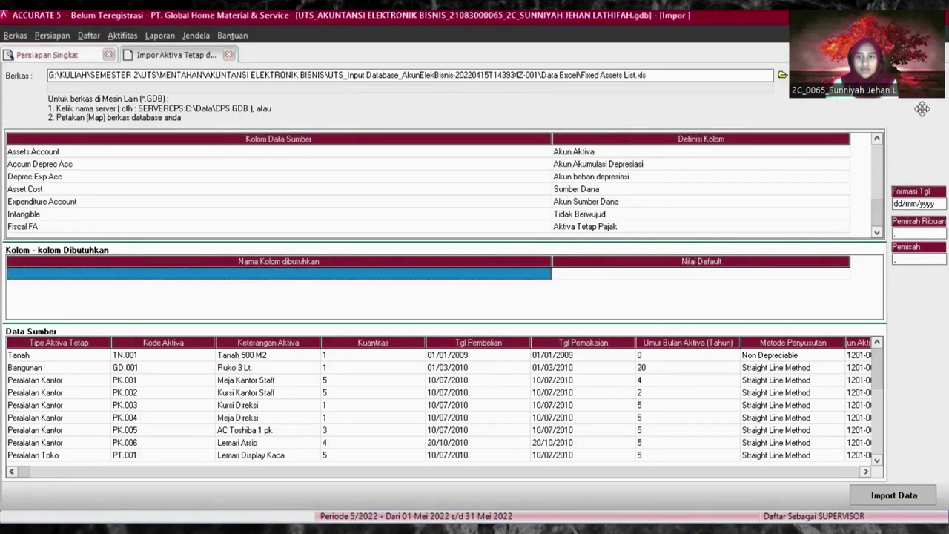
click(877, 139)
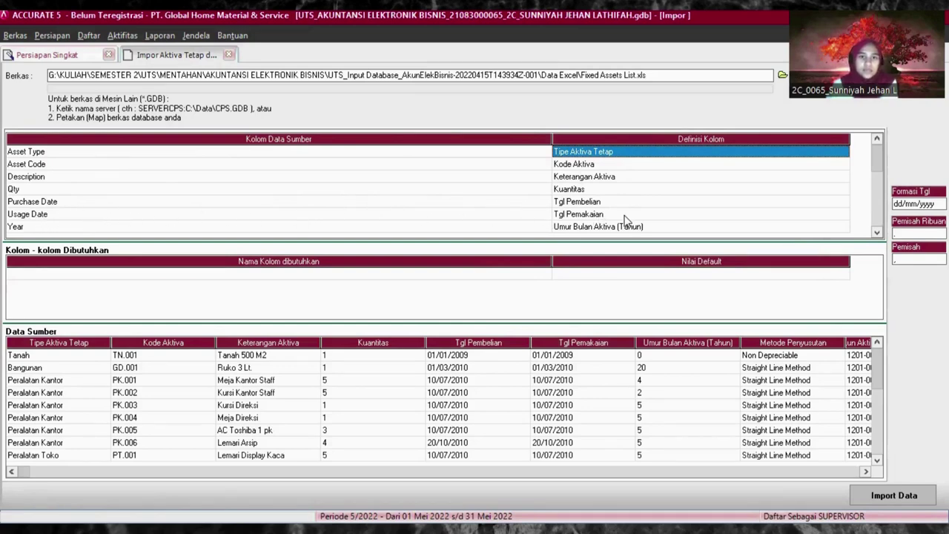
click(877, 233)
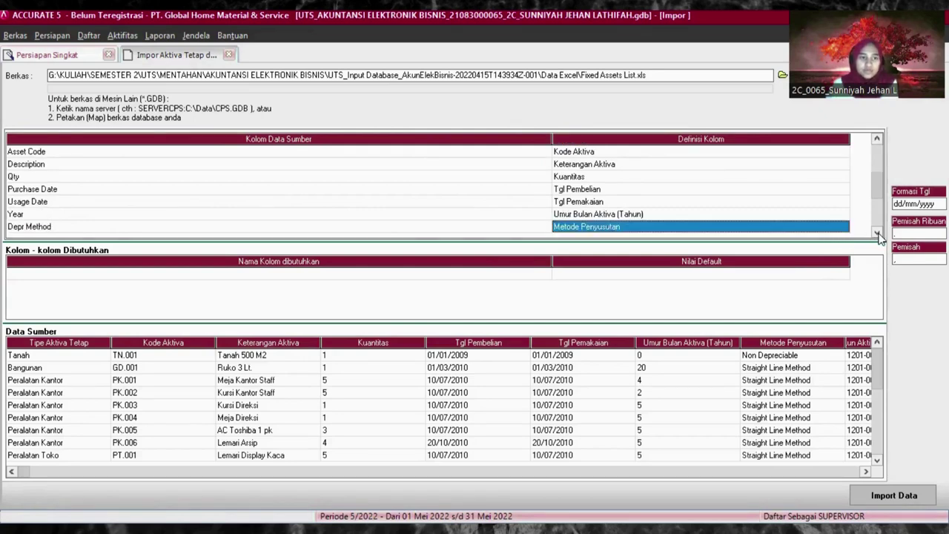
click(877, 232)
click(877, 233)
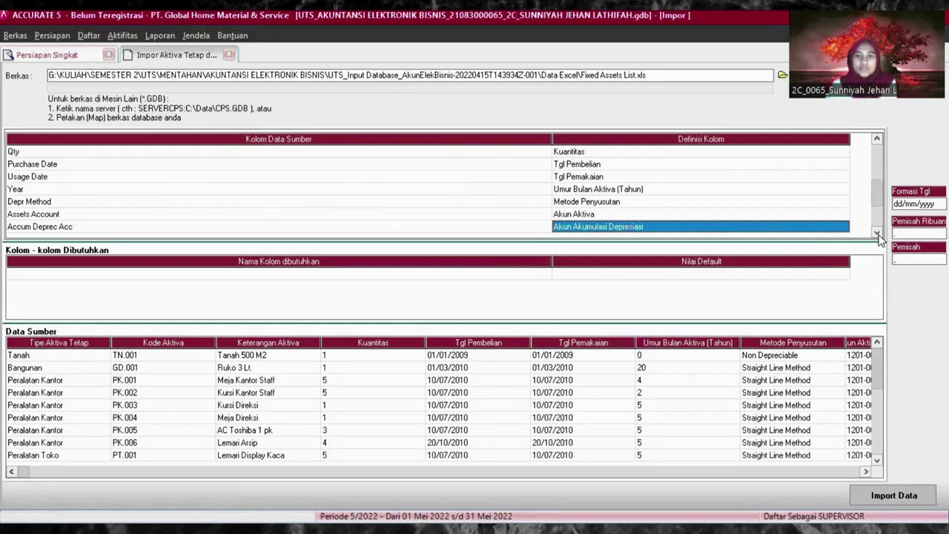
click(876, 233)
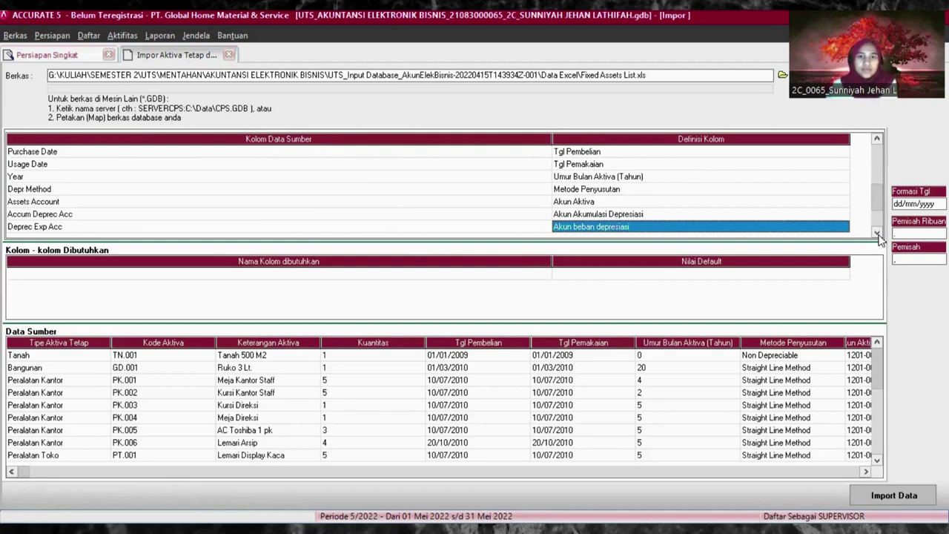
click(876, 232)
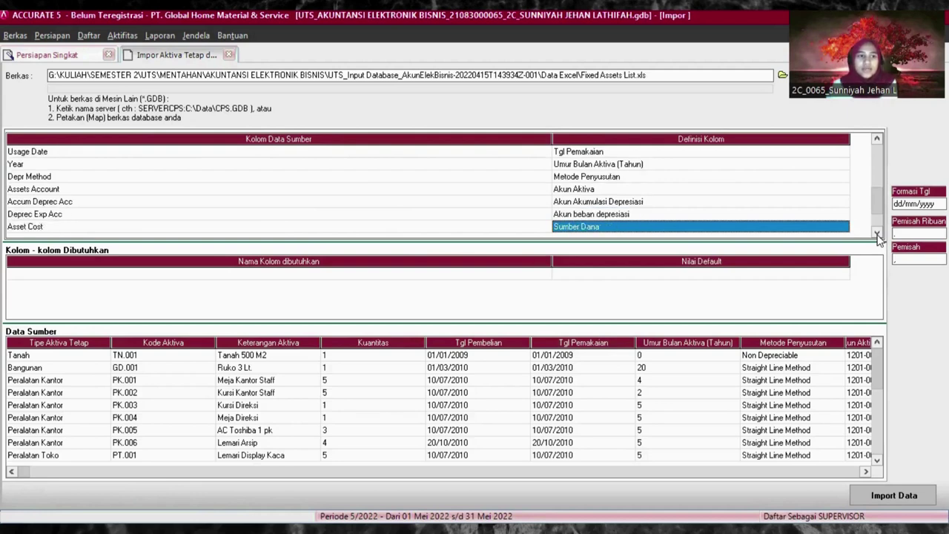
click(877, 233)
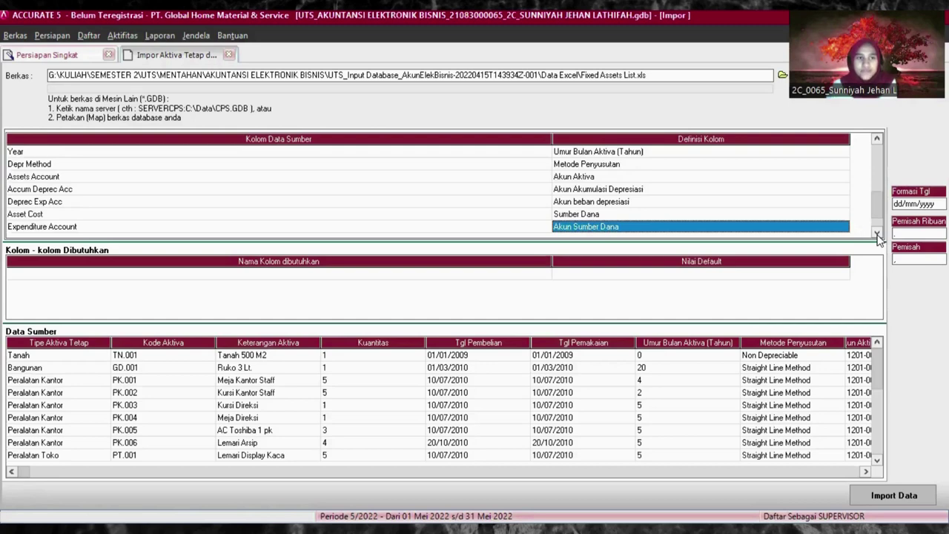
click(877, 234)
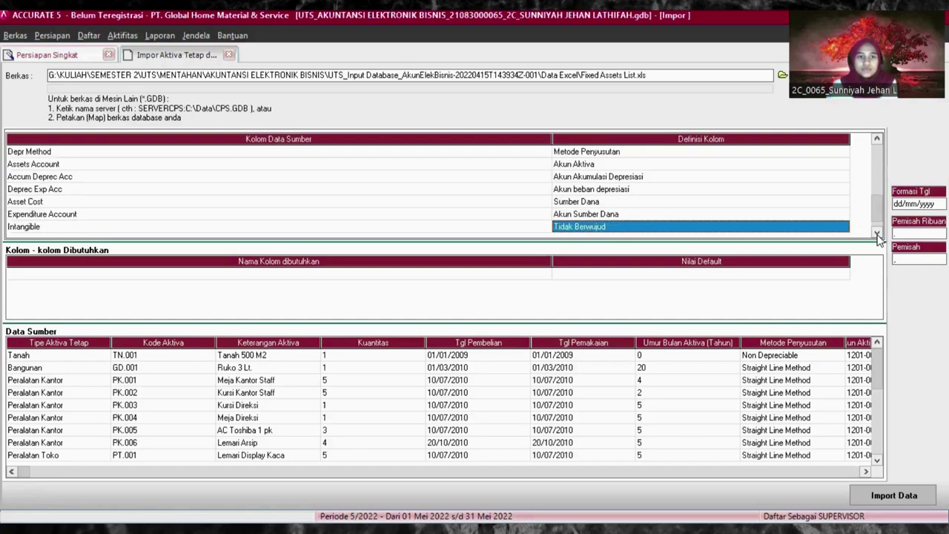
click(877, 234)
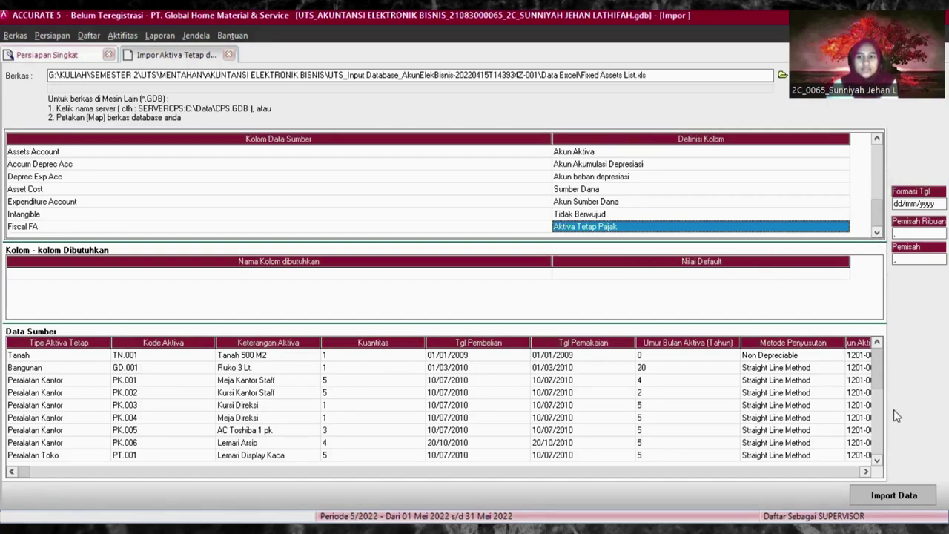
- Try to import the fixed asset data with the current column mapping
click(910, 498)
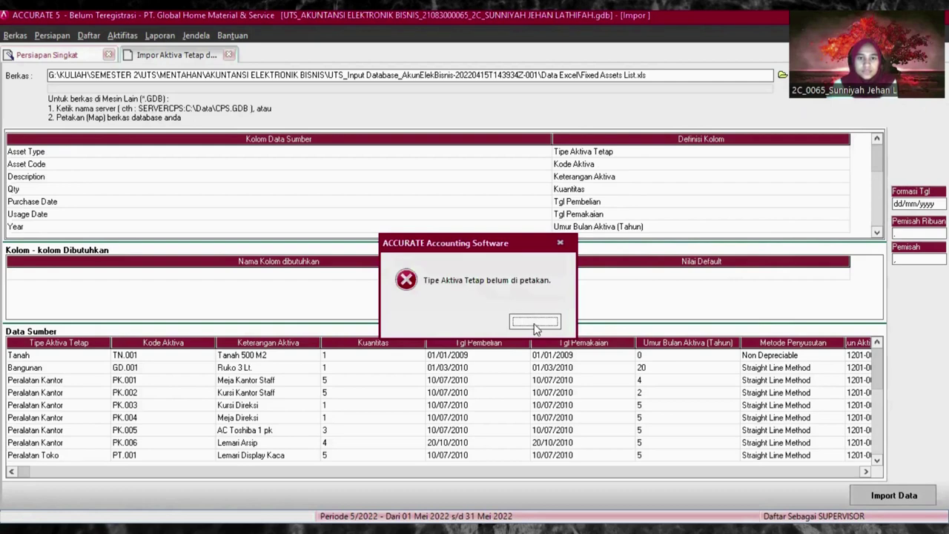
click(535, 323)
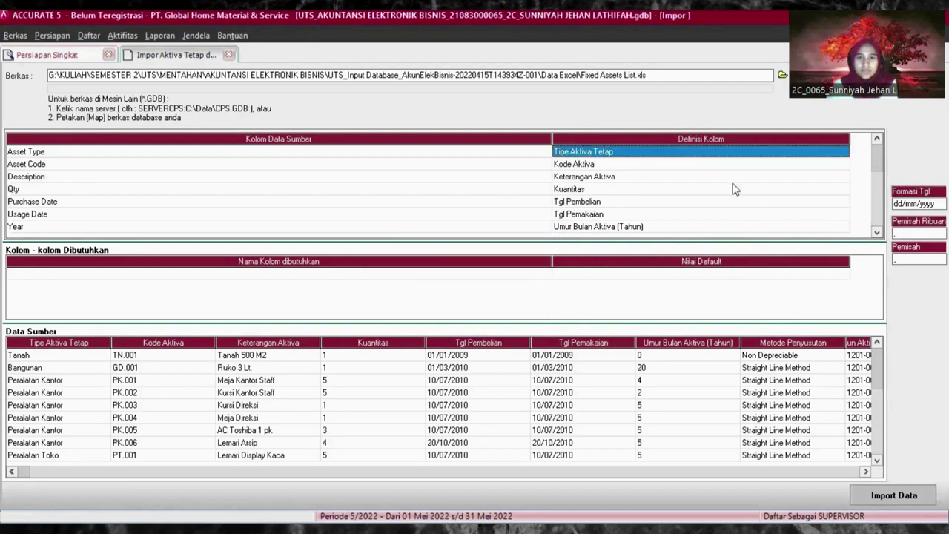
- Redefine the Asset Type column as Tipe Aktiva Tetap with its proposed source values and import the fixed asset data
click(760, 152)
click(842, 152)
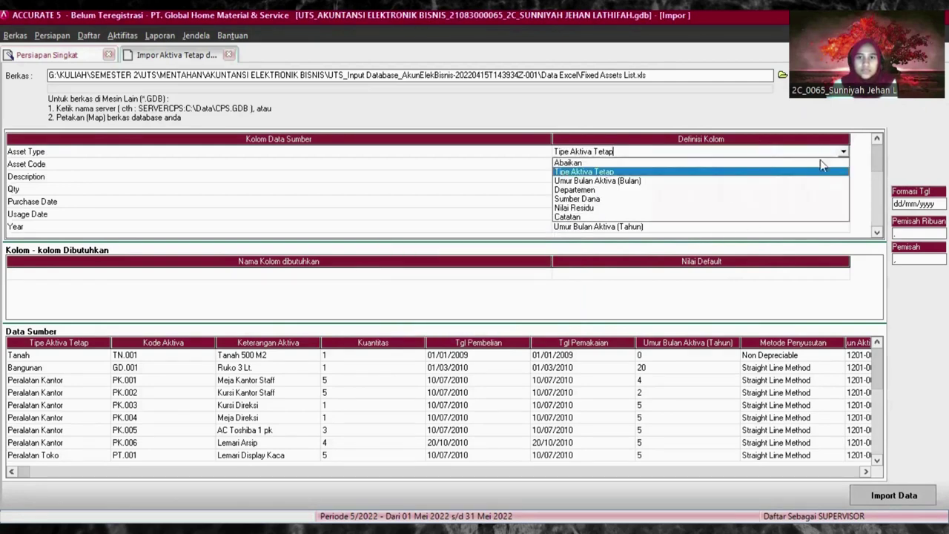
click(603, 175)
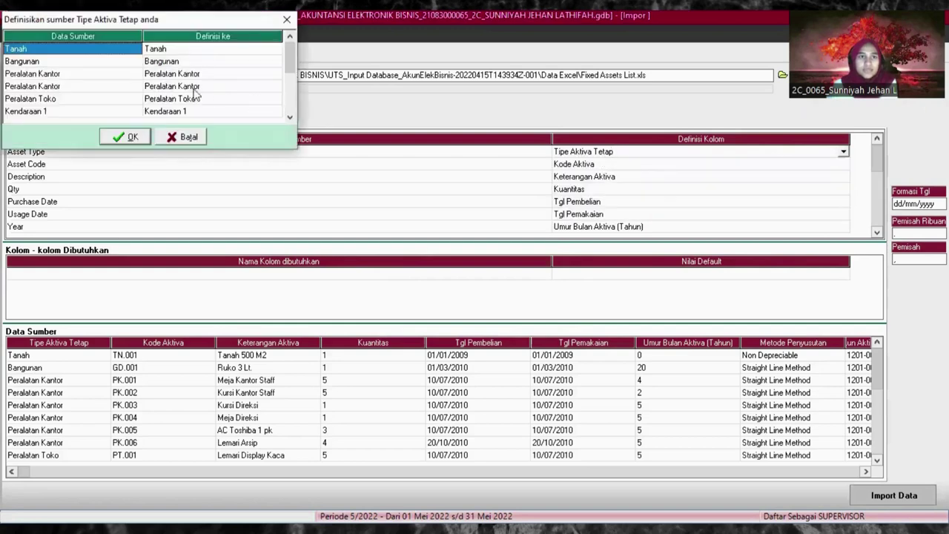
click(128, 135)
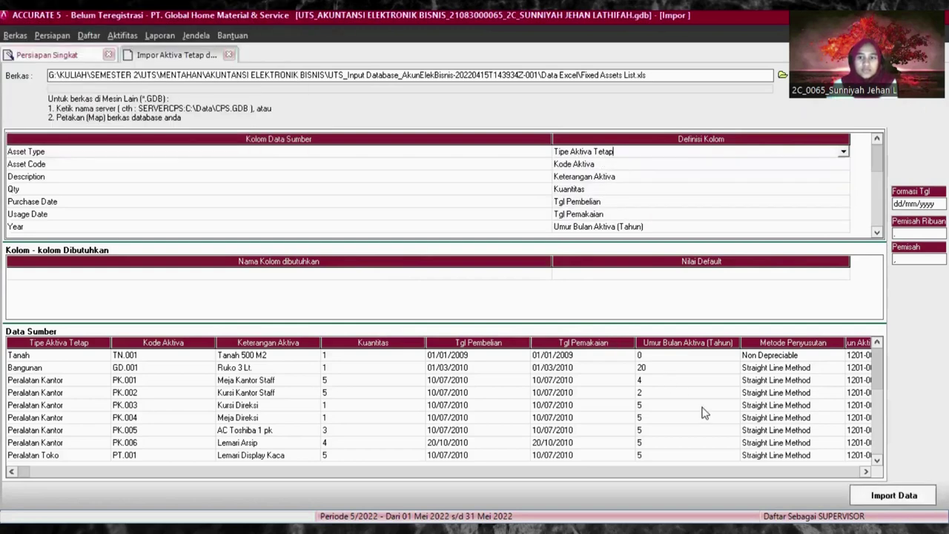
key(Return)
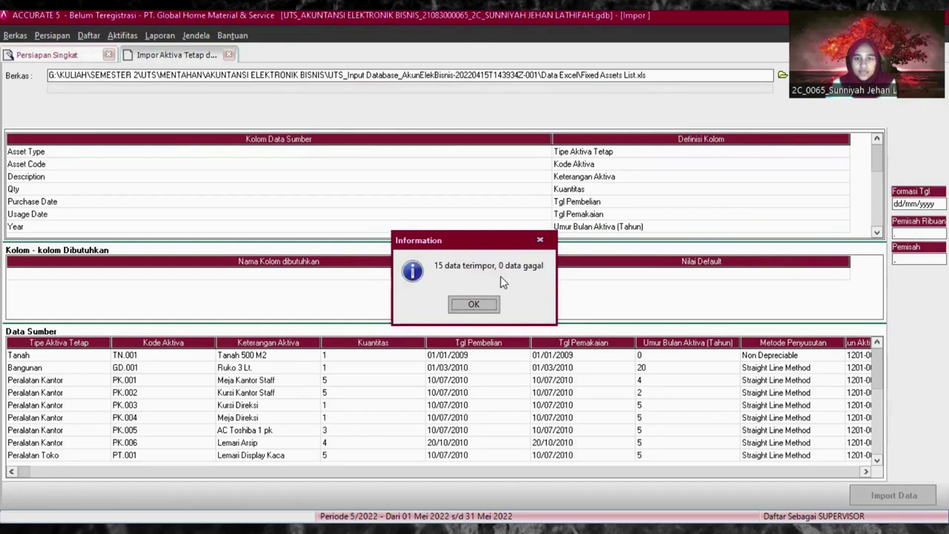
click(474, 305)
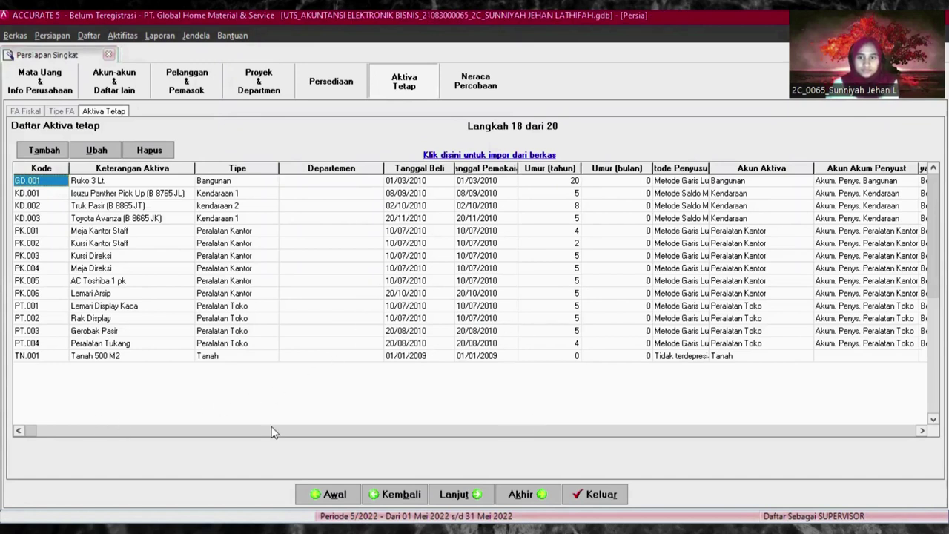
- Check all columns of the imported fixed asset list and continue to the Neraca Percobaan setup step
click(922, 431)
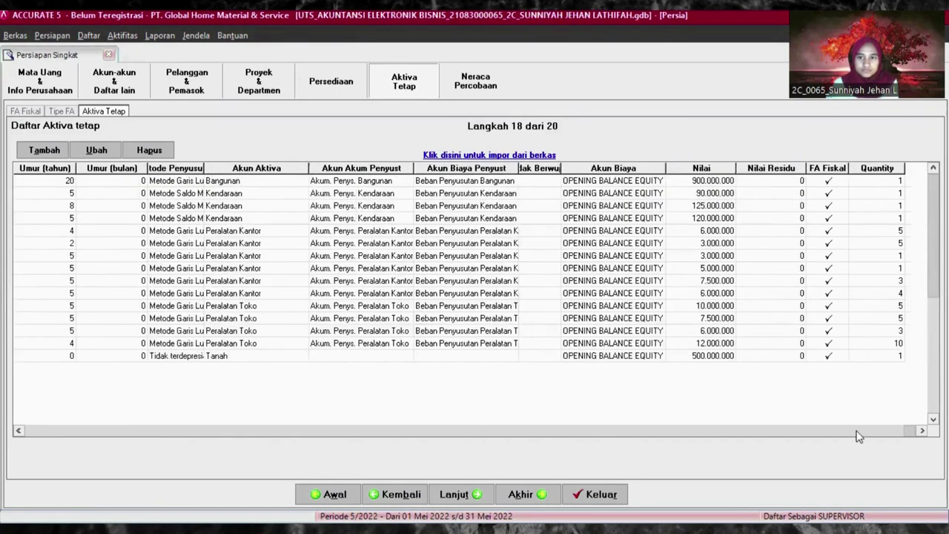
click(20, 434)
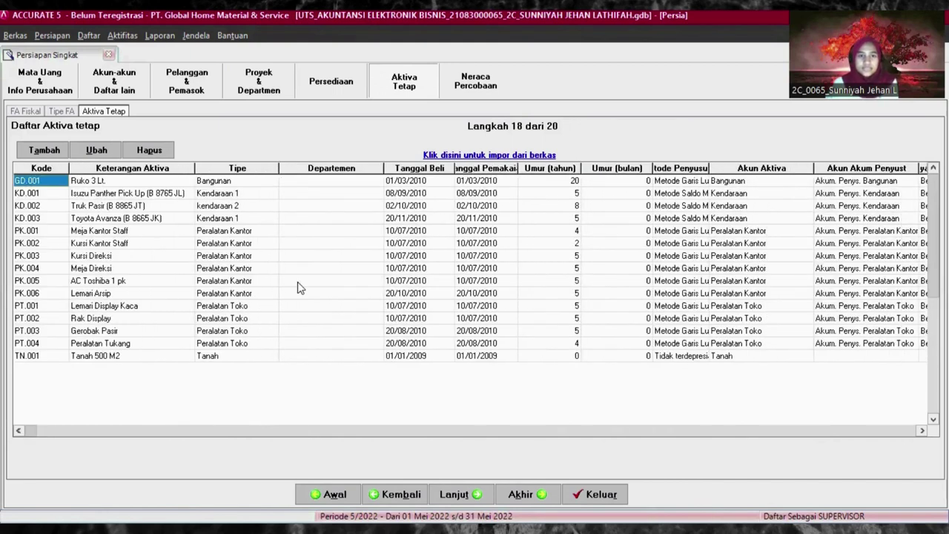
click(463, 495)
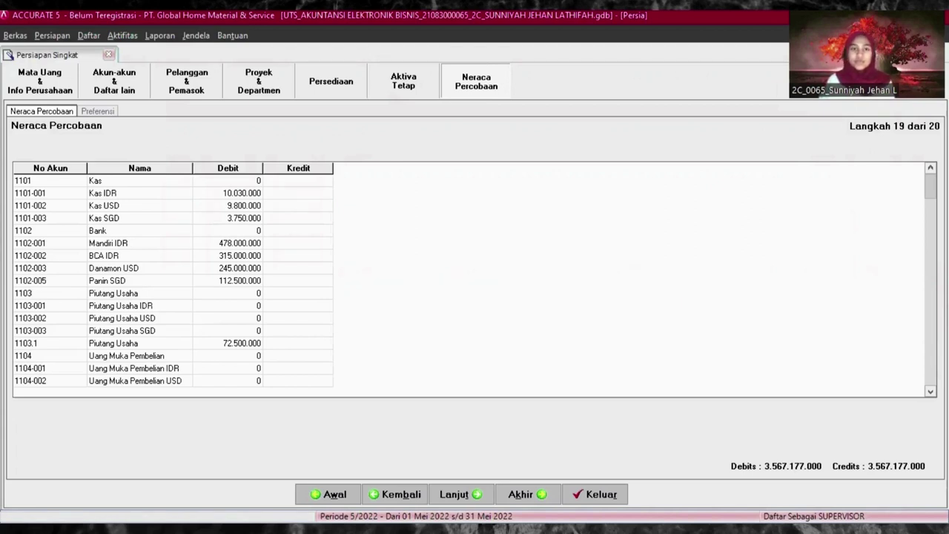
- Examine the debit and credit balances in the trial balance from the Kas accounts down to the last account
key(Down)
key(Down)
key(Down)
key(Down)
key(Down)
key(Down)
key(Down)
key(Down)
key(Down)
key(Down)
key(Down)
key(Down)
key(Down)
key(Down)
key(Down)
key(Down)
key(Down)
key(Down)
key(Down)
key(Down)
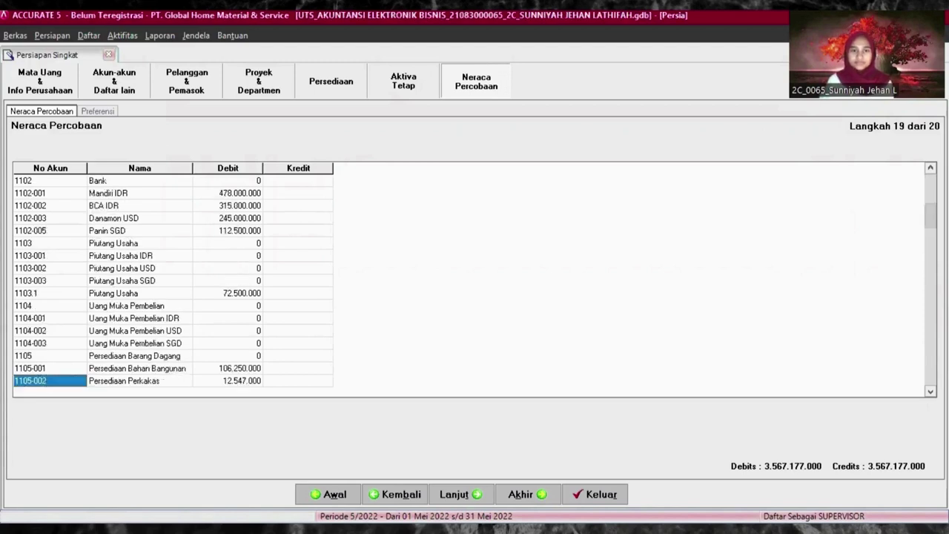
key(Down)
key(Down)
key(Down)
key(Down)
key(Down)
key(Down)
key(Down)
key(Down)
key(Down)
key(Down)
key(Down)
key(Down)
key(Down)
key(Down)
key(Down)
key(Down)
key(Down)
key(Down)
key(Down)
key(Down)
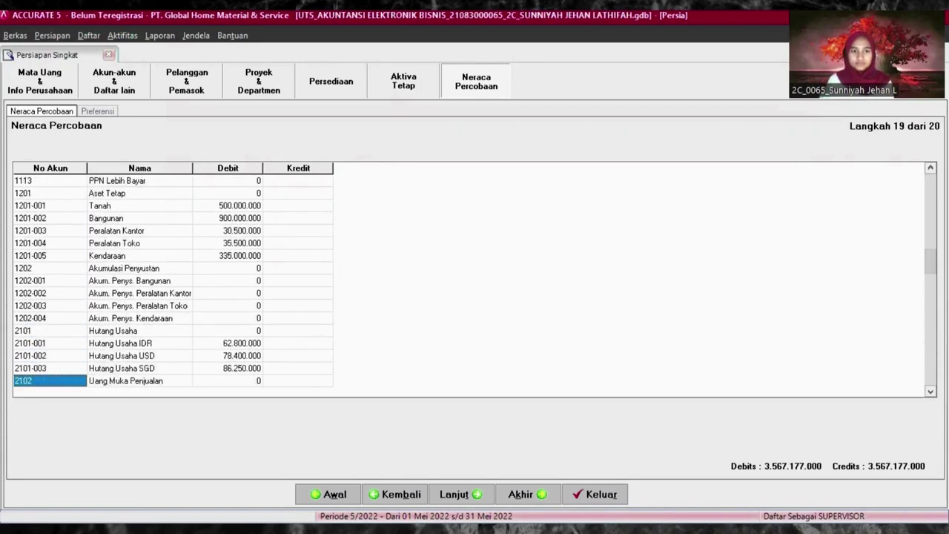
key(Down)
key(Down)
key(Down)
key(Down)
key(Down)
key(Down)
key(Down)
key(Down)
key(Down)
key(Down)
key(Down)
key(Down)
key(Down)
key(Down)
key(Down)
key(Down)
key(Down)
key(Down)
key(Down)
key(Down)
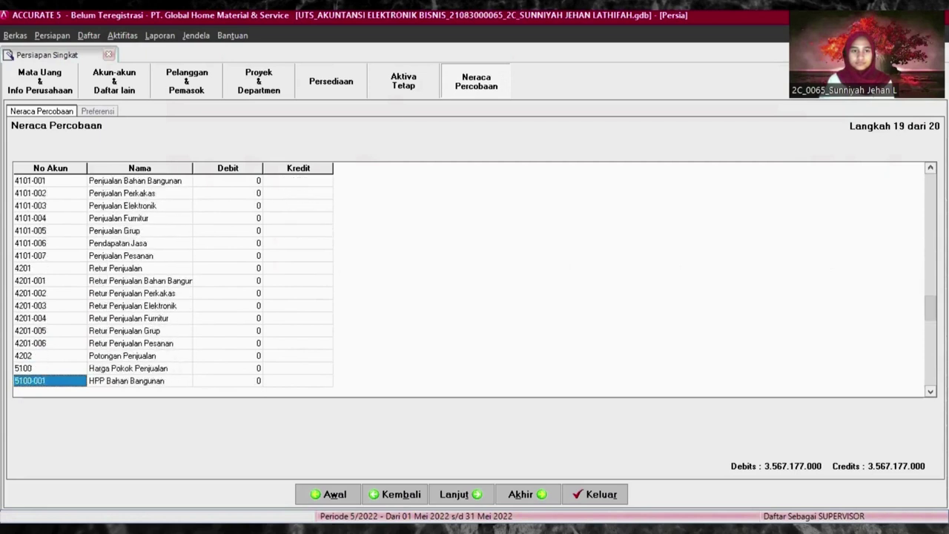
key(Down)
key(Down)
key(Down)
key(Down)
key(Down)
key(Down)
key(Down)
key(Down)
key(Down)
key(Down)
key(Down)
key(Down)
key(Down)
key(Down)
key(Down)
key(Down)
key(Down)
key(Down)
key(Down)
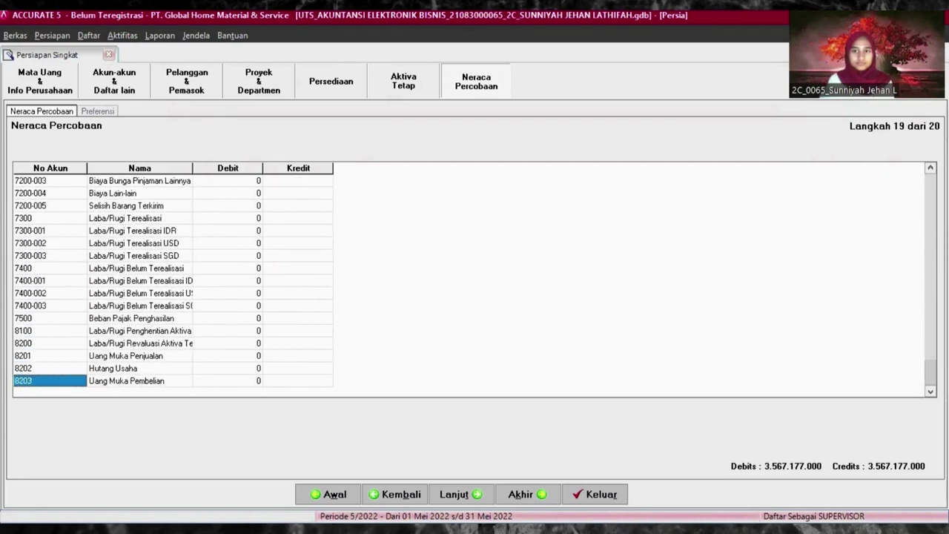
- Review the trial balance accounts in reverse, from the last account back up to the first Kas account
key(Page_Up)
key(Up)
key(Up)
key(Up)
key(Up)
key(Up)
key(Up)
key(Up)
key(Up)
key(Up)
key(Up)
key(Up)
key(Up)
key(Up)
key(Up)
key(Up)
key(Up)
key(Up)
key(Up)
key(Up)
key(Up)
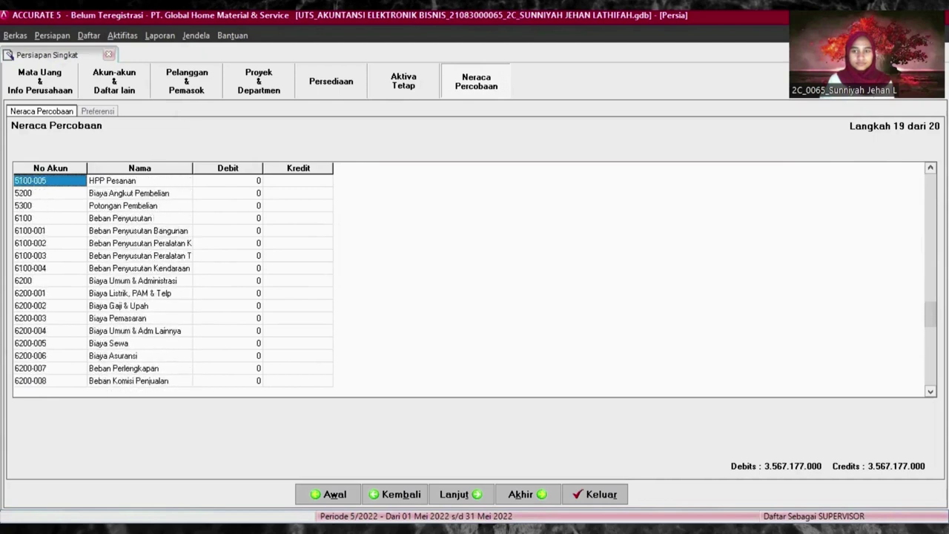
key(Up)
key(Up)
key(Up)
key(Up)
key(Up)
key(Up)
key(Up)
key(Up)
key(Up)
key(Up)
key(Up)
key(Up)
key(Up)
key(Up)
key(Up)
key(Up)
key(Up)
key(Up)
key(Up)
key(Up)
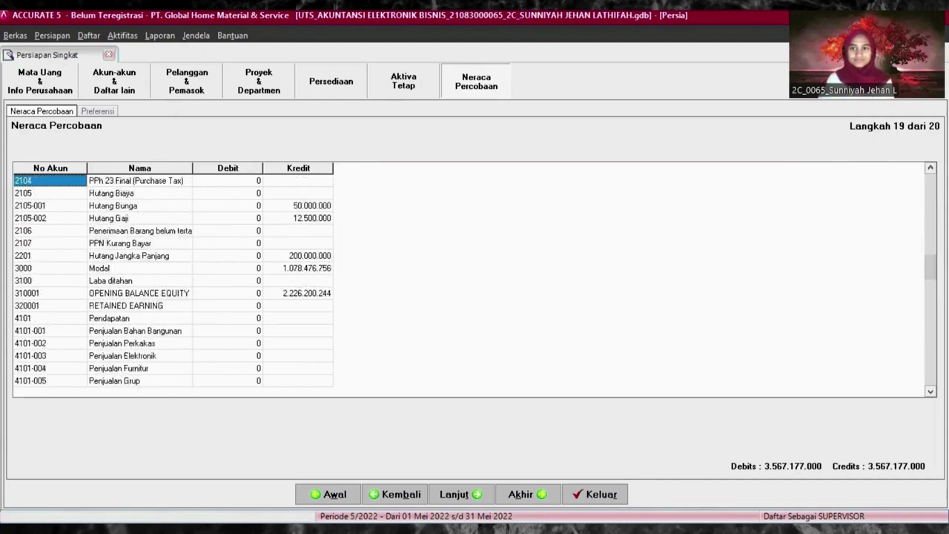
key(Up)
key(Up)
key(Up)
key(Up)
key(Up)
key(Up)
key(Up)
key(Up)
key(Up)
key(Up)
key(Up)
key(Up)
key(Up)
key(Up)
key(Up)
key(Up)
key(Up)
key(Up)
key(Up)
key(Up)
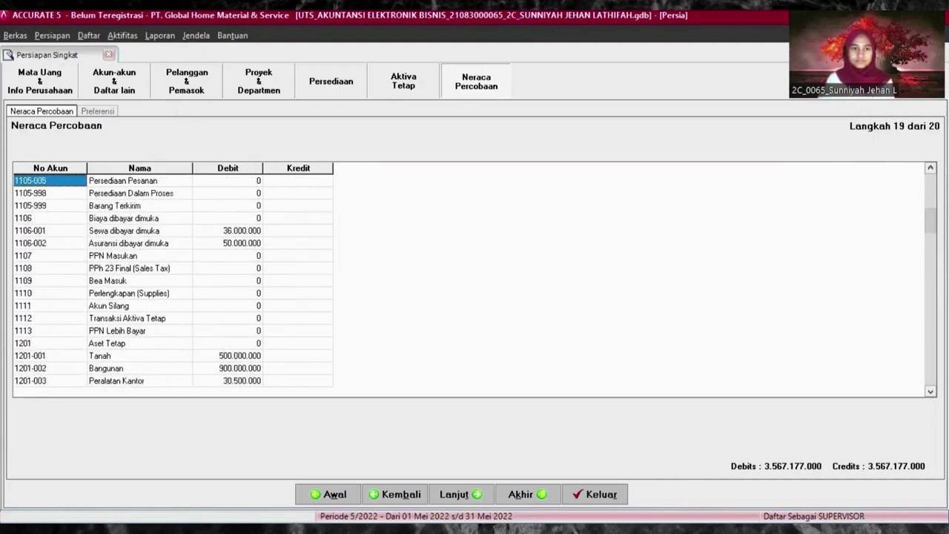
key(Up)
key(Up)
key(Up)
key(Up)
key(Up)
key(Up)
key(Up)
key(Up)
key(Up)
key(Up)
key(Up)
key(Up)
key(Up)
key(Up)
key(Up)
key(Up)
key(Up)
key(Up)
key(Up)
key(Up)
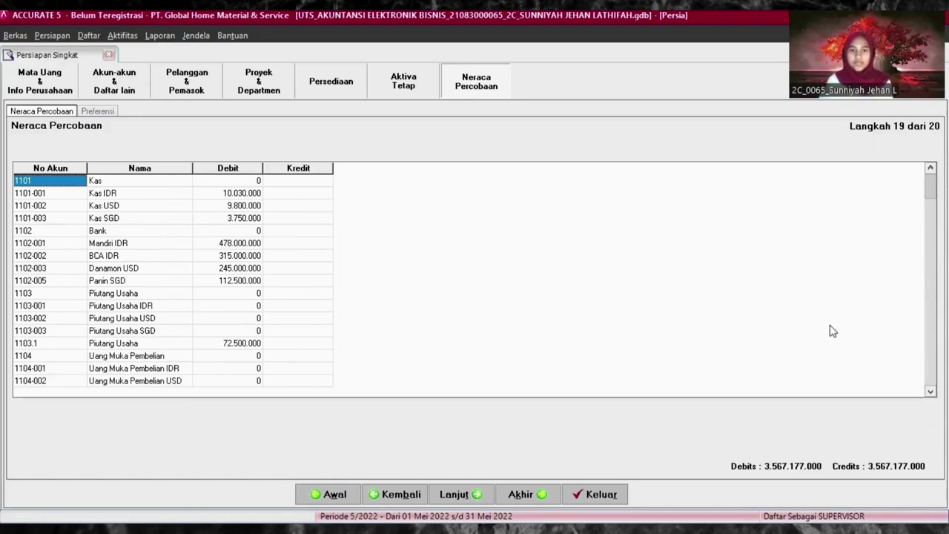
- Continue from Neraca Percobaan through the Preferensi step, keeping the company preferences as they are, to the setup's closing page
click(474, 495)
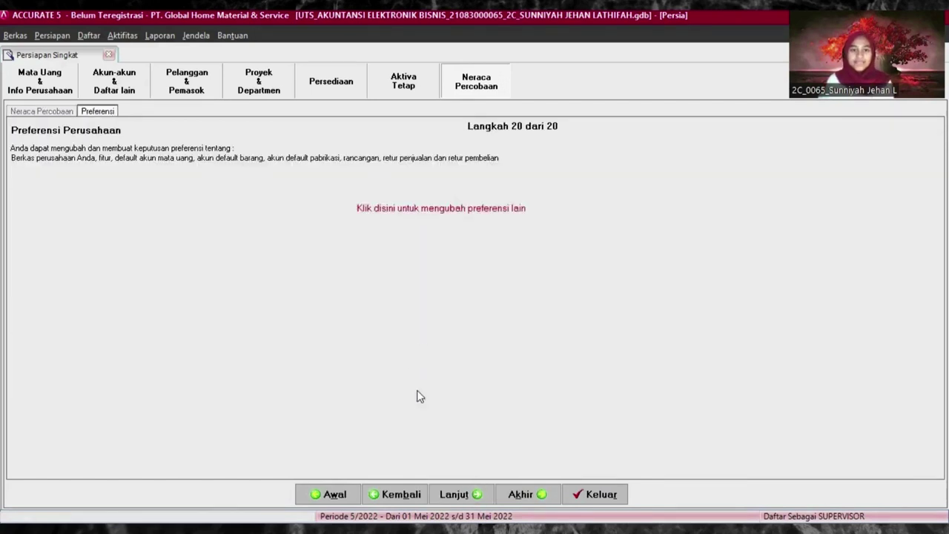
click(457, 494)
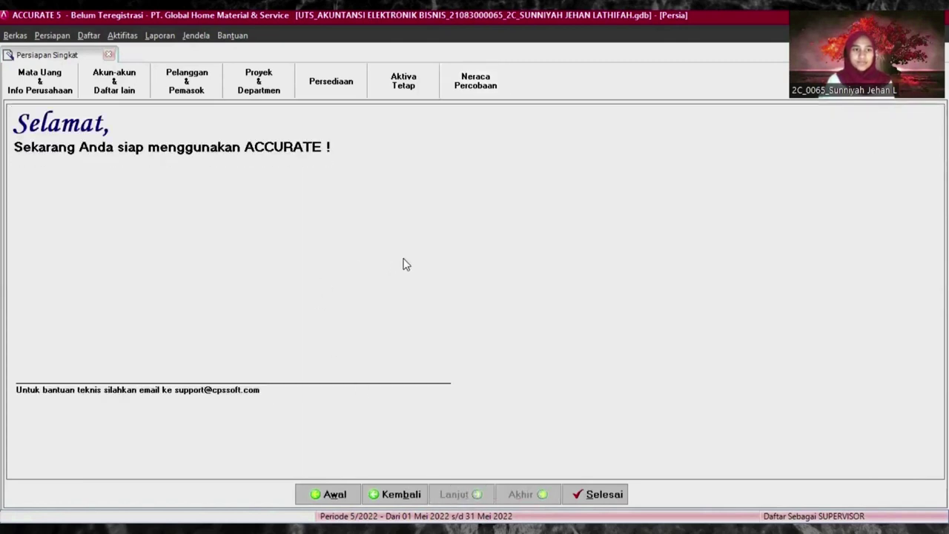